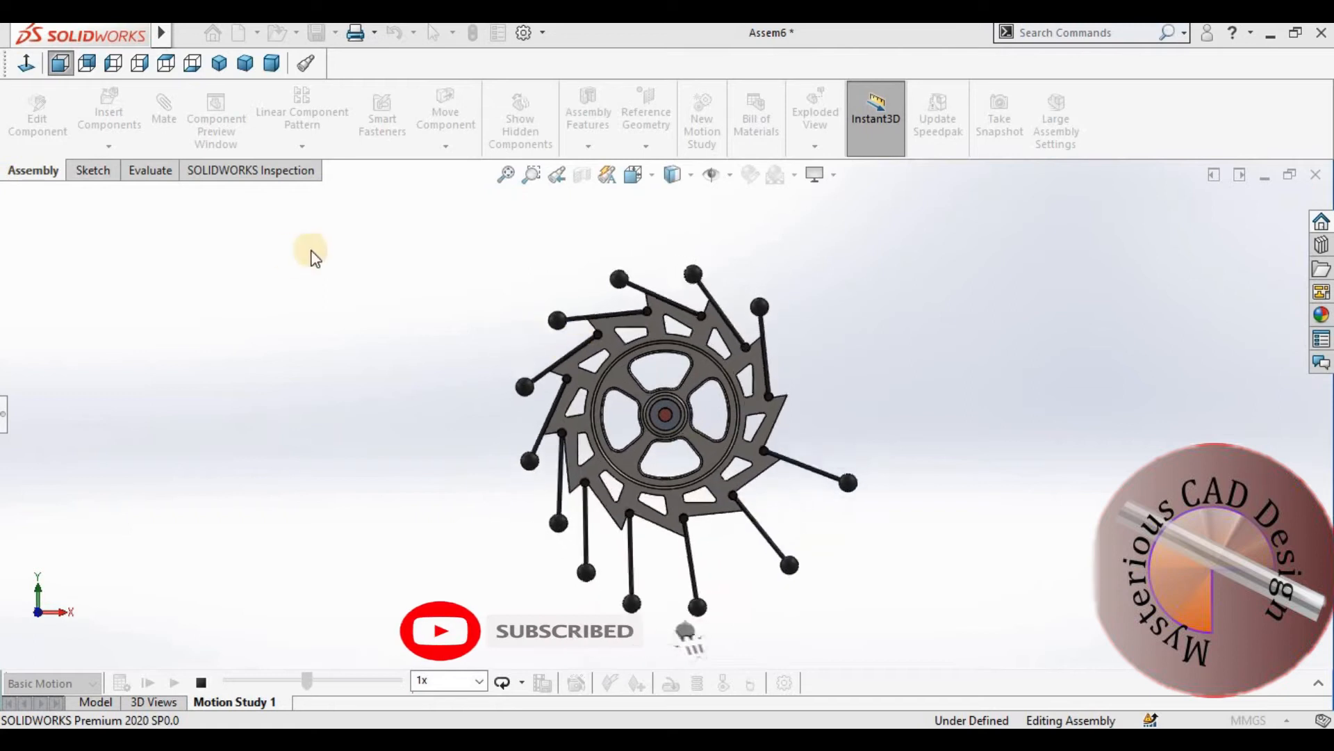
Step: Examine the running wheel motion study in isometric and dimetric views, with playback at 0.1x and over 10 sec
click(224, 66)
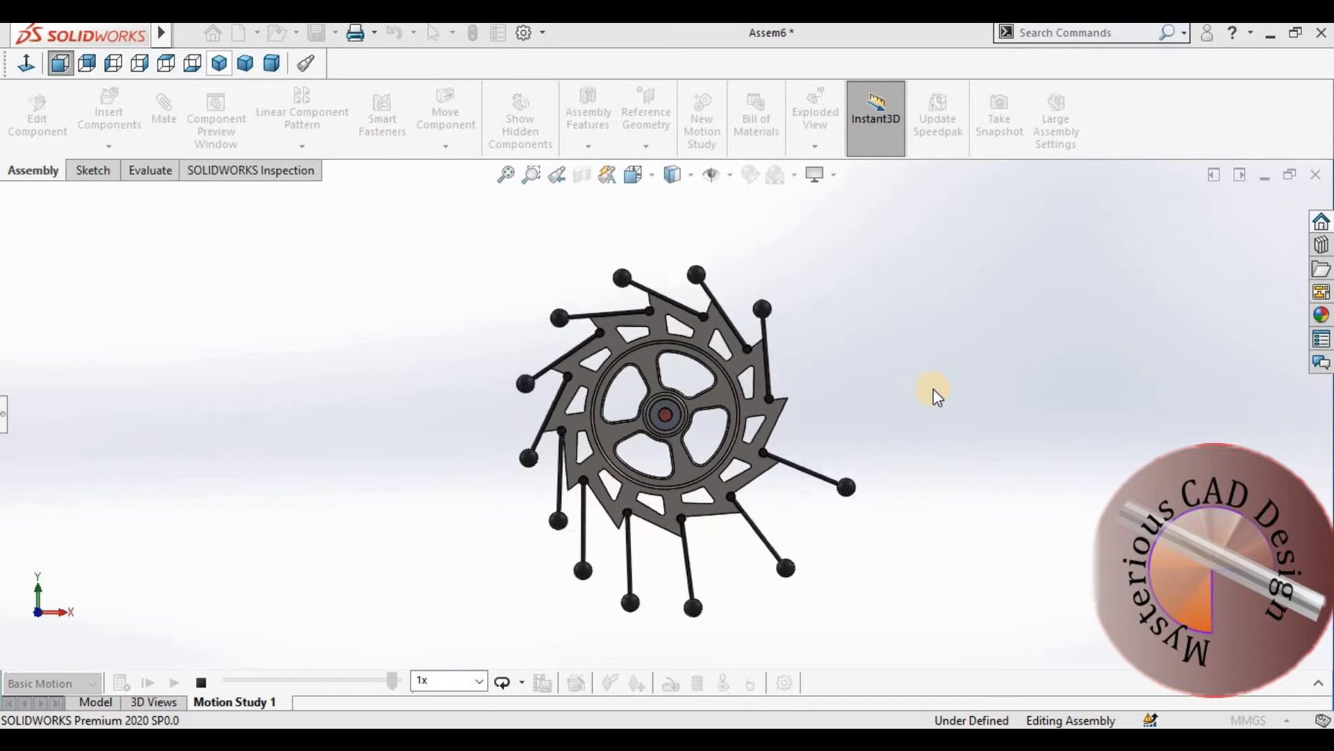
click(221, 64)
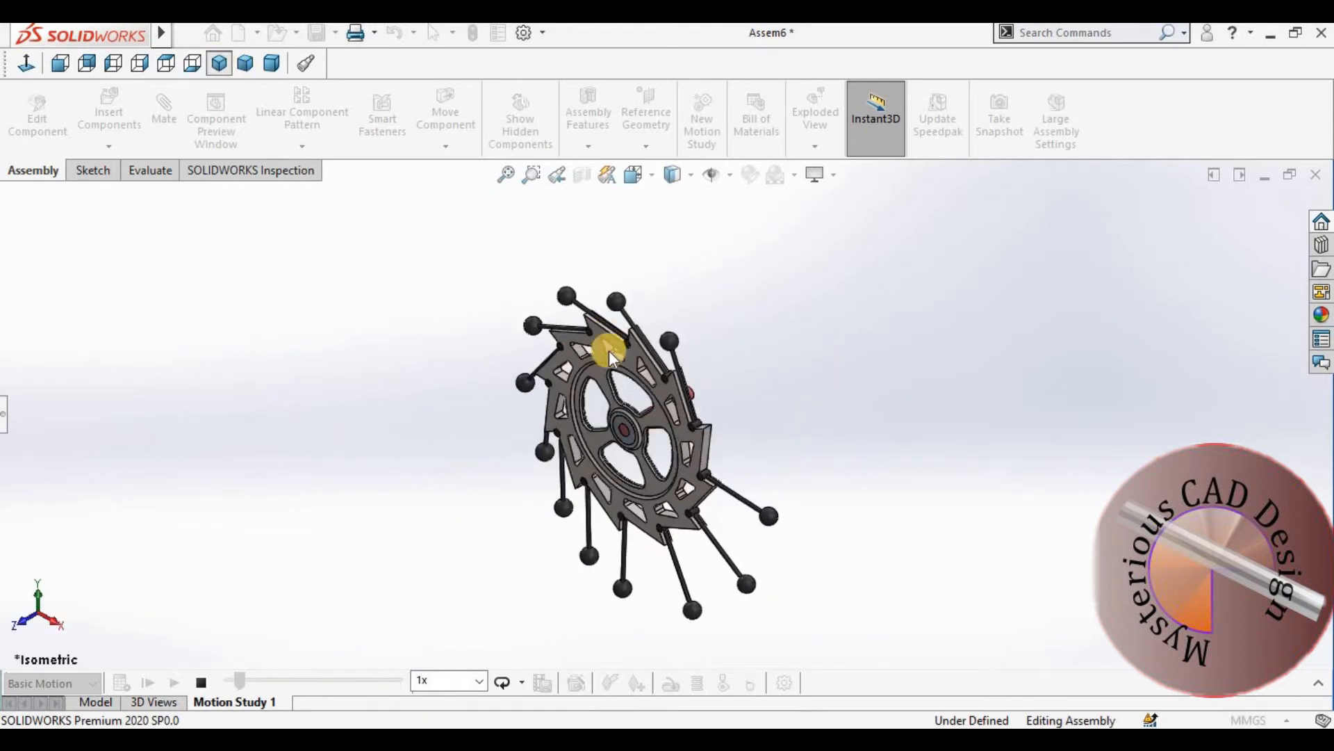
click(478, 681)
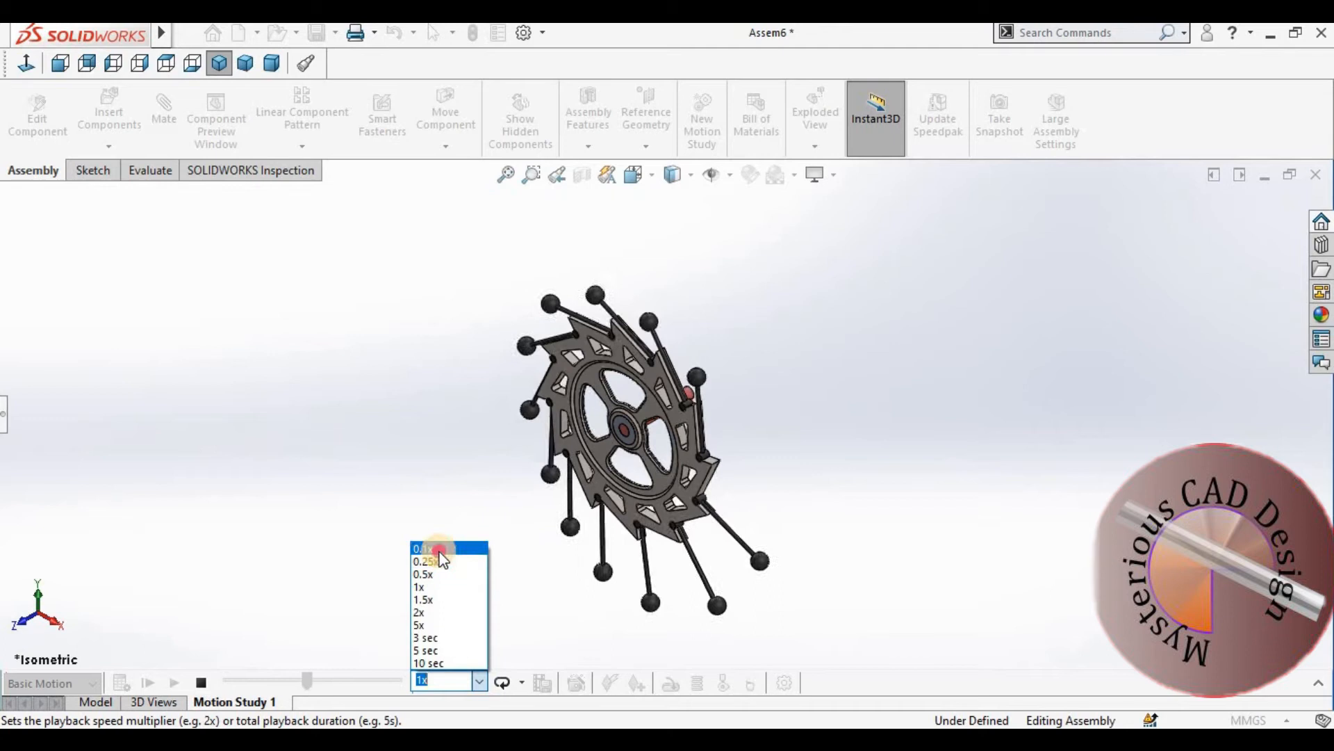
click(425, 548)
click(479, 681)
click(430, 665)
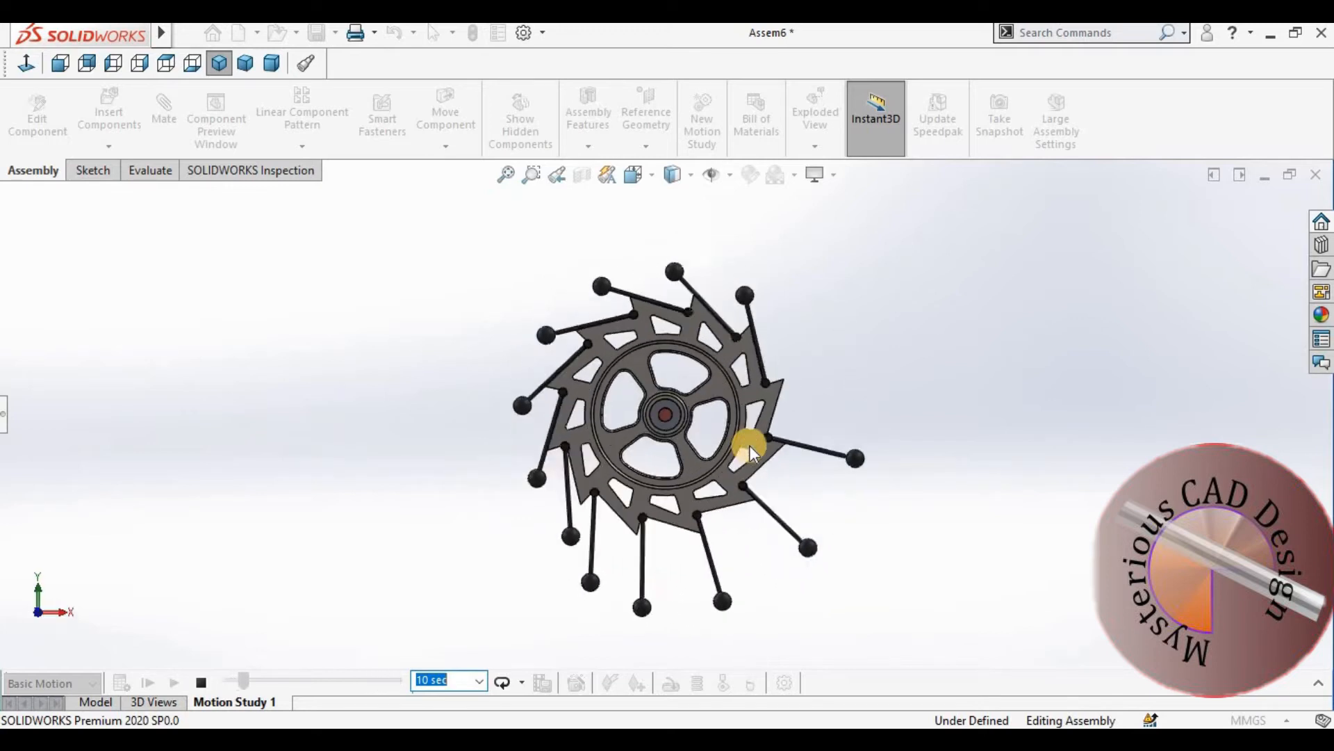
click(245, 63)
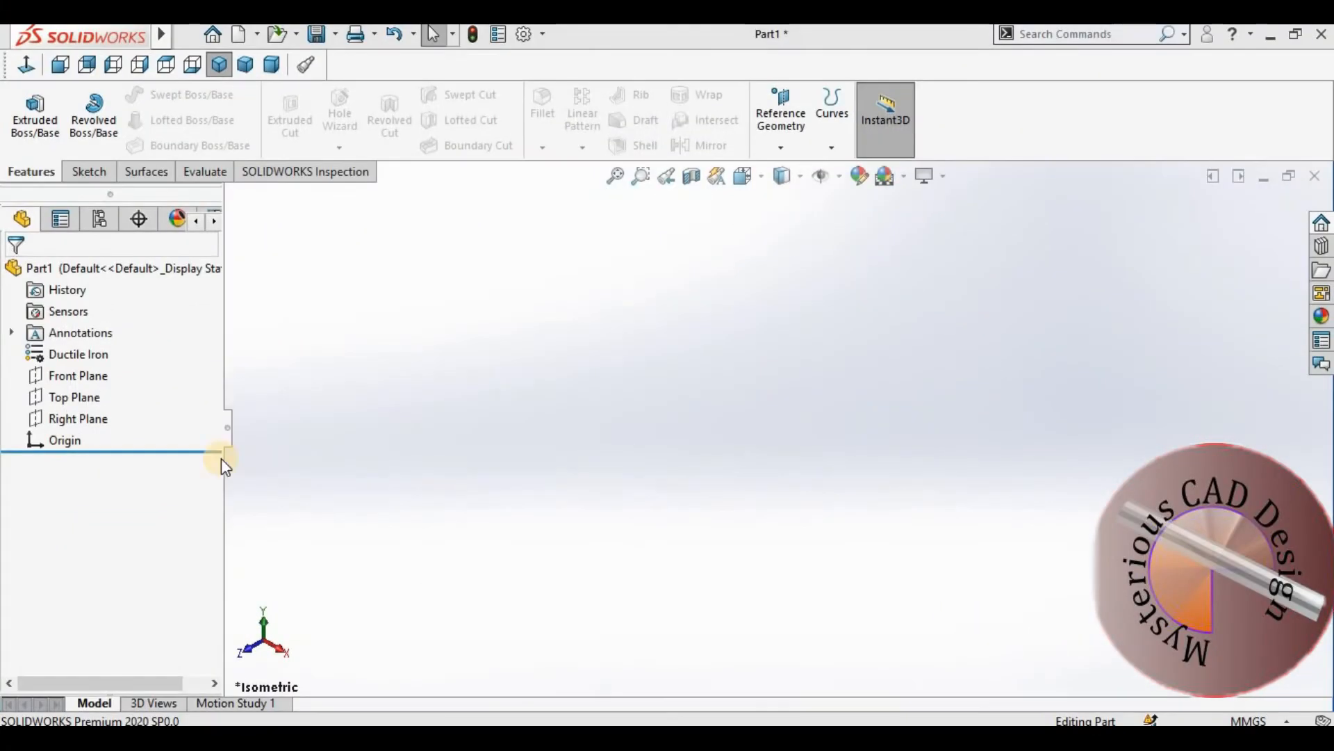
Step: Start a sketch on the Front Plane and draw a circle about 54 mm in diameter centred on the origin
click(89, 374)
click(202, 345)
click(90, 173)
click(166, 96)
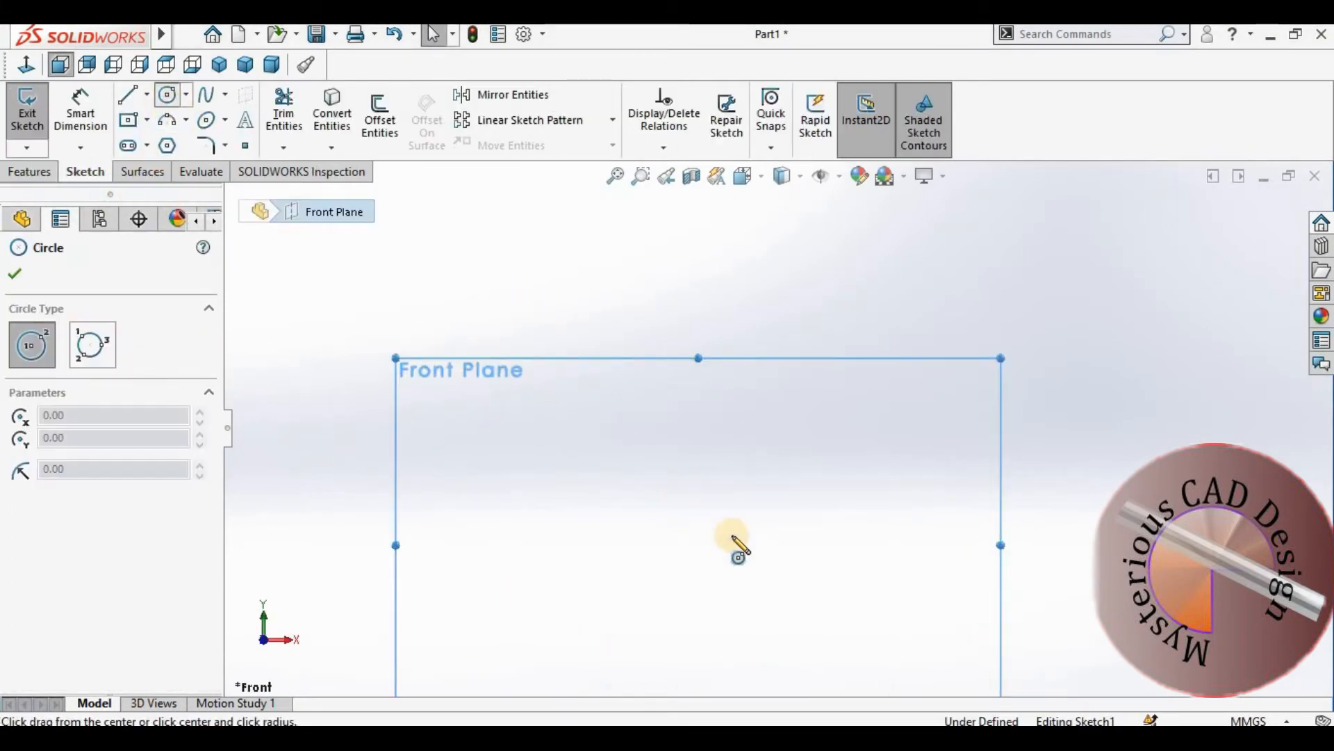
click(698, 545)
click(762, 610)
Step: Dimension the circle's diameter to 9 mm
click(100, 118)
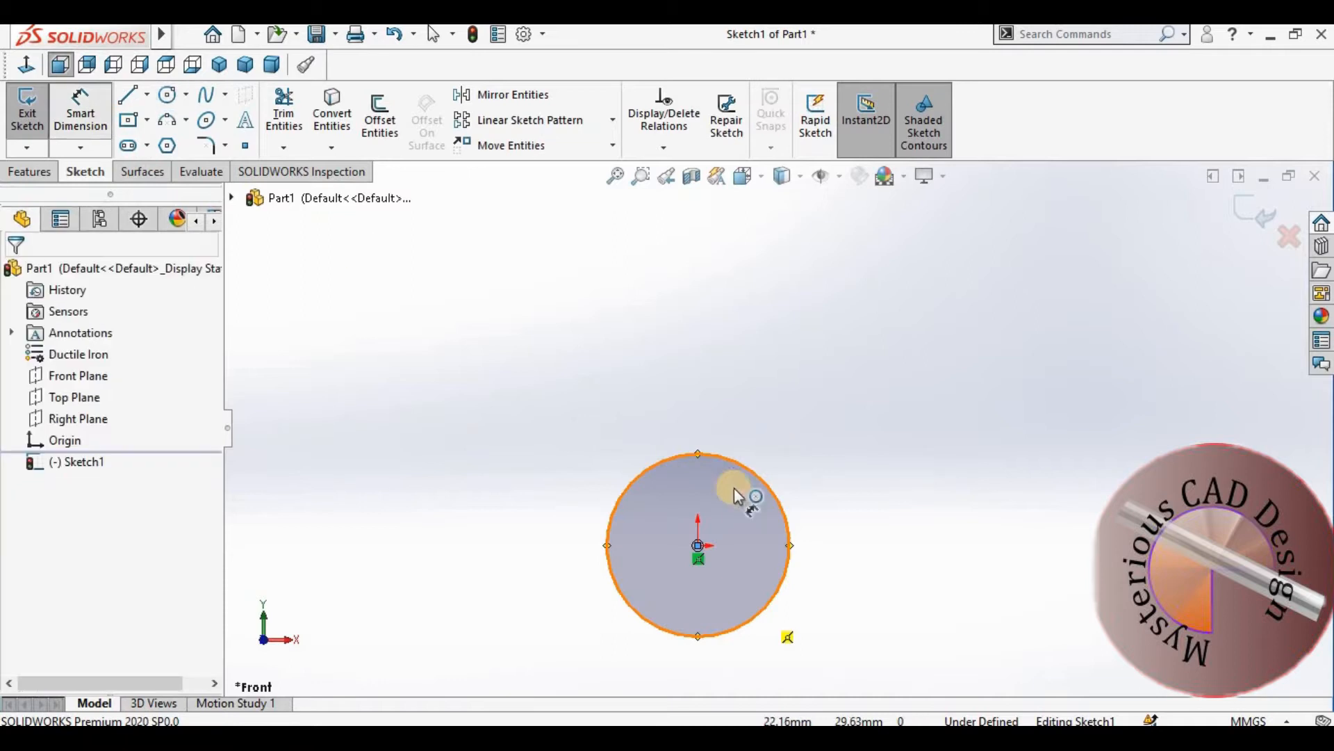
click(759, 475)
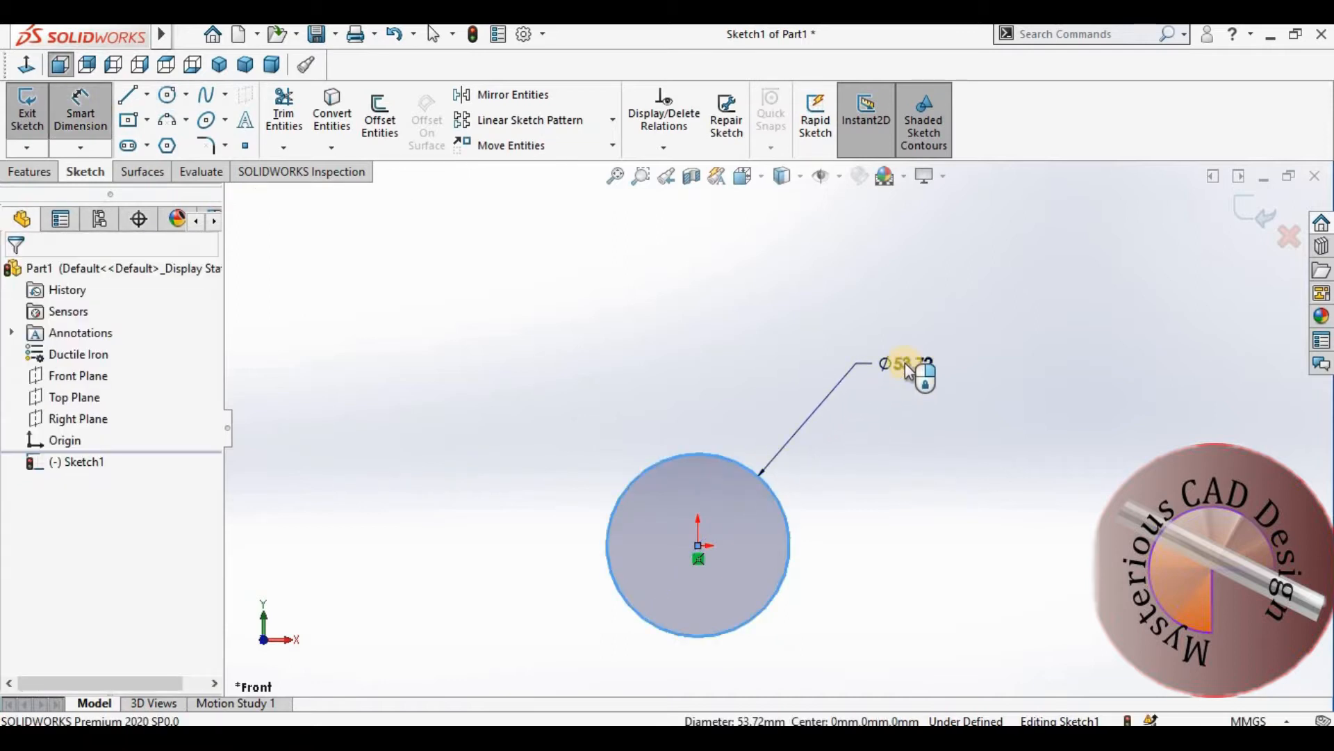
click(905, 362)
text(9)
key(Return)
click(1001, 397)
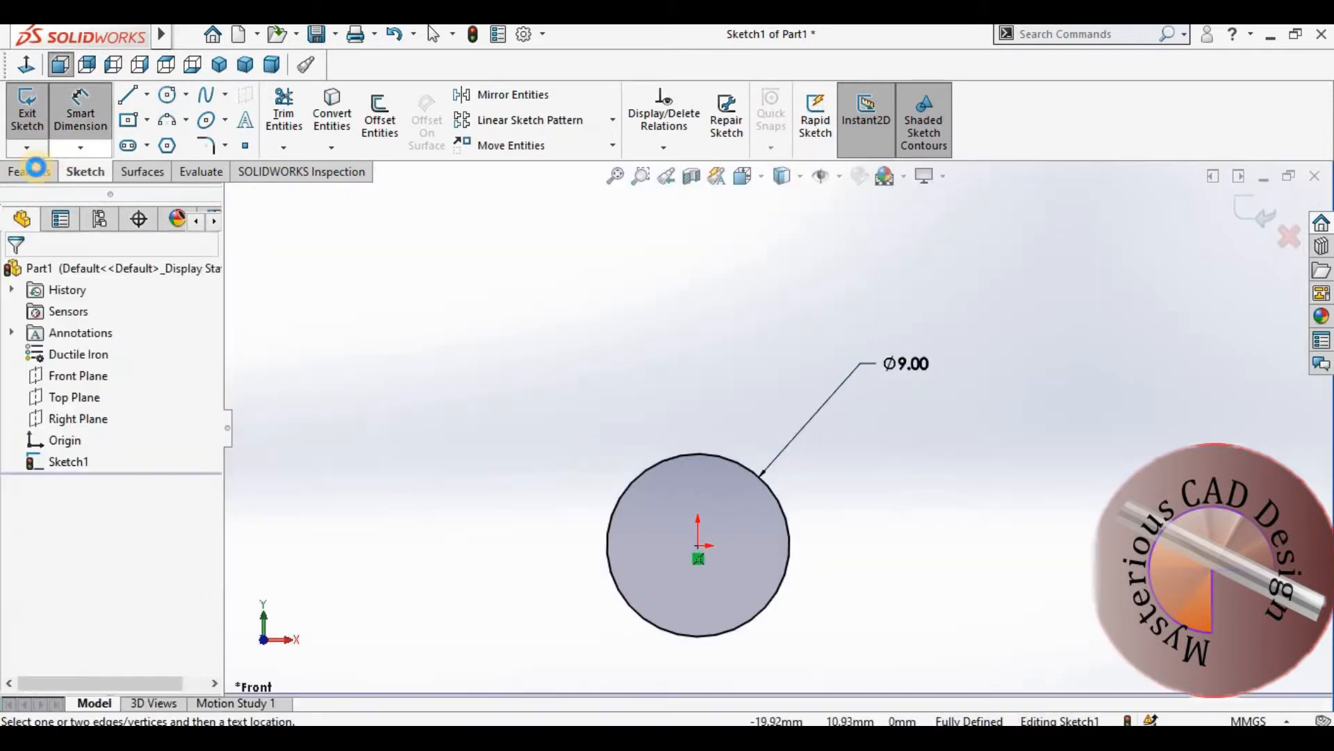
Step: Extrude the 9 mm circle 12 mm with the Mid Plane end condition
click(30, 171)
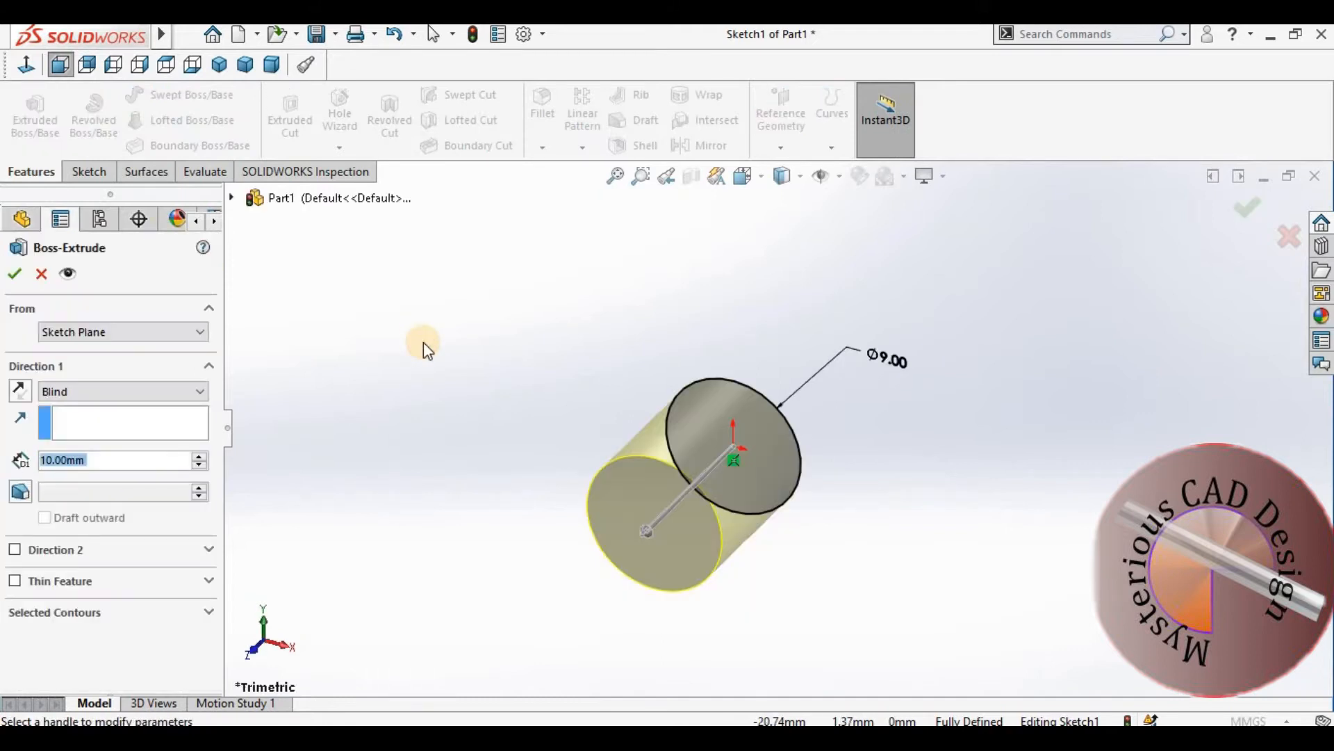
click(130, 391)
click(95, 472)
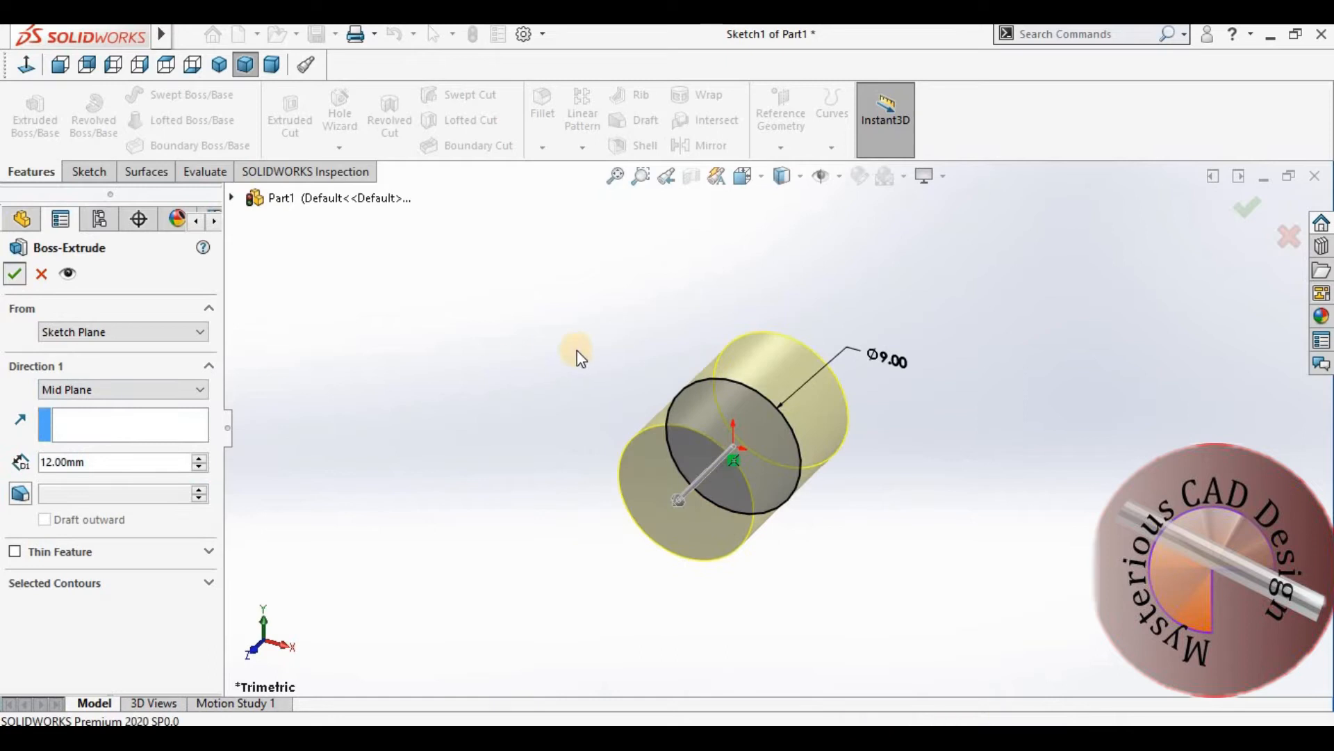
key(Return)
click(560, 390)
scroll(834, 441, up, 5)
scroll(834, 440, down, 3)
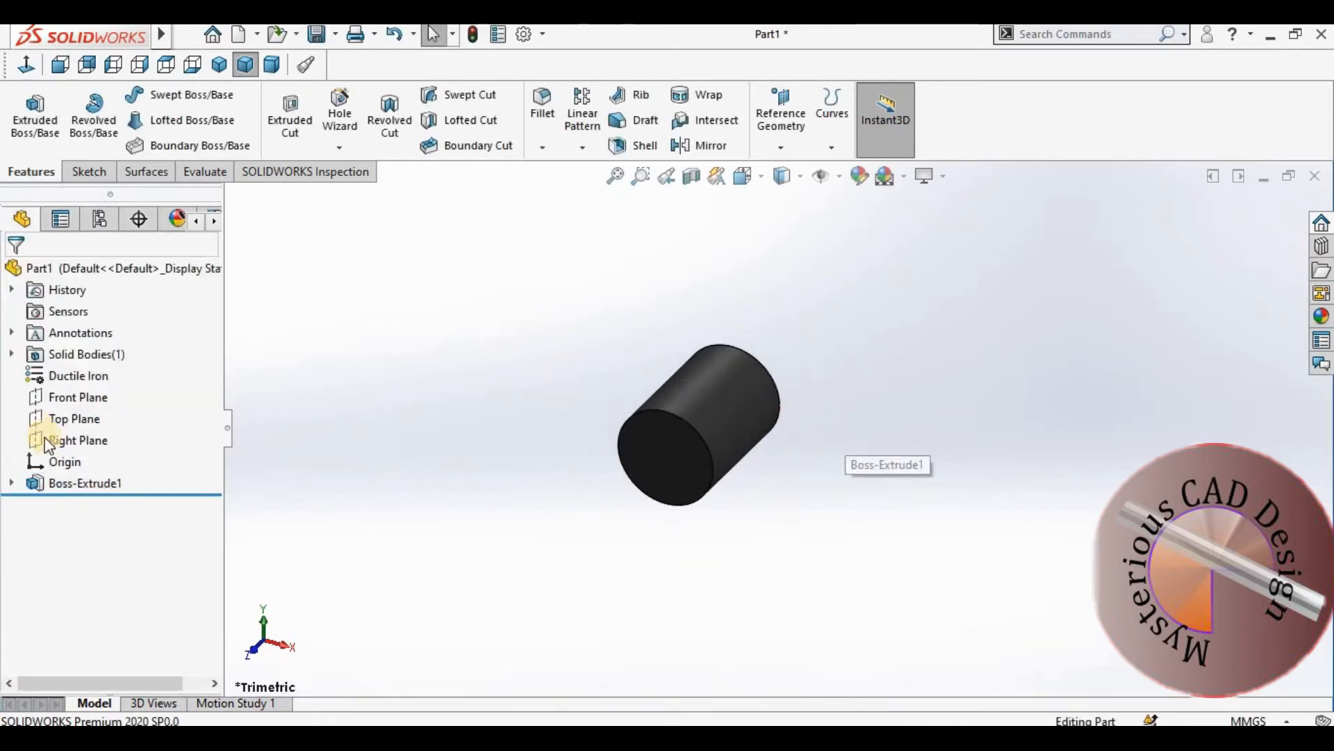
Step: Start a sketch on the Top Plane and draw a circle about 4.7 mm in diameter centred on the origin
click(169, 393)
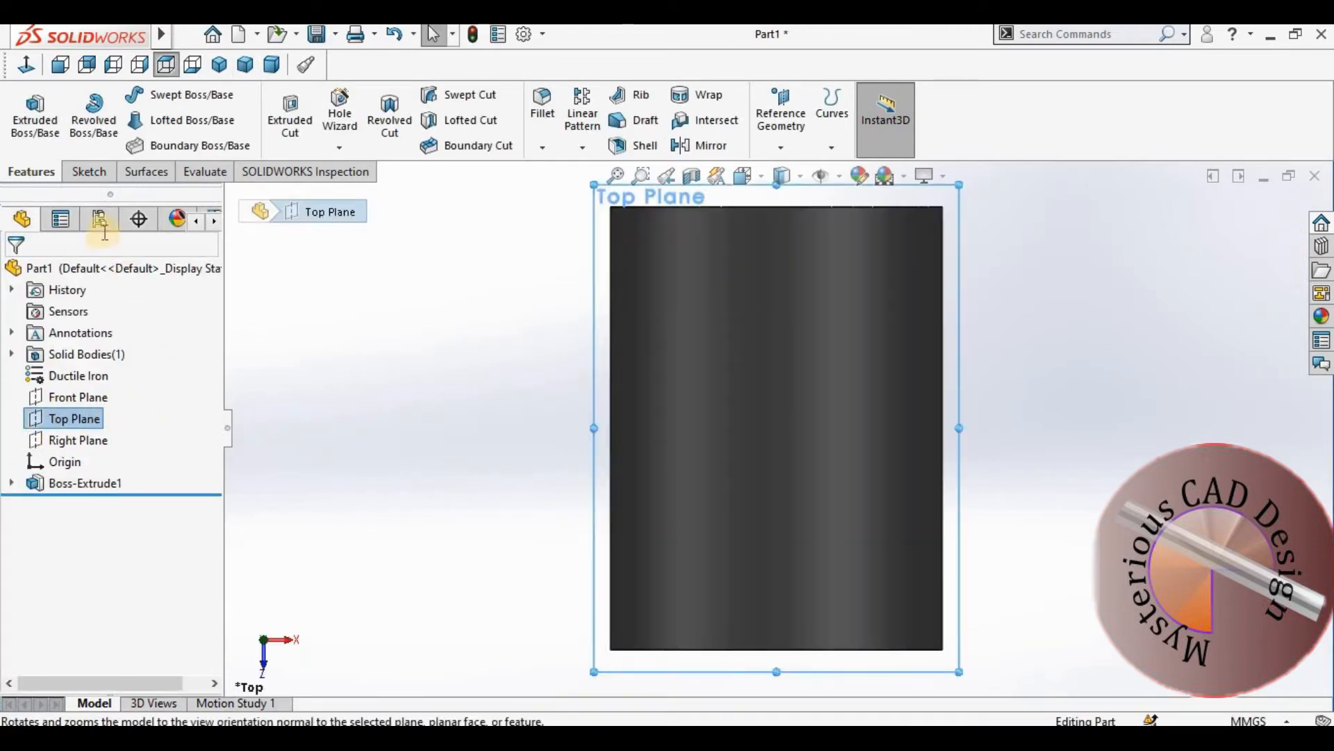
click(104, 178)
click(167, 94)
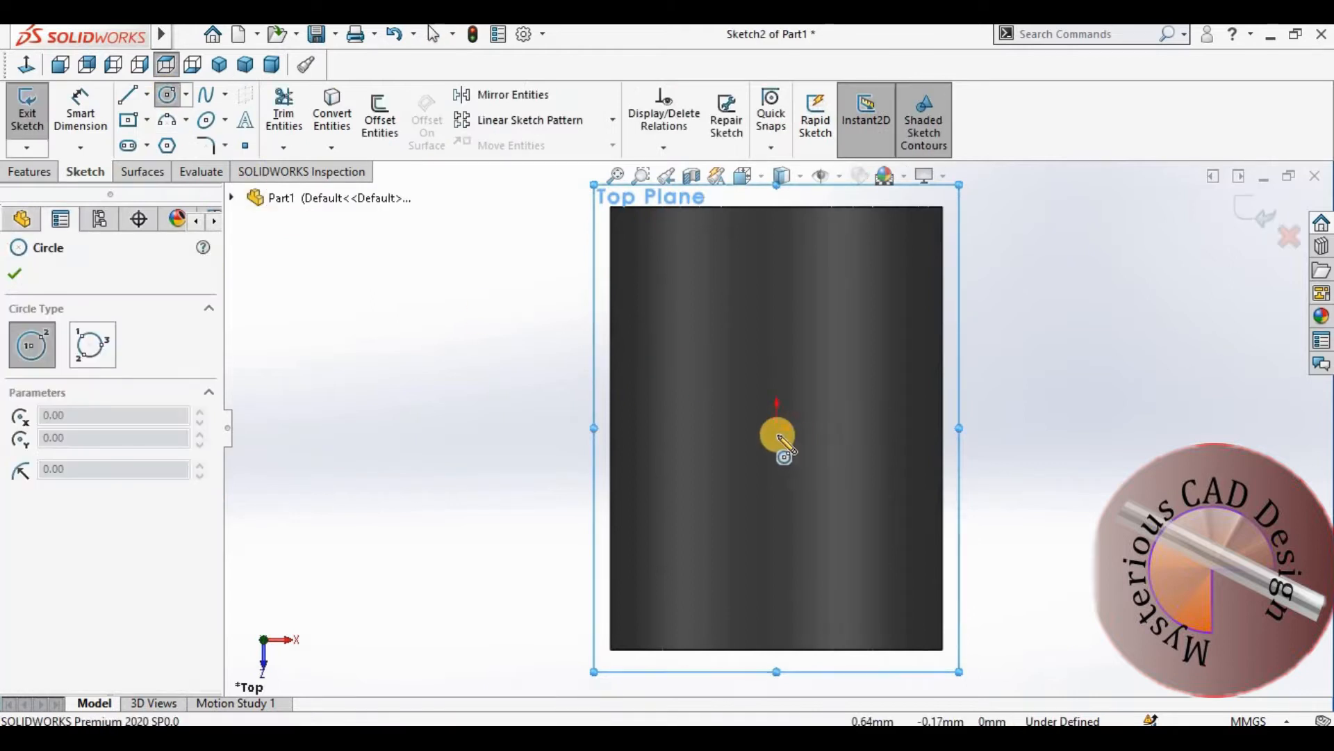
click(777, 428)
click(825, 499)
Step: Dimension the Top Plane circle's diameter to 4 mm
click(98, 118)
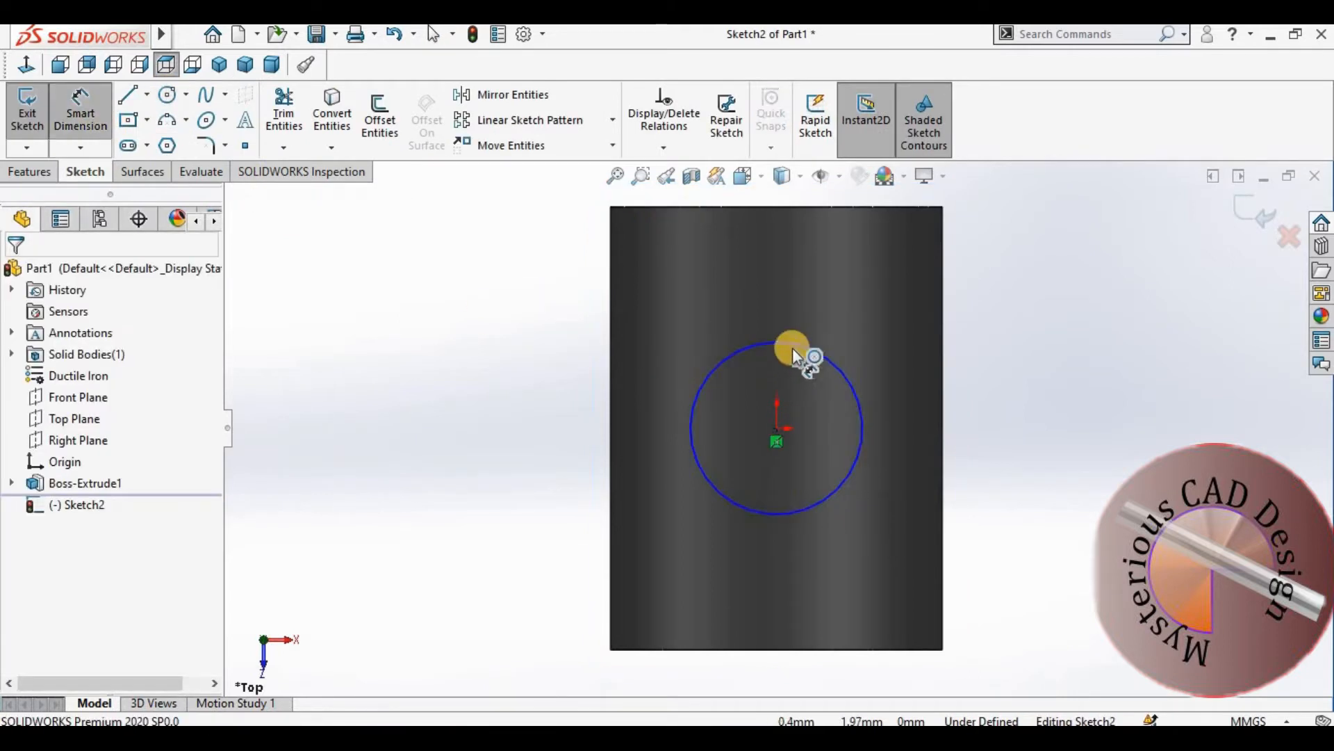
click(1055, 259)
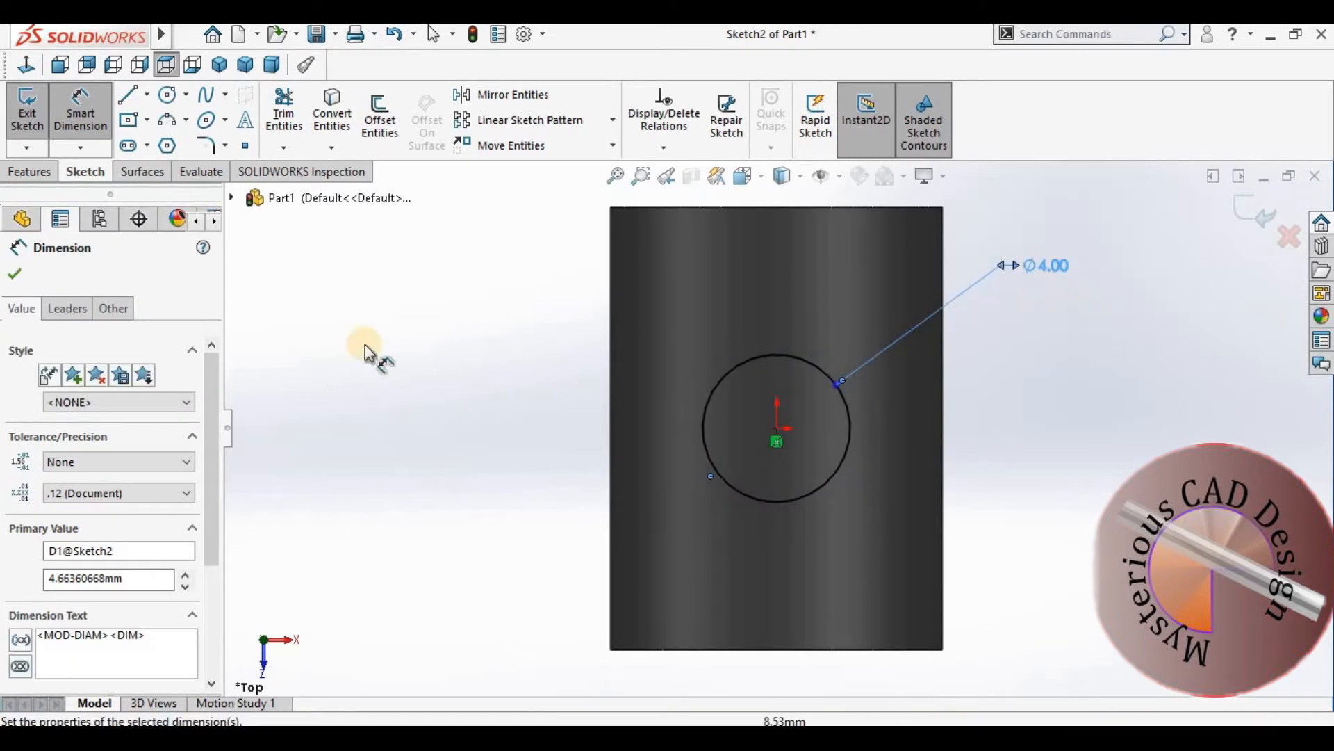
key(Escape)
Step: Extrude the 4 mm circle 100 mm with the Blind end condition to form a rod on the cylinder
click(30, 172)
middle_drag(827, 539, 854, 416)
click(35, 117)
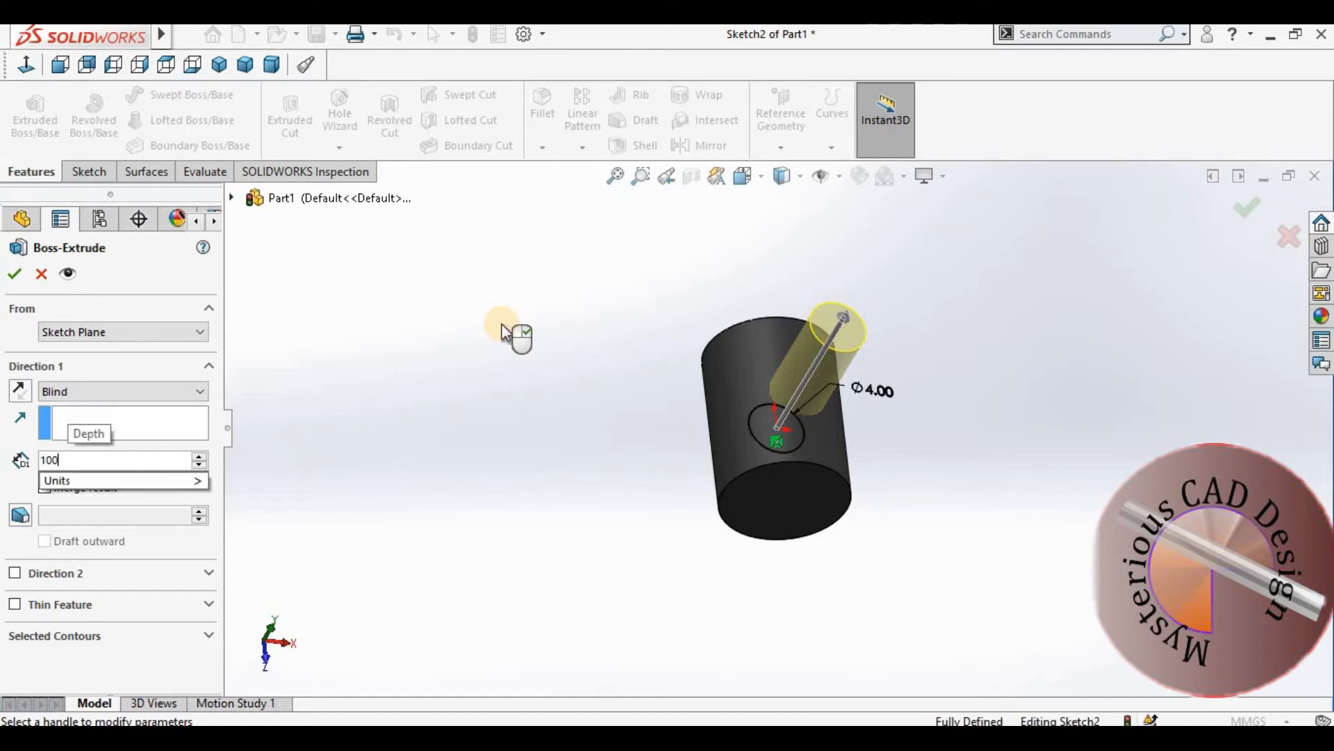
key(Return)
click(17, 275)
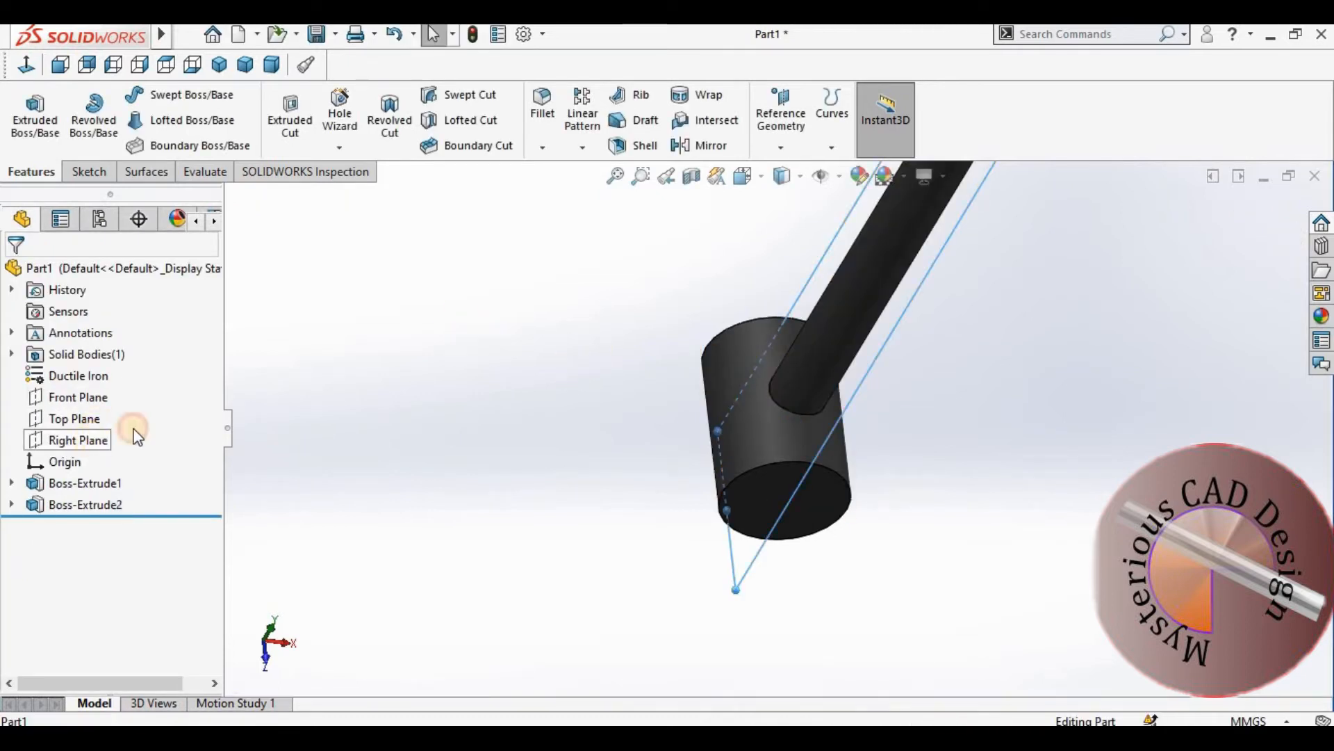
Step: Start a sketch on the Right Plane and draw a vertical centerline about 7.6 mm long along the rod's axis across its free end
click(78, 440)
click(200, 412)
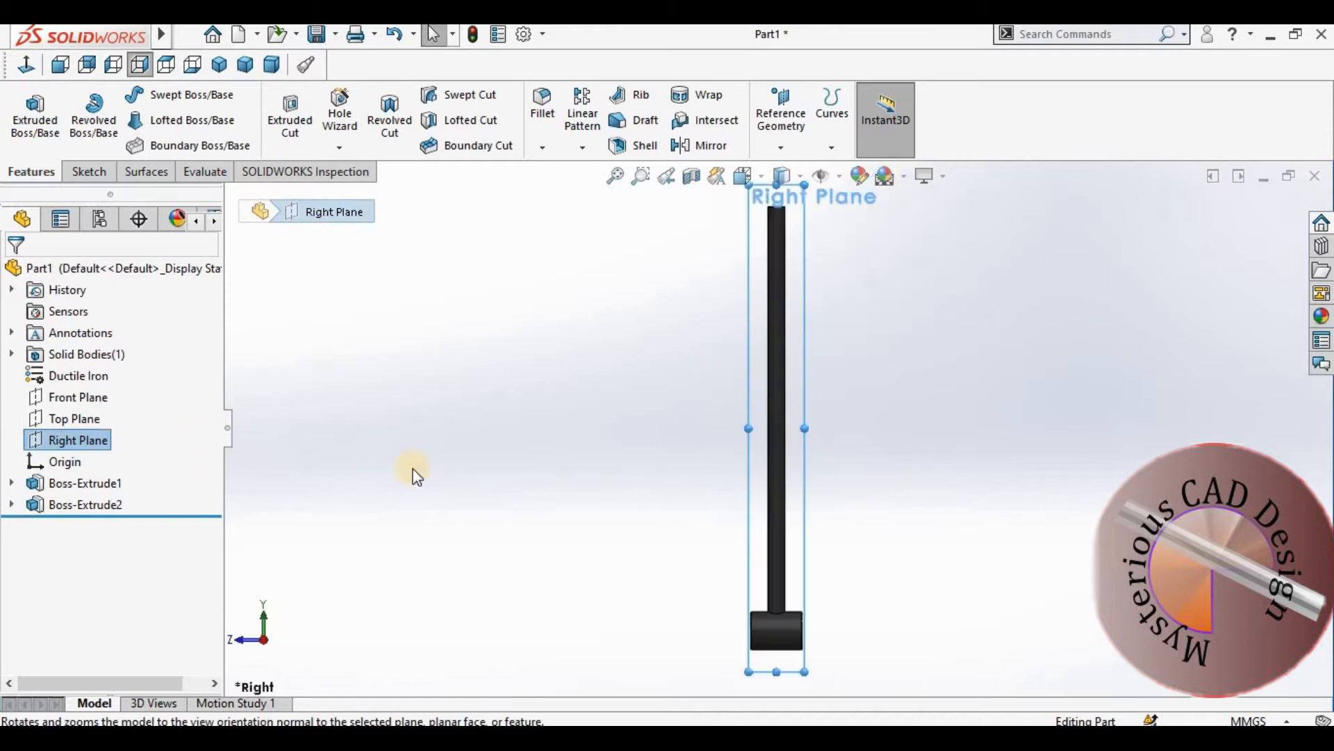
click(104, 173)
click(147, 94)
click(162, 143)
scroll(738, 415, down, 3)
scroll(722, 396, down, 3)
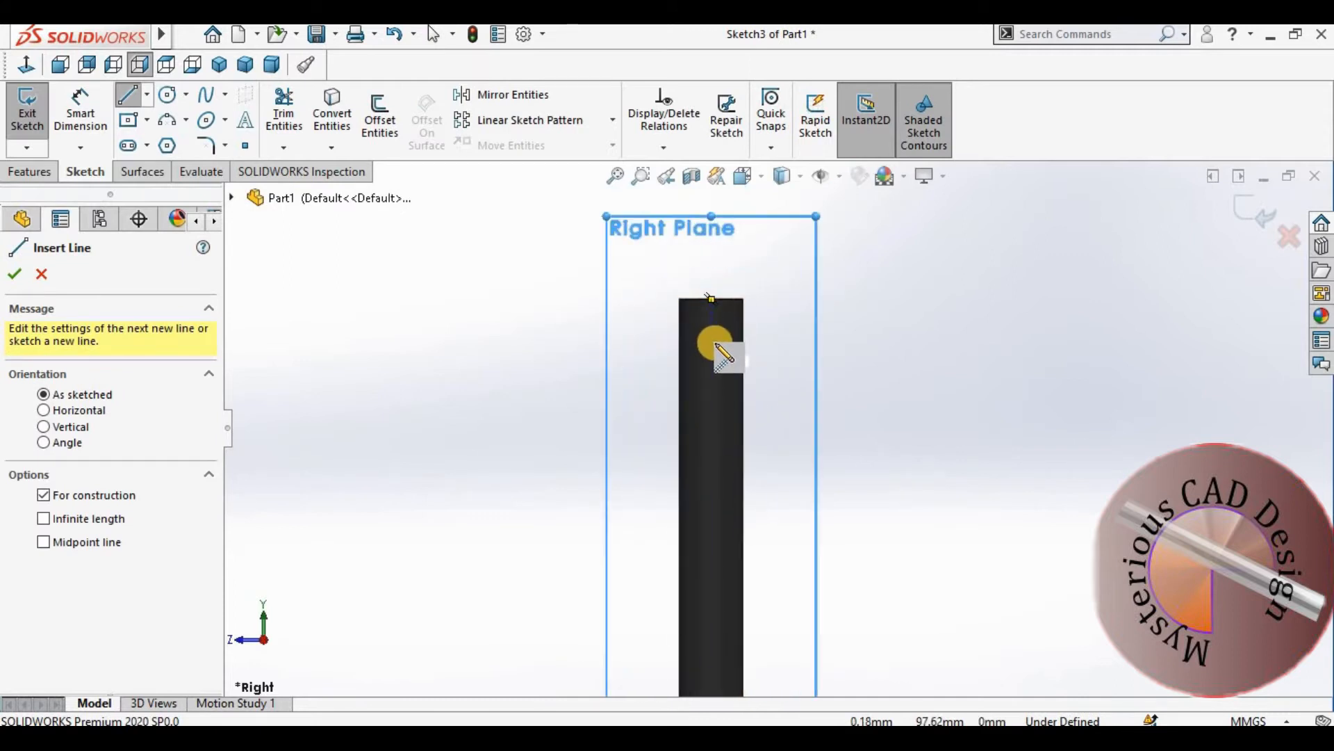
click(712, 350)
click(712, 228)
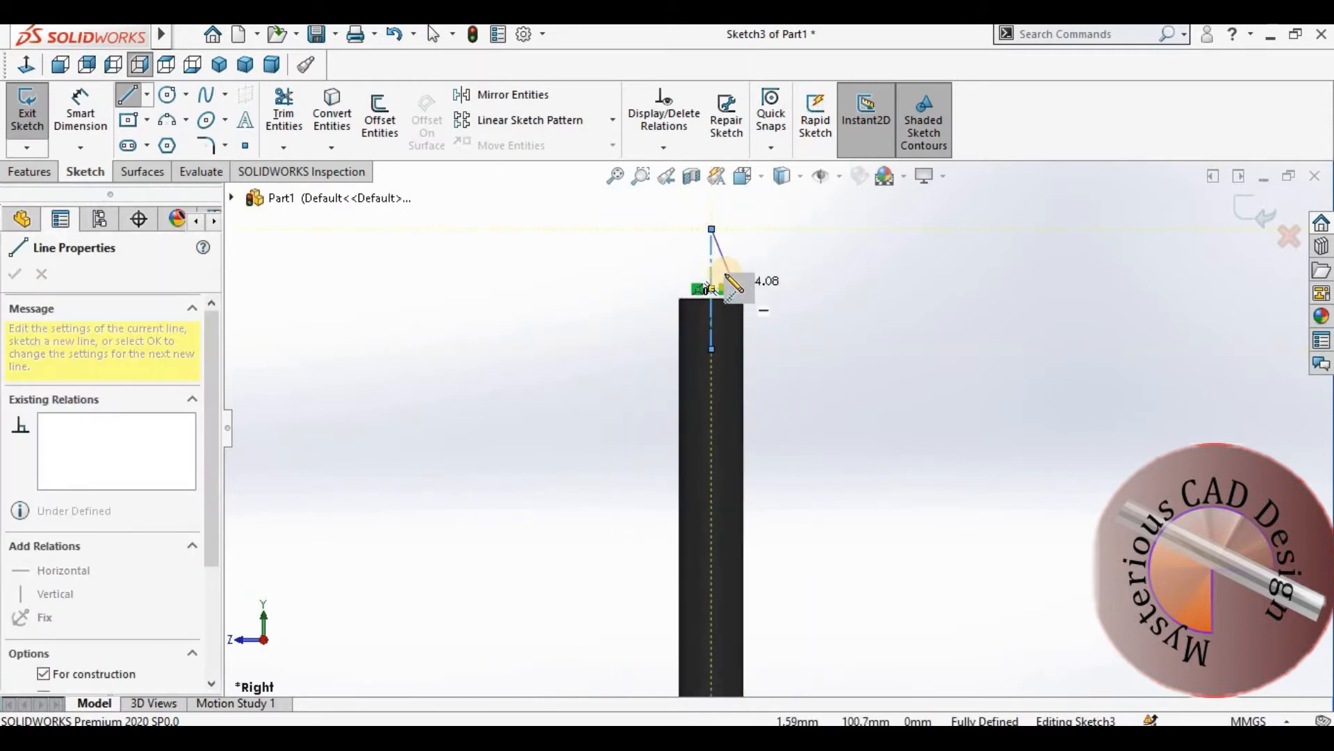
key(Escape)
click(712, 298)
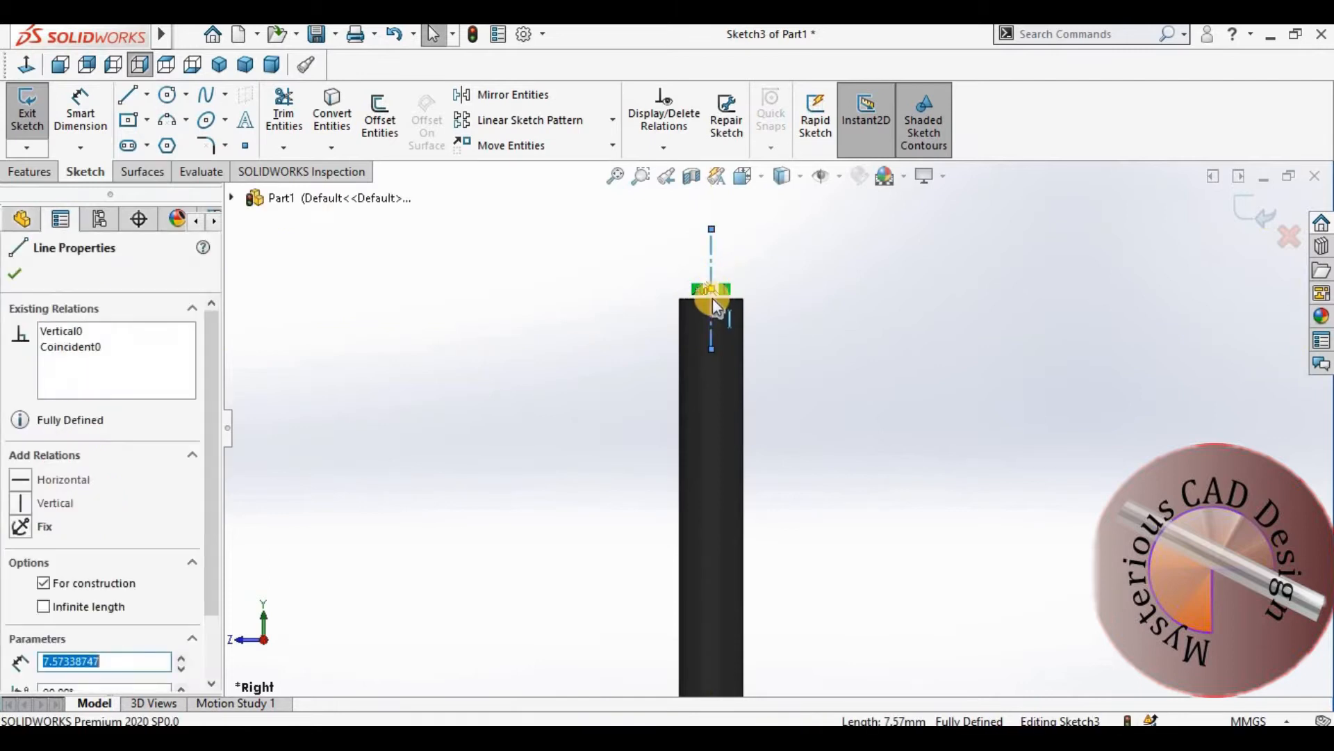
key(Escape)
scroll(730, 305, down, 5)
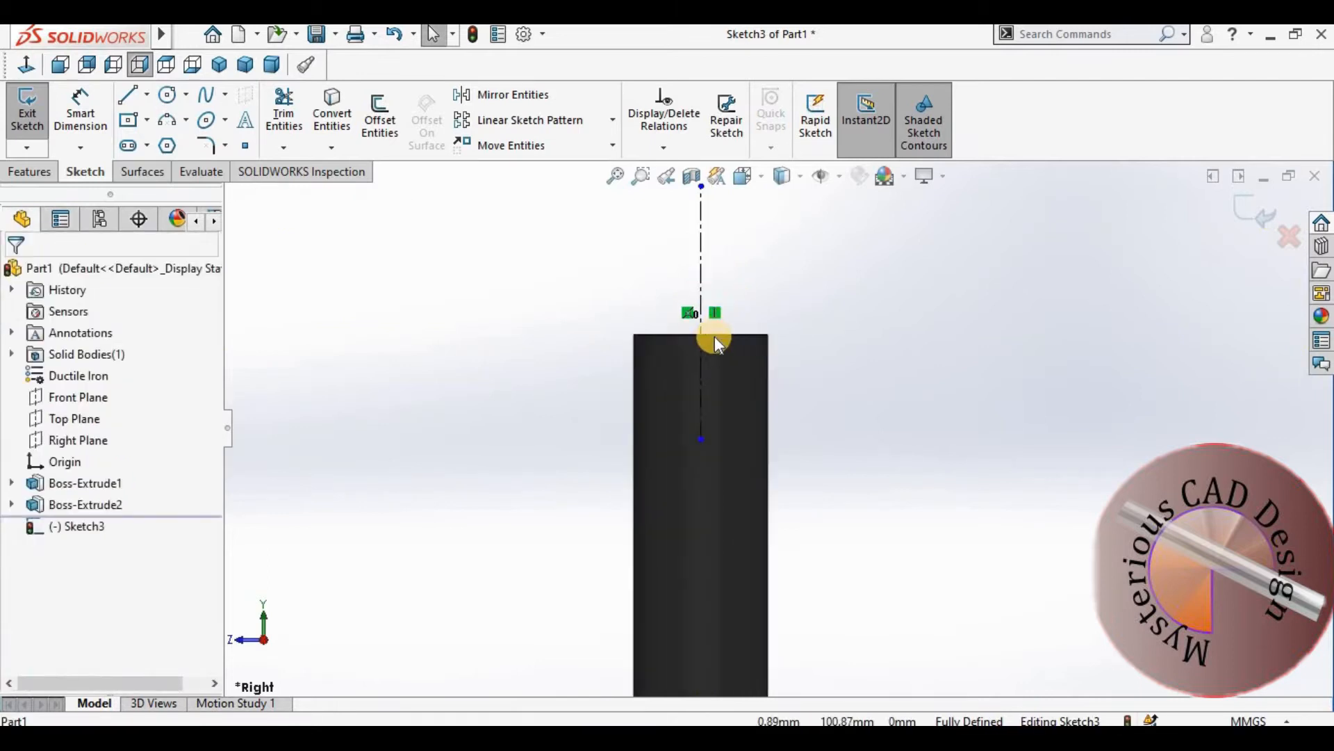
click(688, 384)
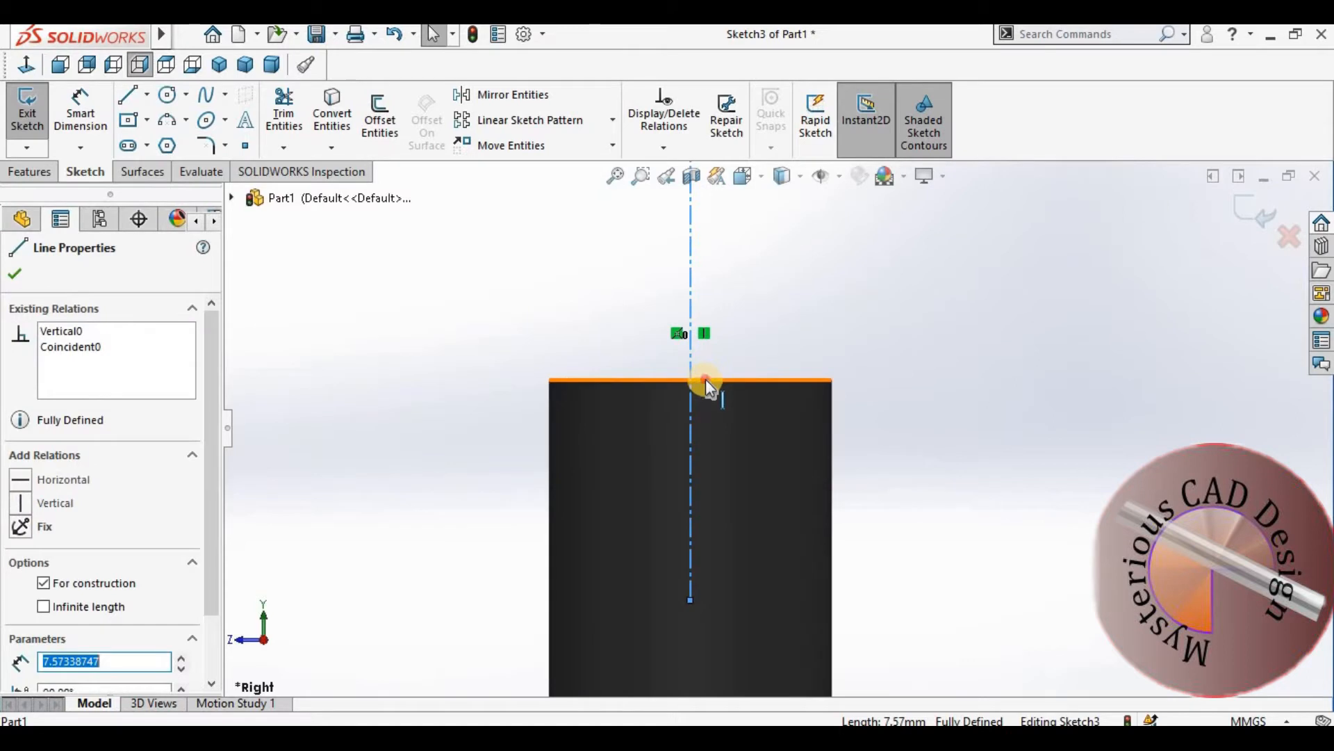
ctrl+click(707, 379)
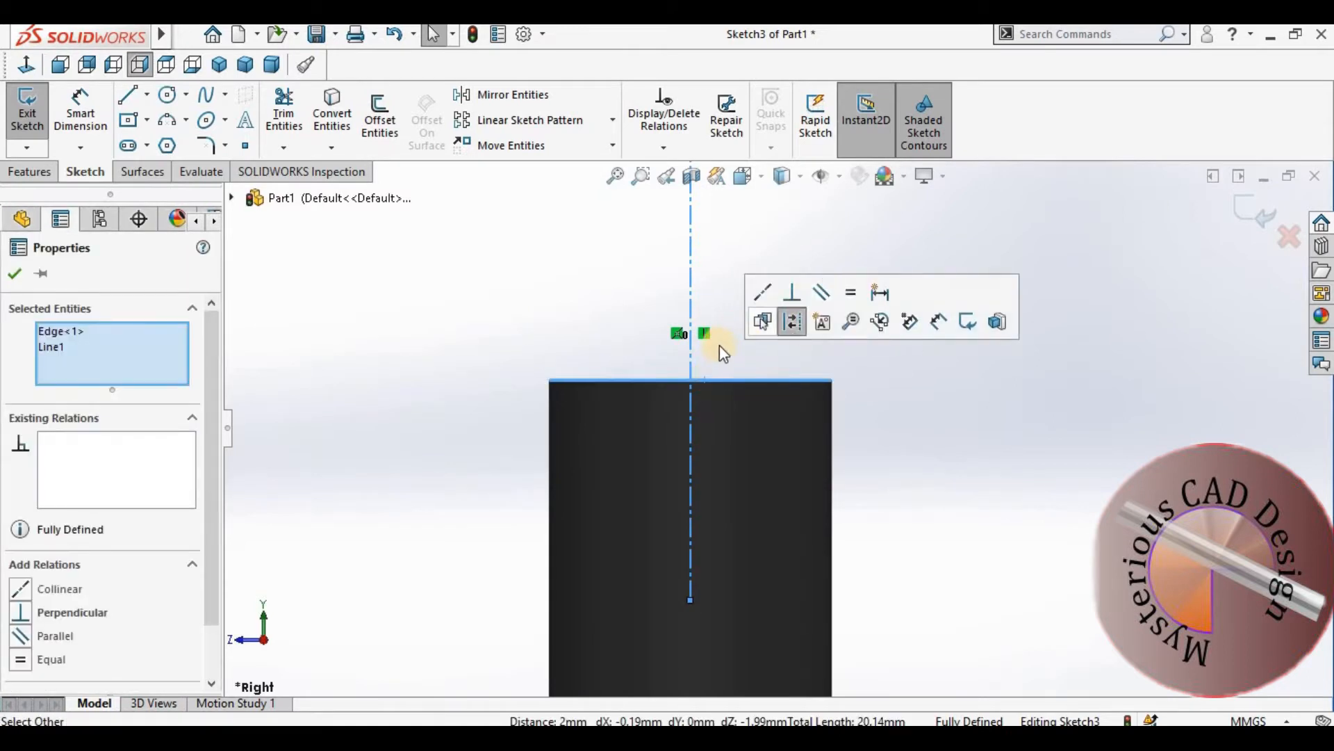
click(720, 345)
Step: Dimension the vertical centerline's length to 20 mm
click(706, 438)
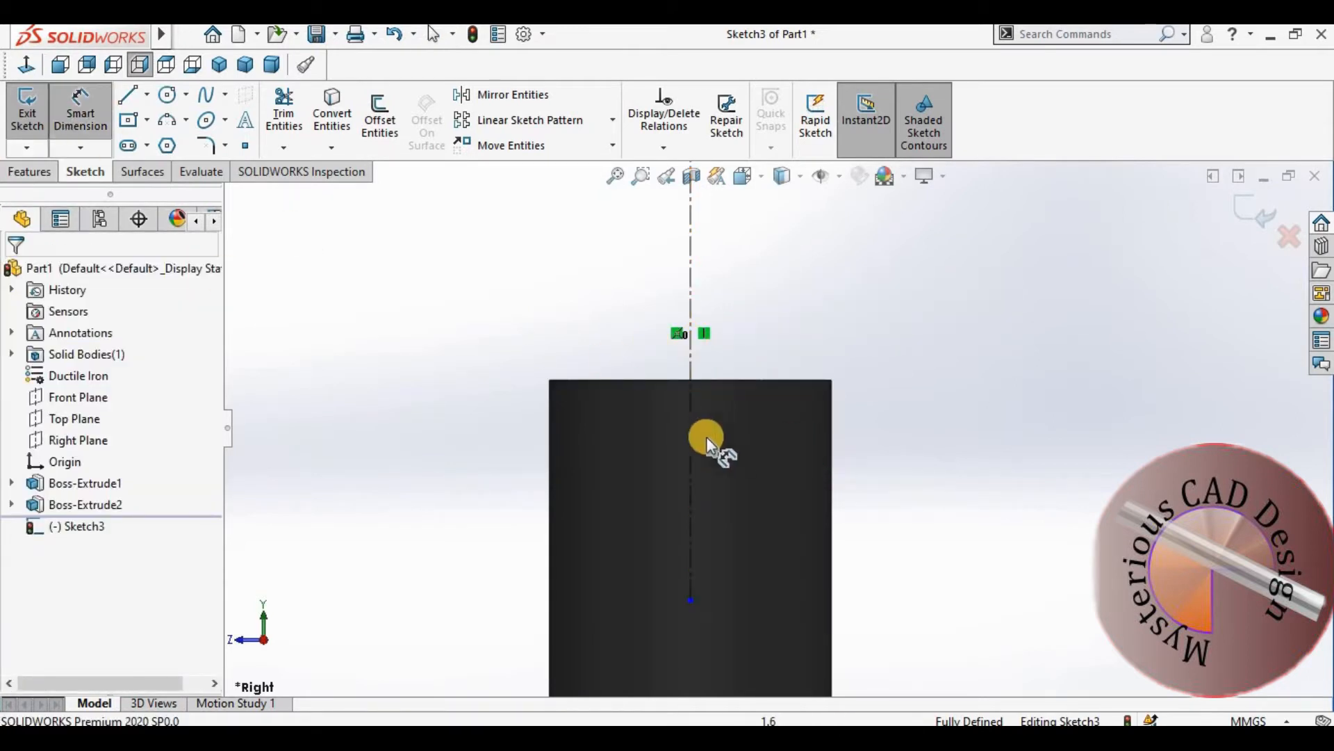
click(991, 402)
click(991, 402)
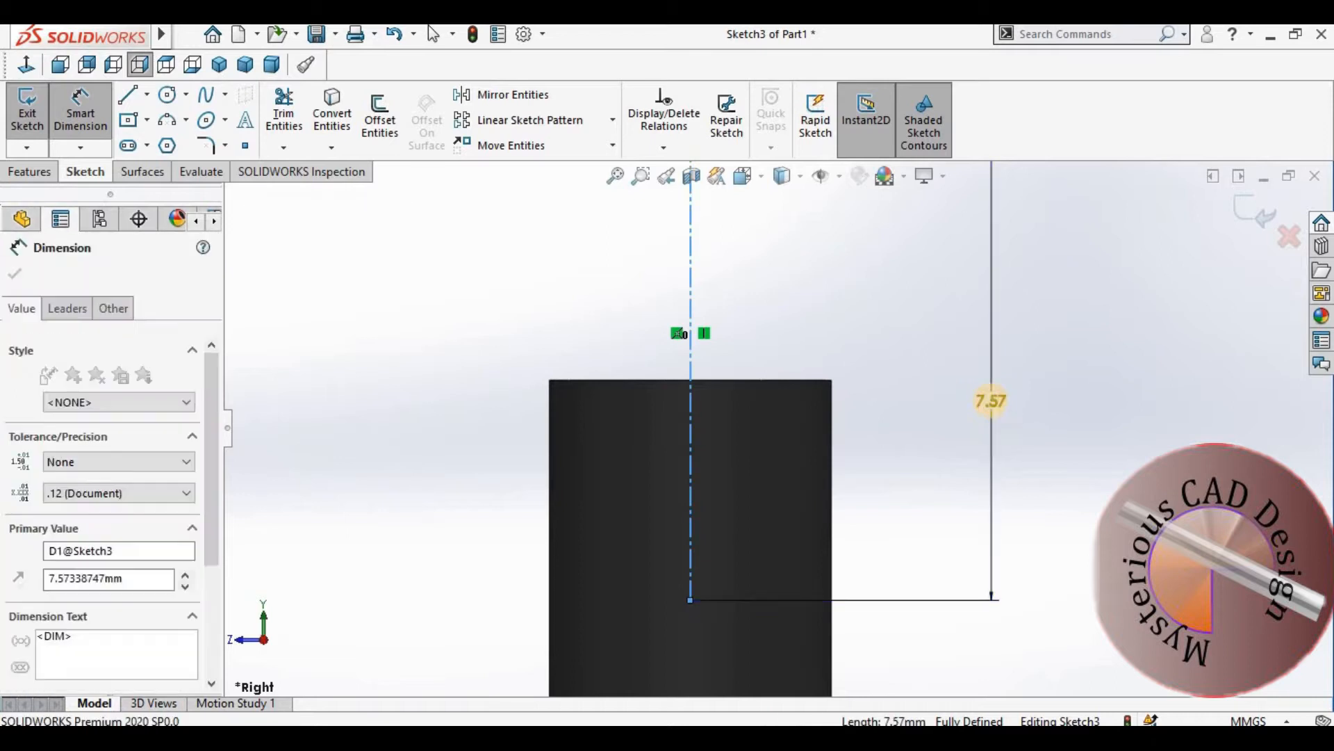
text(20)
key(Return)
Step: Dimension the distance from the rod's end edge to the centerline's lower endpoint to 10 mm
click(764, 381)
click(689, 598)
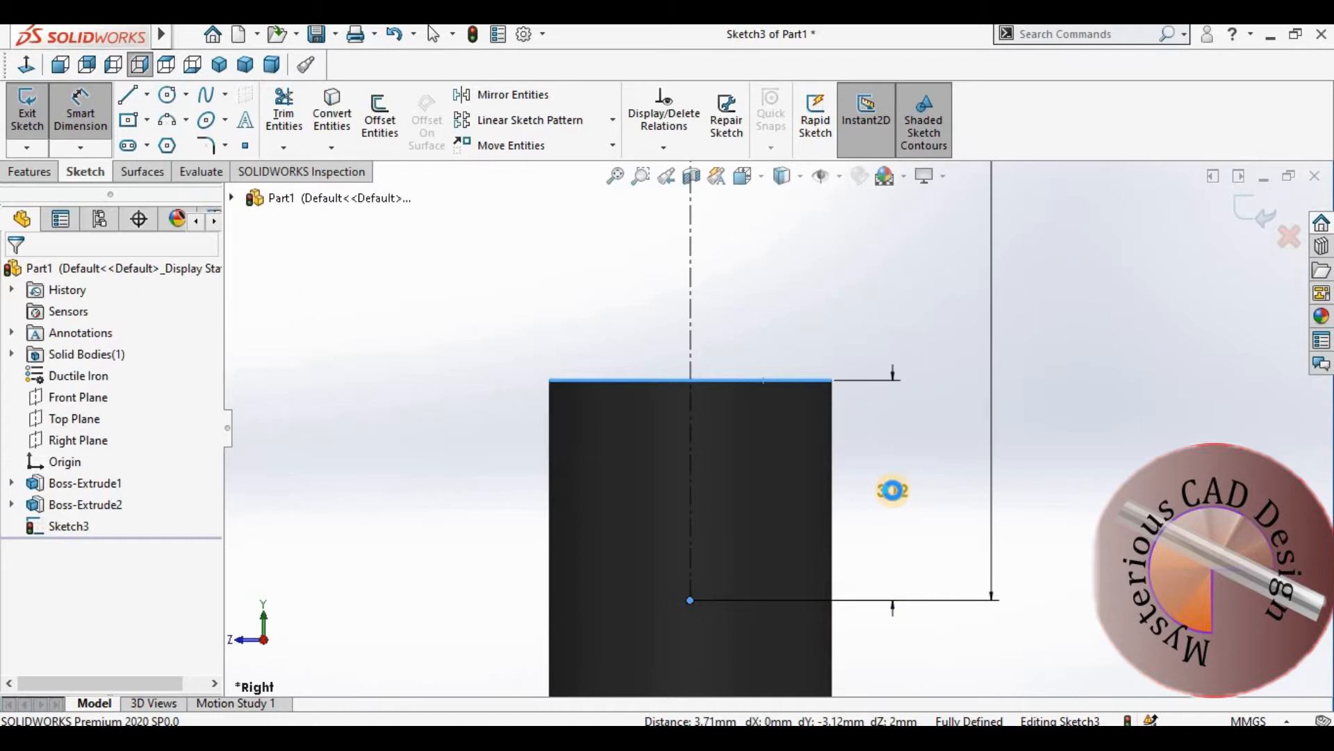
click(894, 490)
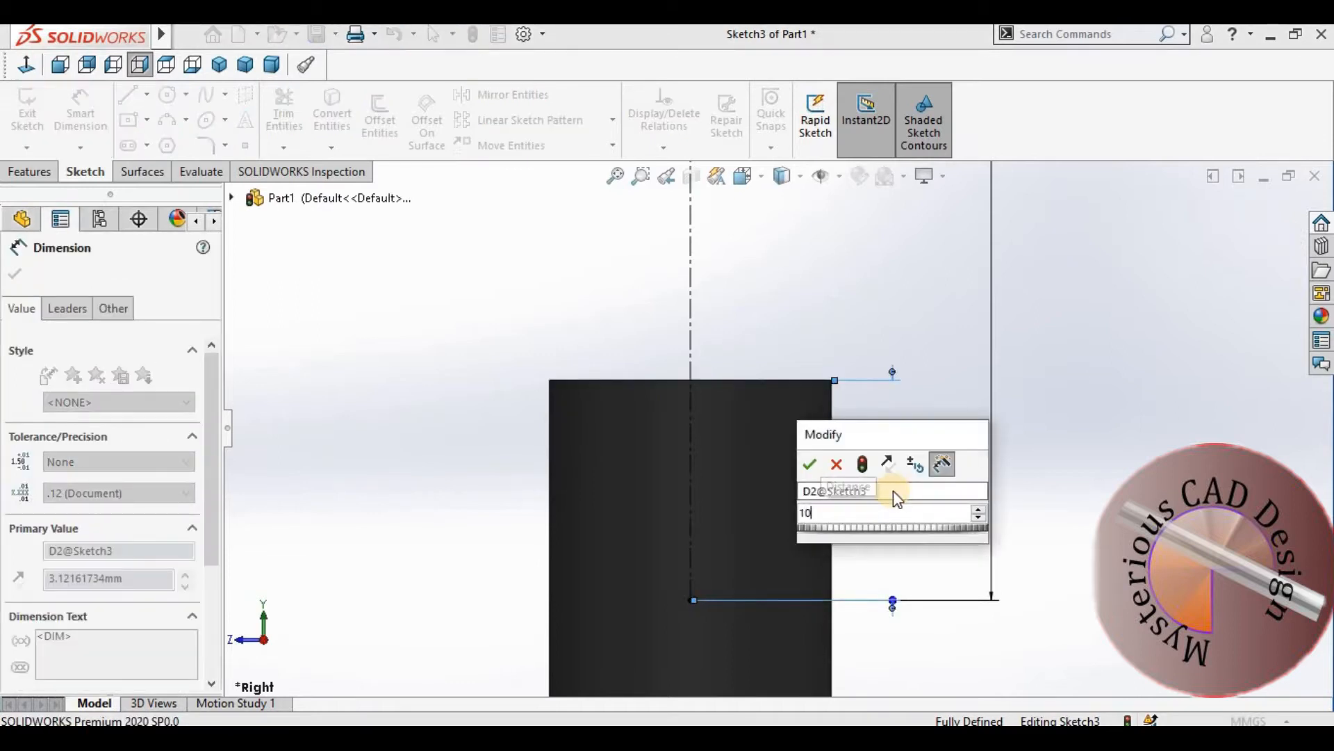
key(Return)
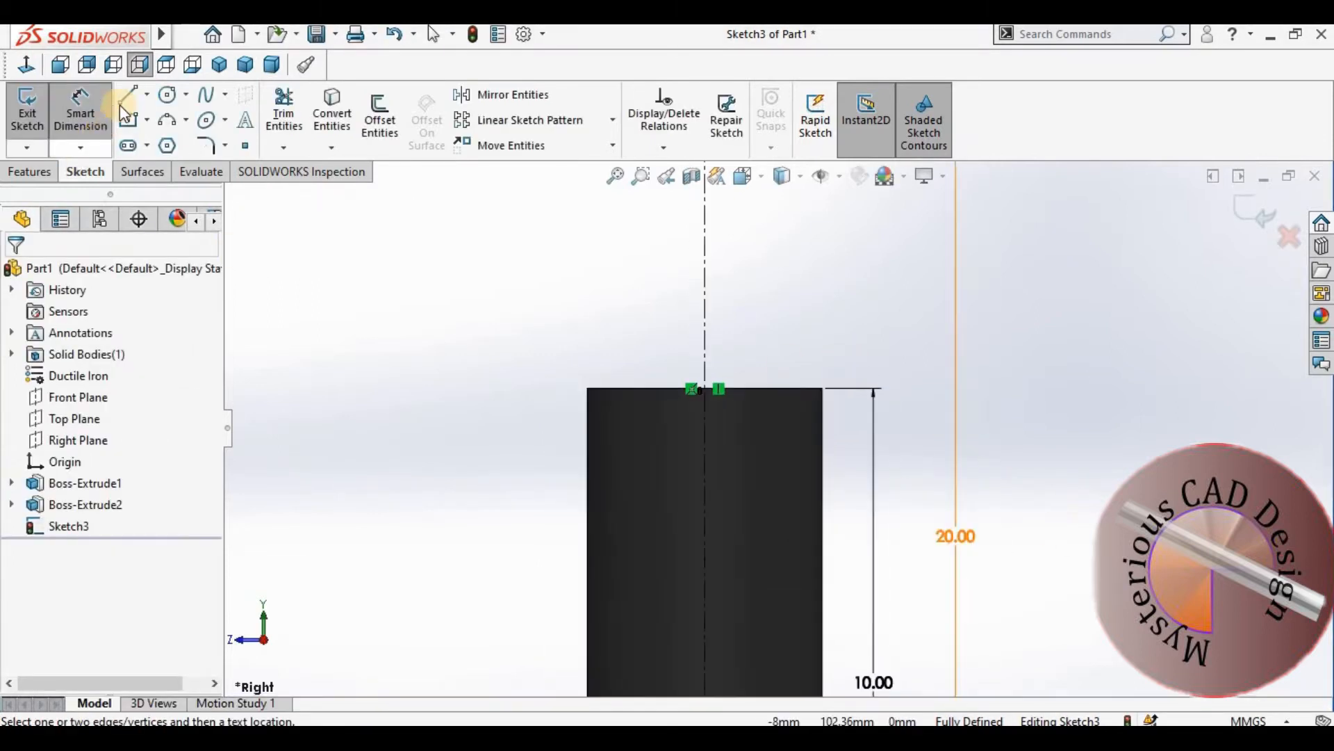
Step: Draw a circle centred where the centerline crosses the rod's end edge and set its diameter to 20 mm
click(705, 388)
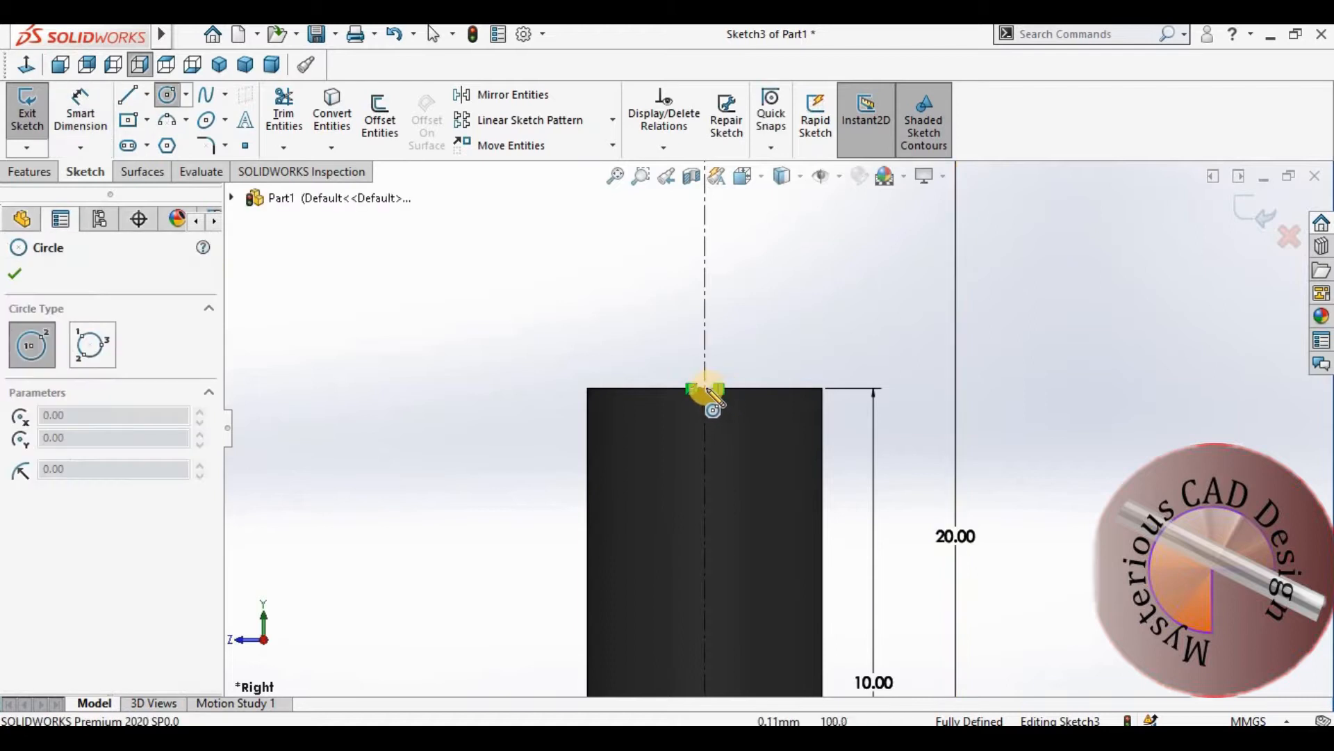
click(776, 380)
click(85, 119)
click(773, 356)
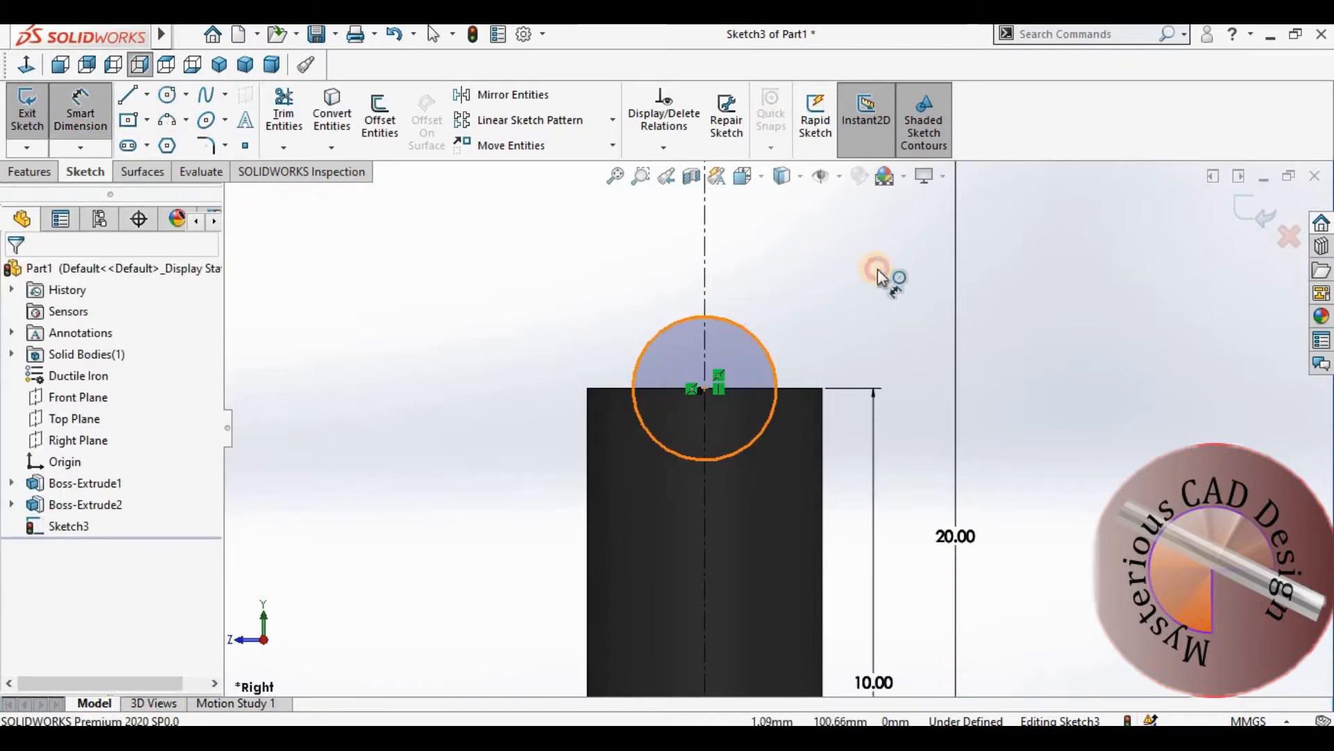
click(887, 256)
text(20)
key(Return)
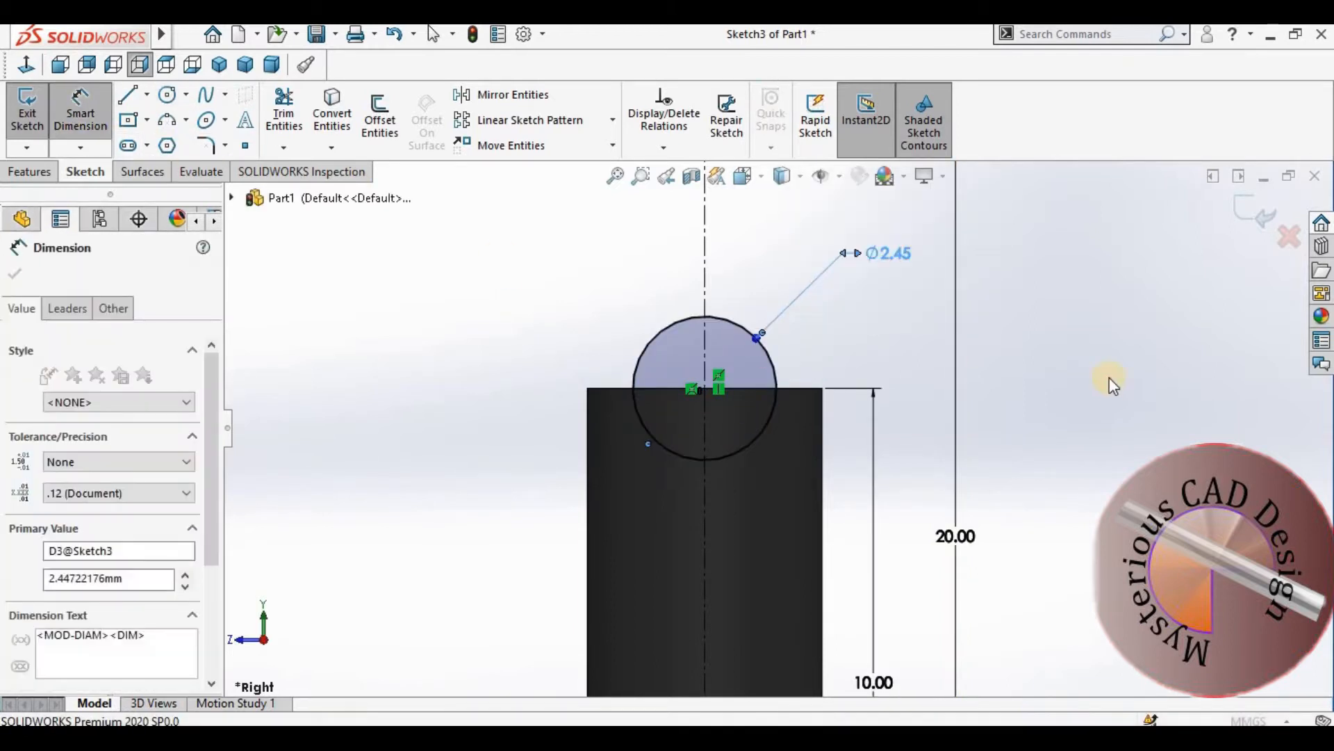
click(1078, 376)
Step: Trim away the right half of the 20 mm circle at the centerline and delete the conflicting diameter dimension
click(283, 113)
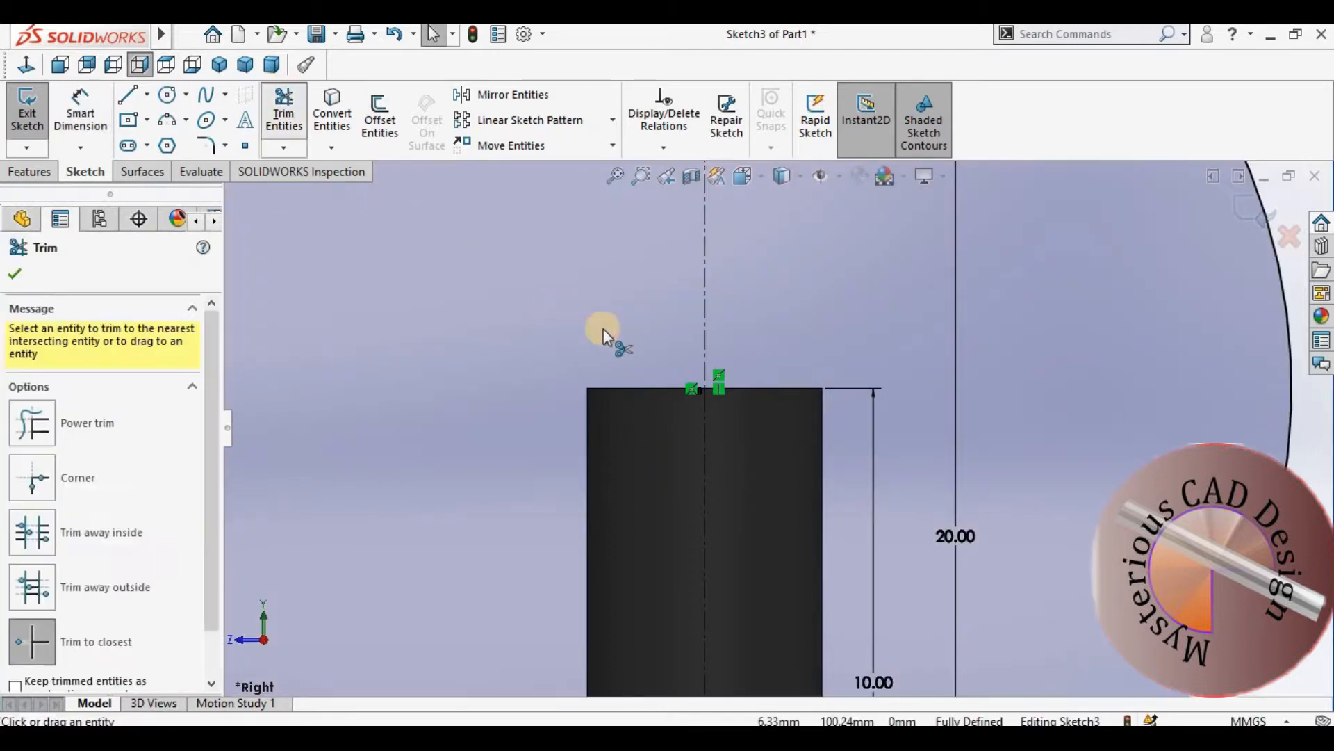
key(f)
click(1025, 413)
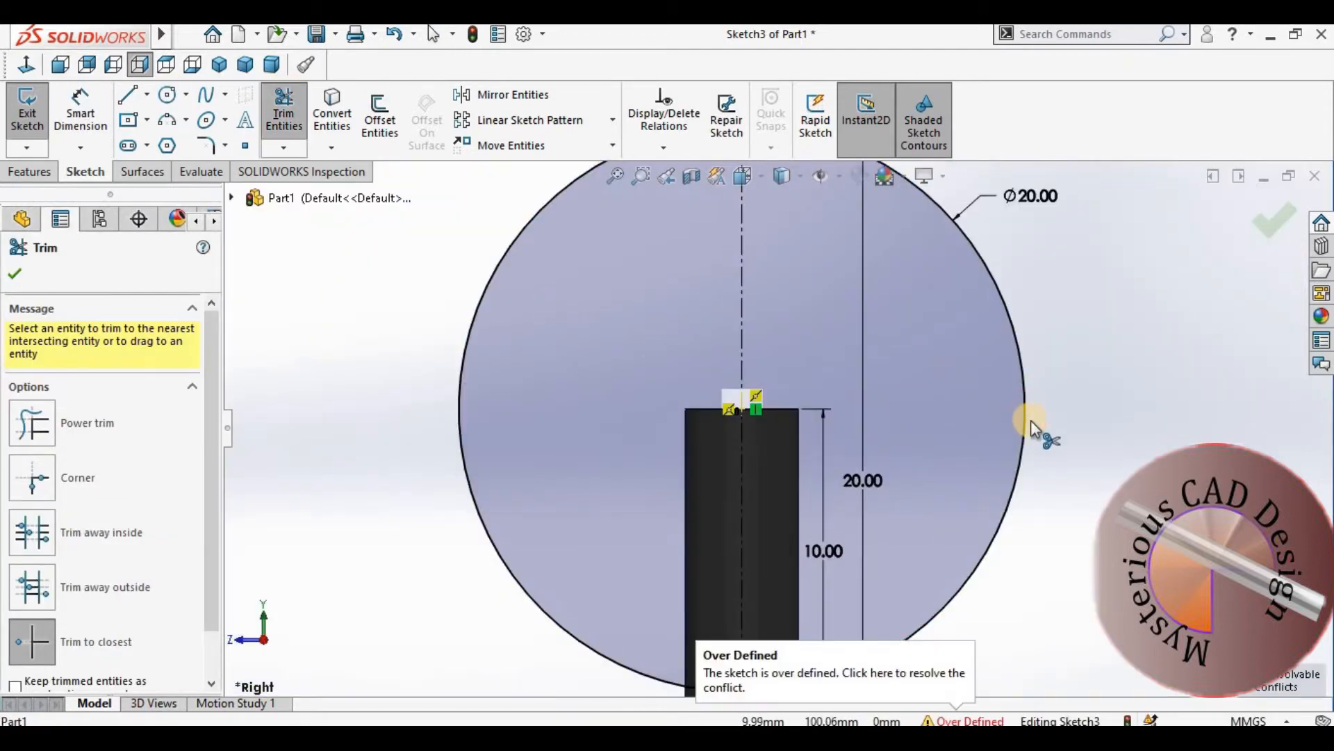
click(1023, 426)
scroll(974, 428, up, 3)
key(Escape)
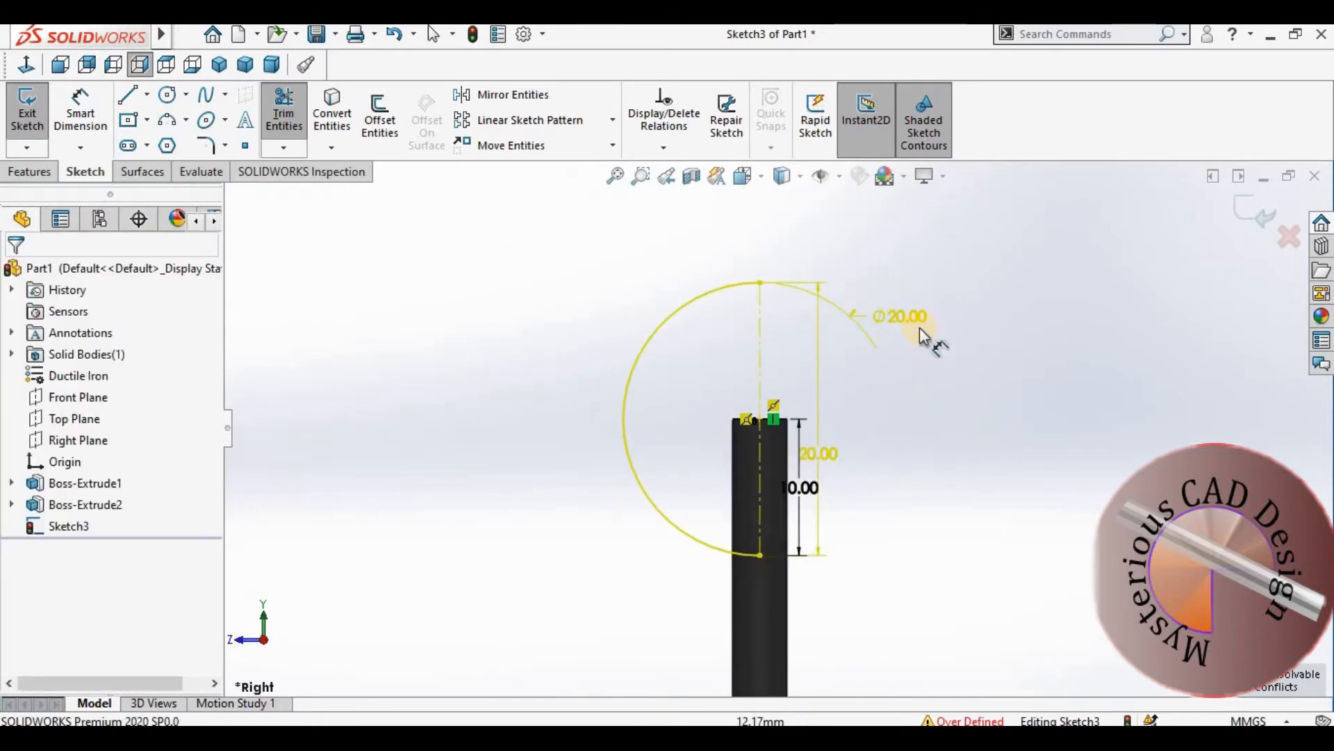
key(Delete)
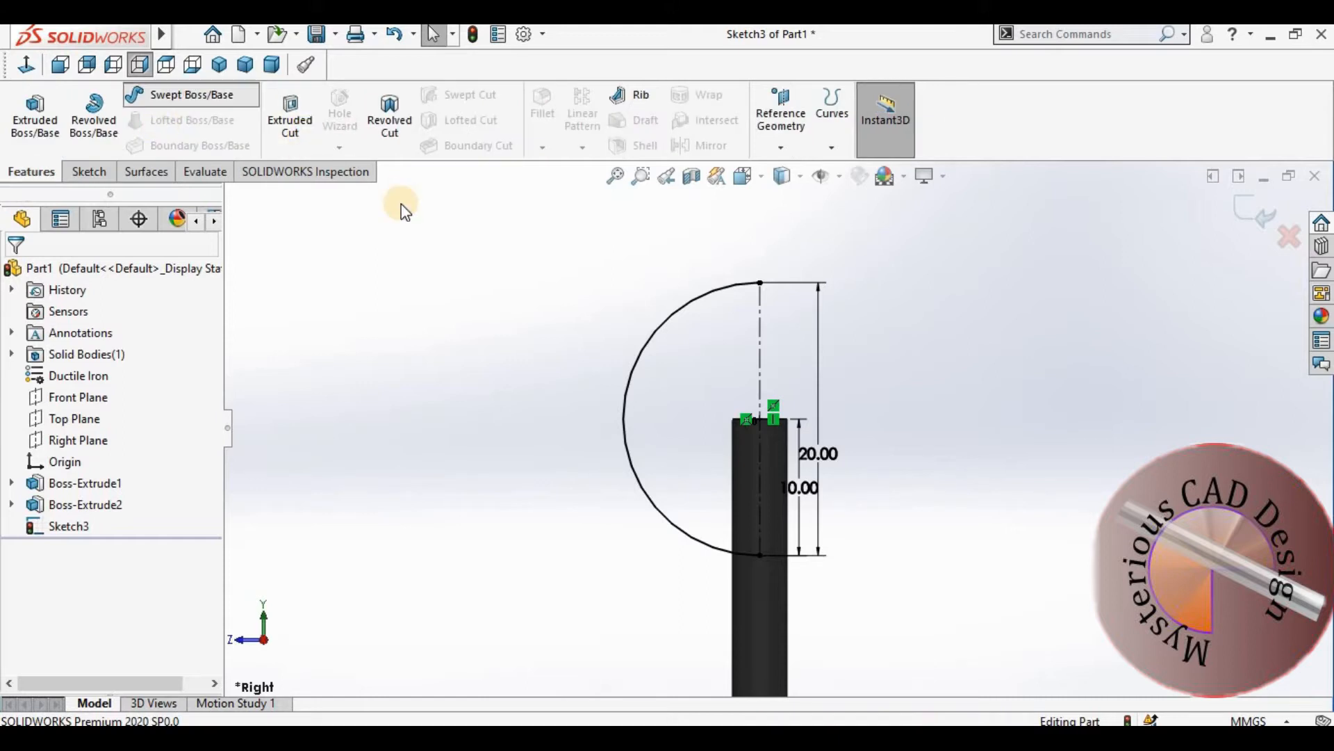
Step: Revolve the semicircle 360 degrees about the vertical centerline to form the ball at the rod's end
click(42, 276)
click(111, 117)
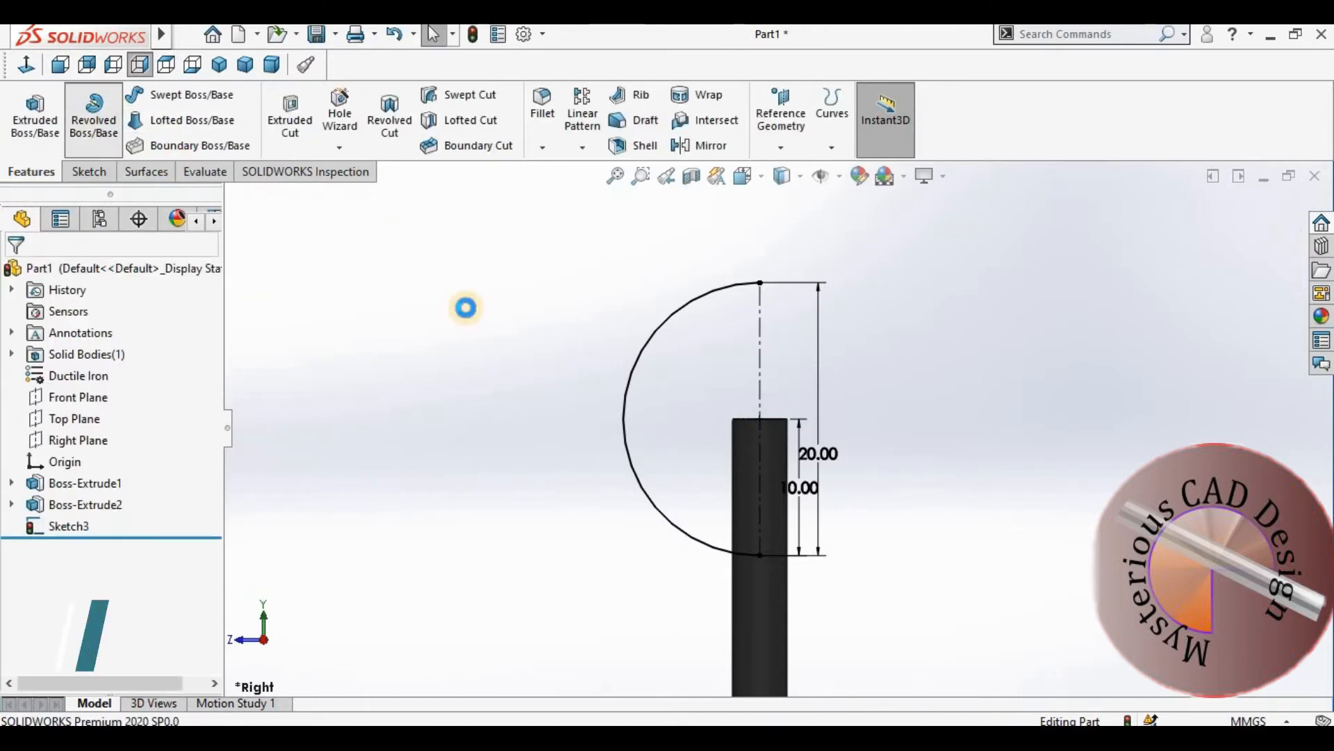
click(760, 382)
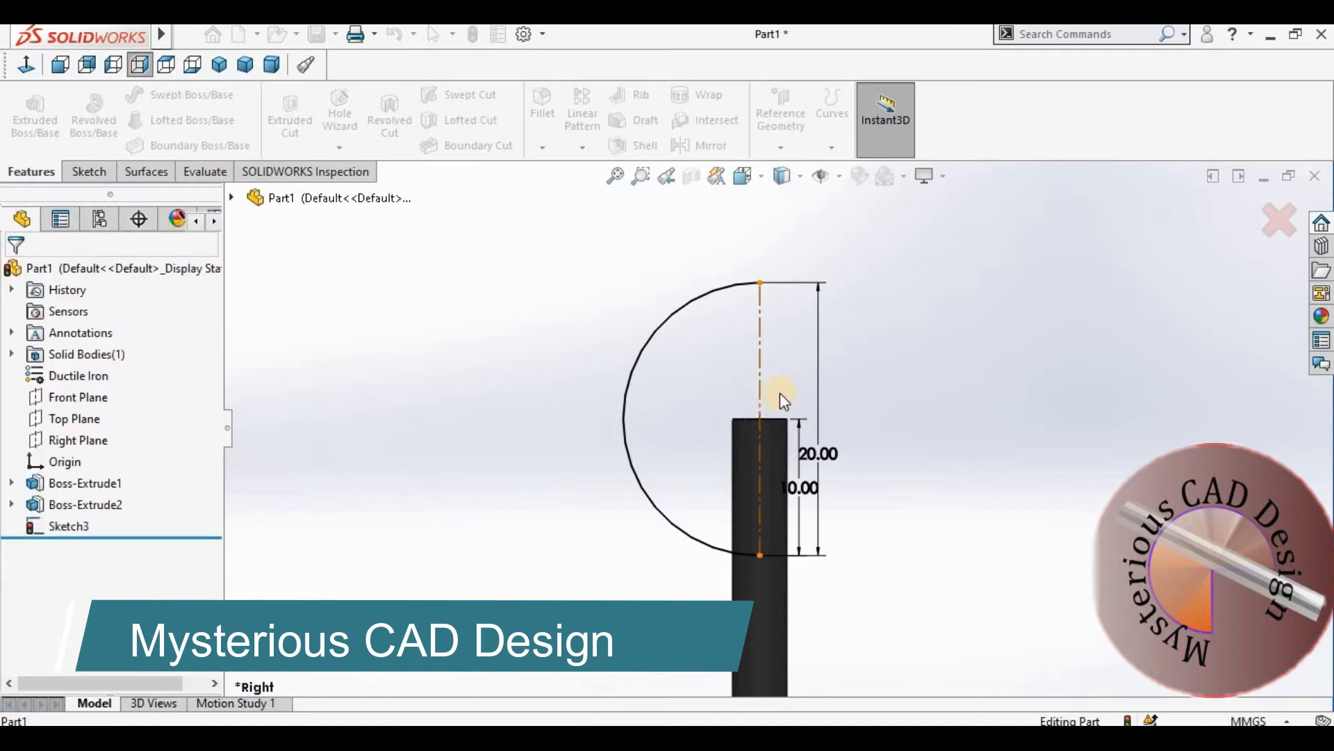
click(714, 392)
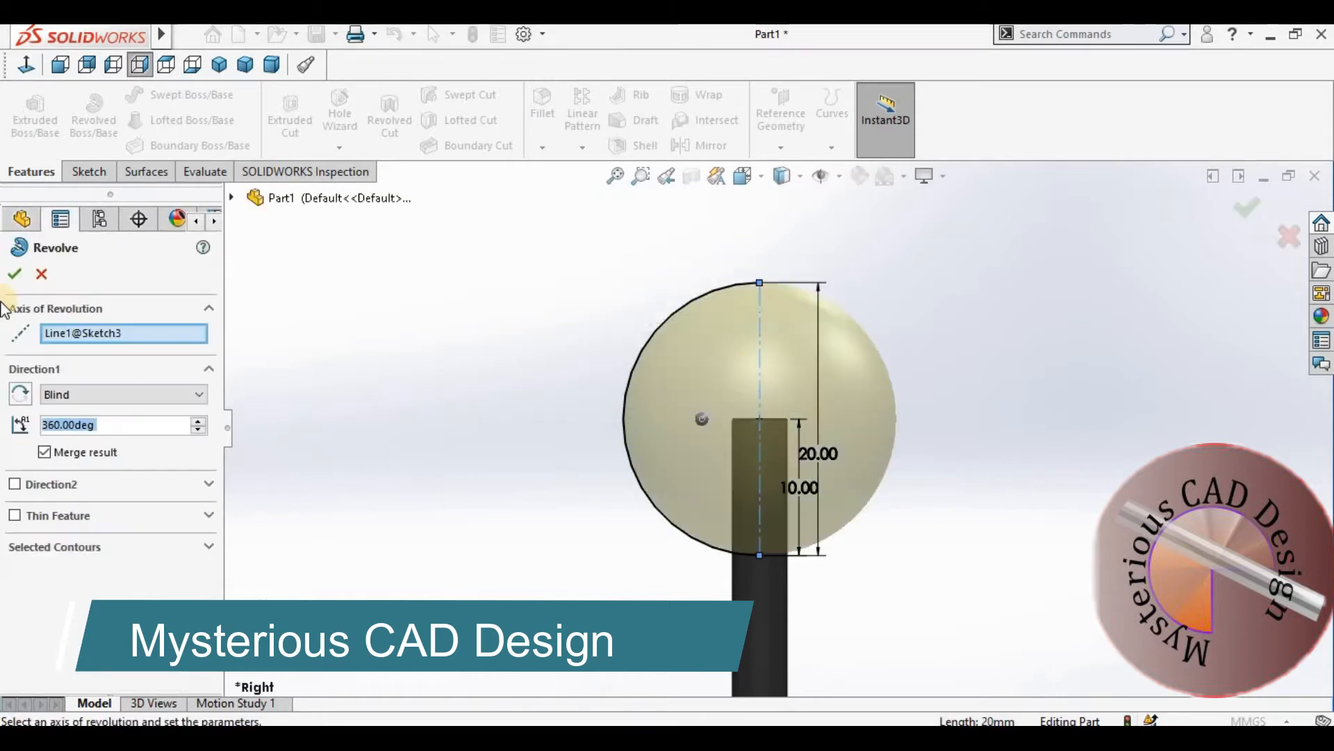
click(15, 275)
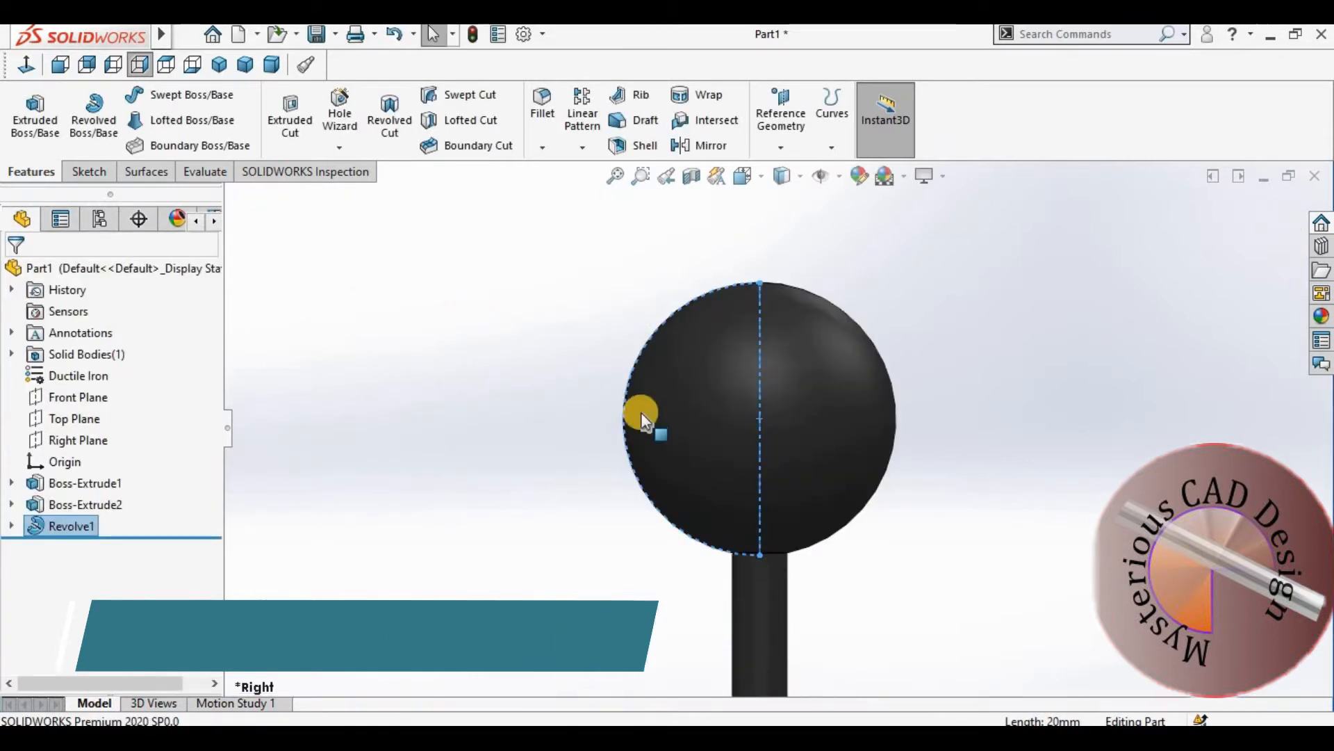
click(219, 64)
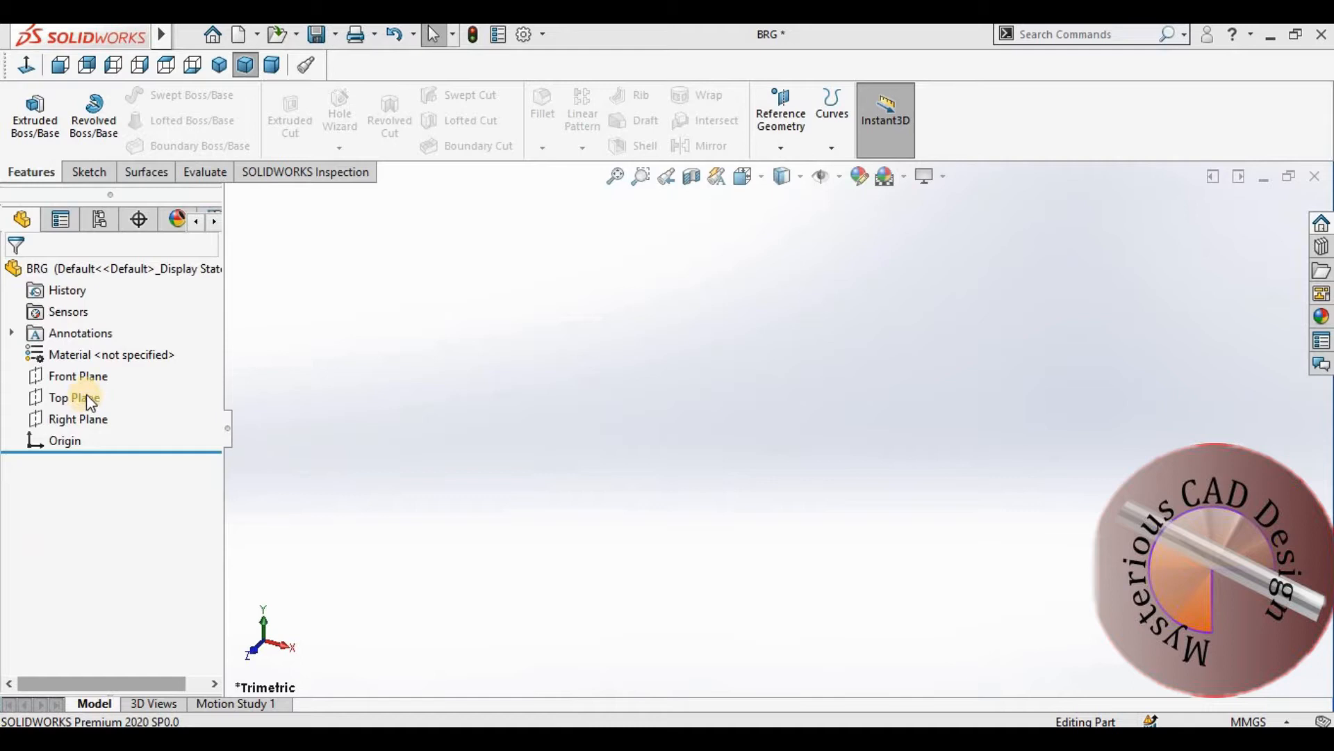
Step: Start a sketch on the BRG part's Front Plane and draw two origin-centred circles about 94 mm and 41 mm in diameter
click(86, 376)
click(166, 350)
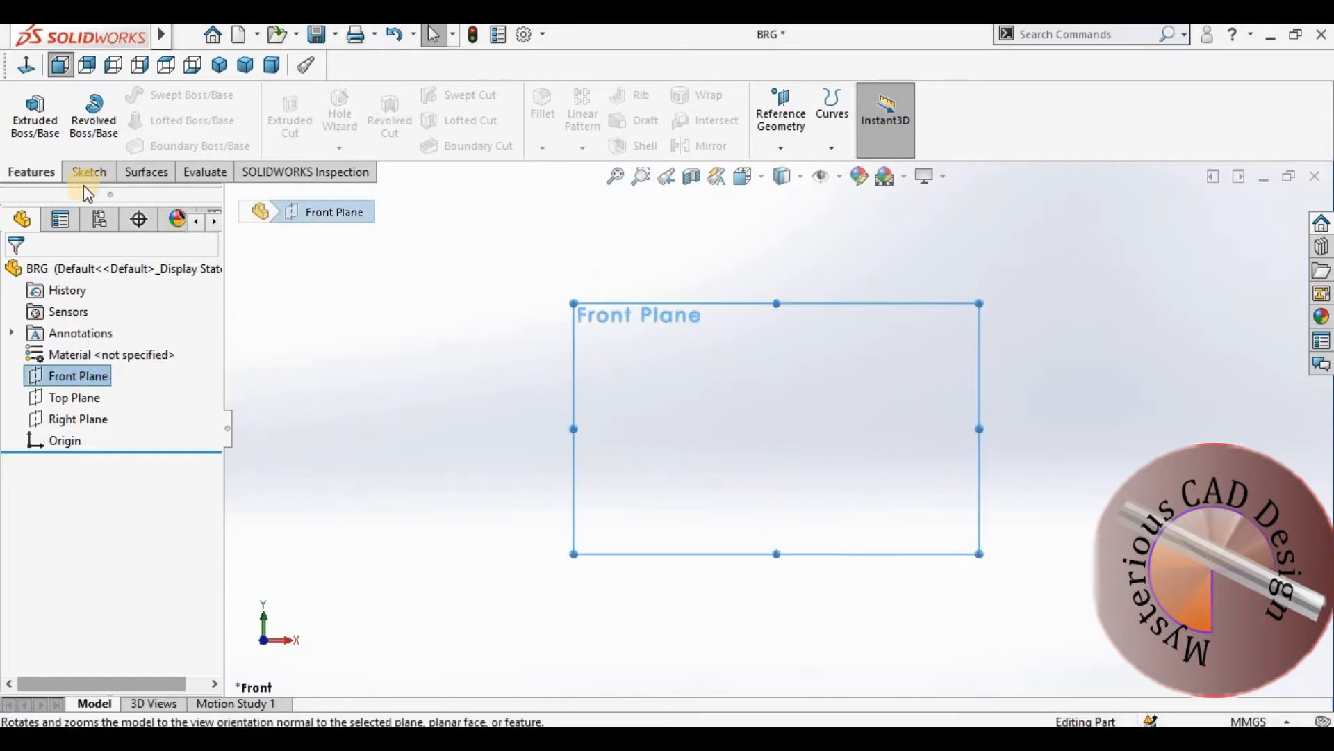
click(89, 172)
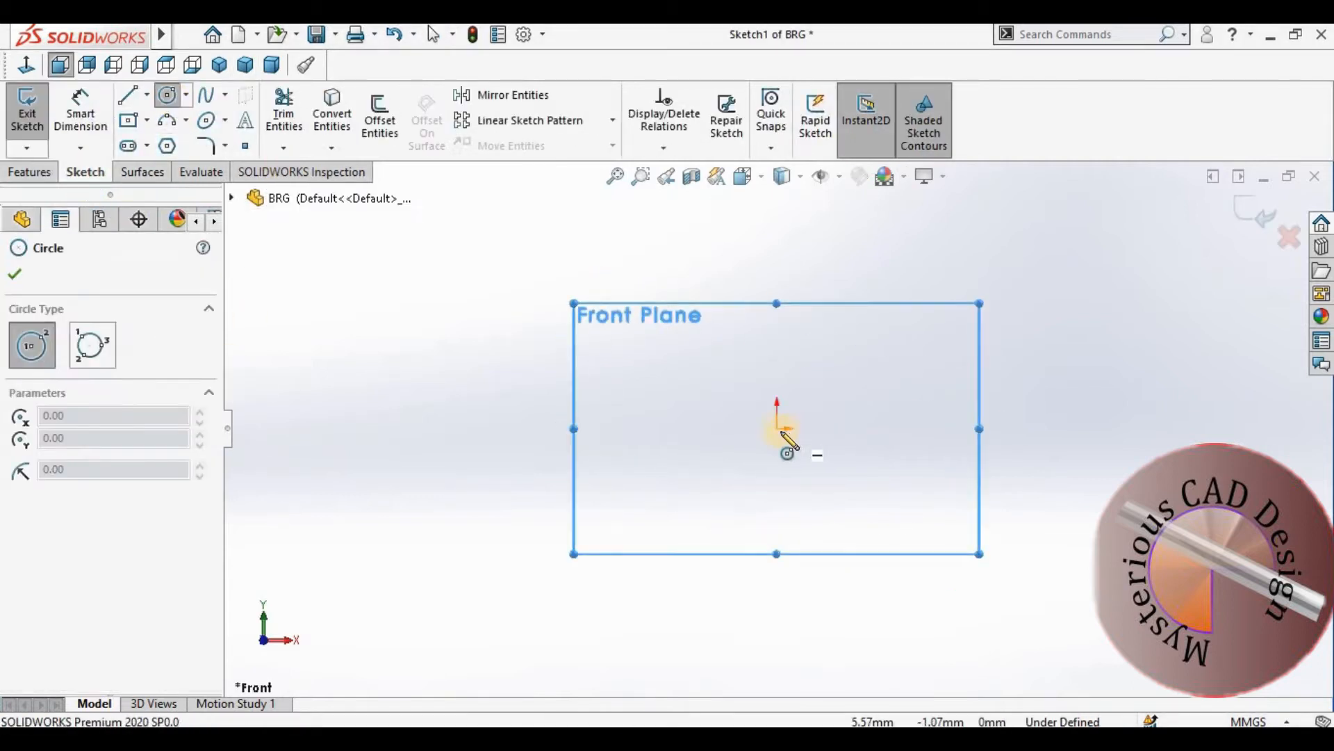
drag(778, 429, 858, 500)
drag(777, 429, 797, 471)
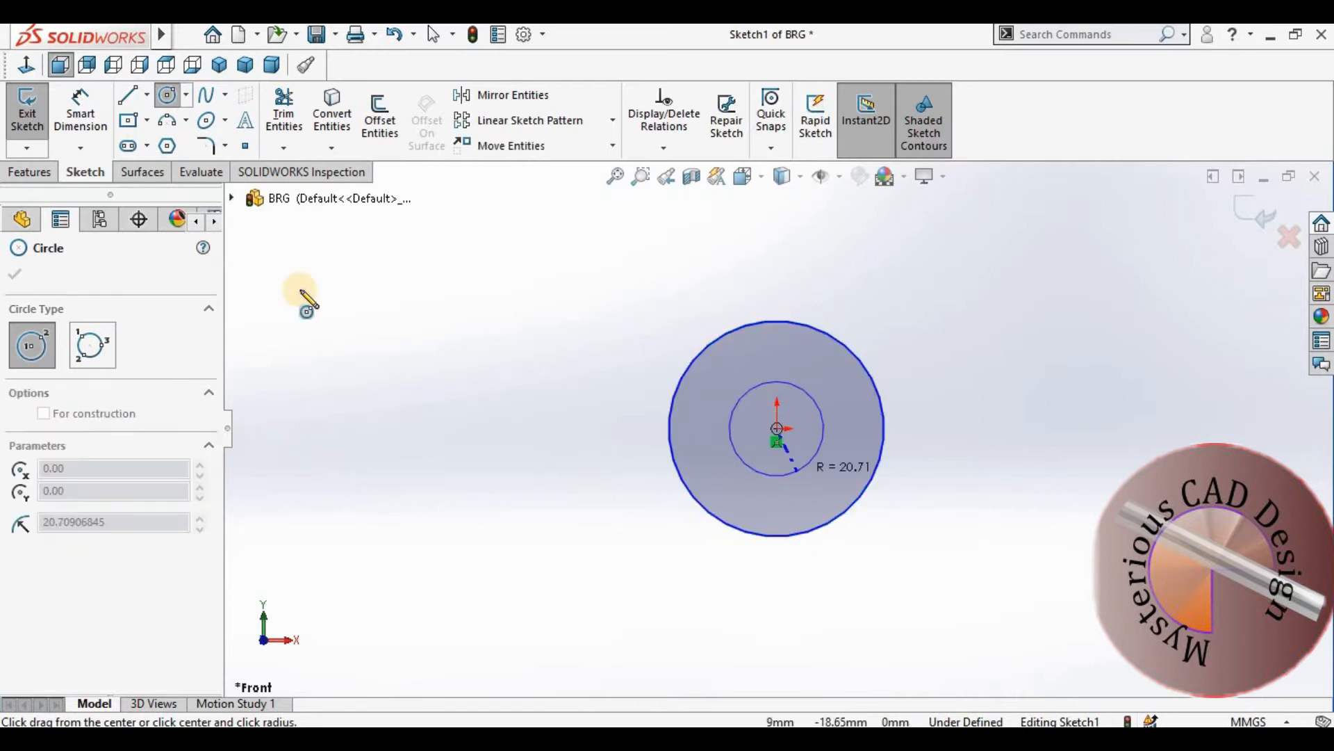
Step: Dimension the outer circle's diameter to 35 mm and the inner circle's diameter to 15 mm
click(81, 113)
click(856, 347)
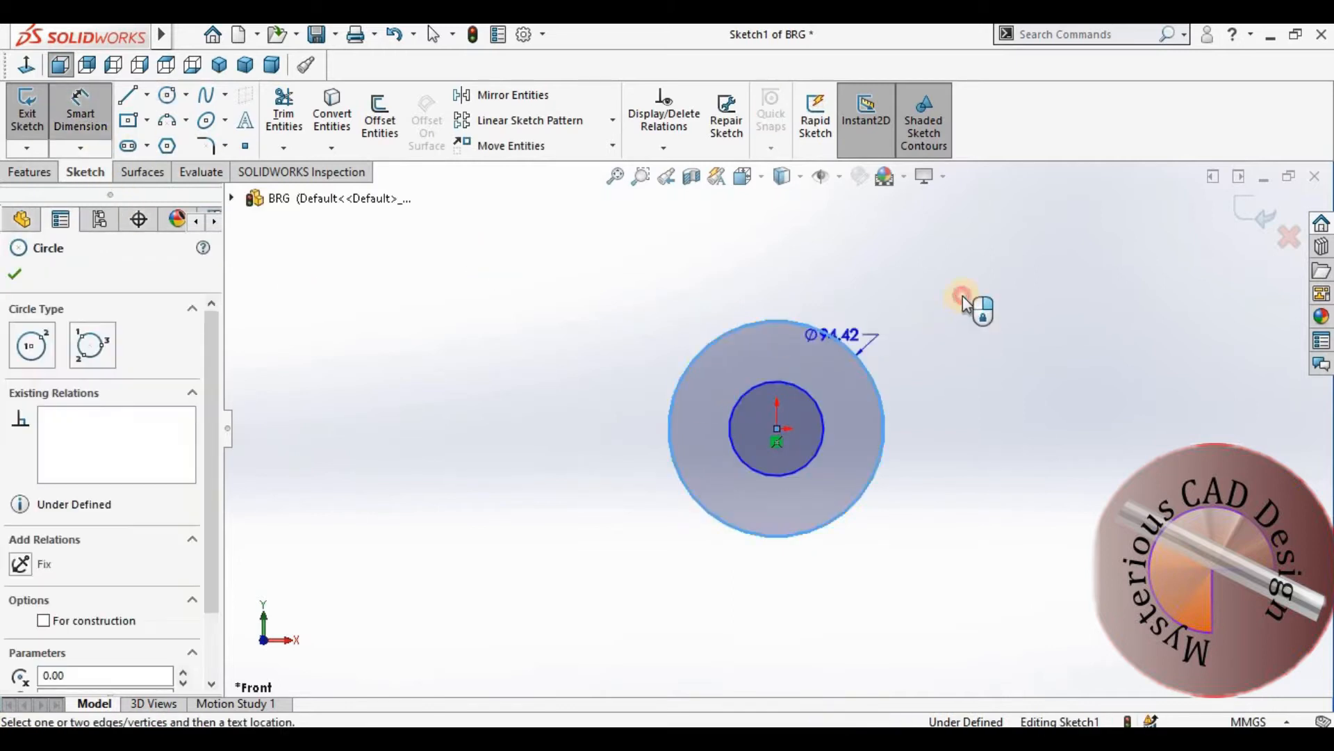
click(962, 295)
text(35)
key(Return)
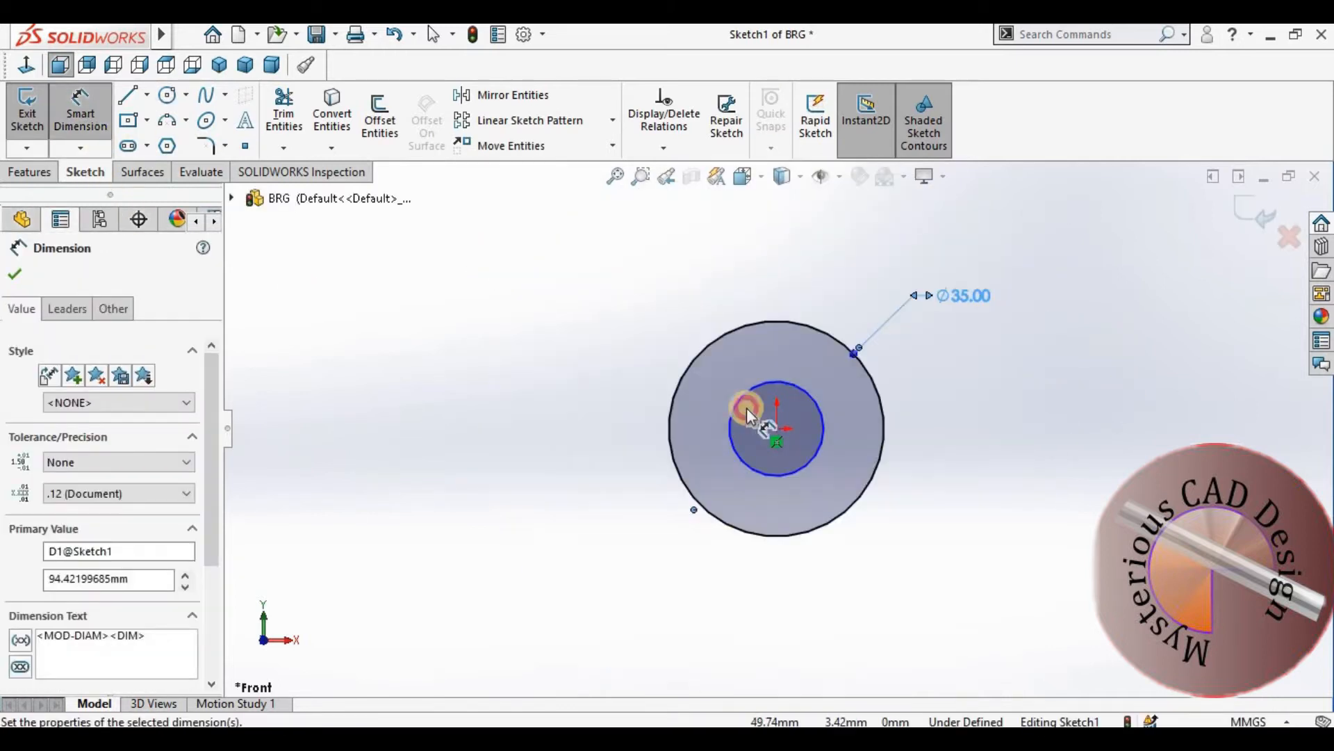
click(919, 357)
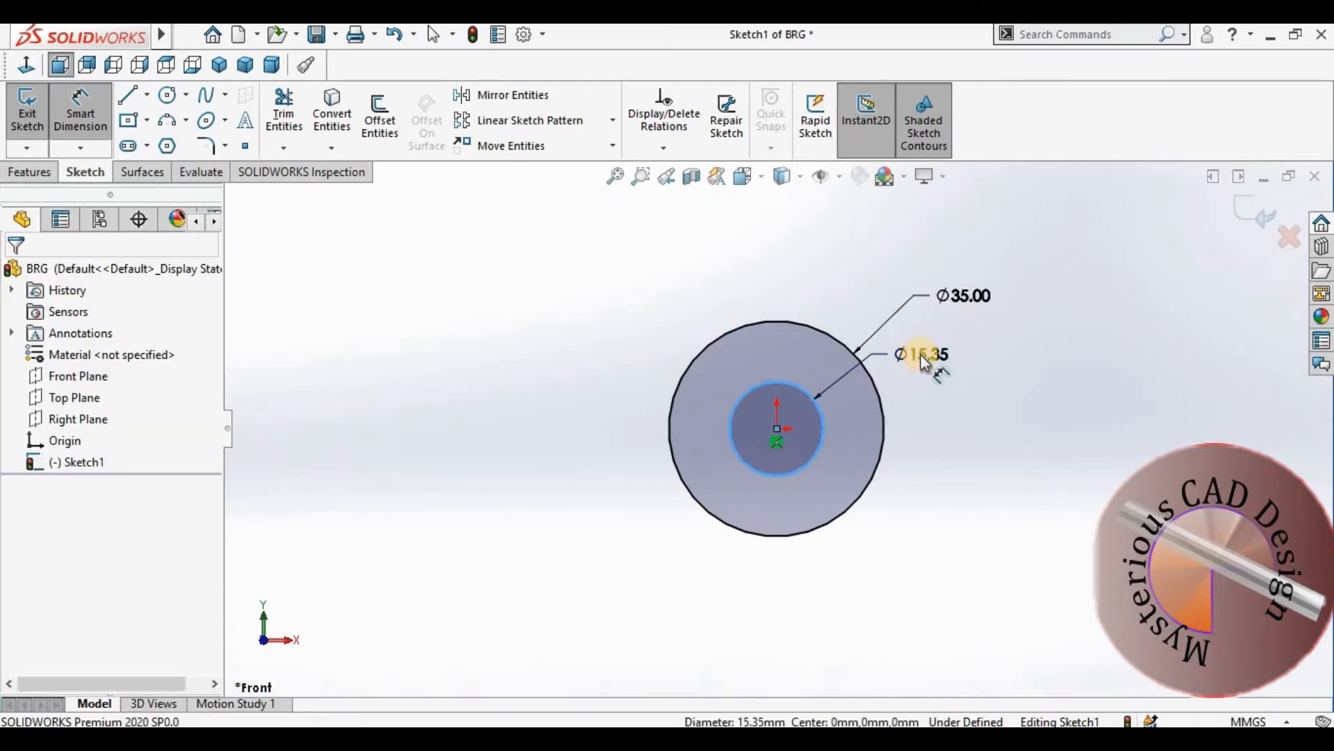
key(Return)
key(Escape)
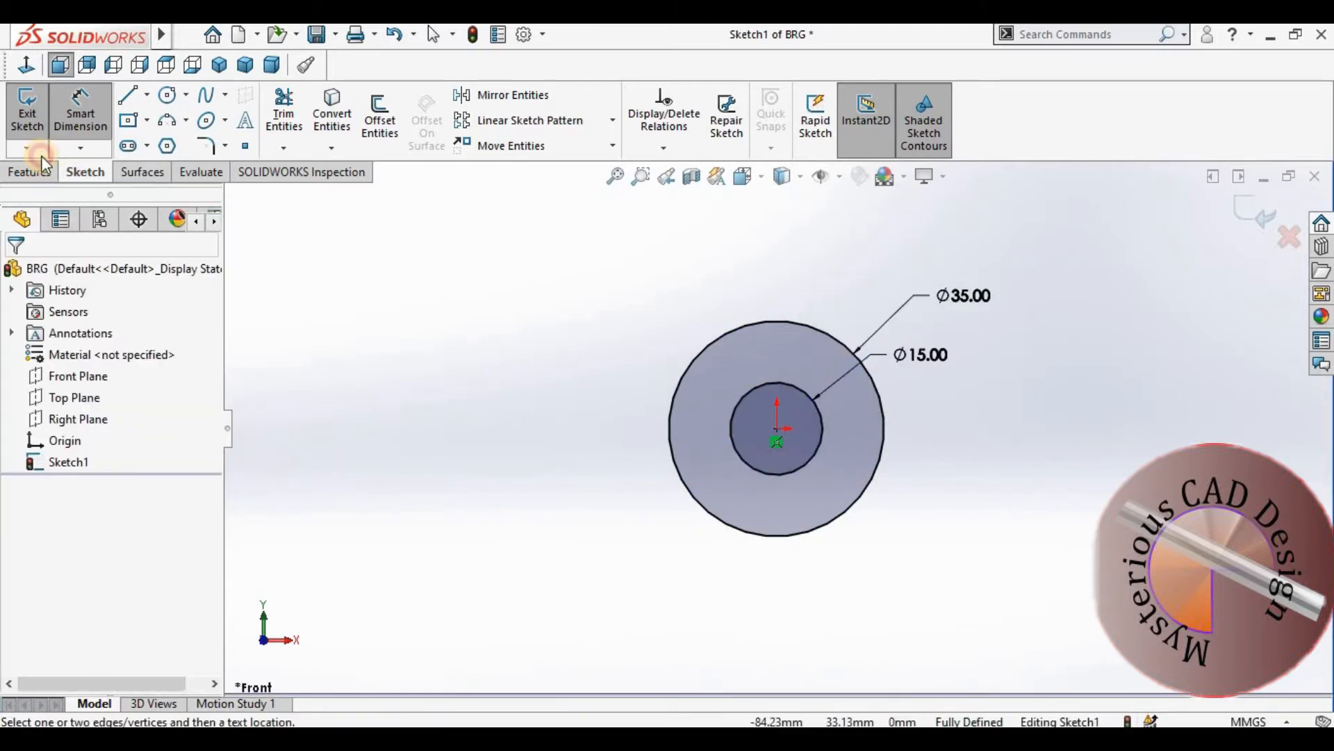
Step: Extrude the ring profile 11 mm with the Mid Plane end condition
click(29, 172)
click(35, 114)
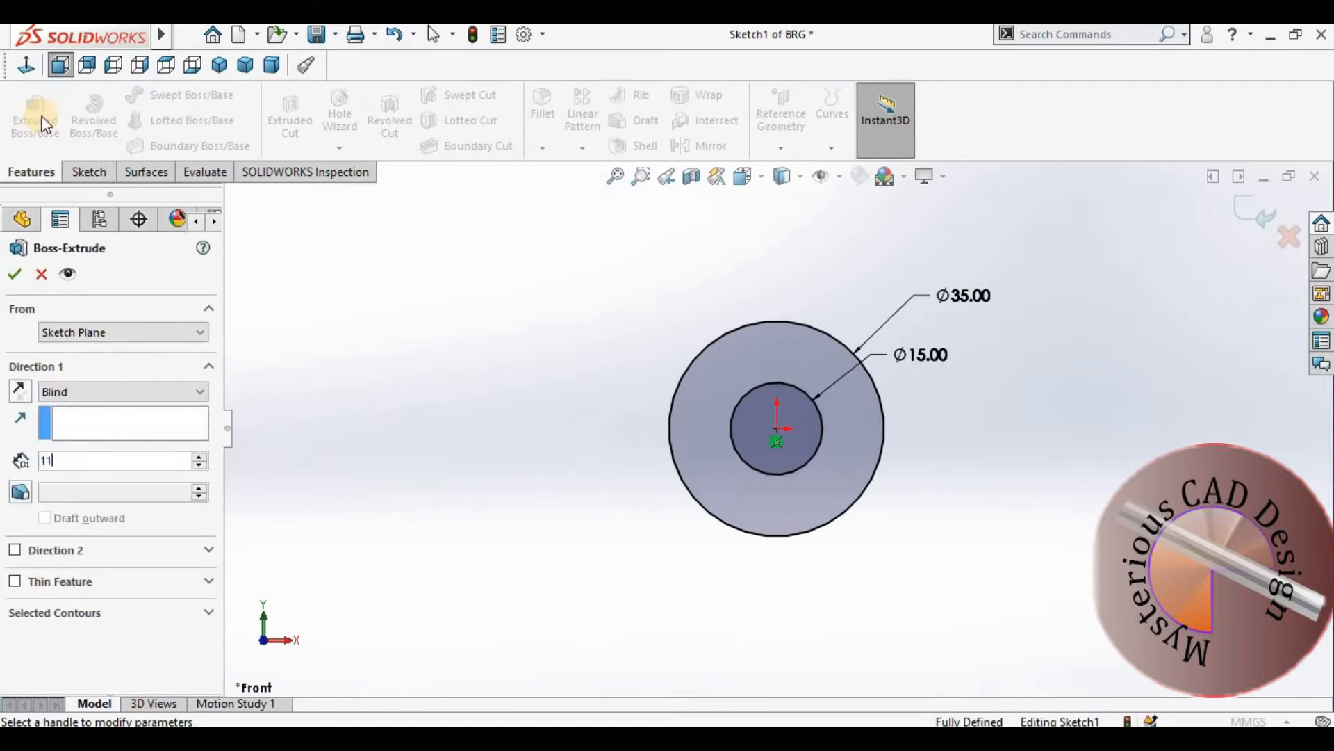
click(158, 391)
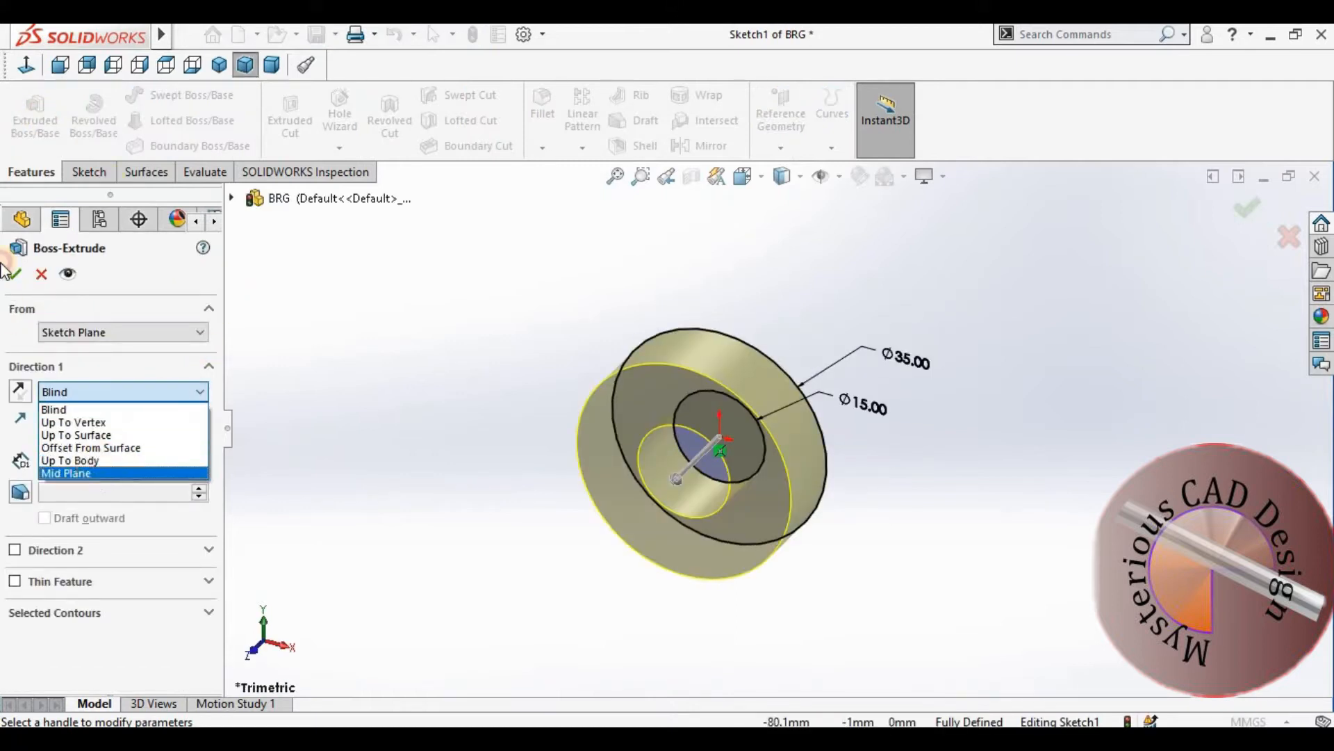
click(66, 473)
click(15, 274)
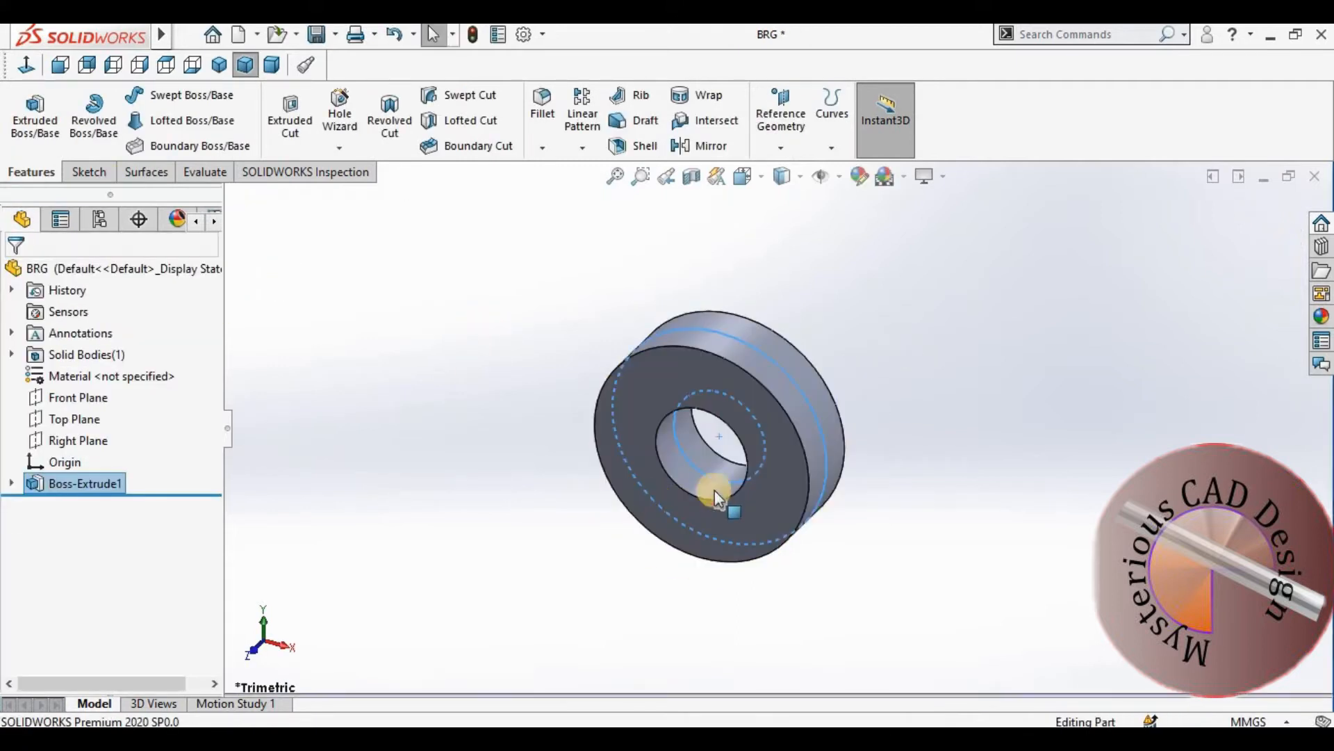
Step: Save the BRG part and close it
scroll(691, 506, up, 2)
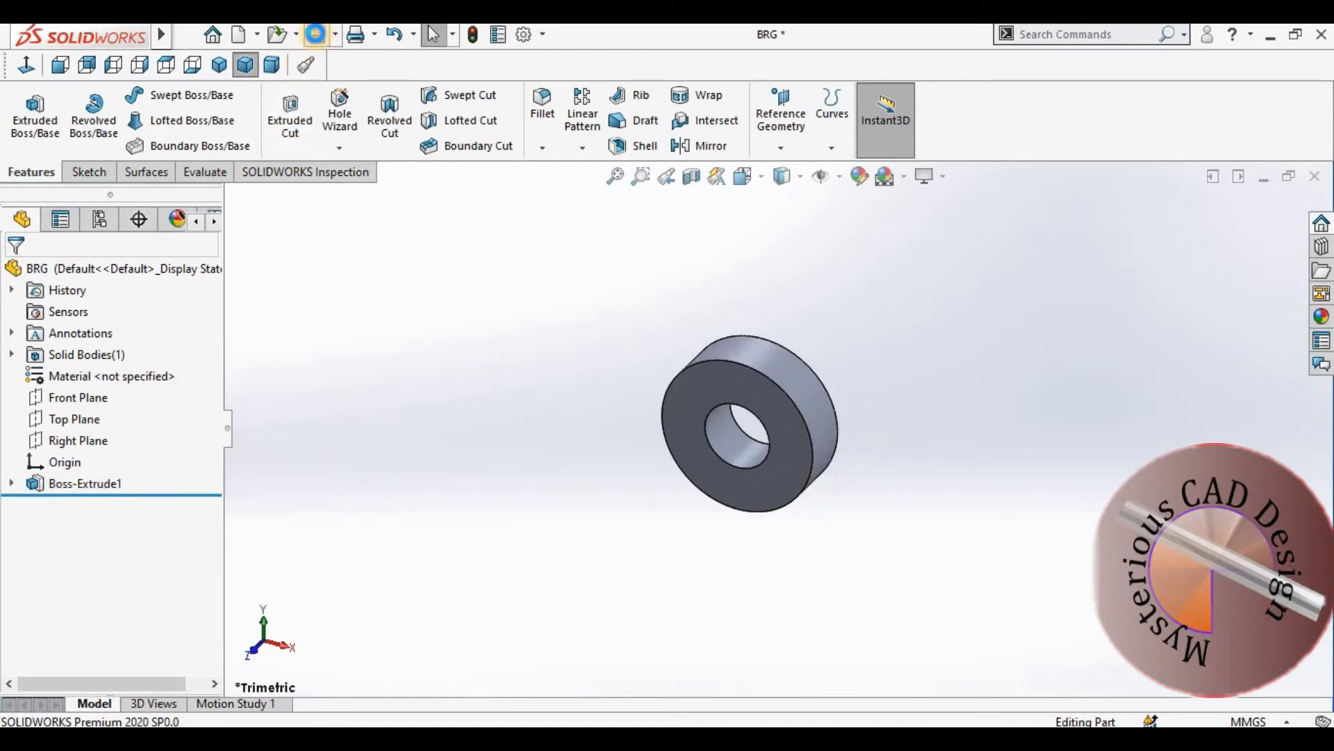
click(317, 35)
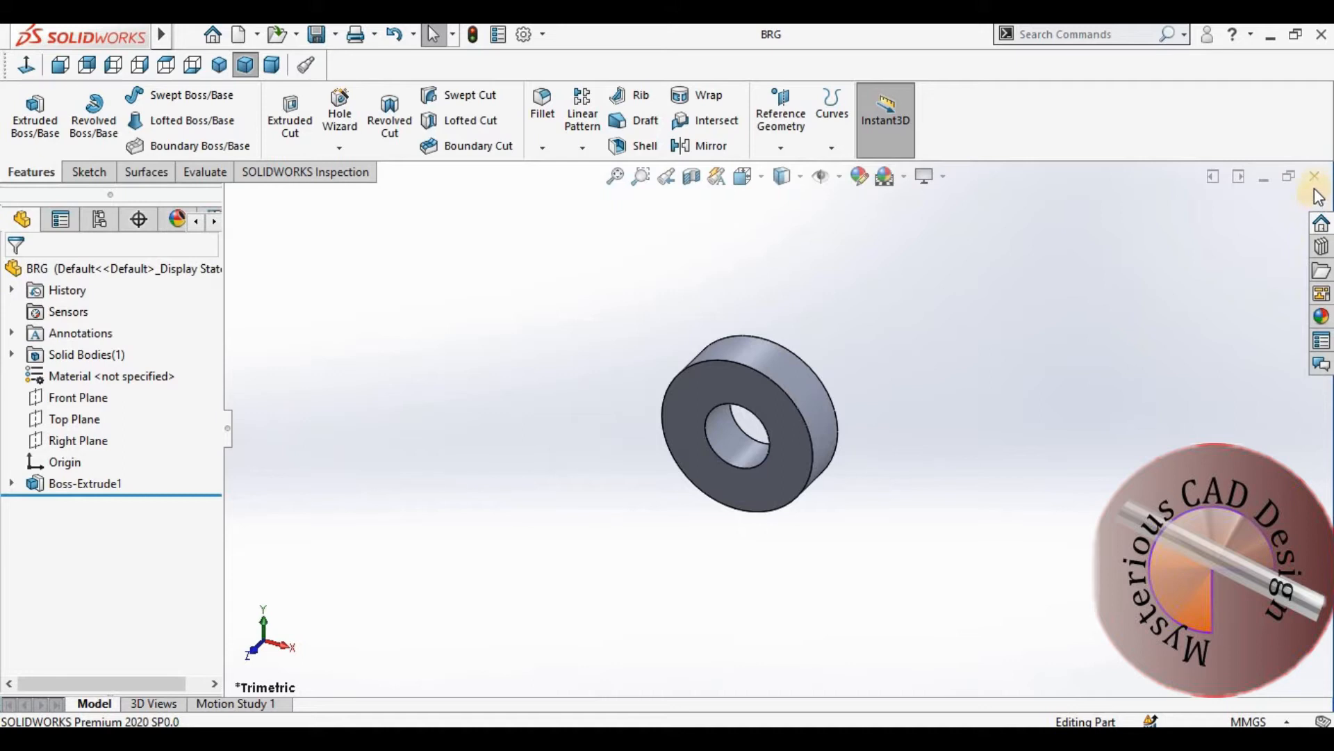
key(ctrl+w)
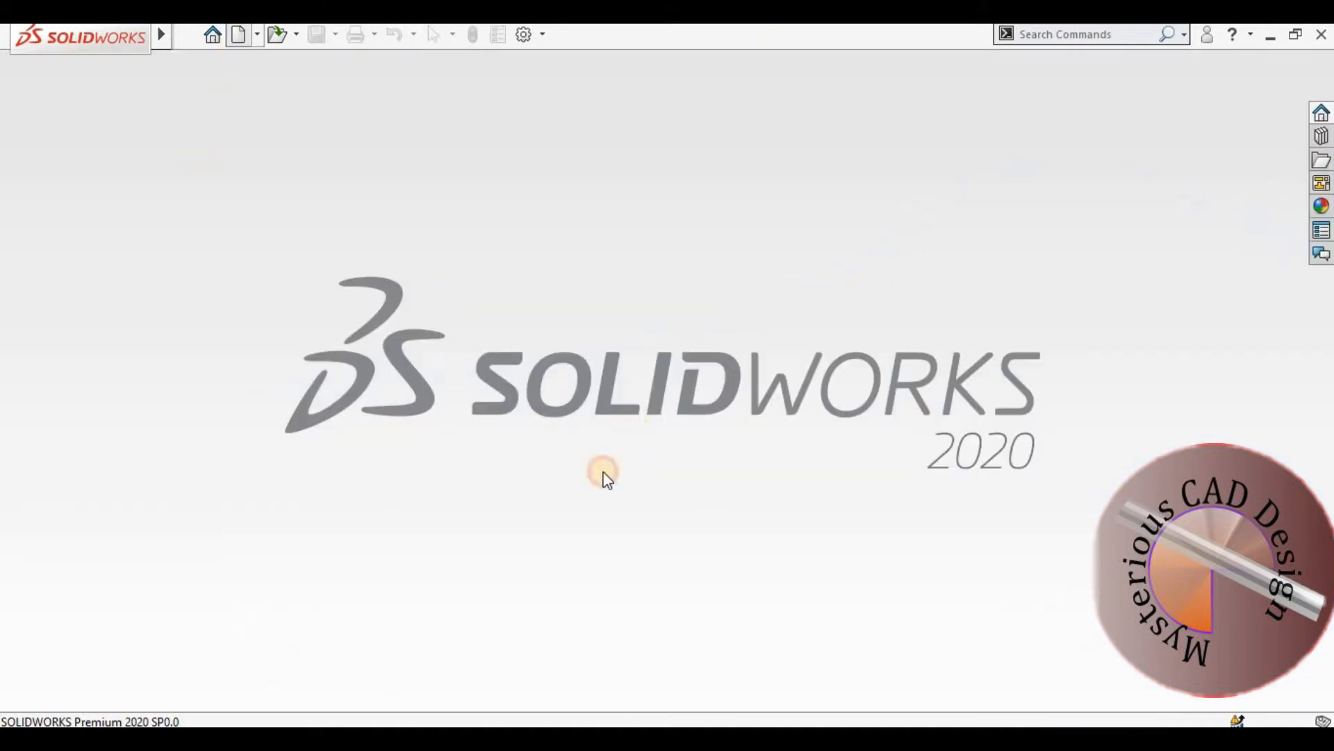
Step: Create a new part and sketch a circle with a radius of about 40 mm centred on the origin of the Front Plane
key(ctrl+n)
click(742, 610)
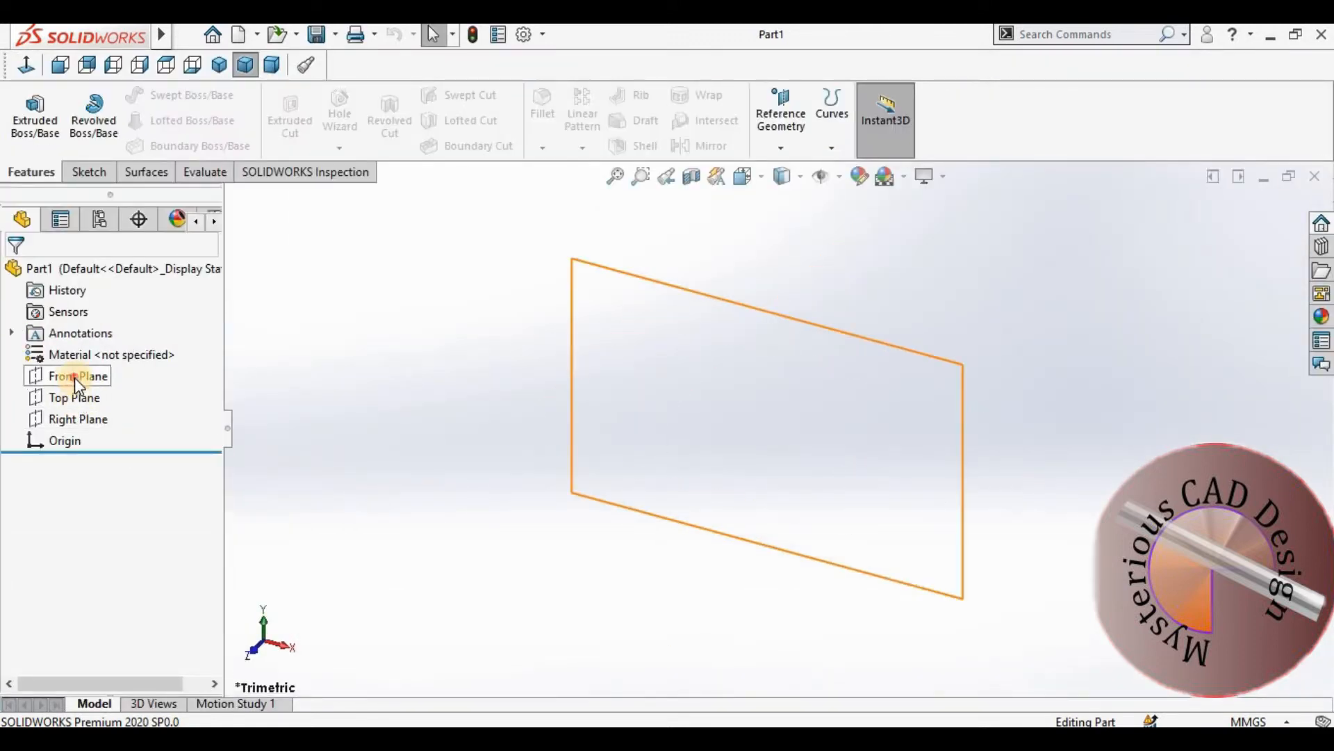
click(74, 378)
click(184, 350)
click(89, 173)
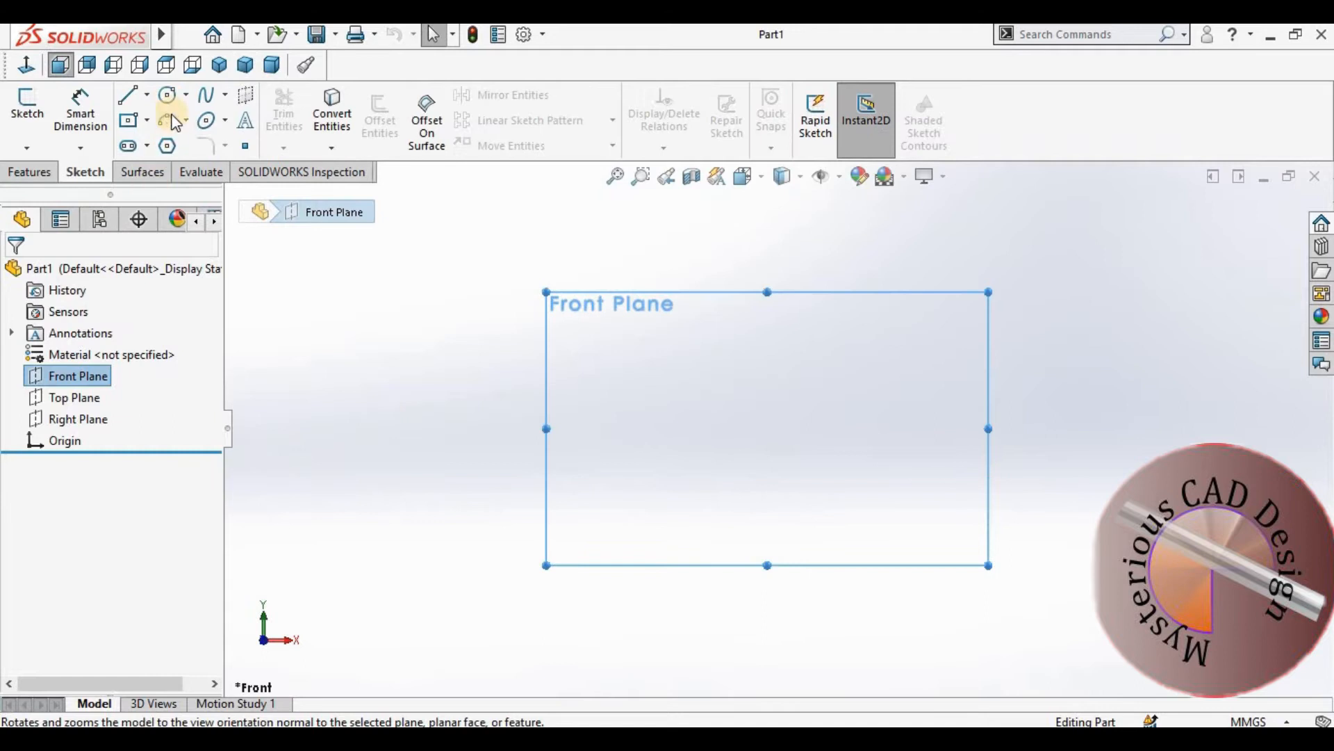
click(768, 429)
click(831, 506)
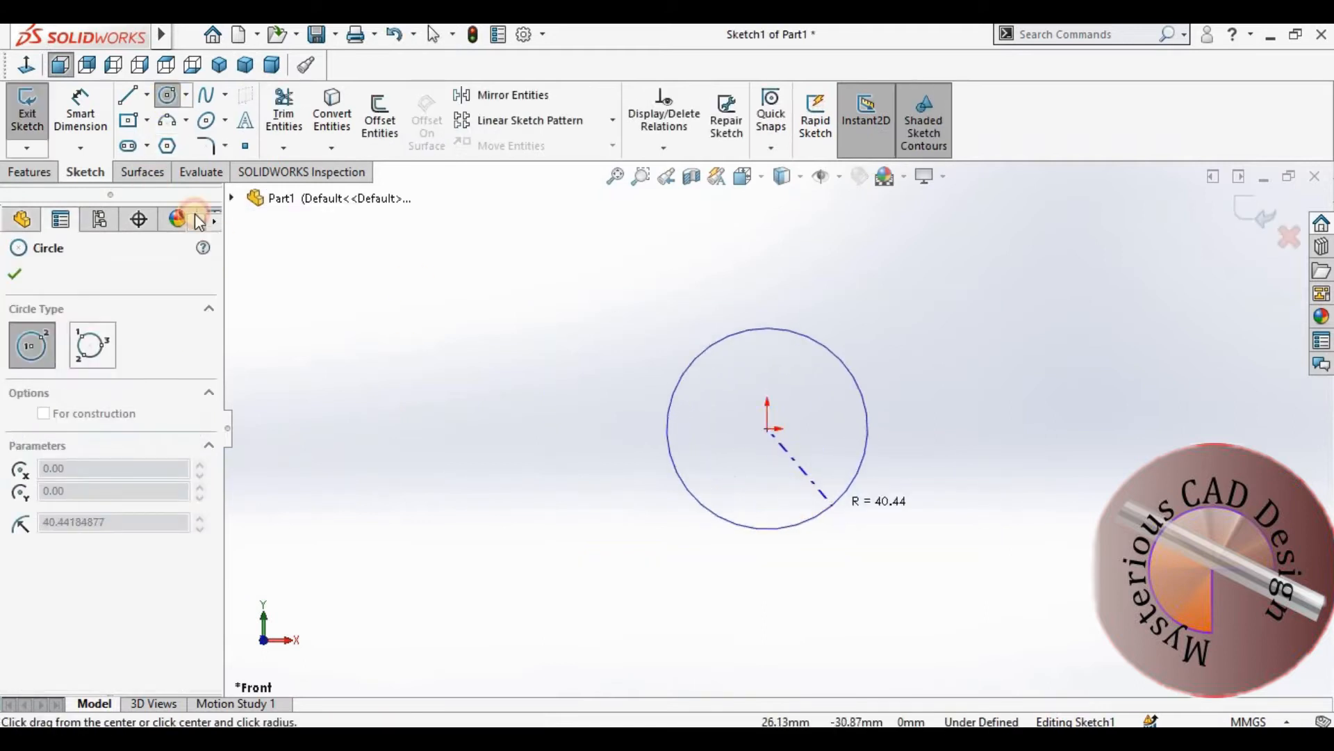
Step: Dimension the circle's diameter to 15 mm
click(130, 144)
click(805, 337)
click(1013, 284)
text(15)
key(Return)
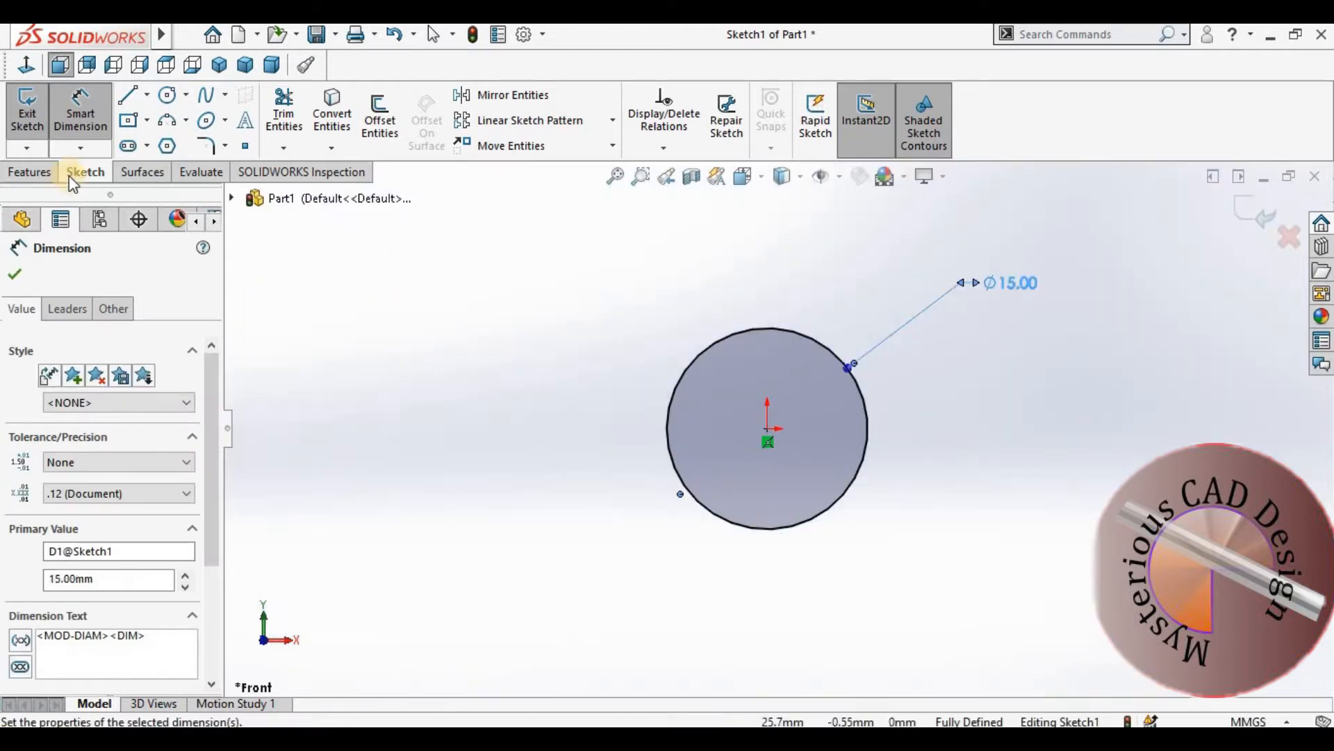
Step: Extrude the 15 mm circle 100 mm with the Mid Plane end condition
click(39, 179)
click(35, 115)
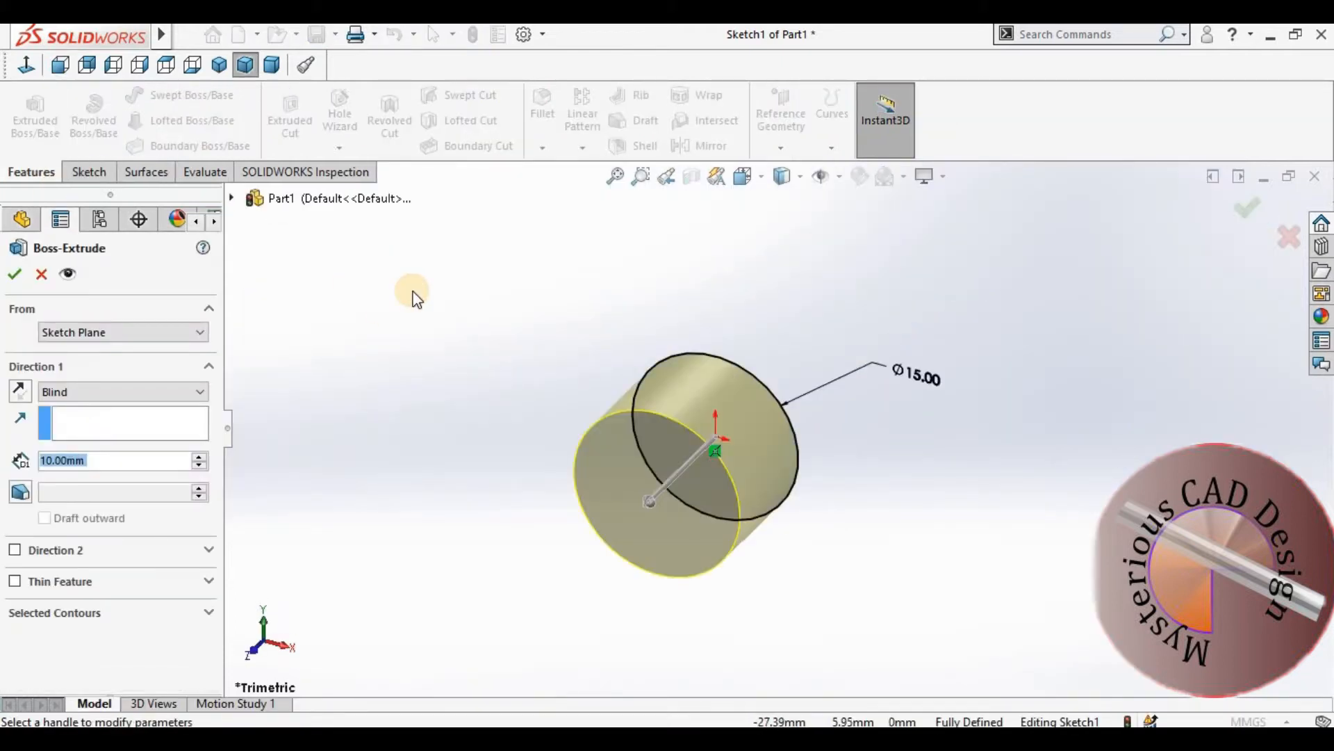
text(100)
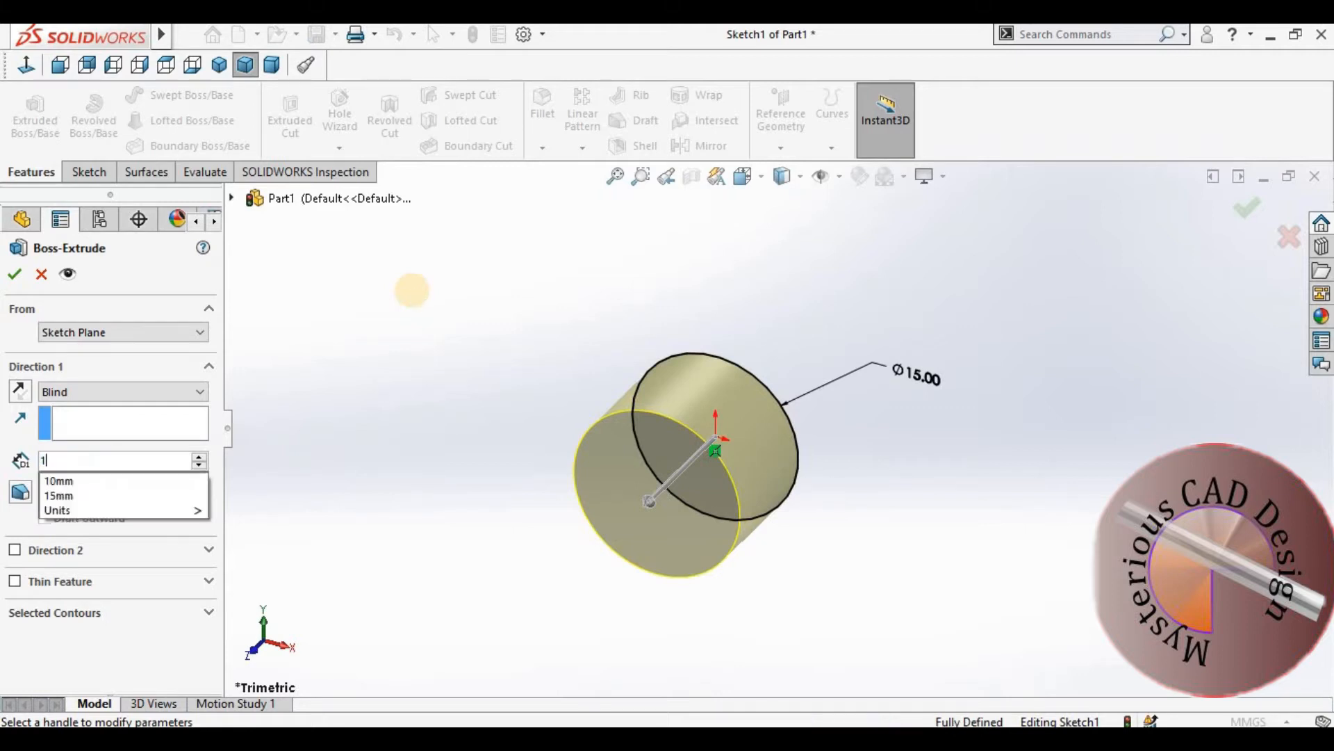
click(415, 298)
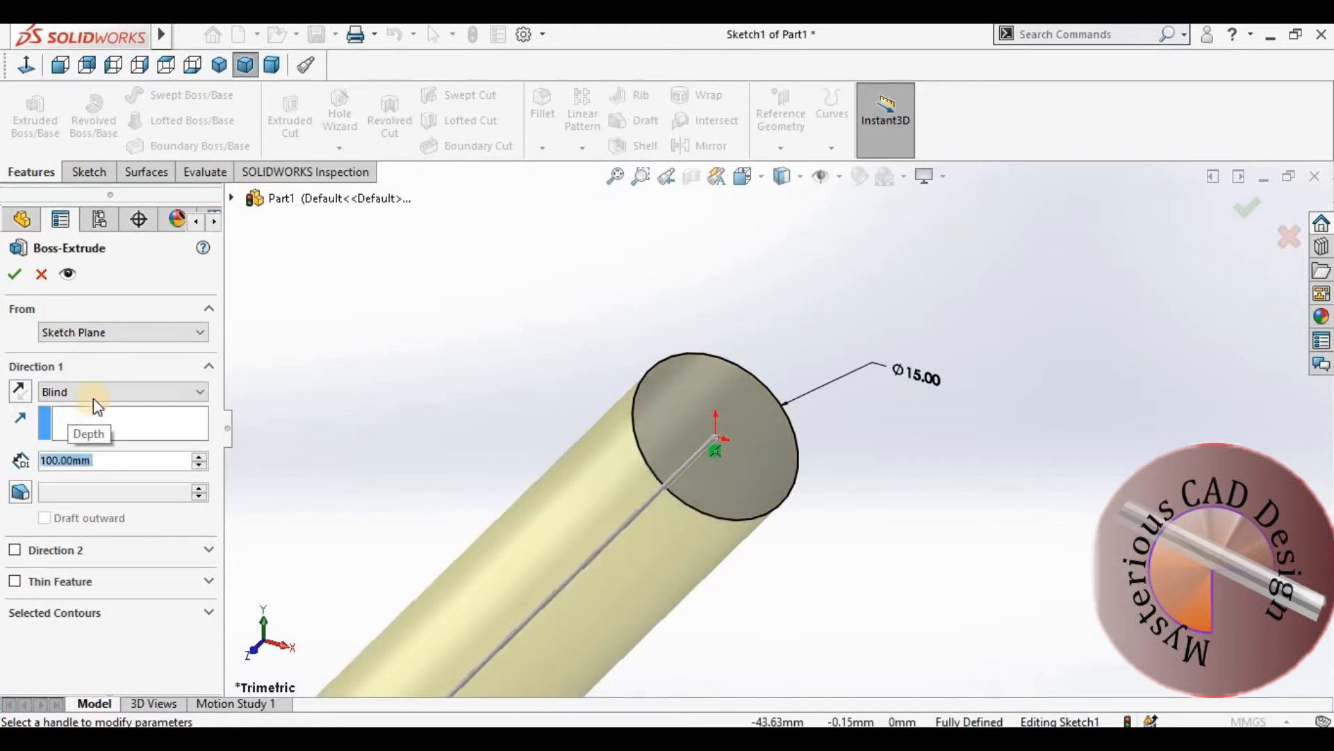
click(73, 462)
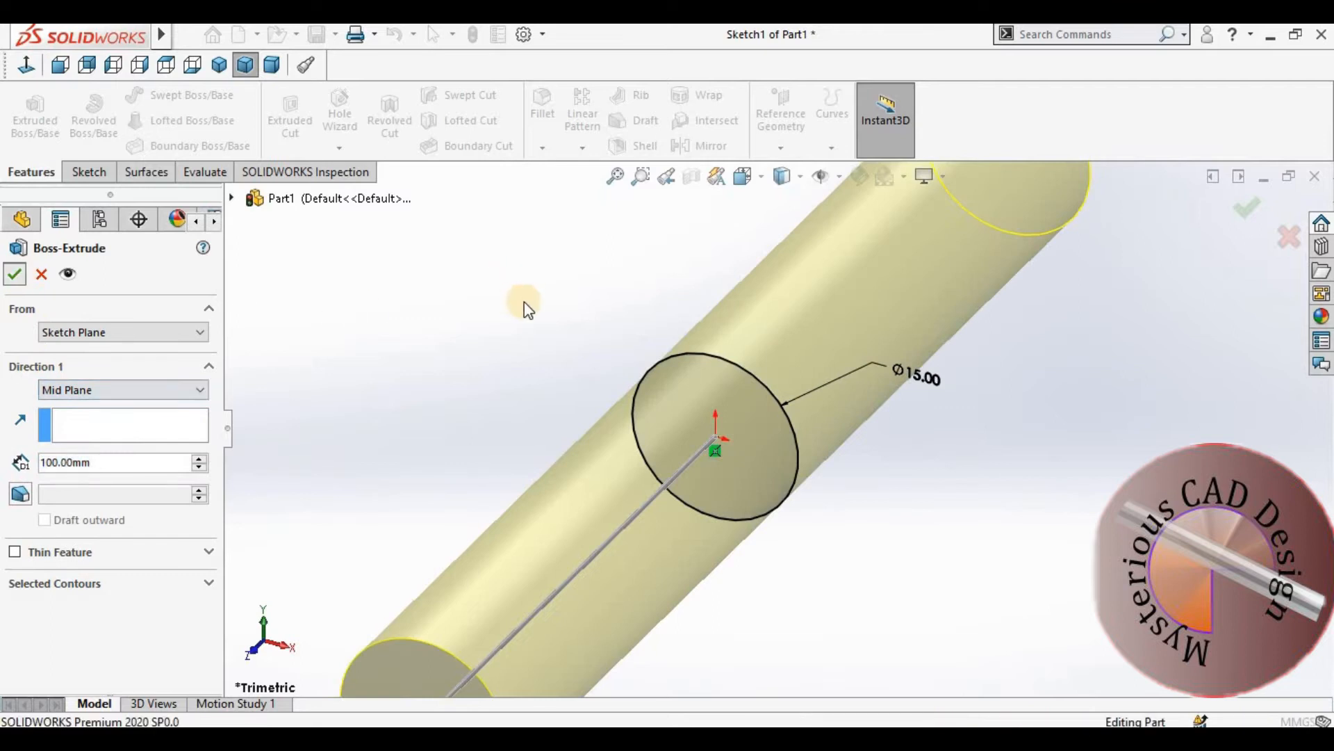
Step: Show the cylinder in isometric view and save the part as "shaft"
click(222, 66)
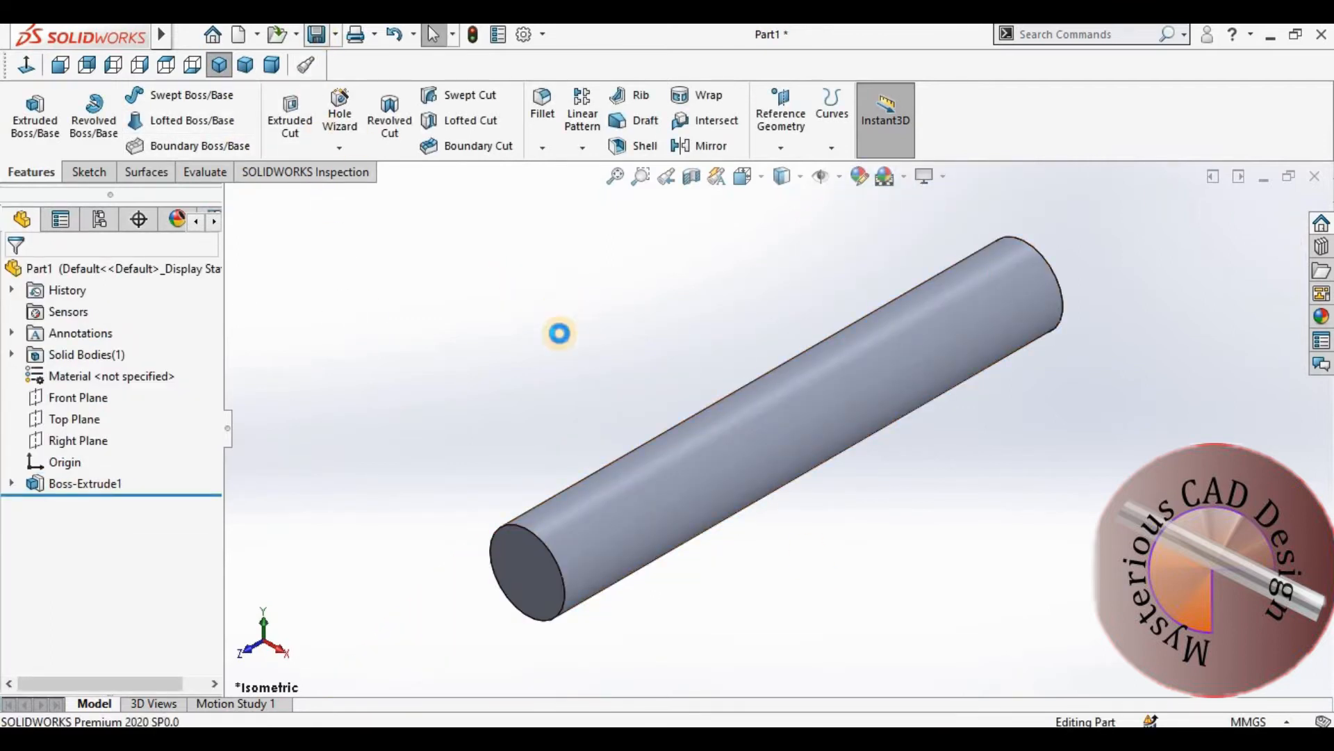
key(ctrl+s)
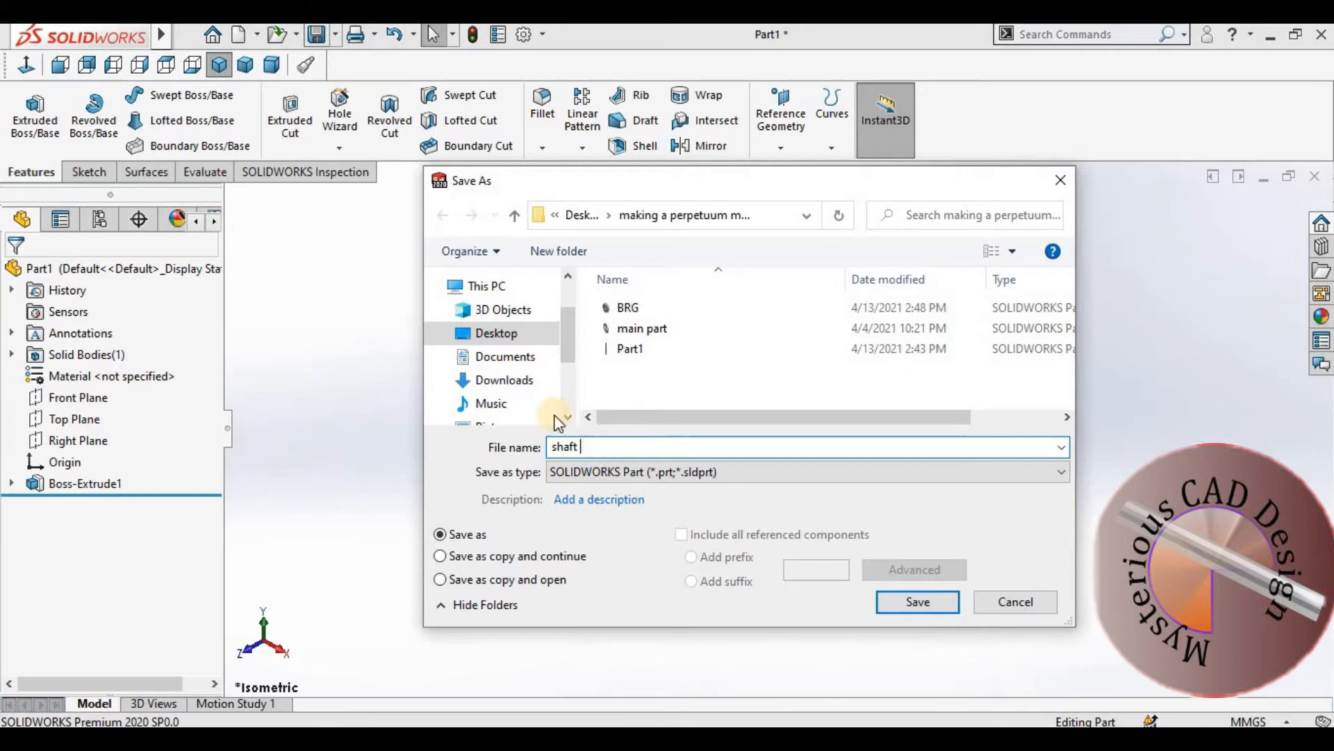
click(916, 602)
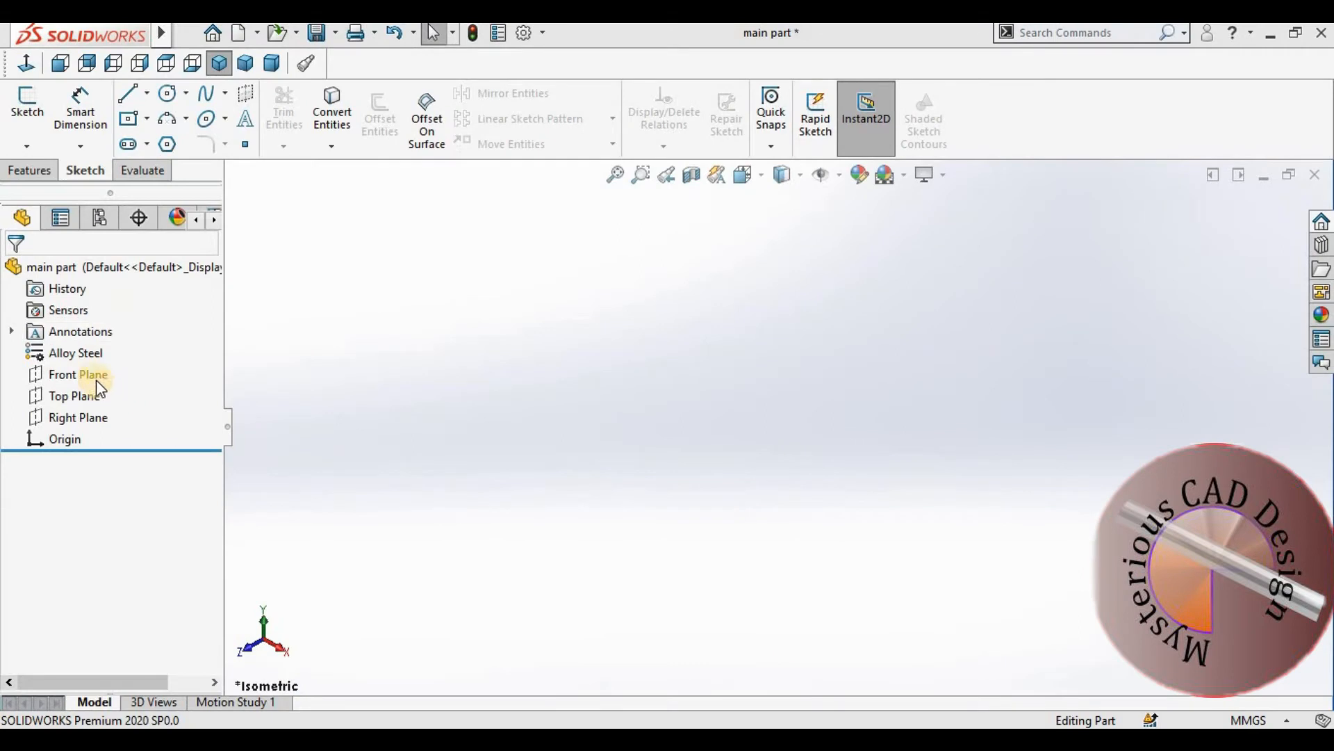
Step: Start a sketch on the Front Plane of the main part and draw a large circle centred on the origin
click(78, 375)
click(184, 345)
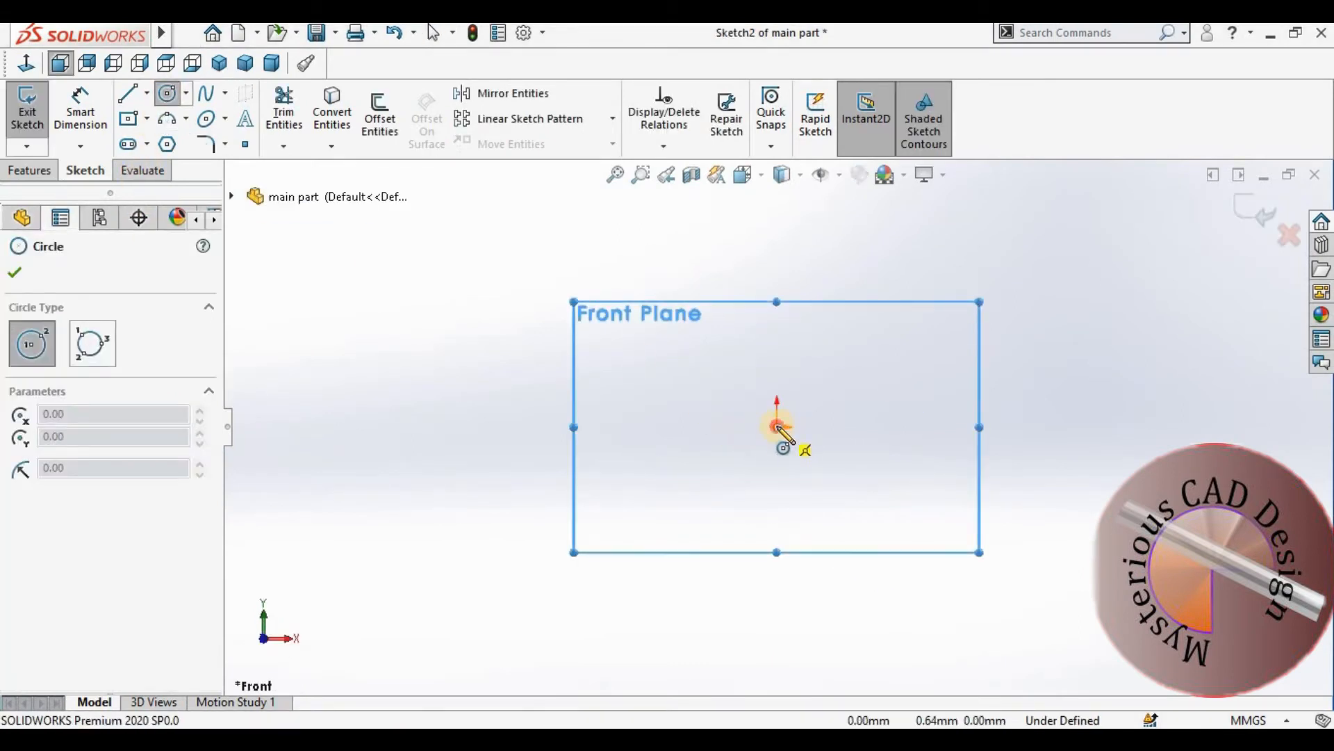
click(777, 426)
click(888, 536)
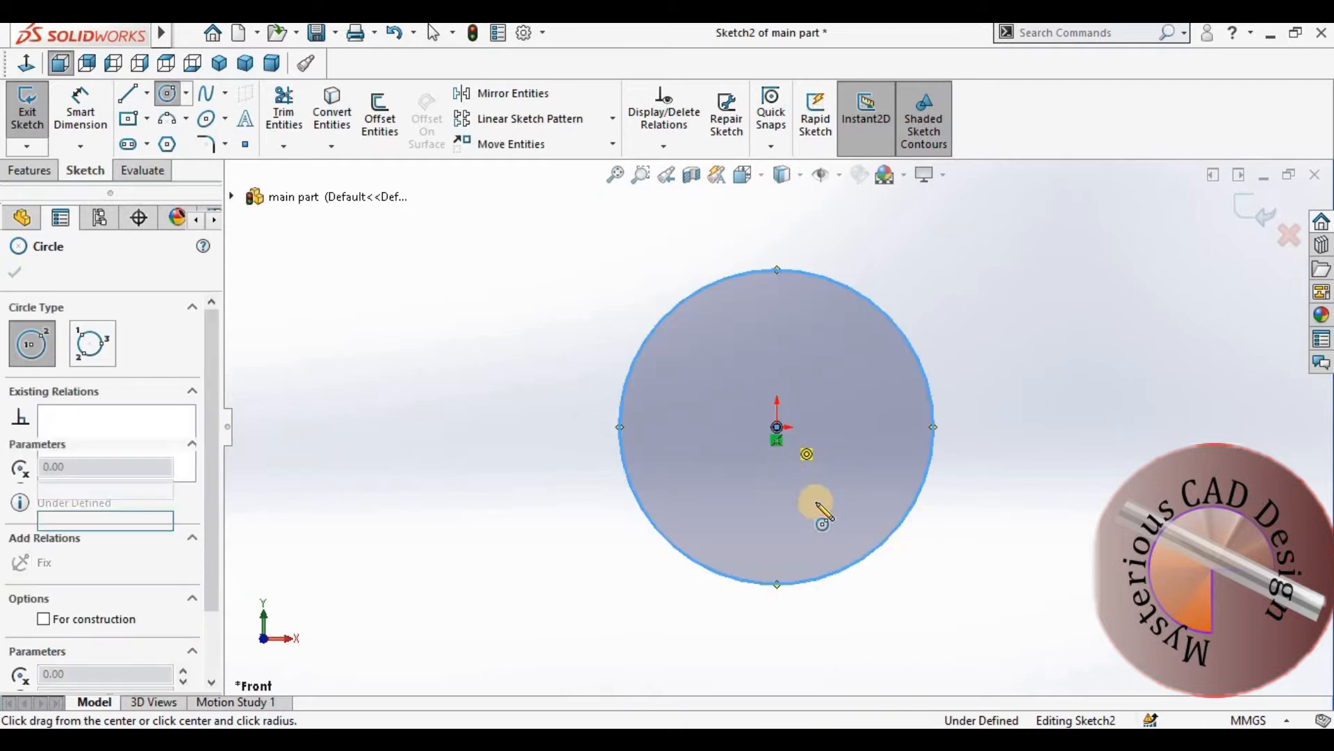
Step: Sketch four more circles of different sizes centred on the origin, all inside the large circle
click(777, 427)
click(831, 517)
click(777, 427)
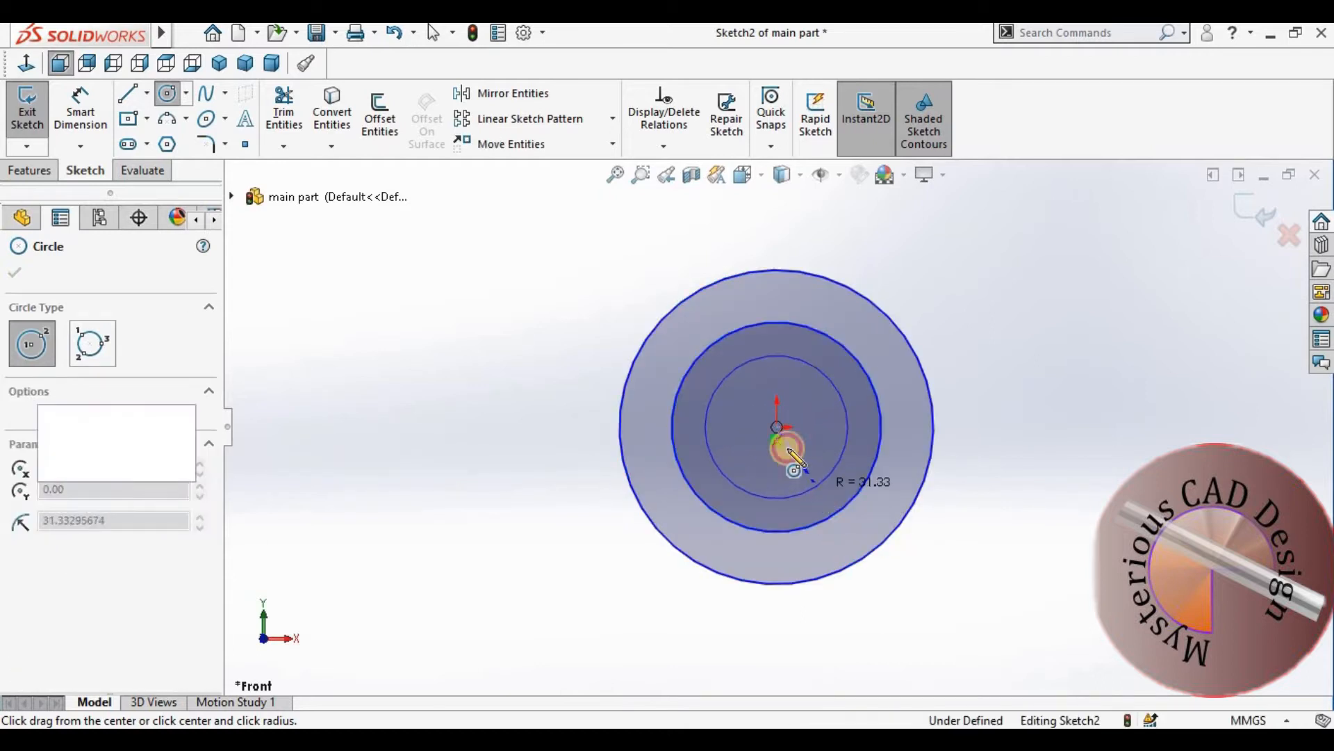
click(793, 455)
click(778, 427)
click(737, 439)
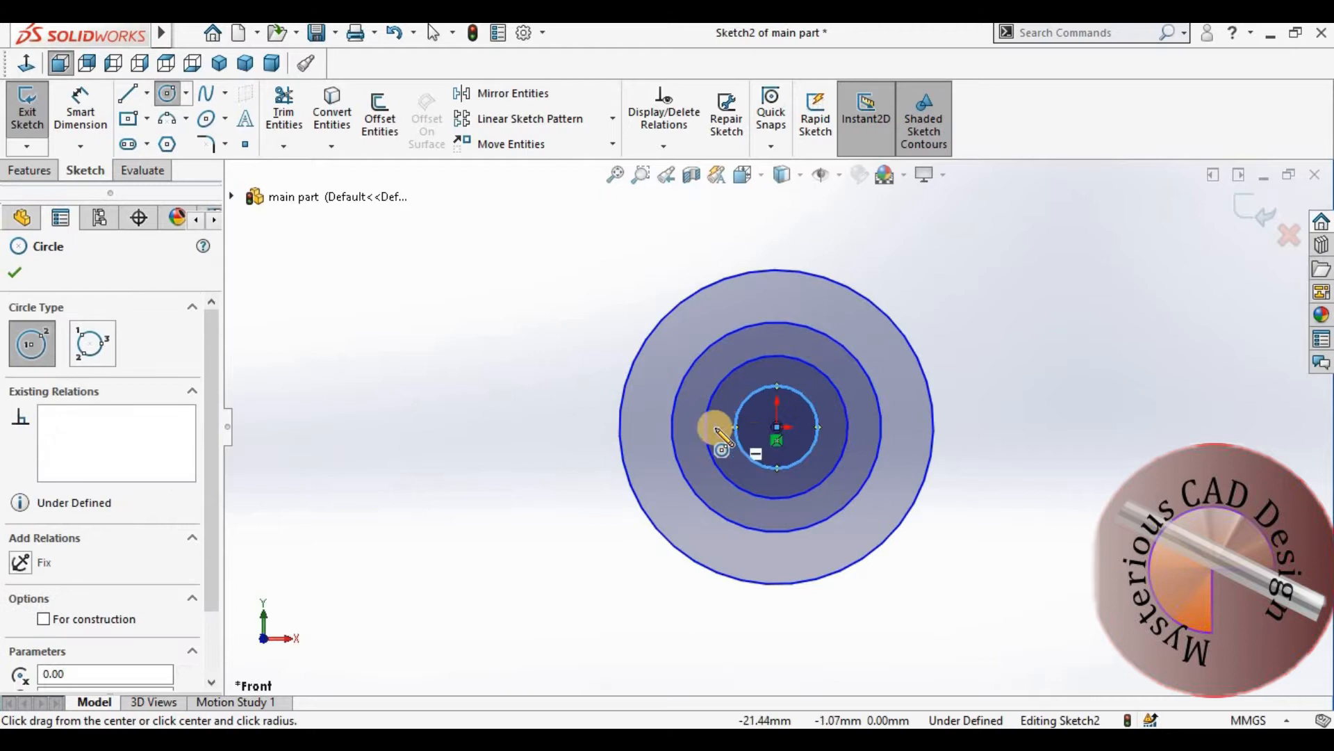
click(778, 428)
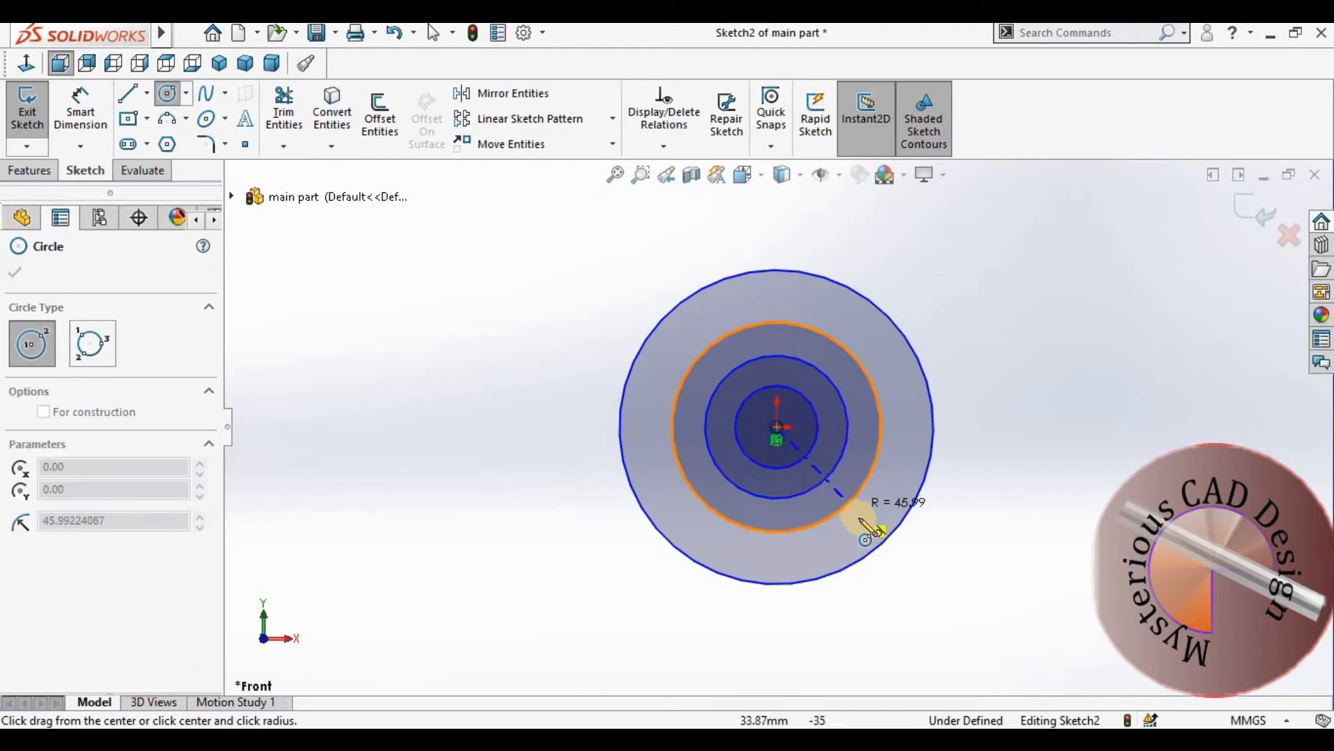
click(863, 522)
Step: Dimension the outermost circle's diameter to 275 mm
click(80, 110)
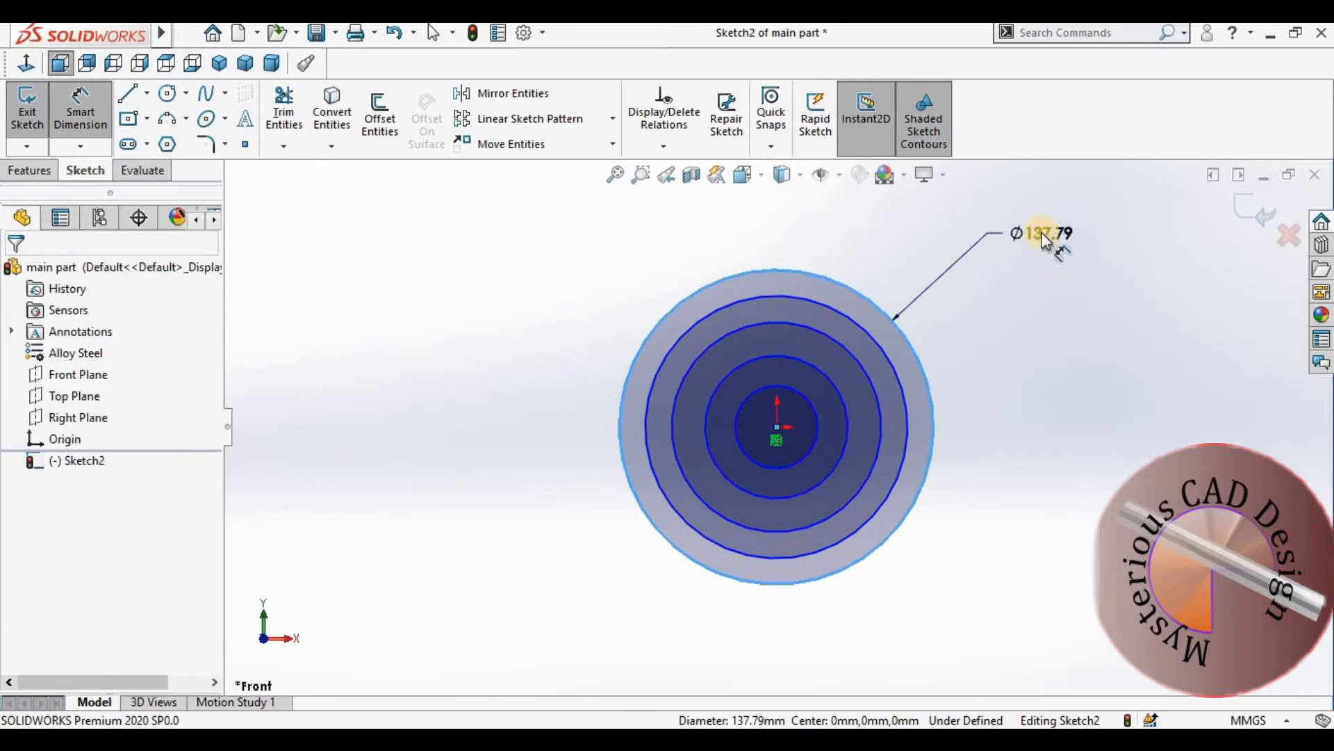
click(1041, 232)
text(275)
key(Return)
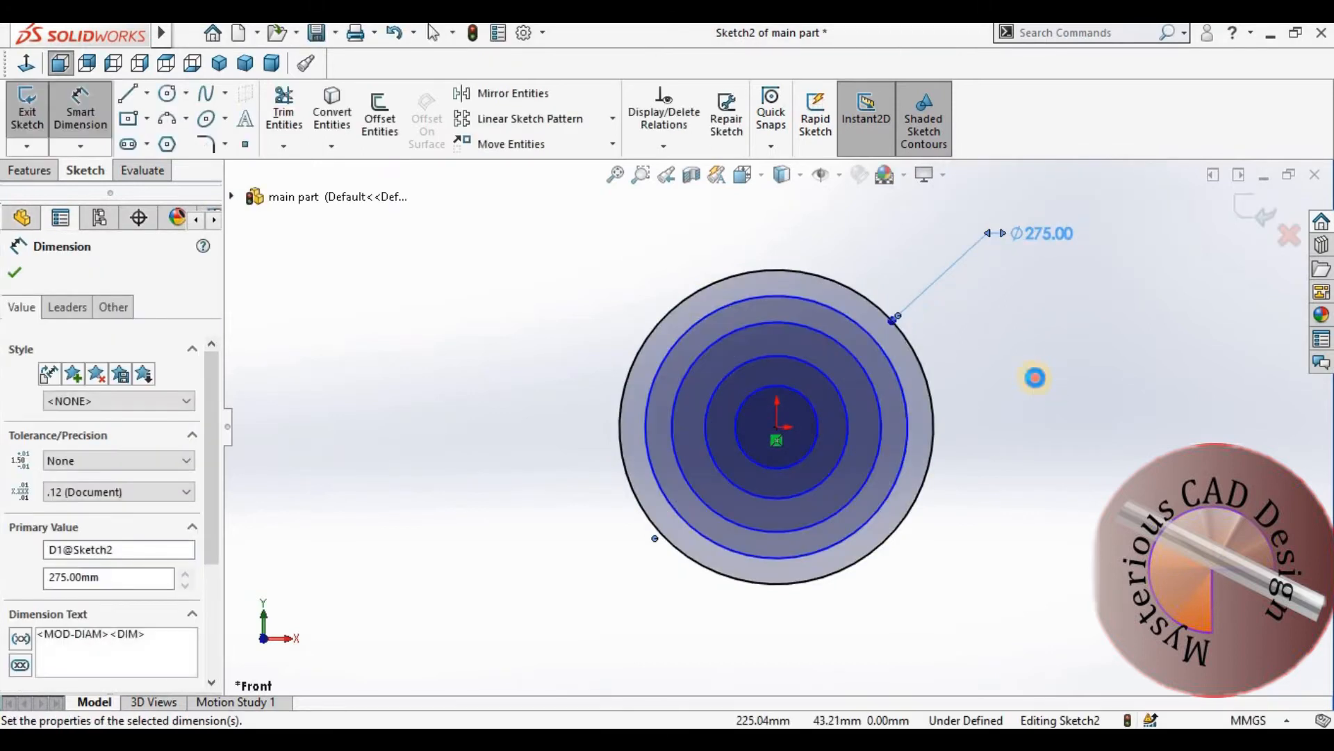
Step: Dimension the second-largest circle's diameter to 230 mm
click(961, 359)
click(1044, 306)
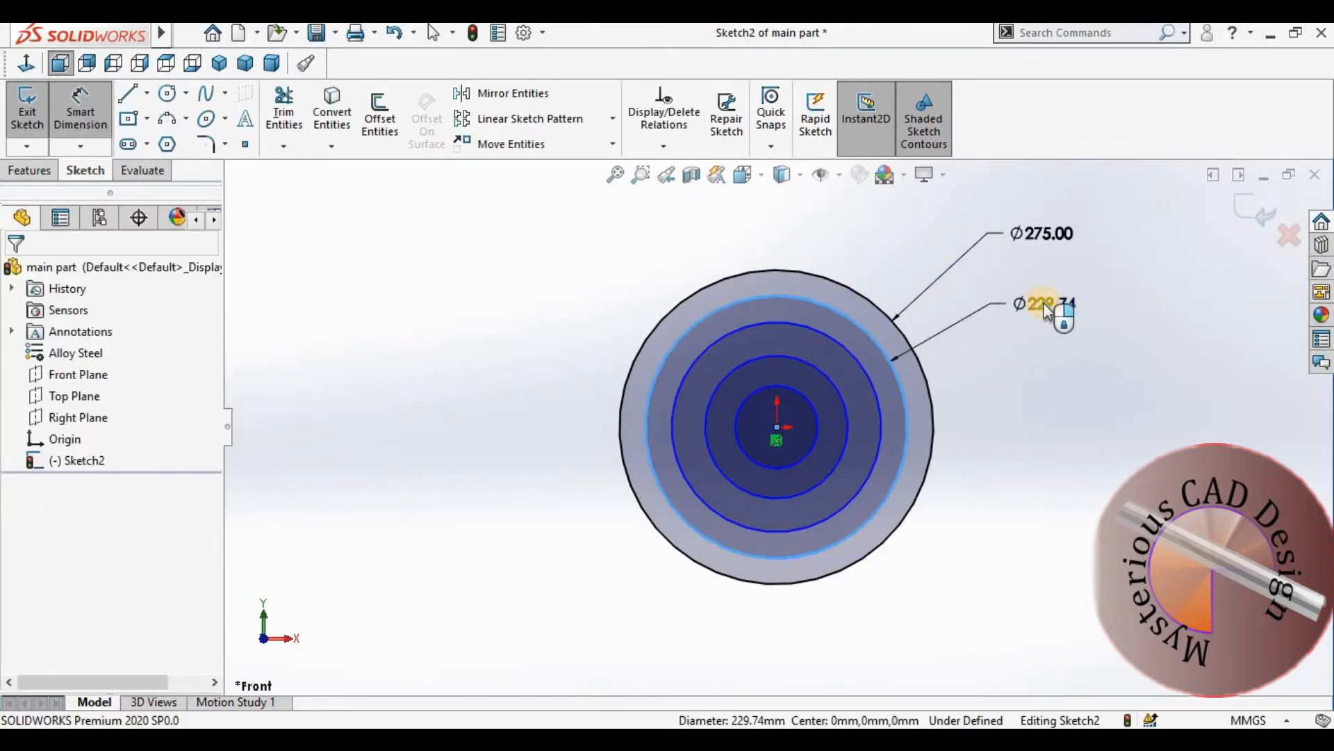
text(20)
key(Return)
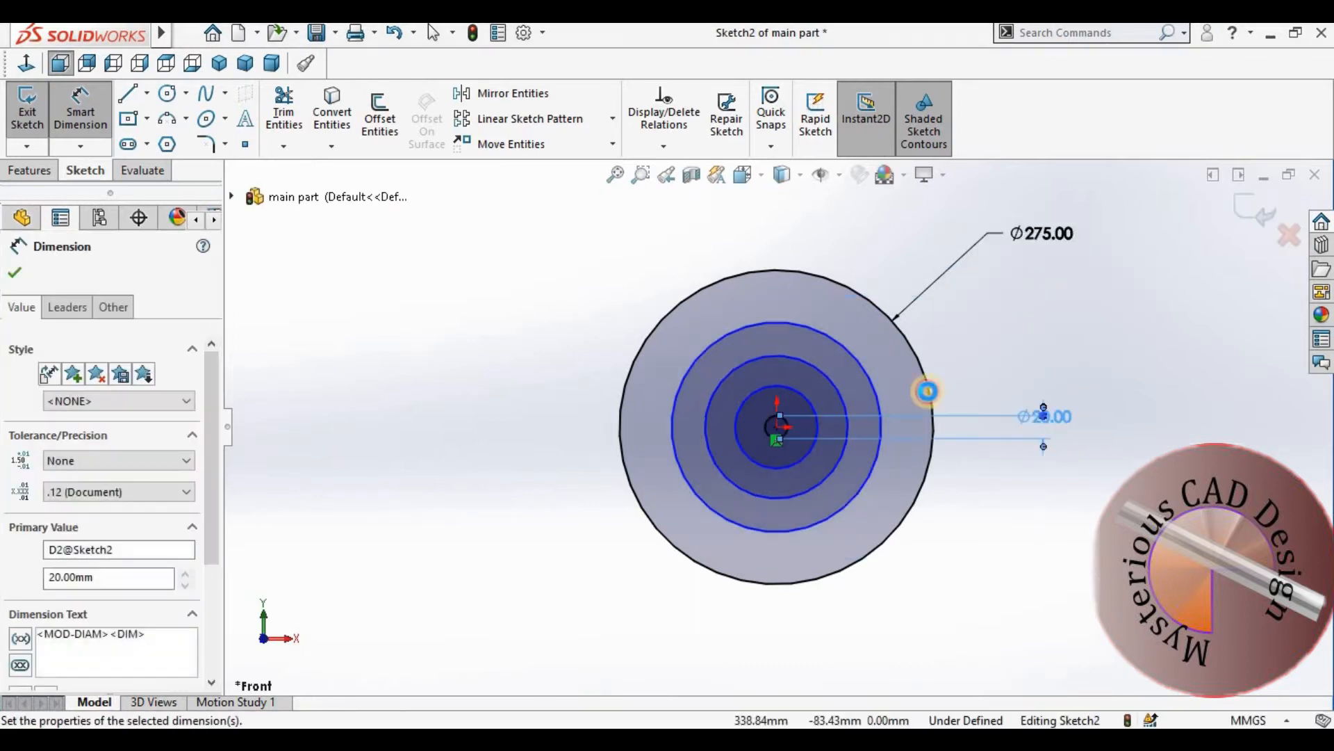
double_click(1050, 415)
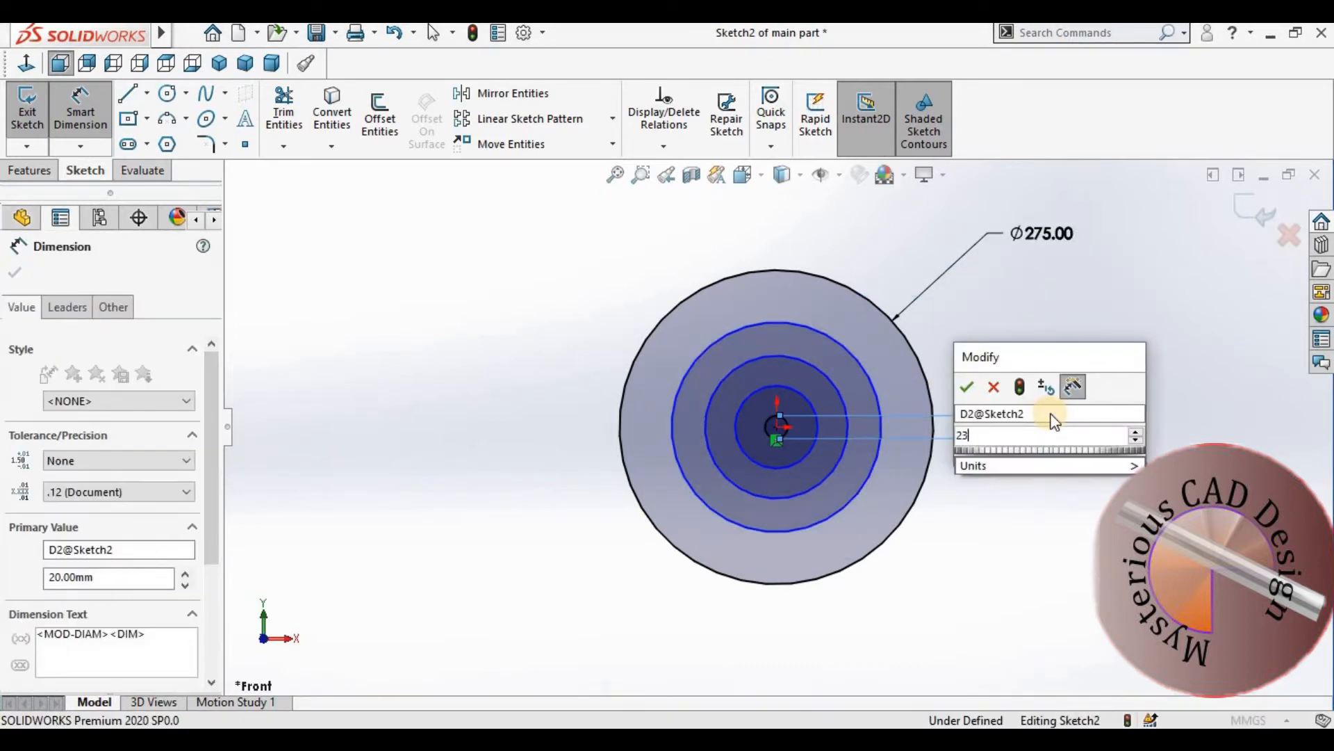
text(230)
key(Return)
click(1131, 341)
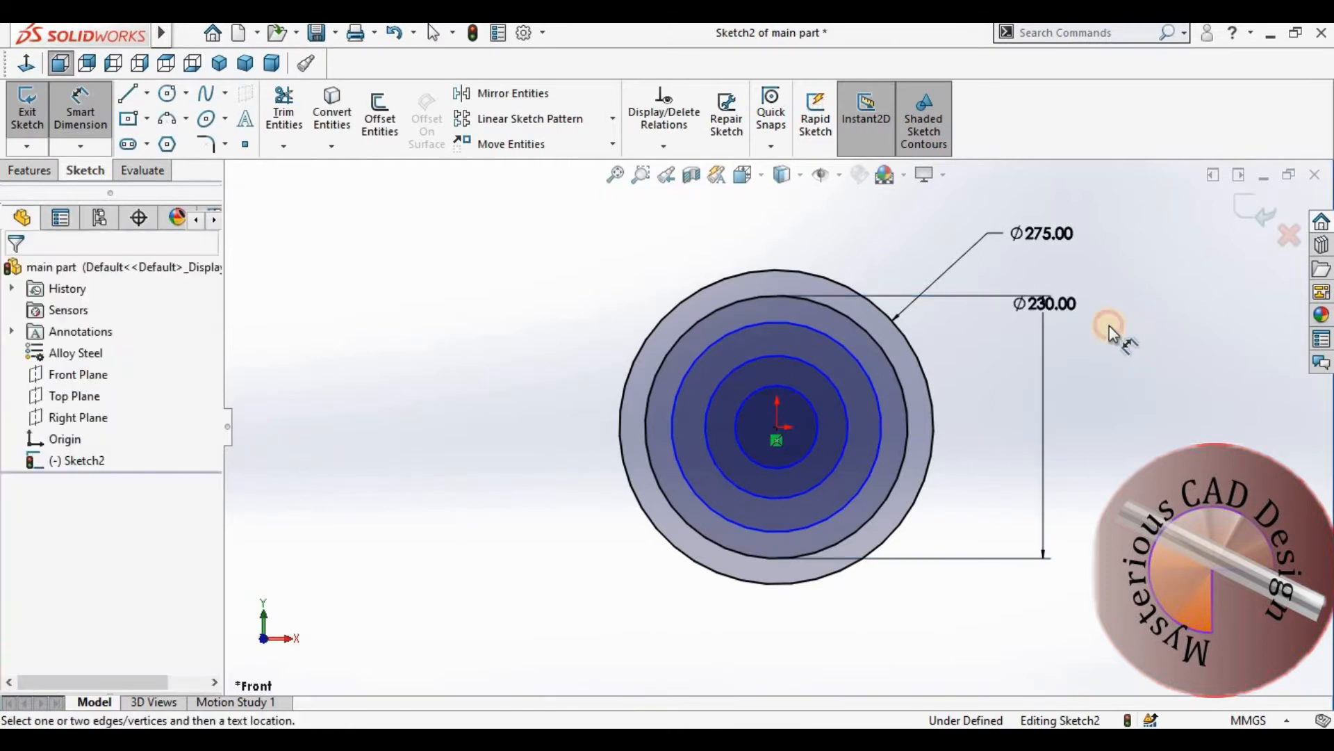
Step: Dimension the third-largest circle's diameter to 140 mm and the next circle inside it to 60 mm
click(721, 345)
click(525, 278)
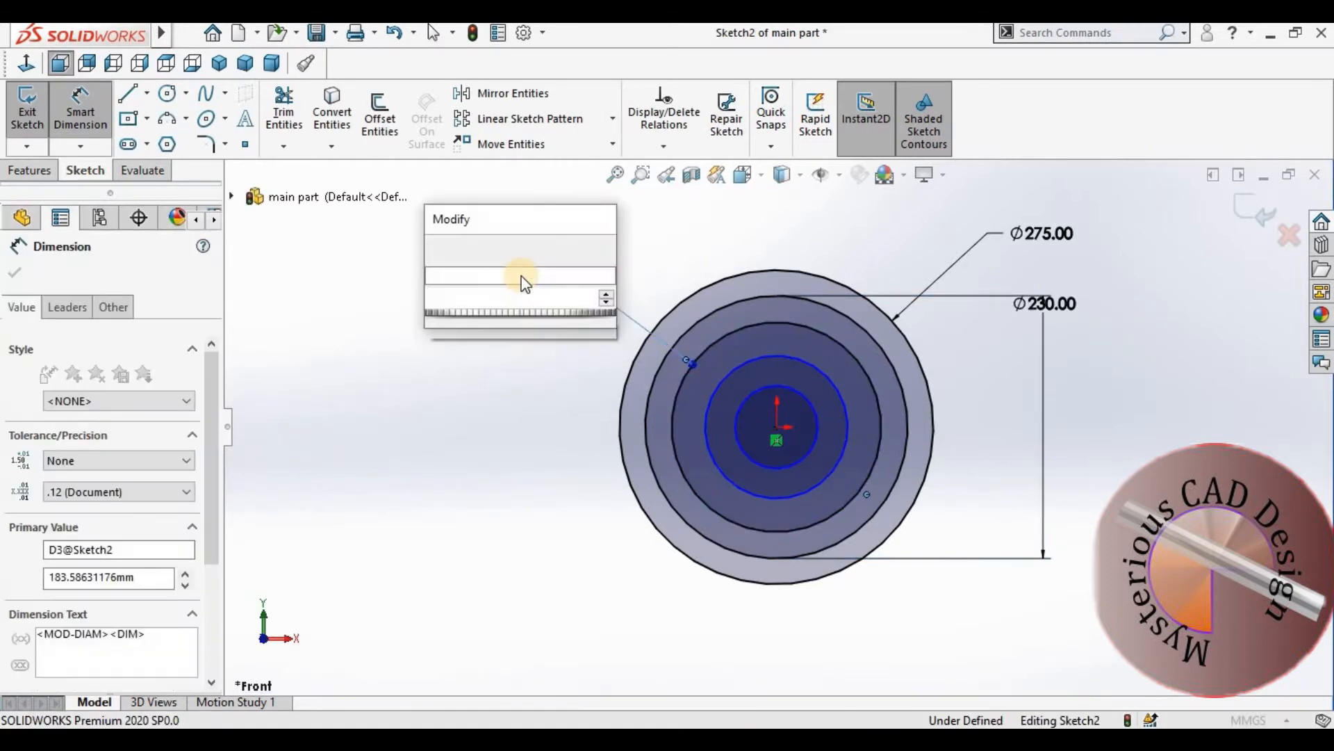
text(140)
key(Return)
click(522, 402)
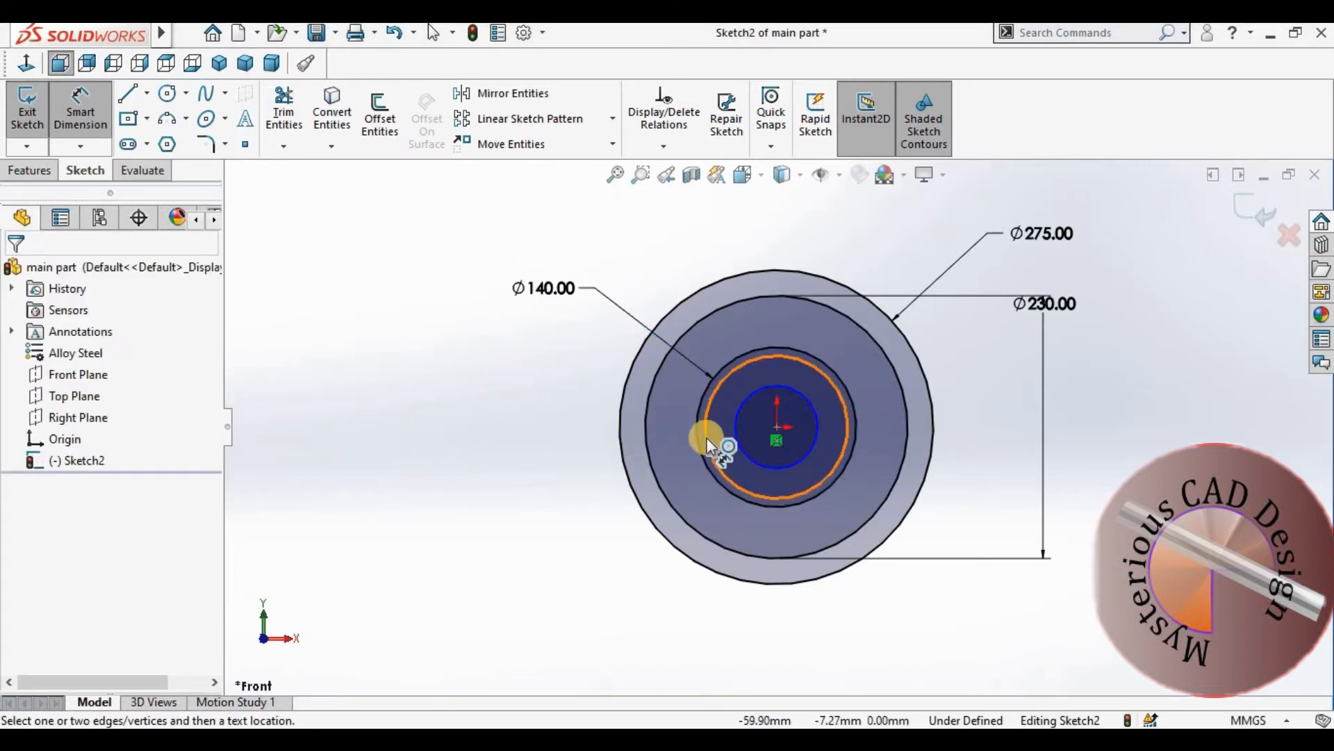
click(570, 333)
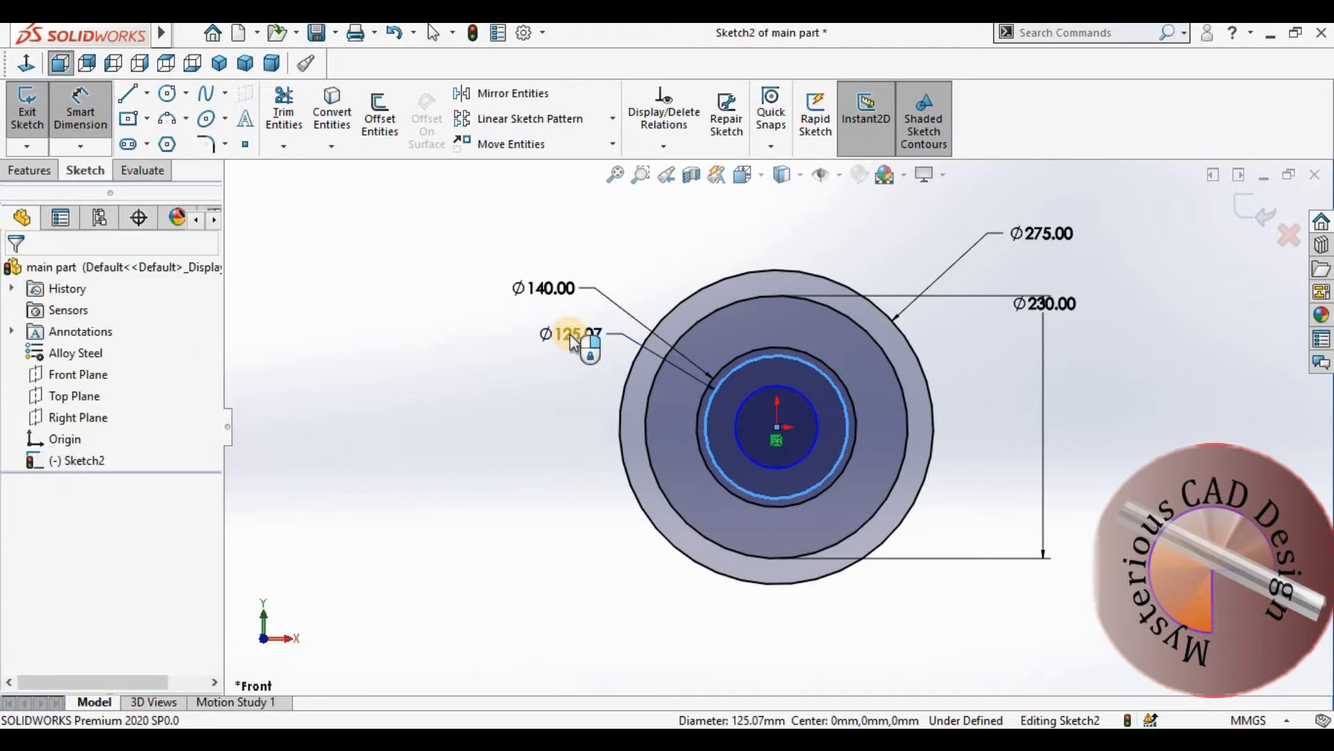
text(60)
key(Return)
click(707, 464)
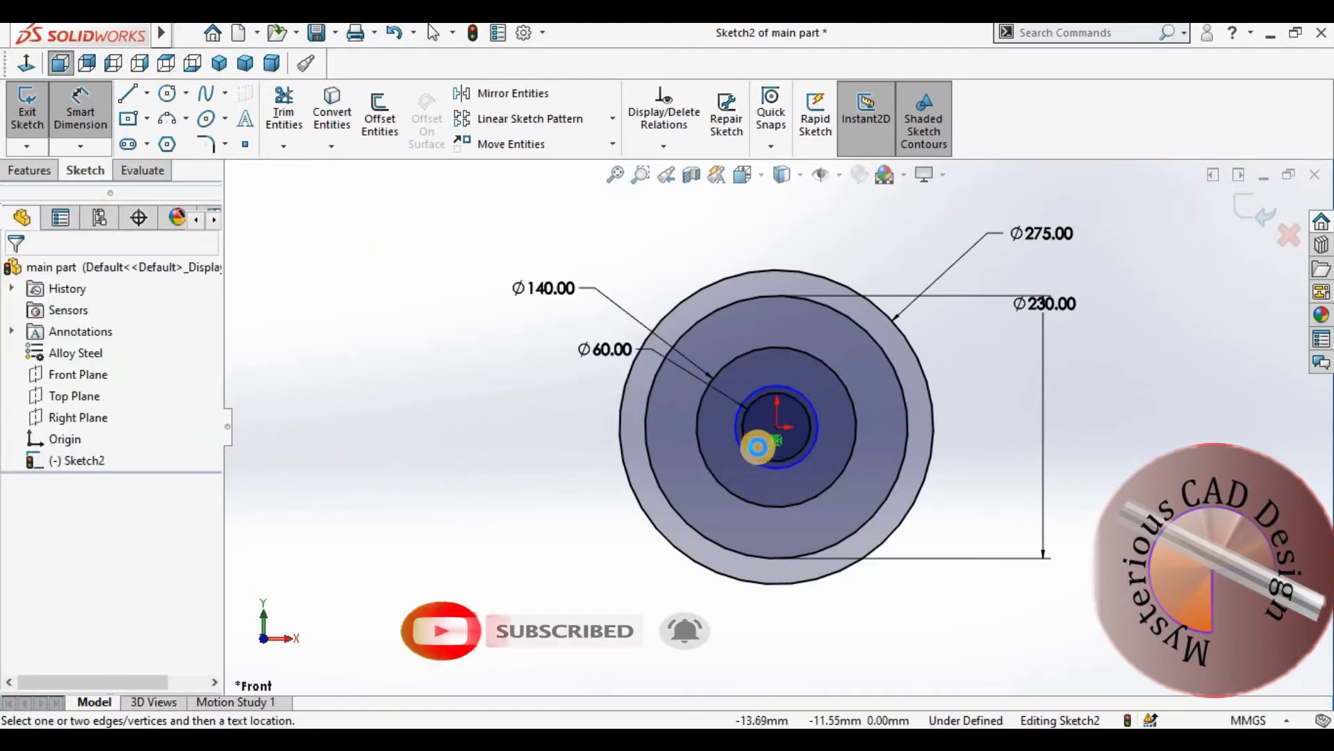
click(751, 451)
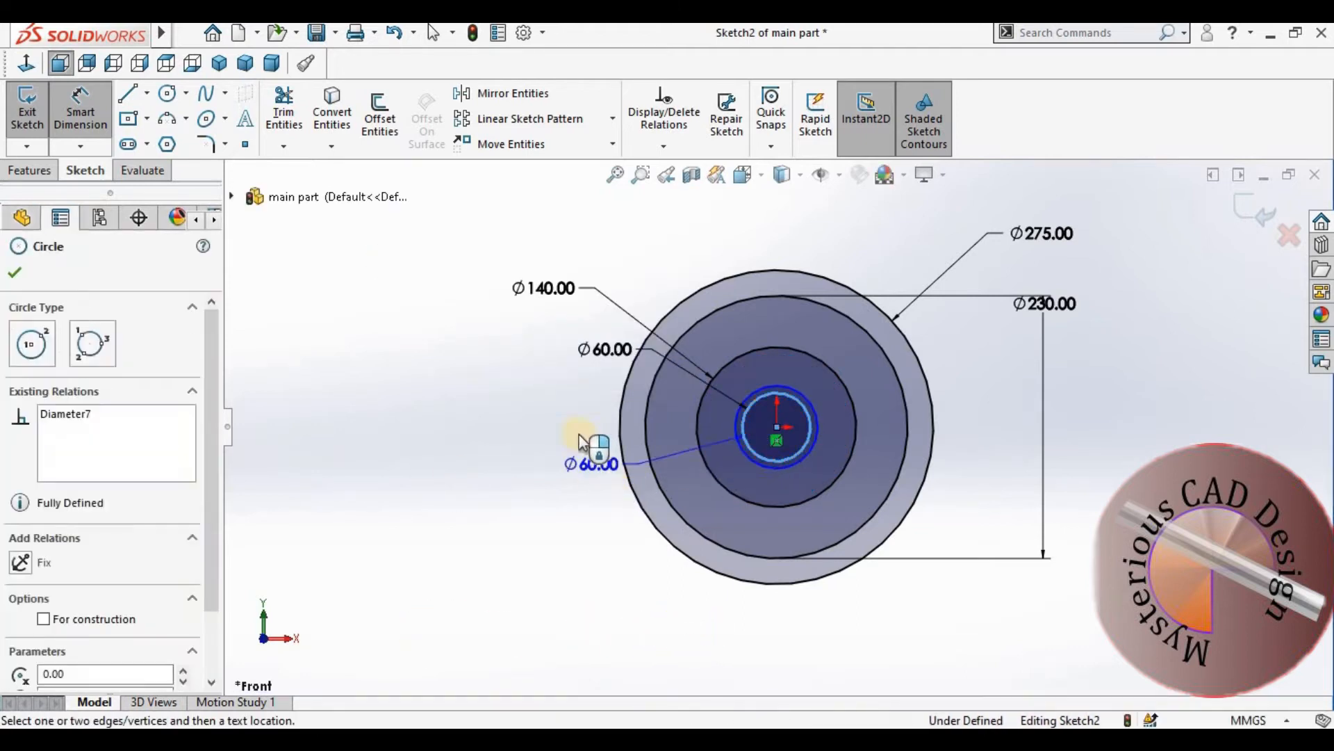
click(560, 534)
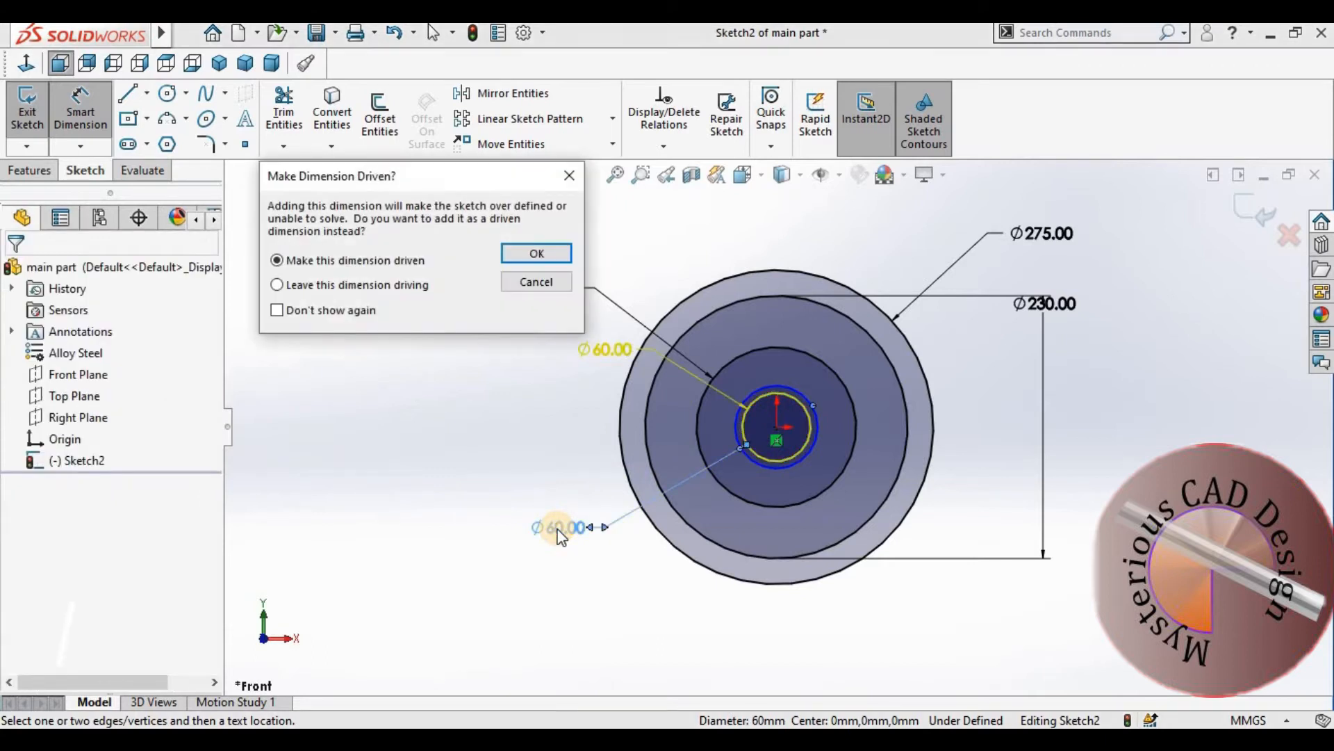
key(Escape)
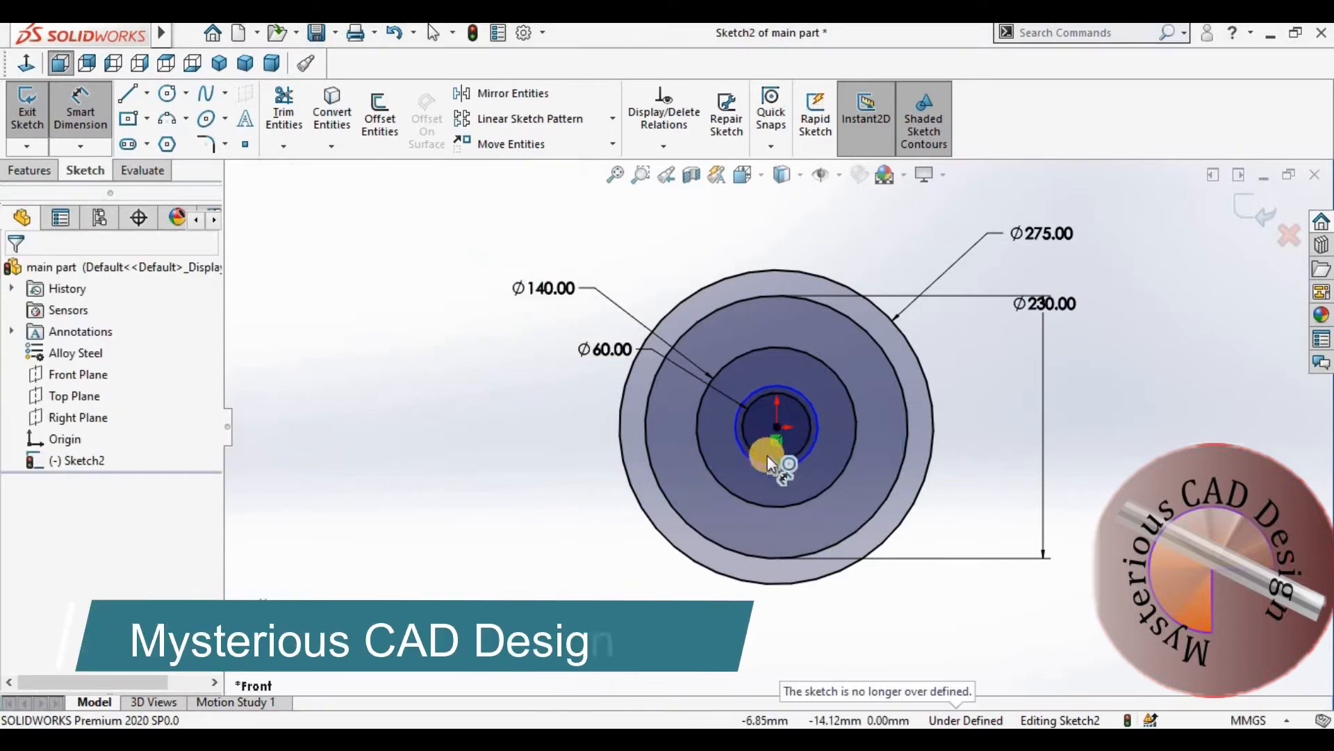
click(740, 424)
click(557, 535)
key(Escape)
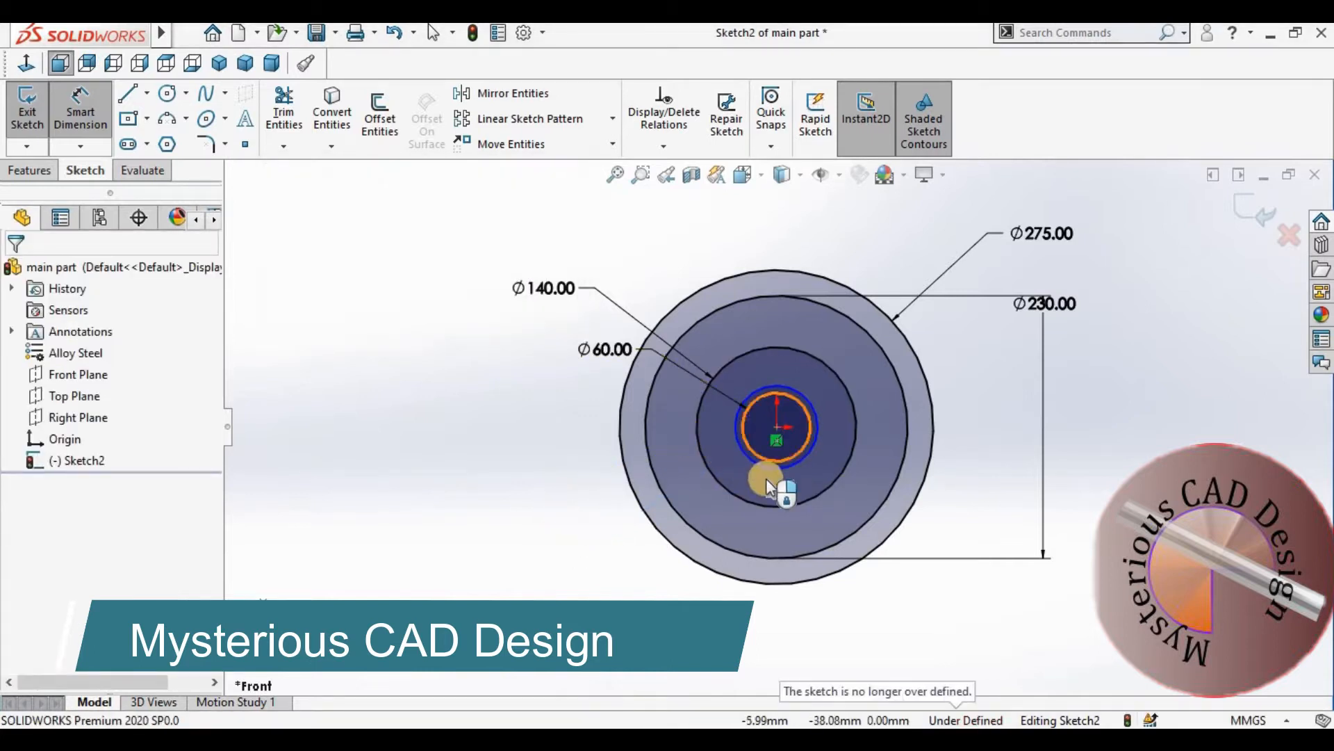
Step: Dimension the remaining undimensioned central circle's diameter to 15 mm
click(765, 469)
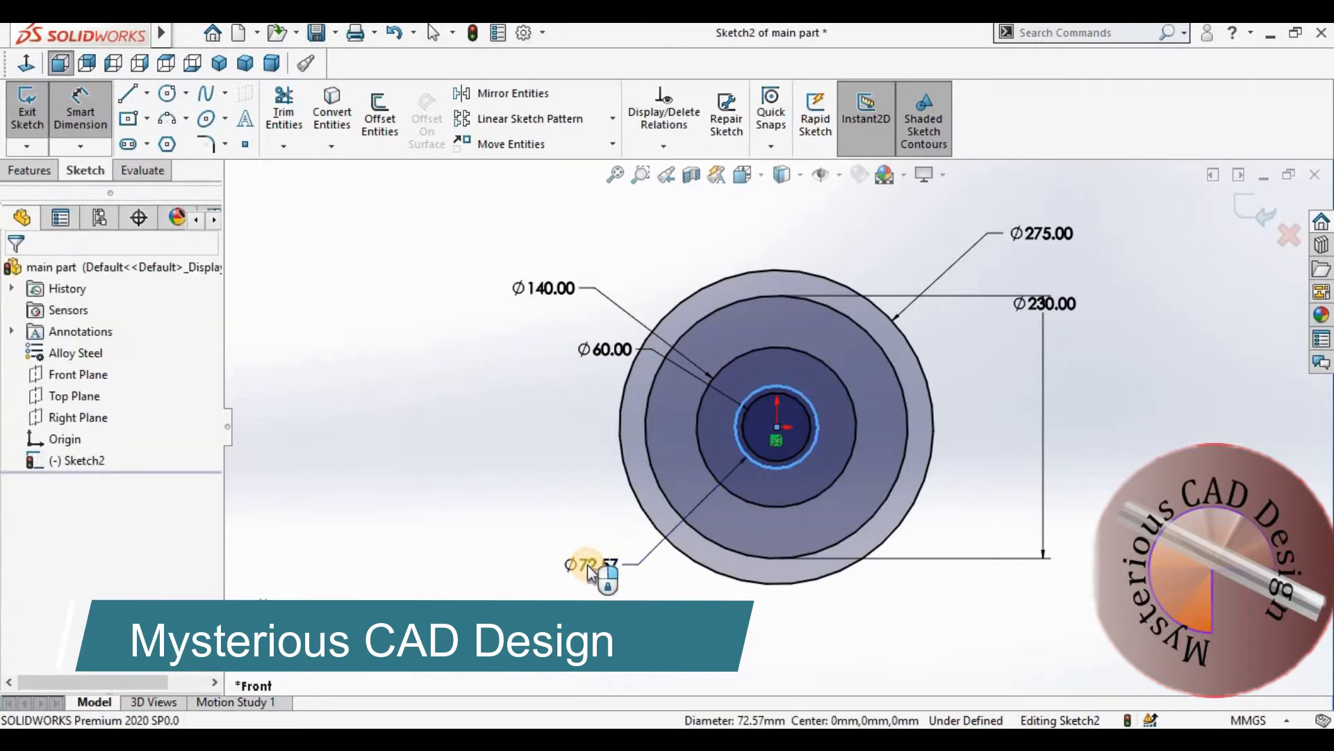
click(587, 566)
text(15)
key(Return)
key(Escape)
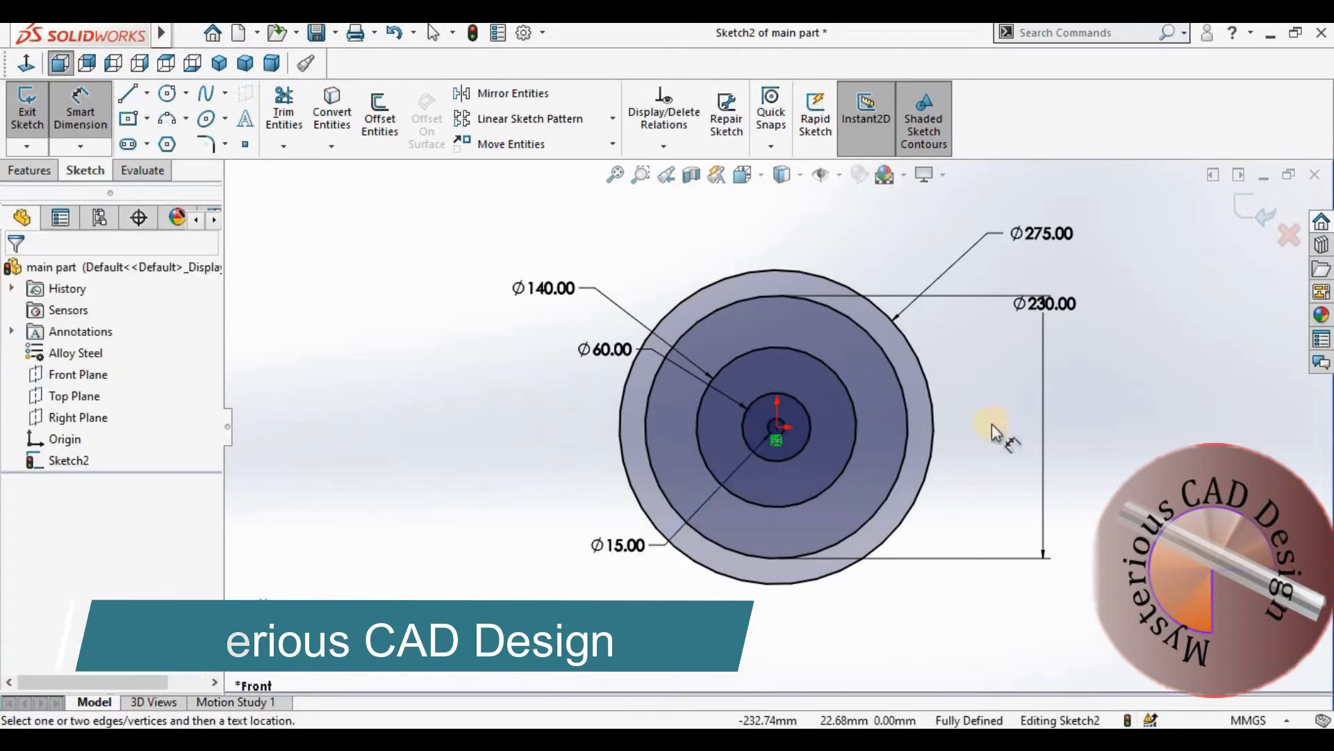
Step: Draw a vertical centerline from the origin to the top point of the 275 mm circle
click(147, 93)
click(174, 141)
click(777, 427)
click(777, 270)
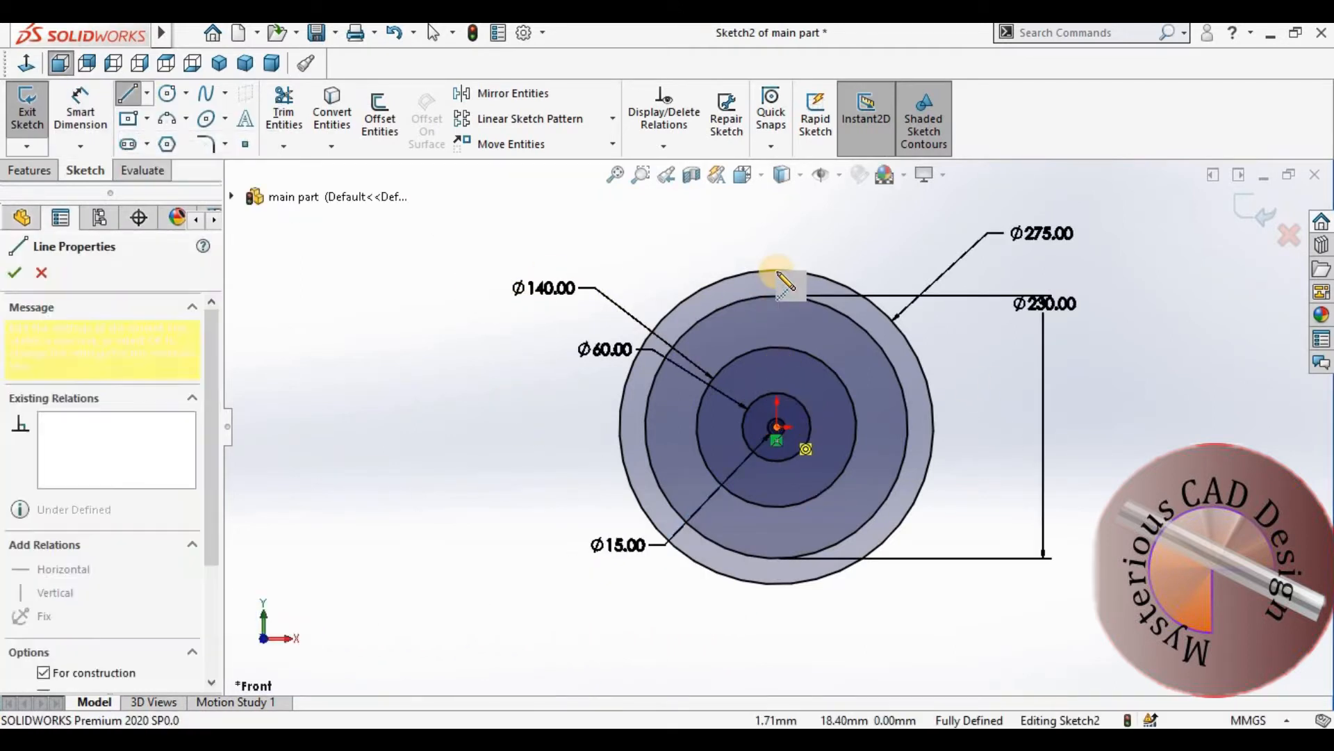
double_click(709, 355)
key(Escape)
Step: Draw a second centerline from the origin, slanting up to the right and ending on the 275 mm circle
click(147, 92)
click(174, 142)
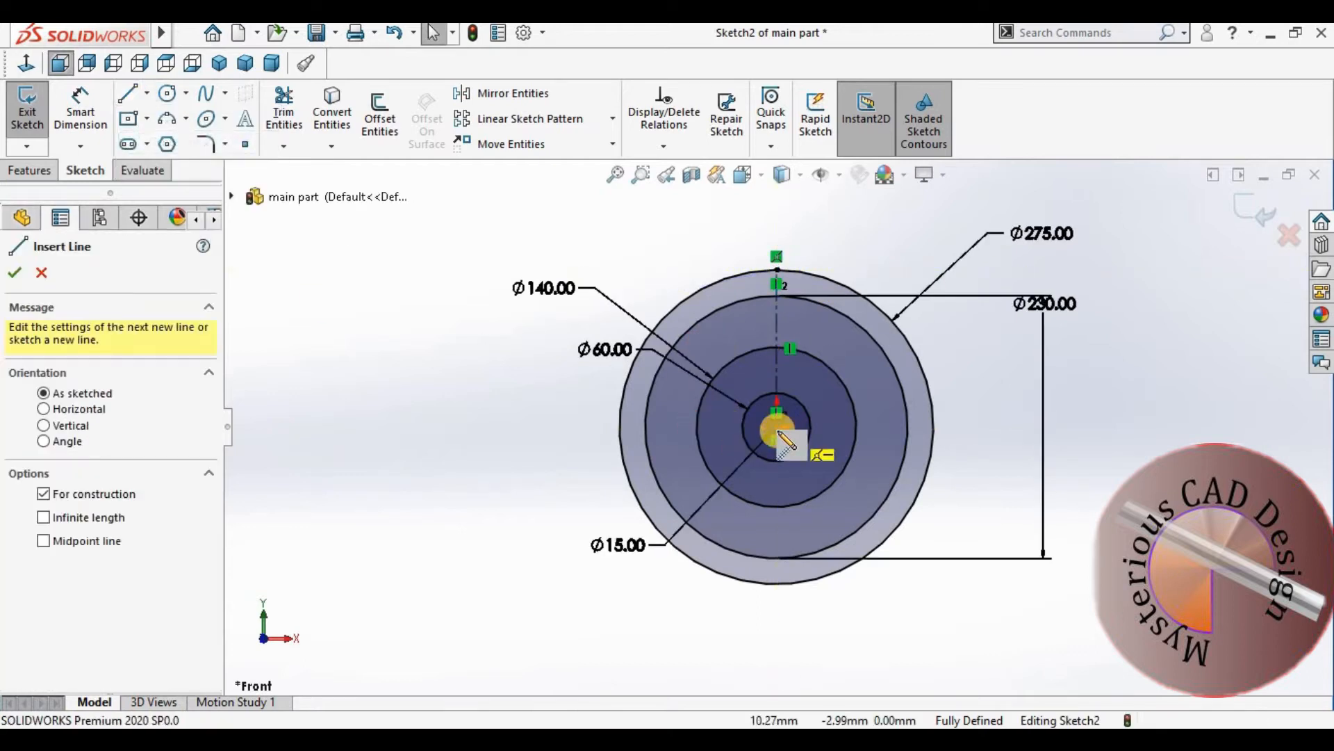
click(777, 427)
click(873, 301)
key(Escape)
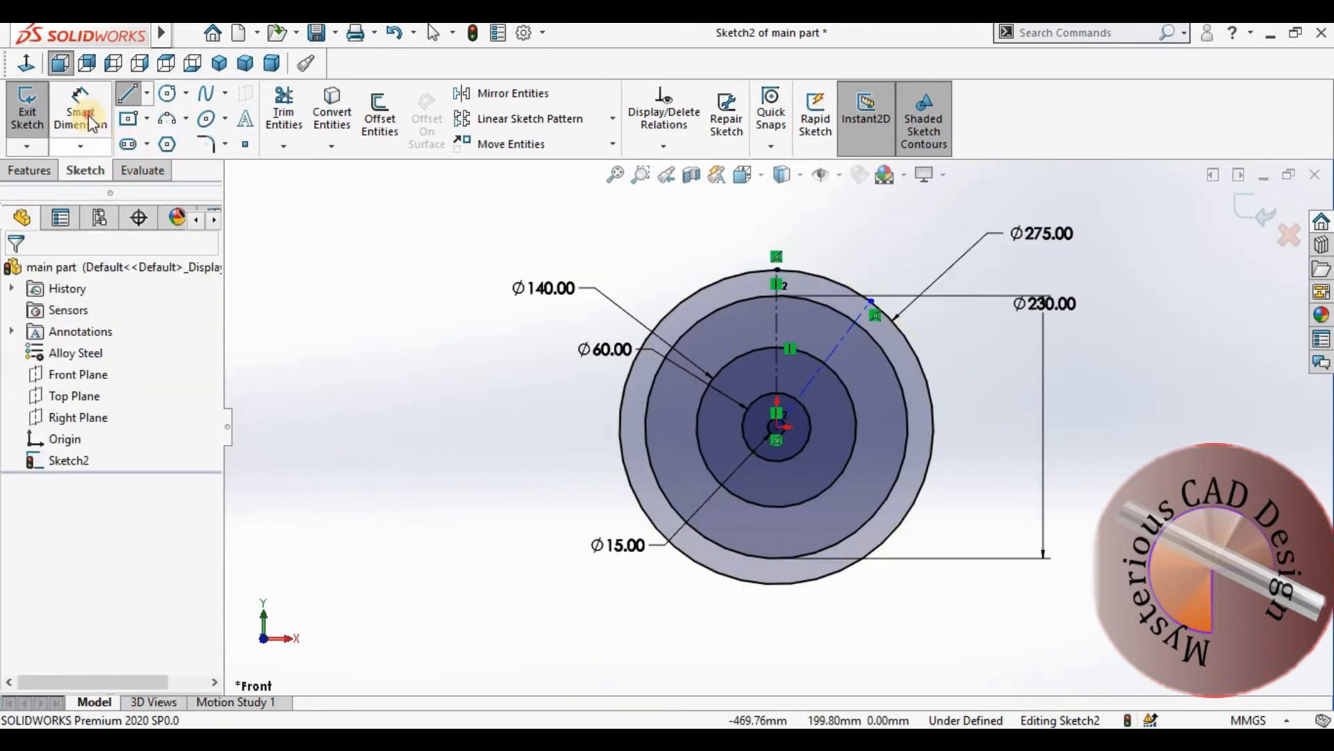
Step: Dimension the angle between the vertical and slanted centerlines to 30°
click(82, 111)
click(776, 373)
click(813, 373)
click(803, 323)
text(30)
key(Return)
click(692, 260)
Step: Draw a line from the top of the vertical centerline to where the slanted centerline crosses the 230 mm circle
scroll(874, 342, down, 1)
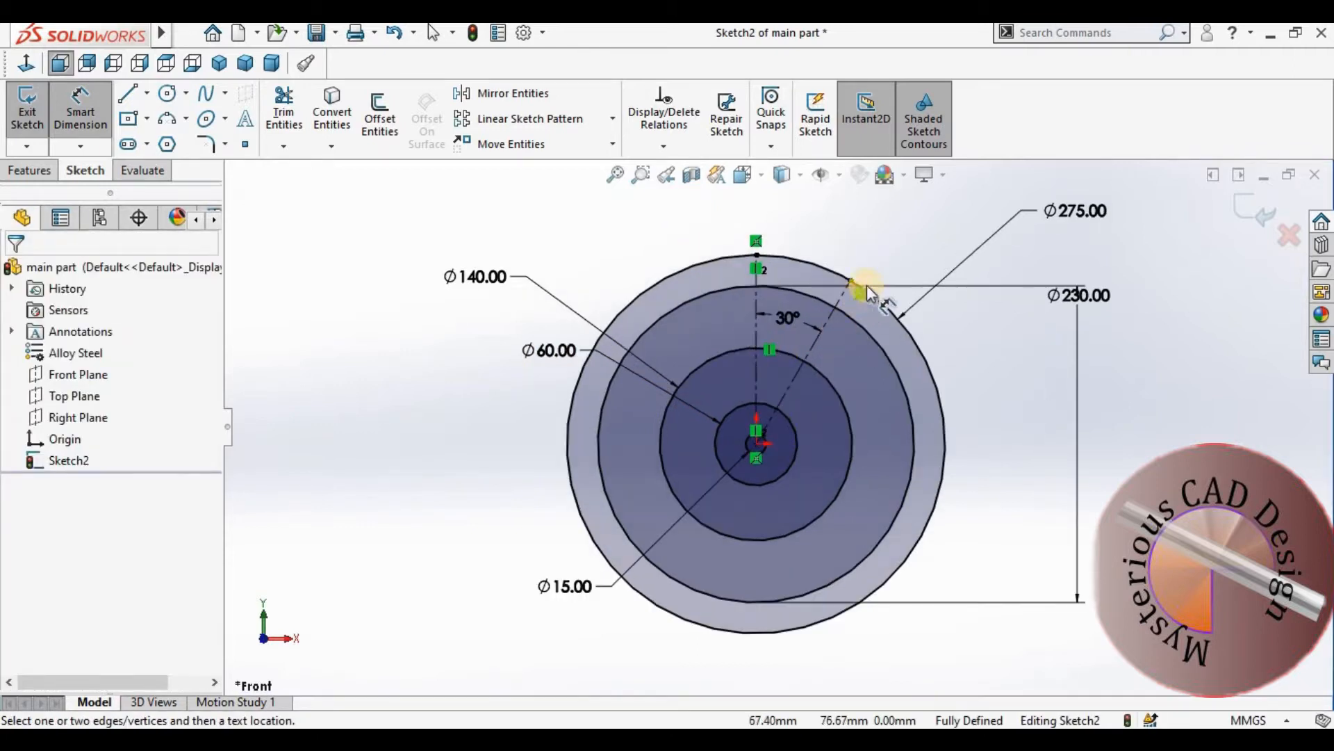
click(130, 103)
scroll(798, 387, down, 3)
scroll(797, 382, up, 2)
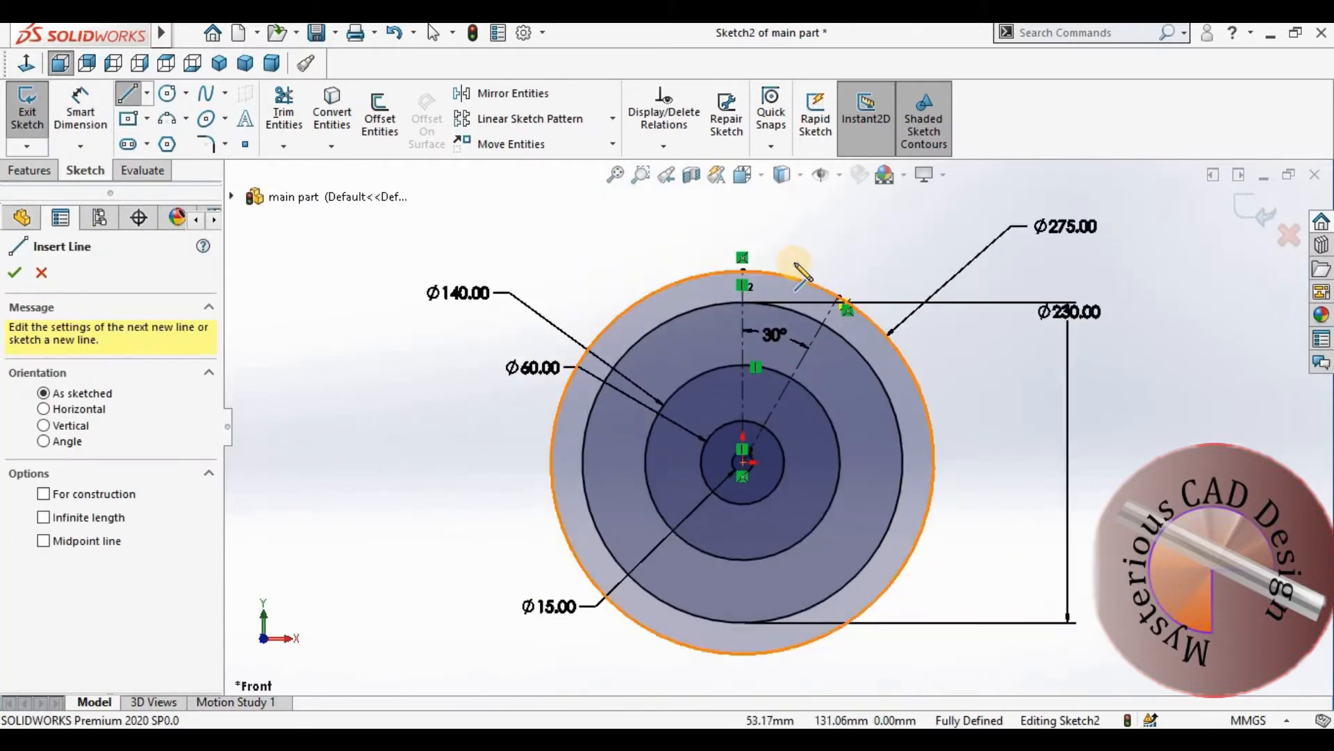
scroll(795, 266, down, 3)
click(696, 305)
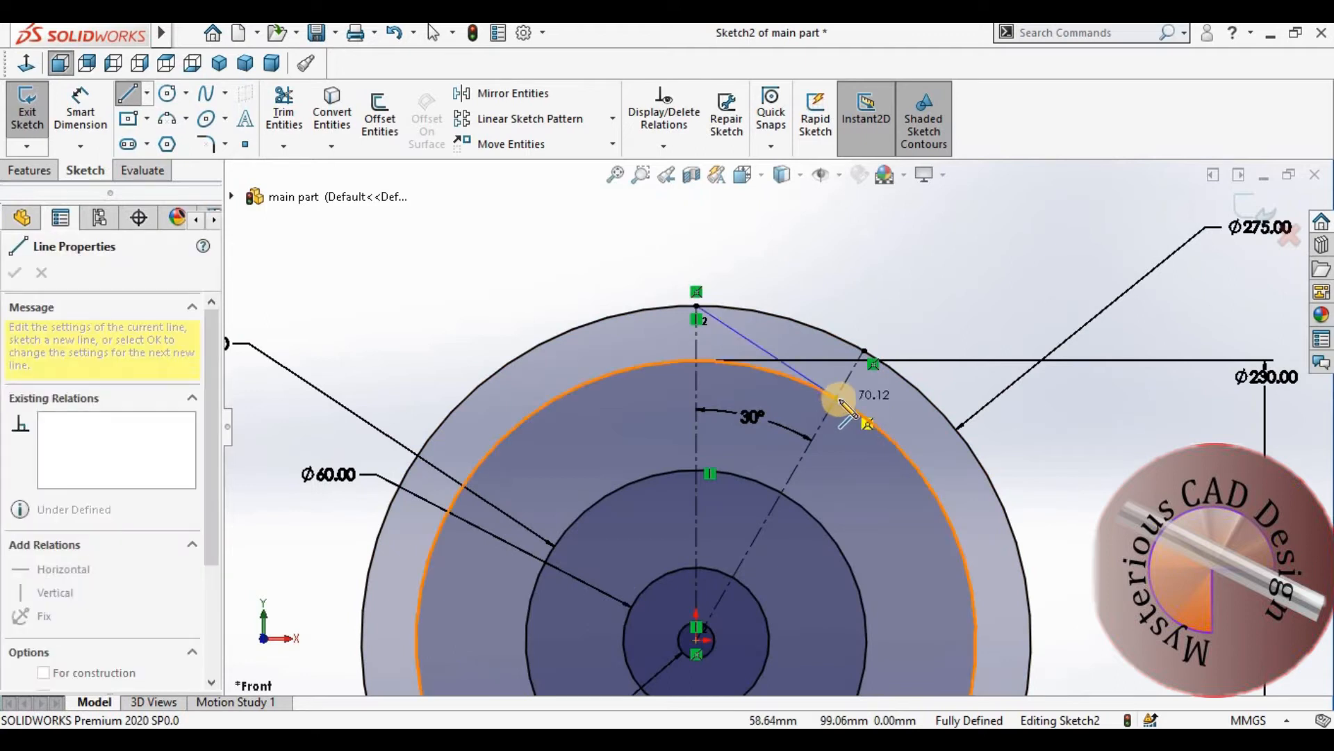
scroll(841, 396, down, 4)
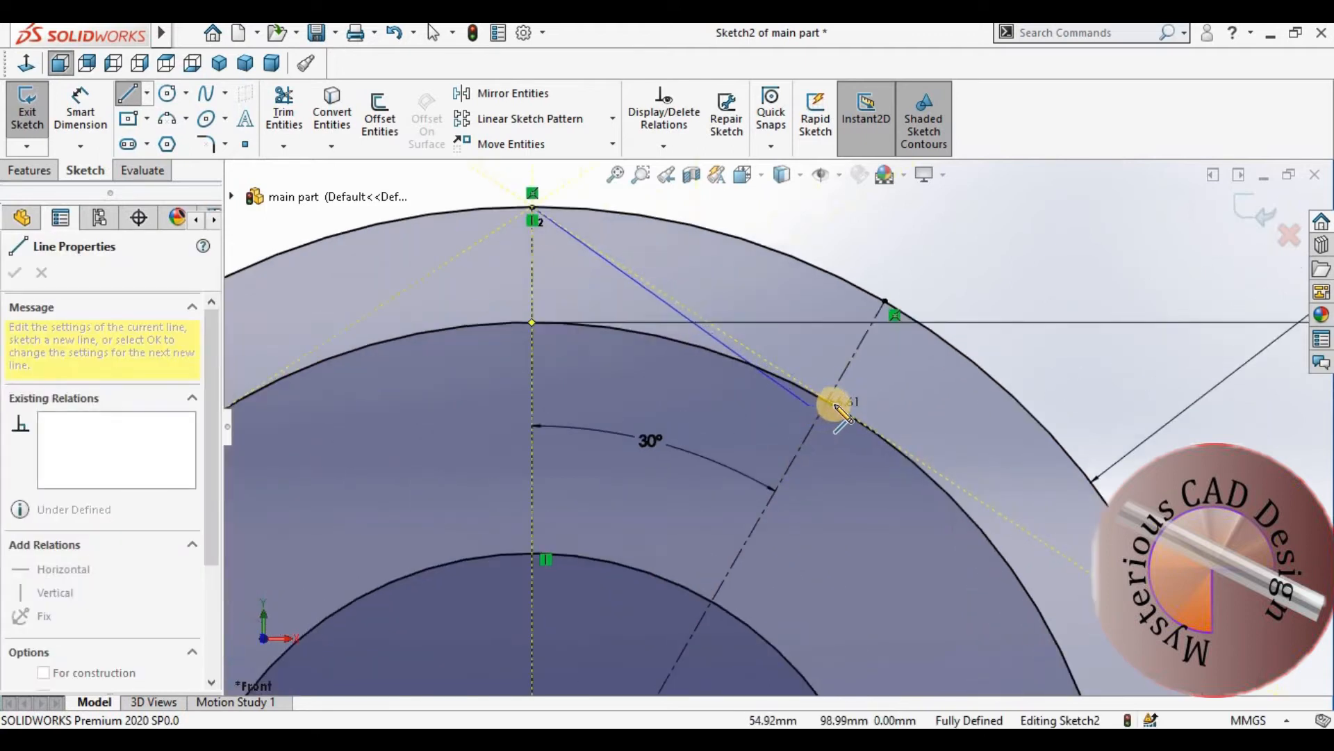
click(838, 398)
scroll(860, 403, down, 4)
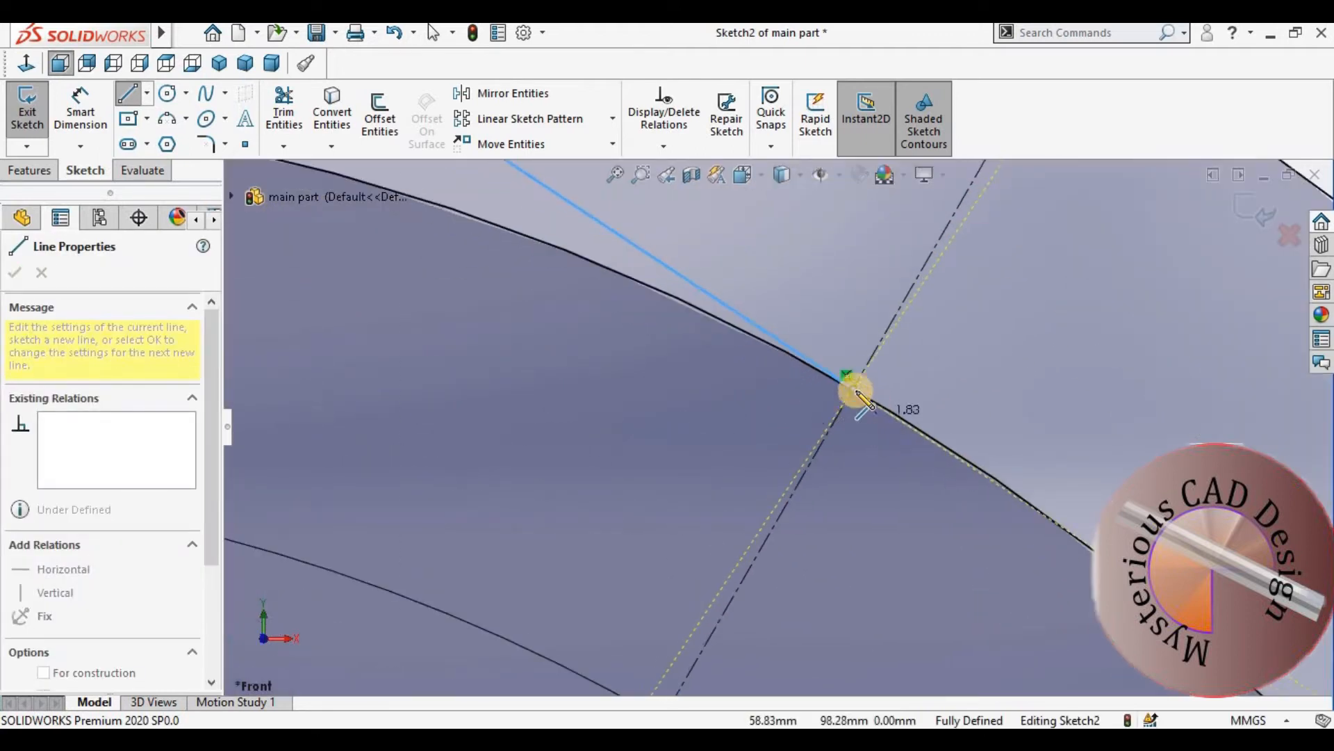
key(Escape)
scroll(860, 397, down, 2)
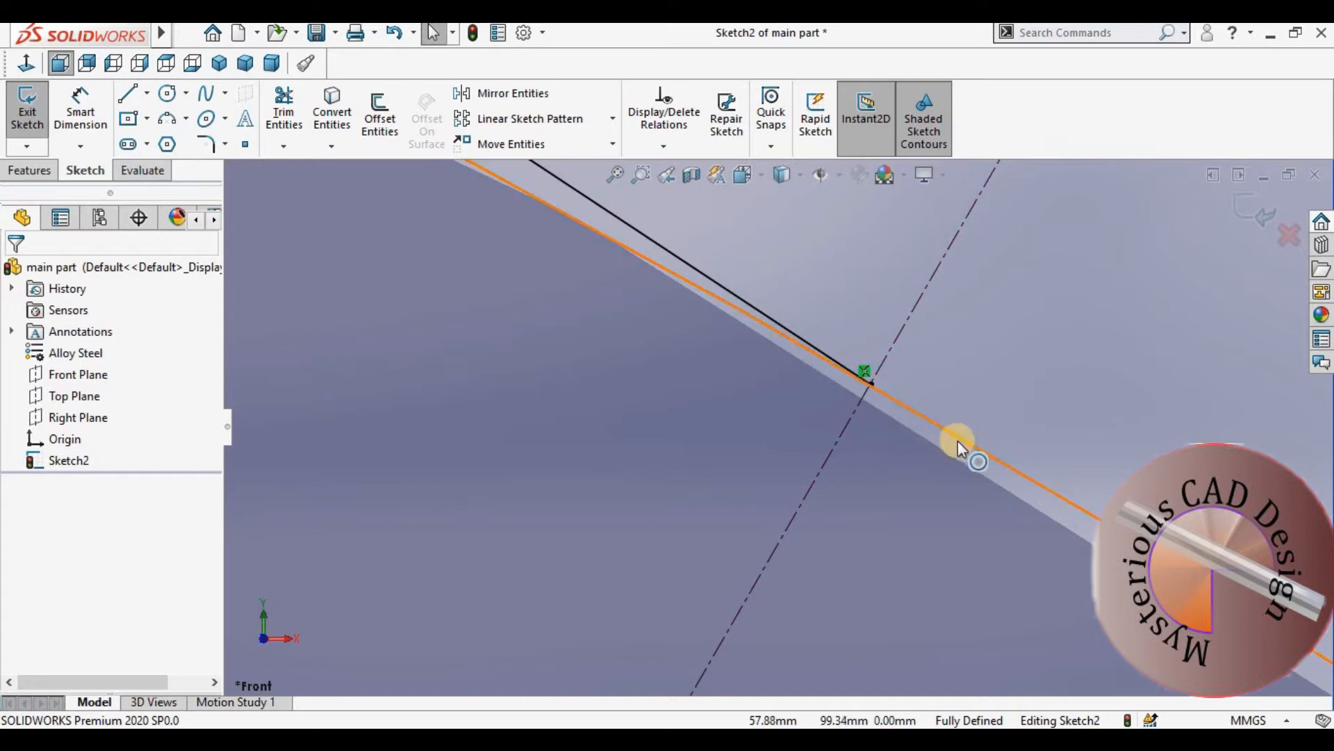
Step: Draw a short vertical line from the top of the 275 mm circle down to the top of the 230 mm circle
scroll(836, 406, up, 5)
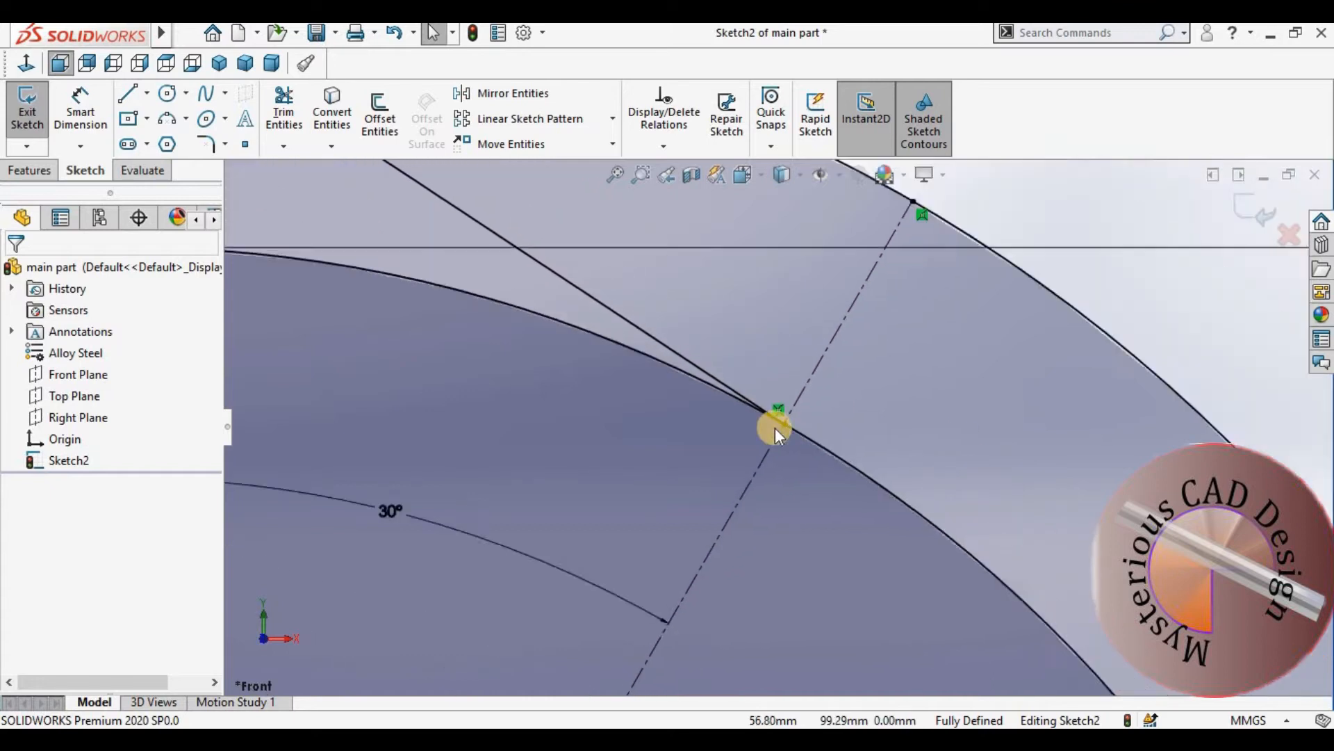
scroll(774, 428, up, 3)
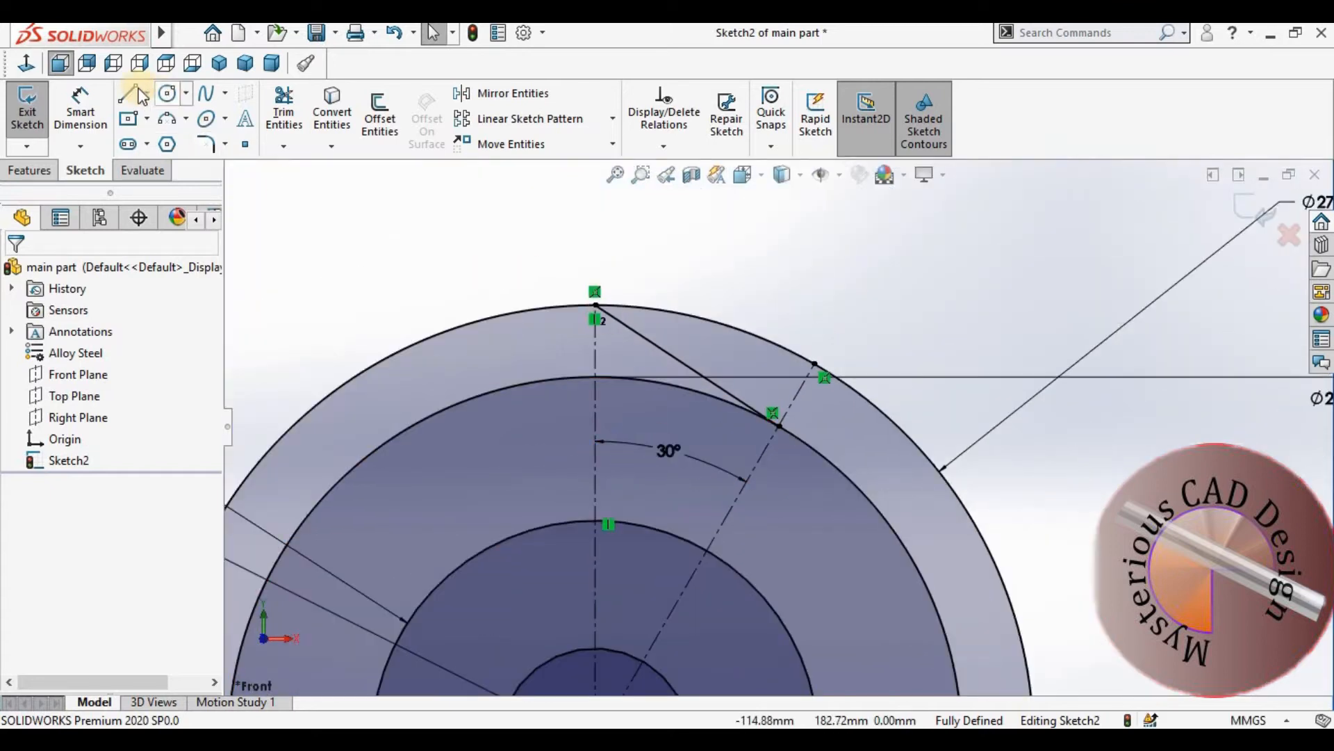
click(595, 305)
scroll(599, 381, up, 1)
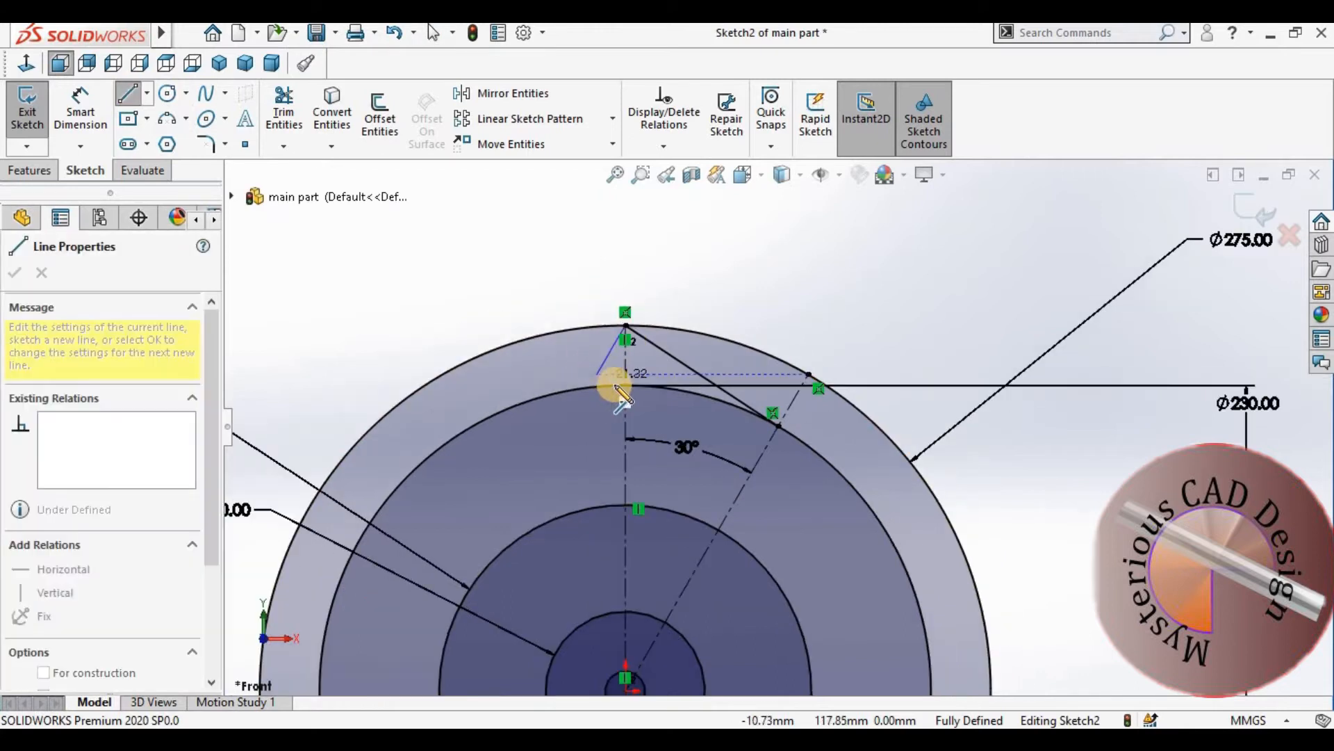
key(Escape)
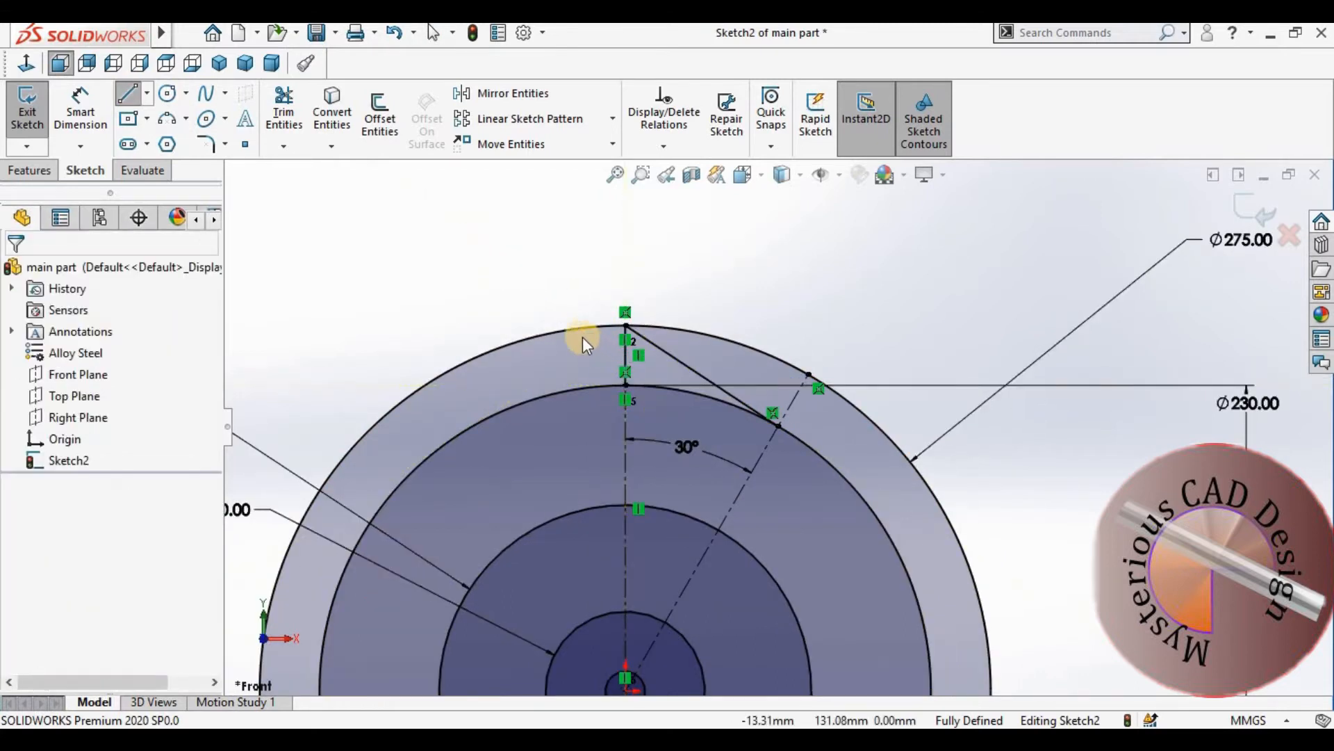
Step: Convert the 275 mm and 230 mm circles to construction geometry
click(577, 331)
click(664, 272)
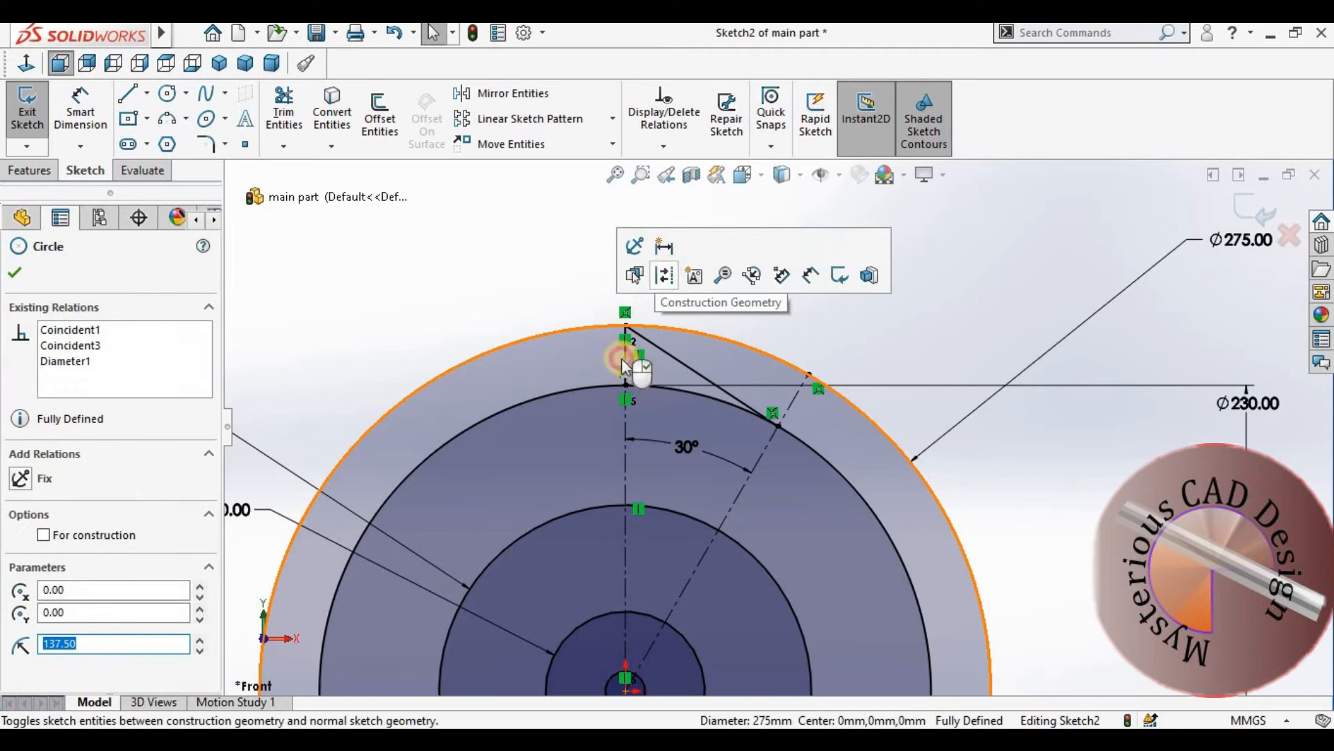
click(594, 388)
click(670, 349)
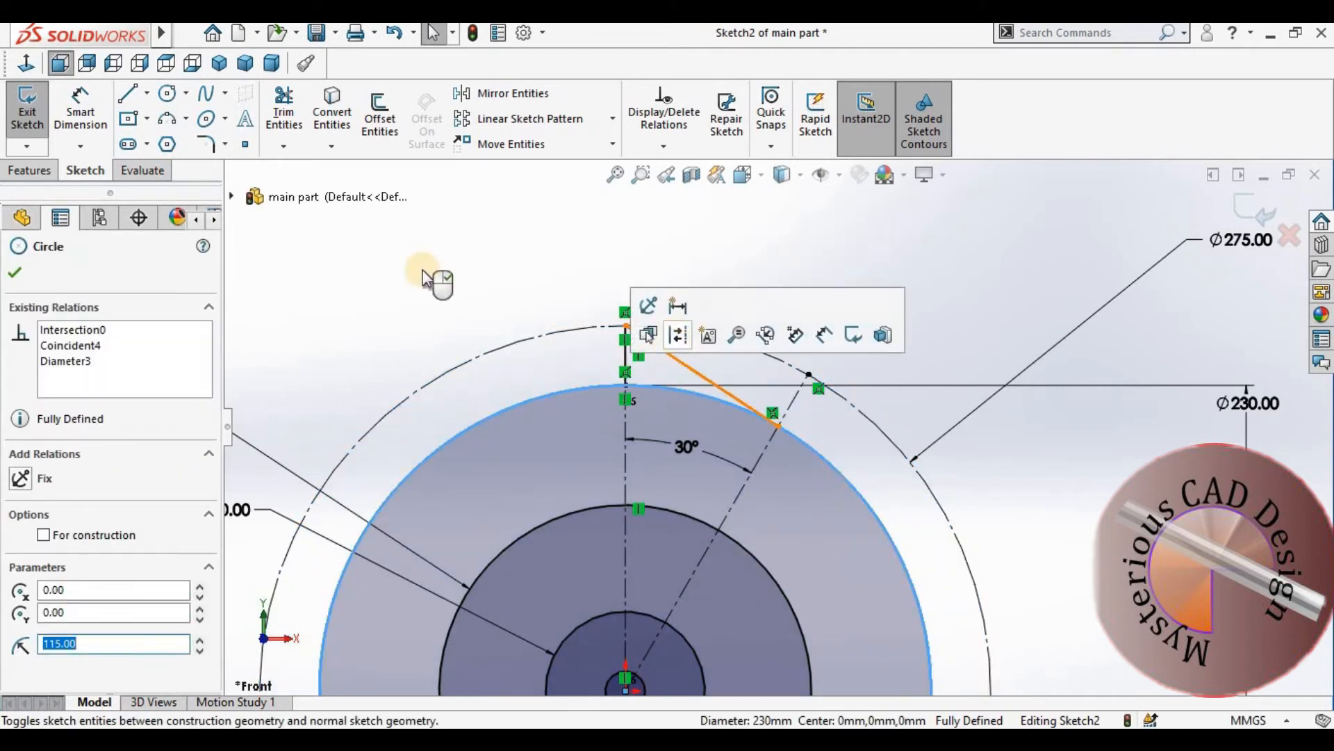
click(727, 536)
scroll(727, 536, up, 5)
scroll(789, 499, down, 2)
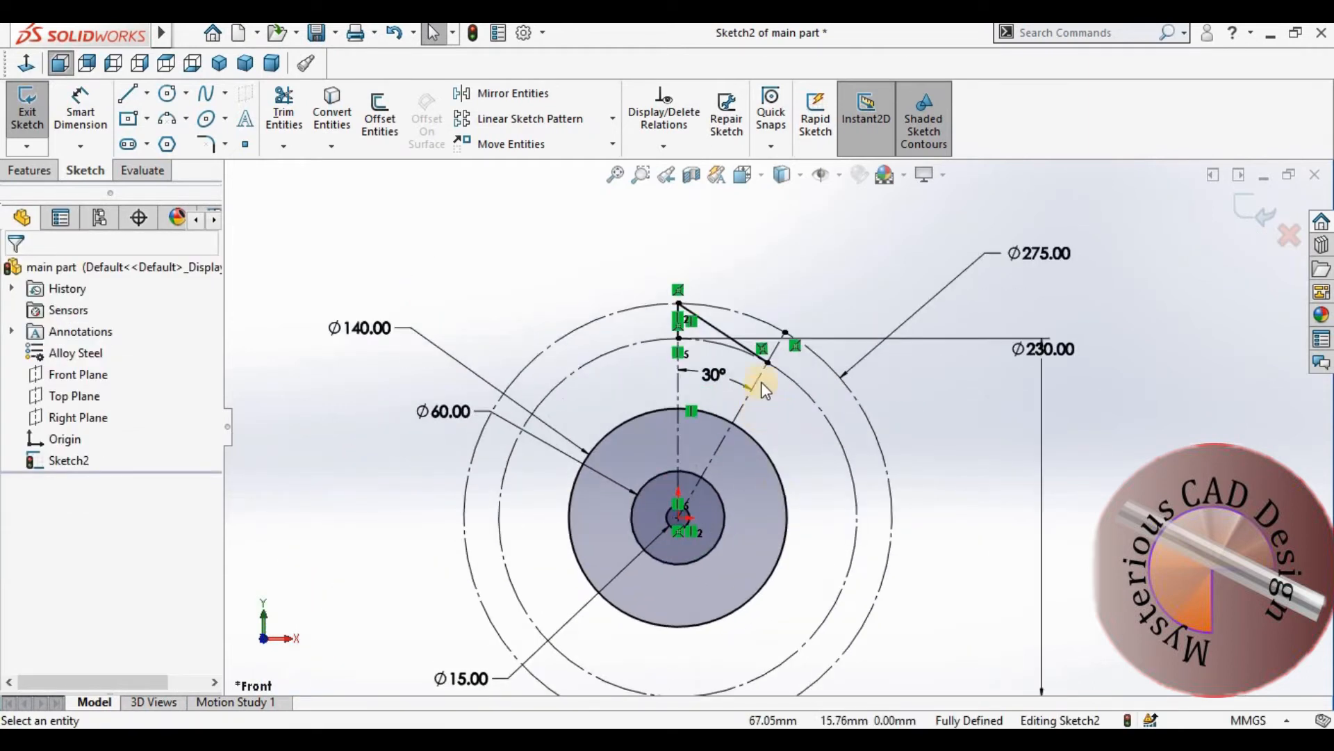
Step: Circular-pattern the two tooth lines about the origin with 12 equally spaced instances over 360°
click(613, 124)
click(587, 167)
scroll(709, 344, down, 4)
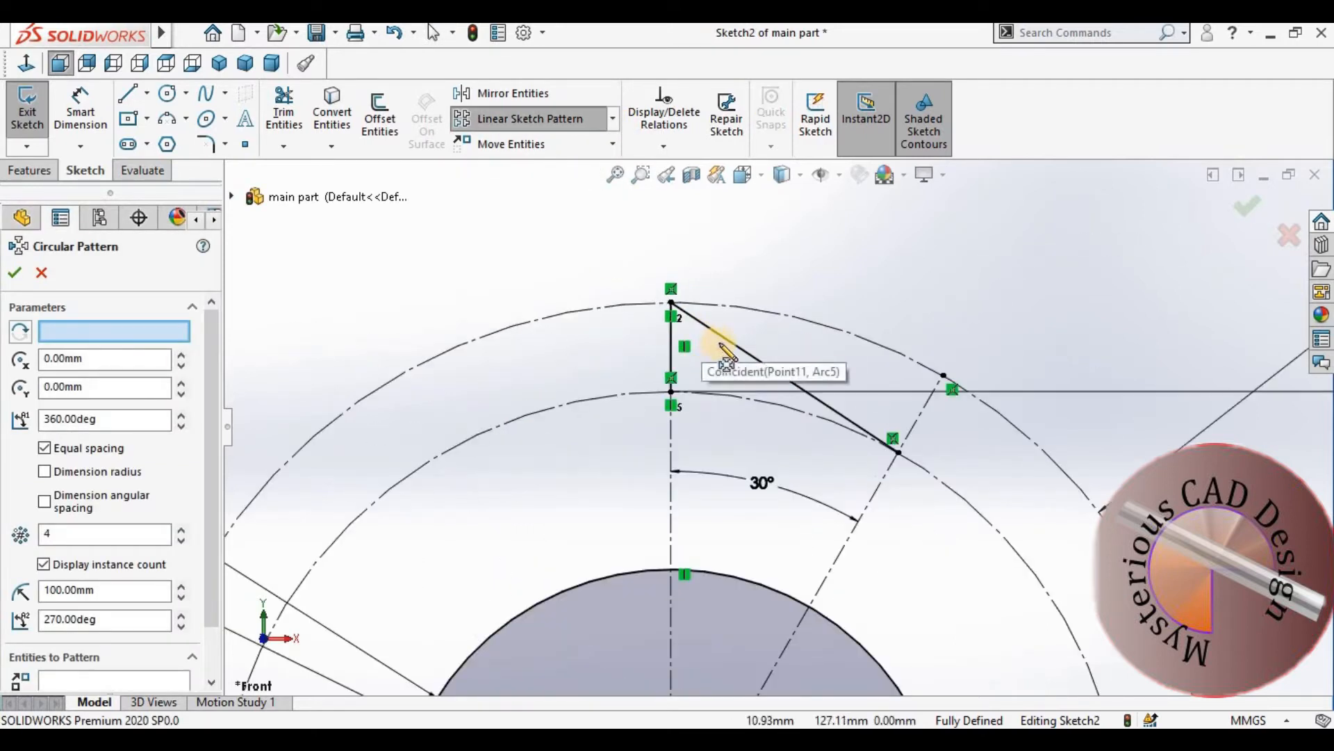
click(724, 342)
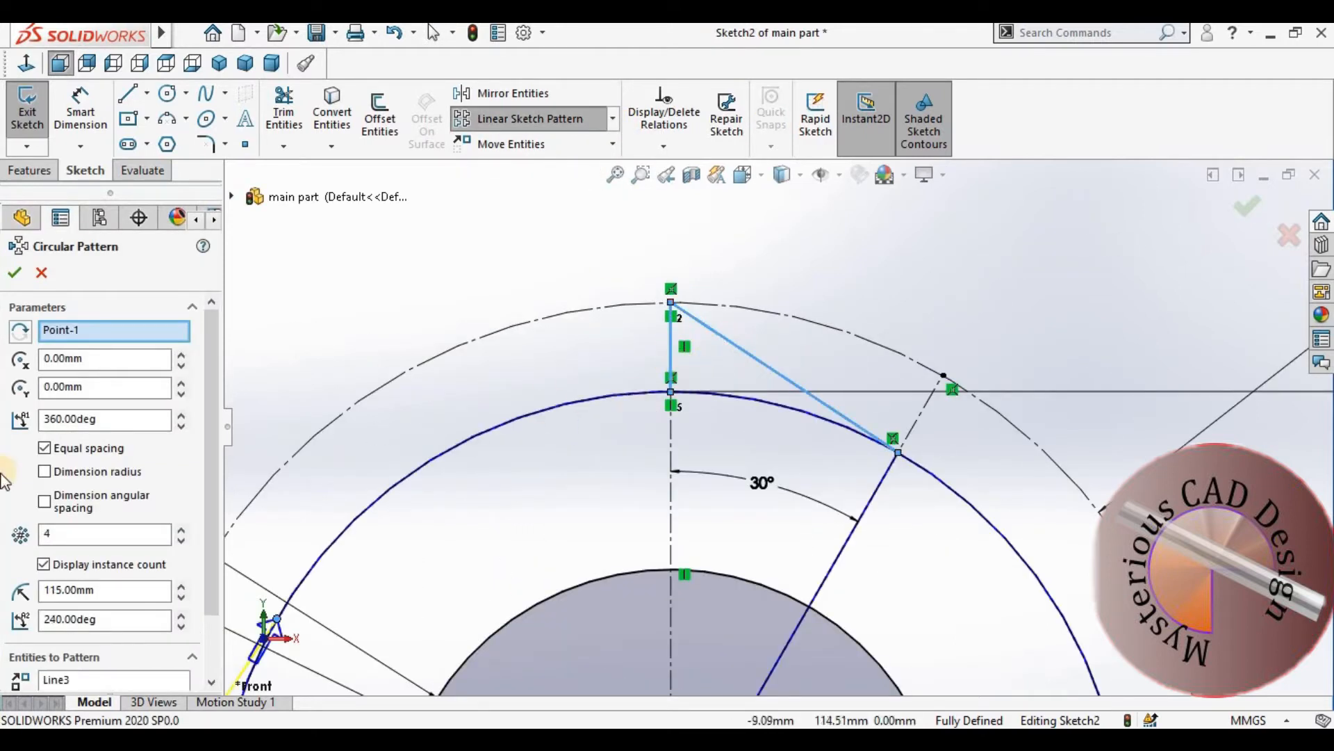
double_click(89, 534)
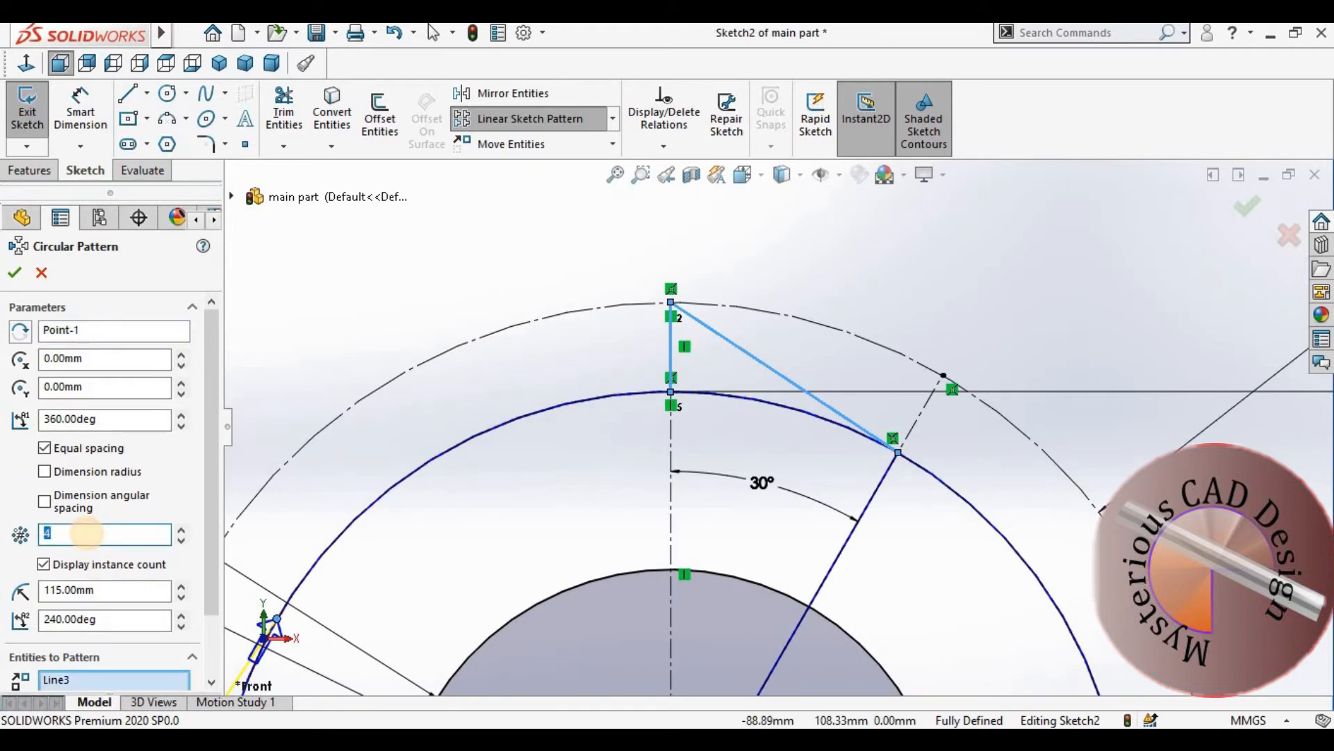
text(12)
click(16, 270)
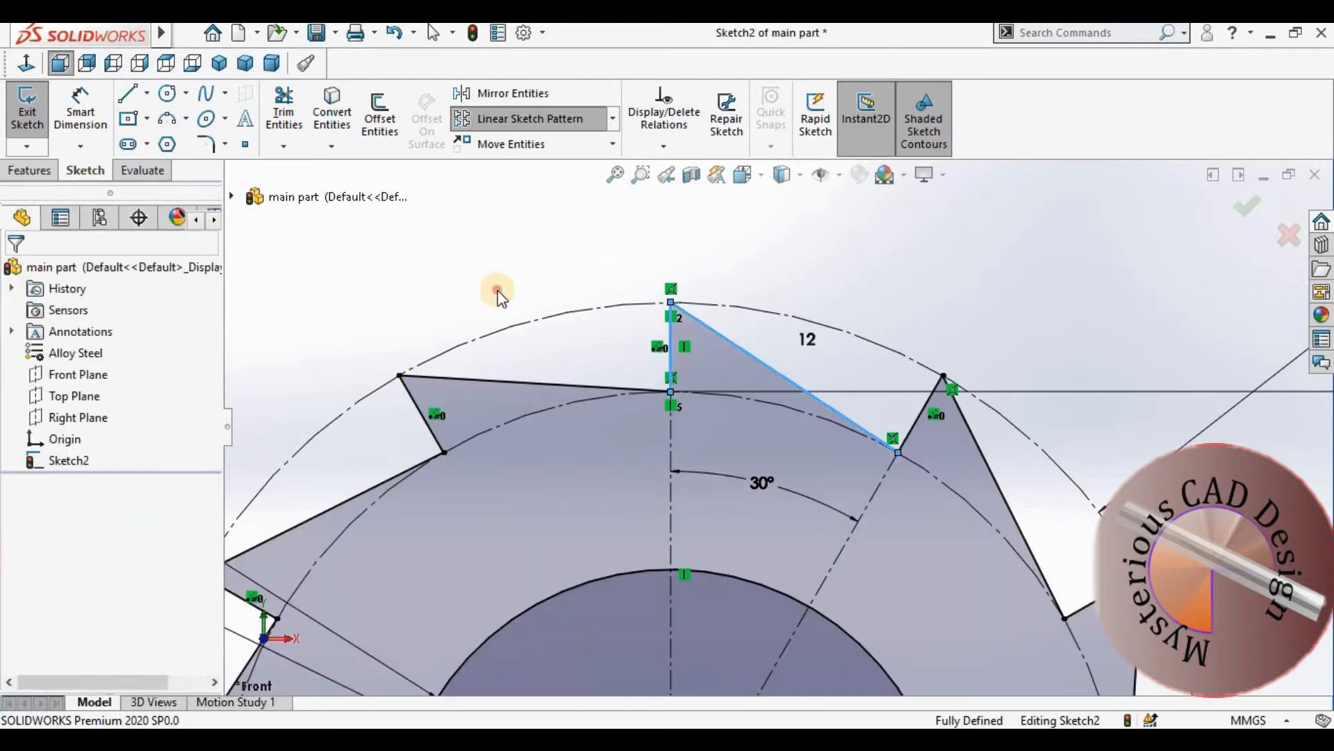
Step: Draw a 40 mm vertical line and a slanted line about 42 mm long between the 60 mm and 140 mm circles
scroll(798, 539, up, 3)
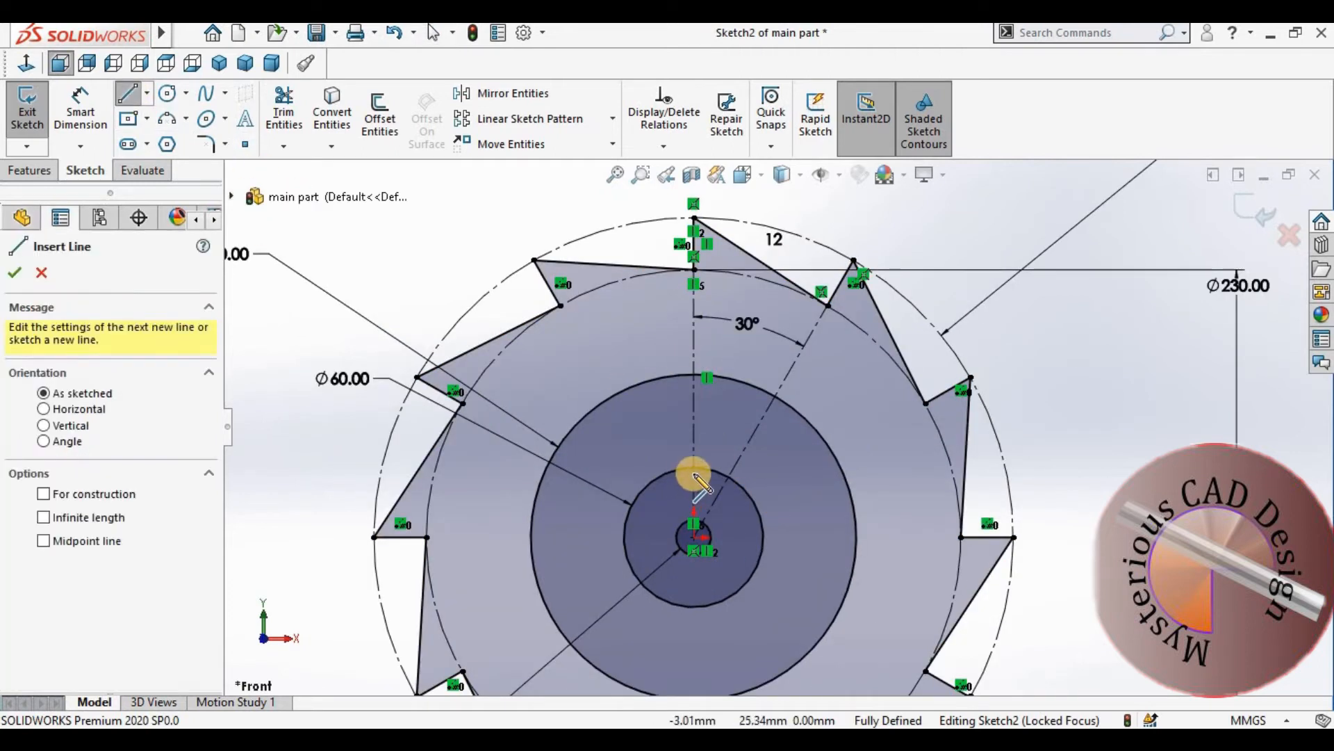
drag(694, 456, 695, 360)
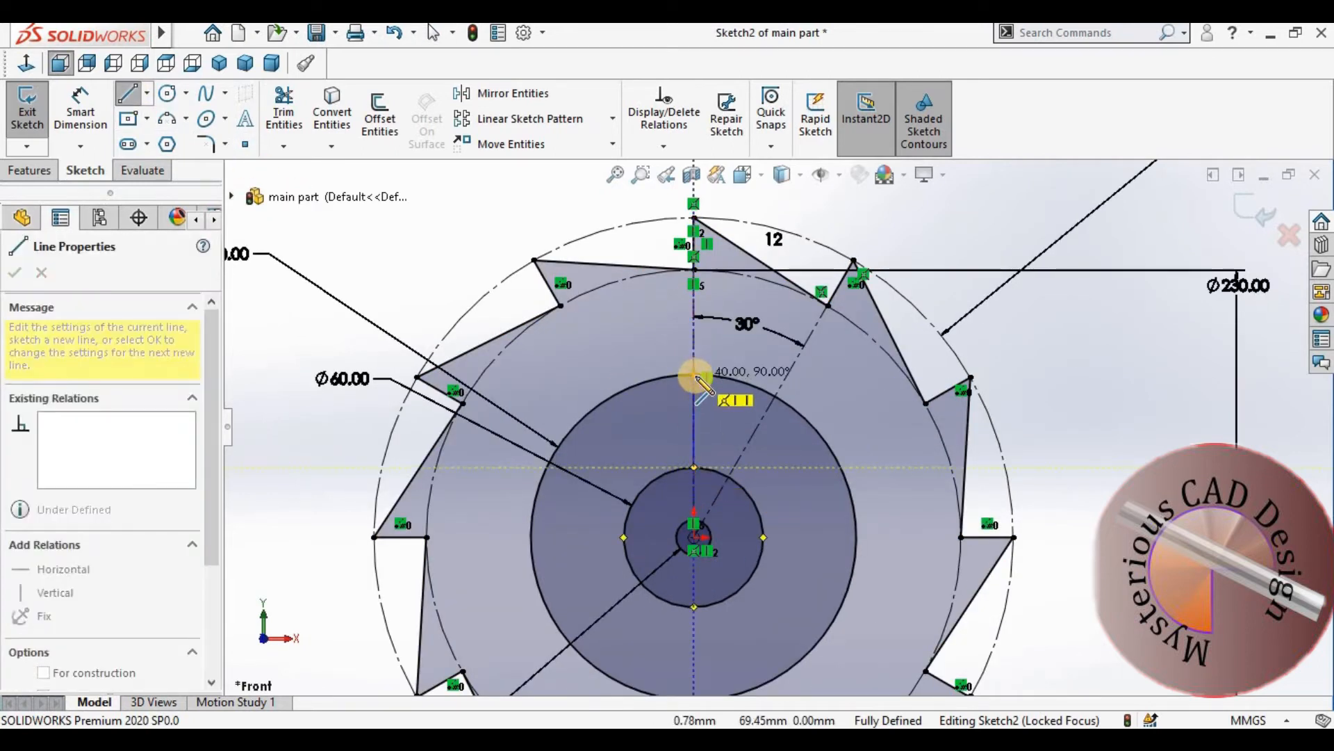
key(Escape)
click(127, 93)
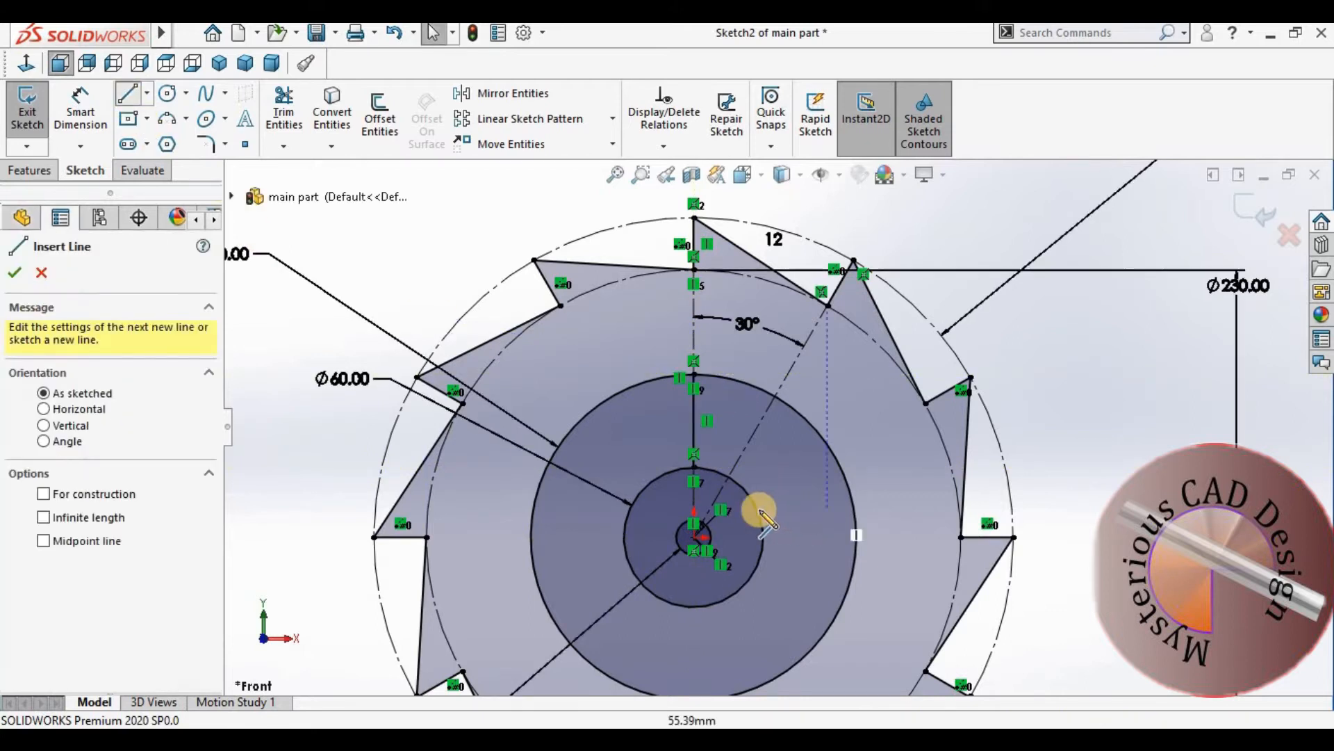
click(756, 504)
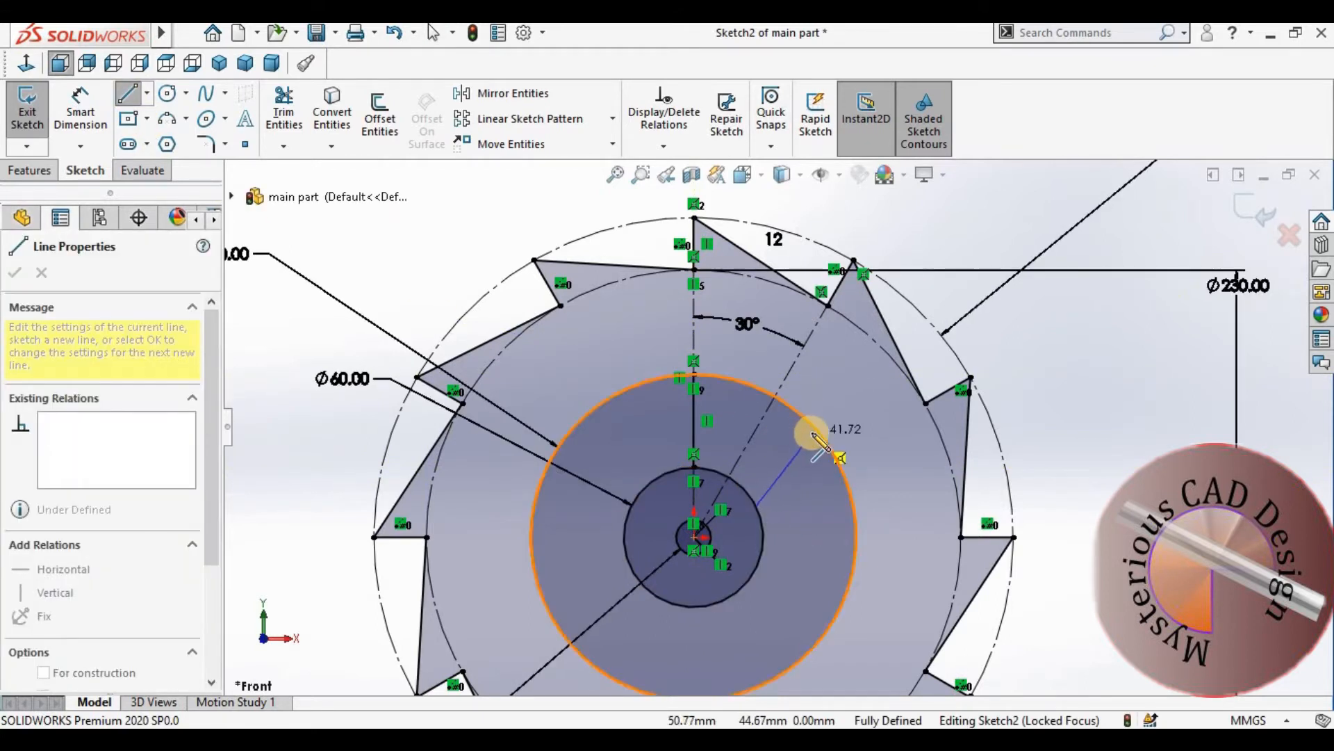
click(813, 431)
key(Escape)
Step: Dimension the angle between the vertical centerline and the slanted line to 70°
click(82, 115)
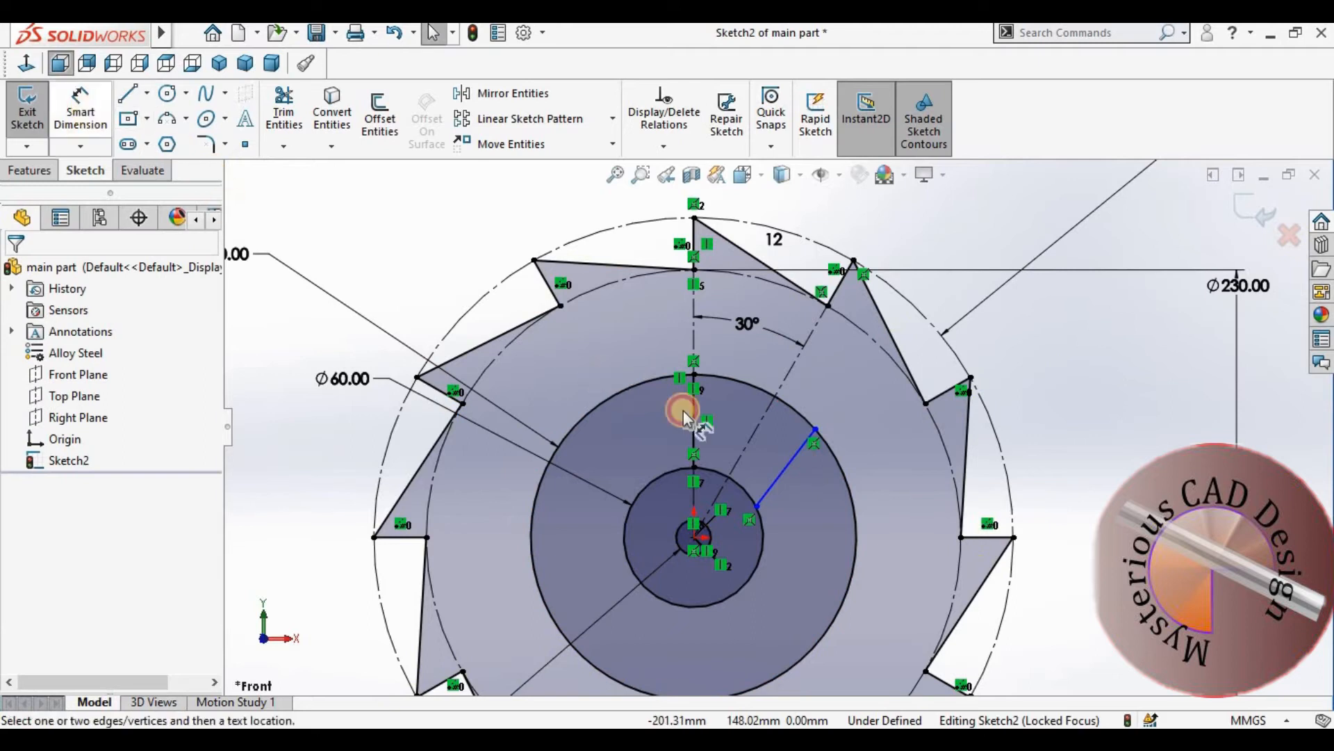
click(694, 338)
click(795, 455)
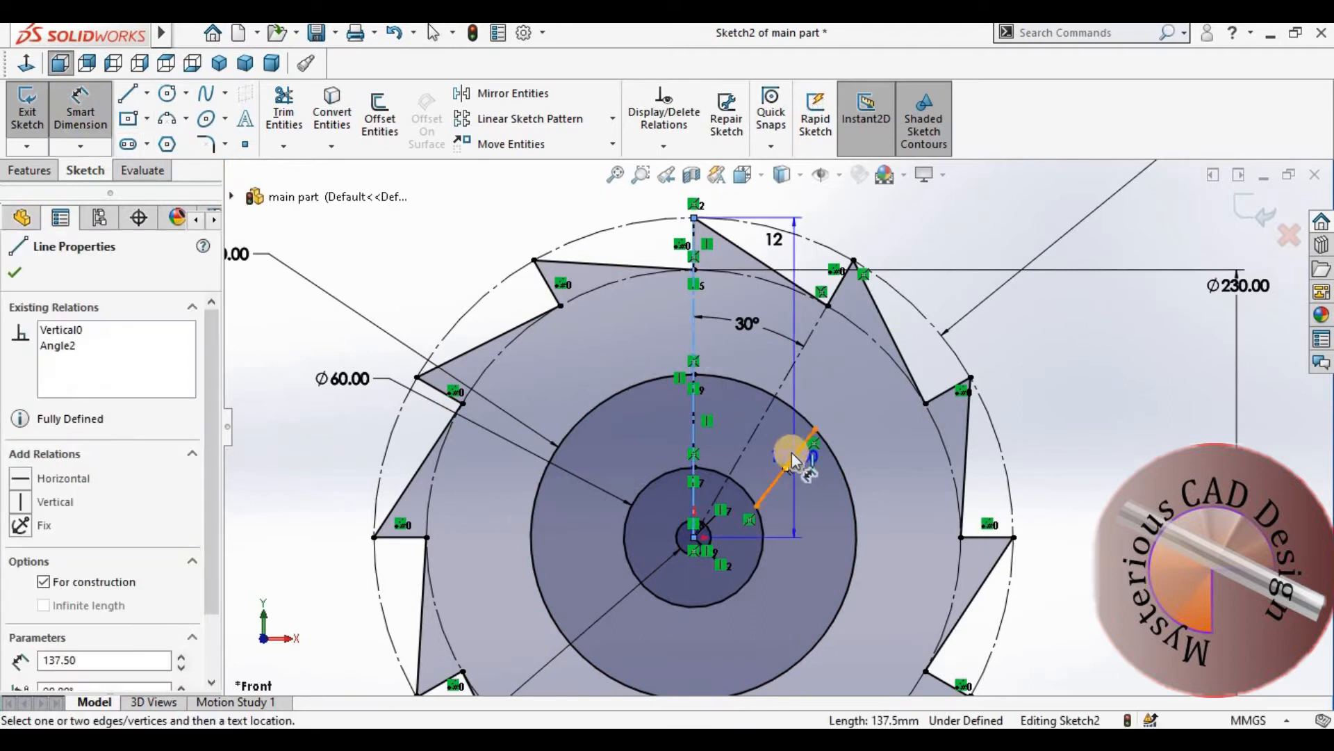
click(766, 429)
text(70)
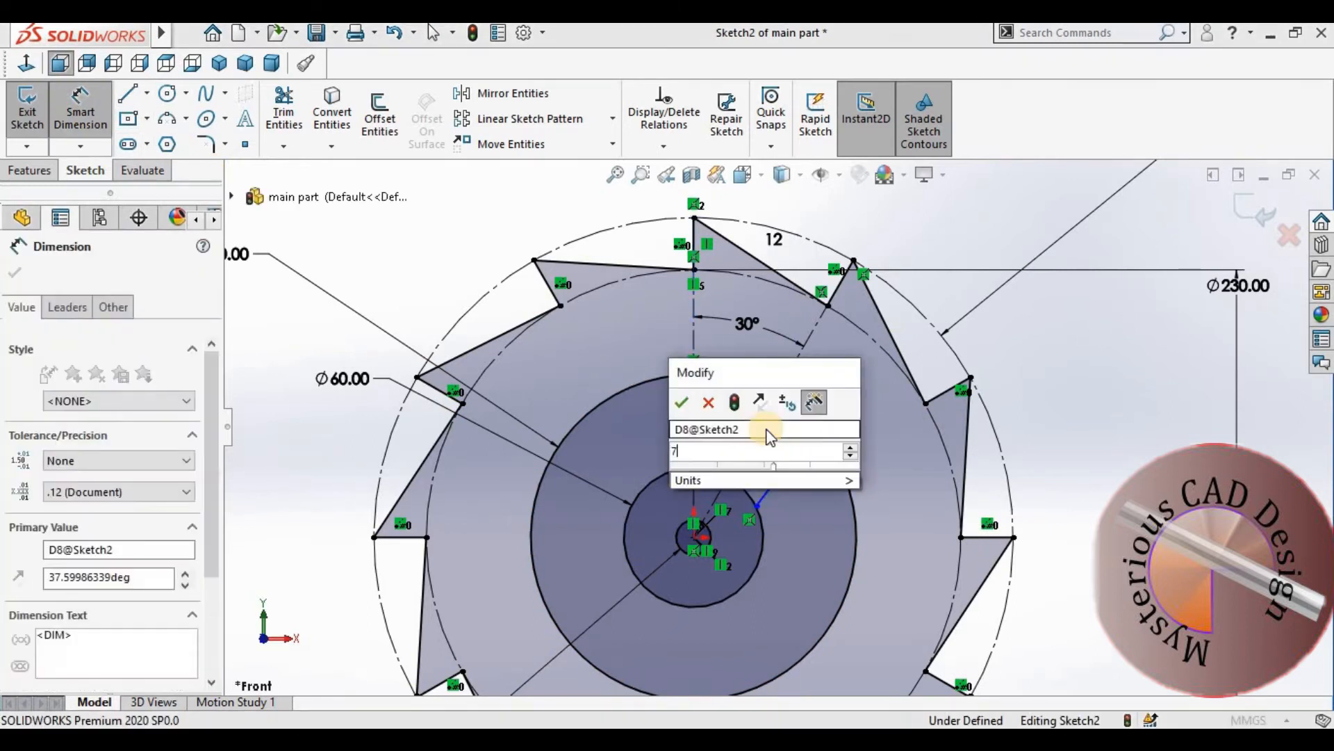
key(Return)
click(1069, 493)
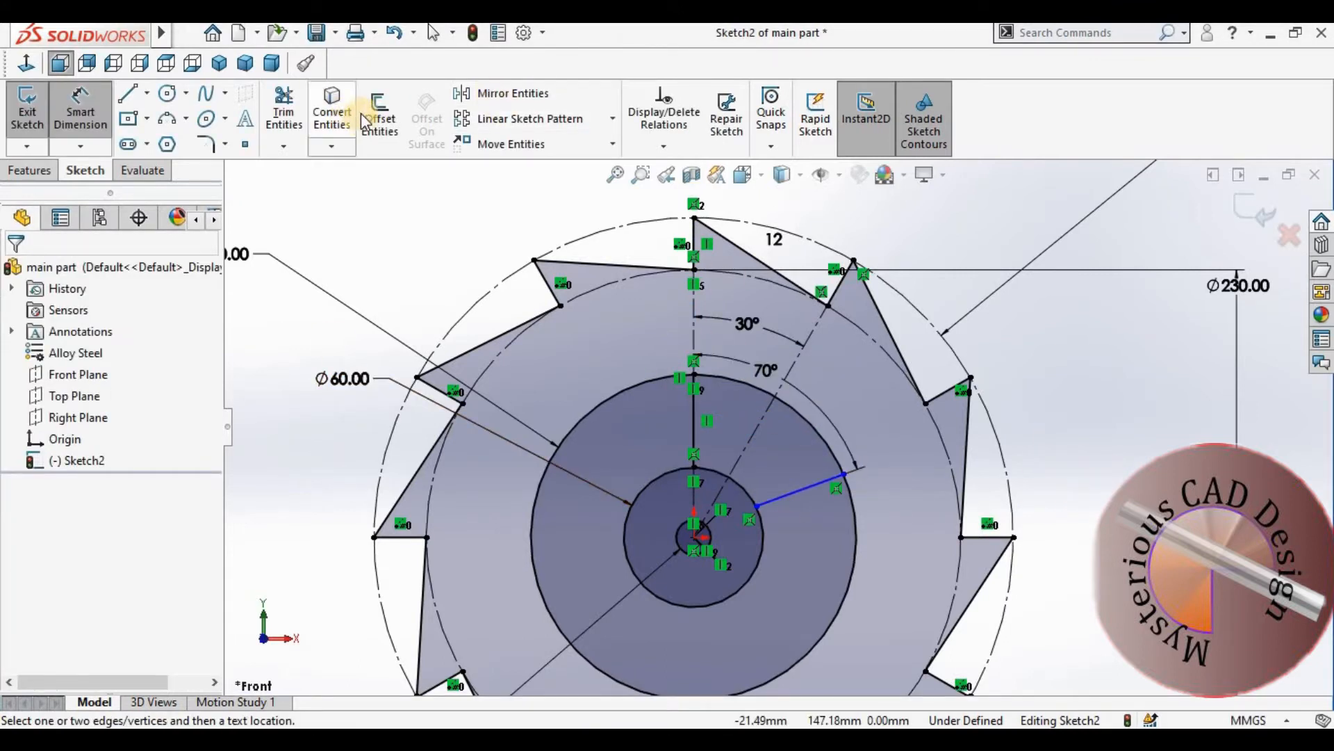
Step: Trim the 140 mm and 60 mm circles outside the 70° sector, leaving a closed window profile
click(332, 118)
key(Escape)
click(284, 111)
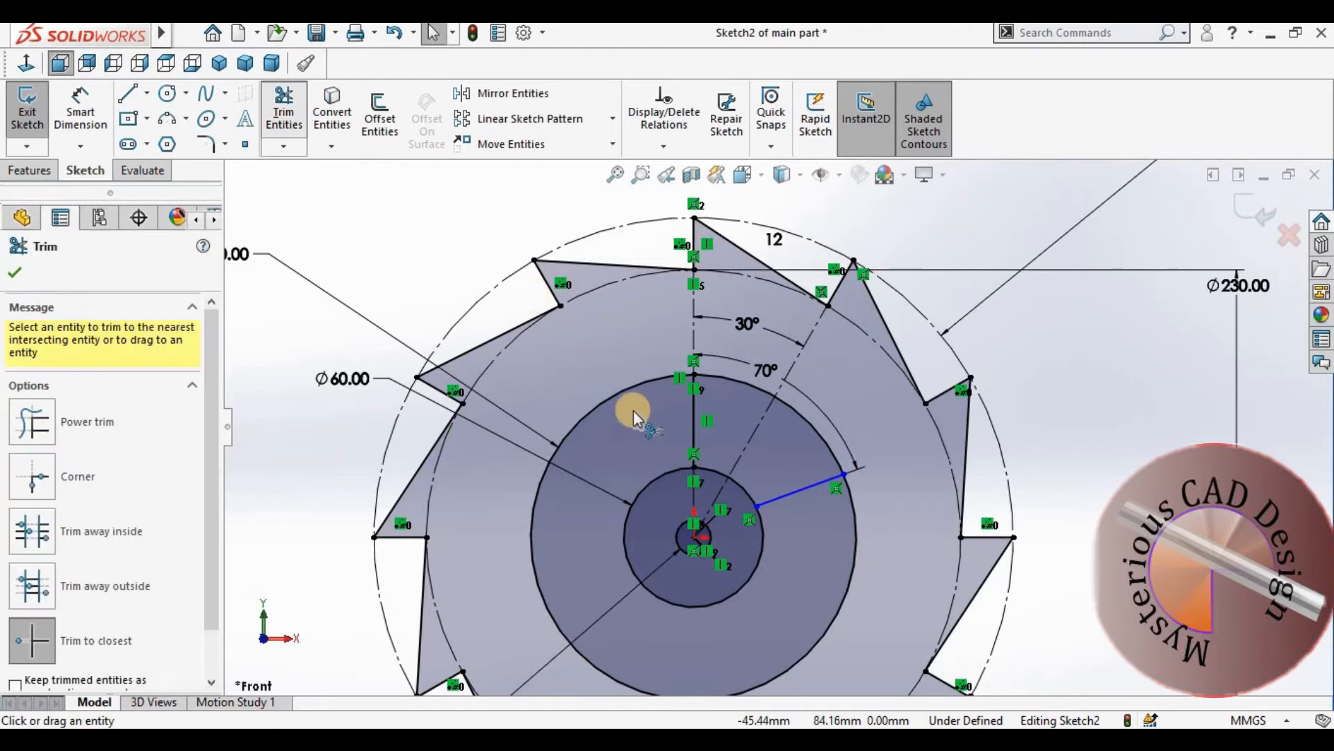
click(616, 394)
click(624, 531)
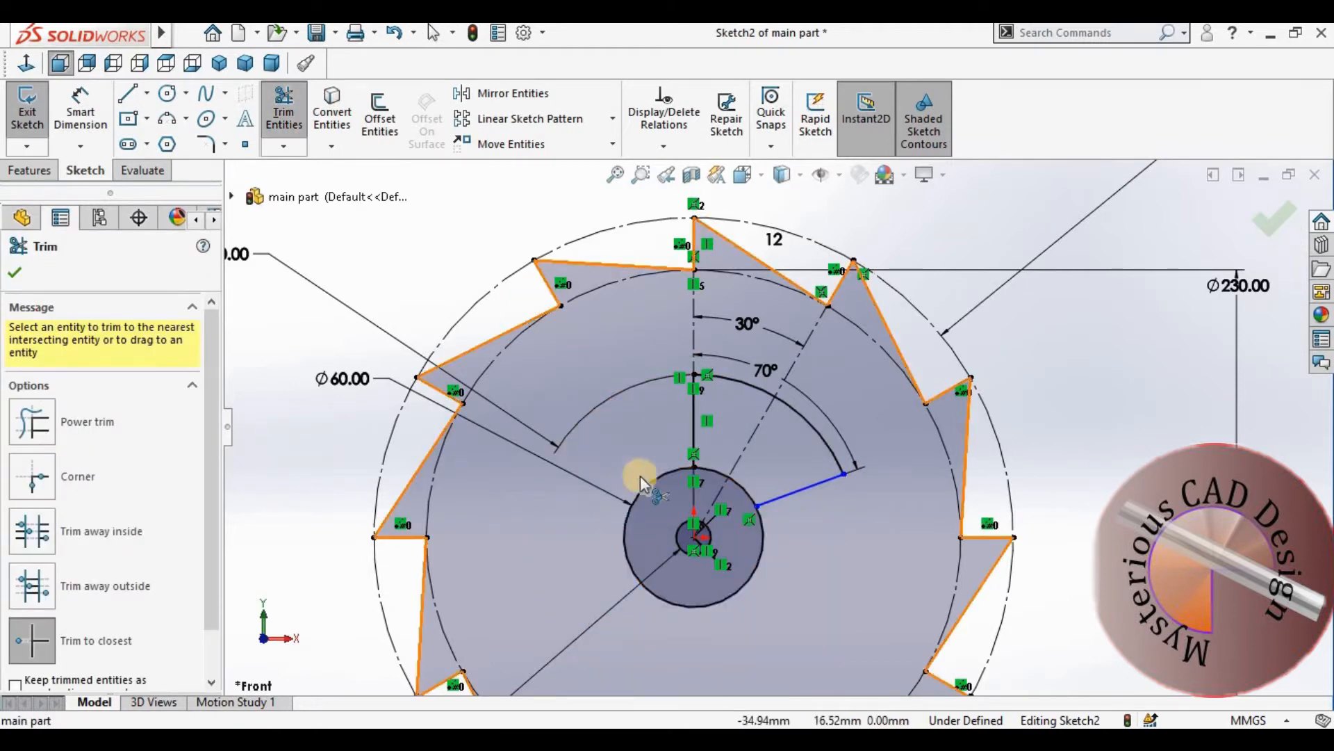
key(Escape)
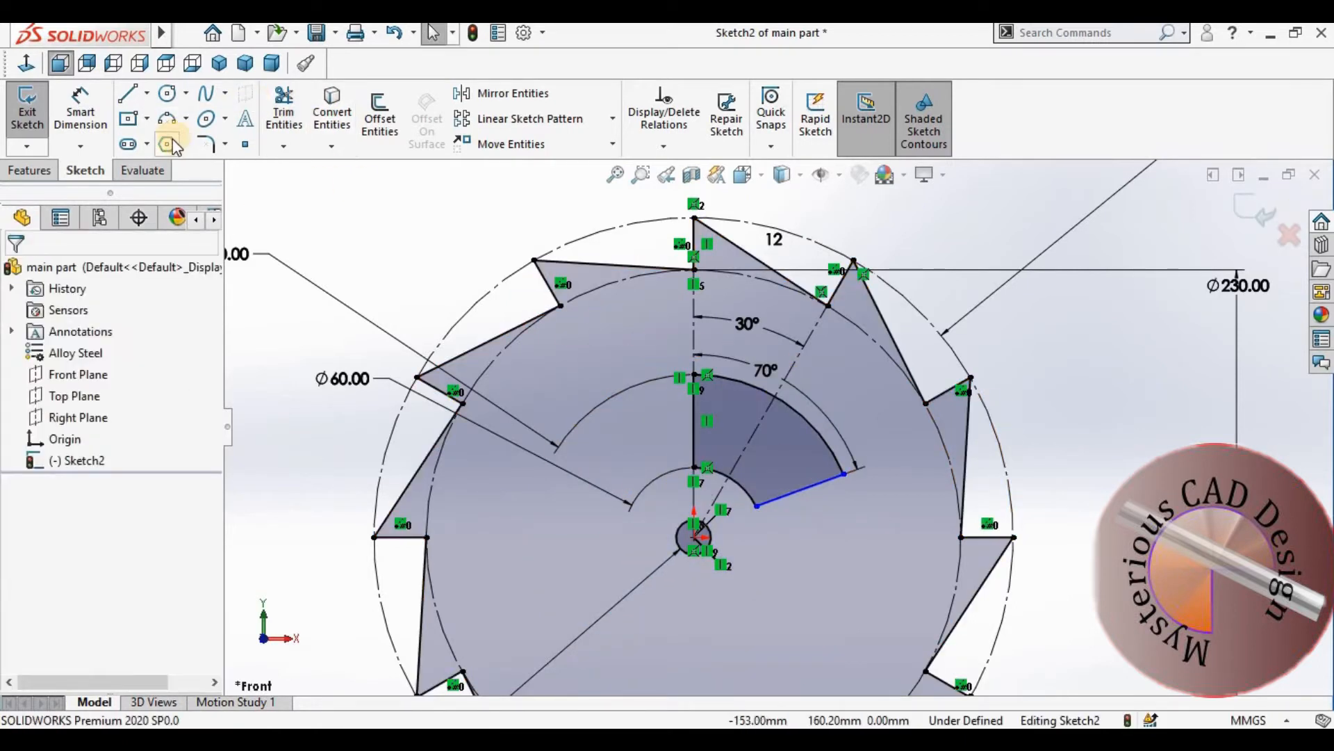
Step: Fillet the four corners of the window profile with a 10 mm radius
click(209, 148)
click(694, 376)
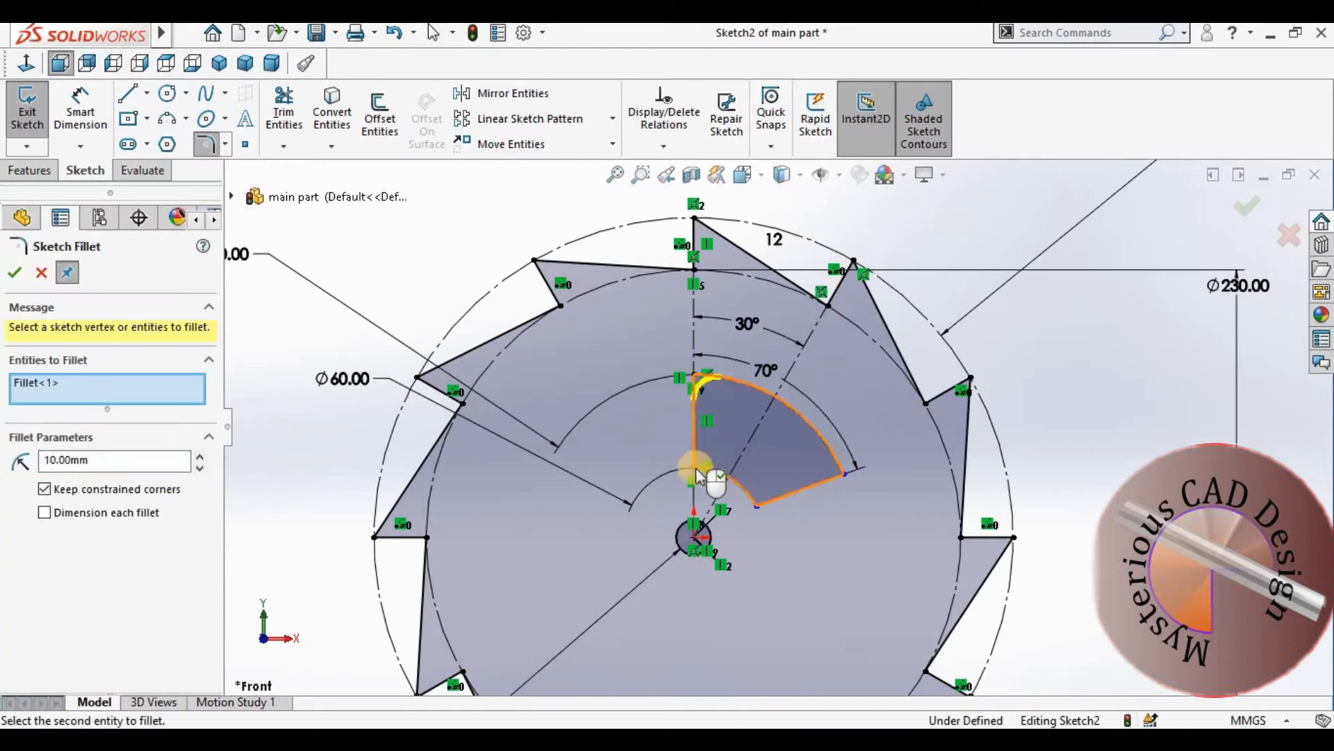
click(756, 506)
click(843, 475)
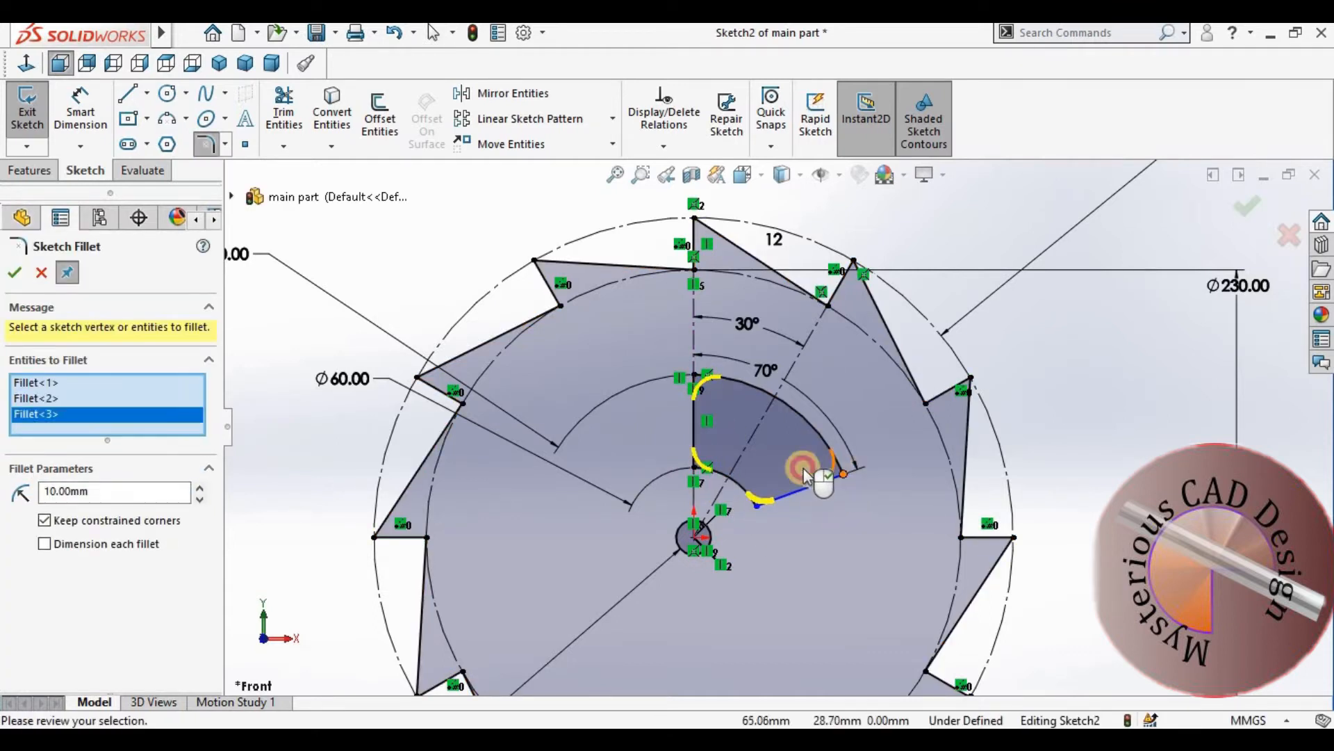
click(20, 272)
key(Escape)
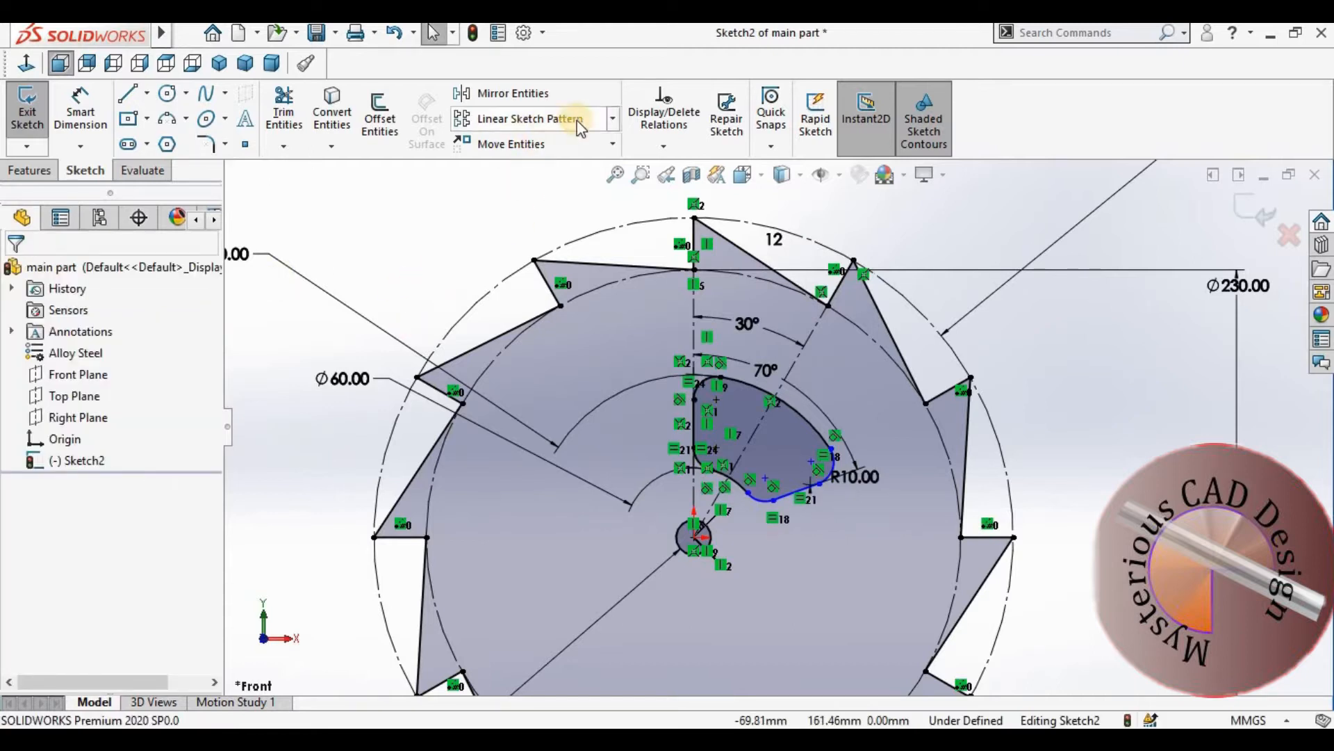
Step: Circular-pattern the rounded window profile about the origin with 4 equally spaced instances over 360°
click(616, 117)
click(546, 156)
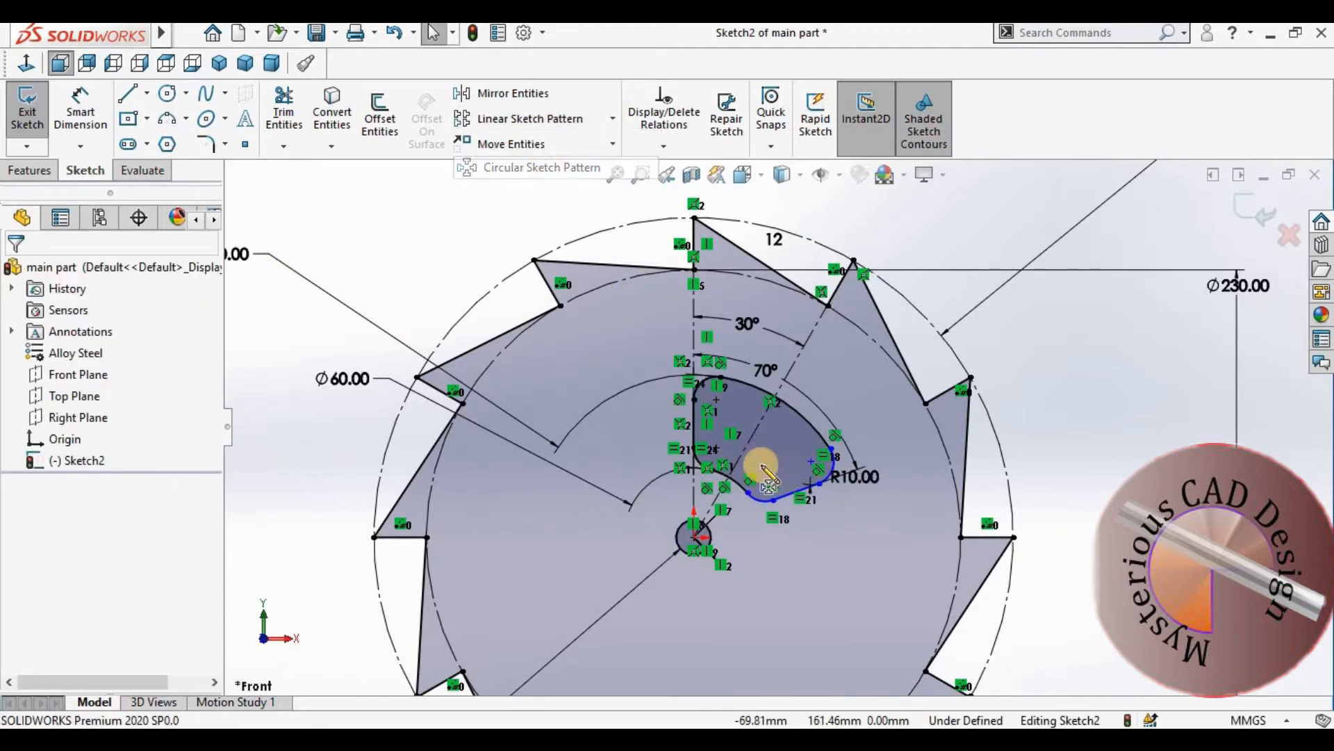
click(783, 466)
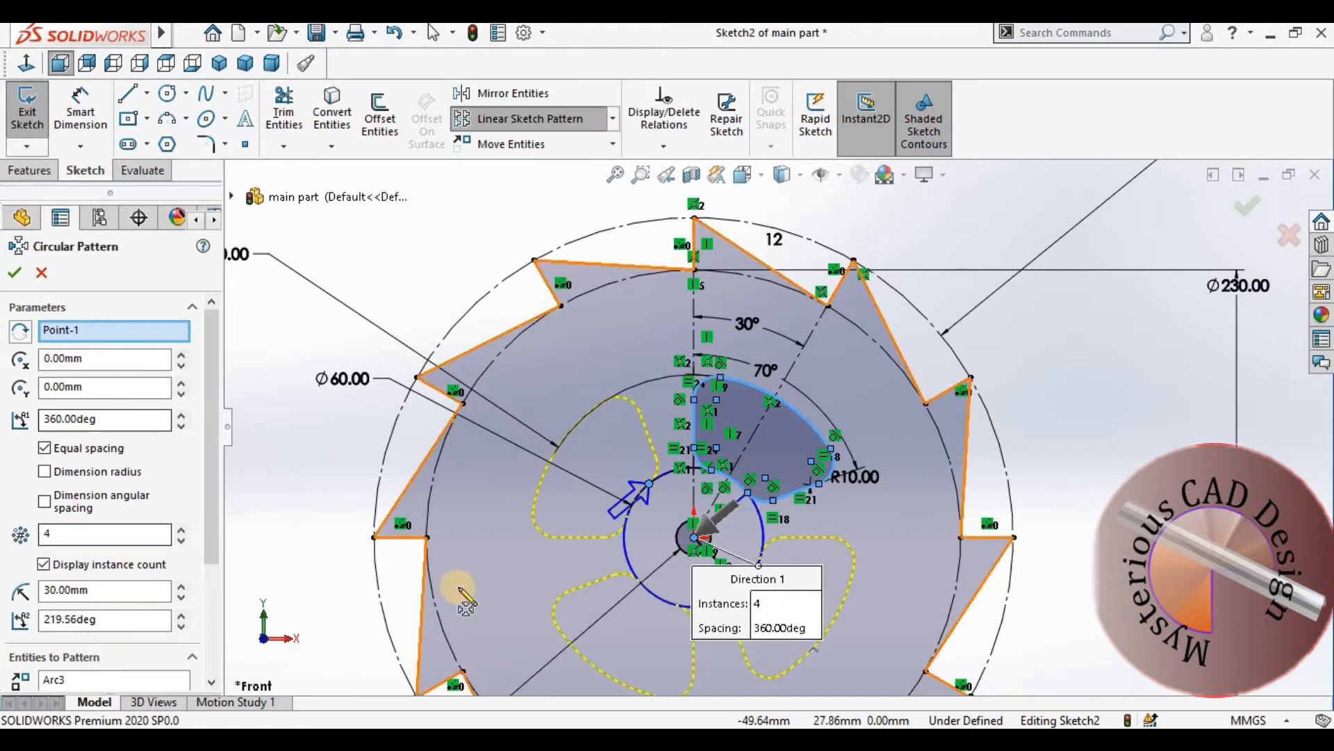
key(Return)
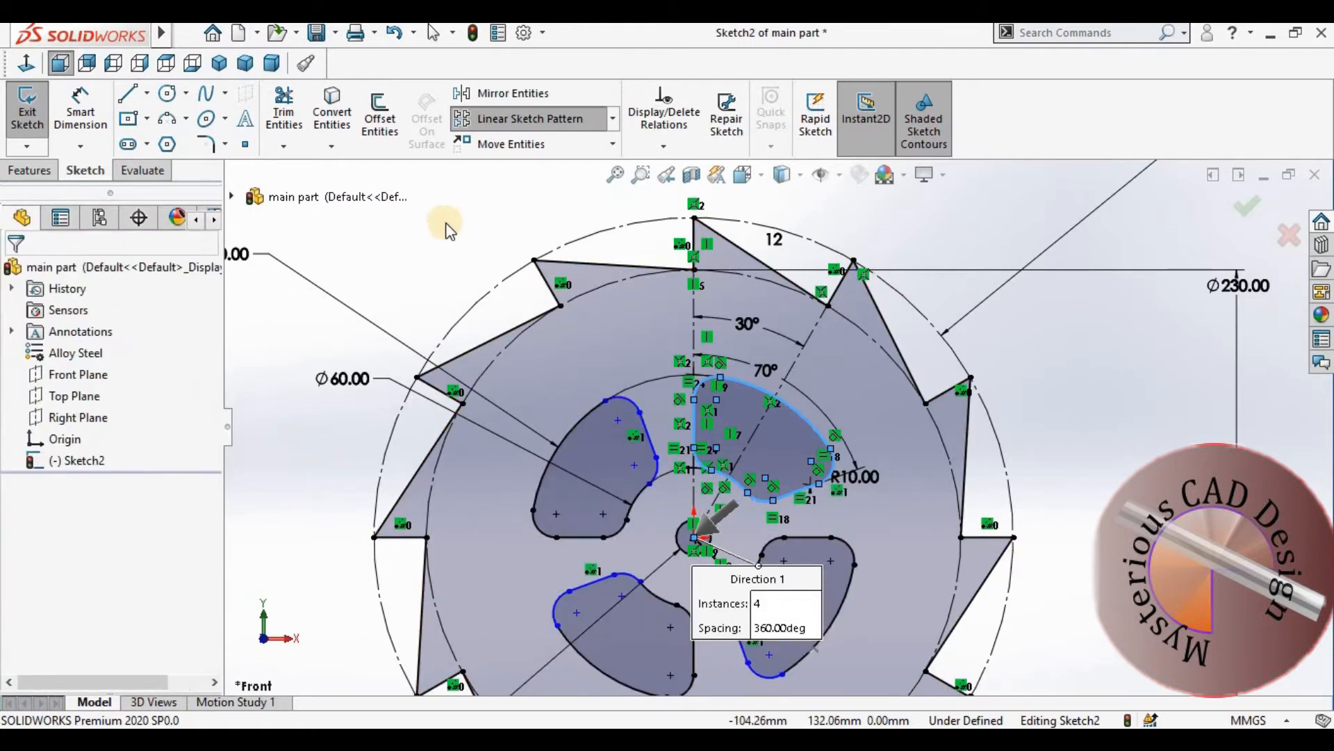
Step: Extrude the toothed wheel profile 12 mm with the Mid Plane end condition
click(29, 173)
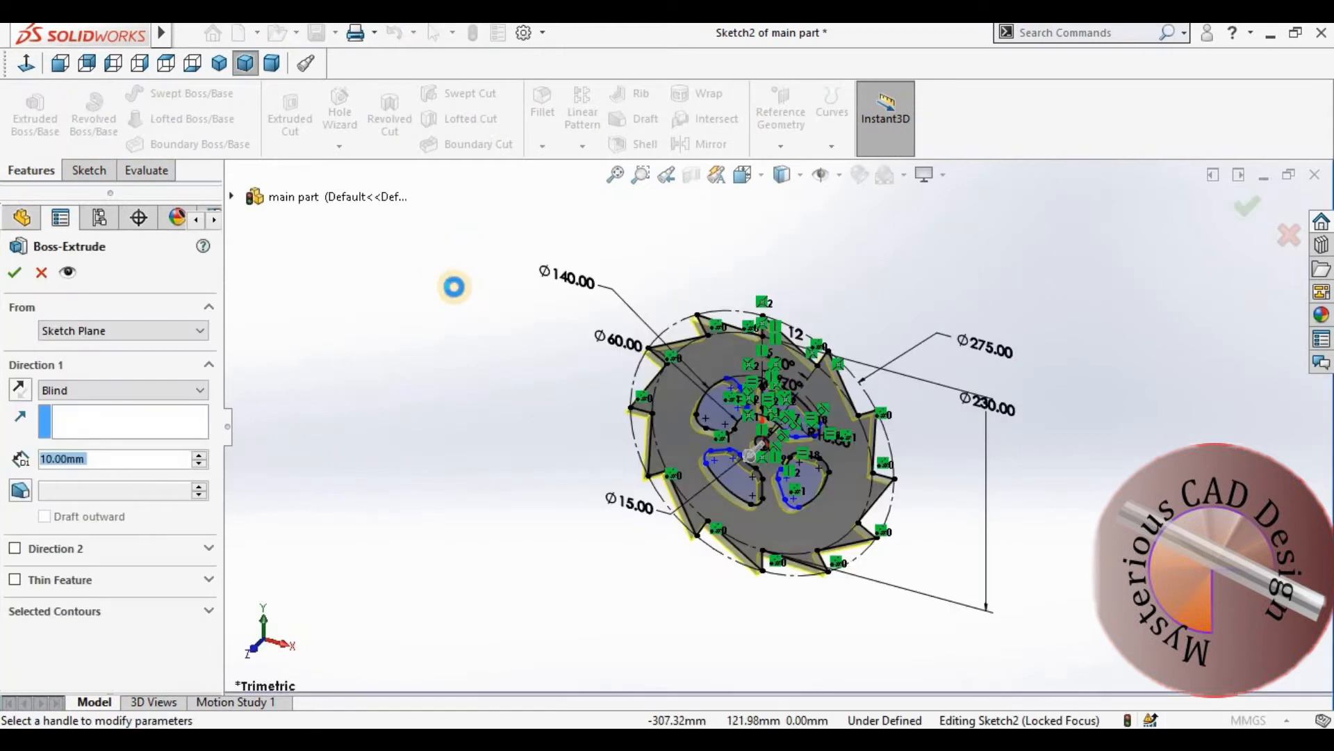
text(12)
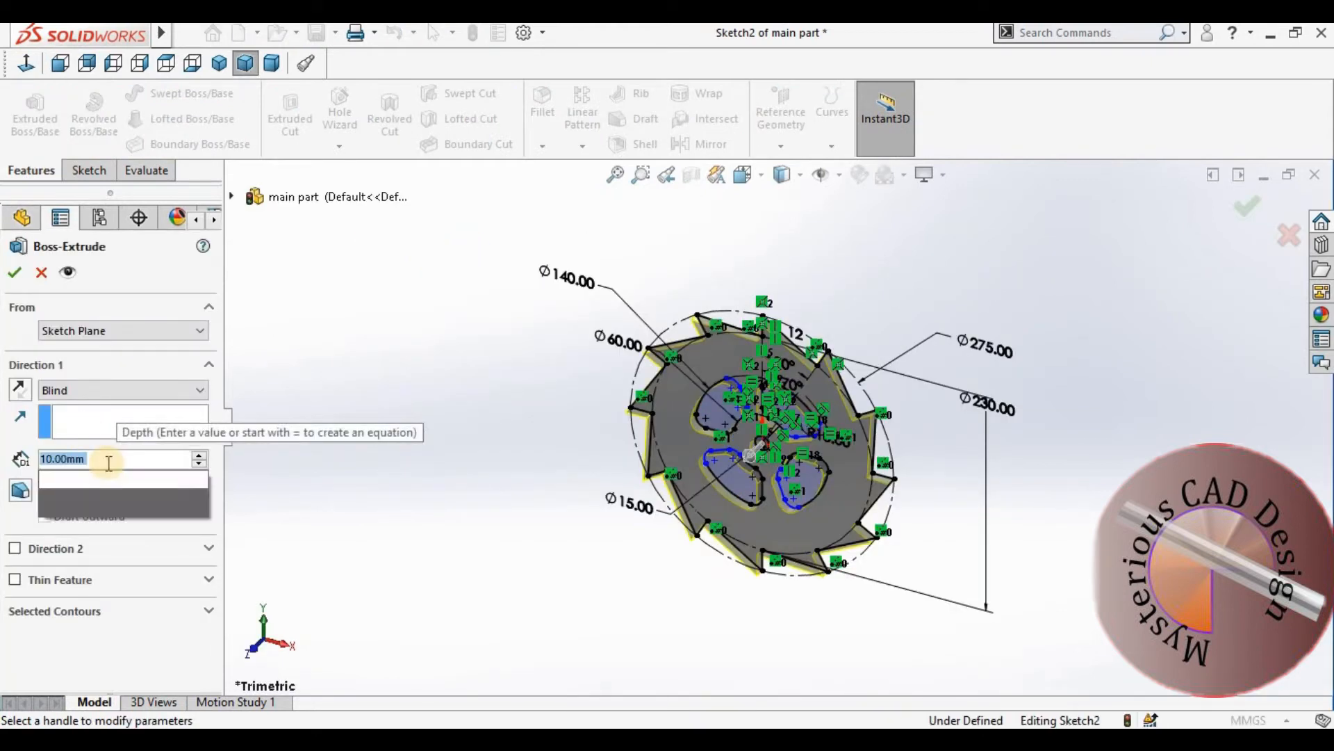
key(Return)
click(128, 390)
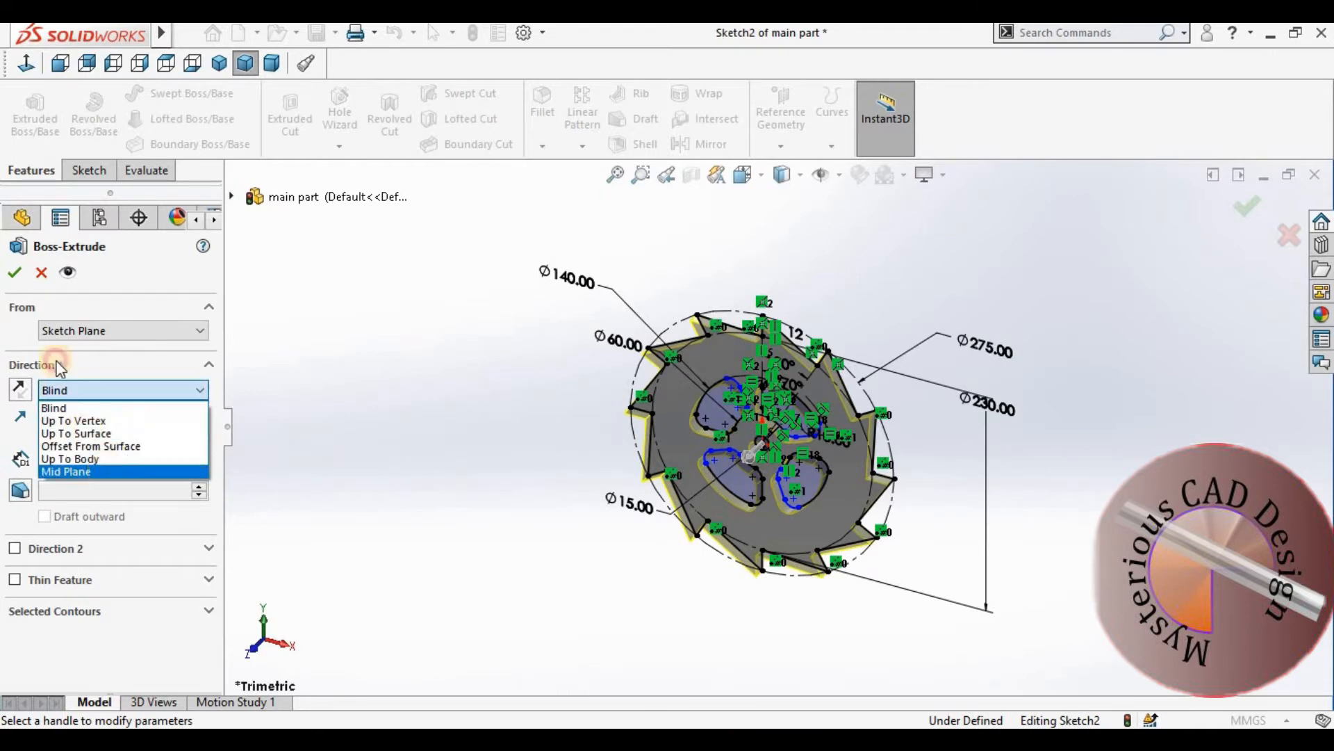
click(76, 468)
key(Return)
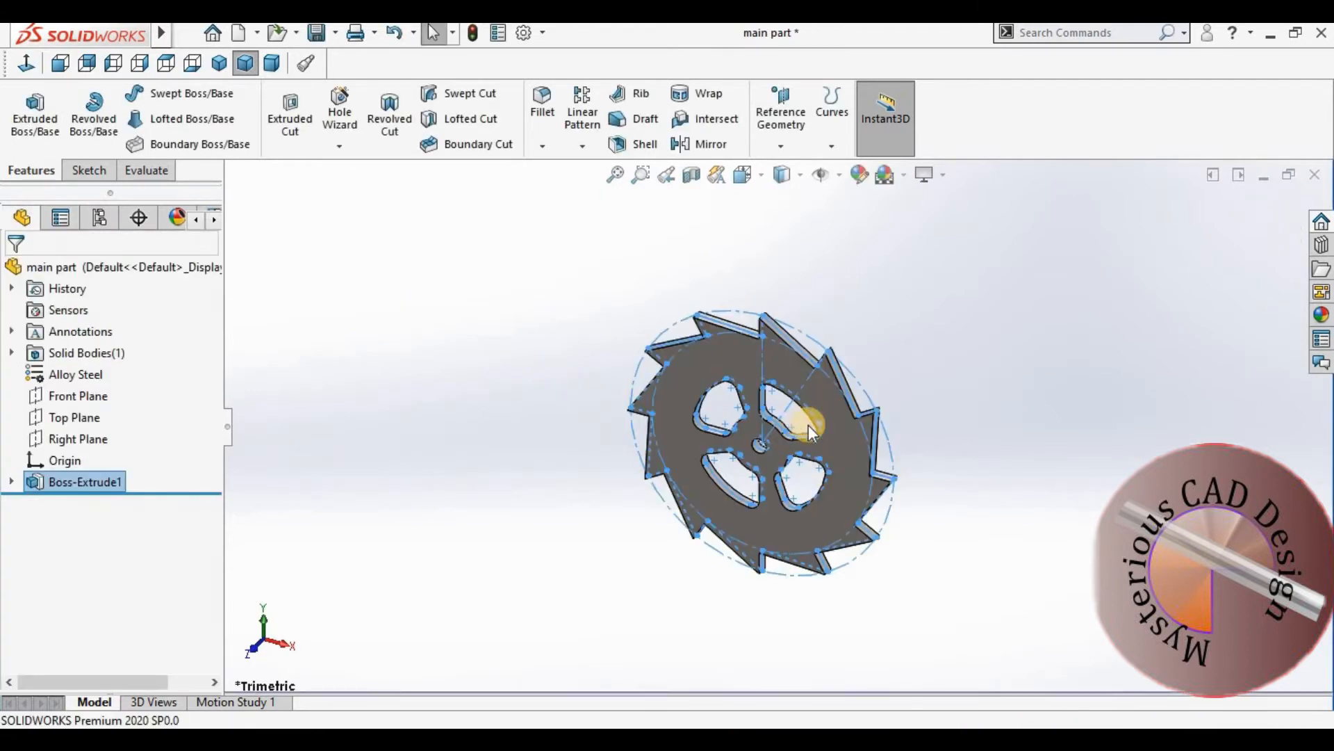
Step: Sketch two concentric circles, about 206.5 mm and 45 mm in diameter, centered on the origin of the wheel's front face
click(837, 445)
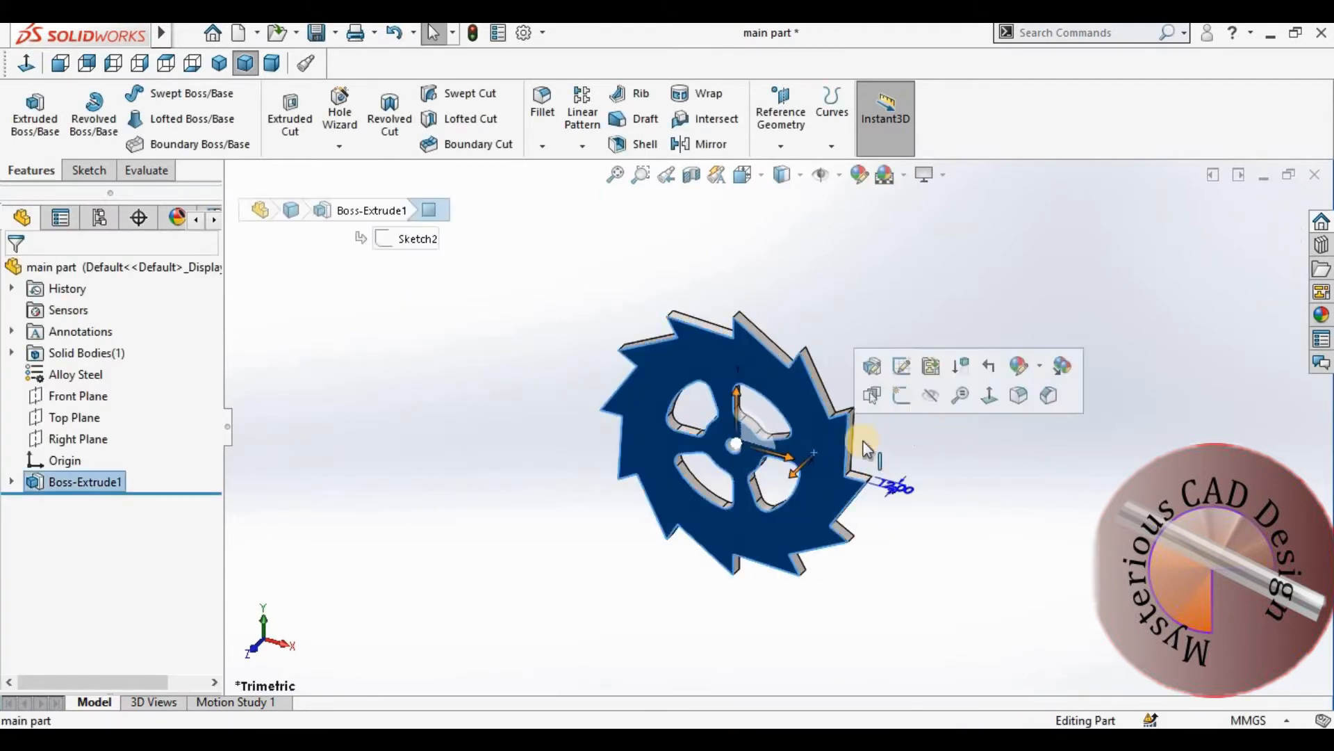
click(985, 399)
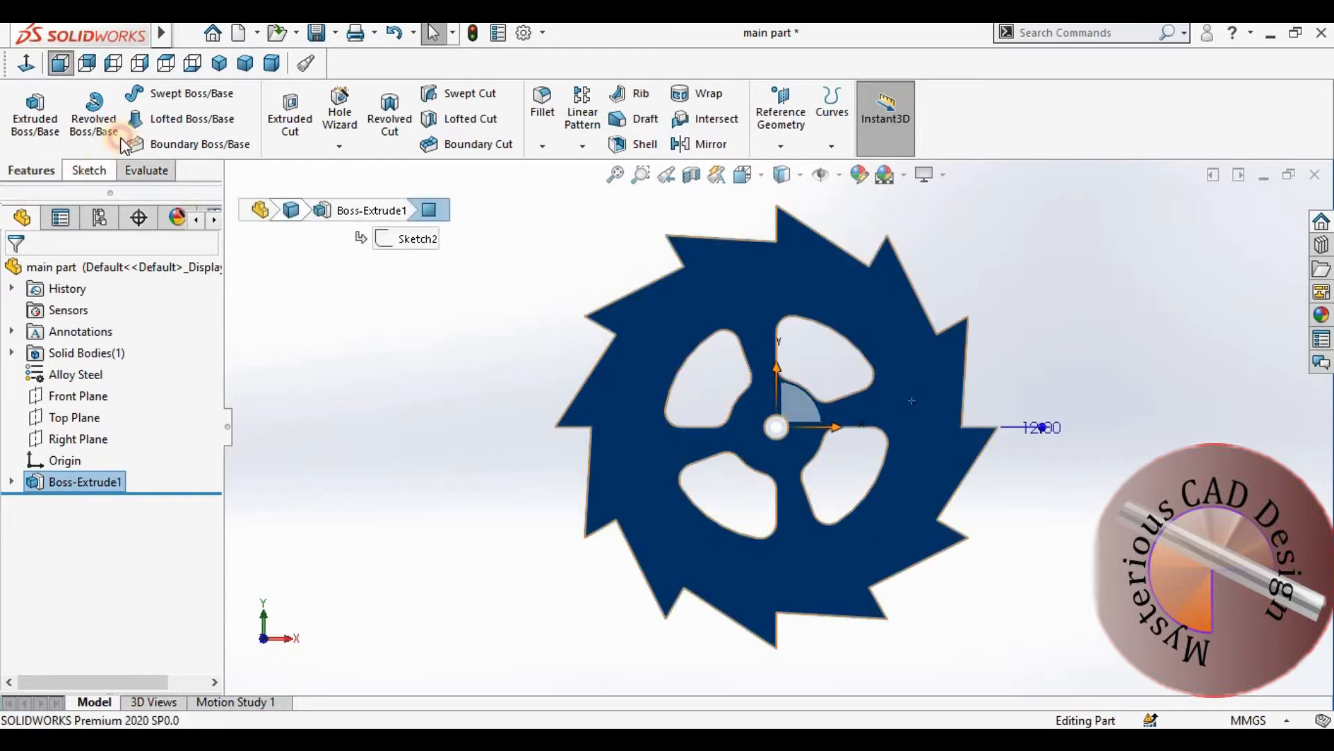
click(88, 170)
click(167, 93)
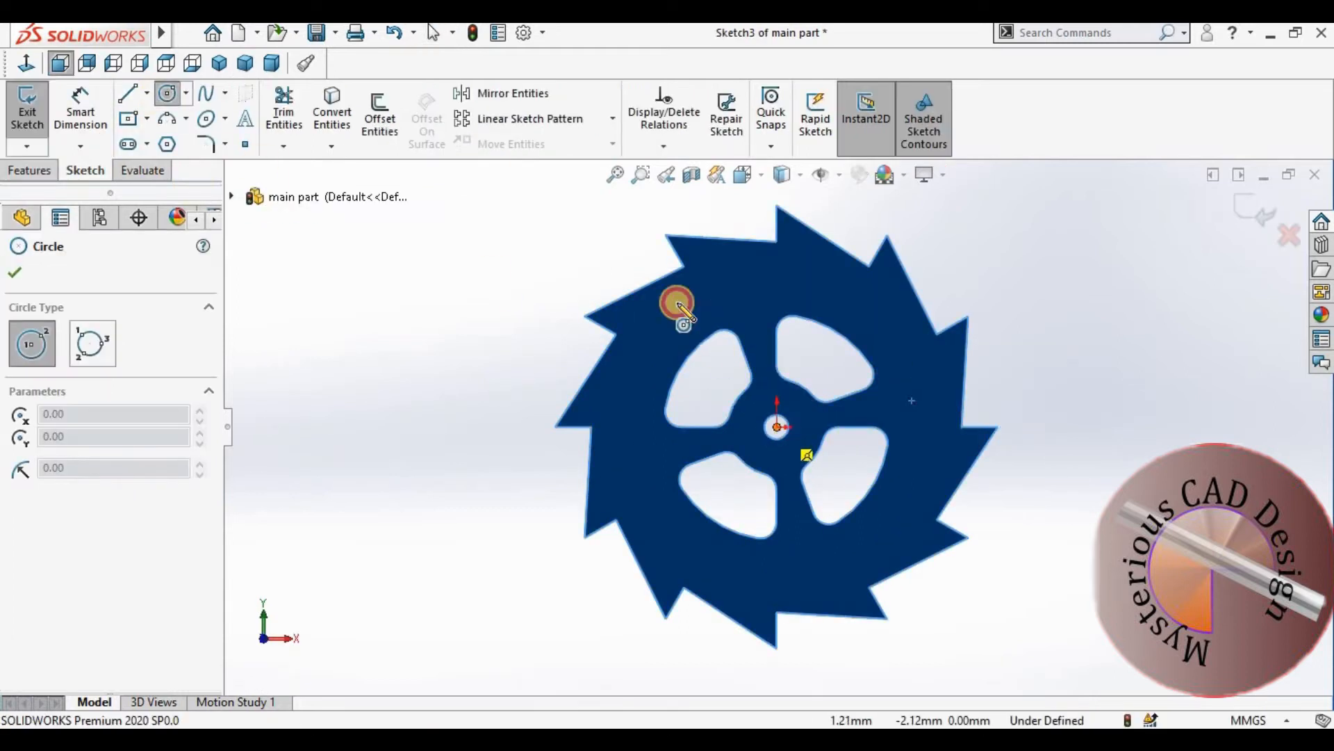
click(675, 302)
click(777, 426)
click(756, 397)
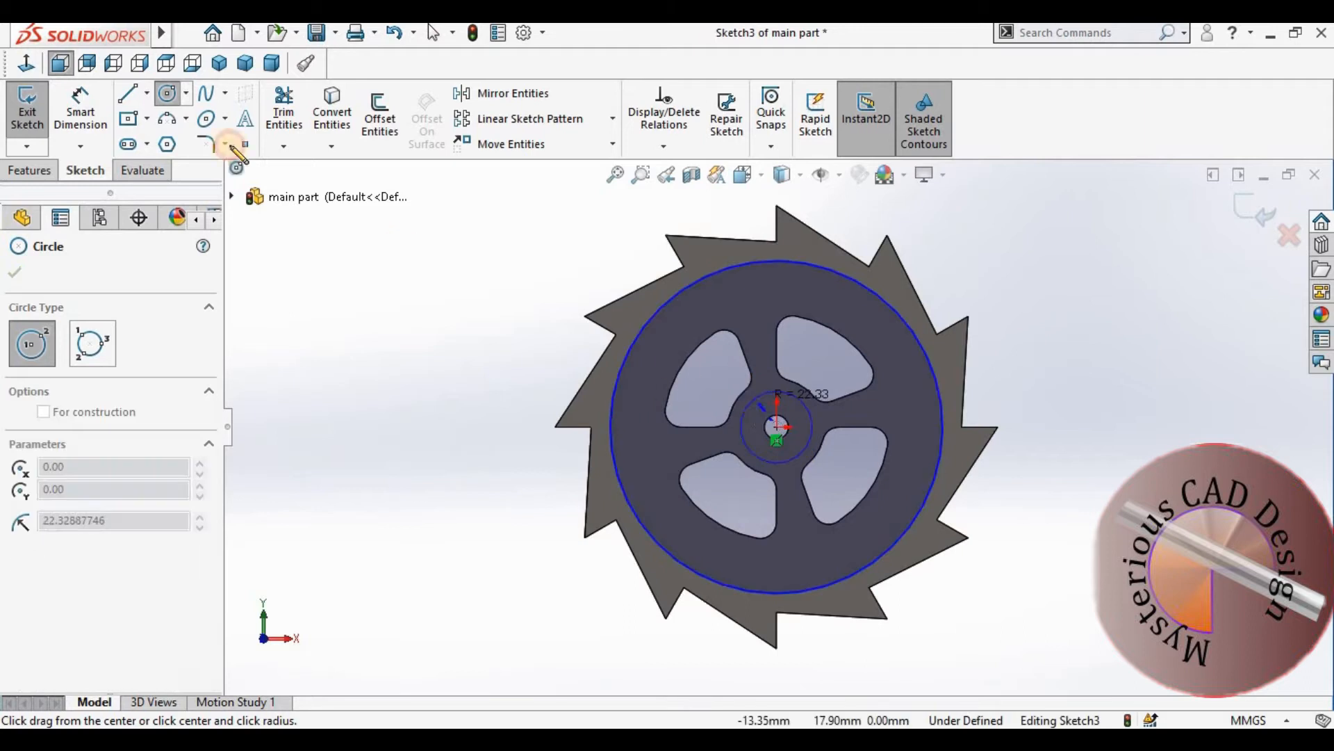
Step: Dimension the outer circle's diameter to 160 mm and the inner circle's to 50 mm
click(103, 99)
click(867, 286)
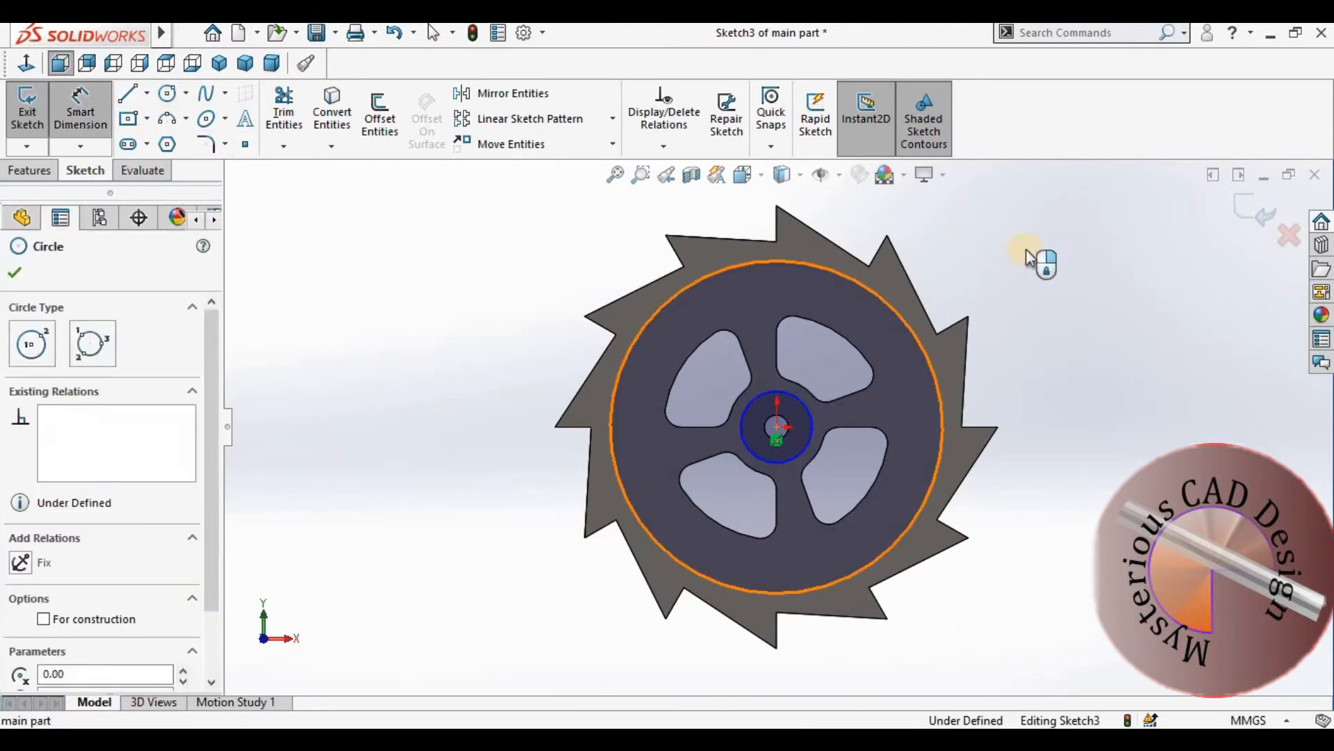
click(1028, 248)
text(15)
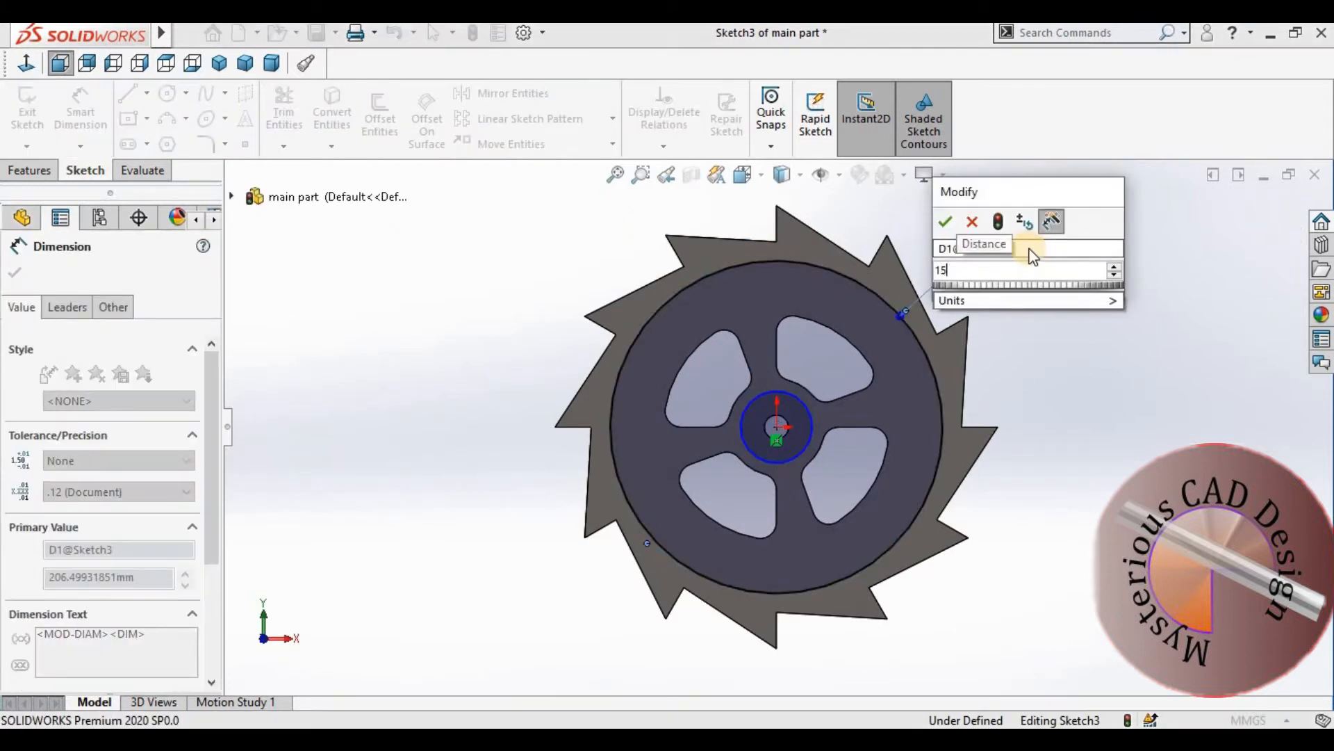
key(Return)
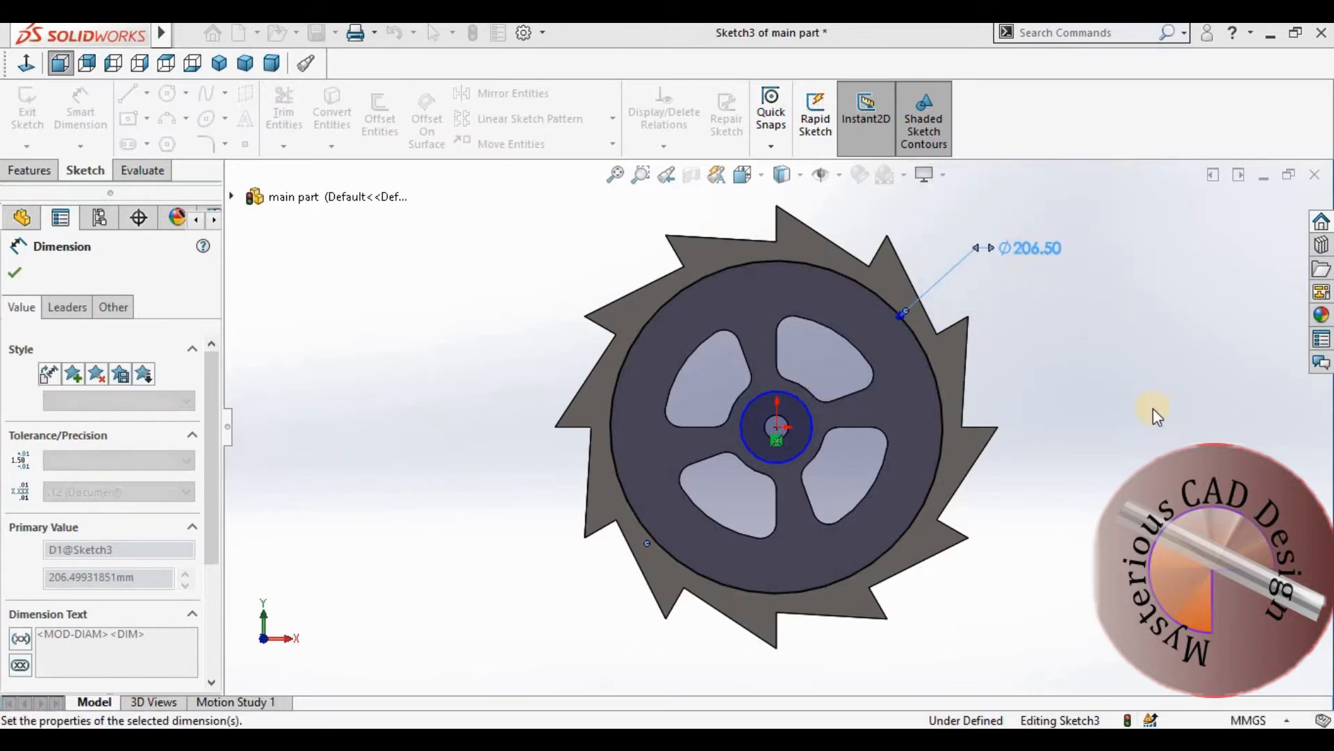
click(807, 410)
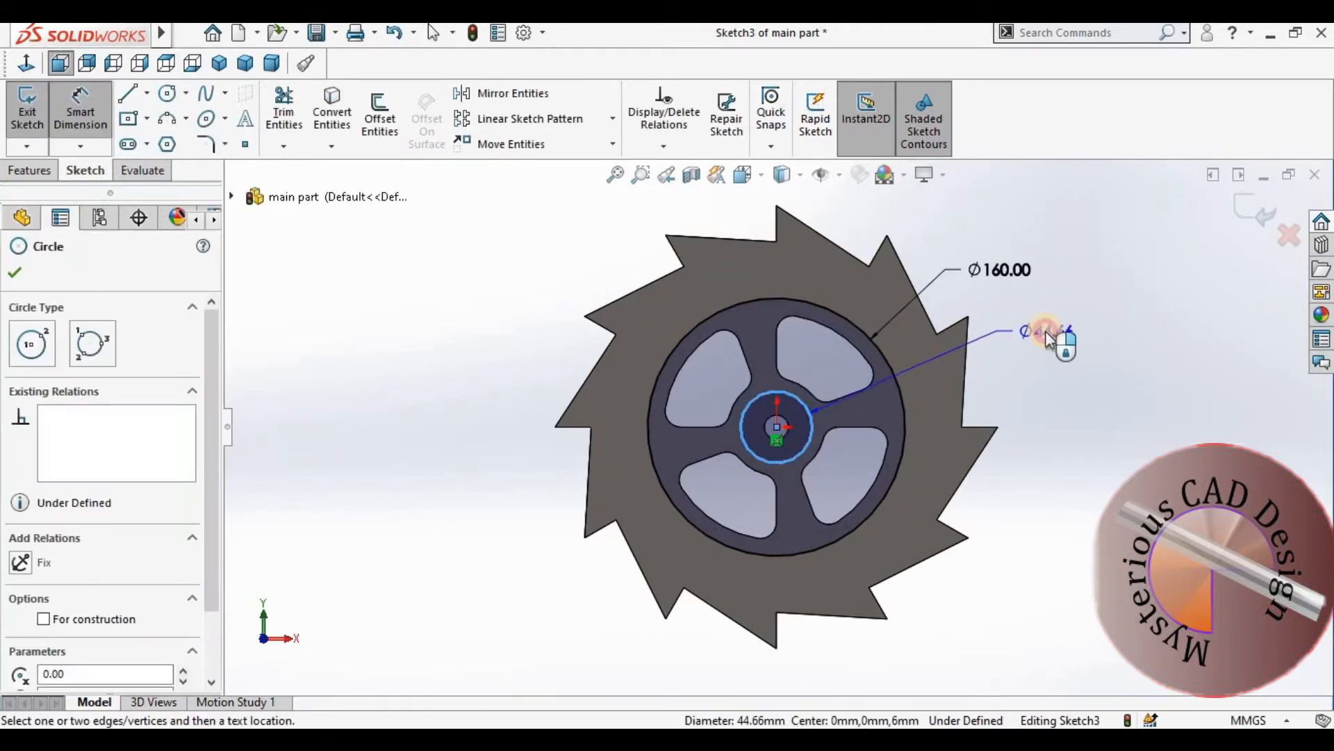
click(1046, 331)
key(Return)
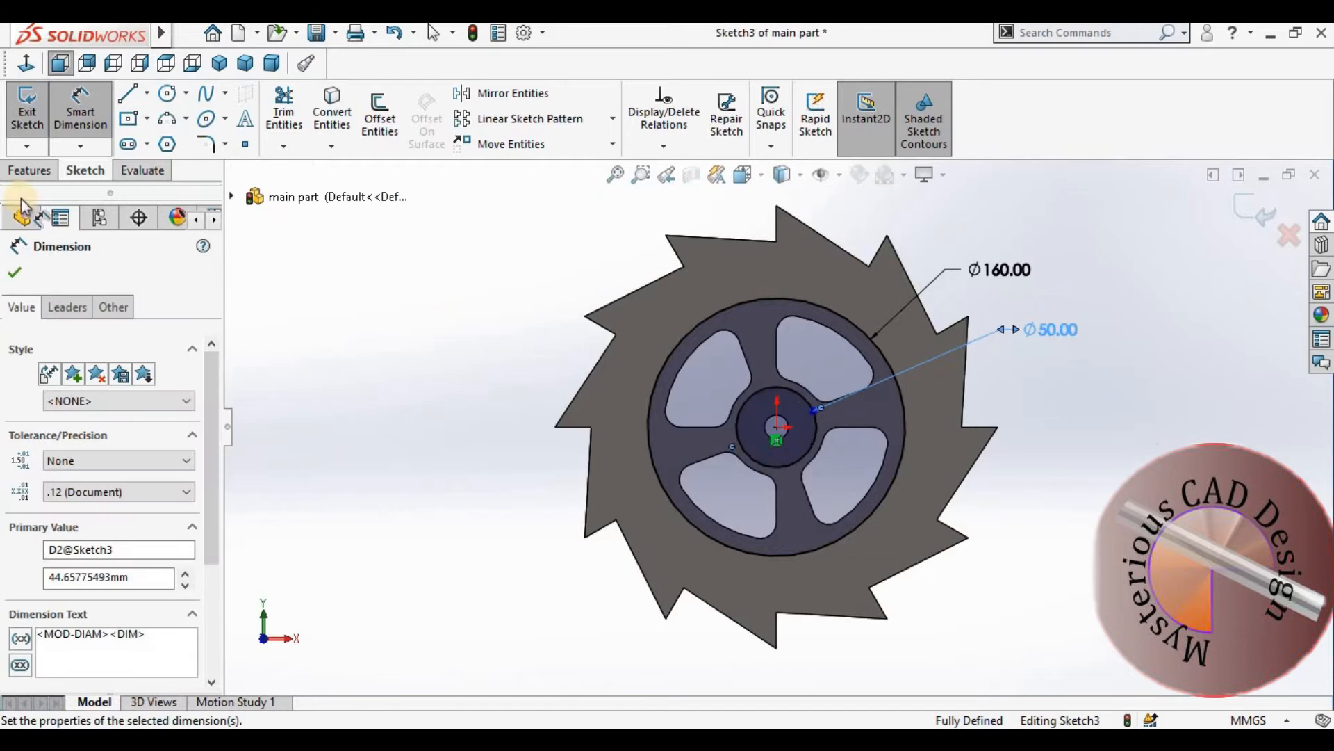
click(15, 272)
click(28, 171)
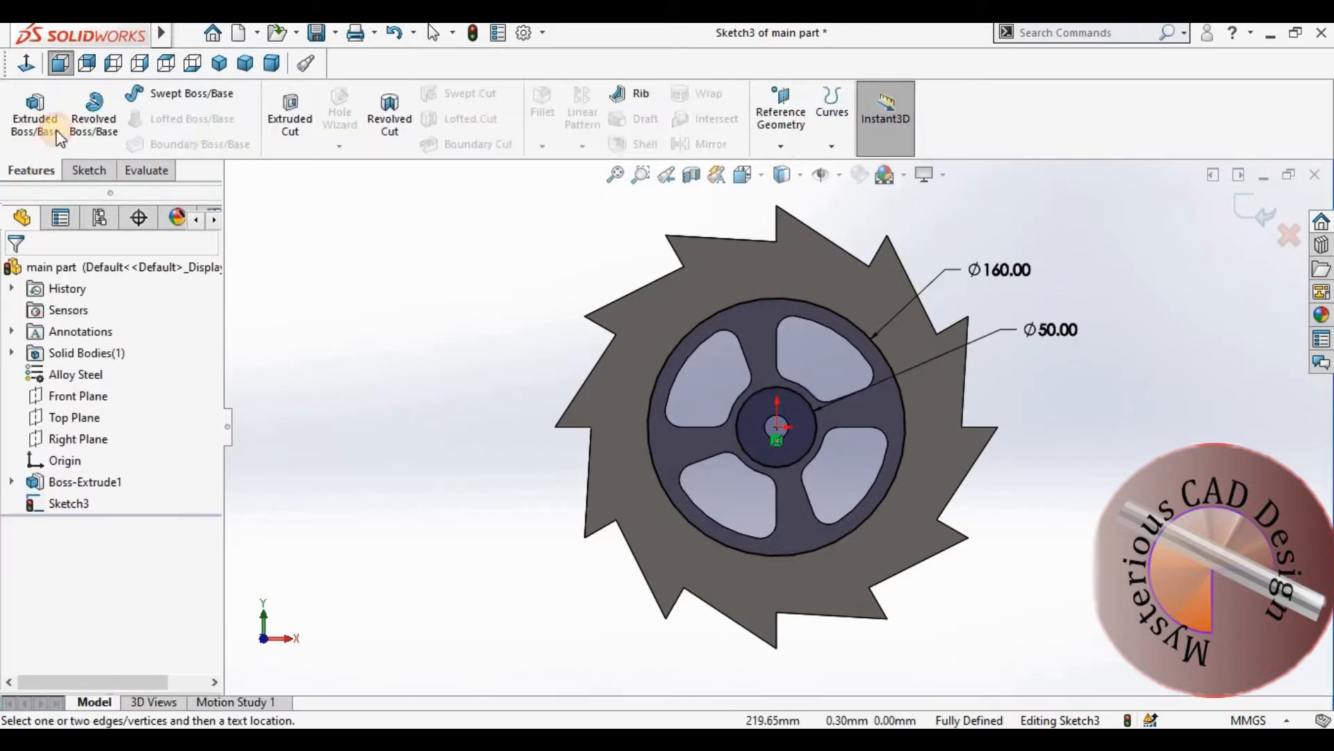
Step: Cut-extrude the ring between the 160 mm and 50 mm circles 3 mm deep into the wheel's front face
click(296, 127)
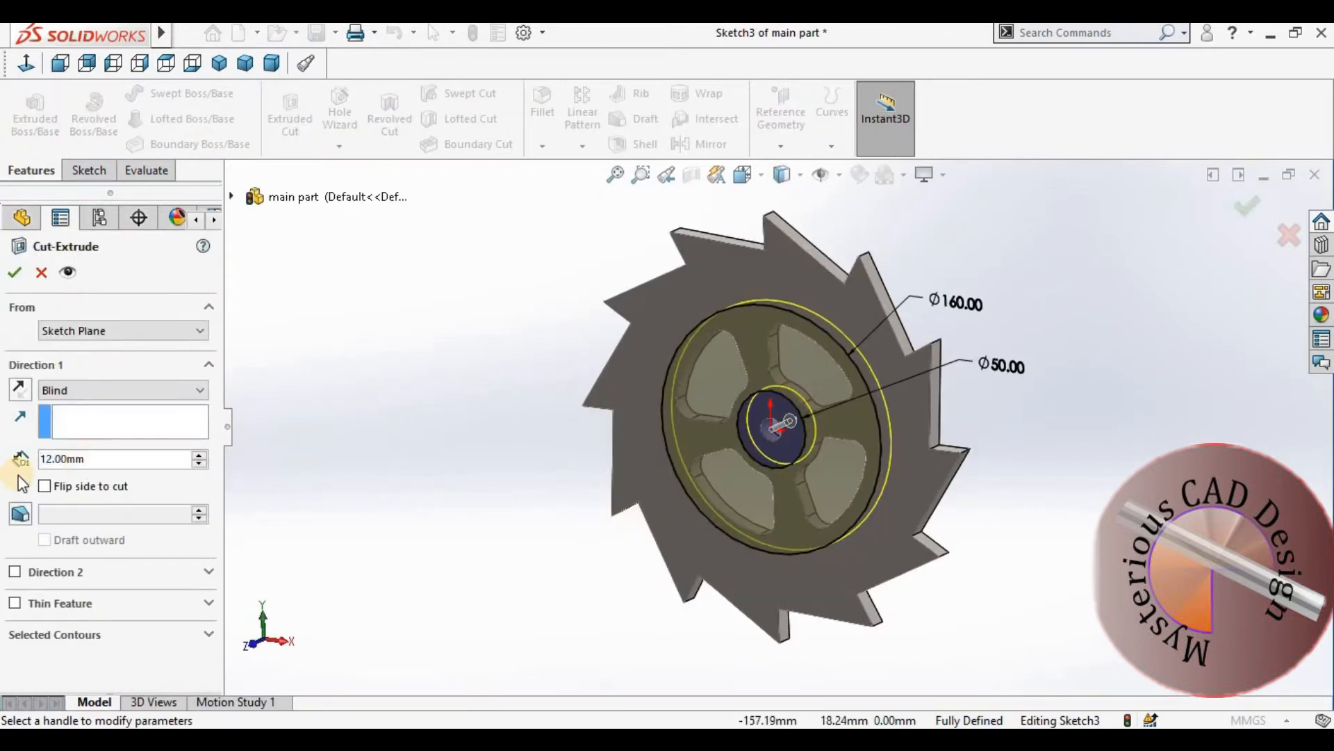
text(3)
key(Return)
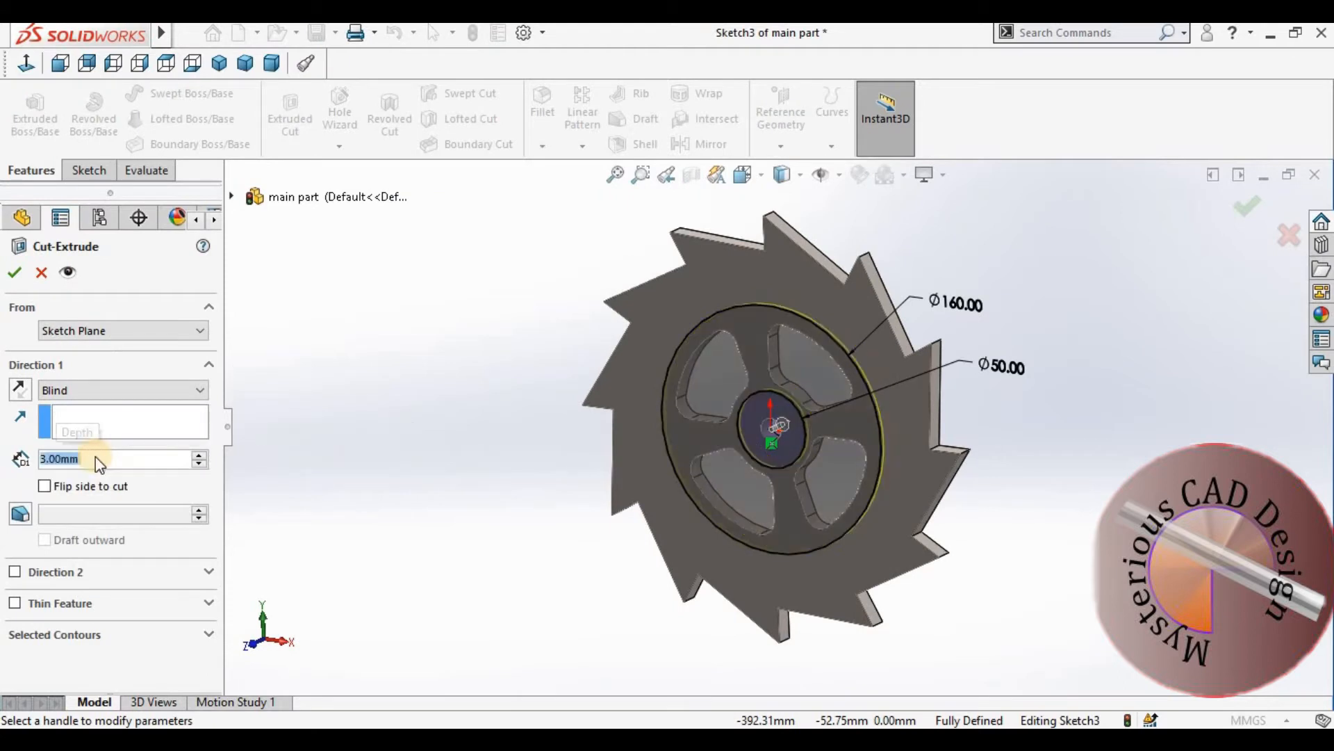
click(15, 275)
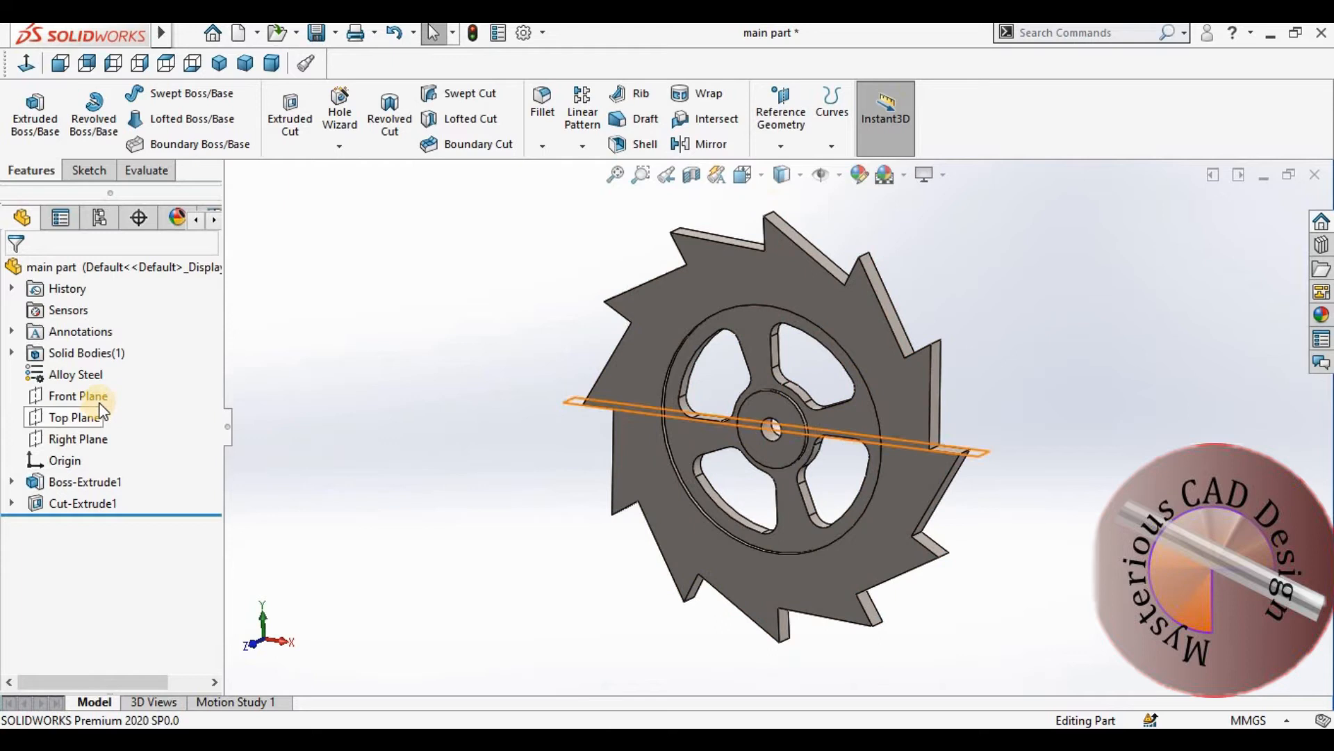
Step: Mirror the ring-shaped recess cut about the Front Plane to the wheel's other side
click(73, 395)
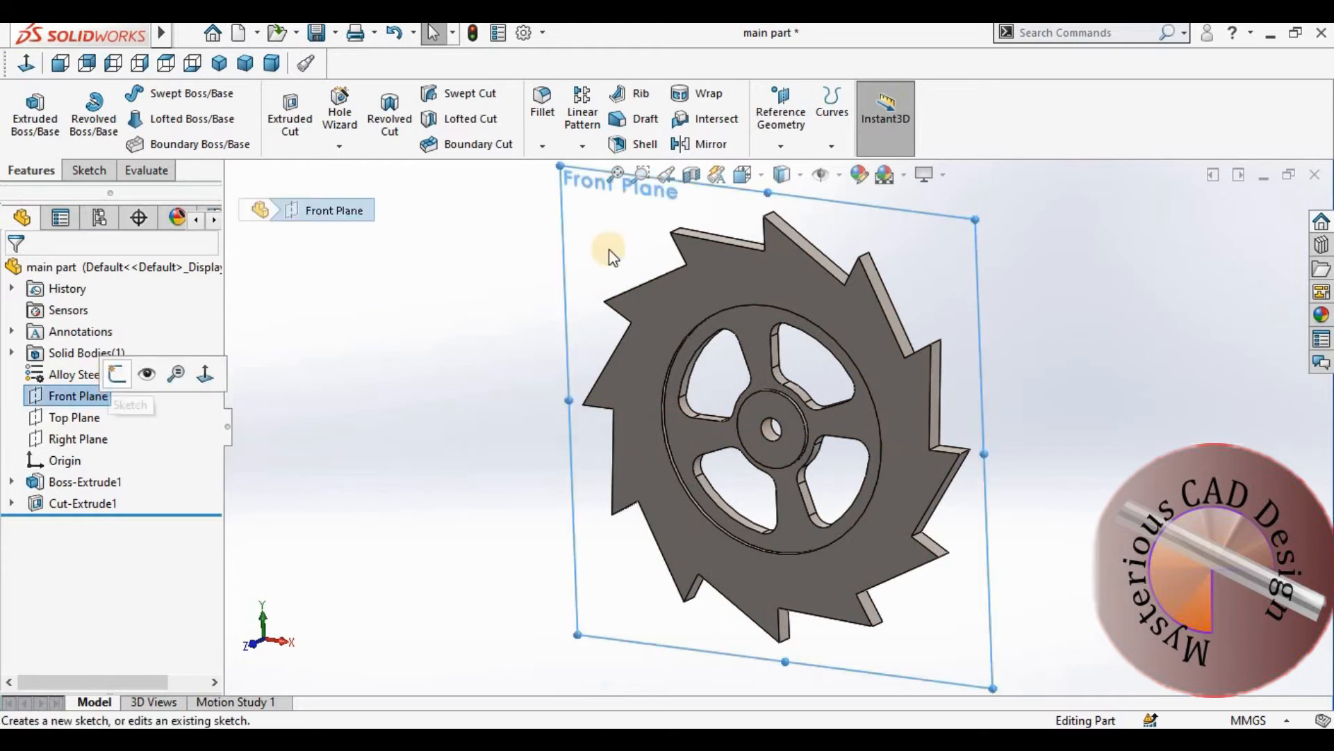
click(716, 146)
click(758, 335)
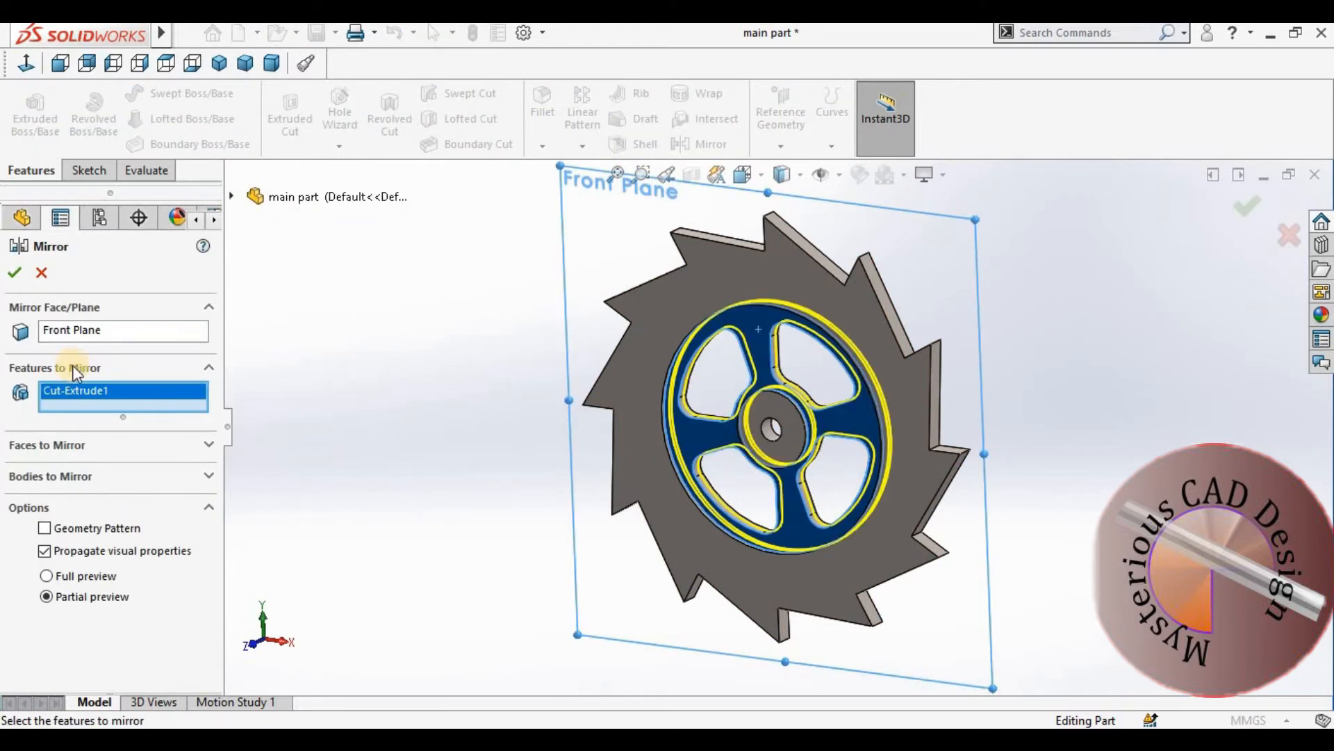
click(15, 275)
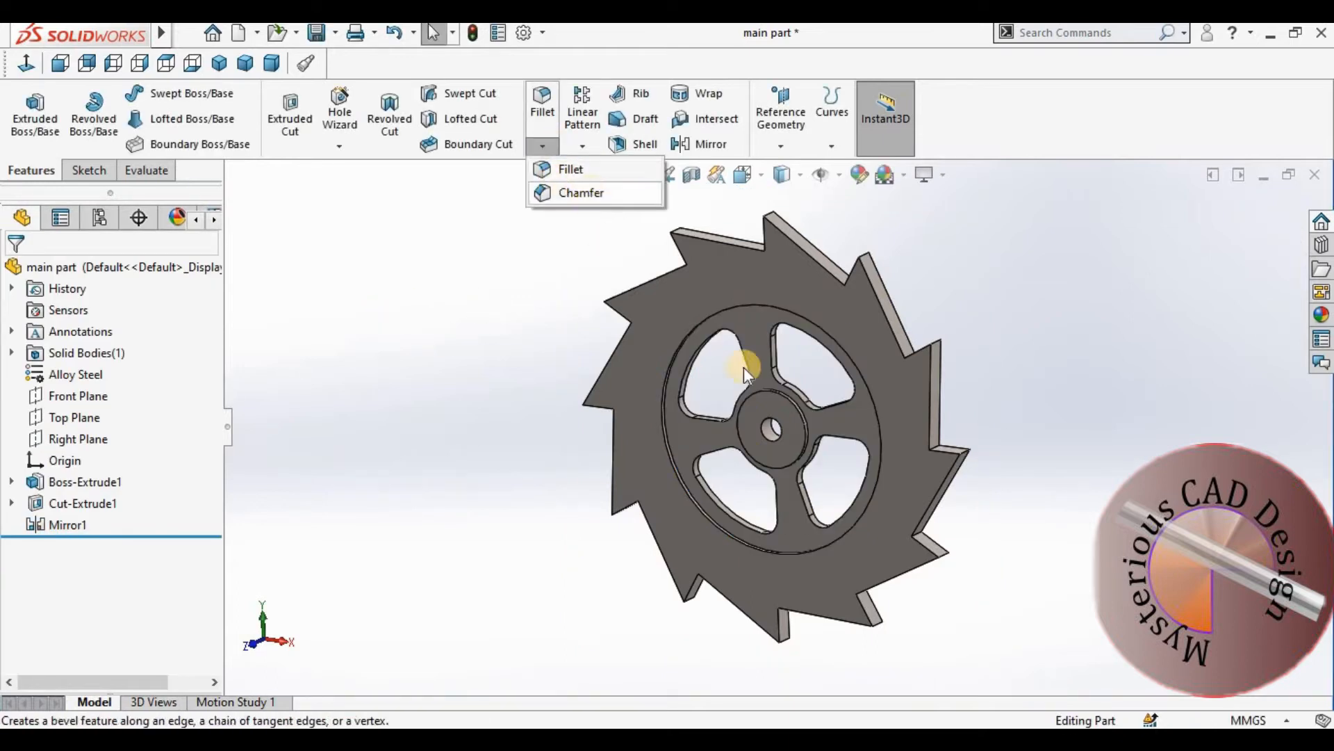
Step: Chamfer the inner and outer circular edges of the recesses on both sides of the wheel by 3 mm at 45°
scroll(677, 434, down, 5)
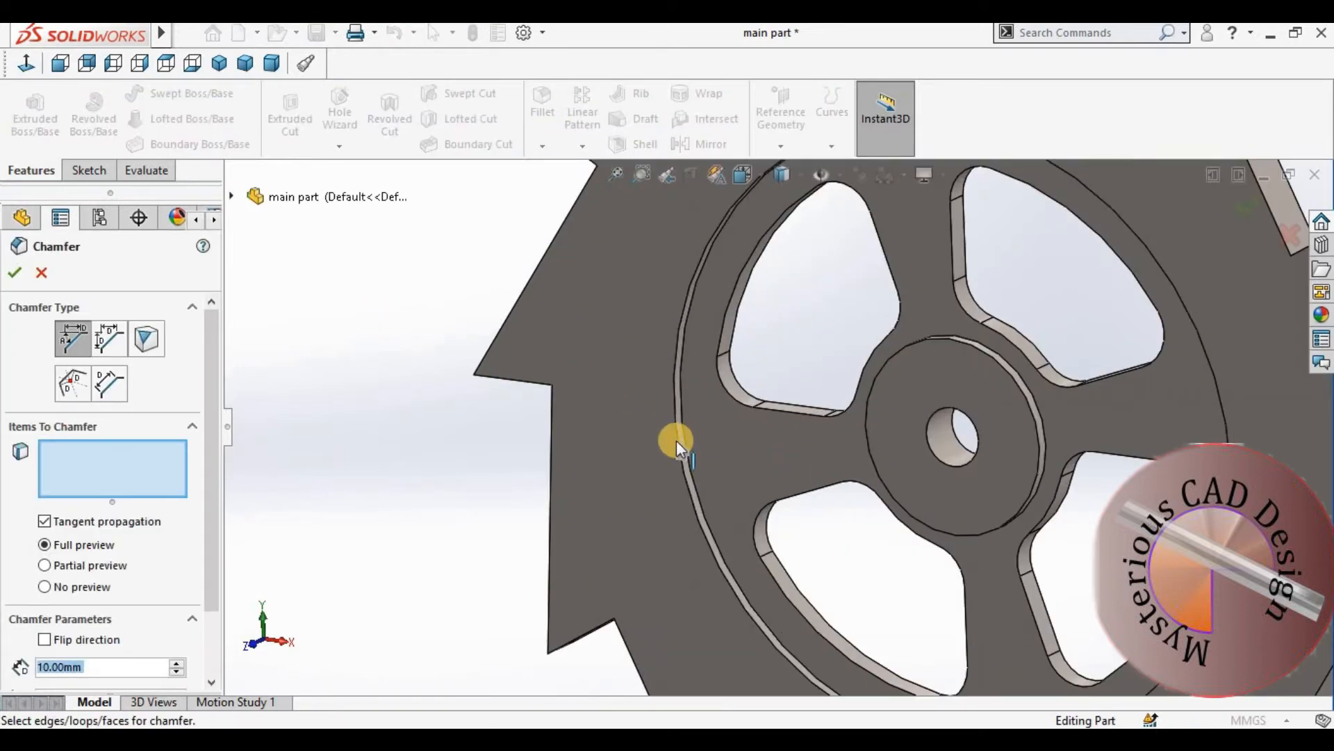
click(878, 461)
click(873, 461)
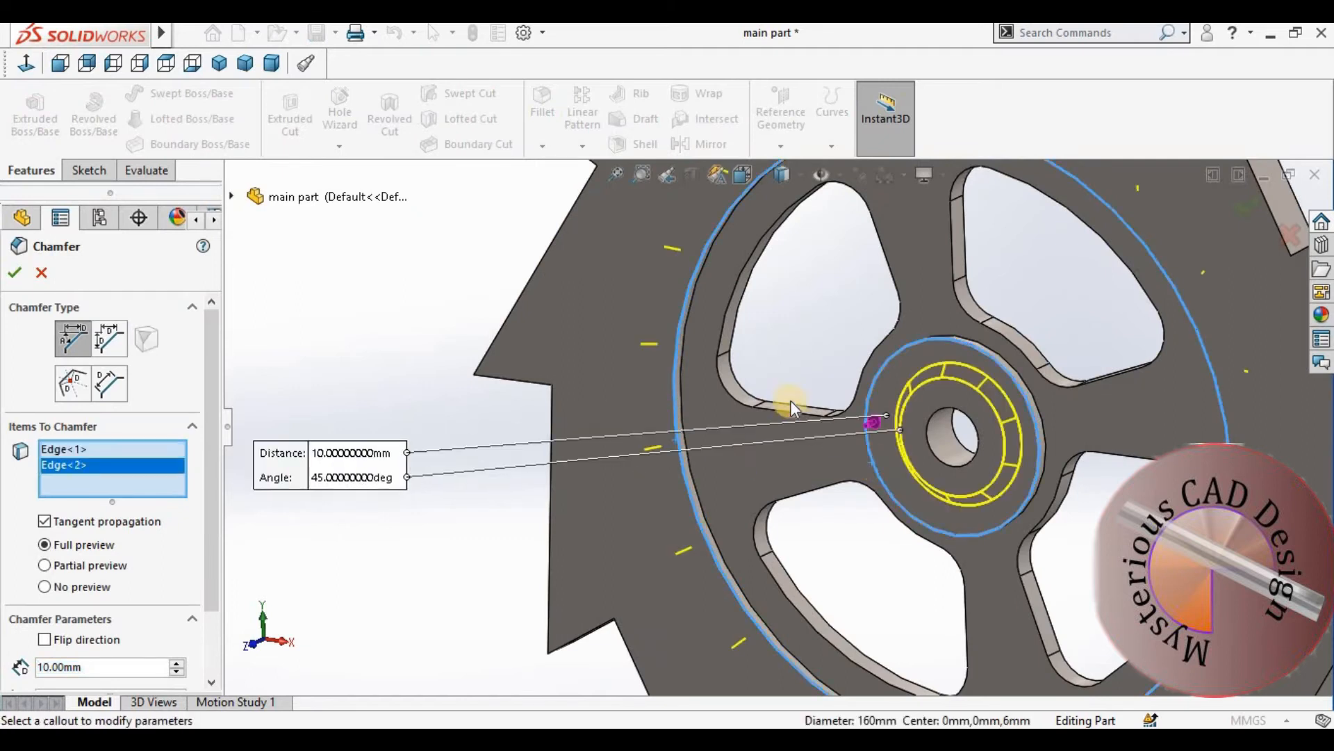
middle_drag(655, 445, 804, 378)
click(776, 397)
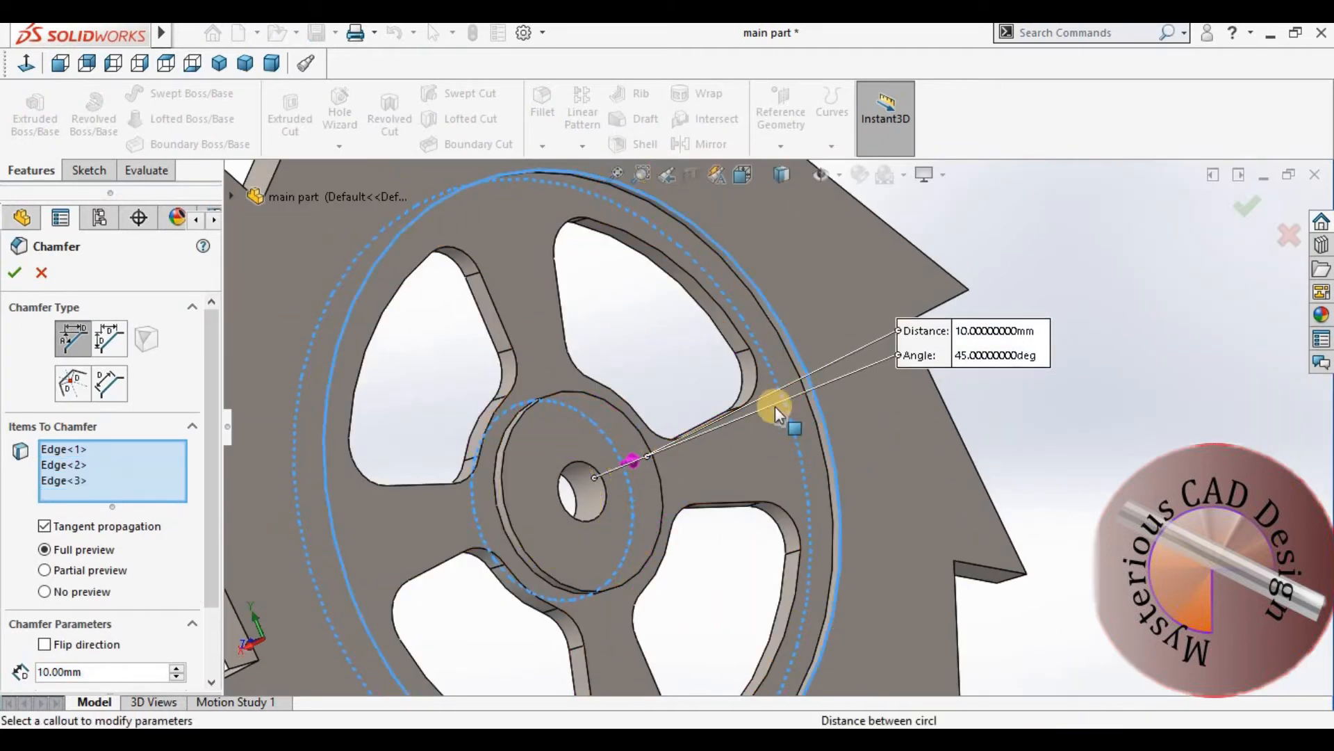
click(523, 430)
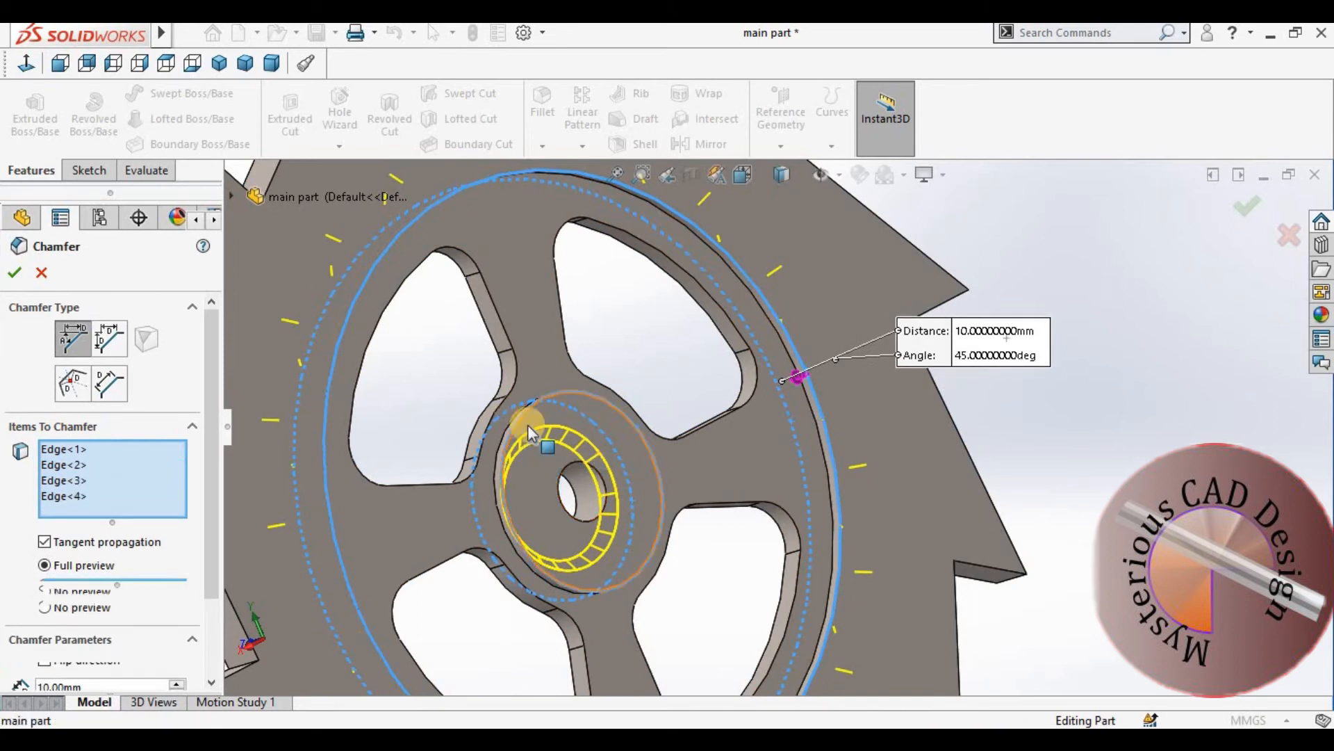
scroll(211, 566, down, 3)
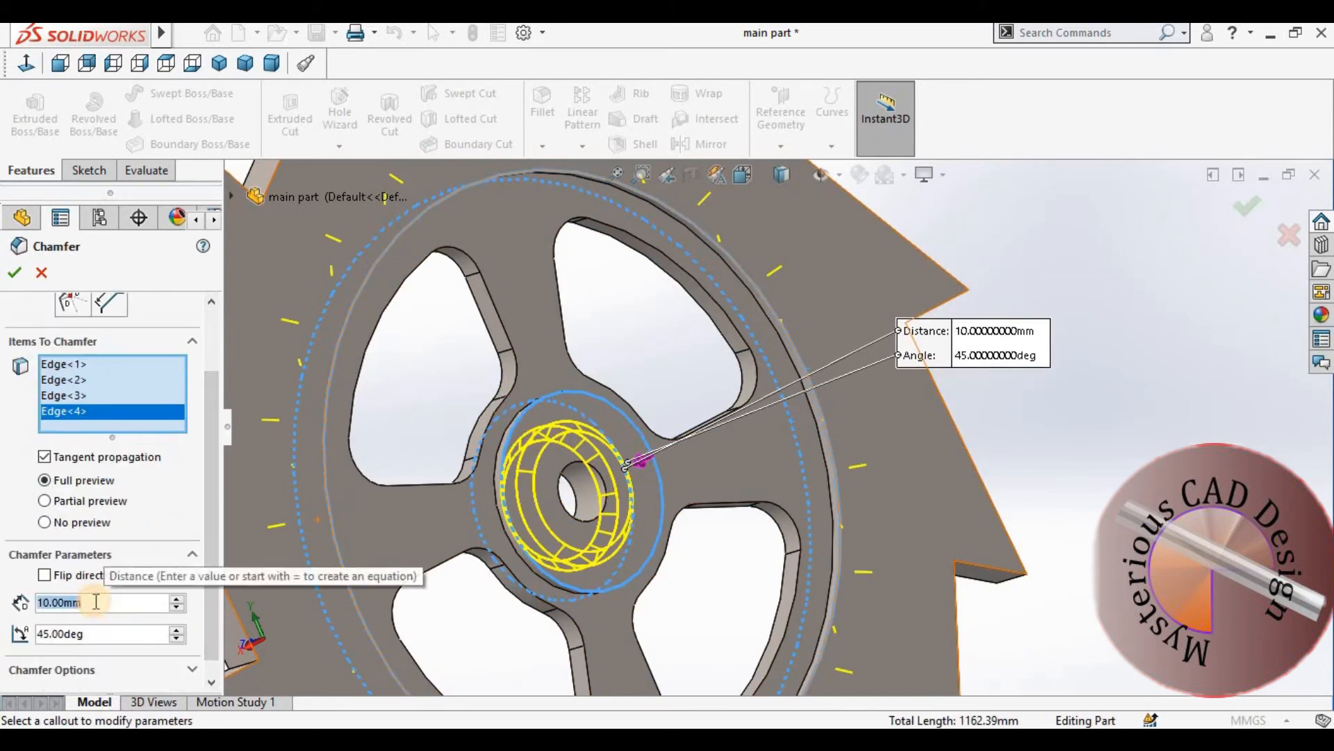
text(3)
key(Return)
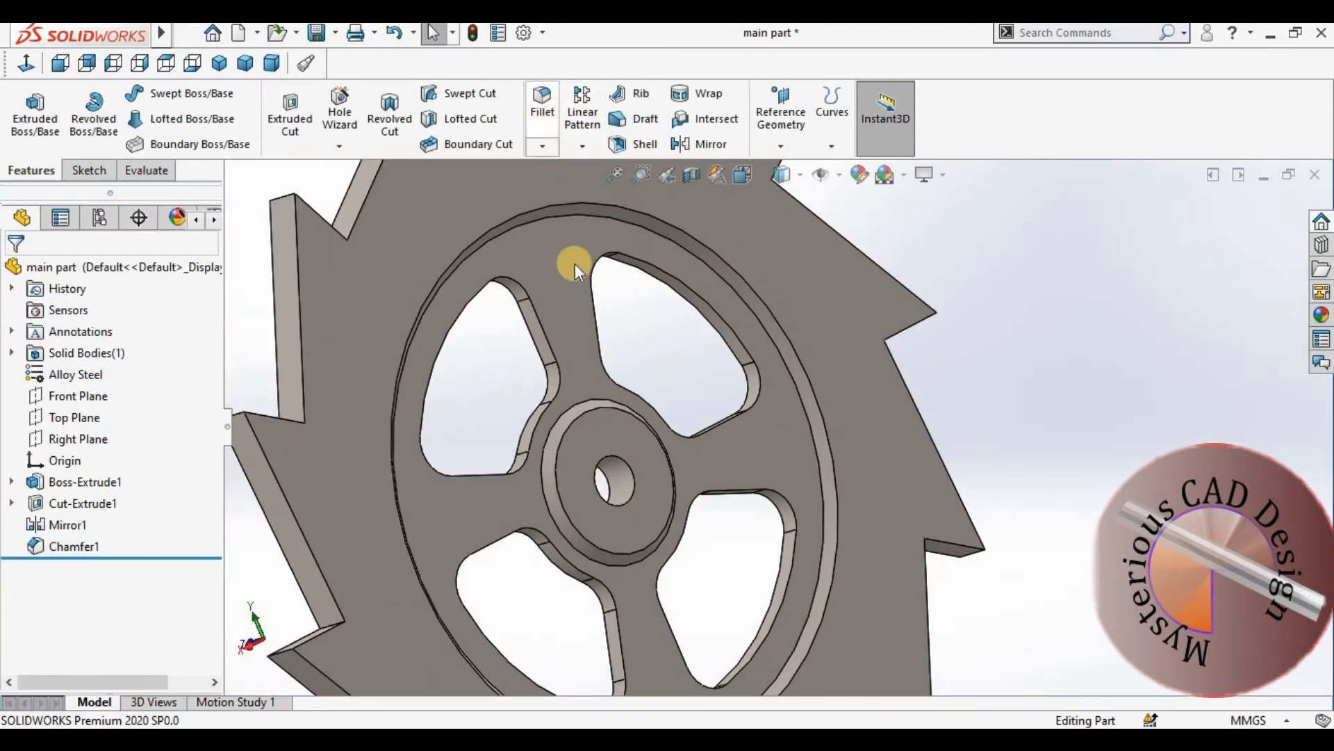
Step: Fillet the edges of all four window openings on both sides of the wheel with a 2 mm radius
click(597, 327)
click(549, 350)
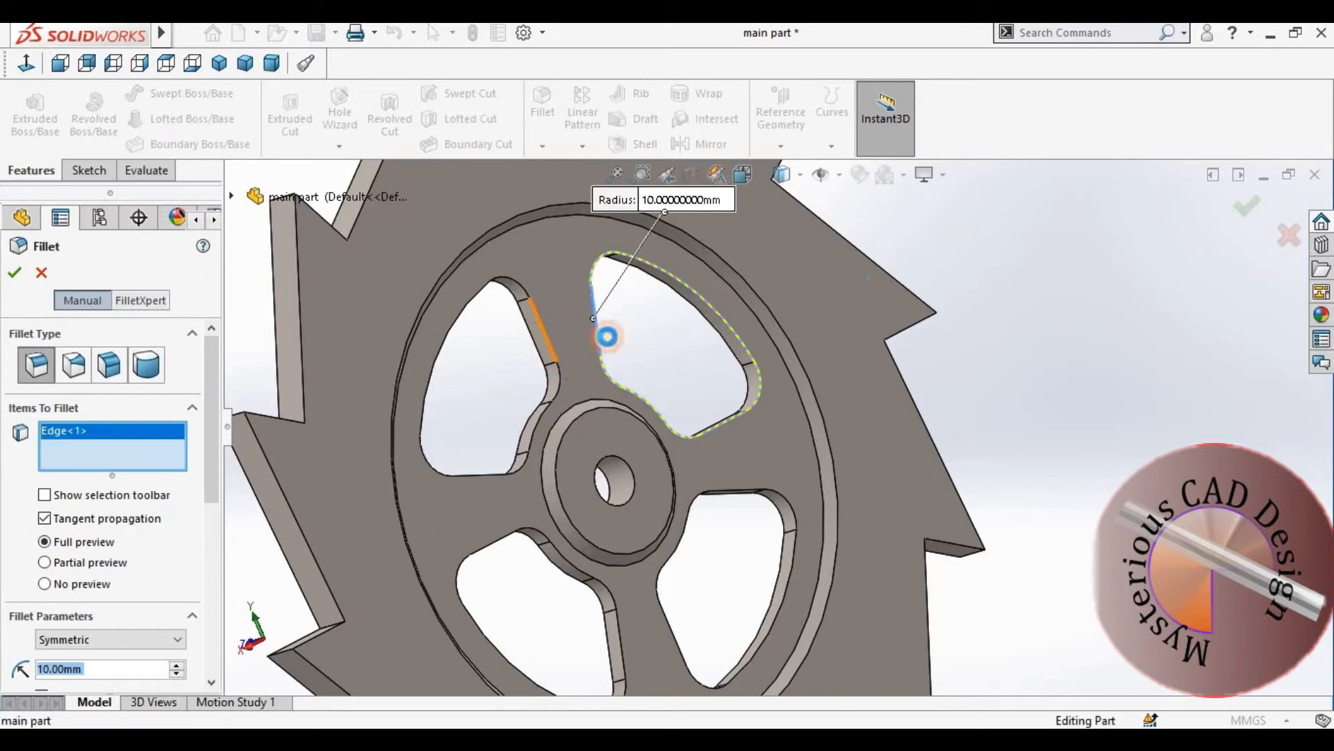
click(611, 416)
click(783, 516)
click(786, 498)
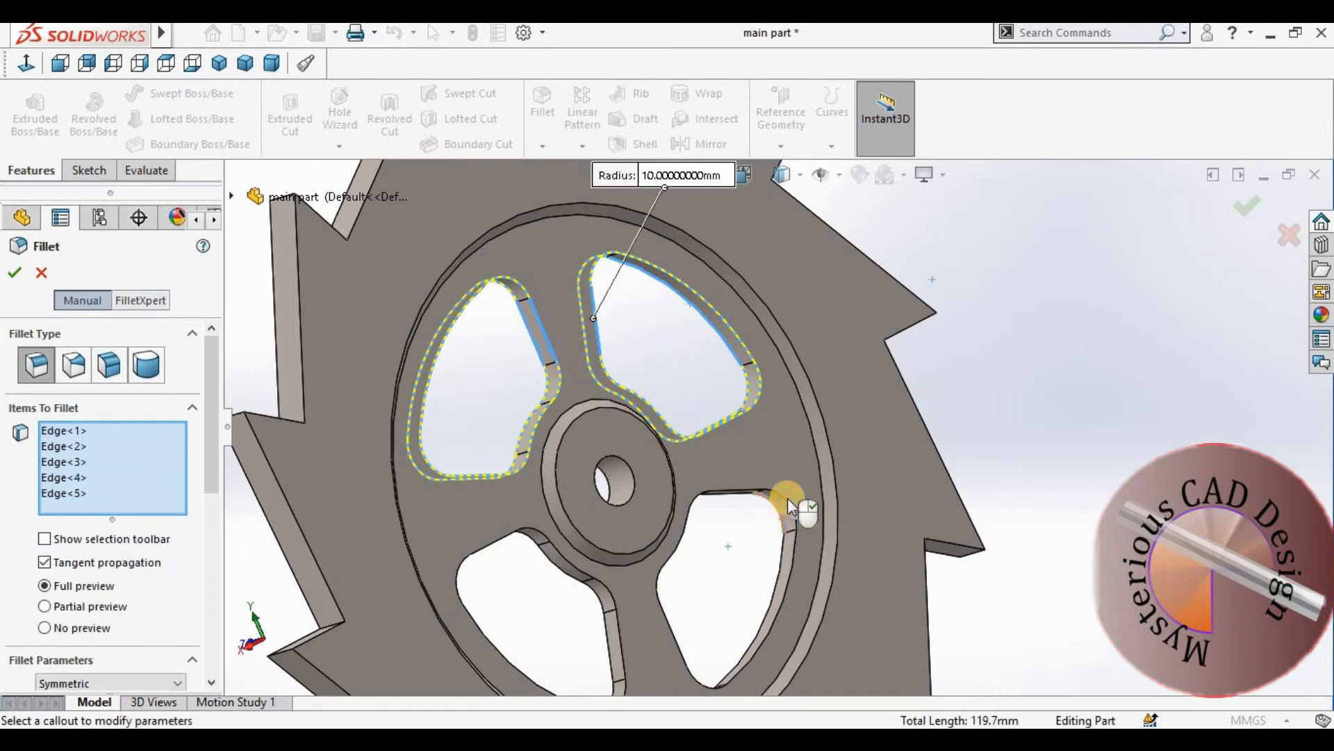
click(536, 534)
click(535, 532)
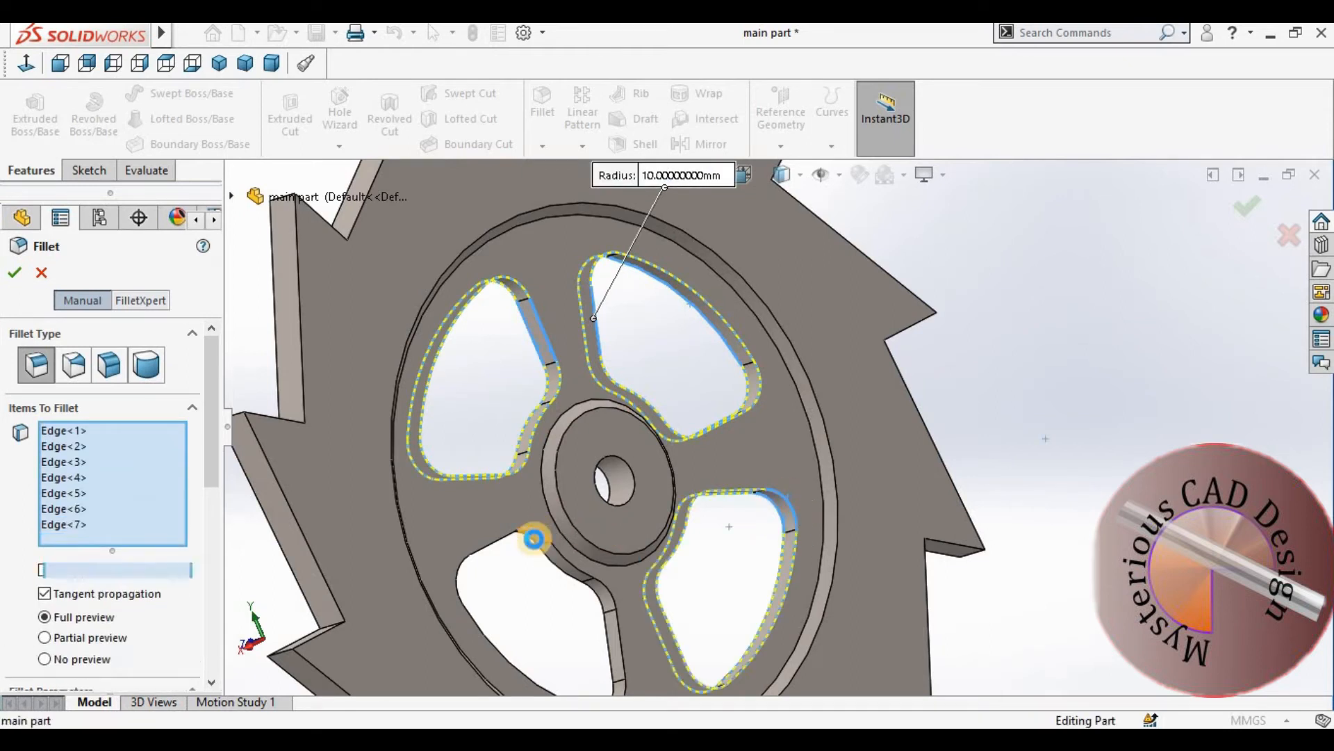
click(533, 542)
scroll(531, 544, up, 1)
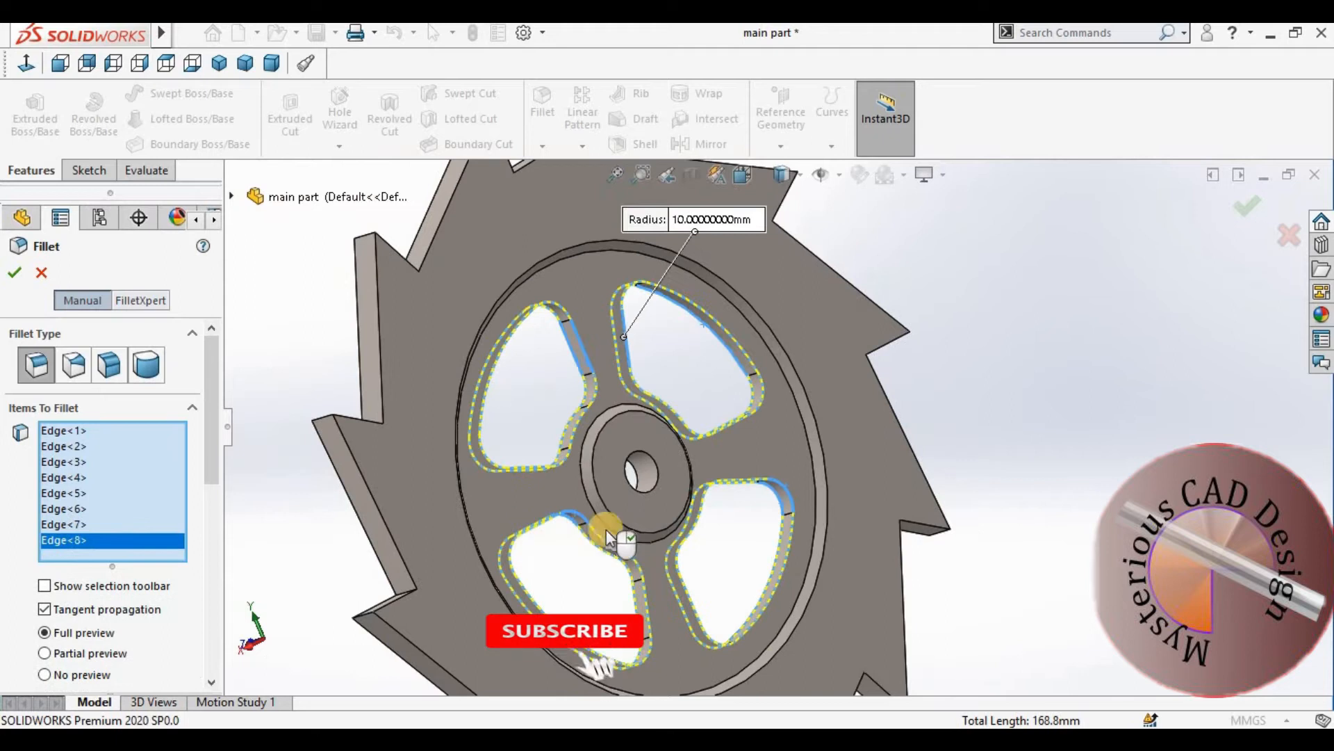
click(207, 553)
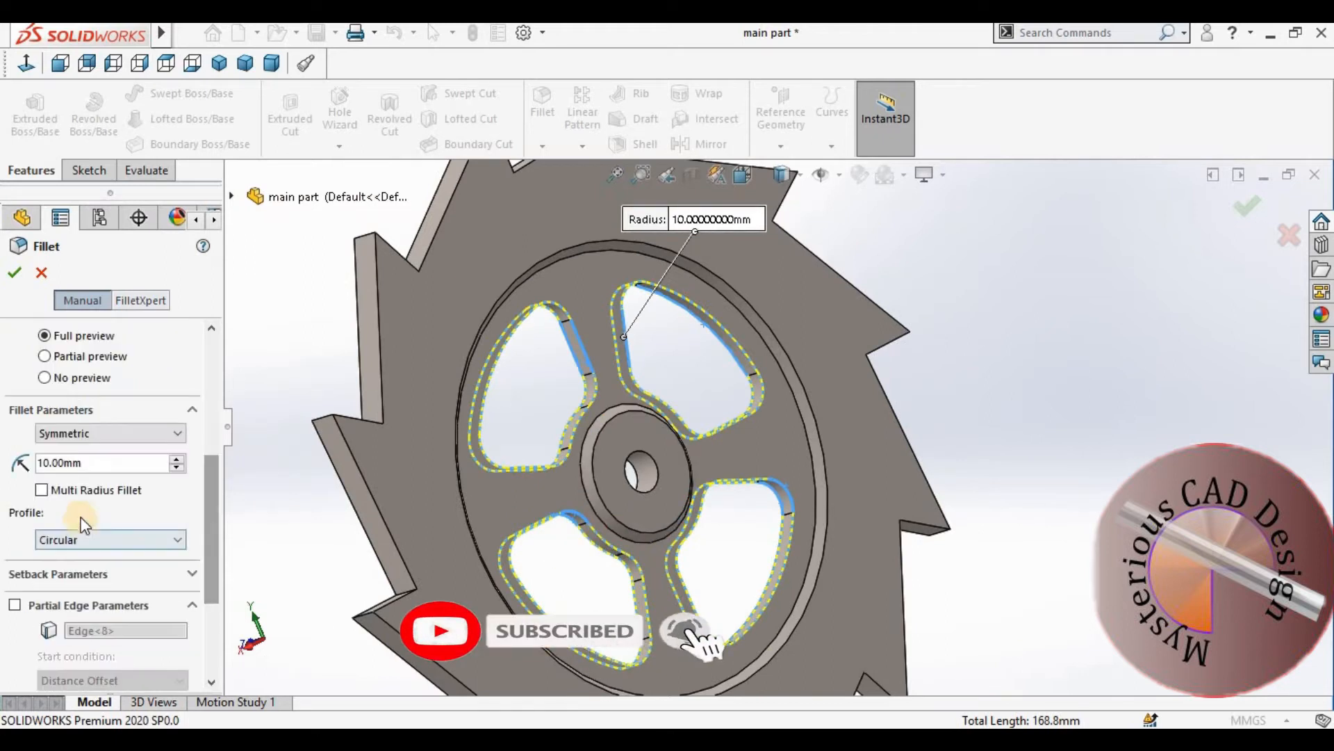
text(2)
key(Return)
click(15, 273)
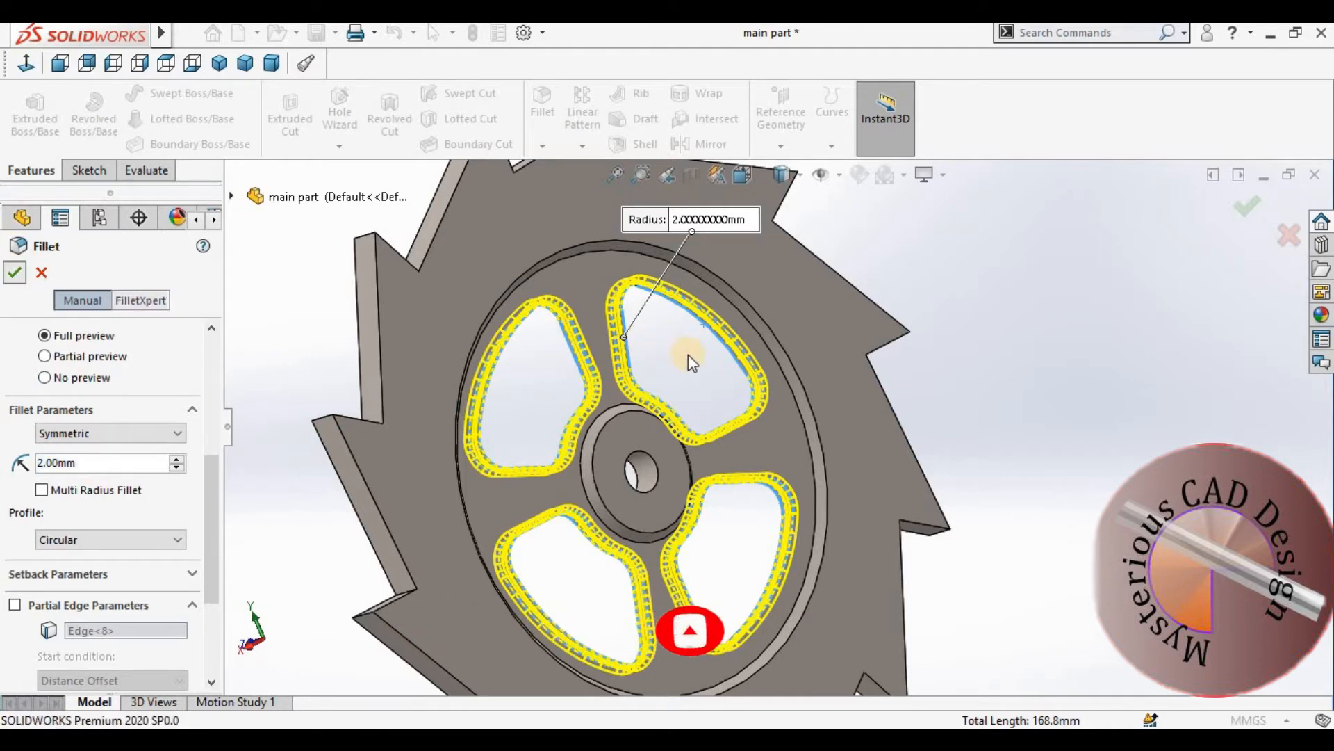
Step: Sketch a circle about 26 mm in diameter centered on the origin of the hub's front face
click(219, 64)
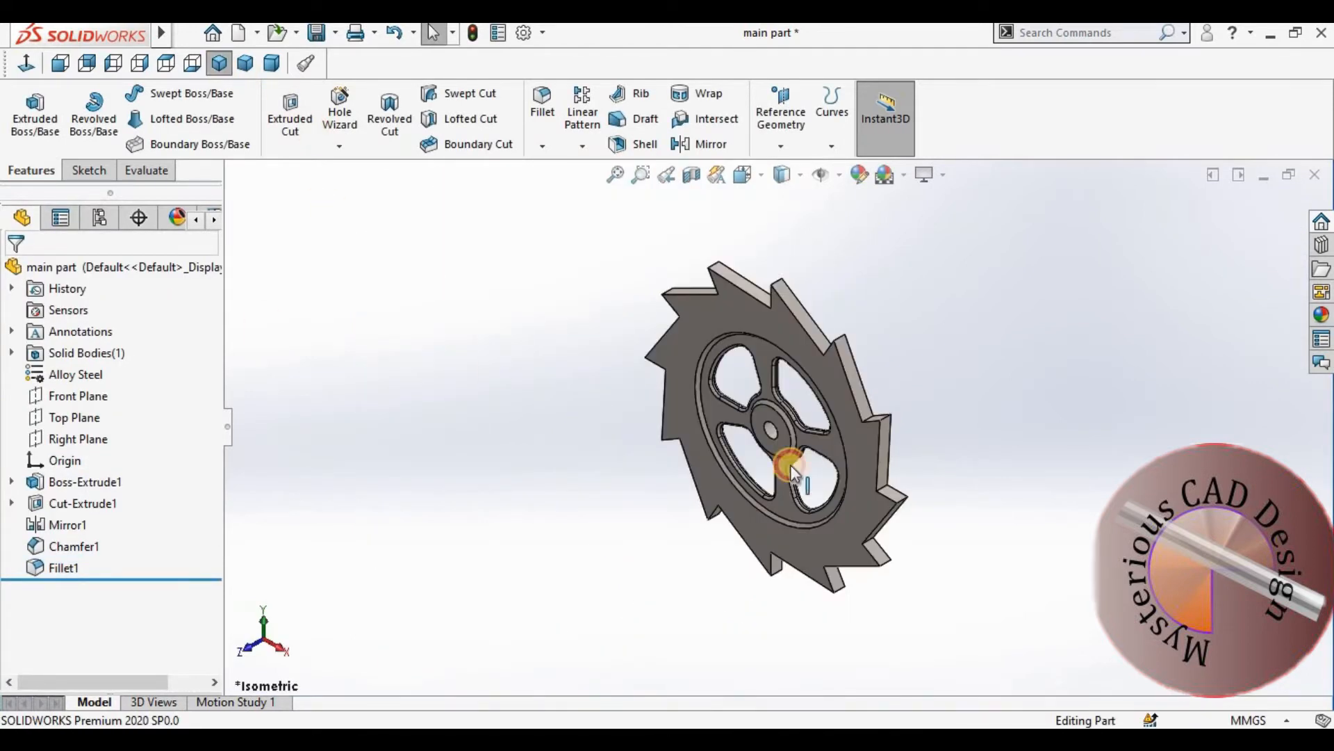
scroll(695, 406, down, 5)
click(744, 378)
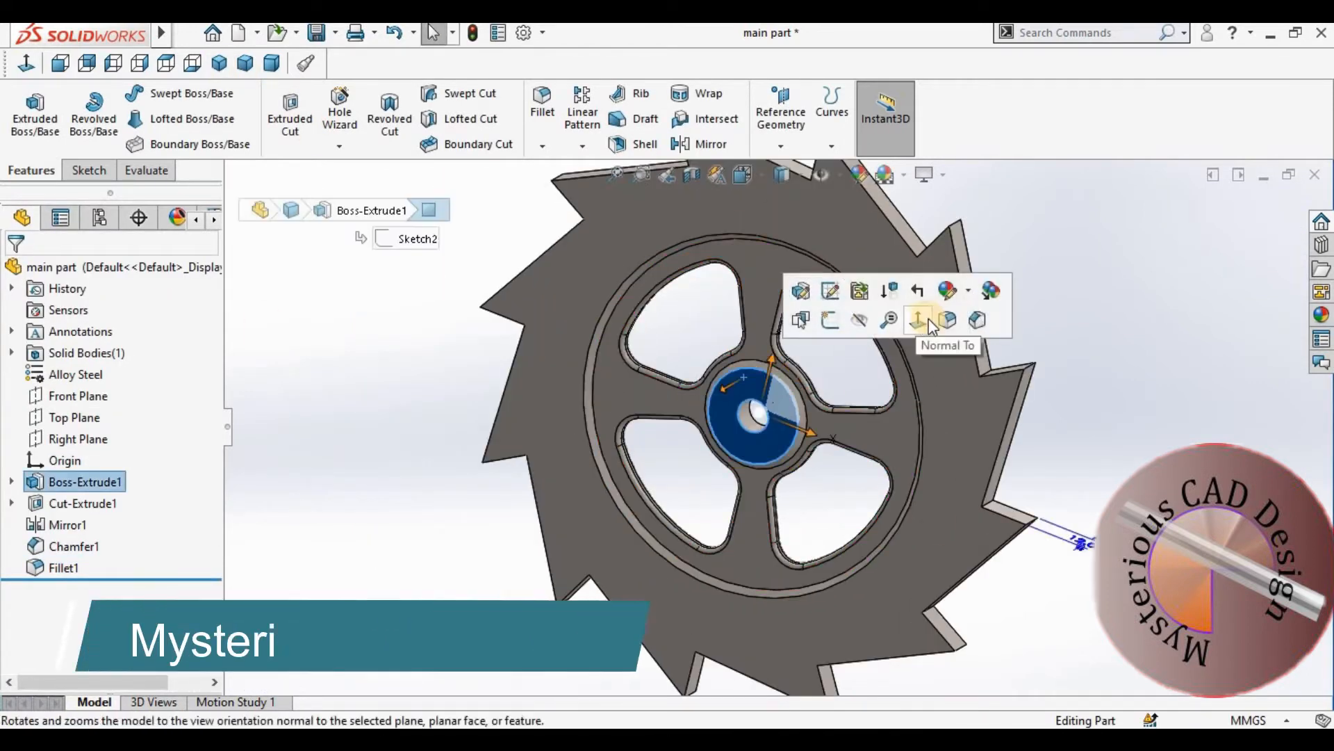
click(85, 170)
click(167, 93)
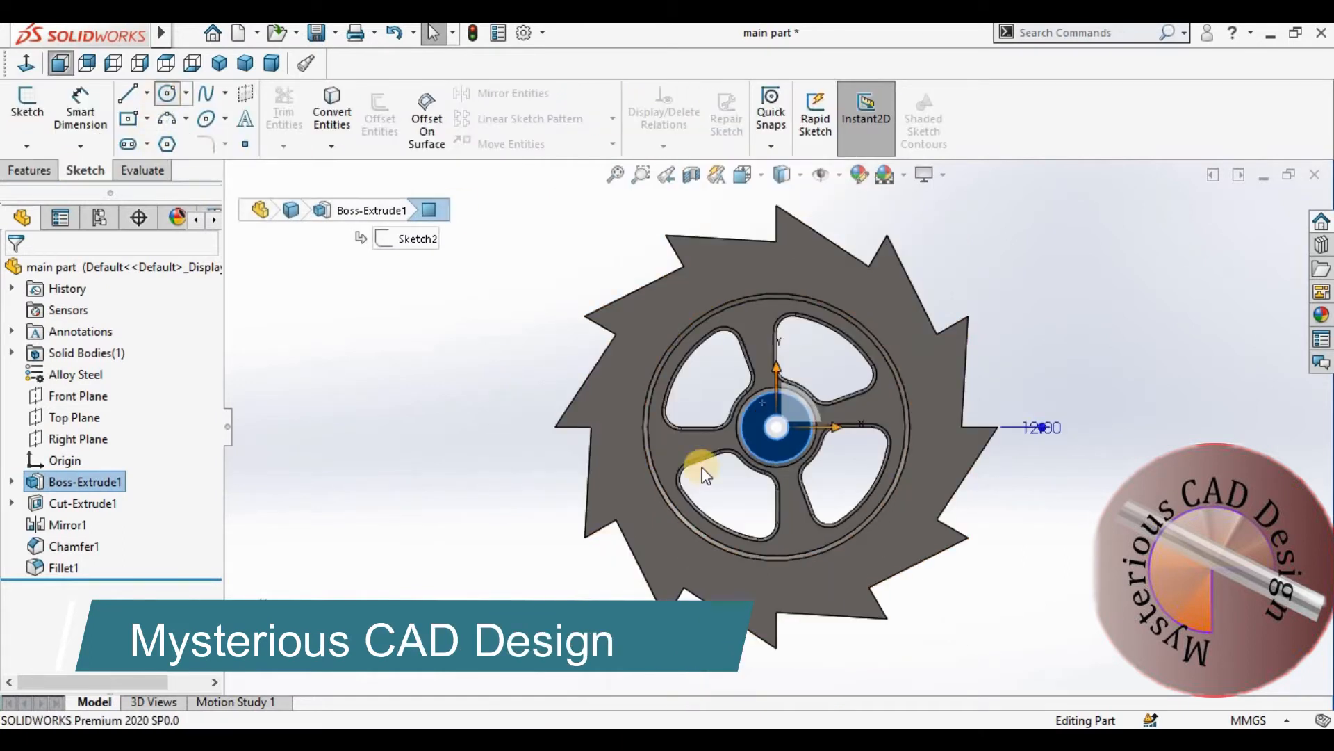
scroll(780, 432, down, 3)
click(780, 432)
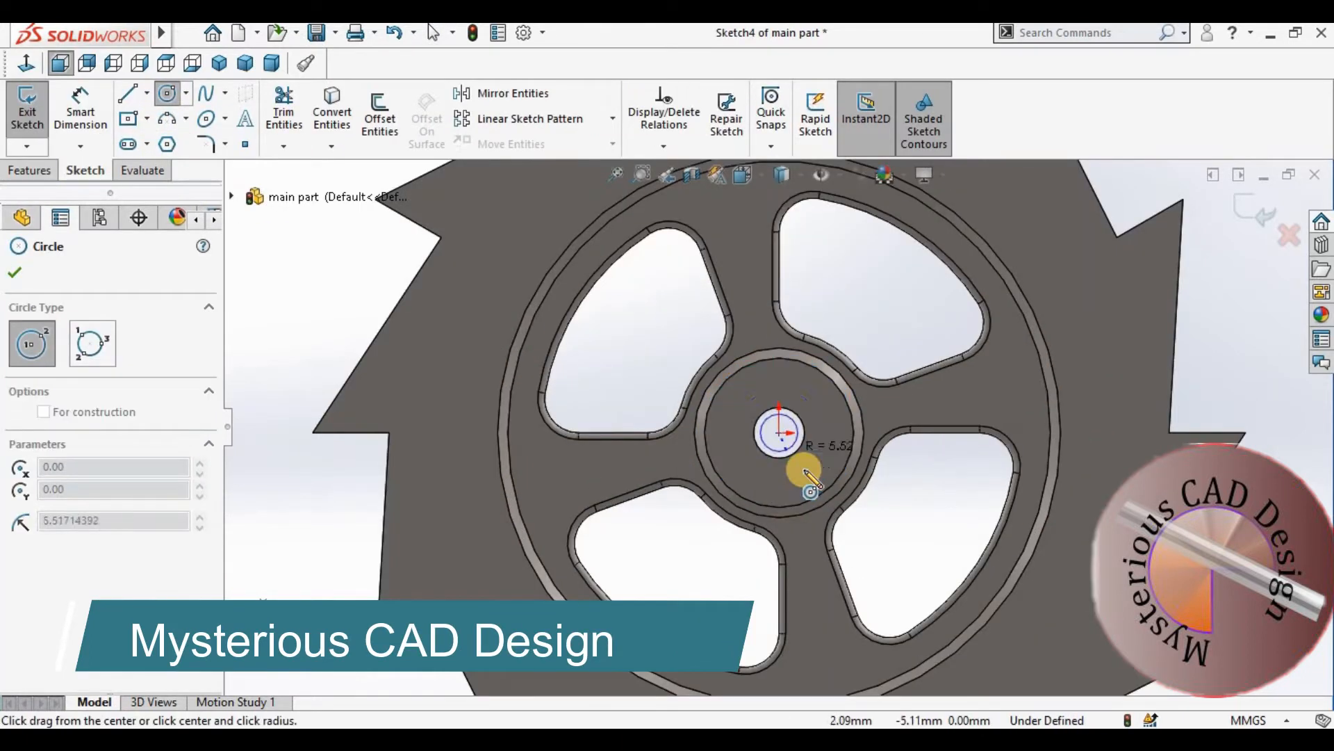
click(800, 469)
Step: Dimension the hub circle's diameter to 35 mm
click(80, 112)
click(802, 410)
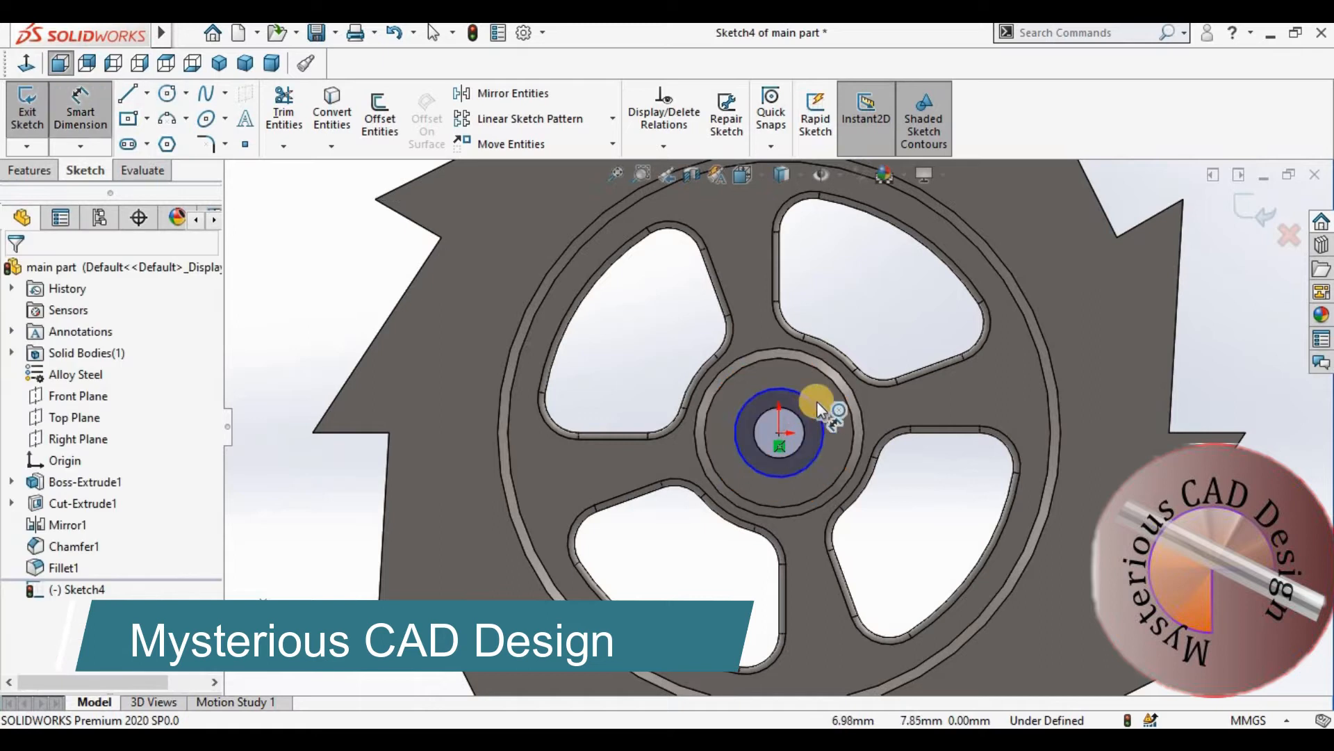
click(907, 314)
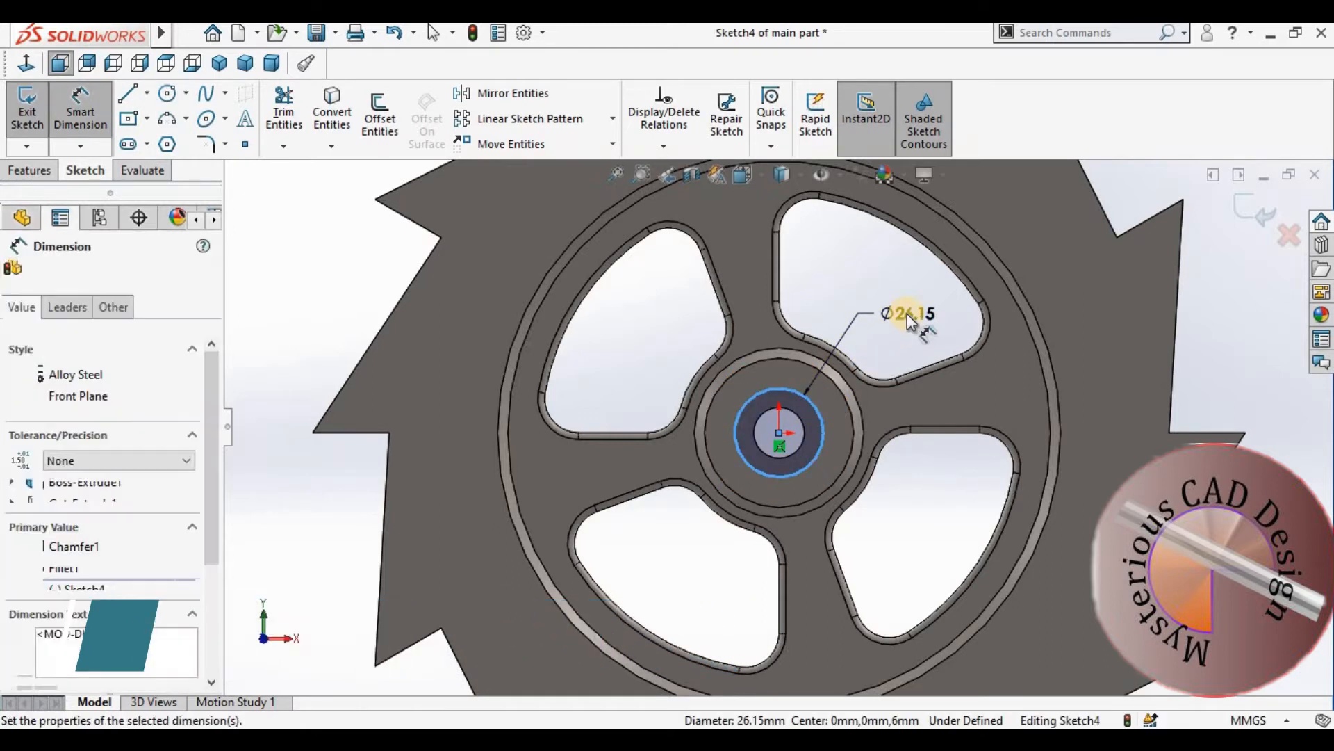
text(35)
key(Return)
click(1236, 368)
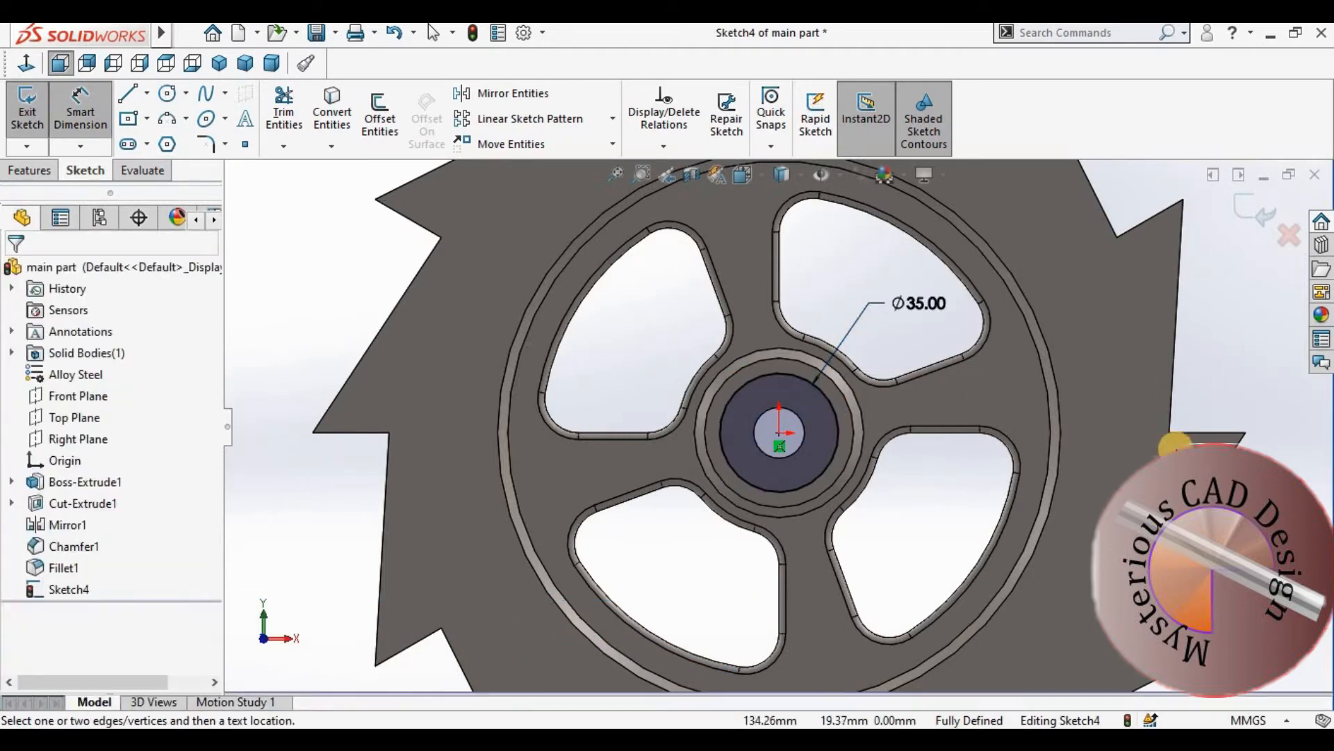
Step: Cut-extrude the 35 mm circle 11 mm deep into the hub as a blind bearing seat
middle_drag(1175, 445, 1084, 486)
scroll(959, 361, up, 2)
click(14, 173)
click(310, 126)
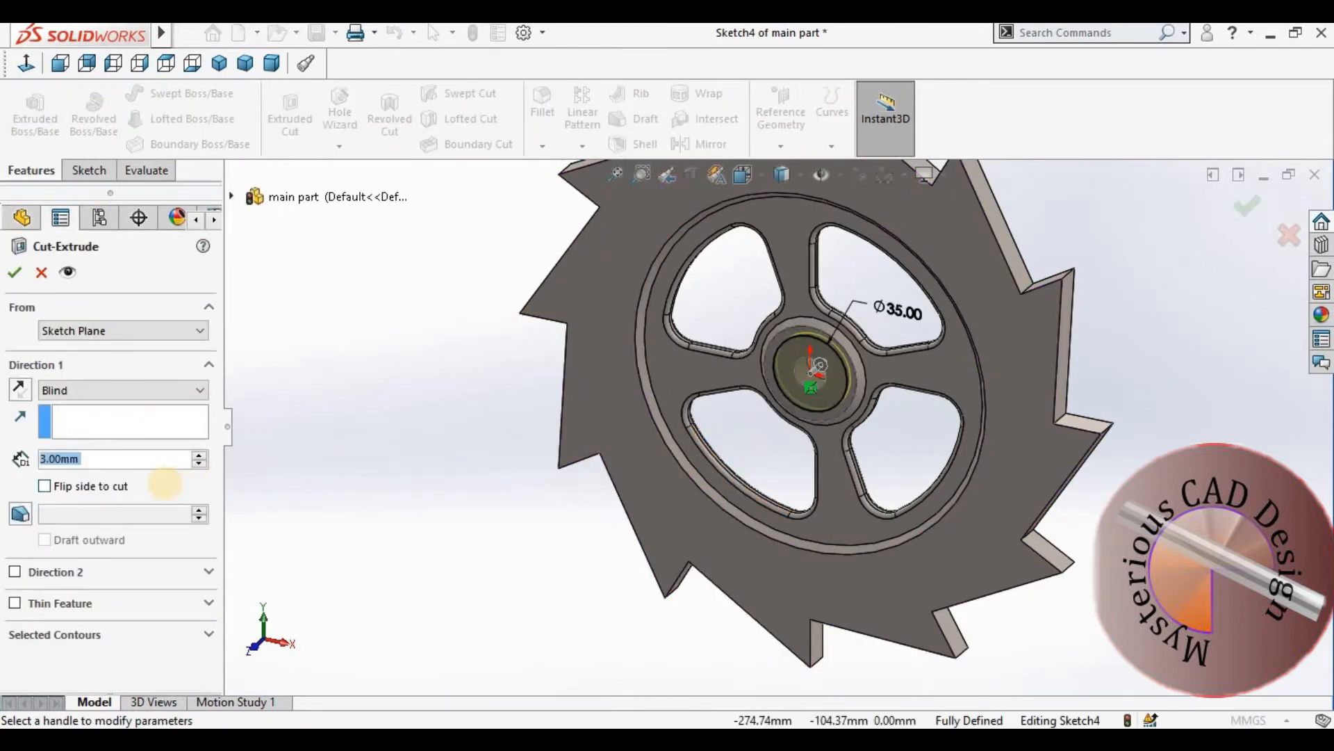
text(11)
key(Return)
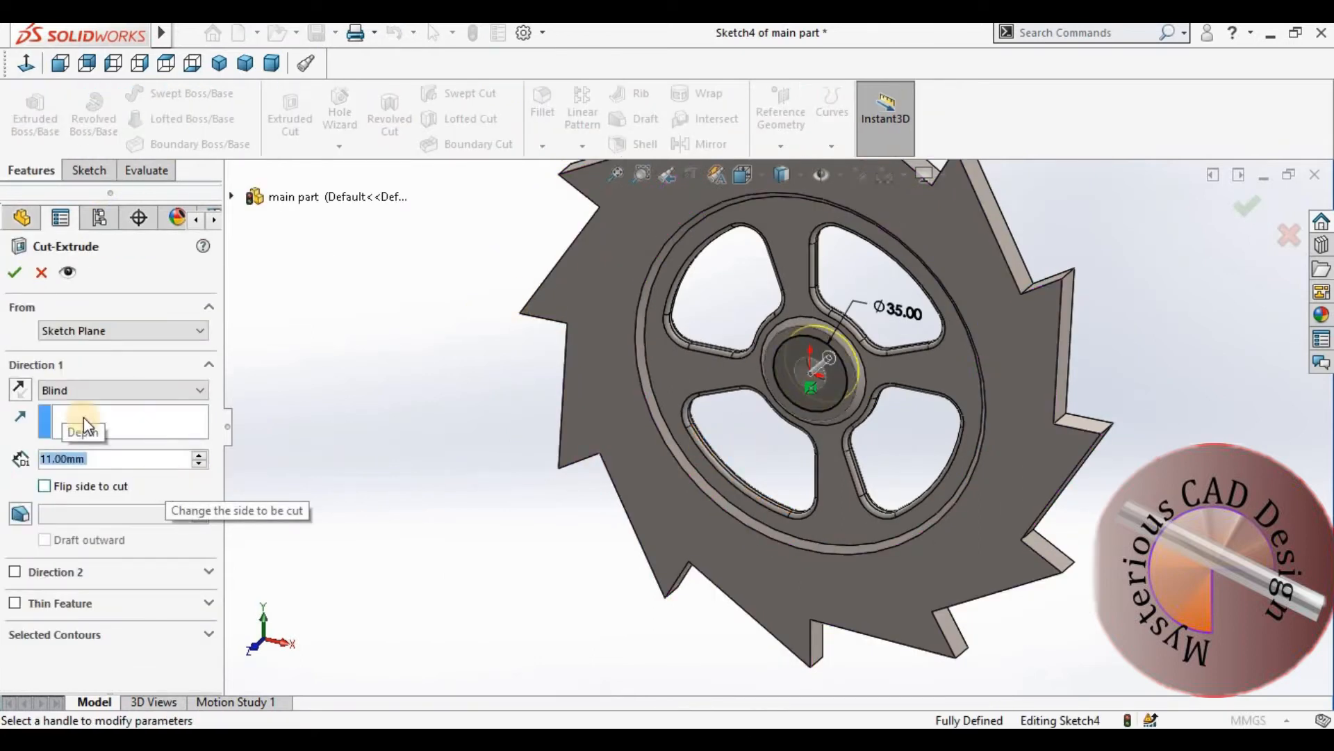
click(14, 272)
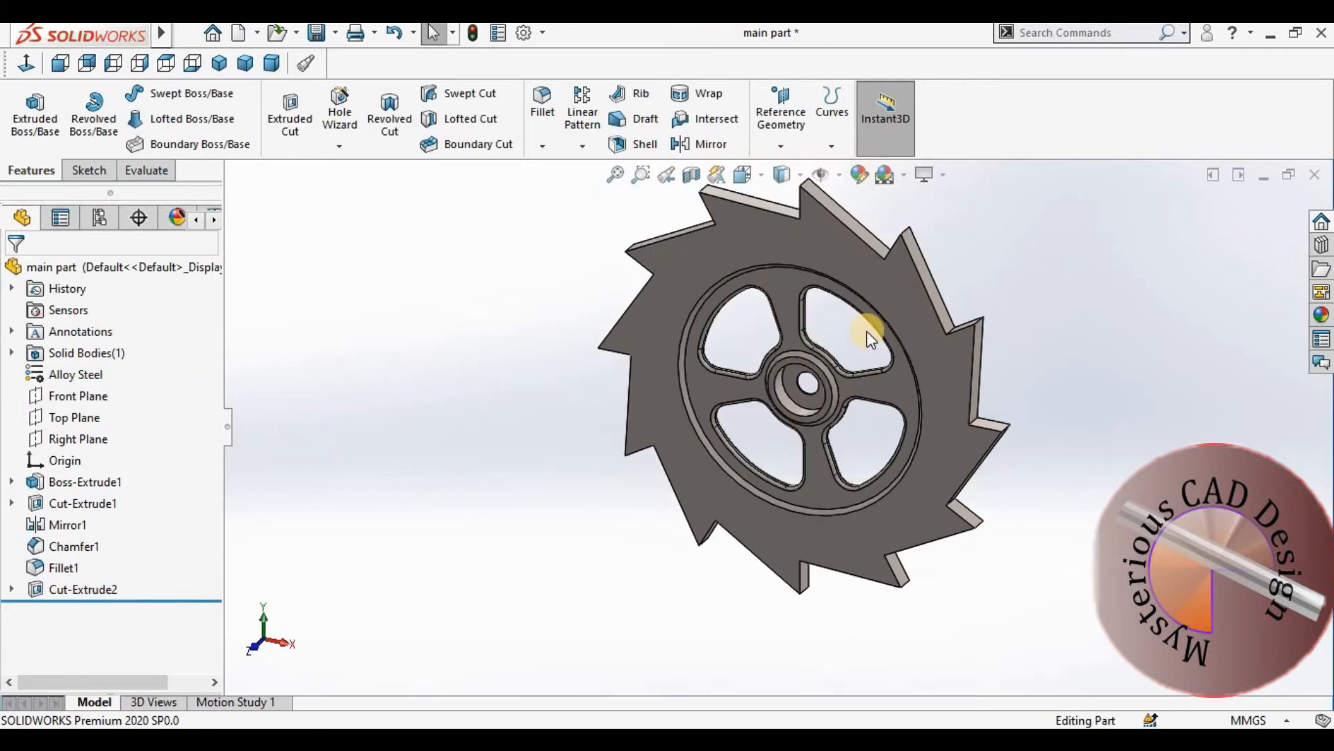
Step: Sketch a circle about 20.4 mm in diameter on the toothed front face's plane, just outside the rim beside the top tooth
key(ctrl+1)
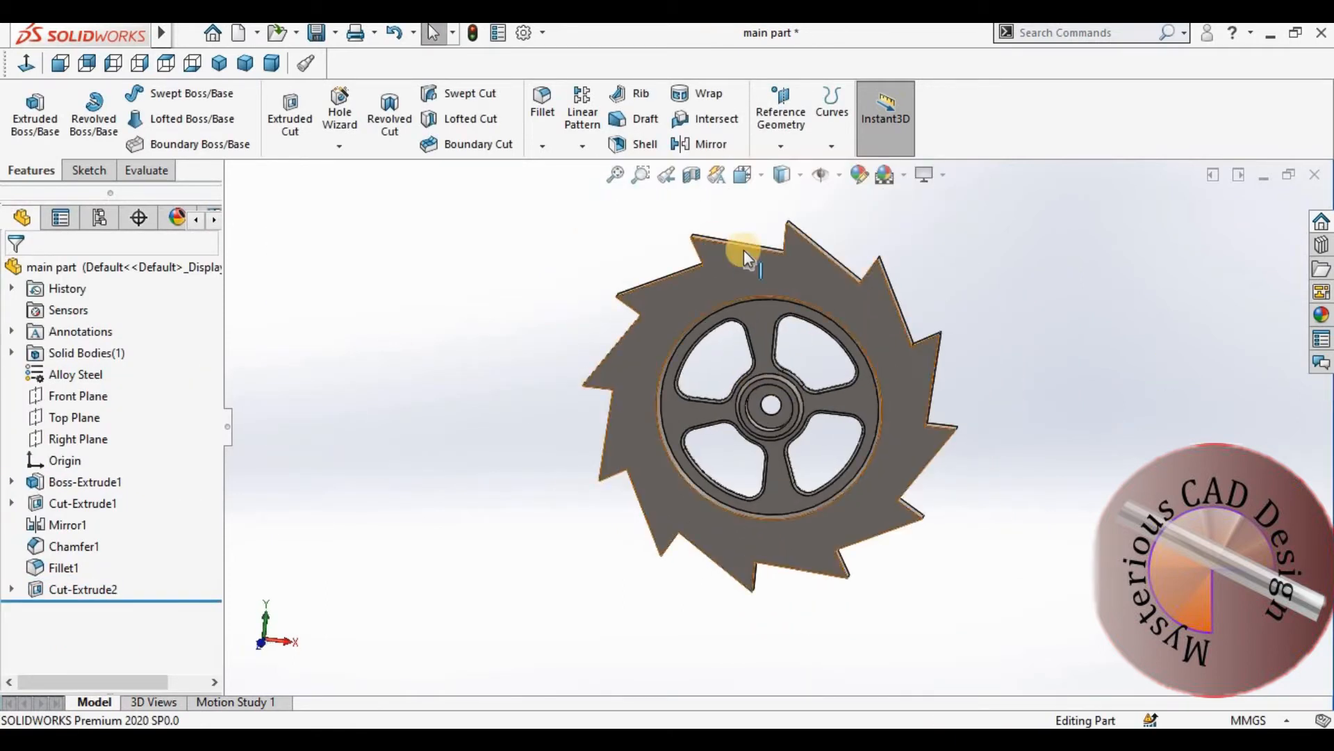
click(802, 278)
click(956, 243)
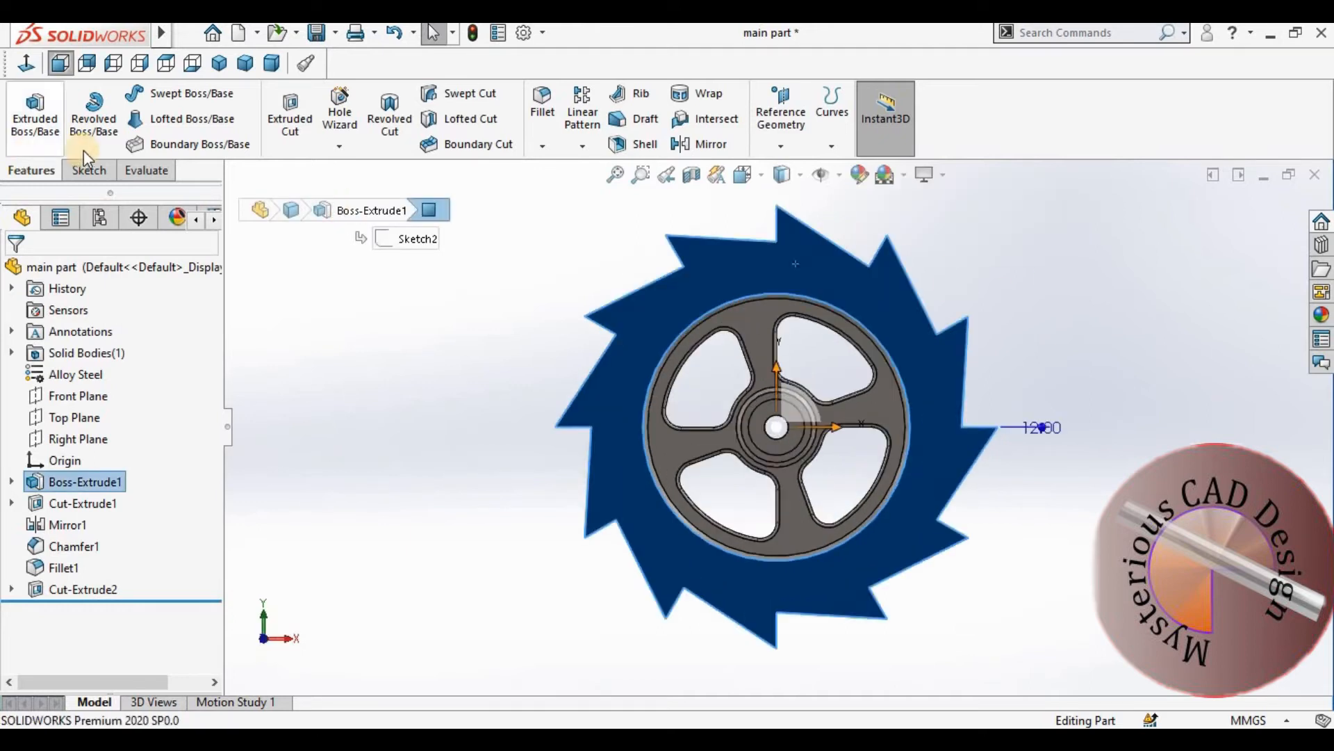
click(89, 170)
click(167, 92)
scroll(768, 250, up, 5)
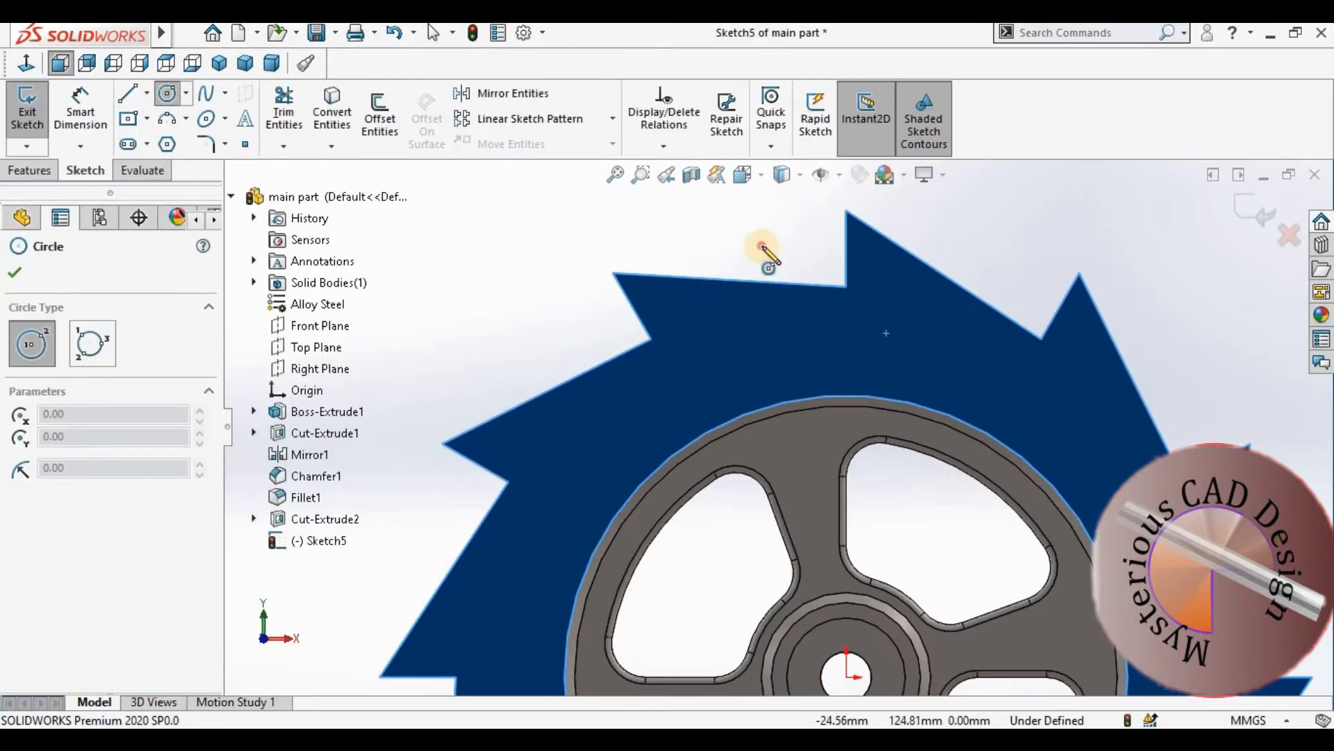
click(762, 246)
click(794, 278)
Step: Dimension the diameter of the circle beside the top tooth to 10 mm
right_drag(795, 278, 788, 233)
click(786, 227)
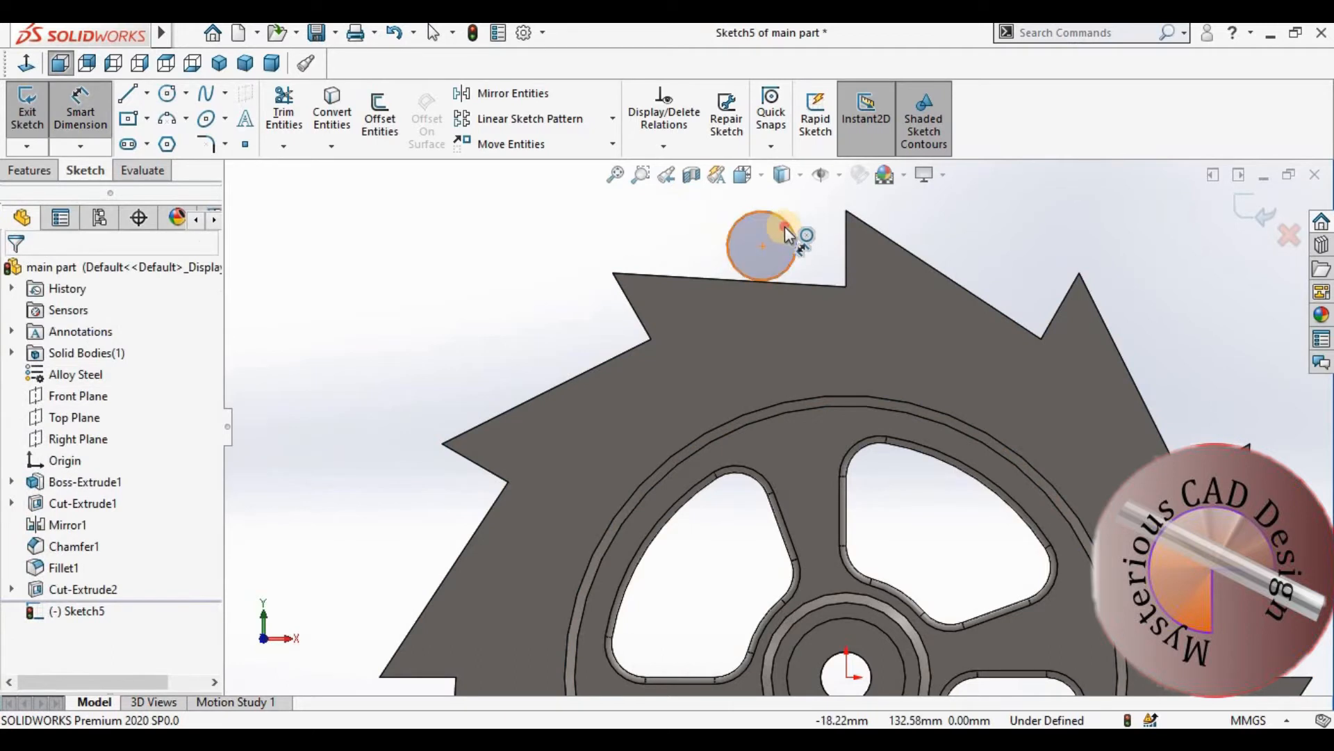
click(792, 227)
click(887, 228)
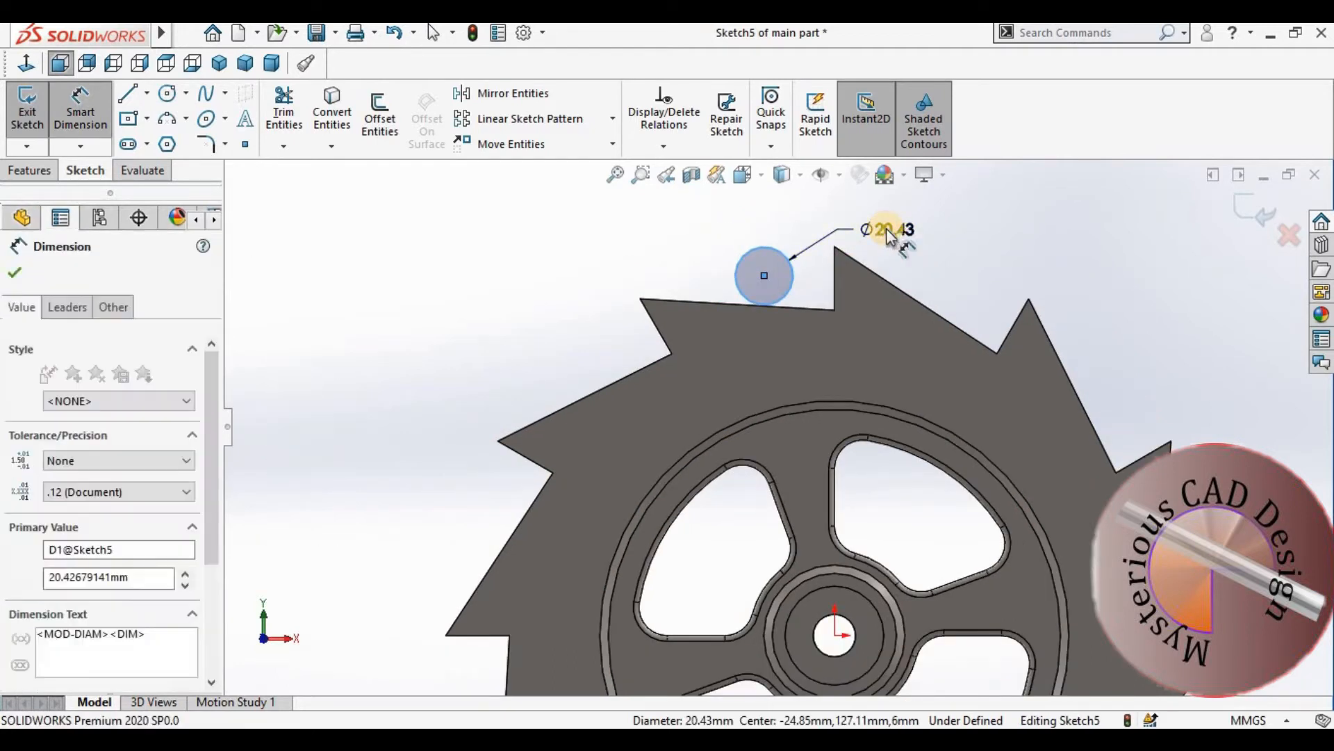
text(10)
key(Return)
click(995, 270)
Step: Dimension the 10 mm circle's centre 2 mm from the top tooth's vertical edge
scroll(896, 278, up, 2)
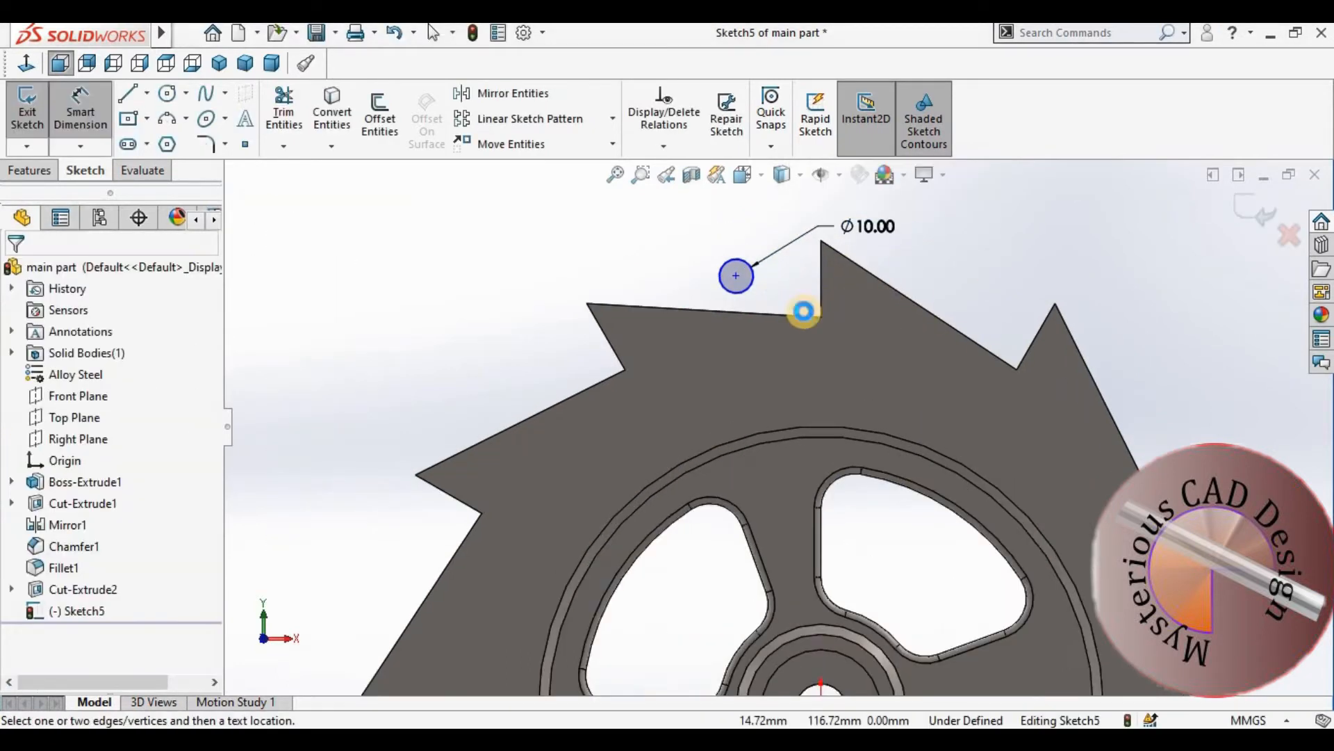
click(804, 304)
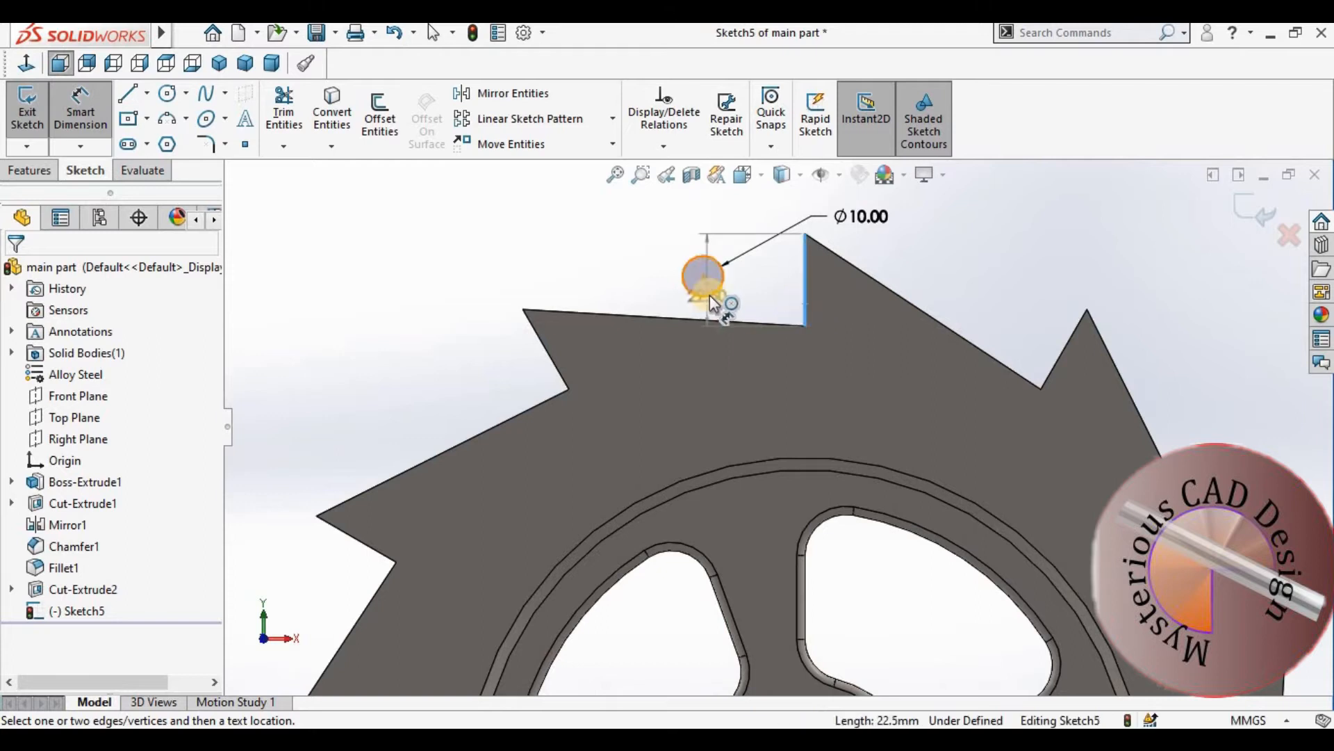
click(753, 217)
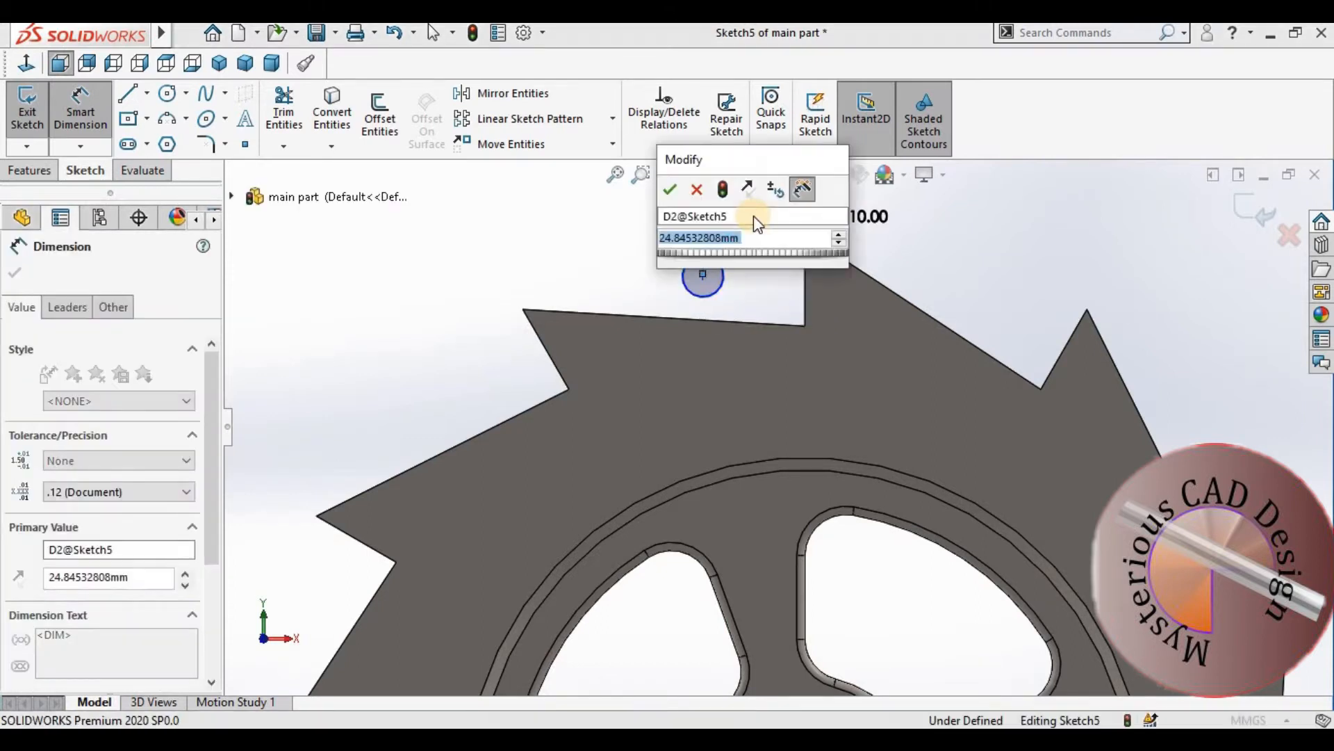
text(2)
key(Return)
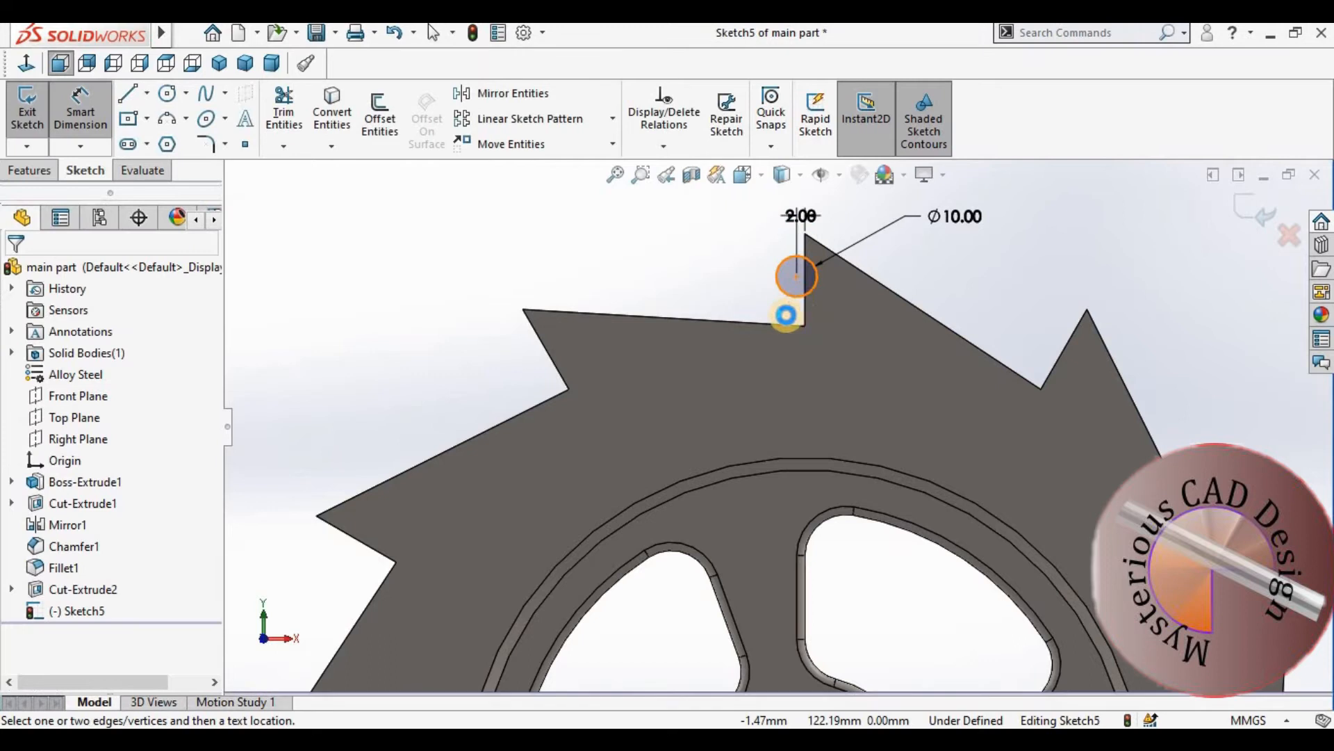
Step: Dimension the 10 mm circle's centre 2 mm from the sloping tooth edge beside it
click(782, 314)
click(691, 306)
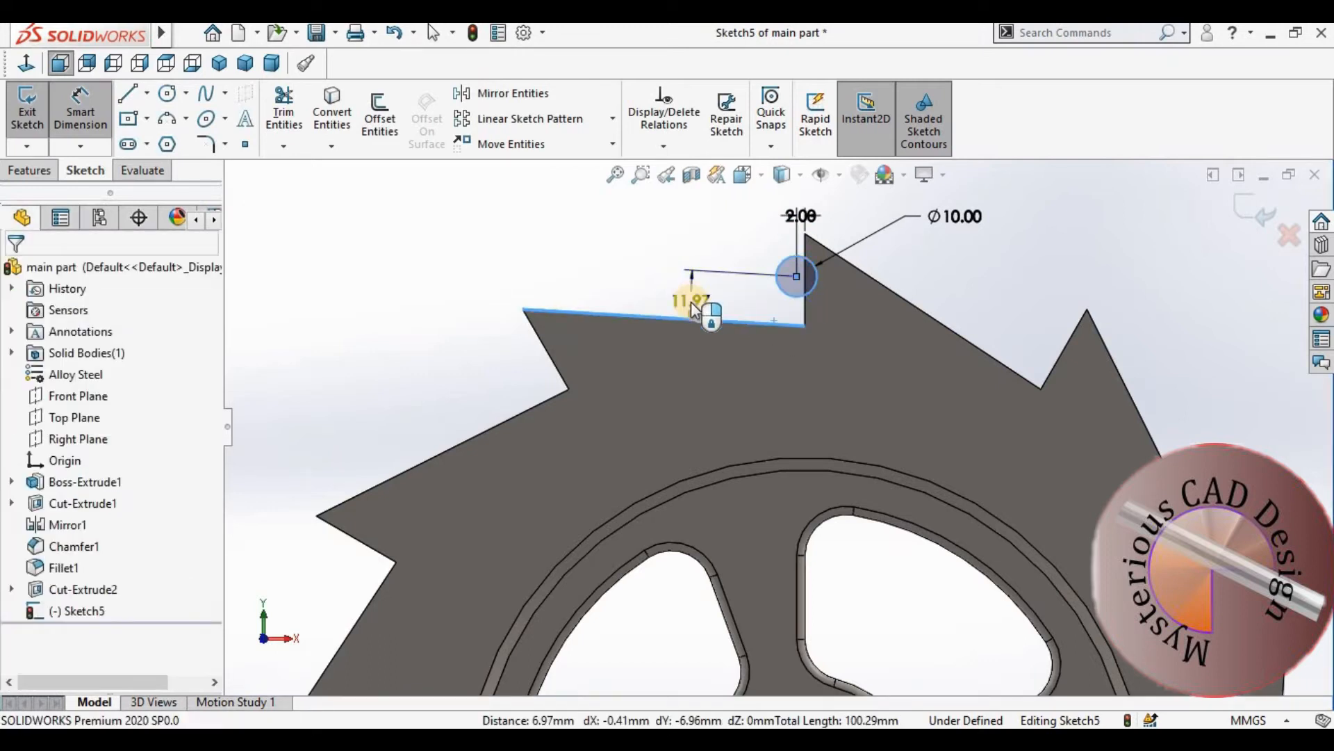
click(691, 302)
text(2)
key(Return)
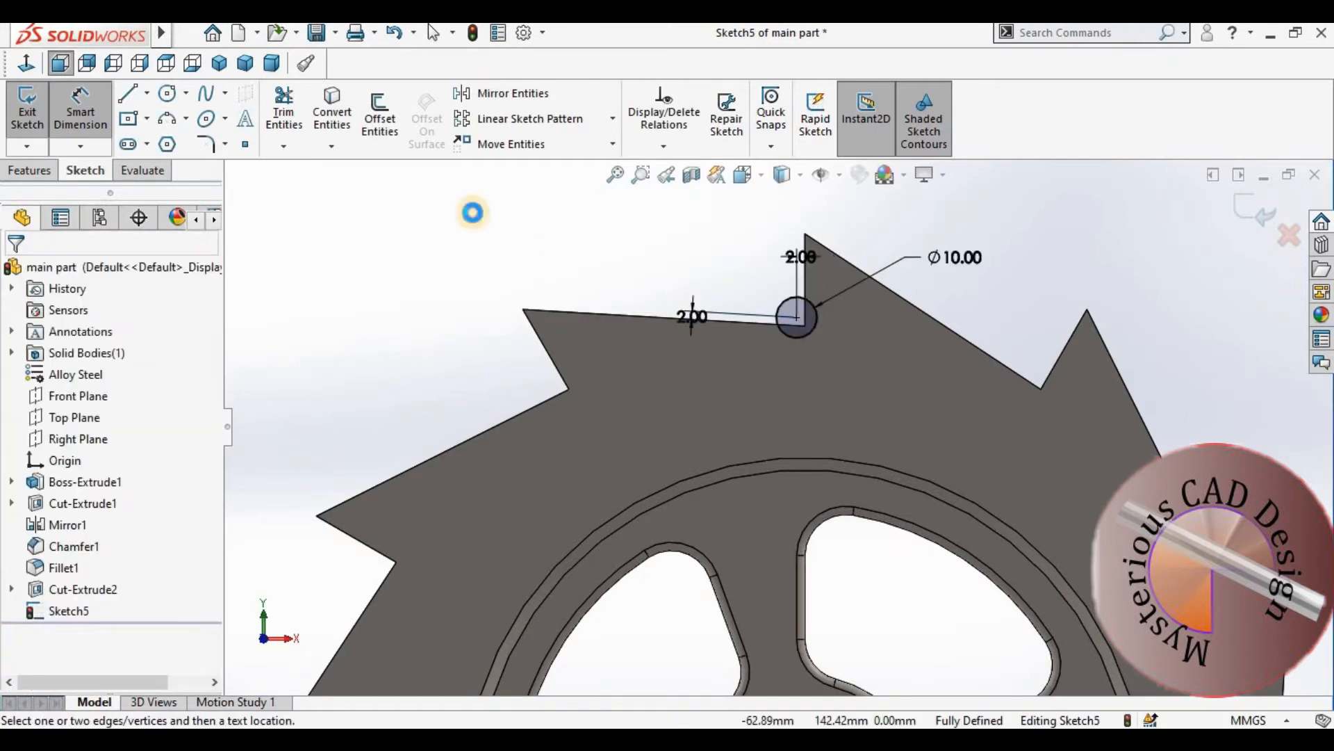
Step: Cut-extrude the 10 mm circle Through All to form a round notch at the base of the top tooth
click(29, 170)
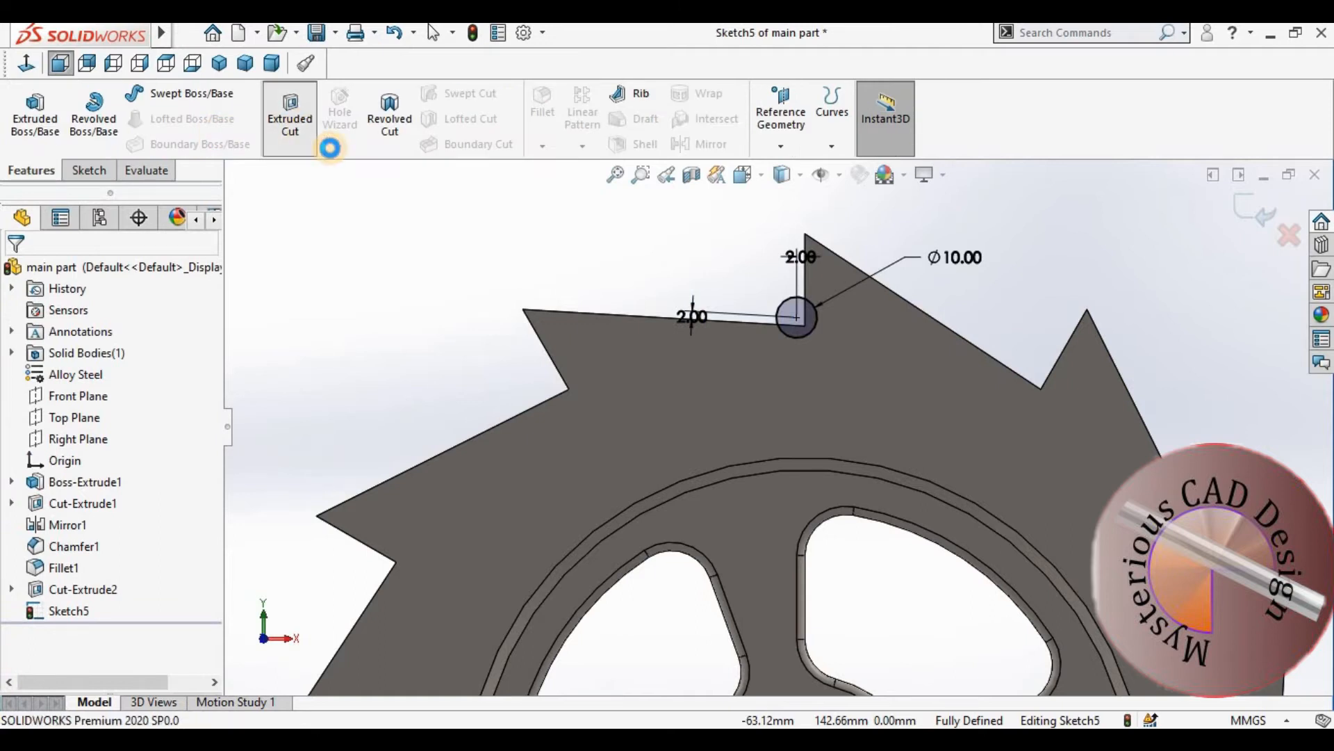
click(139, 389)
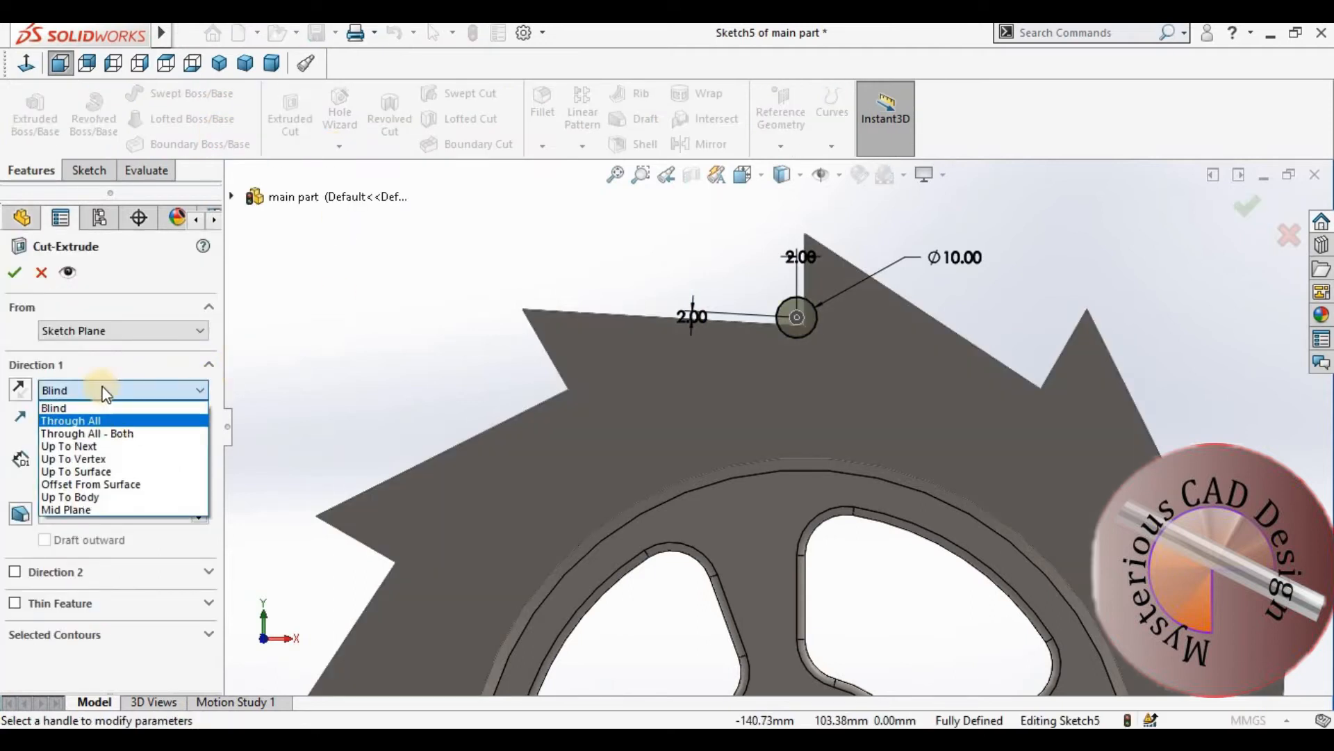
click(84, 421)
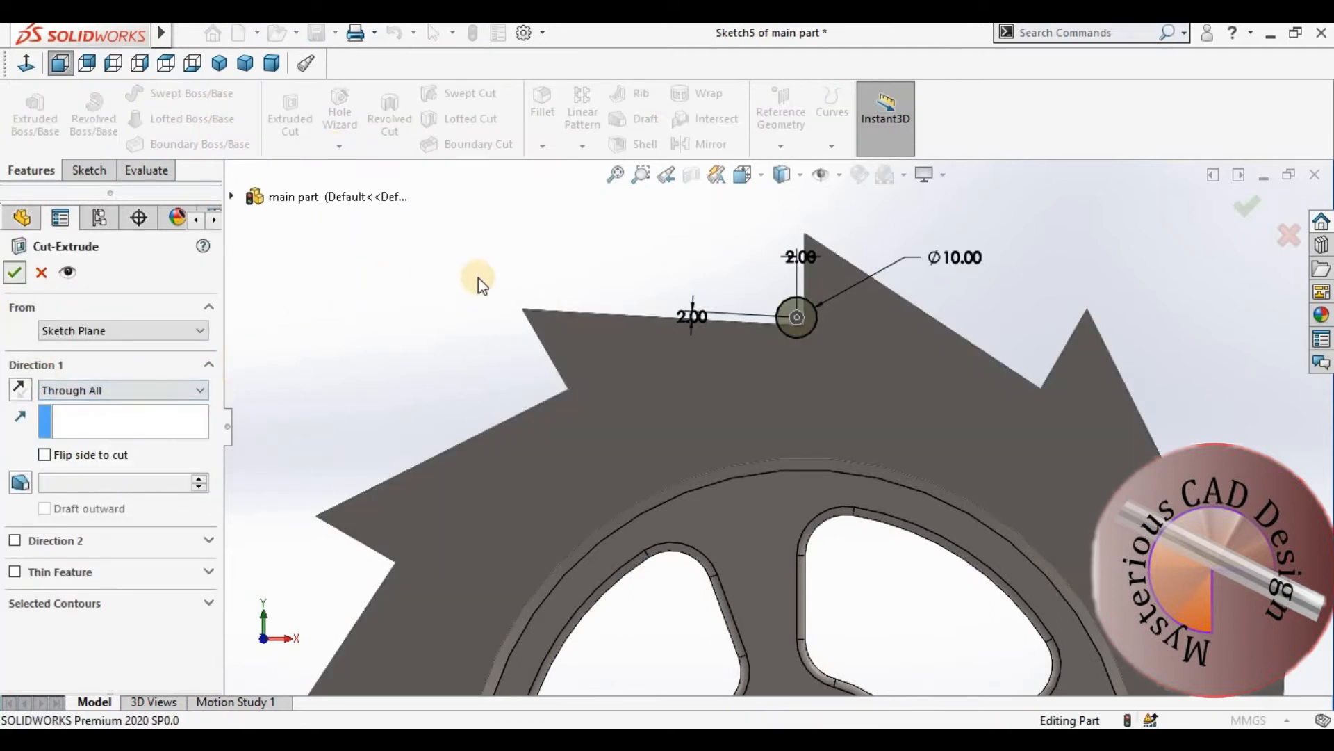
key(Return)
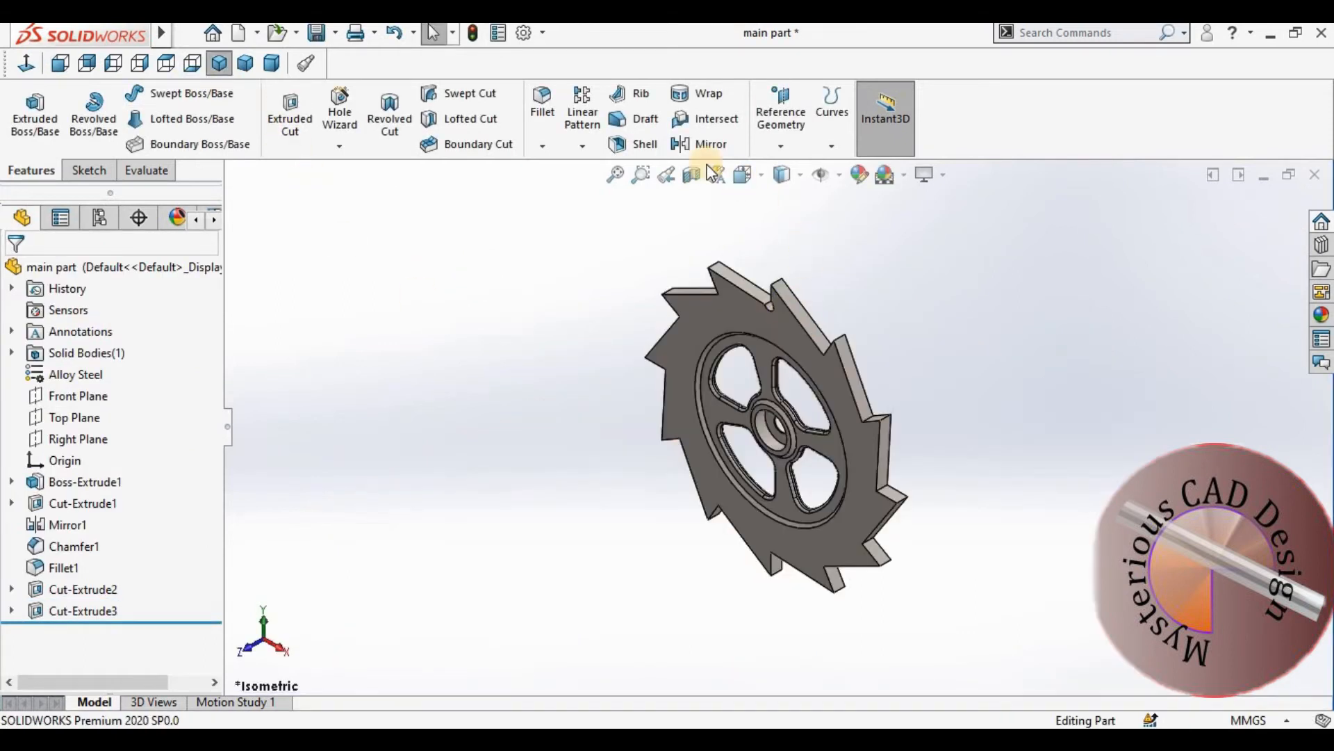
Step: Circular-pattern the round notch around the hub bore with 12 equally spaced instances over 360 degrees
click(583, 146)
click(612, 190)
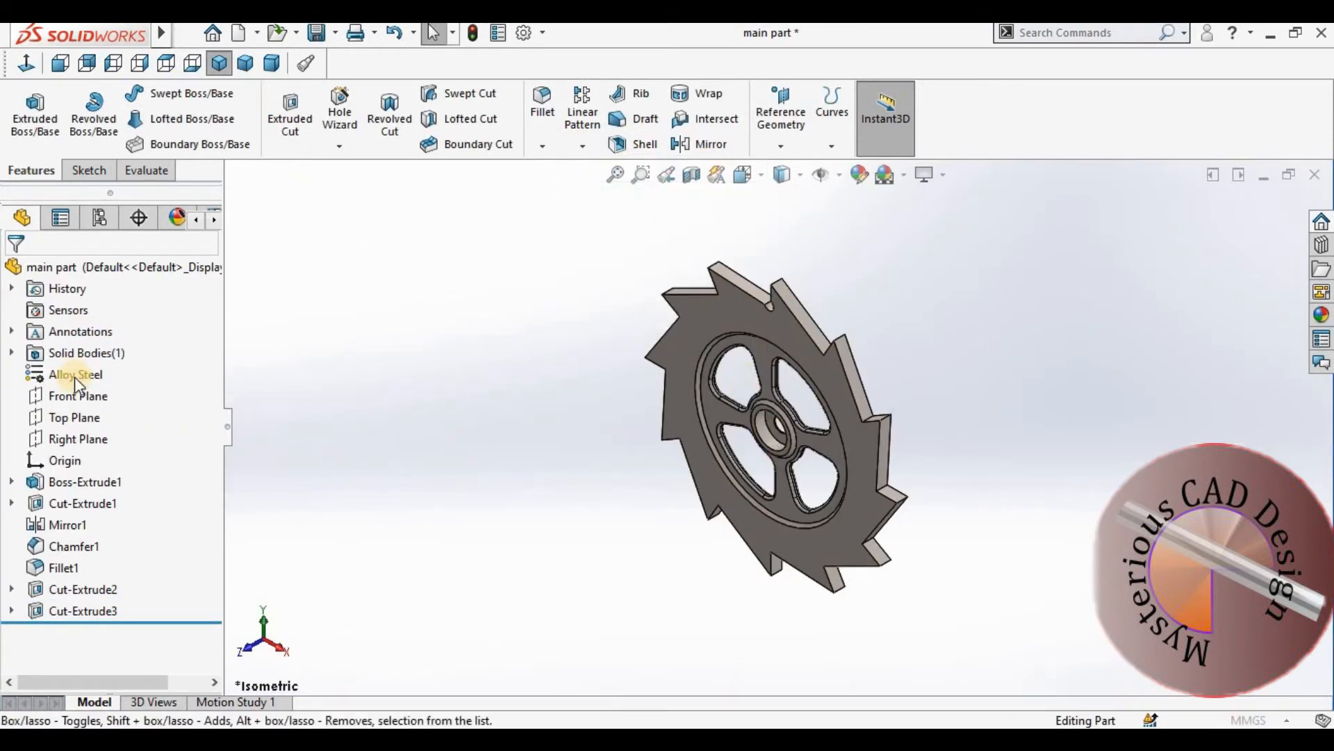
click(82, 341)
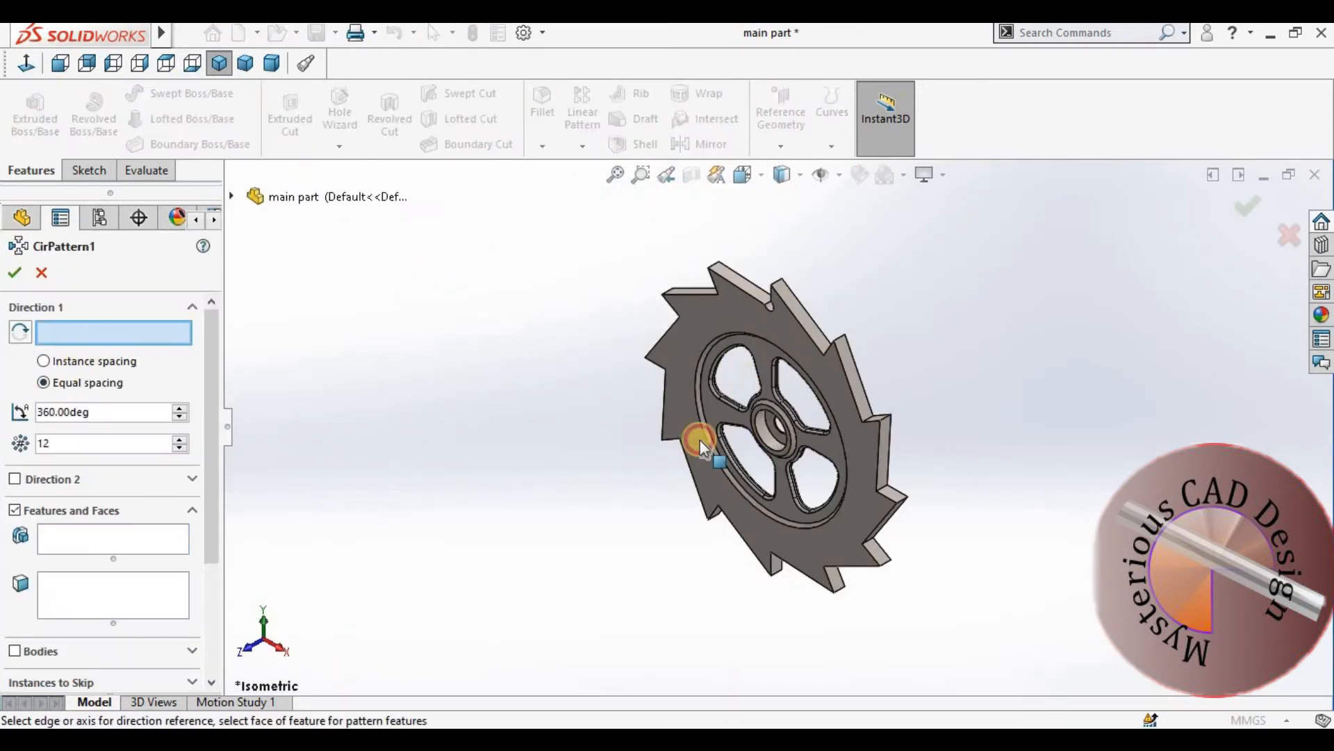
click(759, 430)
click(92, 544)
scroll(818, 334, down, 5)
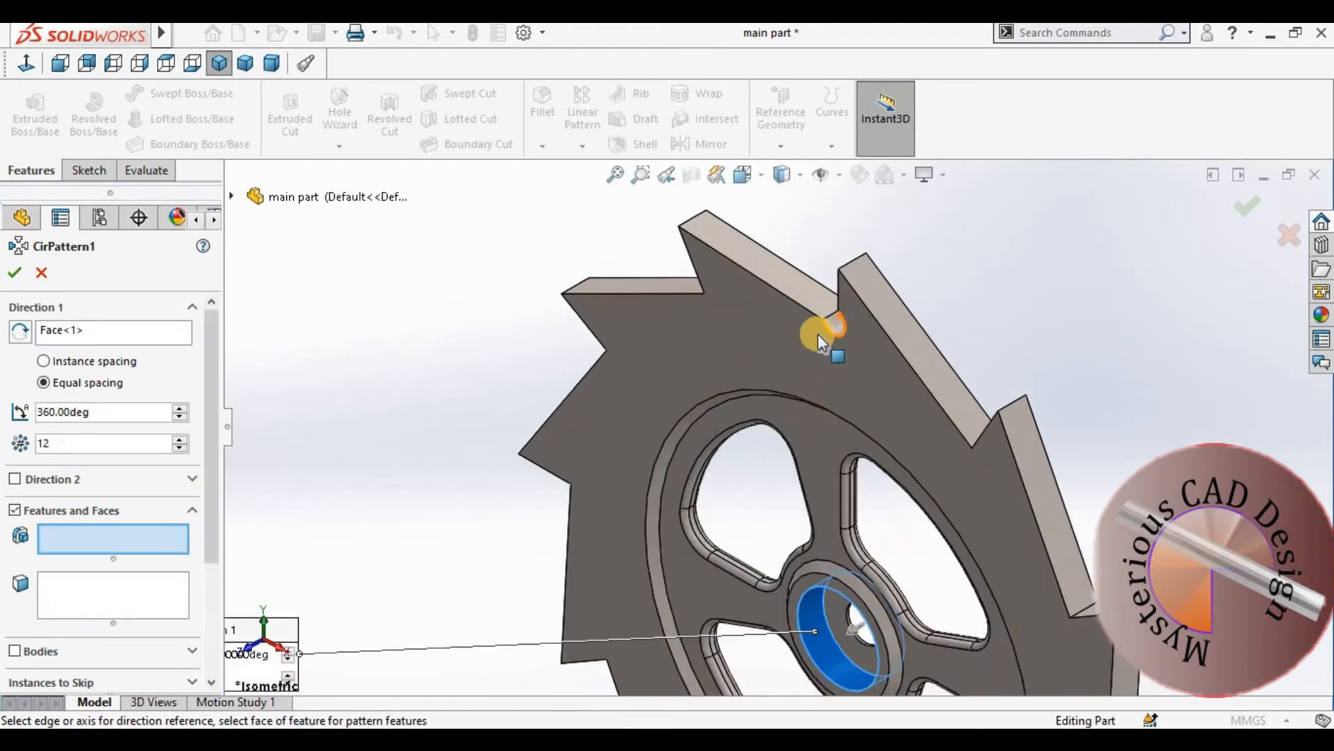
click(824, 351)
scroll(816, 365, up, 5)
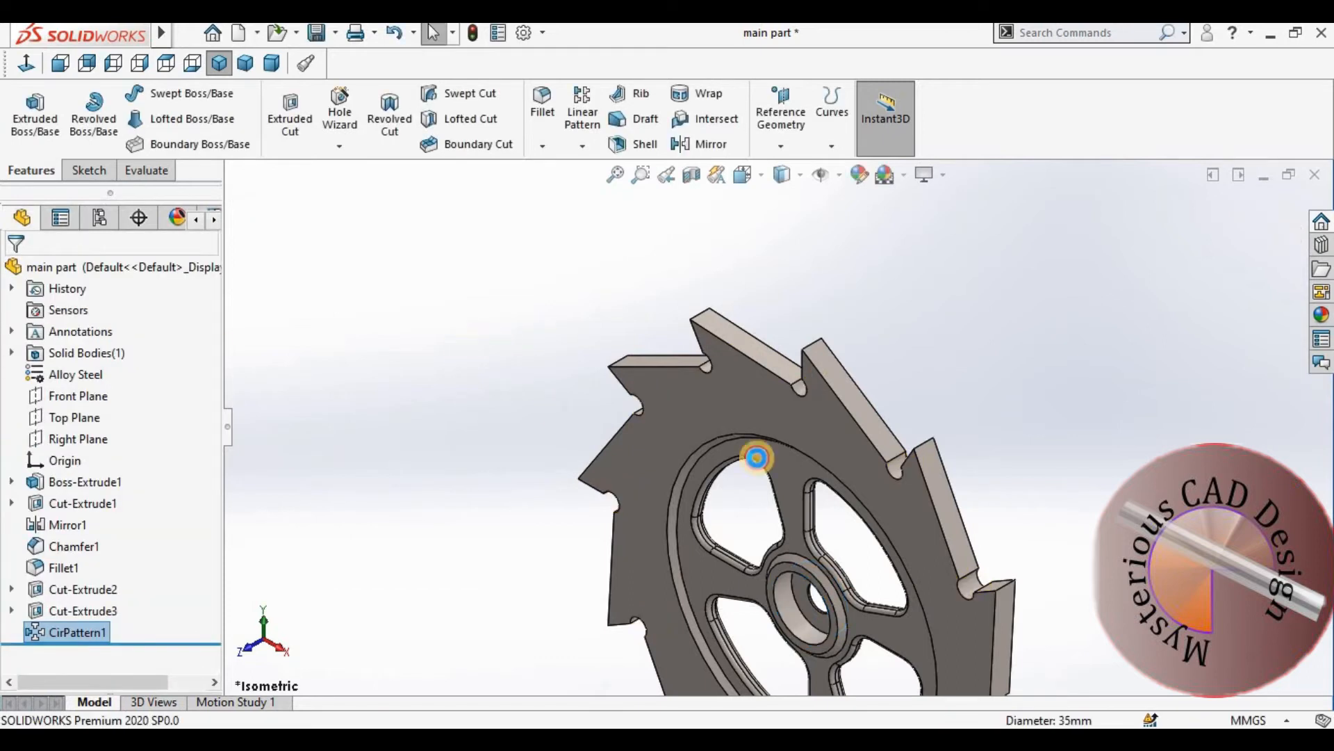
scroll(764, 462, up, 5)
scroll(781, 481, down, 3)
middle_drag(977, 501, 938, 511)
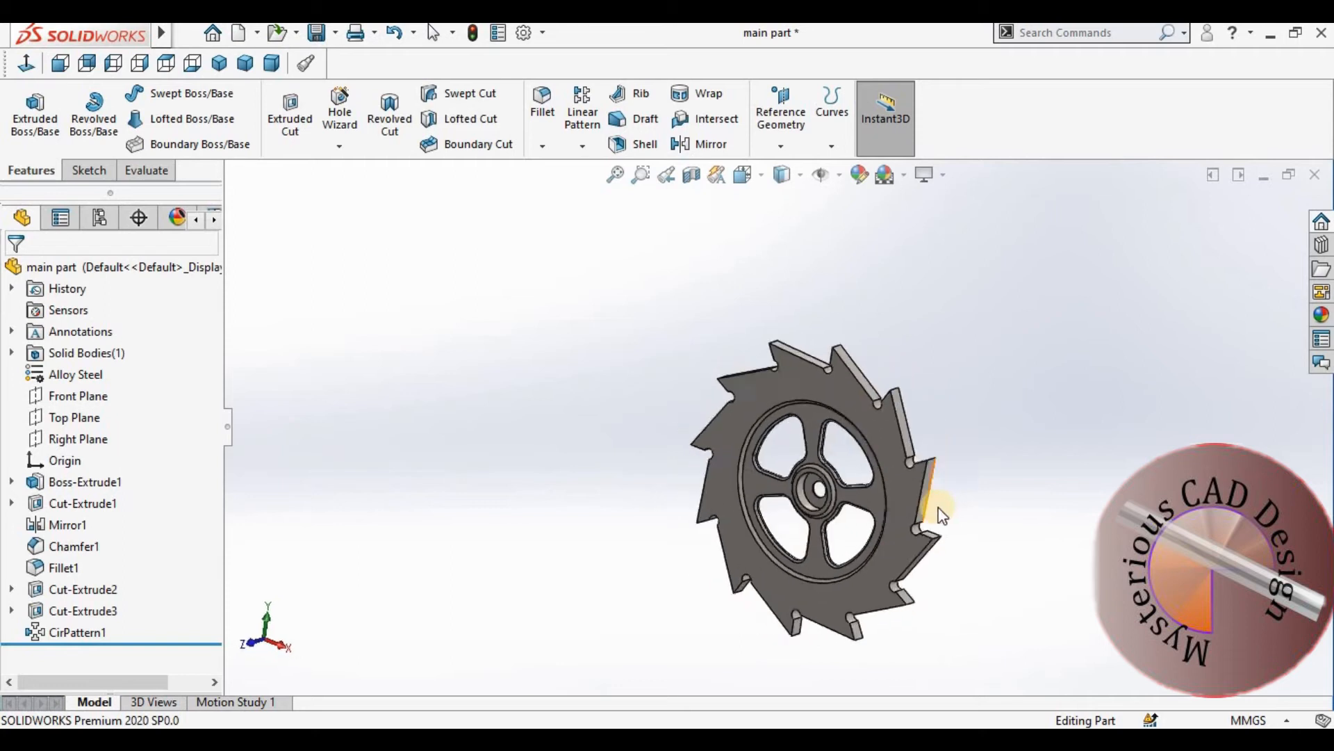
scroll(937, 511, down, 3)
middle_drag(694, 494, 768, 369)
scroll(770, 369, up, 3)
Step: Start a sketch on the toothed front face and draw a vertical construction line from the origin up past the top tooth
click(727, 348)
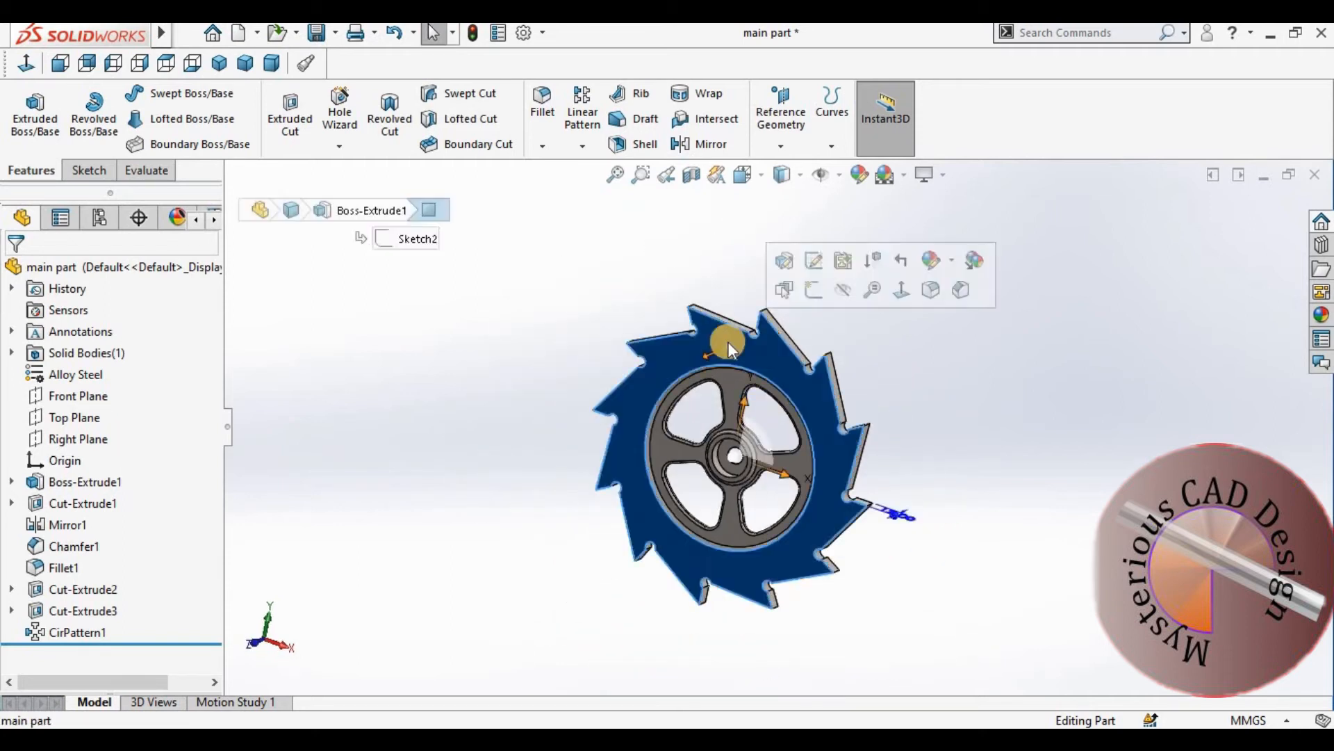
key(ctrl+8)
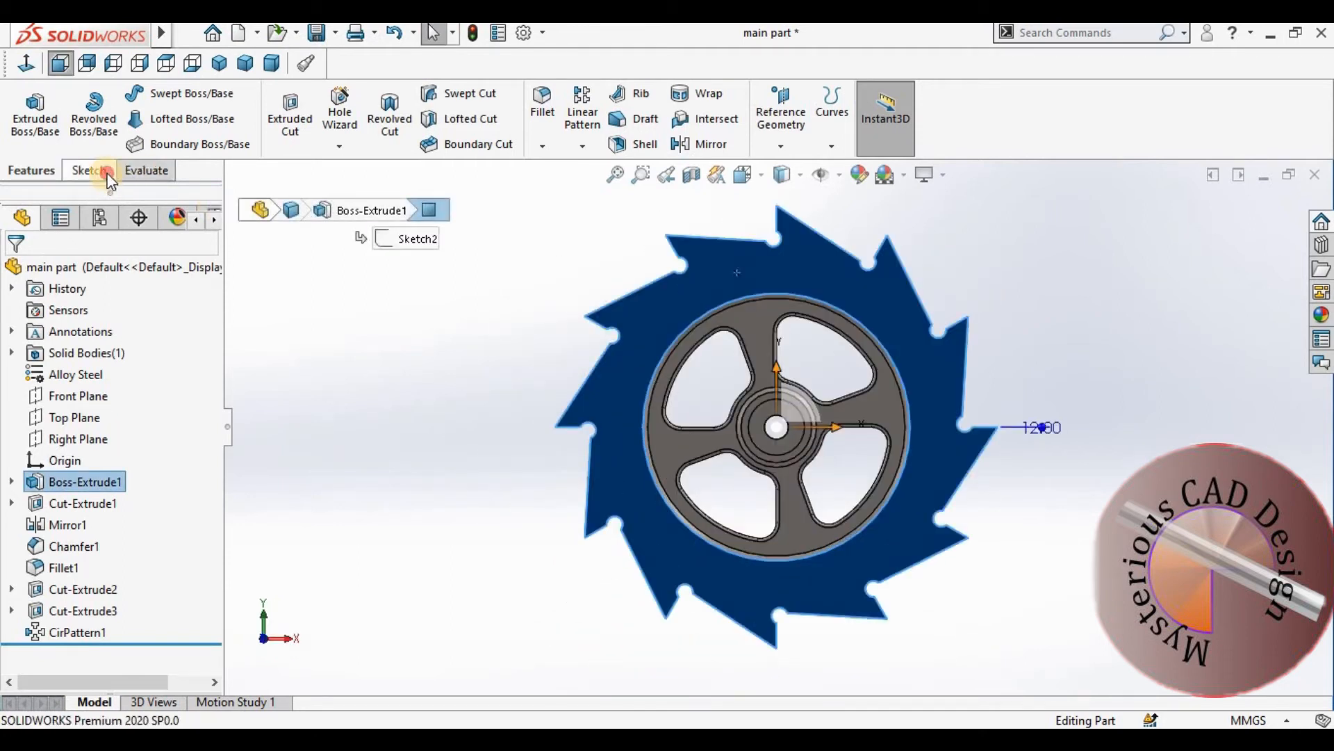
click(86, 171)
click(147, 93)
click(170, 139)
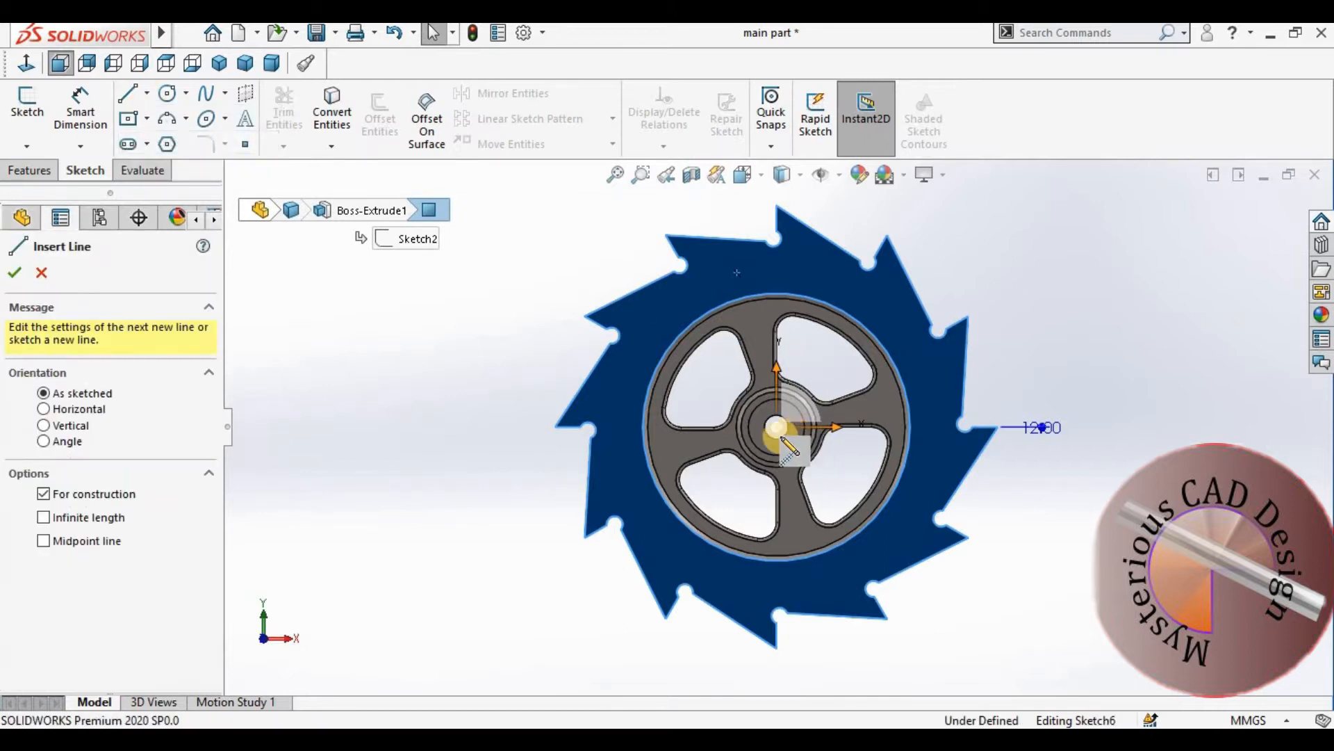
click(777, 427)
click(777, 218)
scroll(778, 307, down, 2)
key(Escape)
Step: Sketch a second construction line about 172.9 mm long from the origin, slanting up past the tooth to the left of the vertical line
click(173, 143)
click(793, 503)
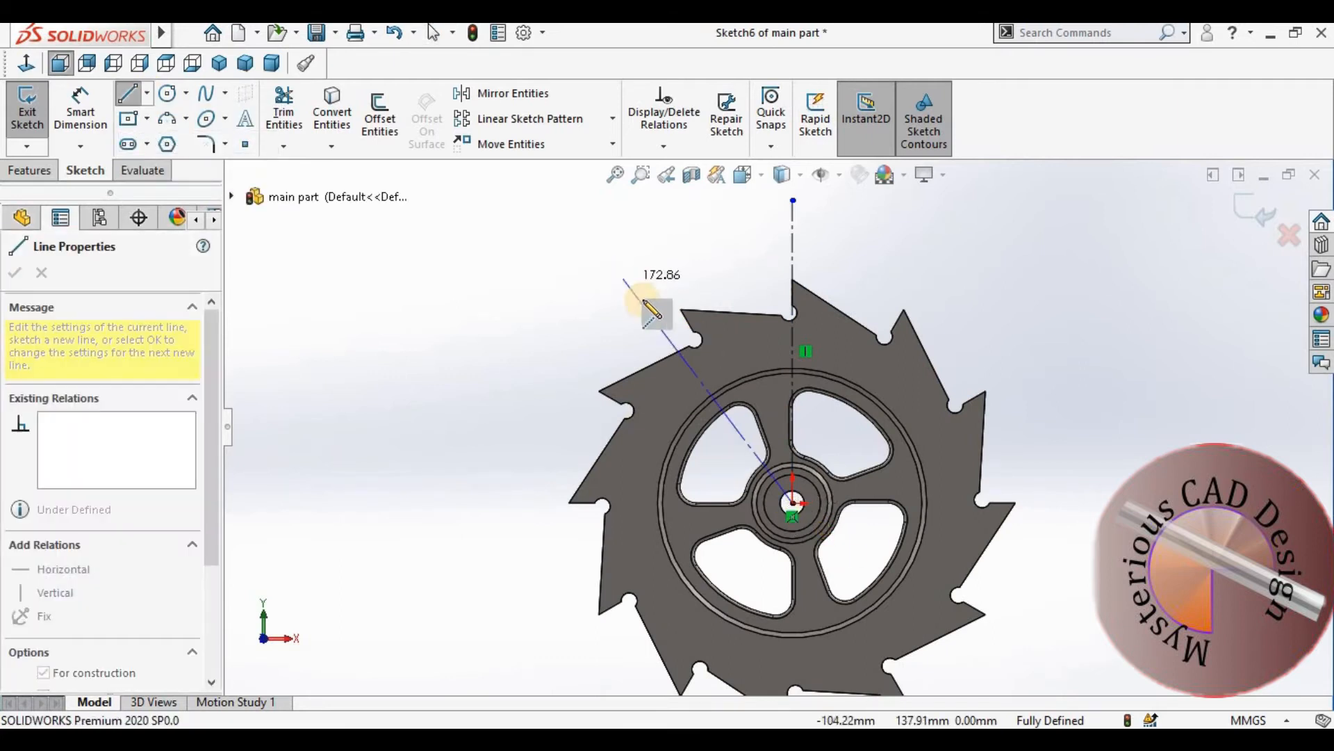
click(624, 279)
Step: Dimension the angle between the slanted and vertical construction lines to 30 degrees
click(67, 131)
click(706, 385)
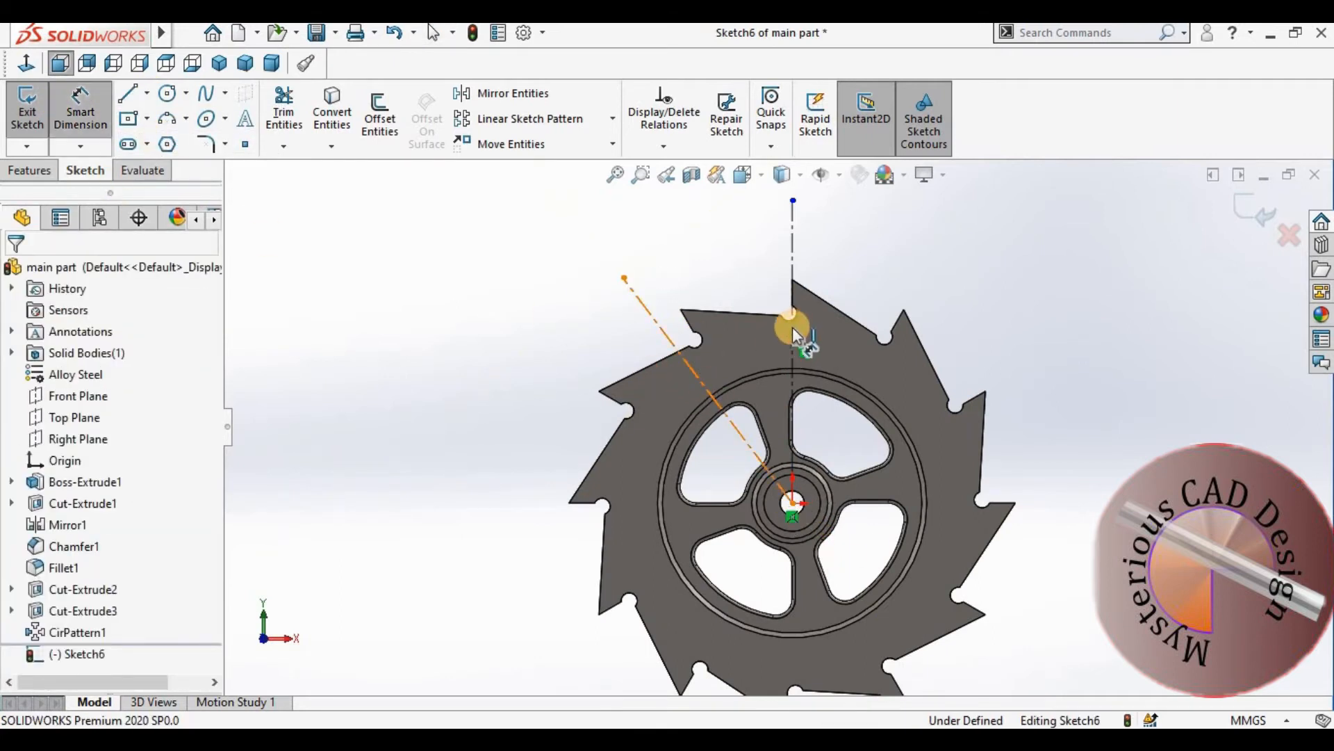
click(793, 326)
click(710, 277)
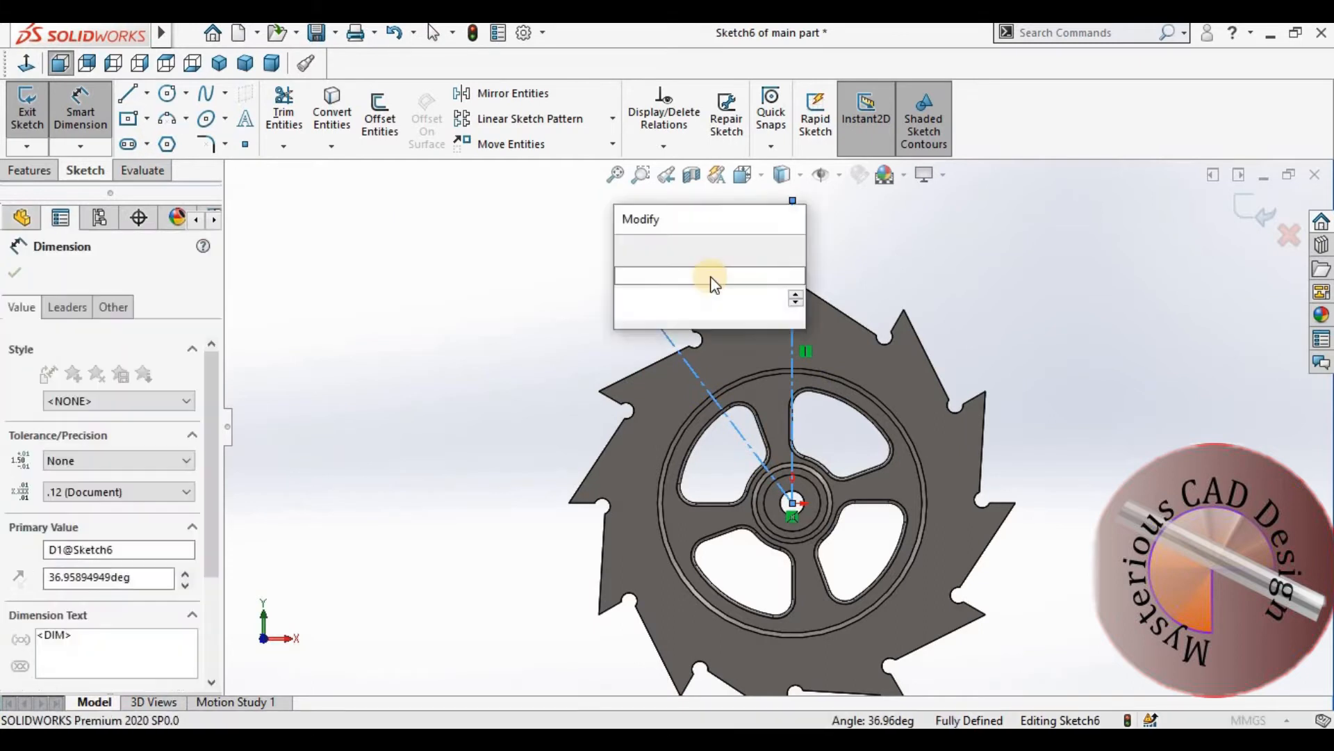
text(30)
key(Return)
scroll(723, 292, down, 3)
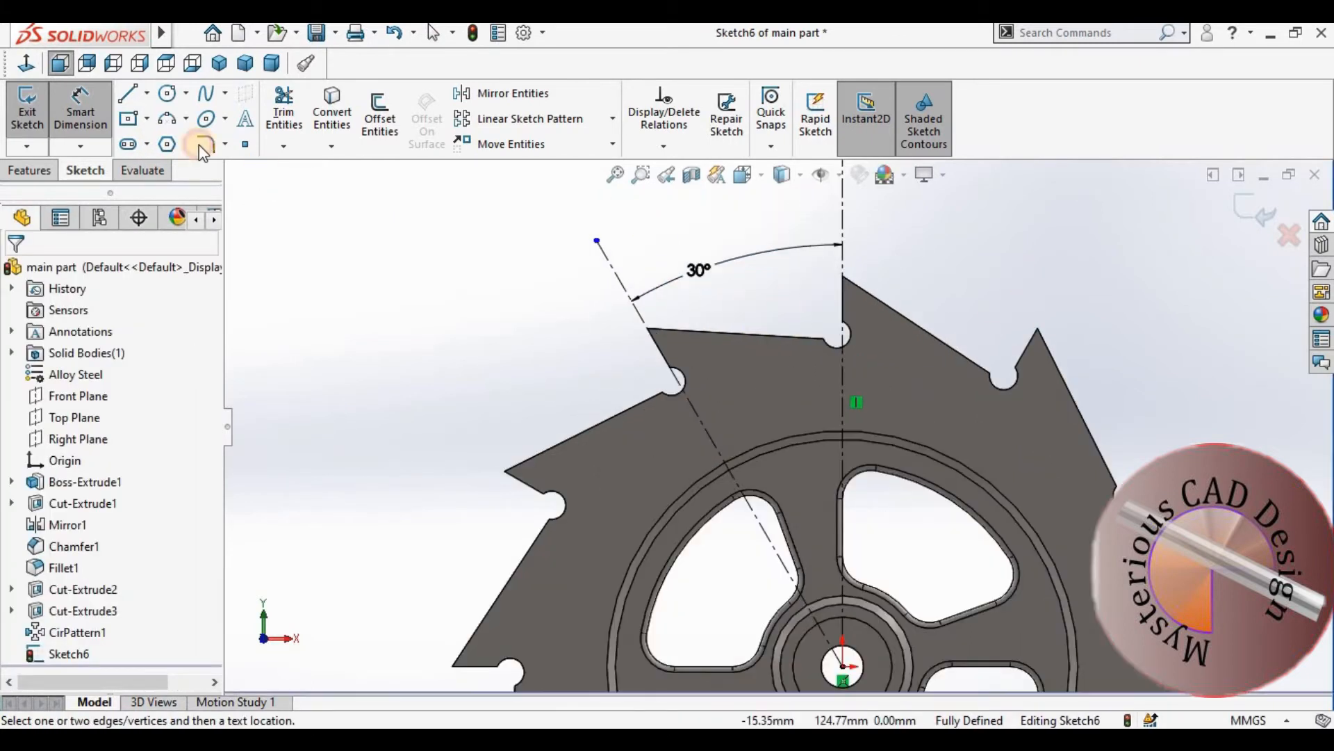
key(Escape)
Step: Sketch a circle centred on the origin just outside the raised ring and dimension its diameter to 180 mm
click(167, 94)
drag(842, 666, 774, 404)
click(82, 119)
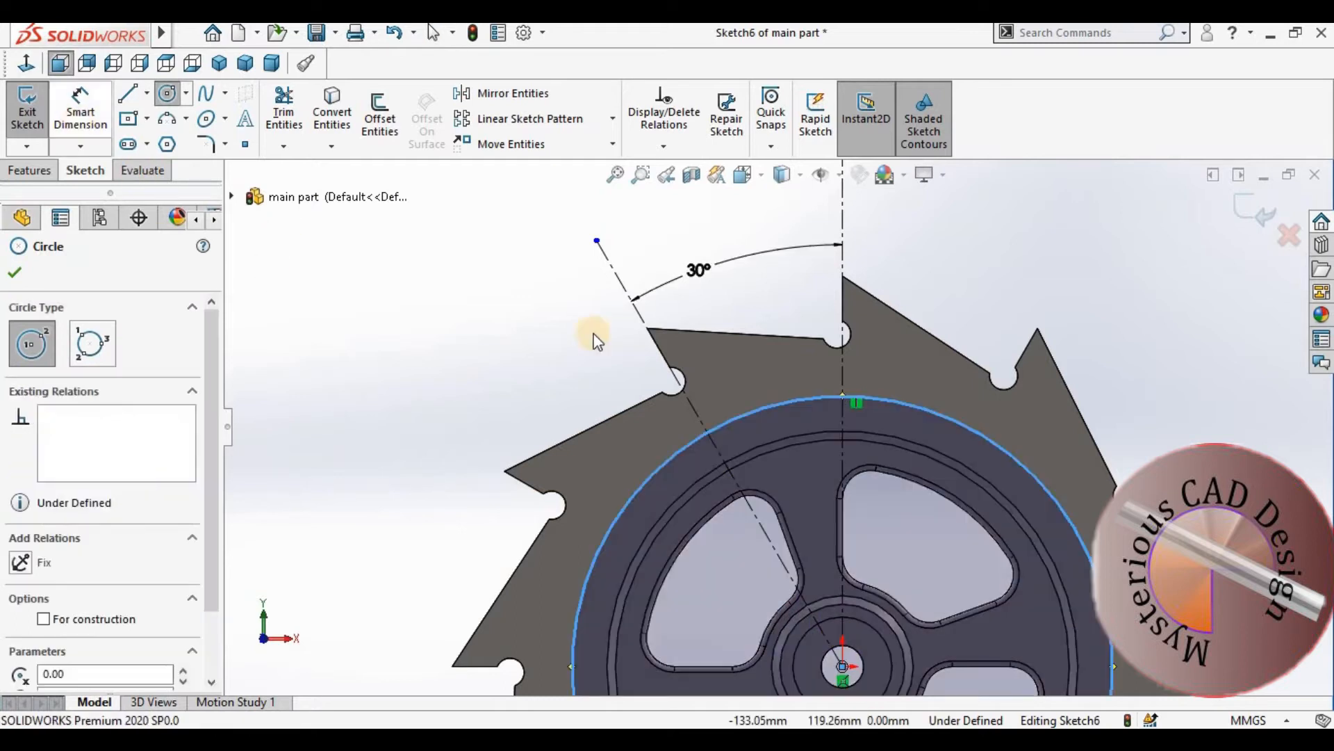
click(870, 400)
click(1154, 340)
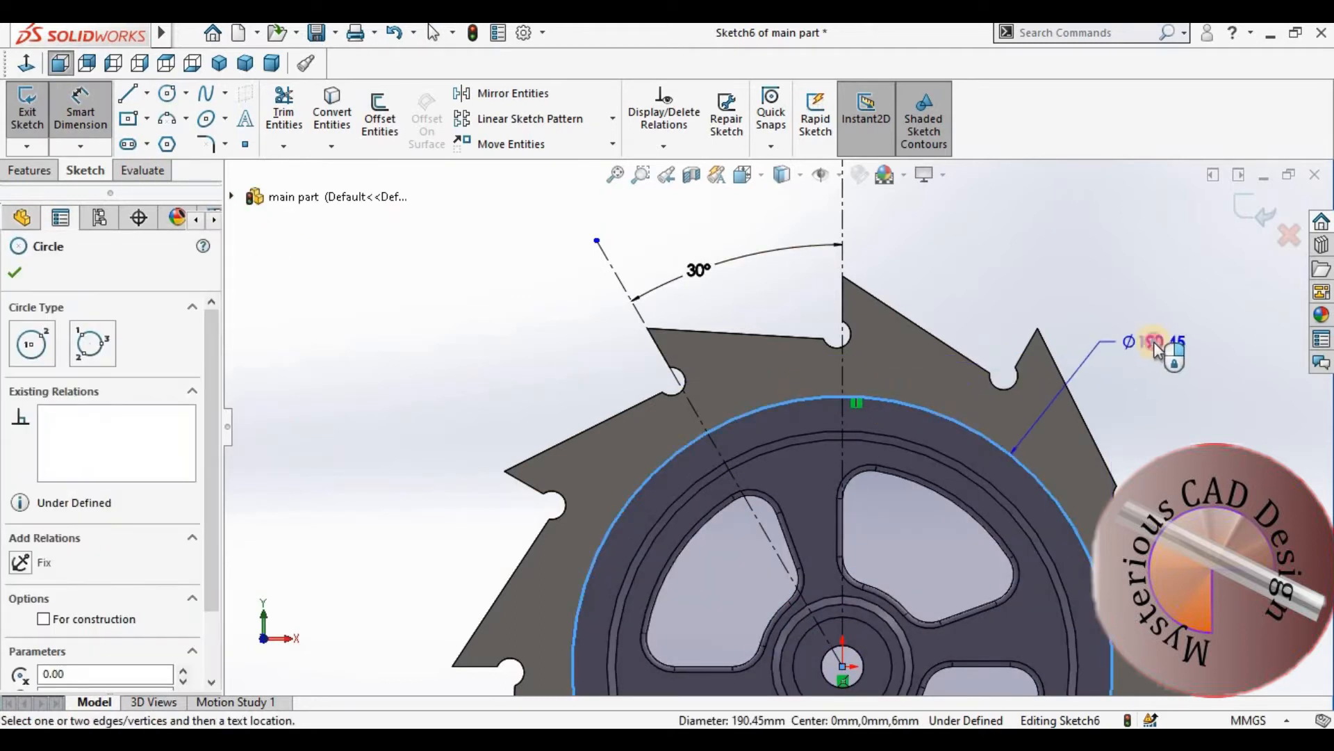
text(180)
key(Return)
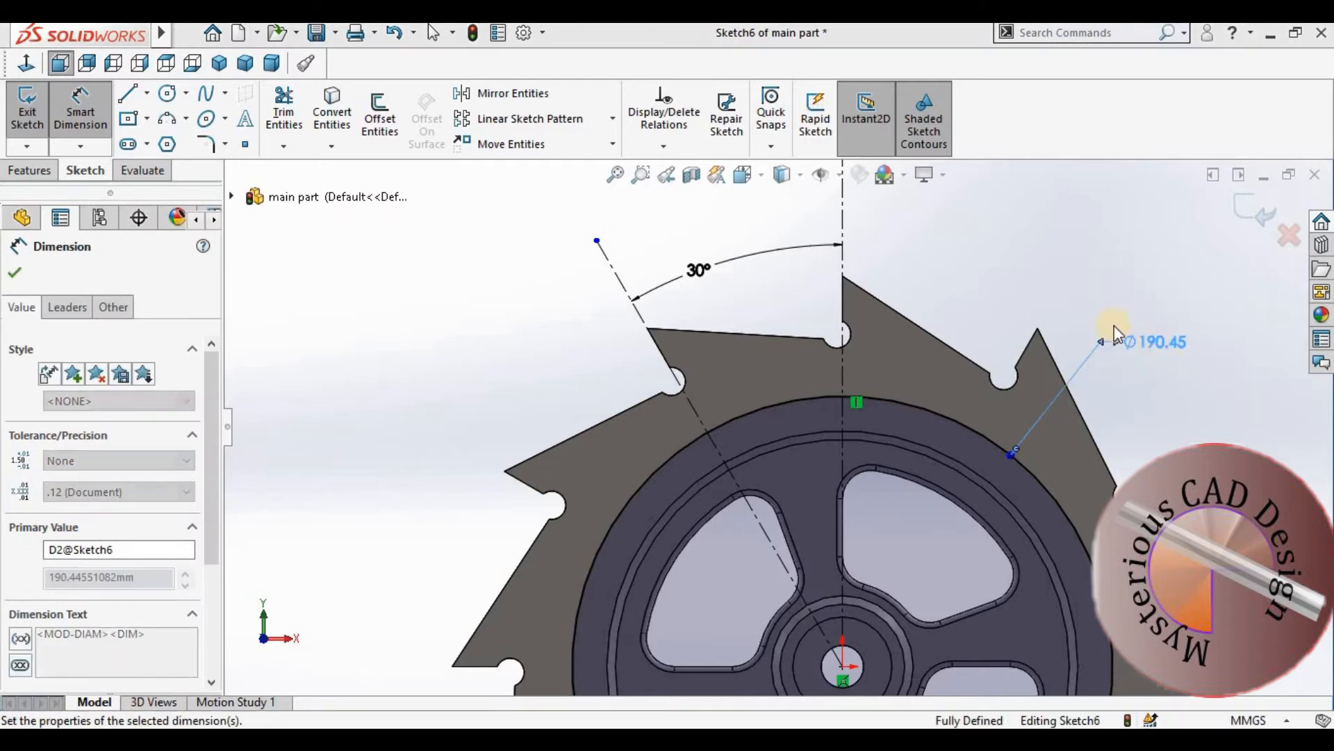
key(Escape)
Step: Sketch a line about 22.8 mm long ending on the 180 mm circle, parallel to and just right of the slanted construction line
click(127, 92)
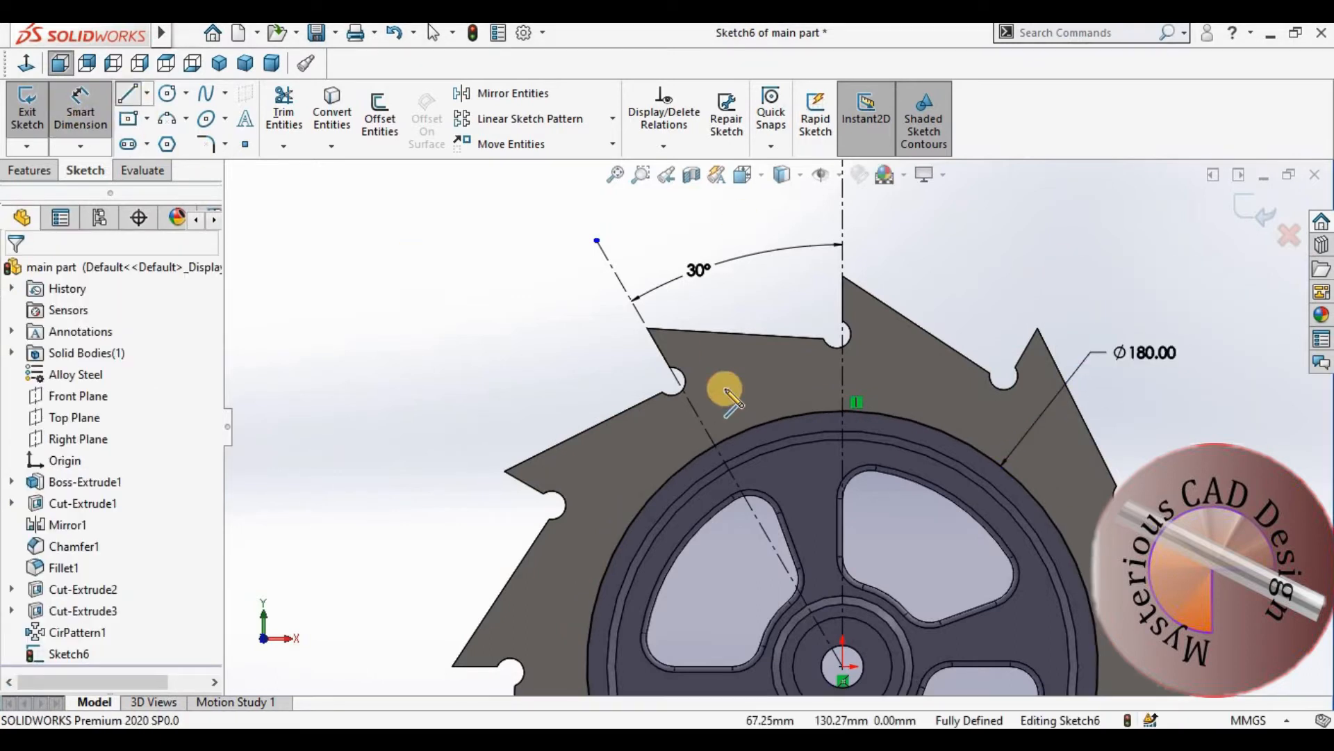
click(709, 428)
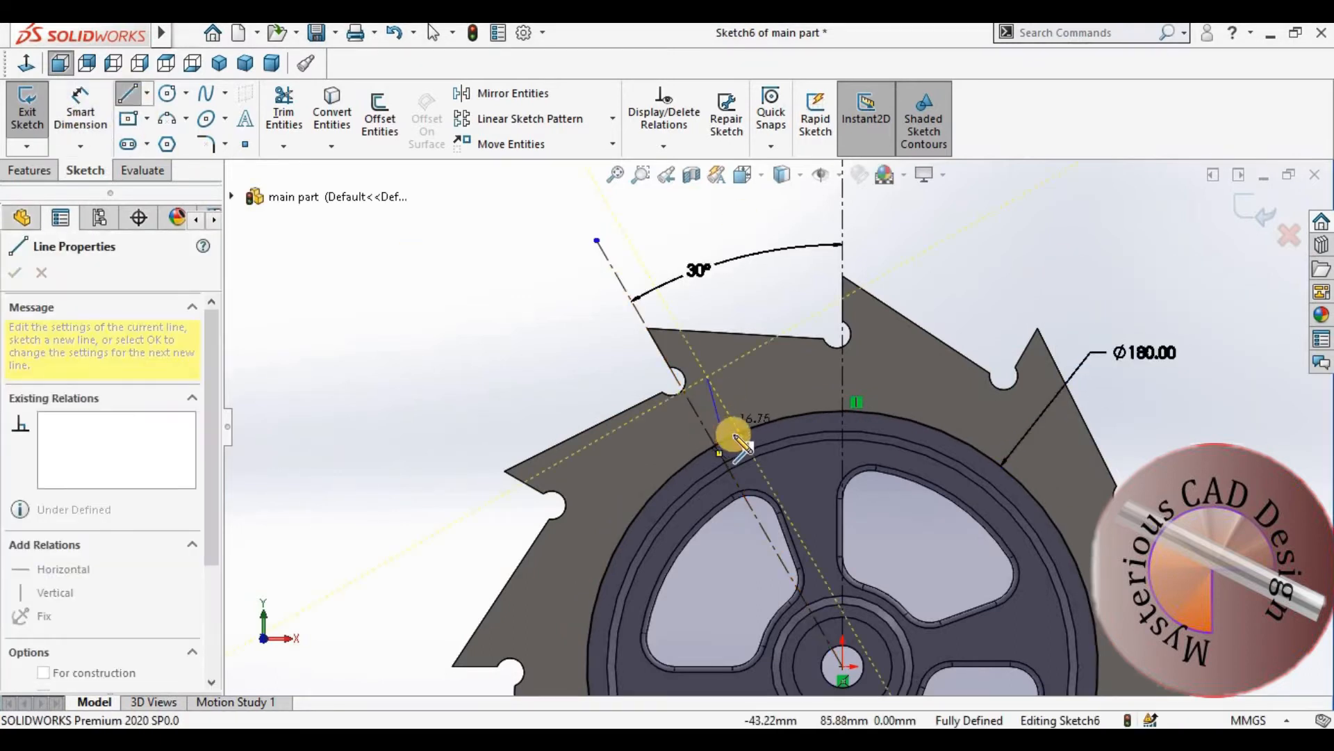
click(744, 438)
scroll(744, 439, up, 4)
key(Escape)
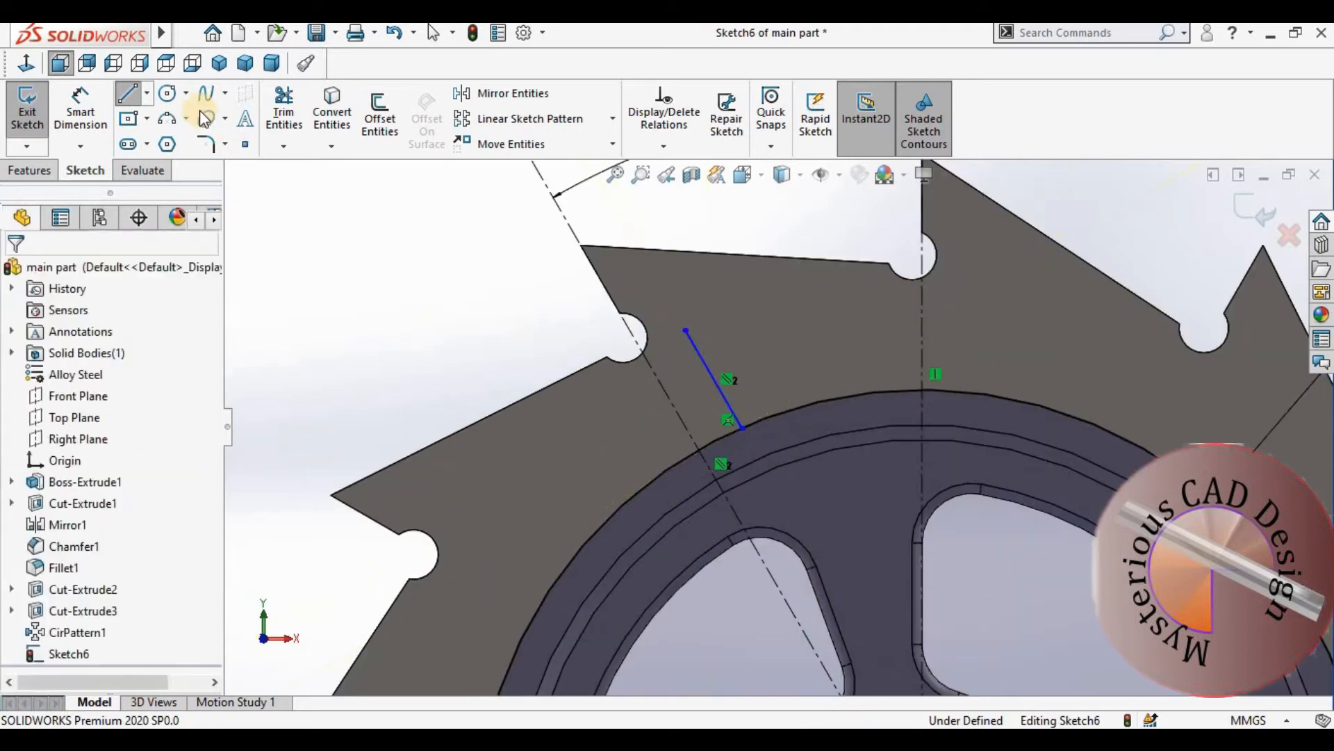
Step: Sketch a vertical line about 12.1 mm long down to the 180 mm circle, just left of the vertical construction line
click(128, 93)
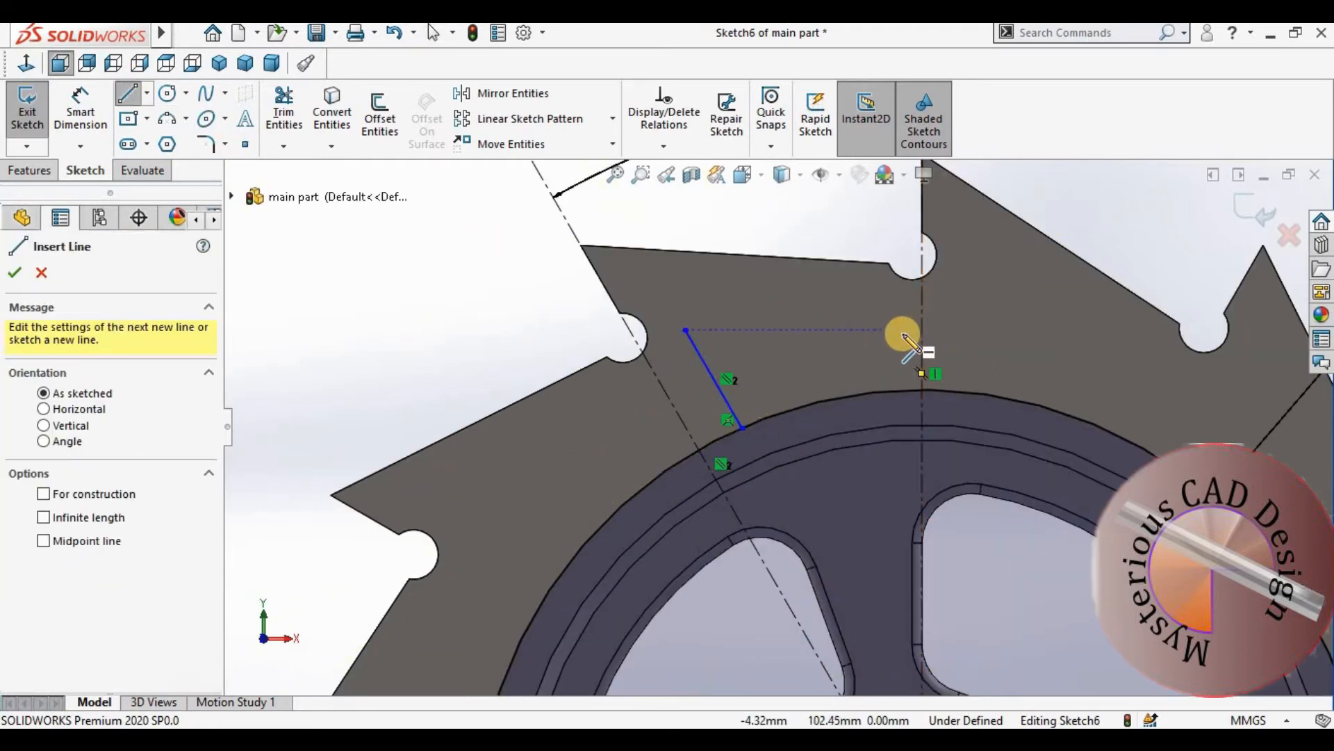
click(902, 331)
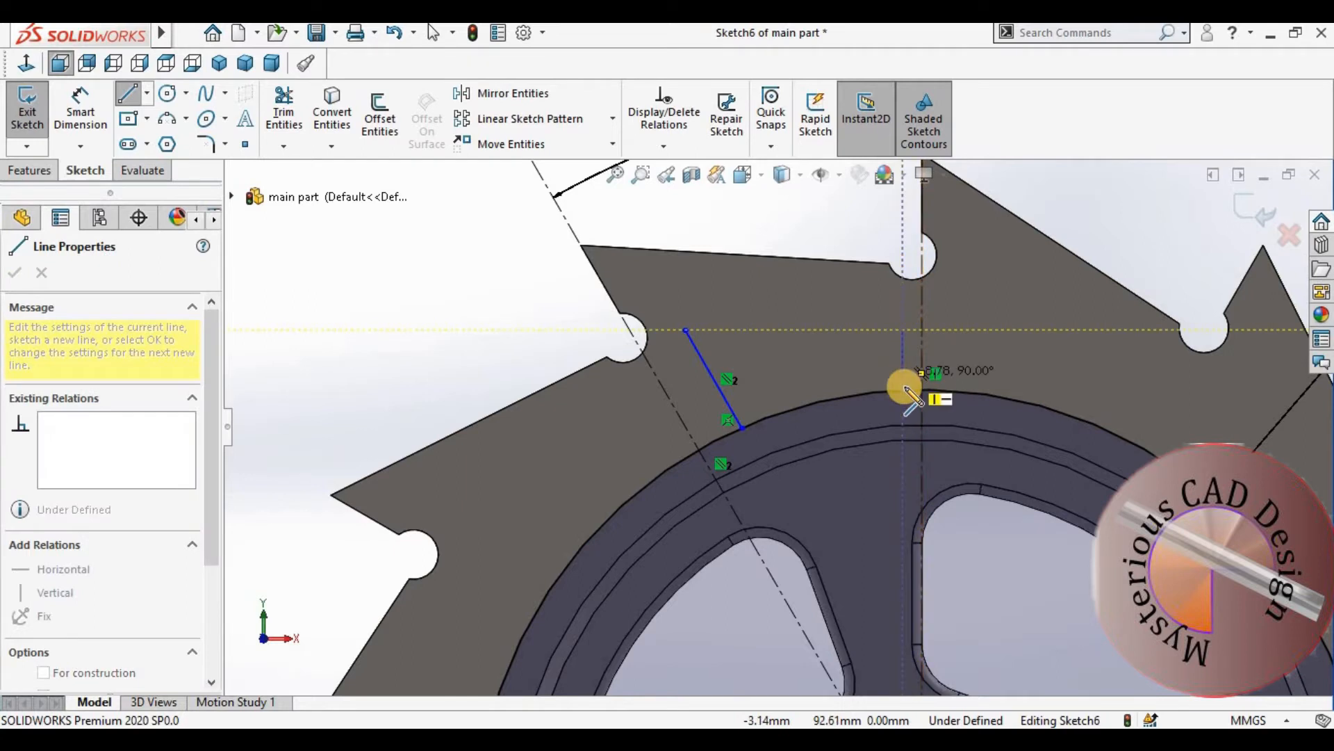
click(902, 393)
key(Escape)
scroll(893, 365, down, 3)
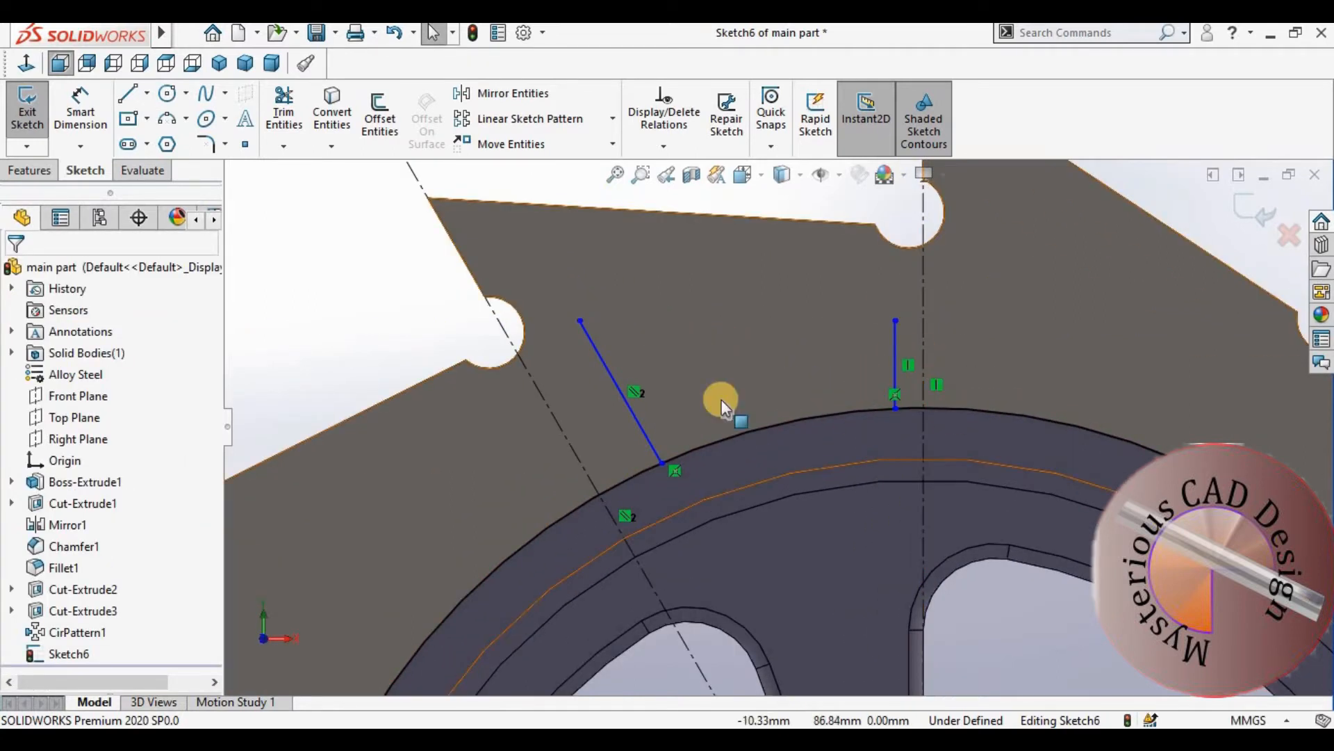
Step: Dimension the slanted line 15 mm from the slanted construction line
click(85, 114)
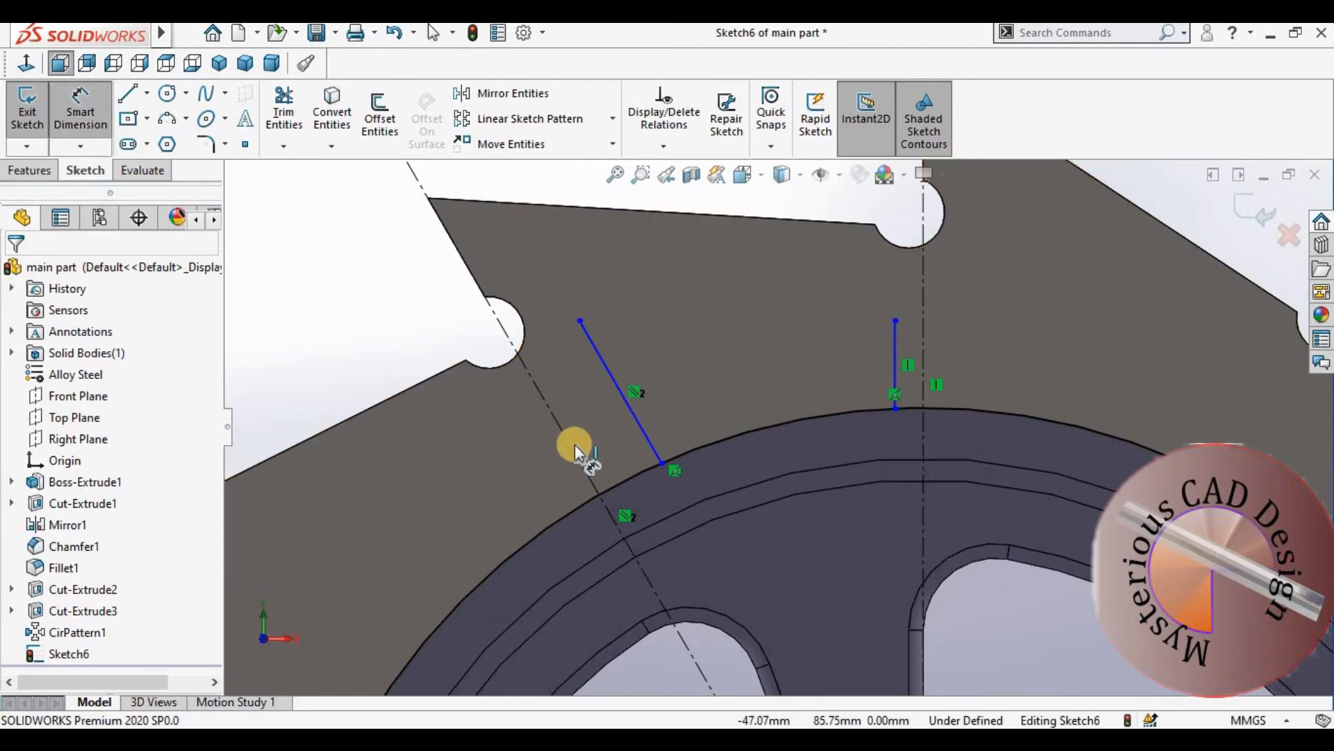
click(635, 442)
click(591, 424)
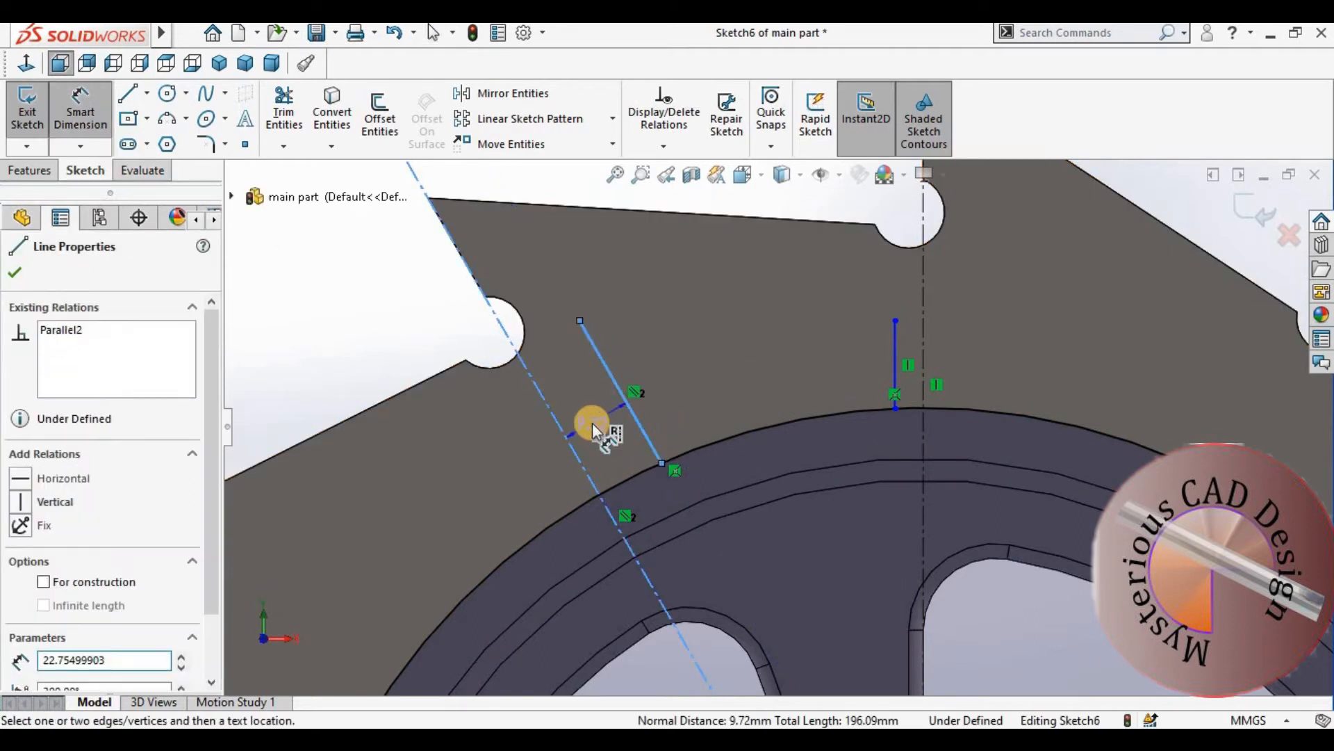
click(591, 422)
text(15)
key(Return)
click(458, 352)
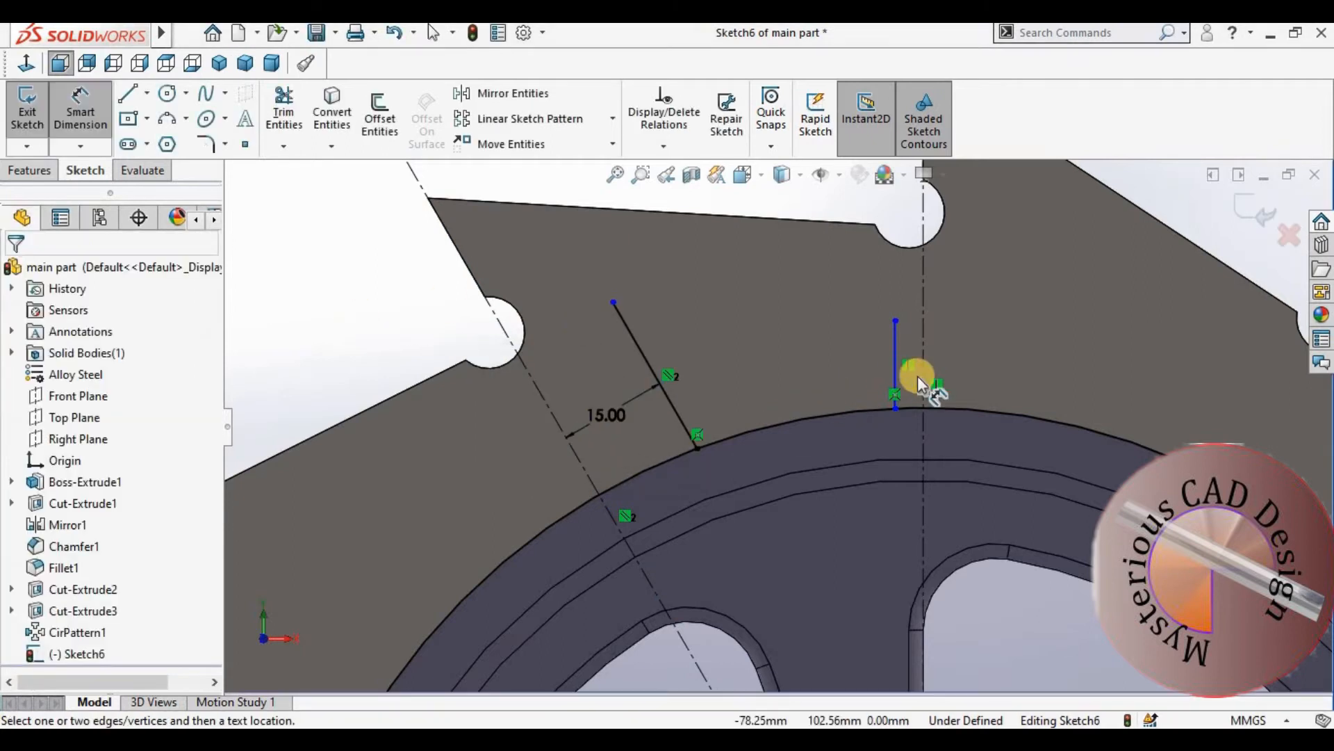
Step: Dimension the short vertical line 5 mm from the vertical construction line
click(920, 374)
click(895, 381)
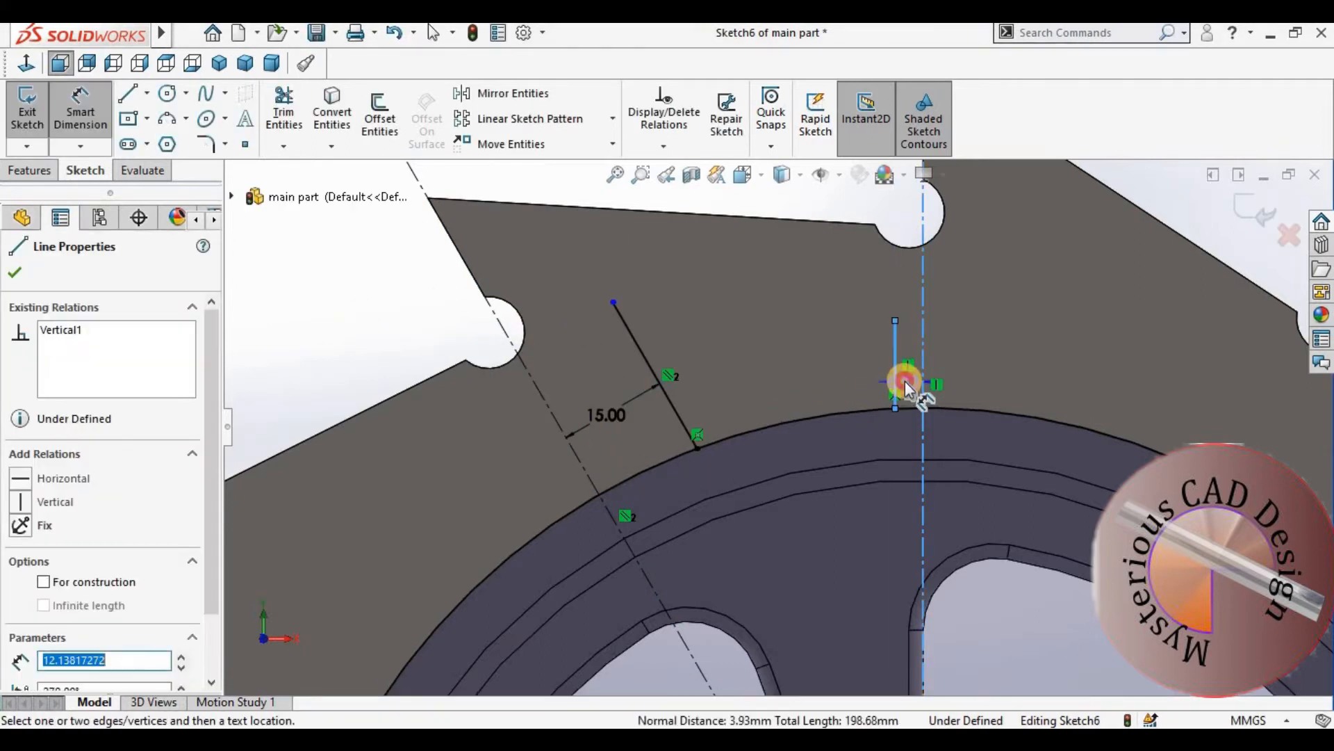
click(905, 381)
text(5)
key(Return)
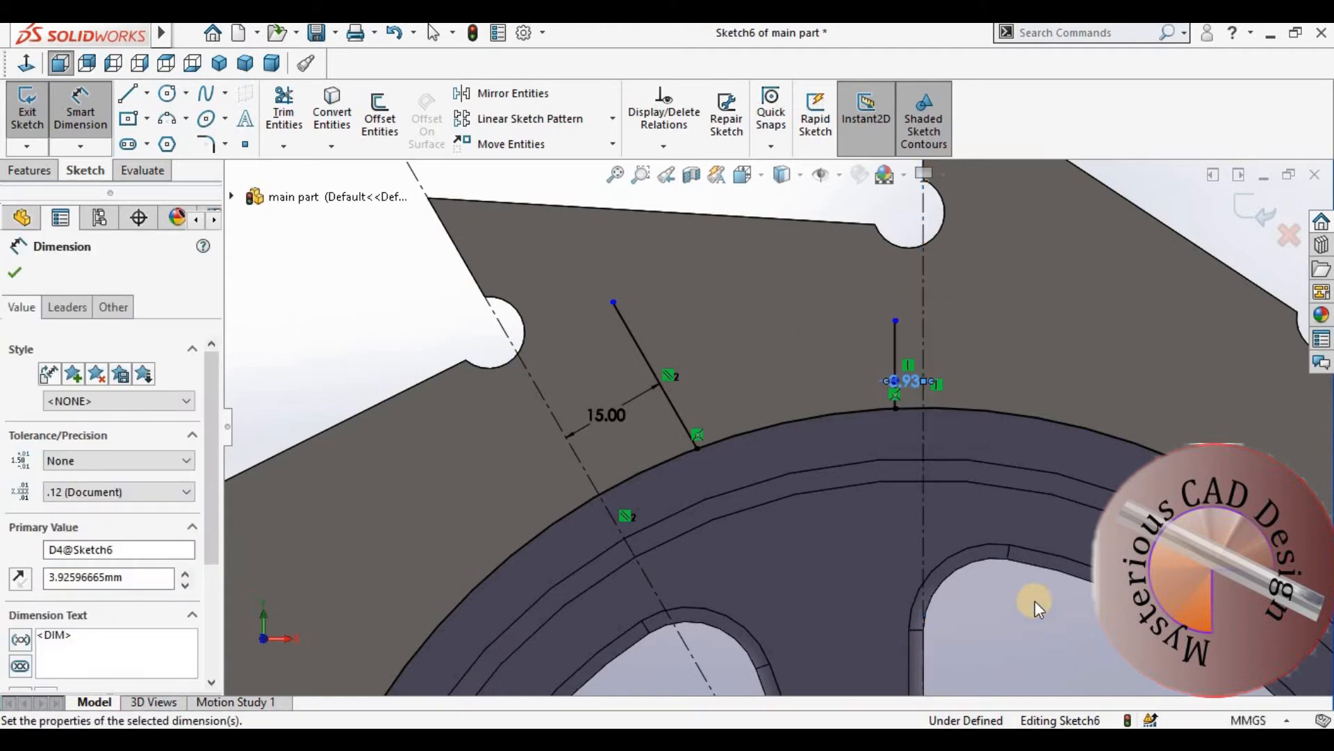
Step: Dimension the slanted line's length to 25 mm and the short vertical line's length to 10 mm
click(643, 378)
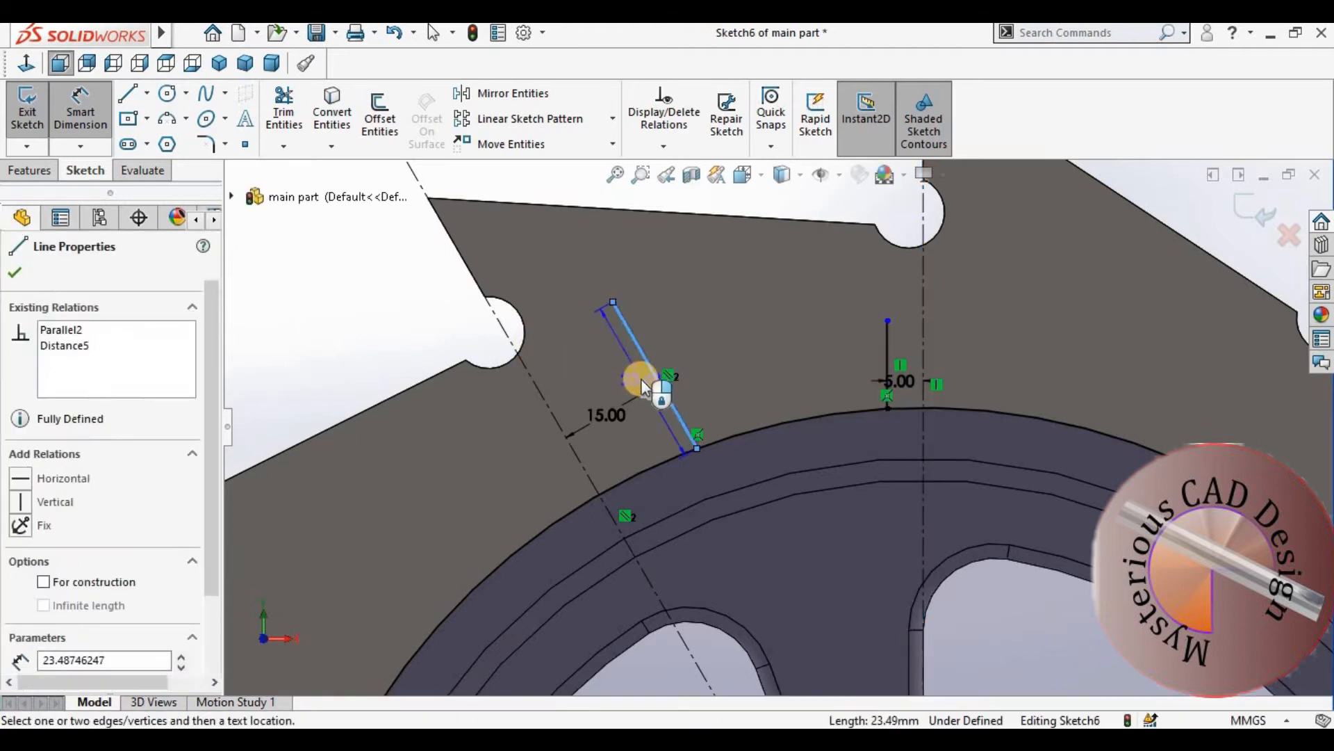
click(640, 380)
text(25)
key(Return)
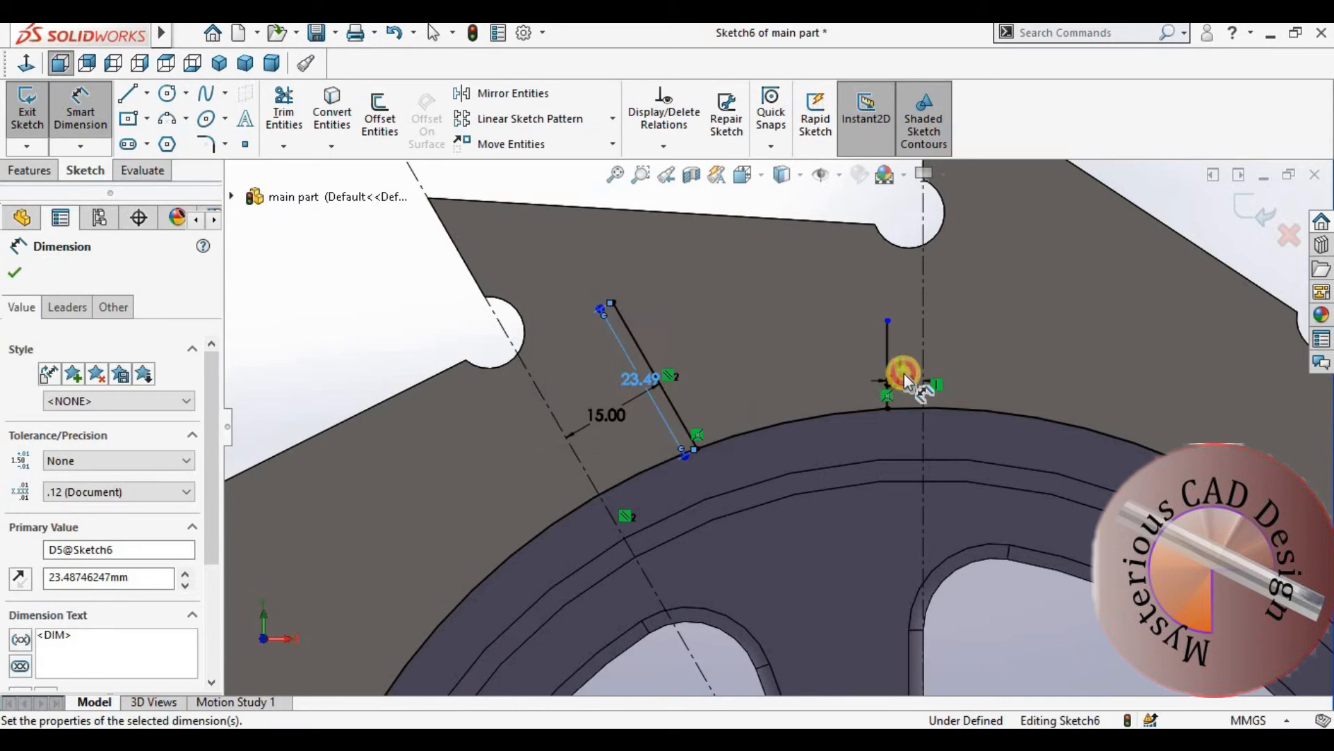
click(894, 365)
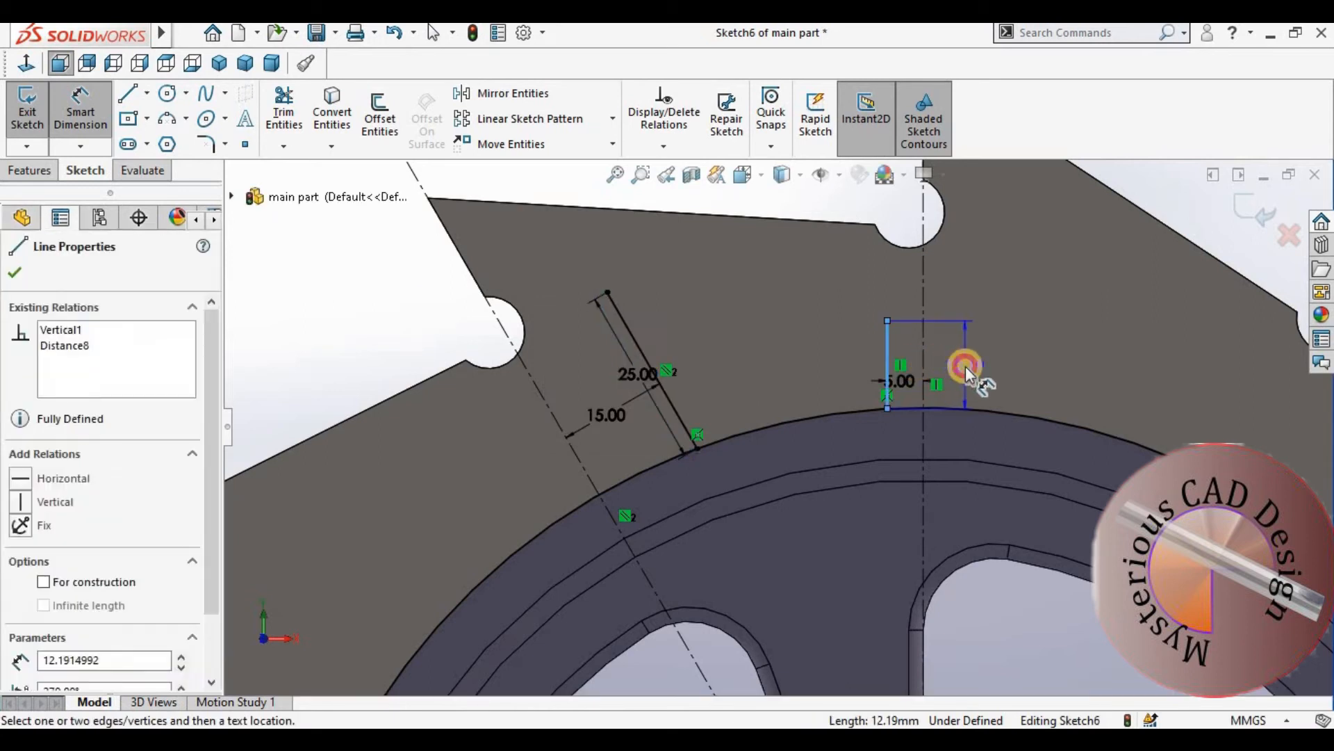
click(965, 365)
text(10)
key(Return)
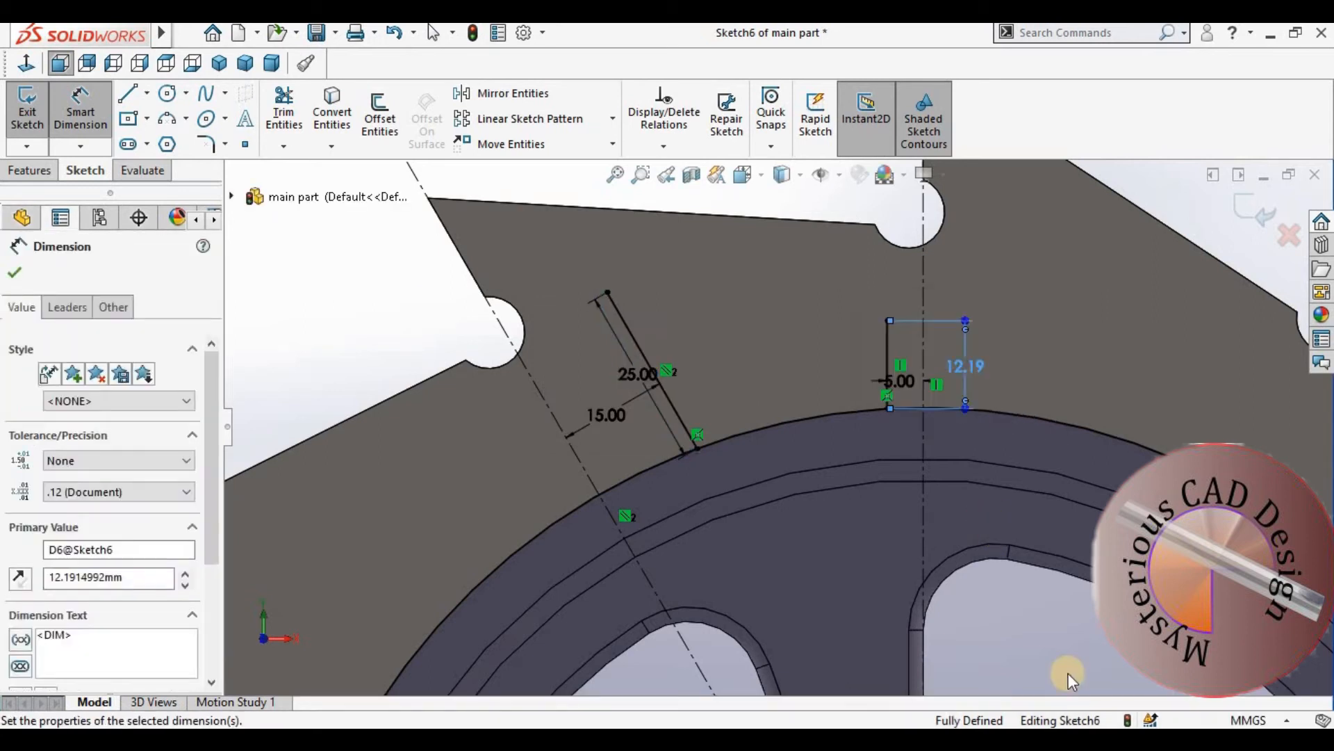
Step: Start a sketch line at the upper endpoint of the 25 mm slanted line
click(132, 105)
click(608, 293)
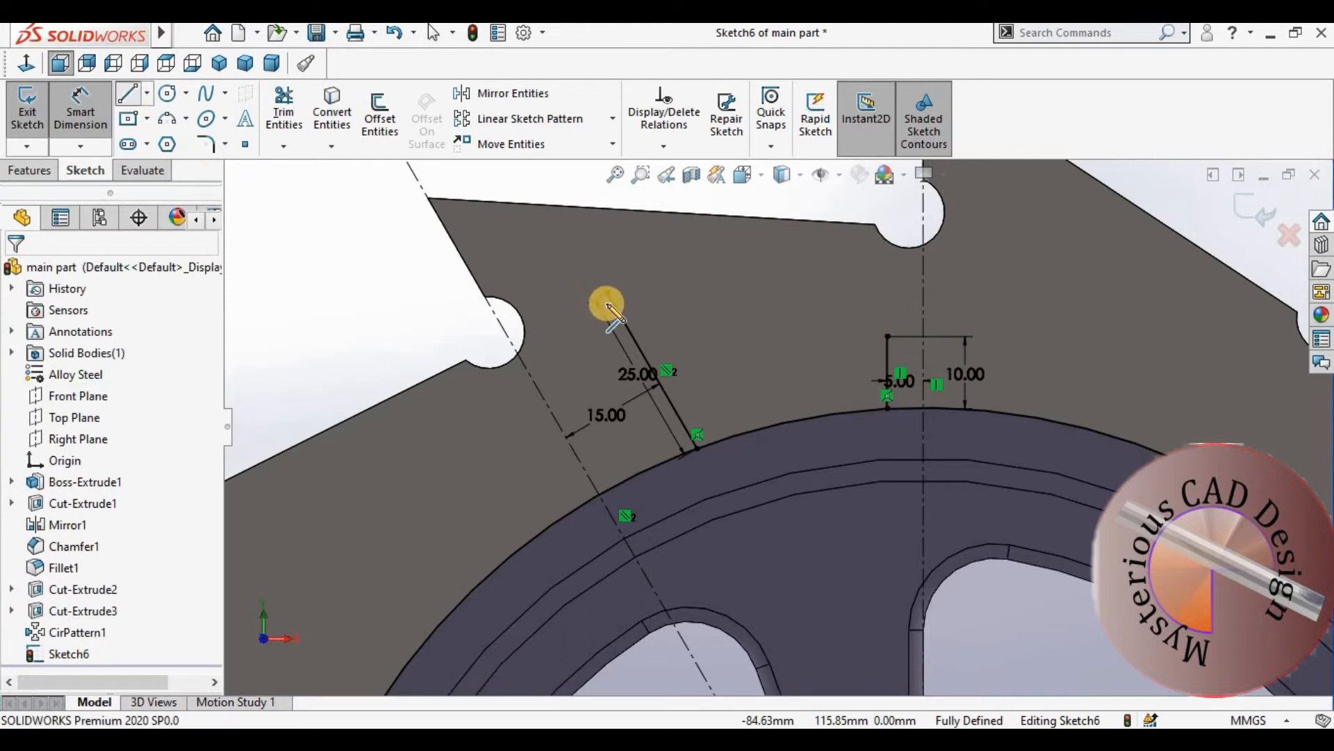
Step: Close the slot profile with a line joining the outer ends of the 25 mm and 10 mm side lines
click(888, 338)
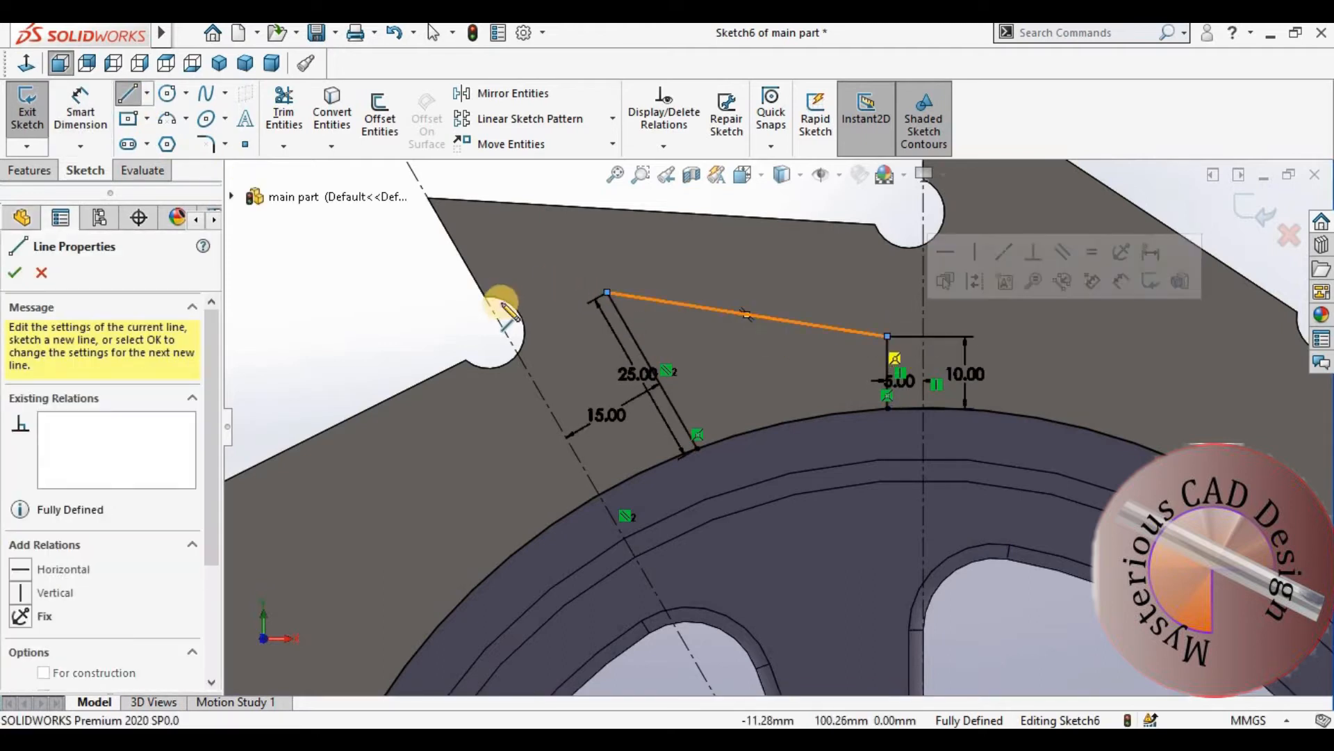
key(Escape)
key(Escape)
Step: Trim away the parts of the 180 mm circle outside the slot profile, keeping only the arc between its two side lines
click(283, 111)
click(541, 520)
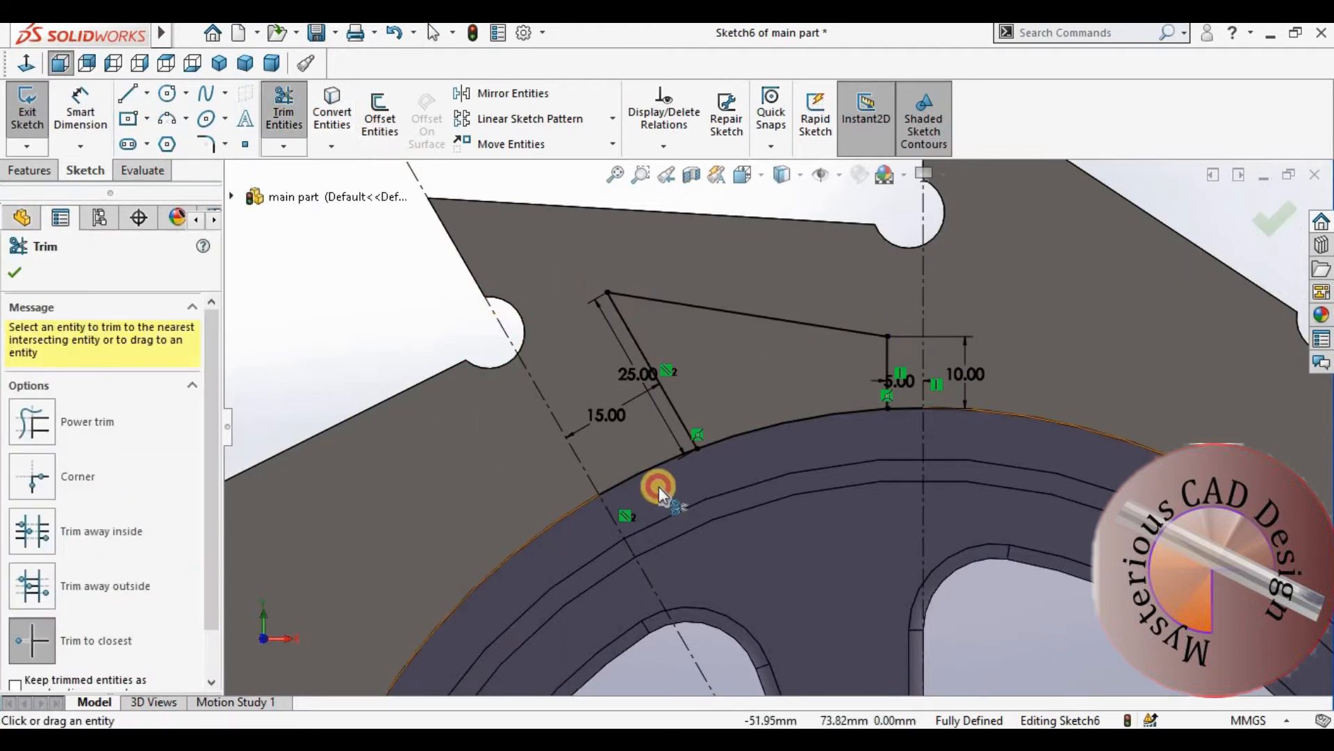
click(648, 469)
click(900, 413)
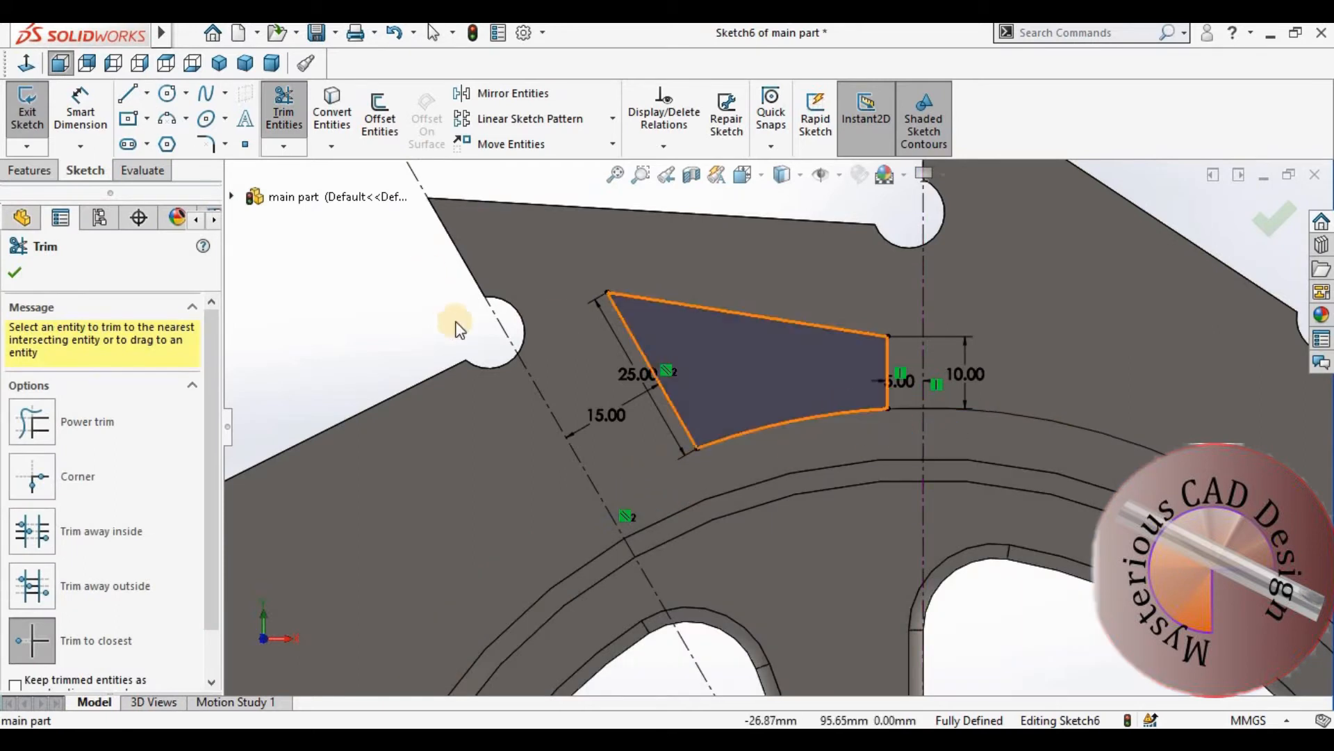
key(Escape)
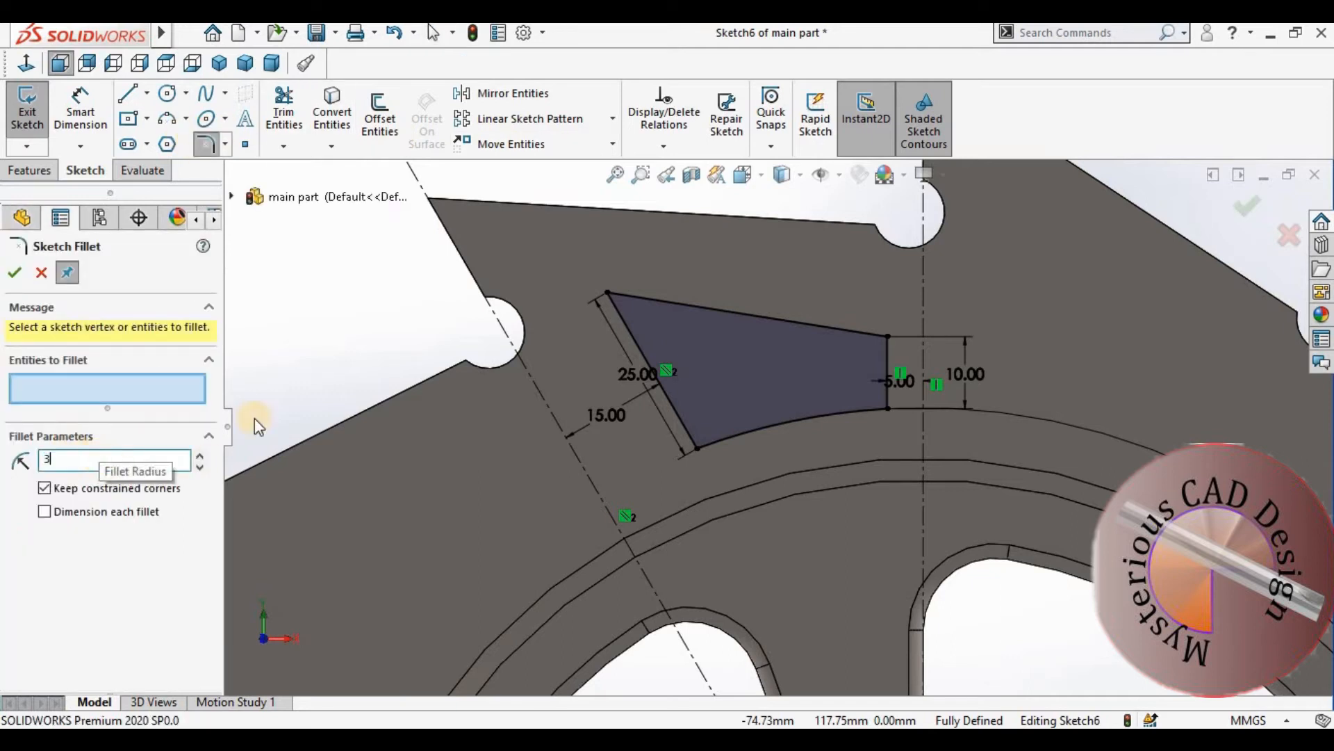
Step: Round all four corners of the slot profile with 3 mm sketch fillets
click(611, 311)
click(698, 448)
click(888, 409)
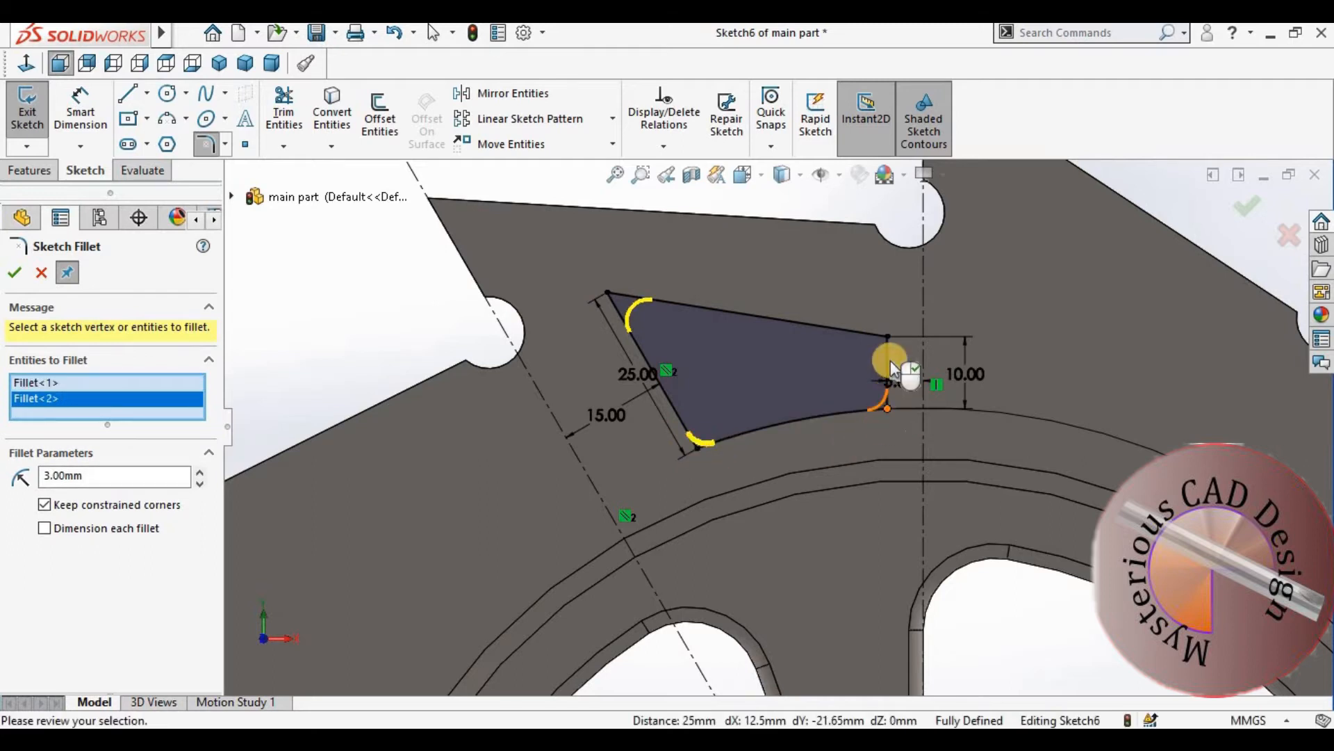
click(888, 338)
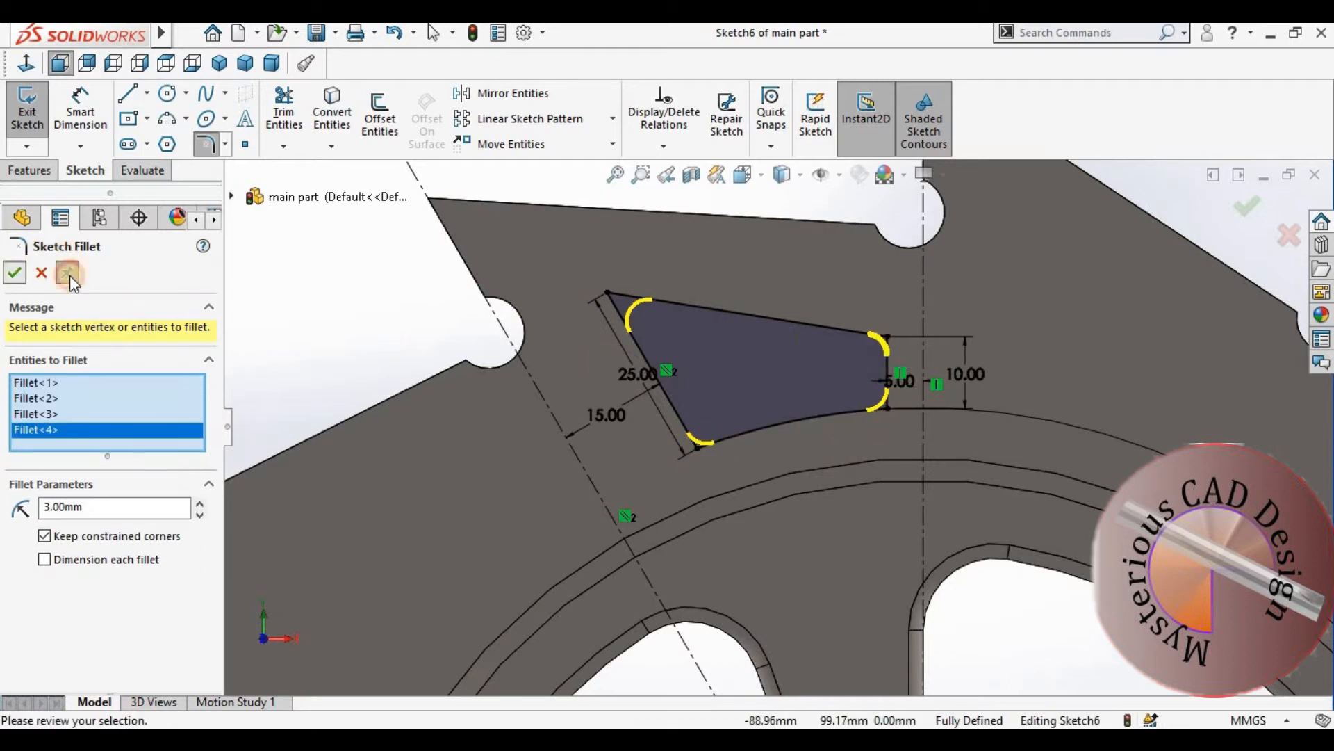
click(43, 273)
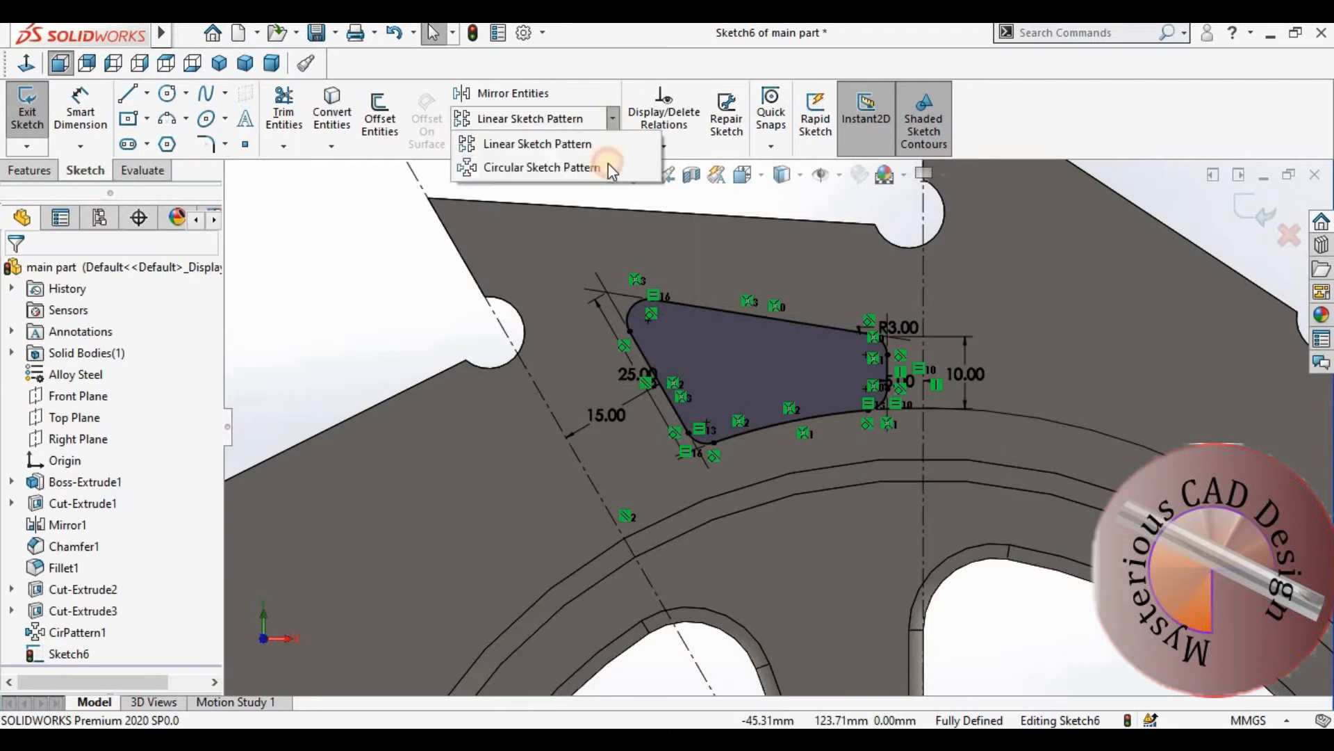
Step: Pattern the slot profile circularly around the wheel centre with 12 equally spaced instances over 360 degrees
click(596, 167)
click(727, 383)
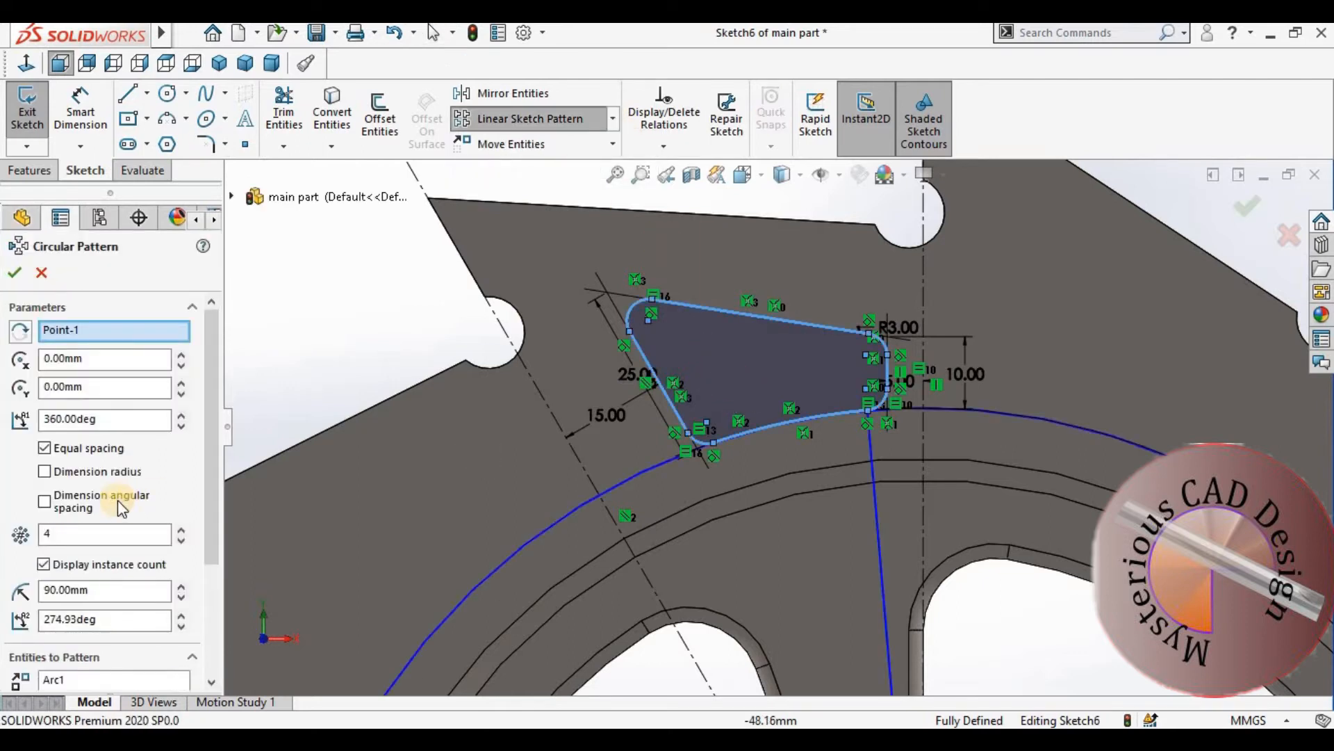
click(94, 536)
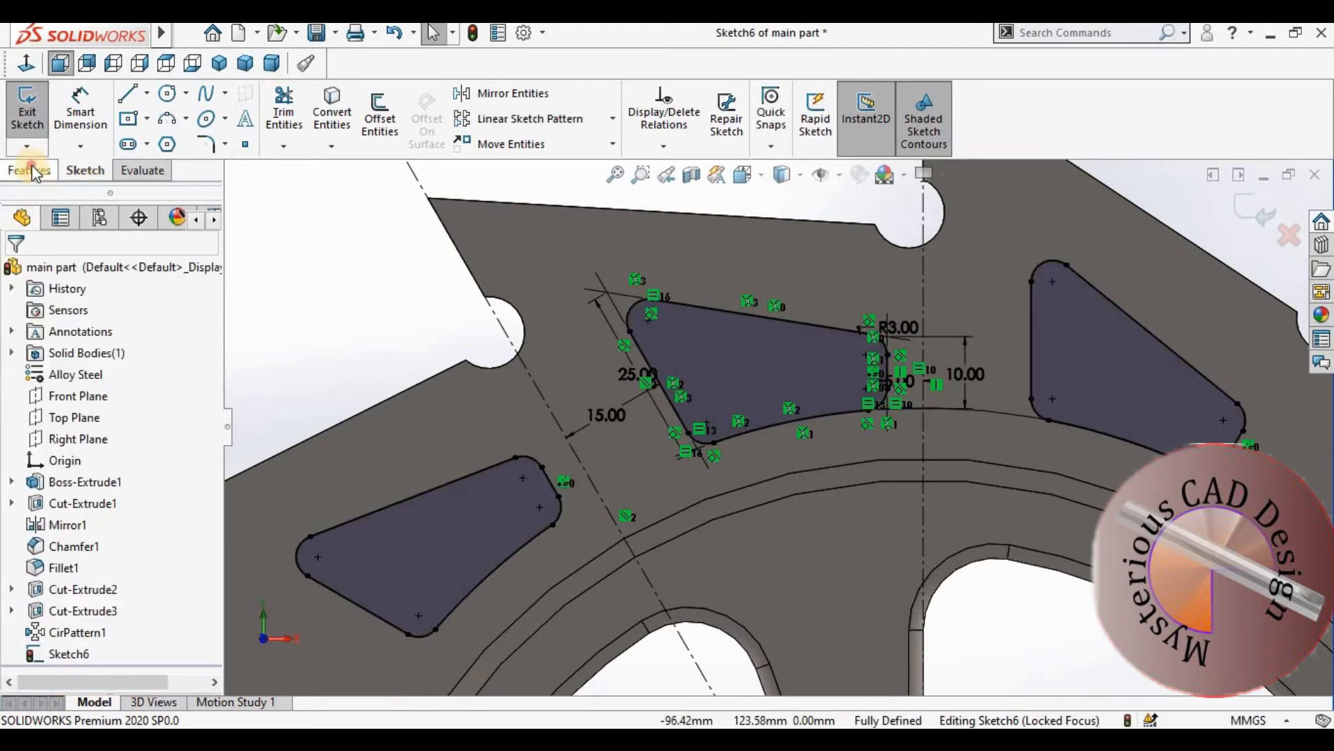
Step: Cut the patterned slot profiles through the wheel with an Extruded Cut set to Through All
click(32, 171)
scroll(528, 361, up, 5)
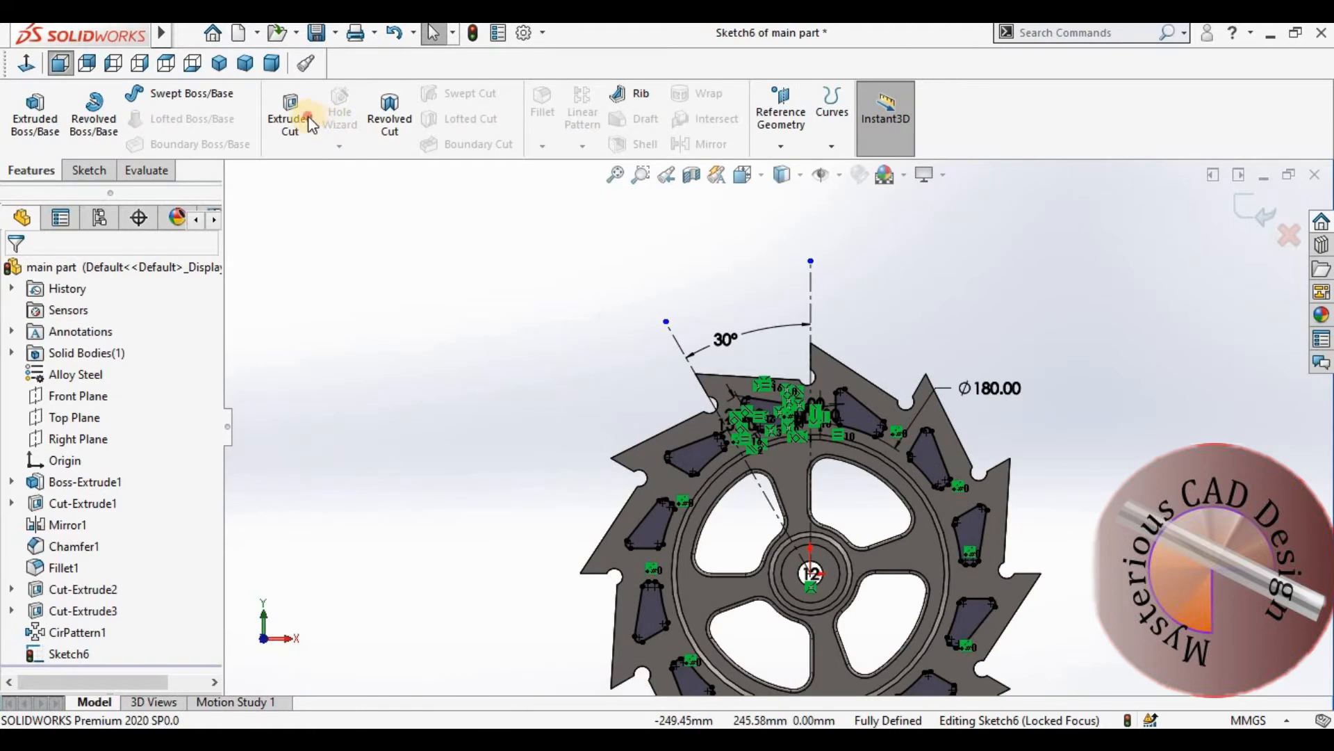
click(311, 124)
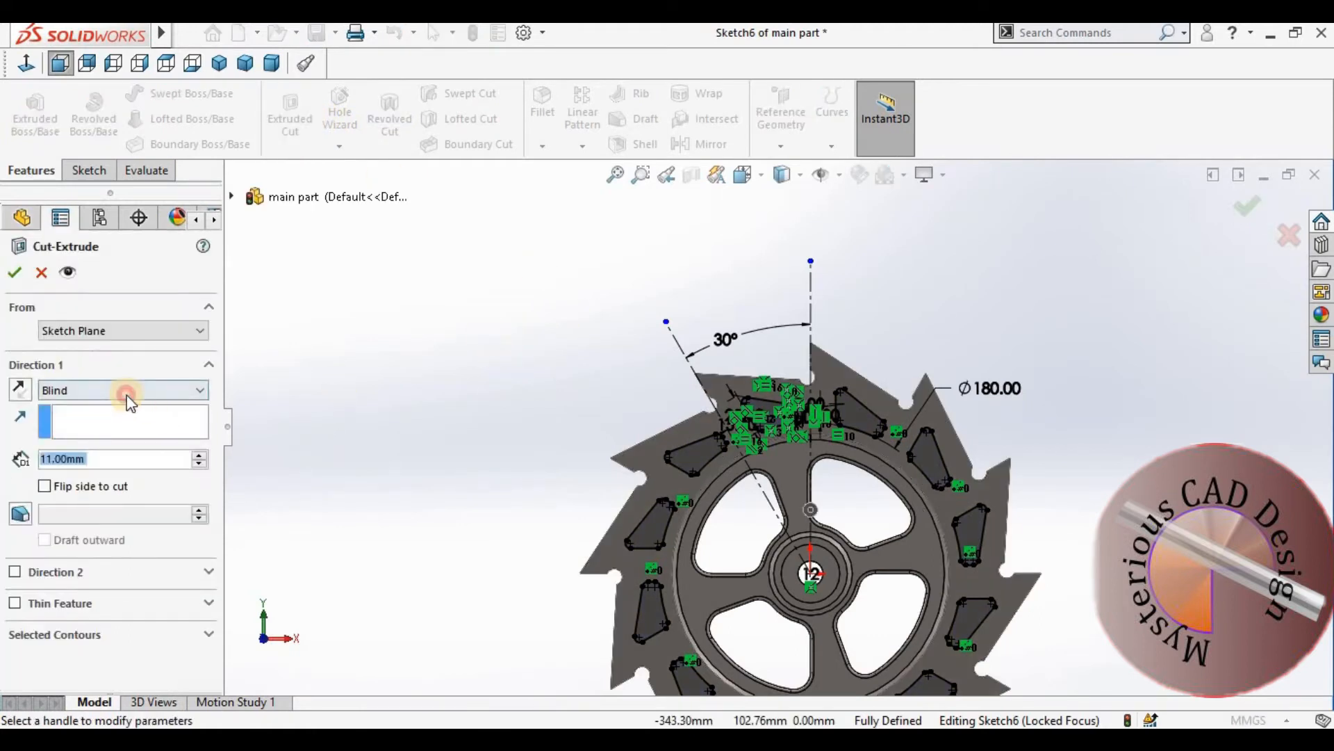
click(127, 393)
click(108, 424)
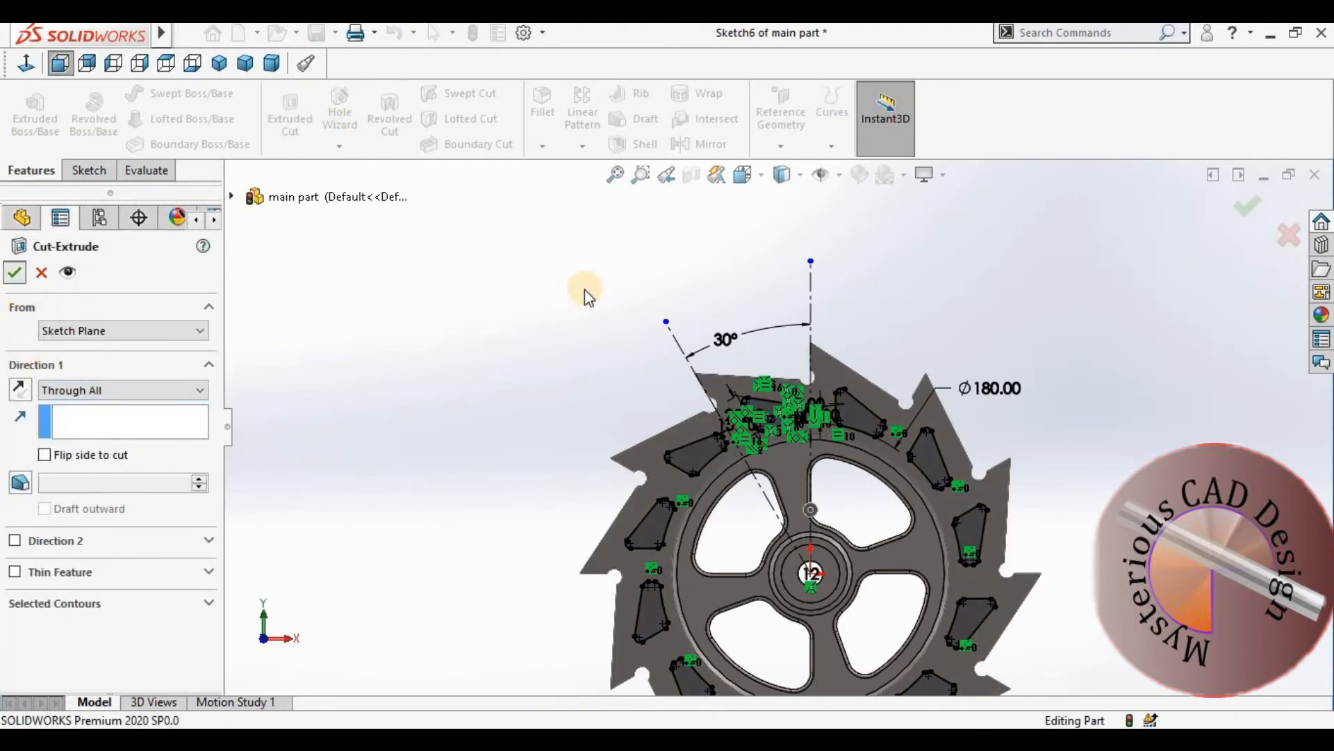
key(Return)
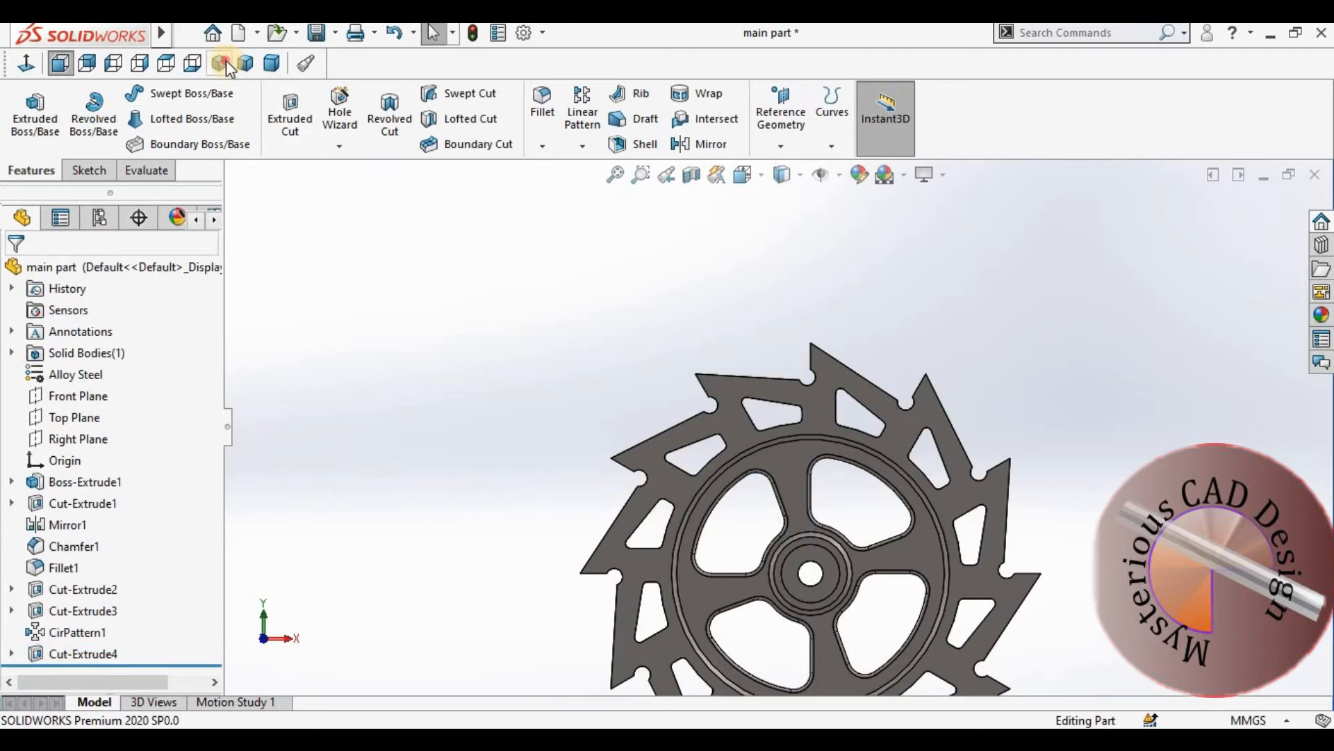
Step: Show the wheel in isometric view, shaded without edges, and inspect it from several angles
click(227, 60)
click(784, 174)
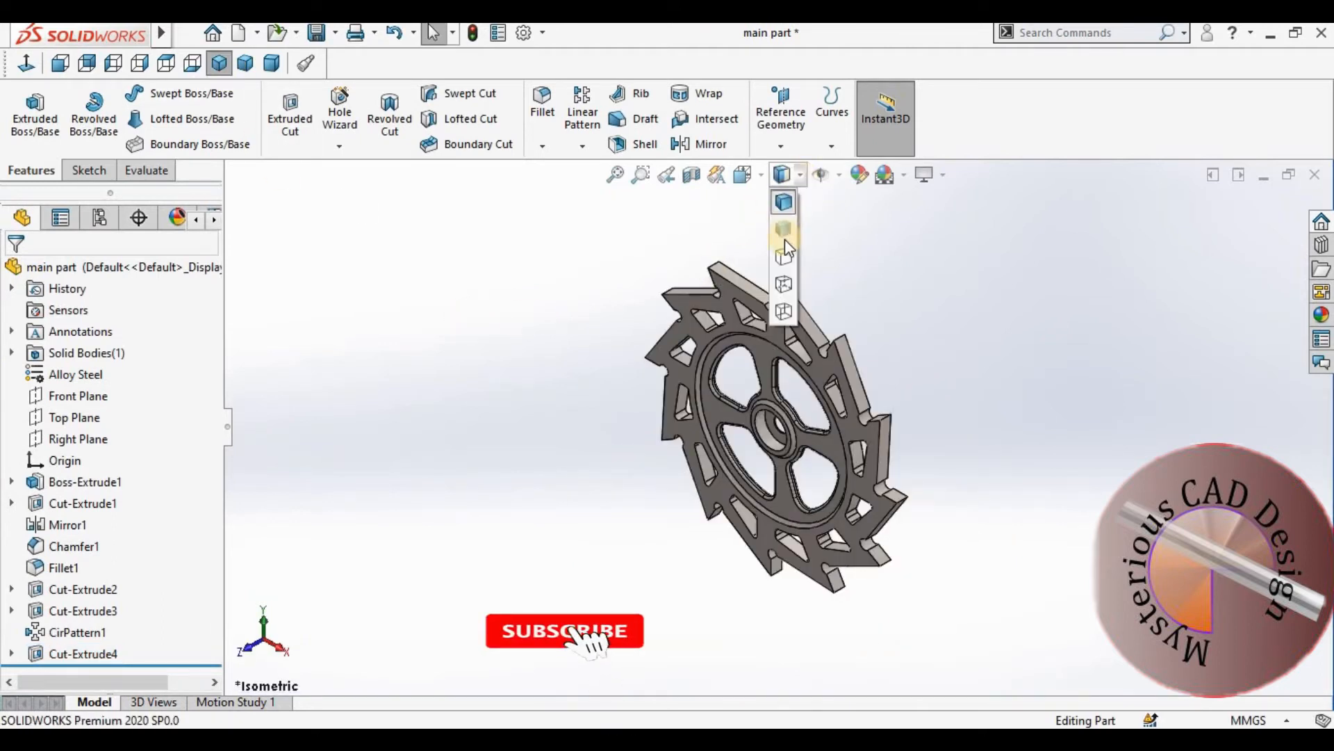
click(785, 239)
mouse_move(871, 340)
middle_down()
mouse_move(757, 453)
mouse_move(820, 402)
middle_up()
scroll(797, 456, down, 3)
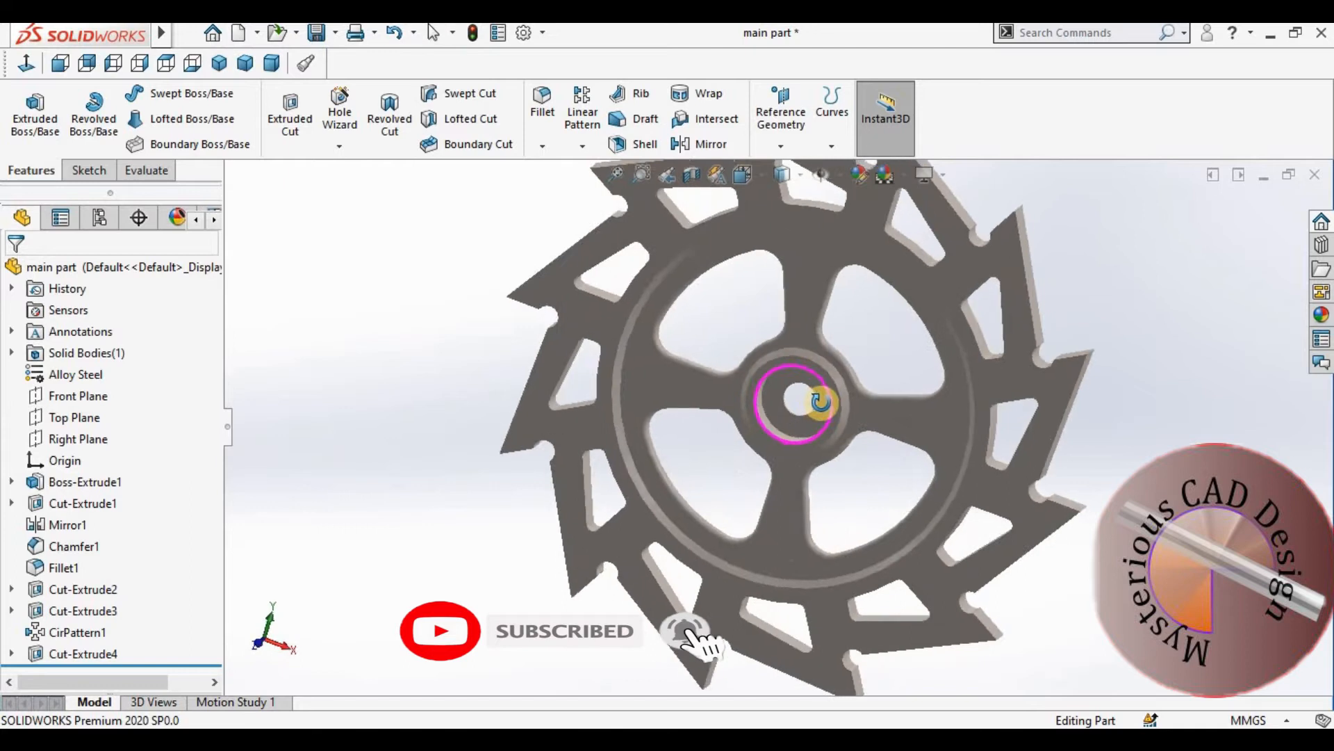
scroll(834, 431, up, 3)
middle_drag(855, 462, 810, 370)
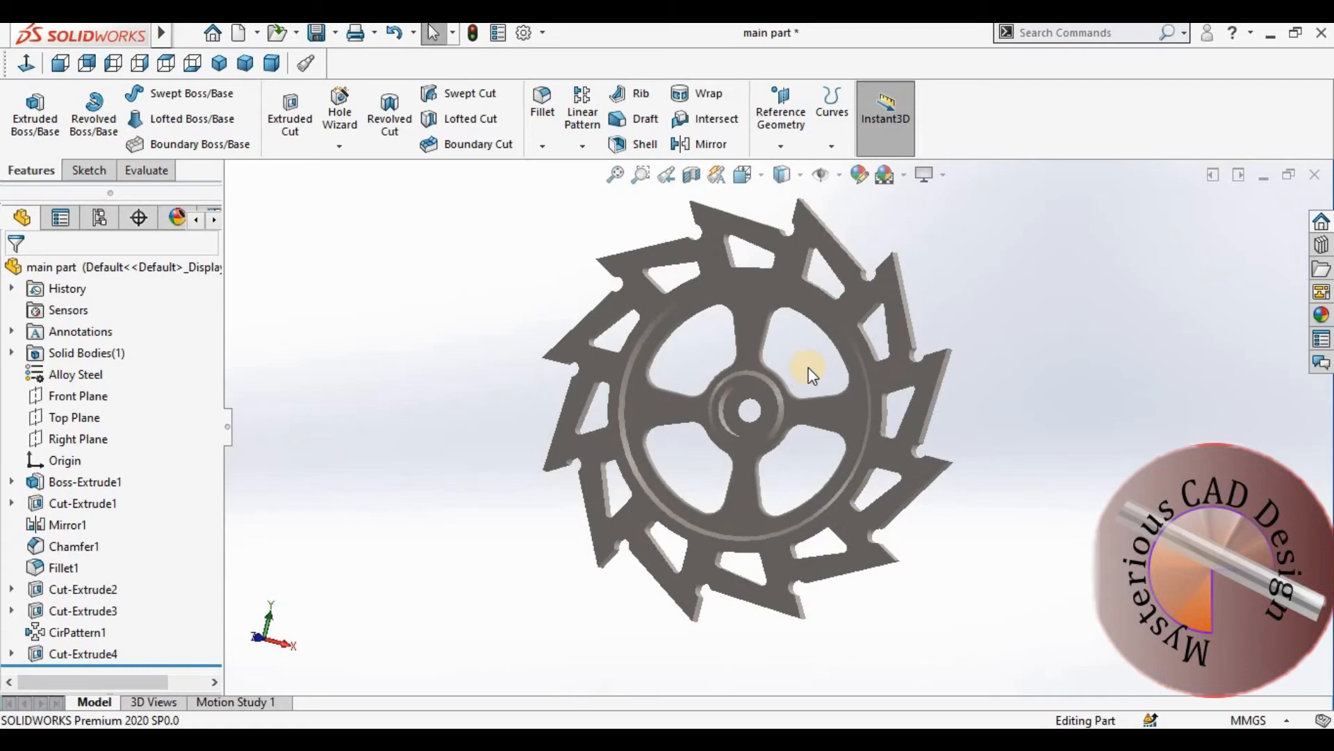
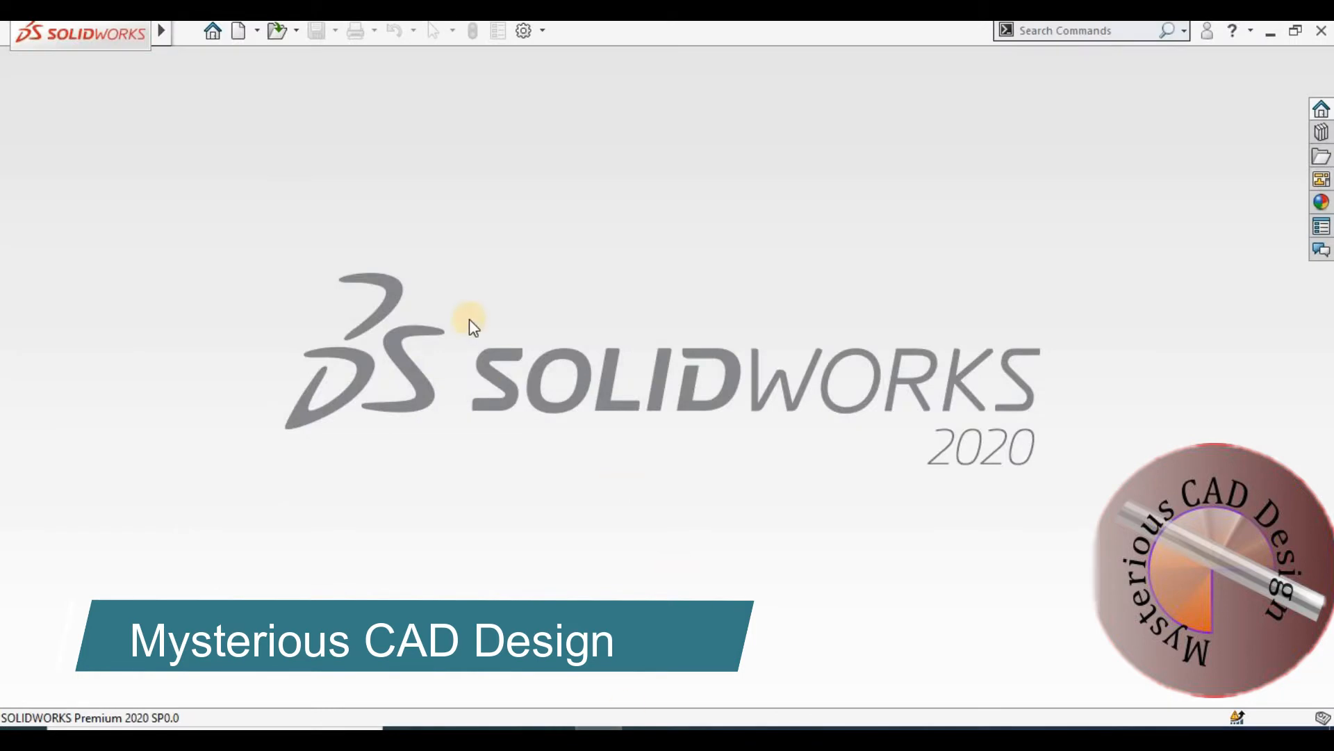
Step: Create a new assembly, place the shaft part as its first component and show it in isometric view
click(237, 32)
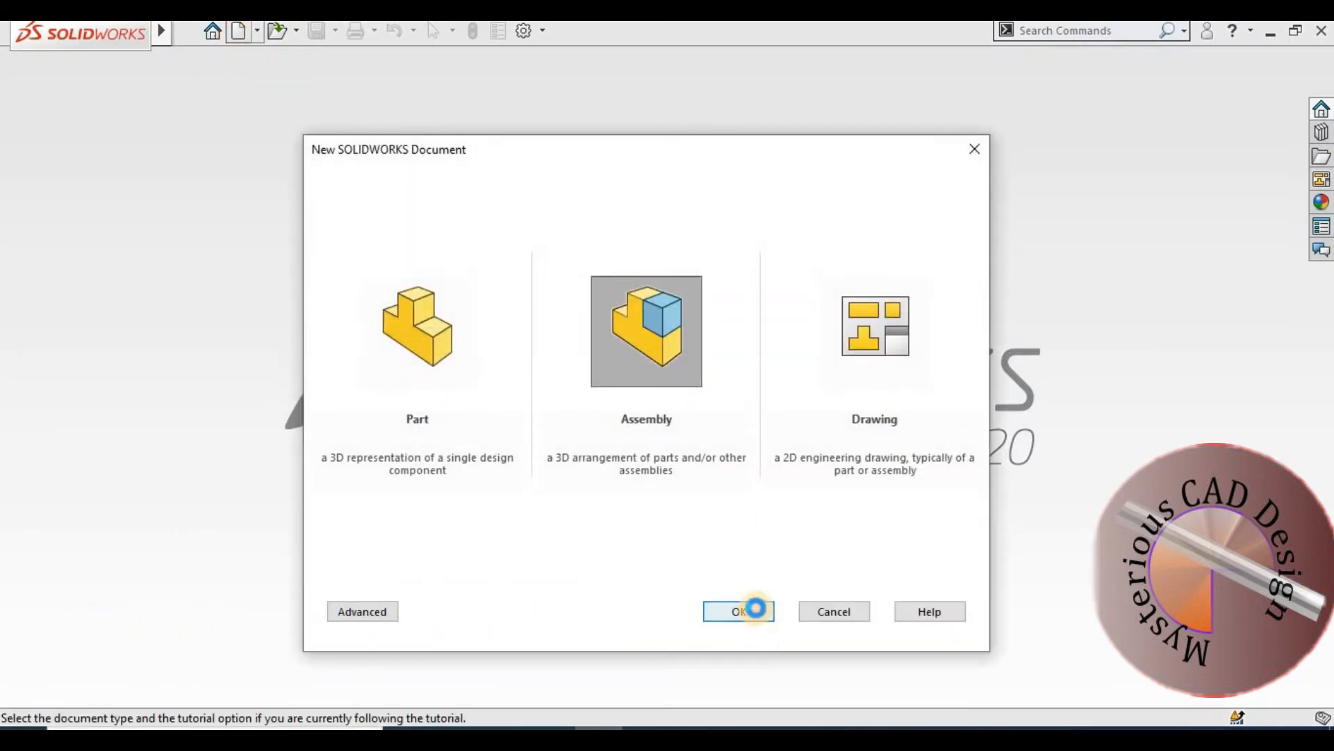
click(755, 608)
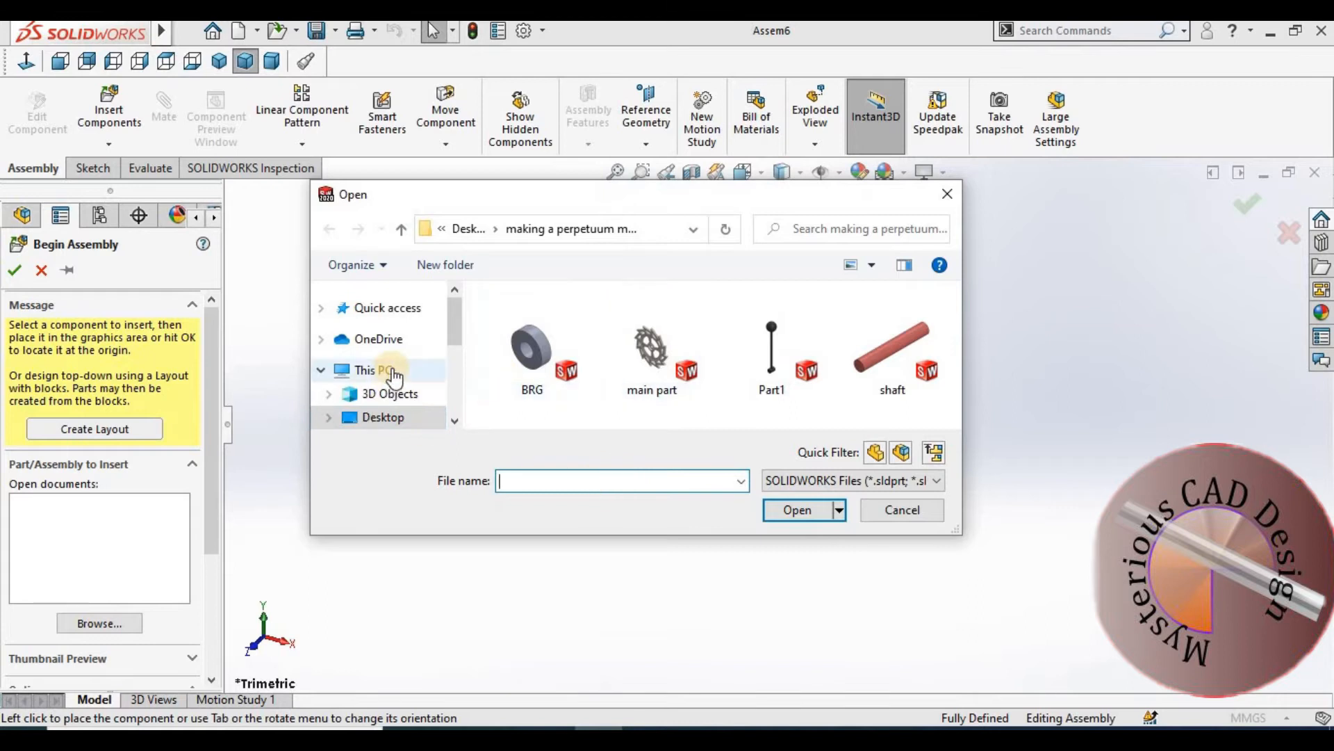
click(896, 351)
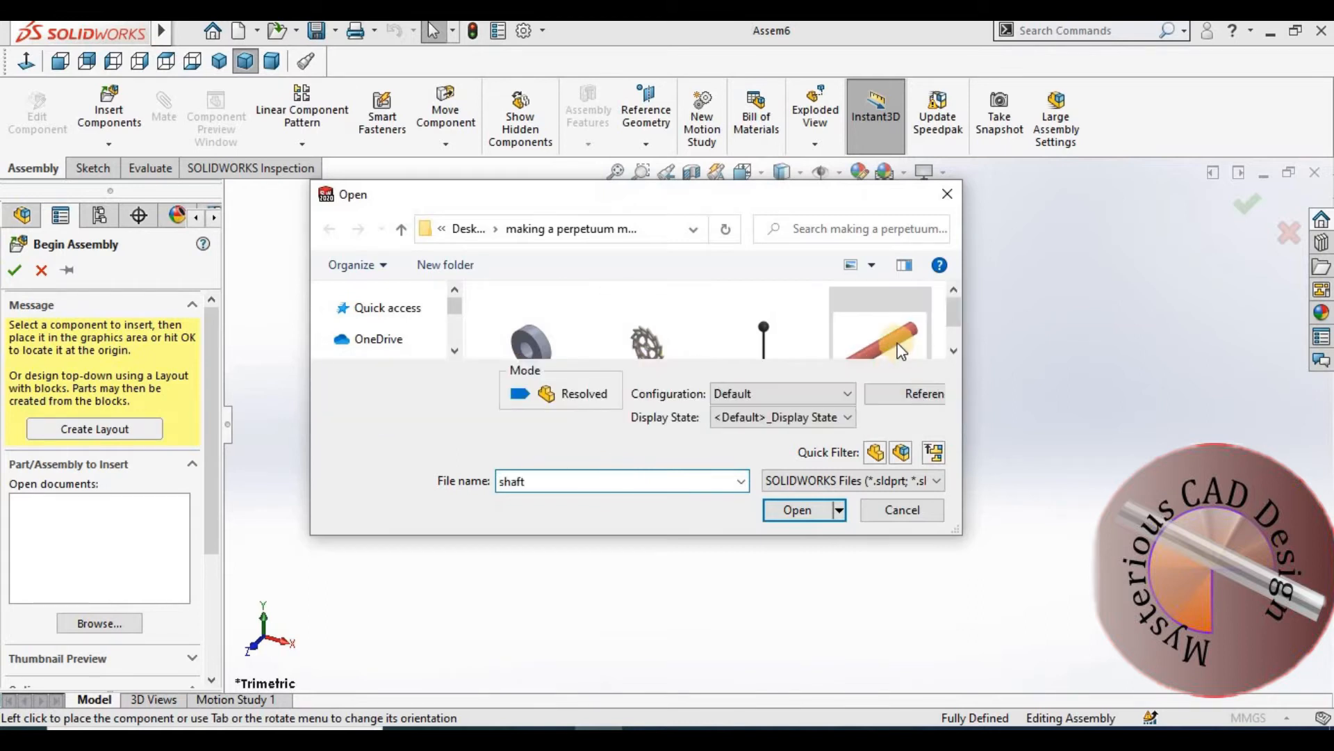
click(803, 512)
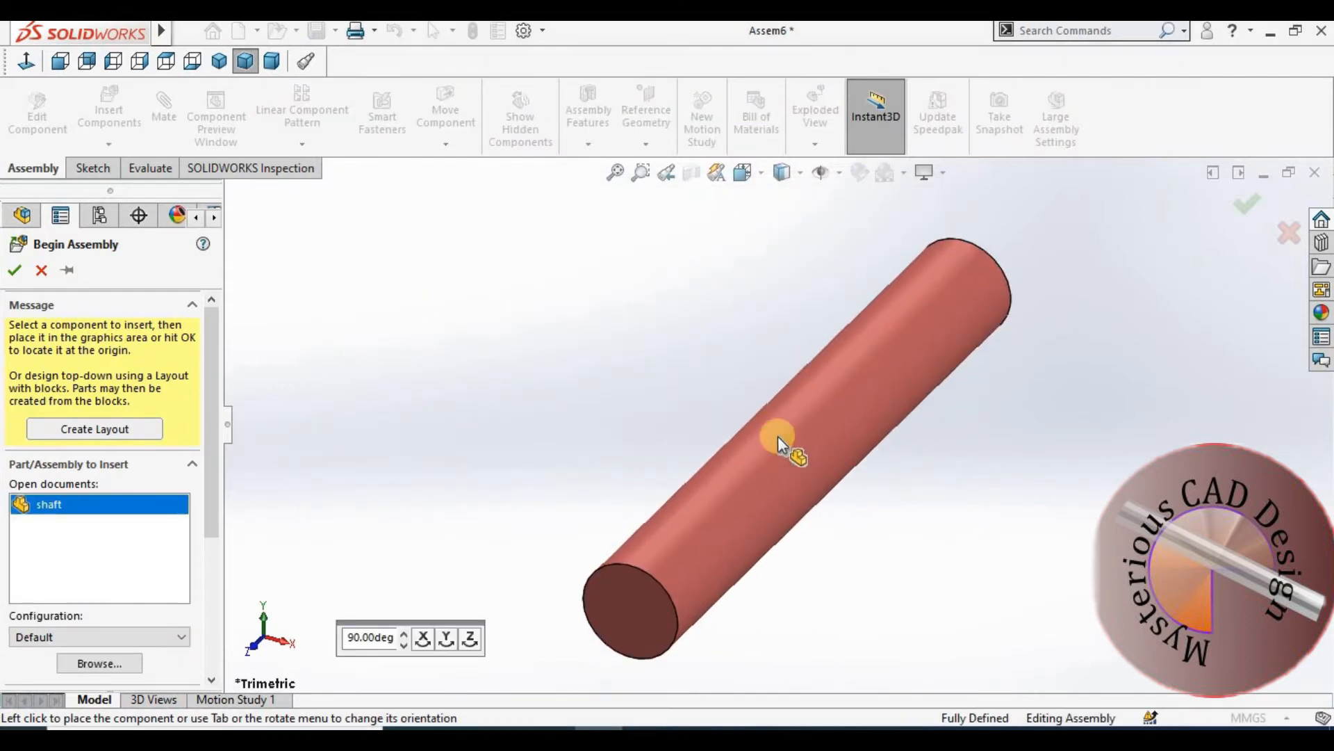
click(778, 436)
click(228, 54)
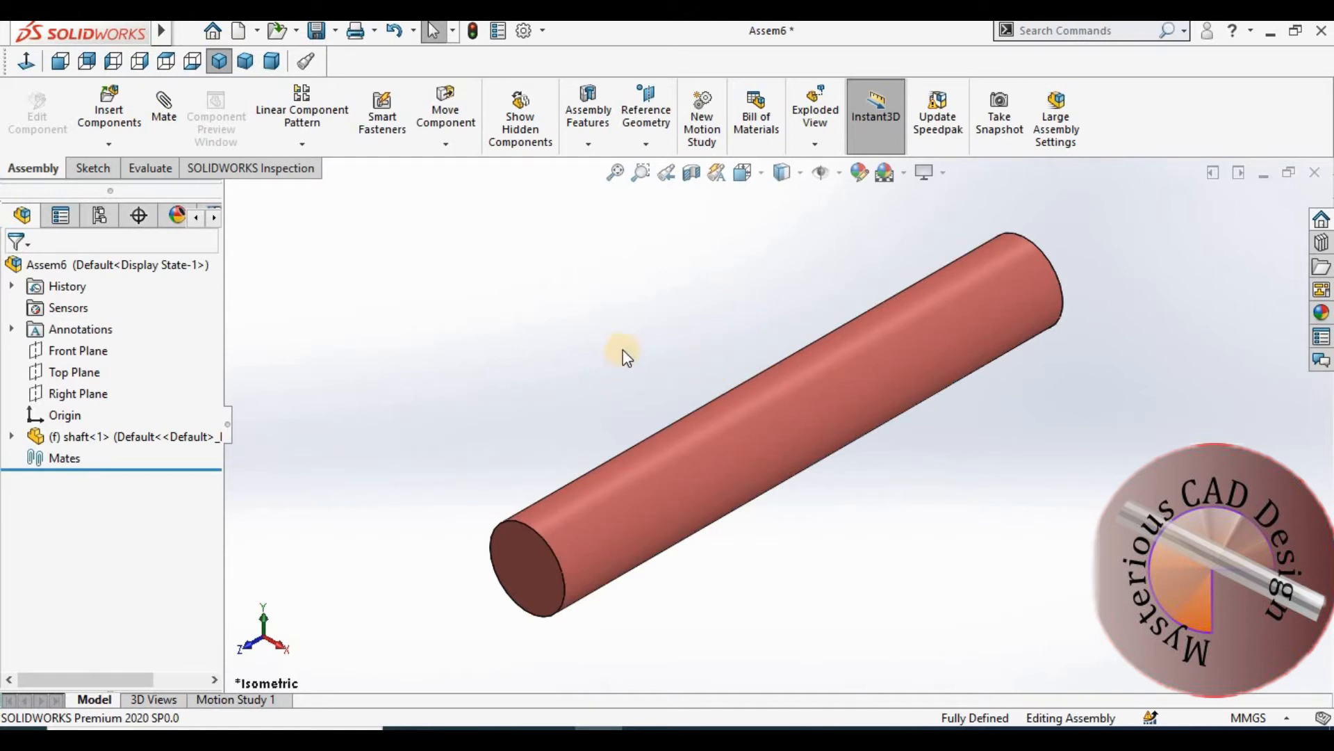
Step: Insert the BRG bearing part into the assembly beside the shaft
click(119, 112)
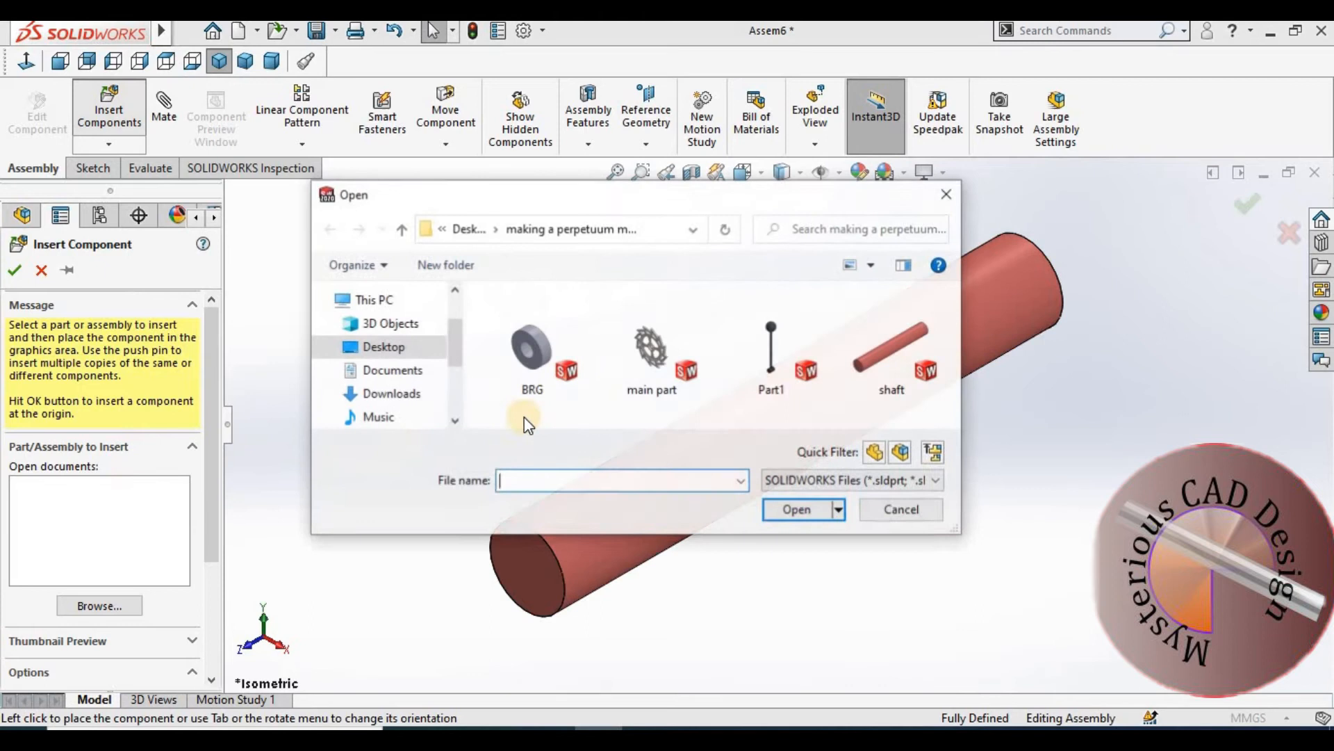
click(548, 363)
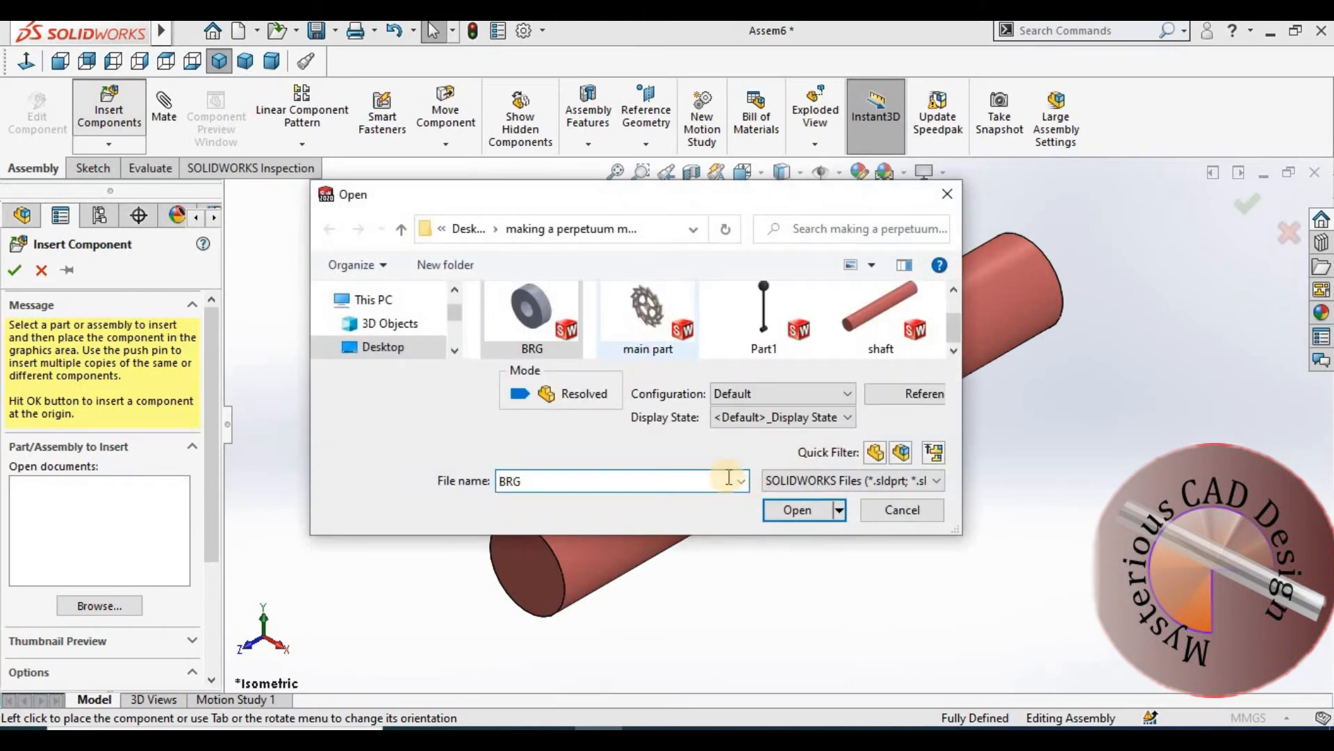
click(787, 503)
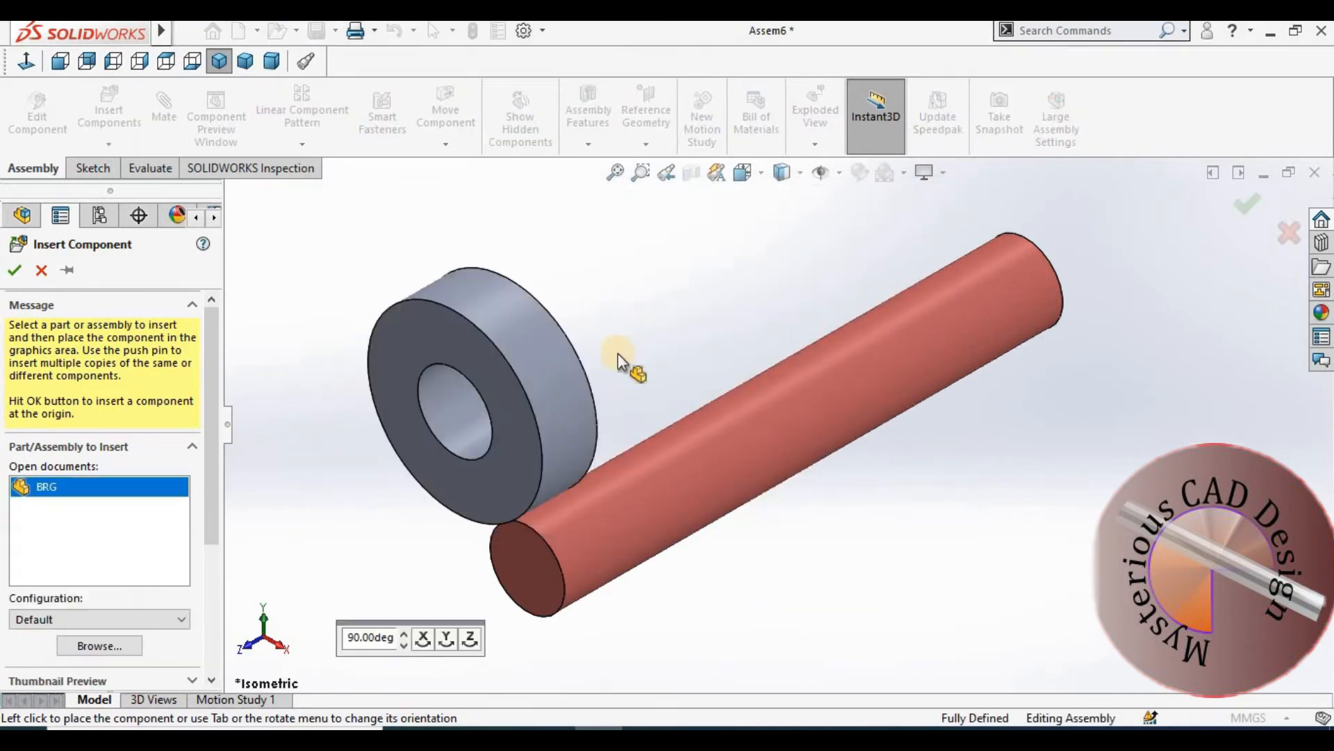
click(618, 355)
Step: Insert the main part wheel into the assembly next to the bearing and shaft
click(109, 108)
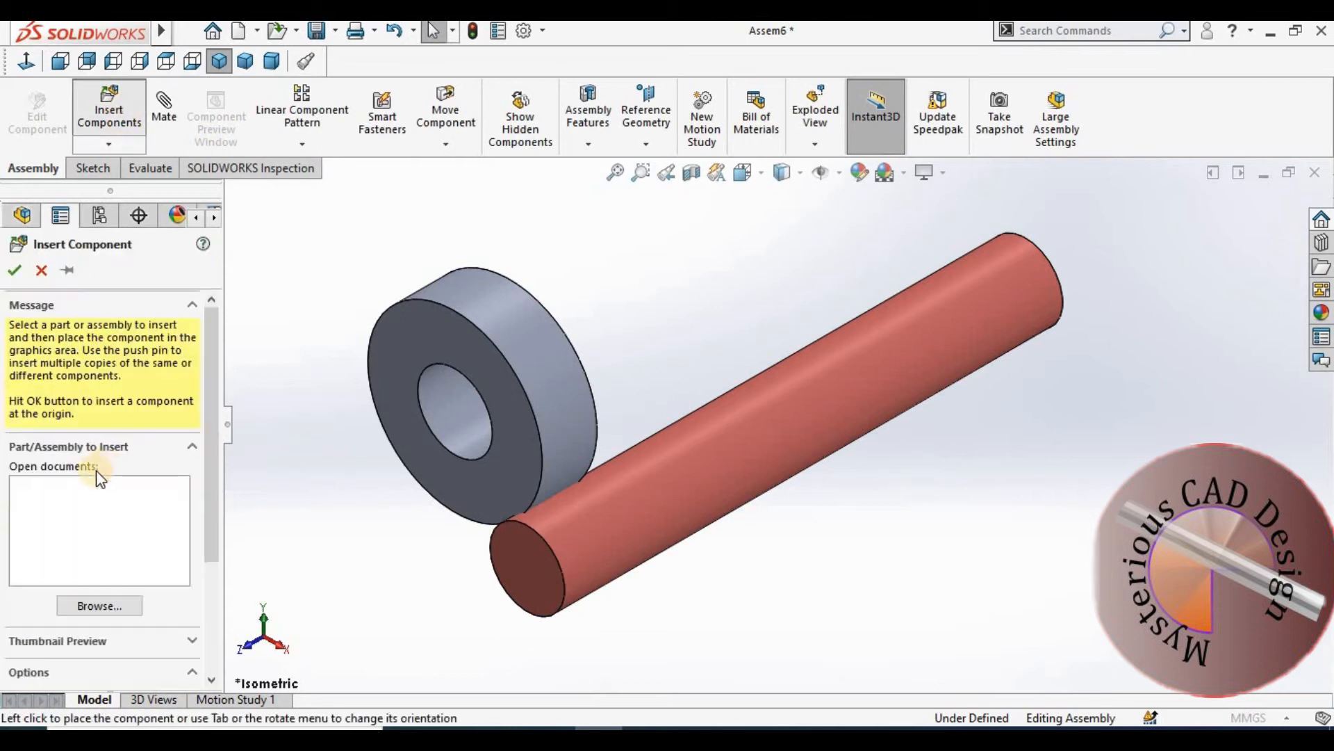
click(652, 347)
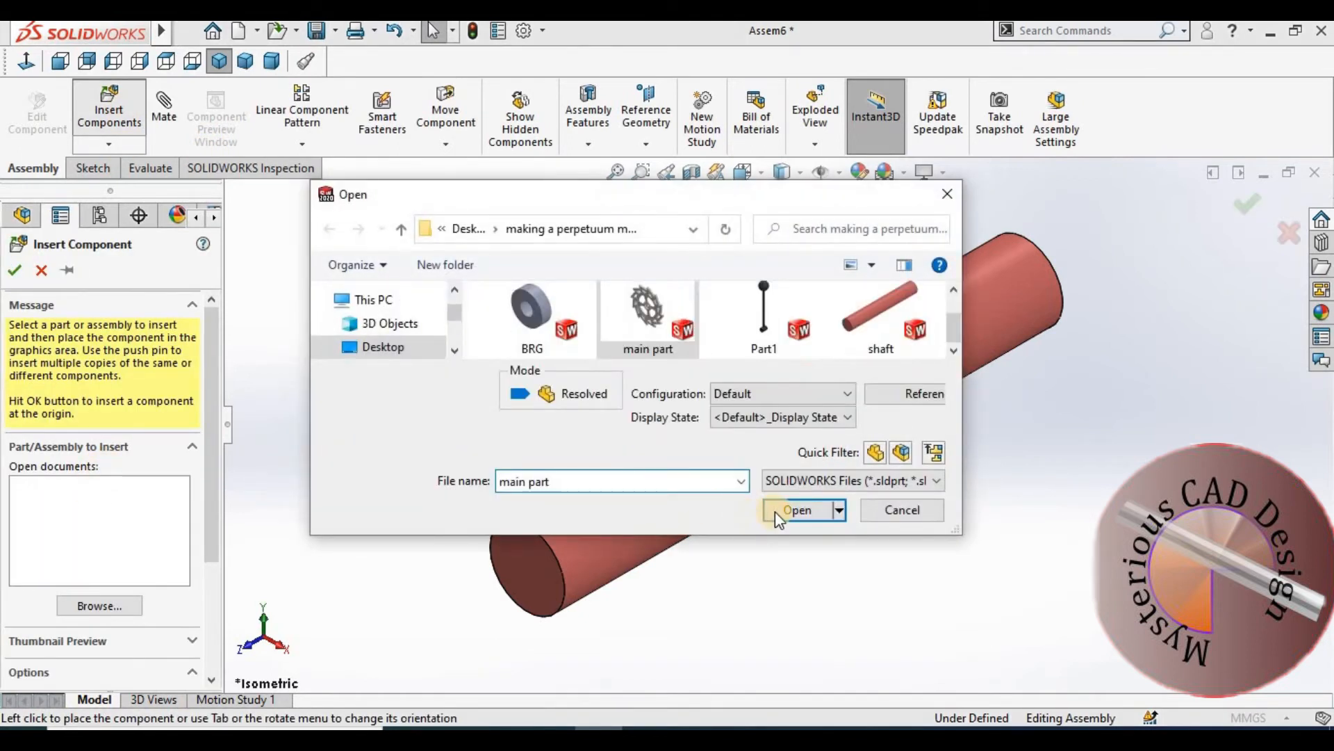
click(798, 509)
scroll(649, 455, up, 3)
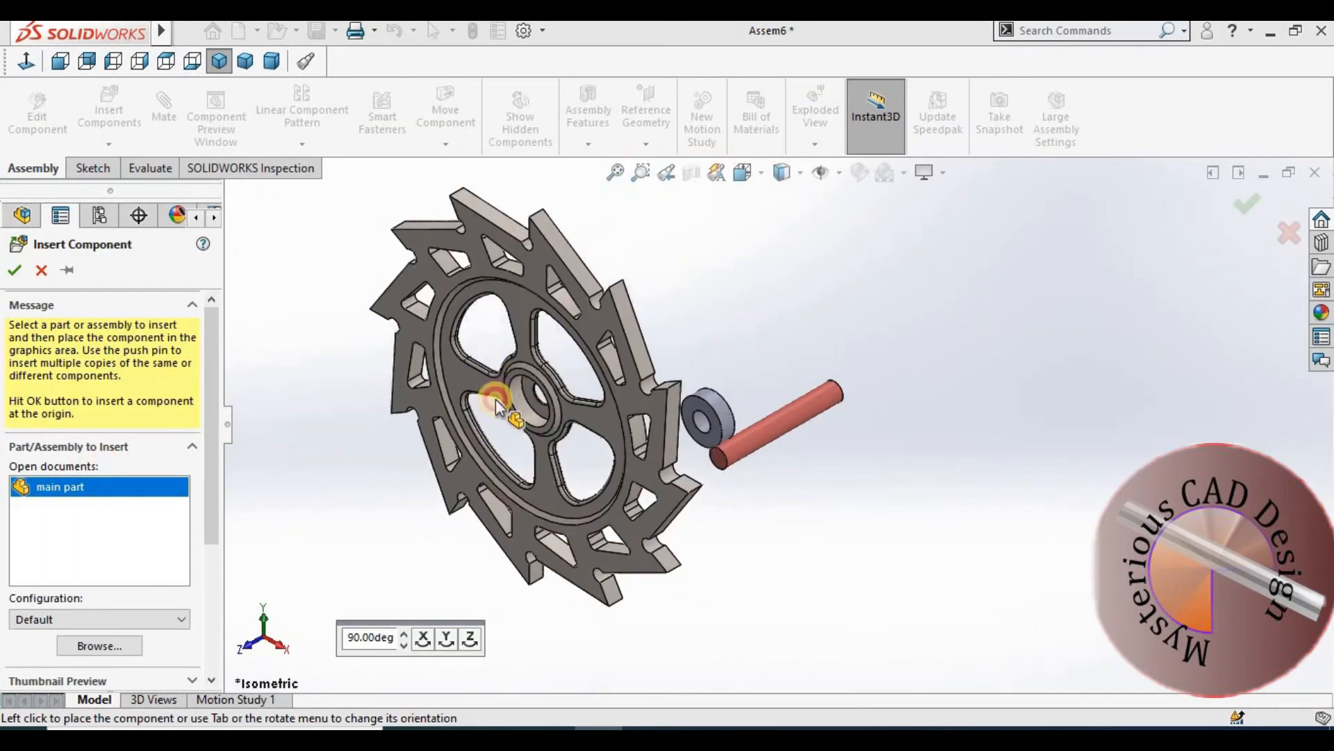
click(495, 399)
Step: Insert Part1, the rod with a ball end, into the assembly beside the wheel
click(112, 107)
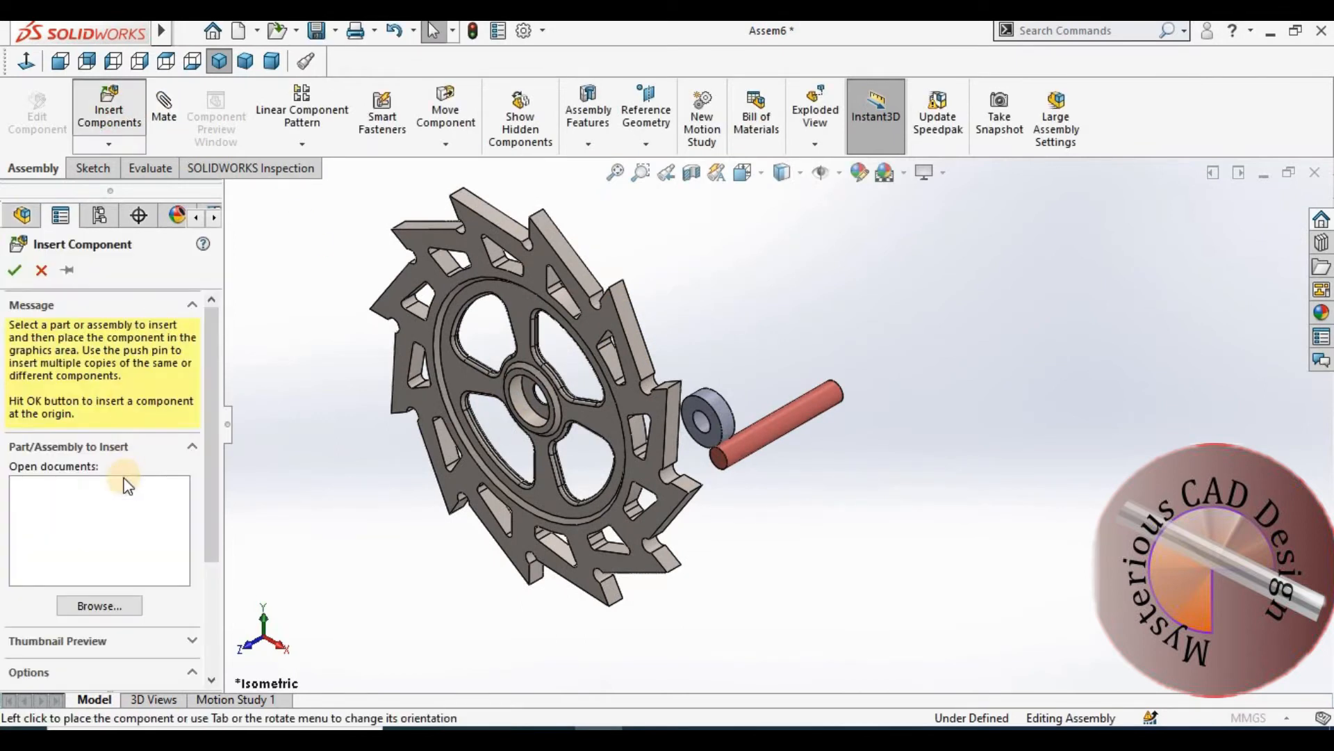
click(765, 341)
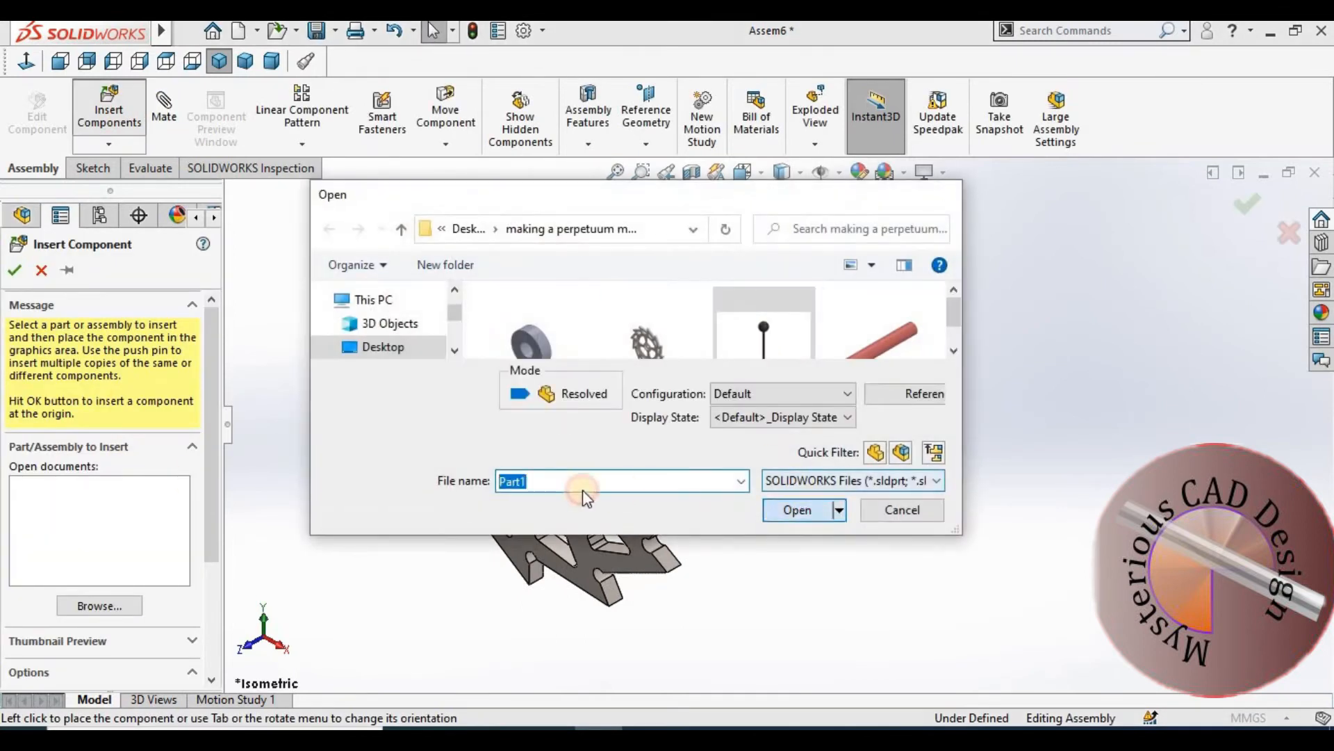
click(797, 510)
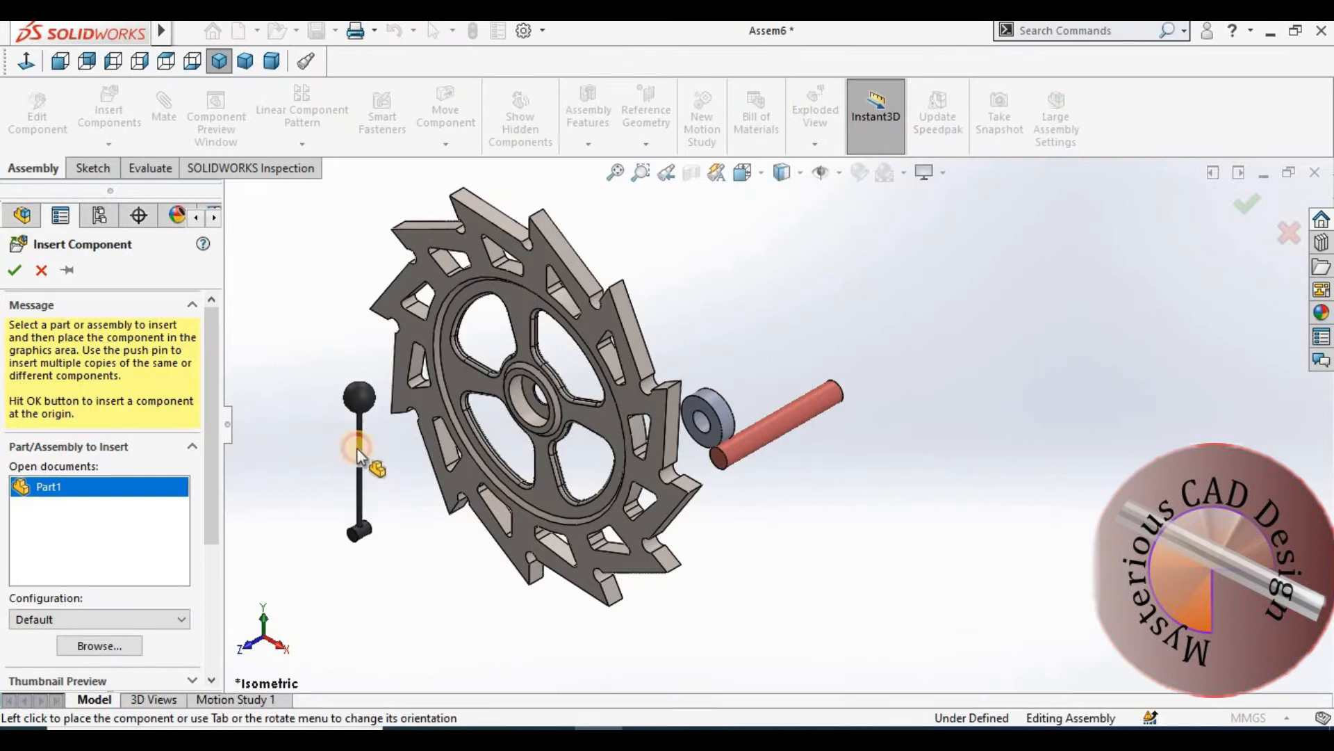
click(327, 355)
Step: Mate the wheel's central bore face and the bearing's outer cylindrical face as concentric
click(164, 105)
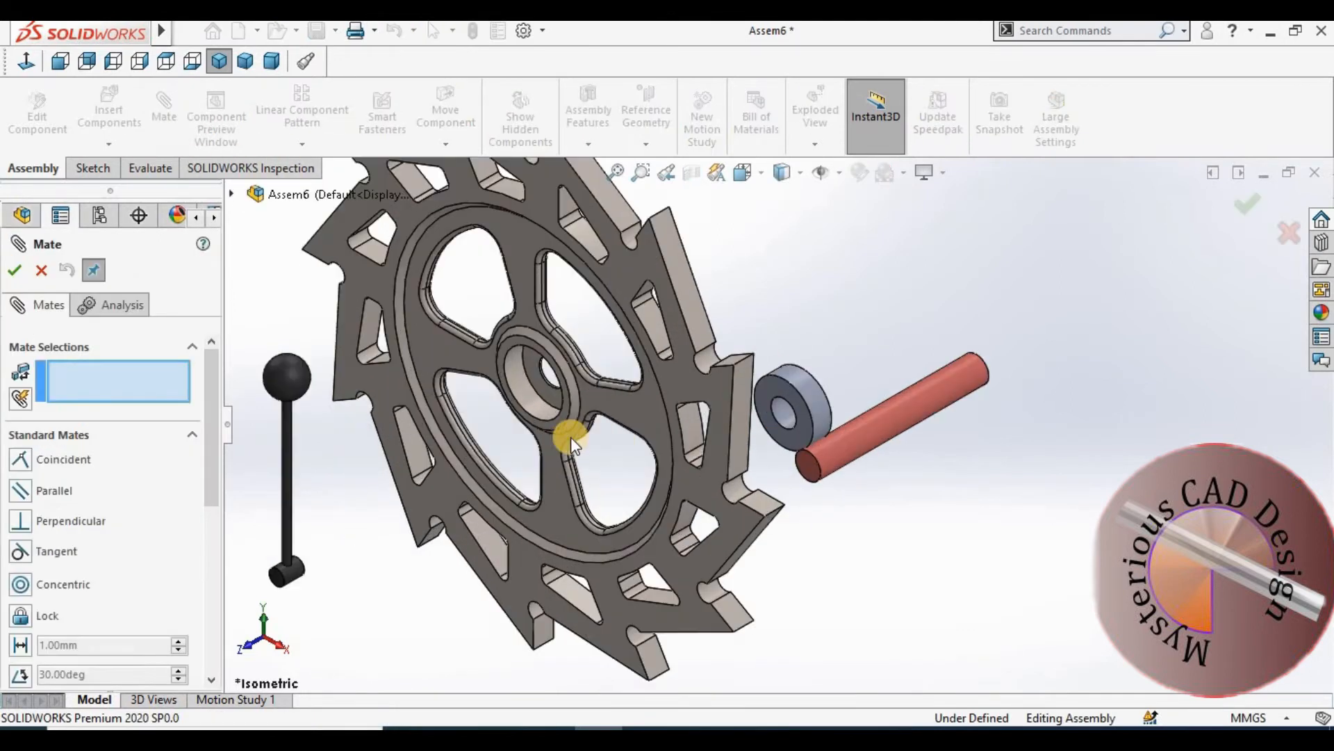
scroll(574, 422, down, 3)
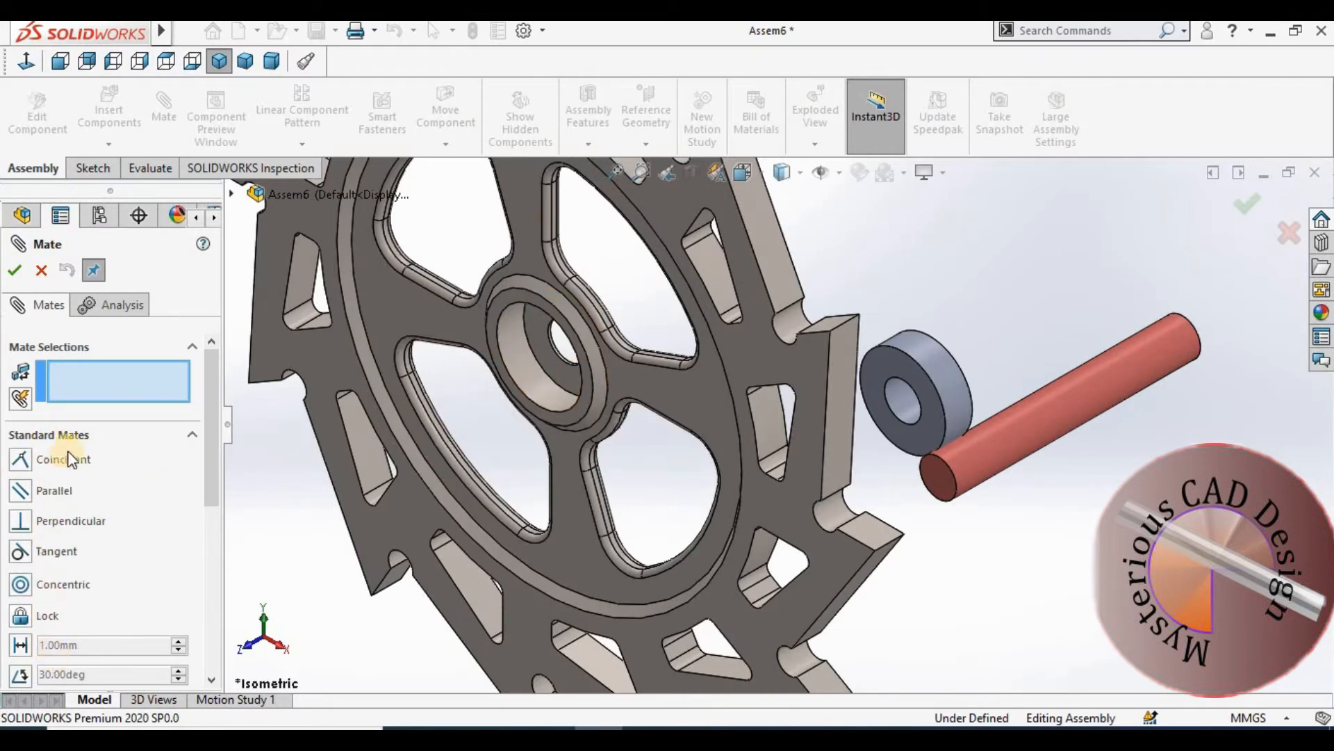
click(530, 371)
click(960, 386)
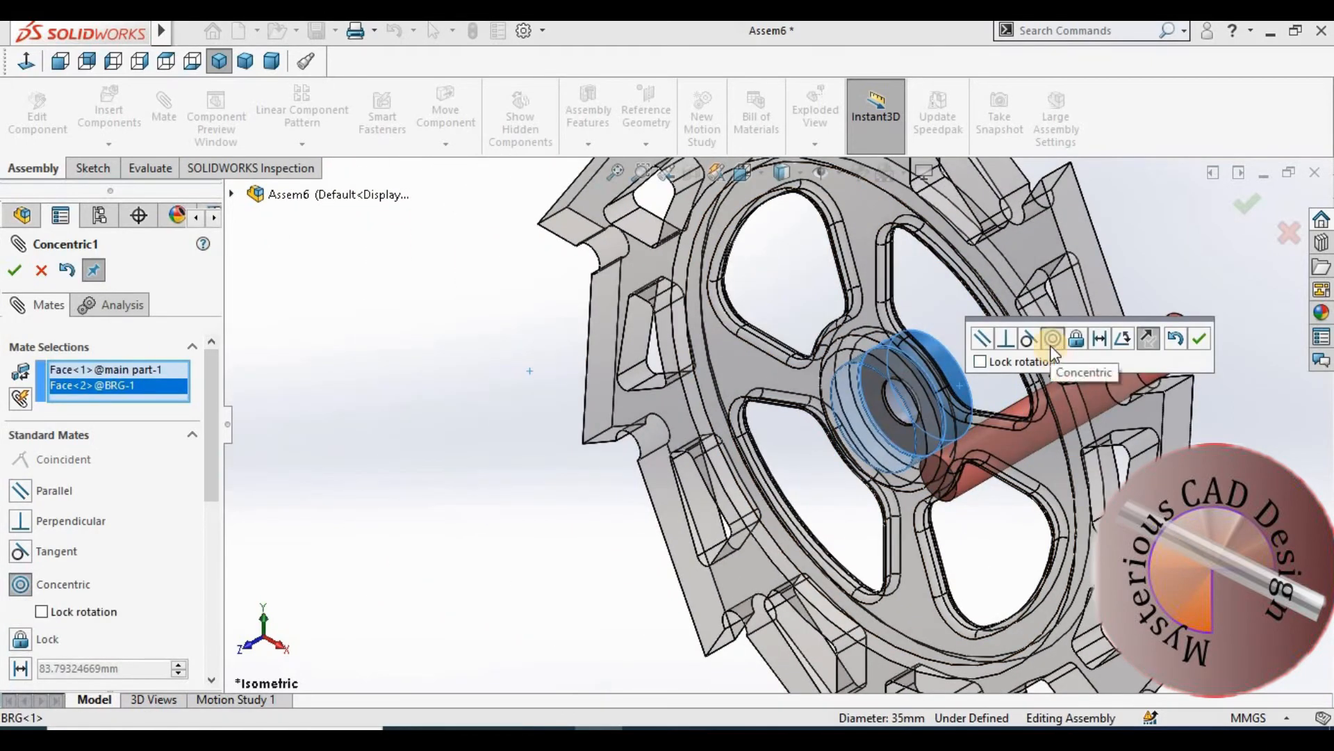
click(14, 270)
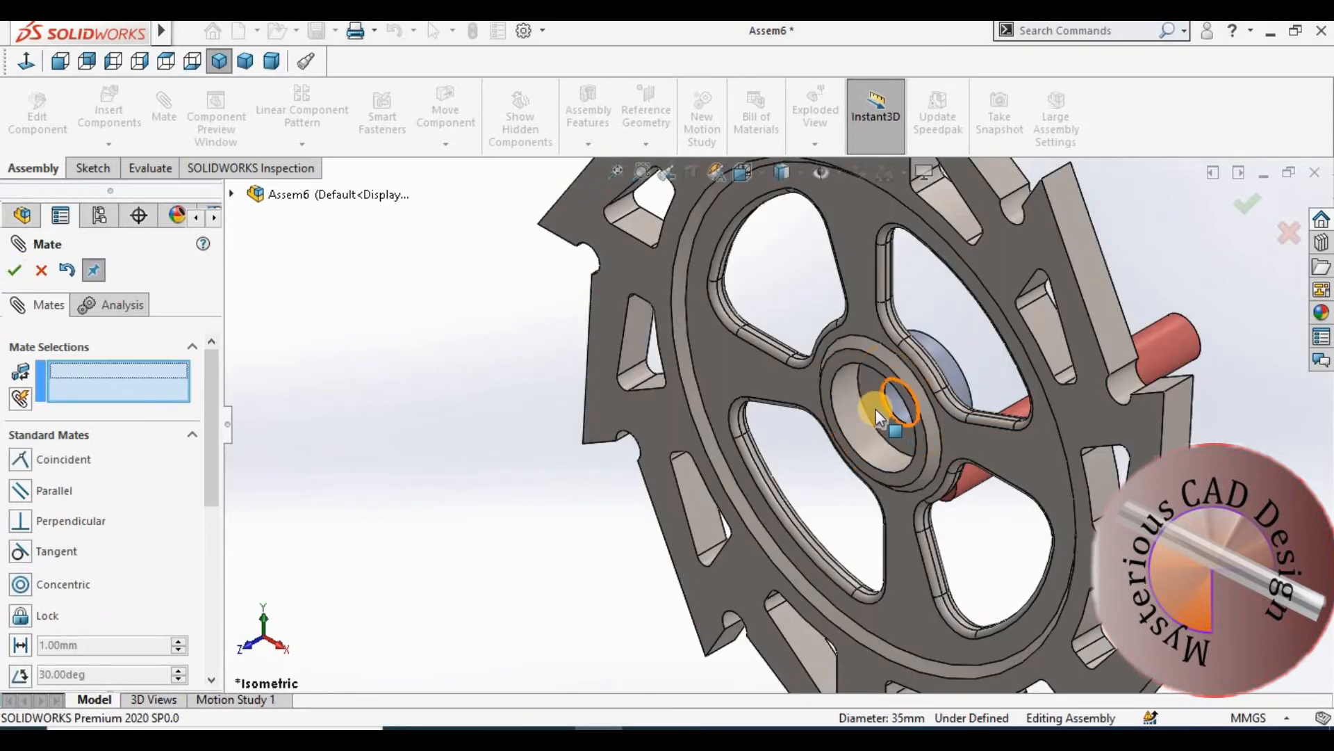
Step: Mate the inner end face of the wheel's hub recess and the bearing's flat side face as coincident
click(880, 417)
mouse_move(879, 417)
middle_down()
mouse_move(781, 482)
mouse_move(887, 438)
middle_up()
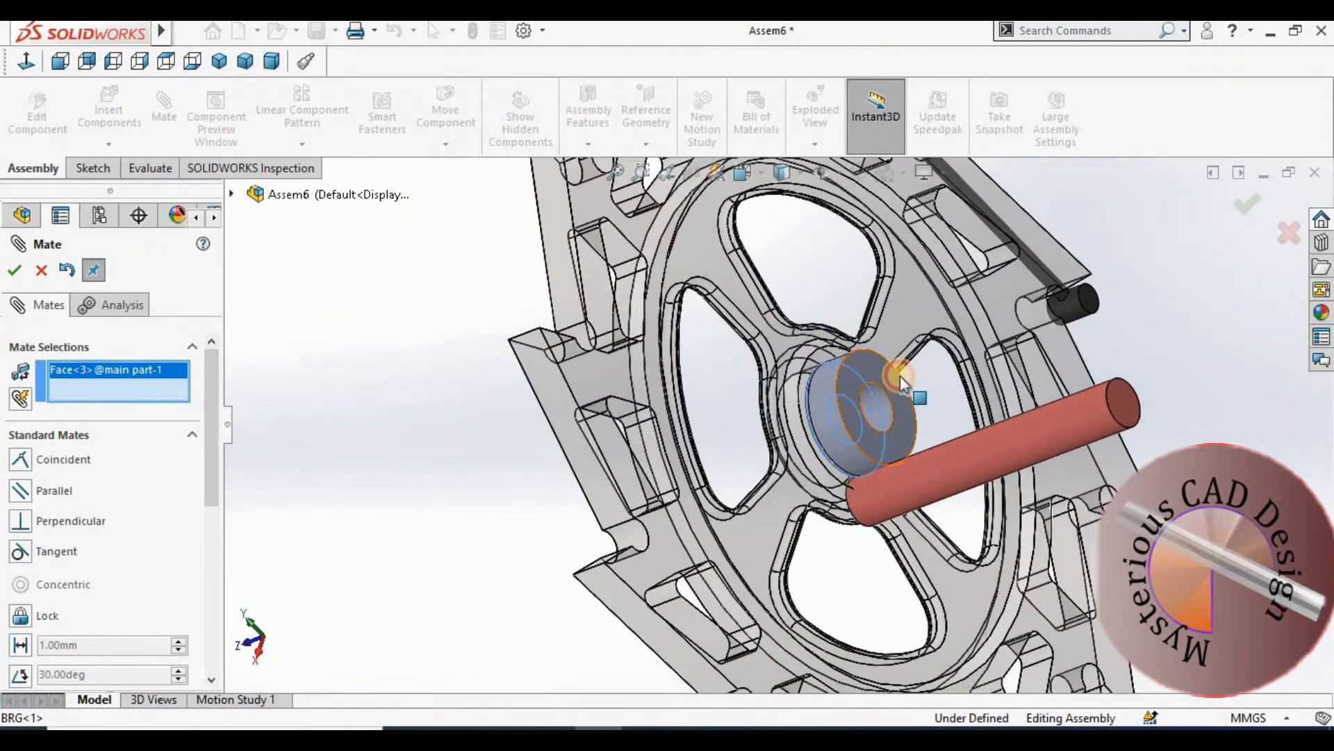
click(901, 382)
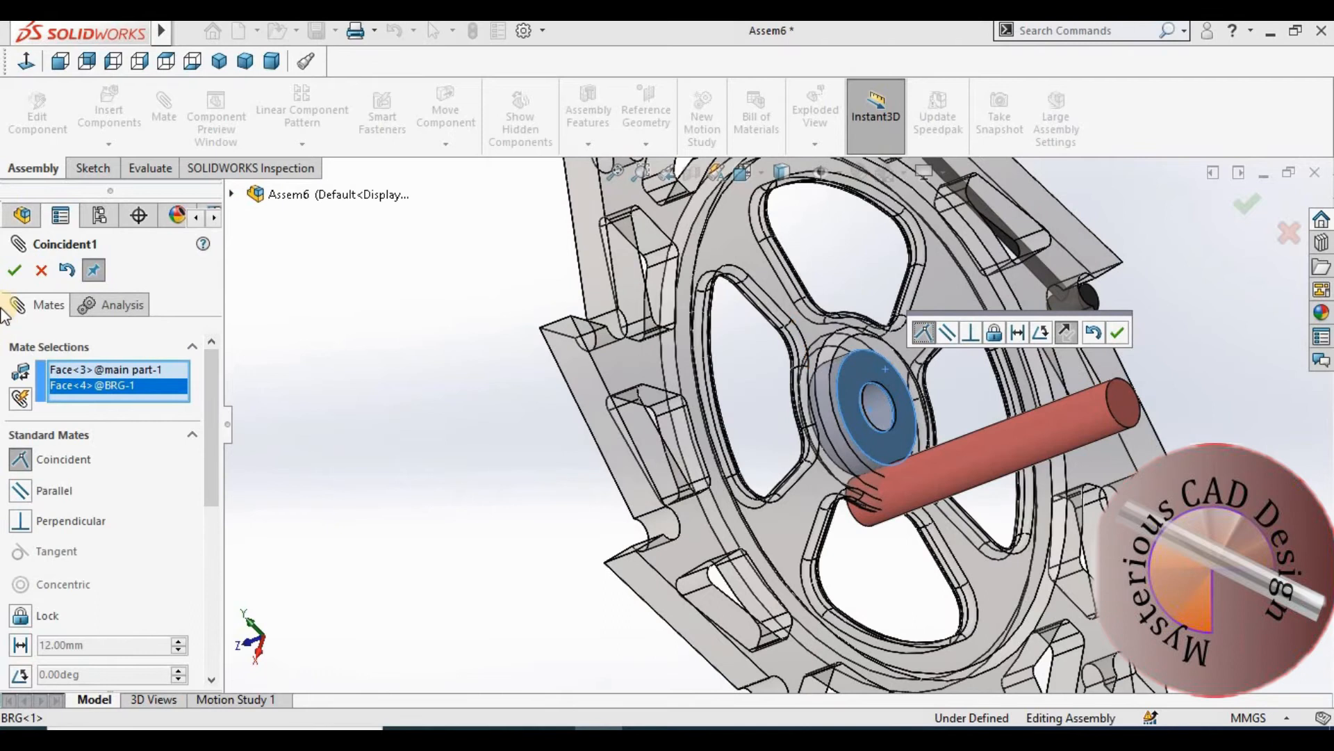
click(13, 271)
Step: Mate the bearing's bore face and the shaft's cylindrical face as concentric
click(878, 399)
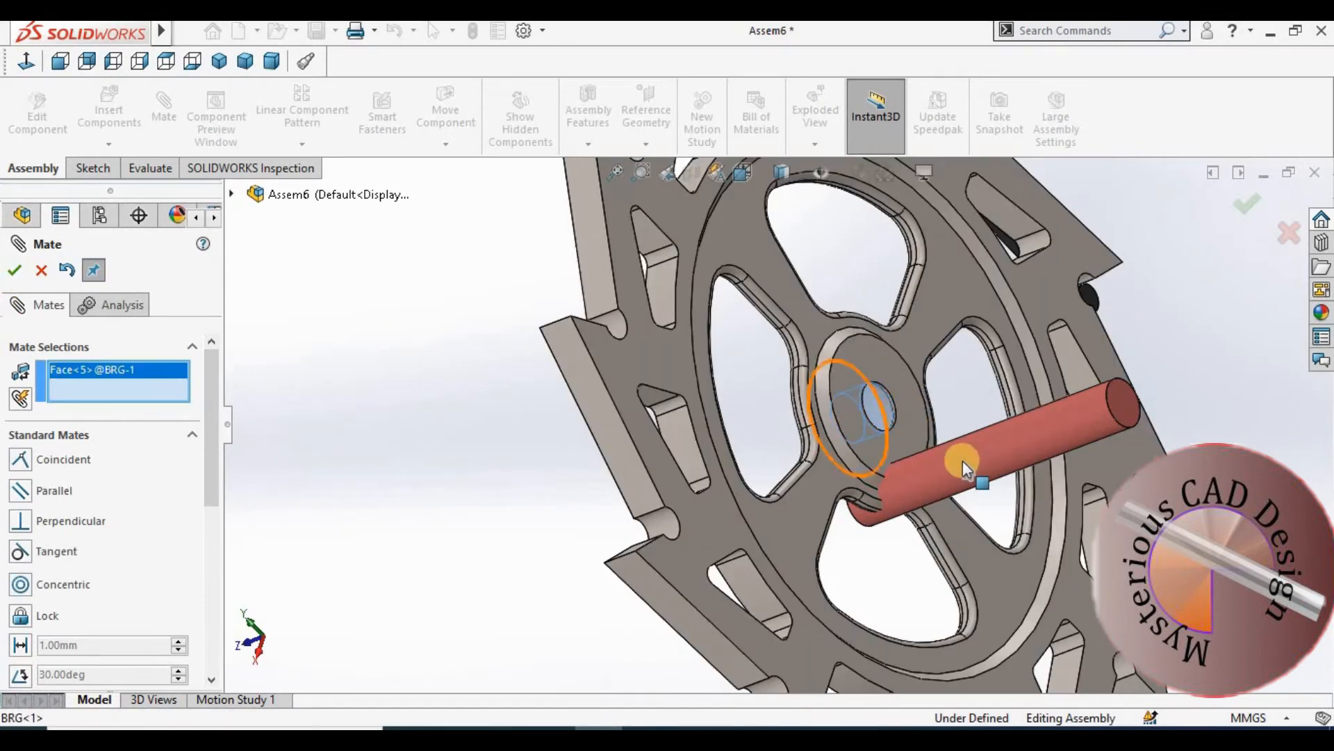
click(963, 462)
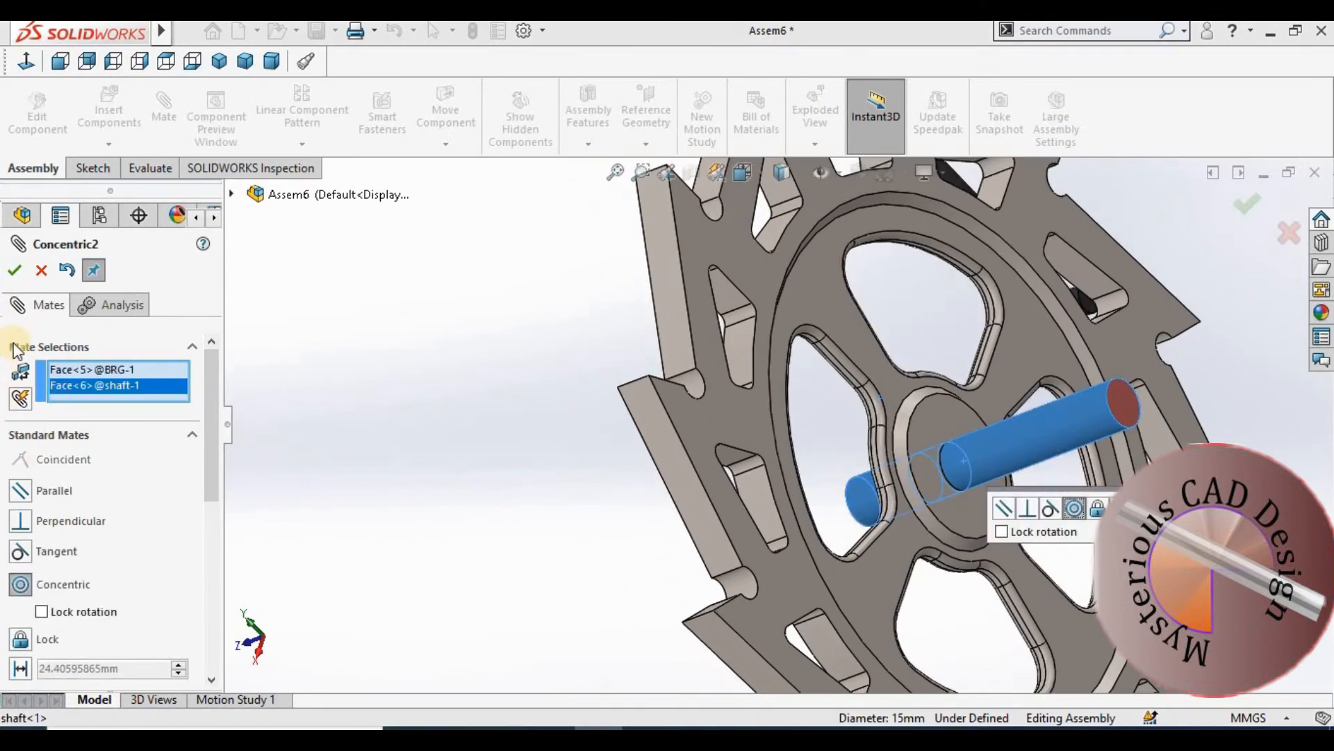
click(14, 271)
Step: Mate the bearing's flat face and the shaft's end face as coincident, and finish mating
middle_drag(968, 512, 771, 462)
scroll(761, 455, down, 2)
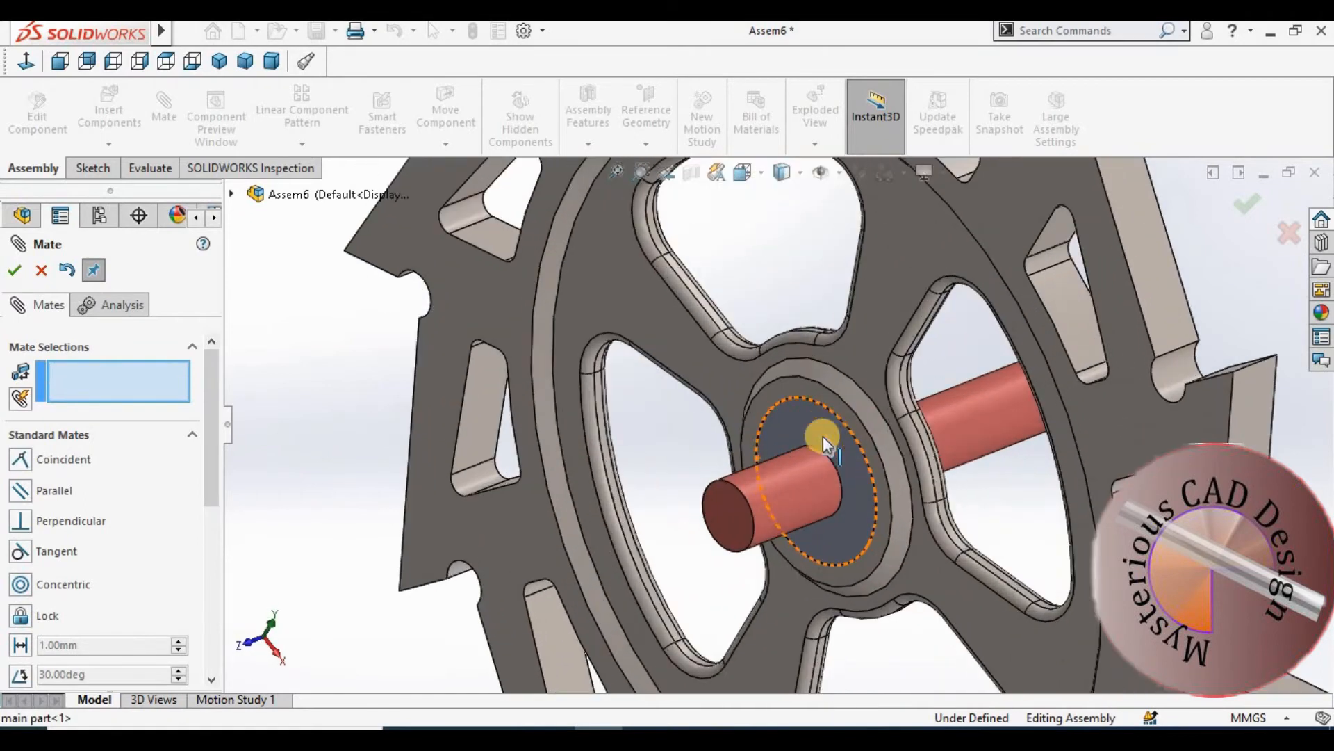
click(823, 436)
click(724, 508)
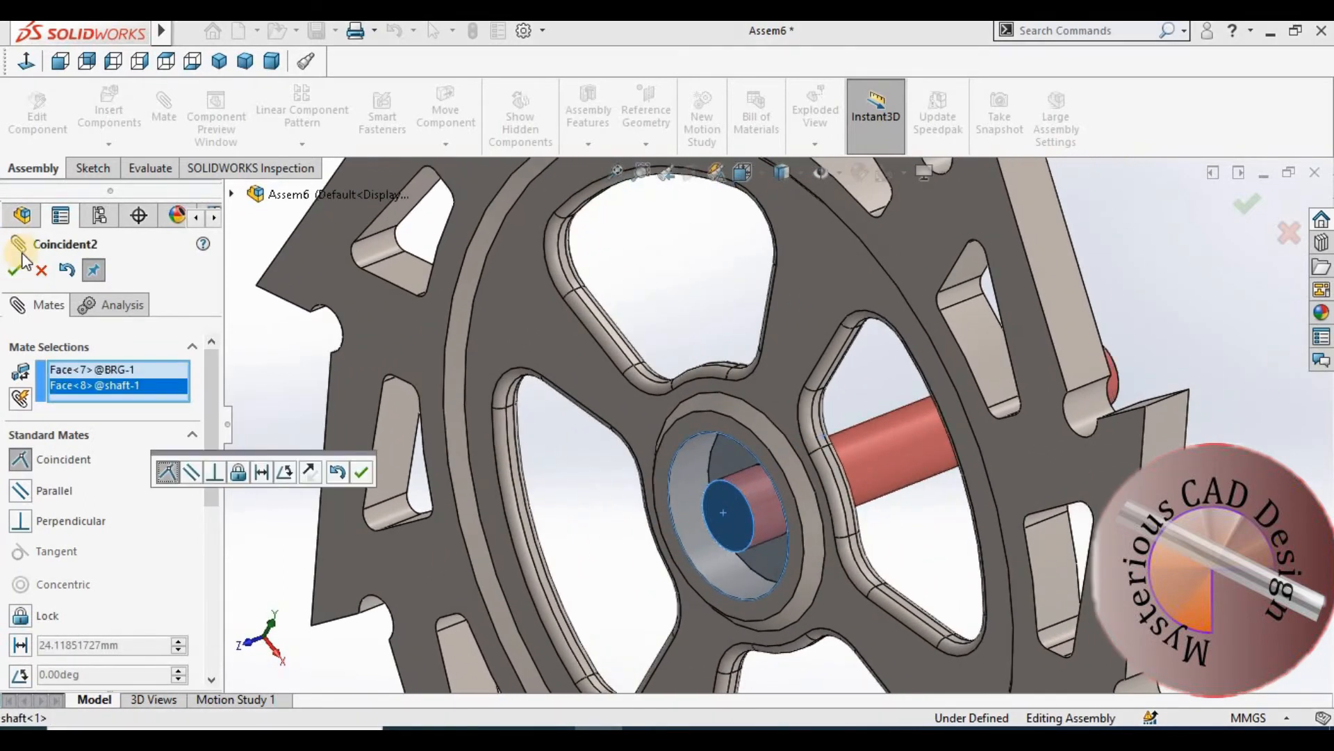
click(18, 271)
click(18, 271)
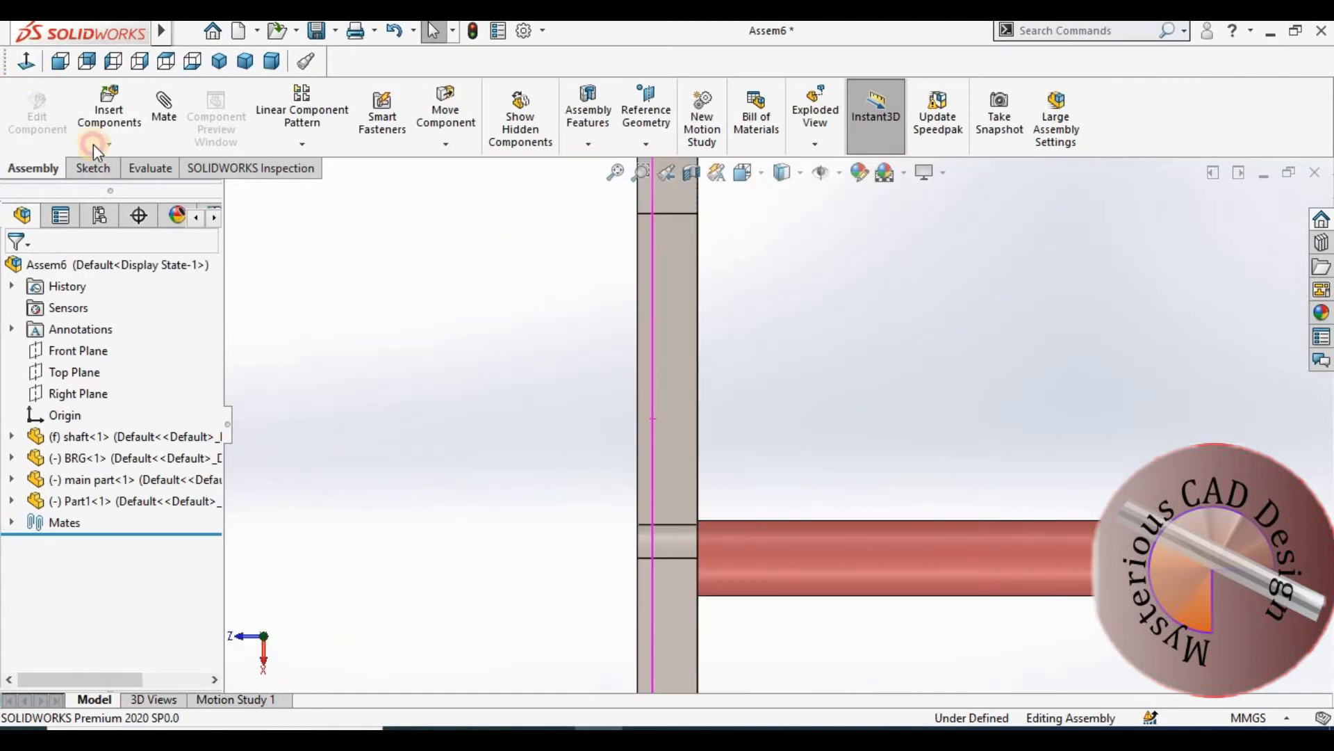
Step: Move the ball-ended rod Part1 across to the right side of the wheel in the front view
click(218, 61)
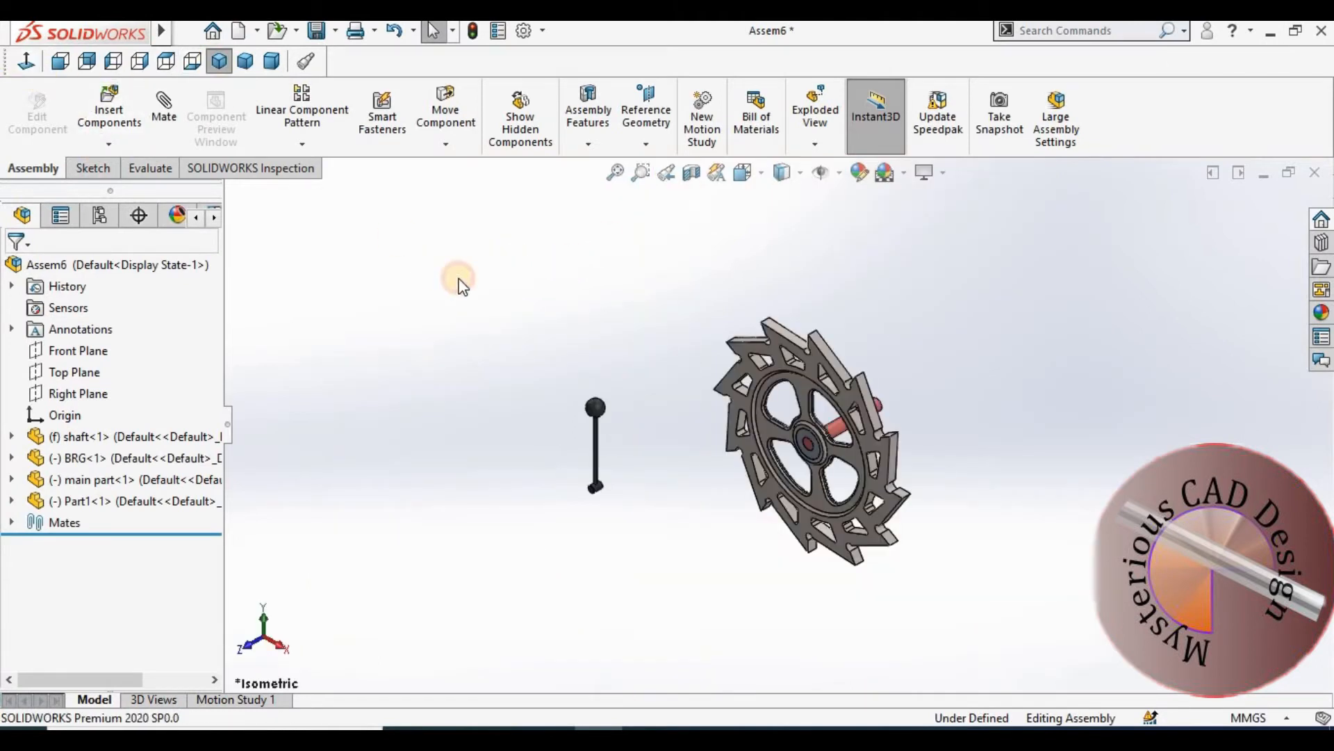
click(60, 61)
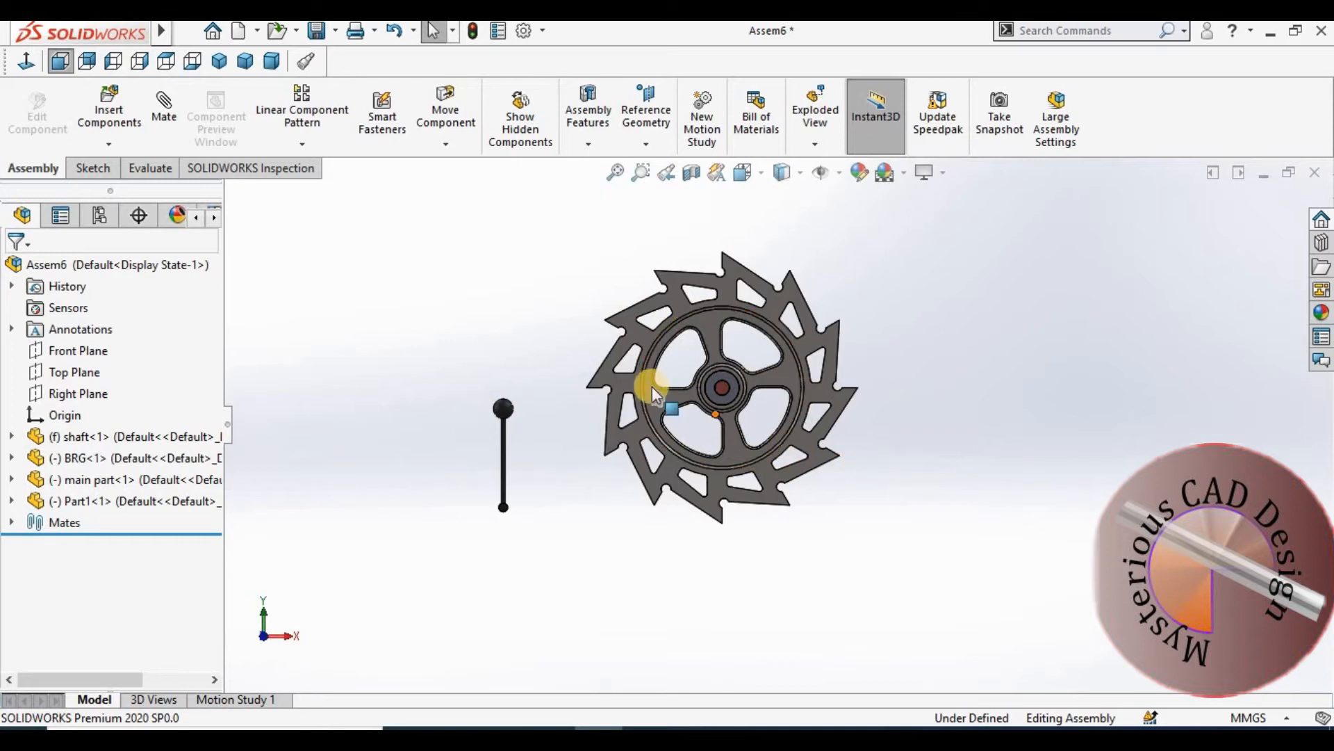
drag(503, 425, 701, 277)
scroll(732, 293, down, 3)
middle_drag(731, 293, 785, 403)
scroll(734, 296, down, 2)
scroll(738, 305, up, 4)
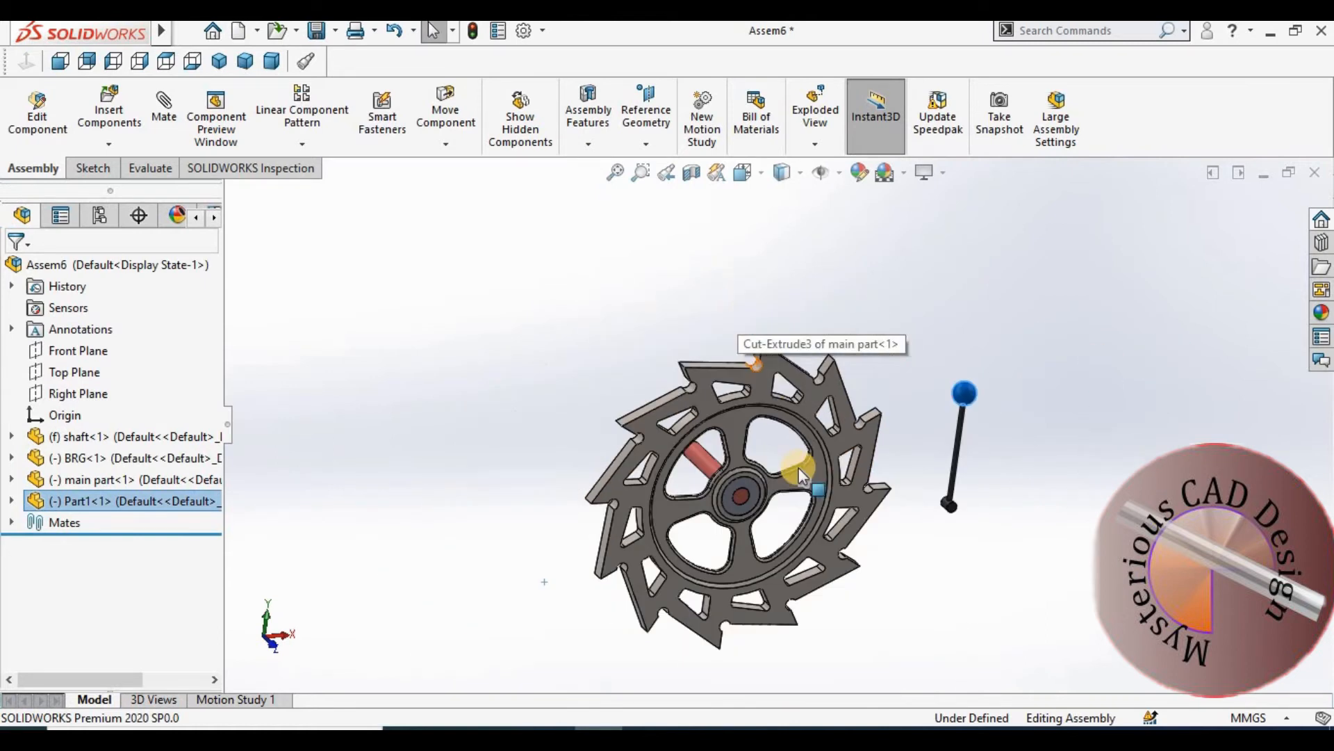
click(546, 337)
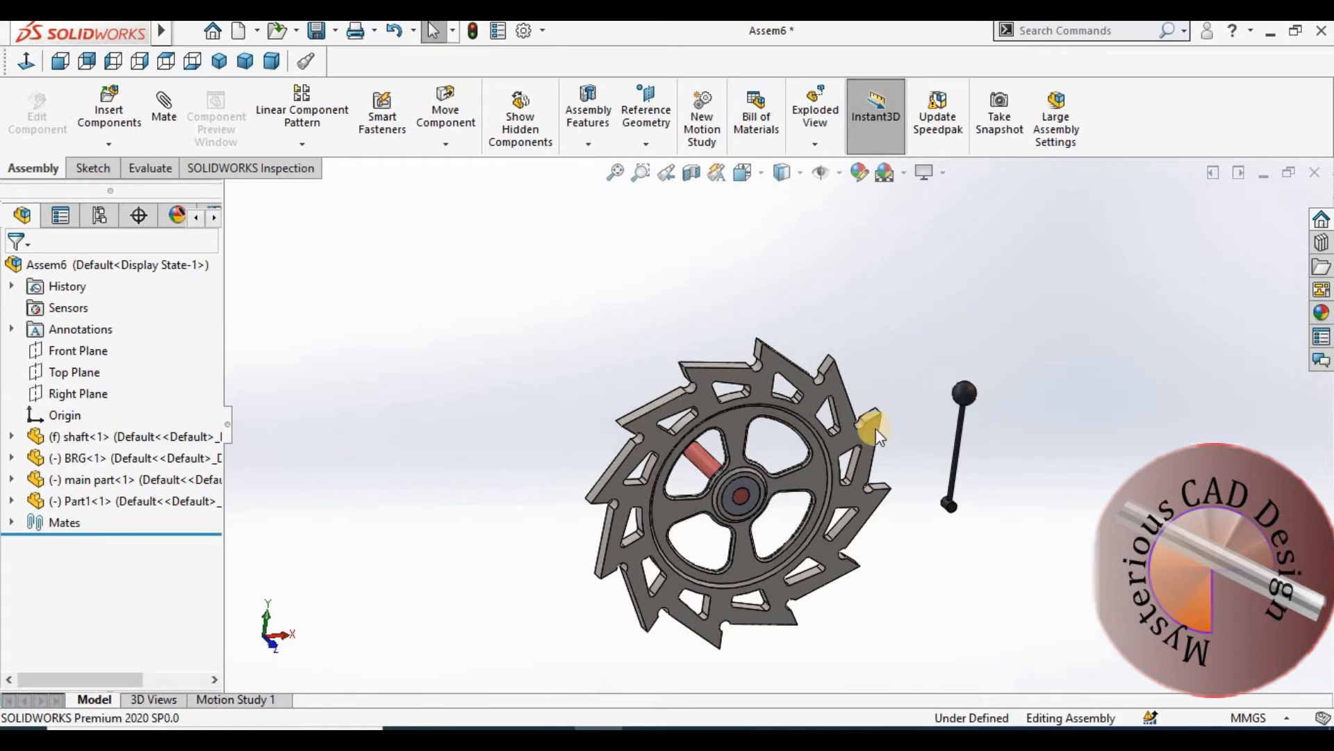
Step: Place four copies of the ball-ended rod Part1 beside the original, near the wheel
click(123, 108)
click(974, 398)
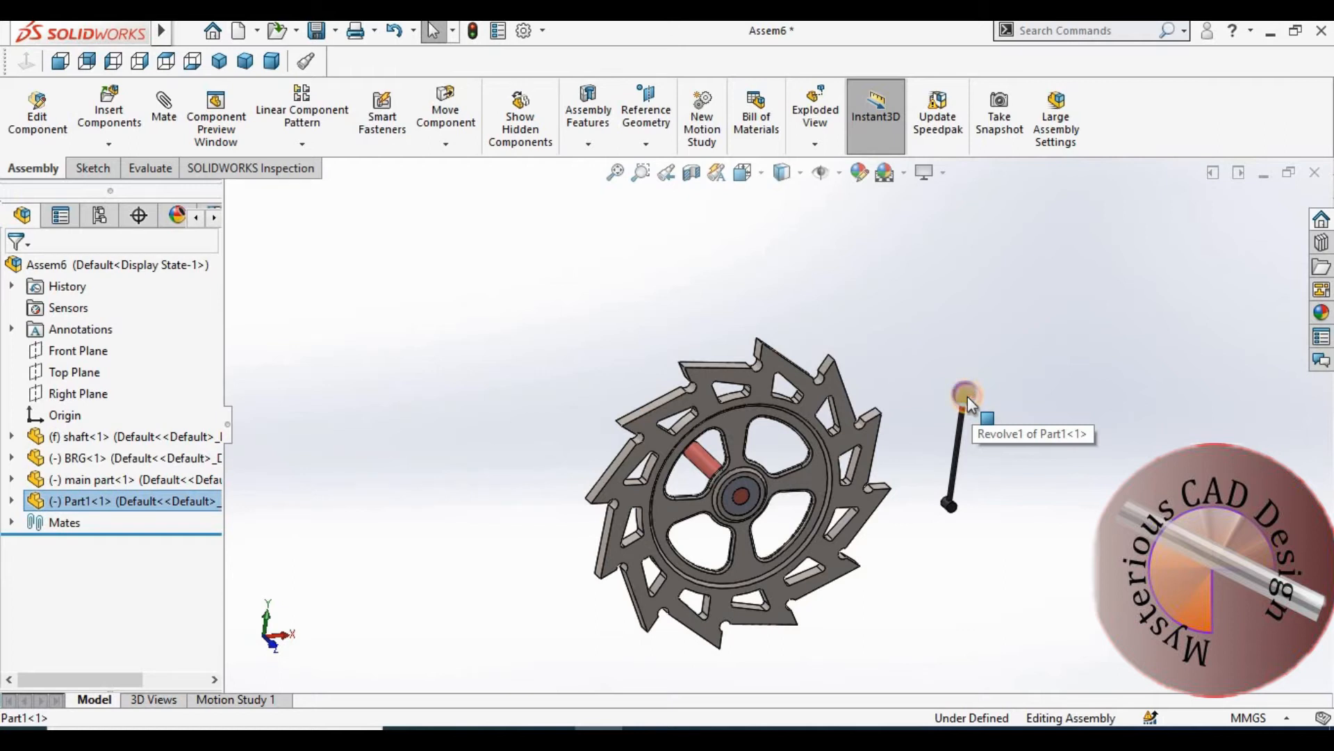
ctrl+drag(968, 396, 1064, 406)
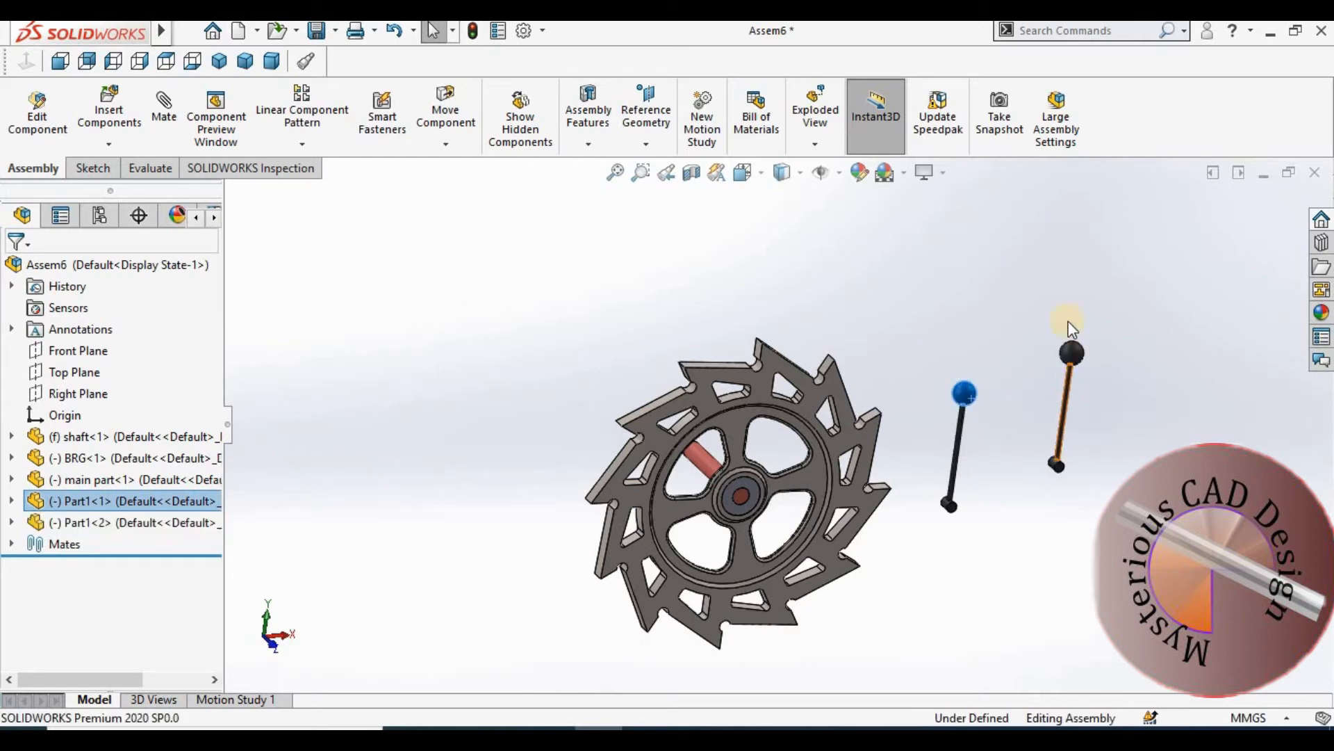
ctrl+drag(965, 393, 905, 251)
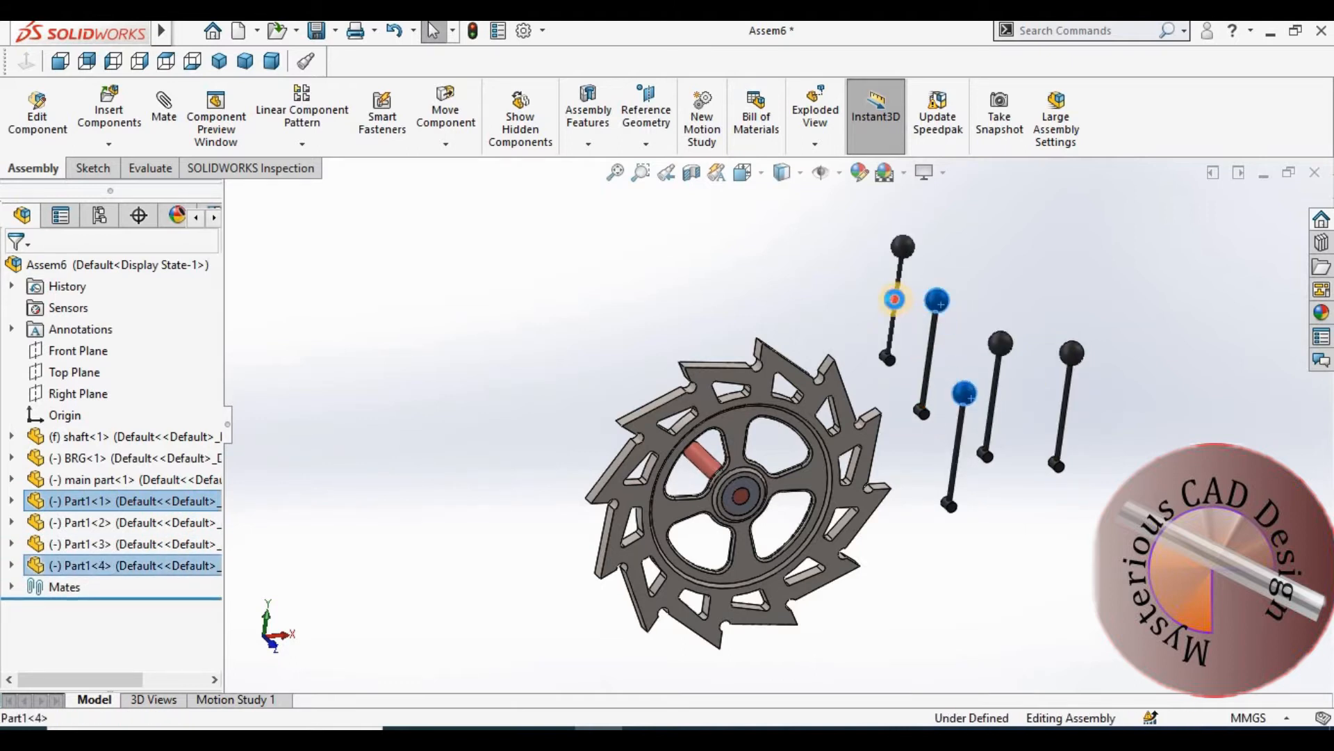
click(1032, 296)
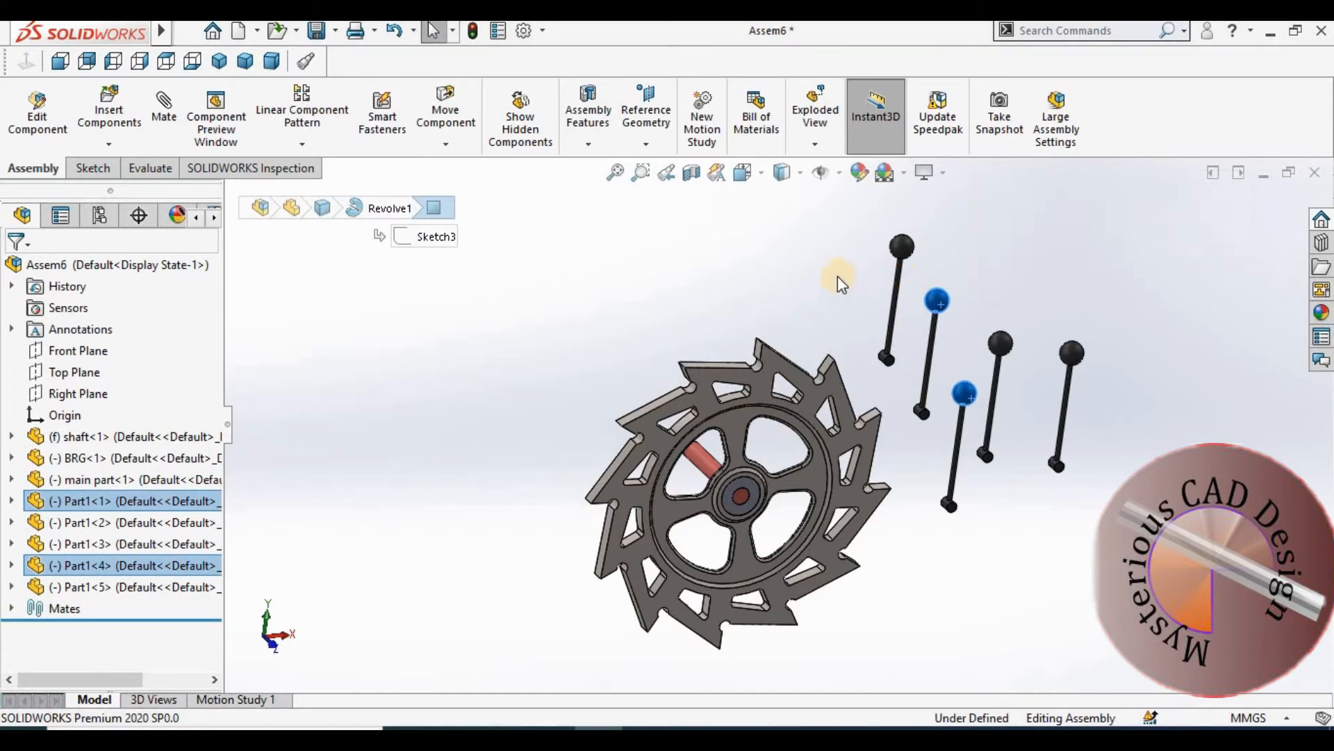
Step: Rotate four of the rods with Rotate Component in free drag so their ball ends point downward
click(60, 61)
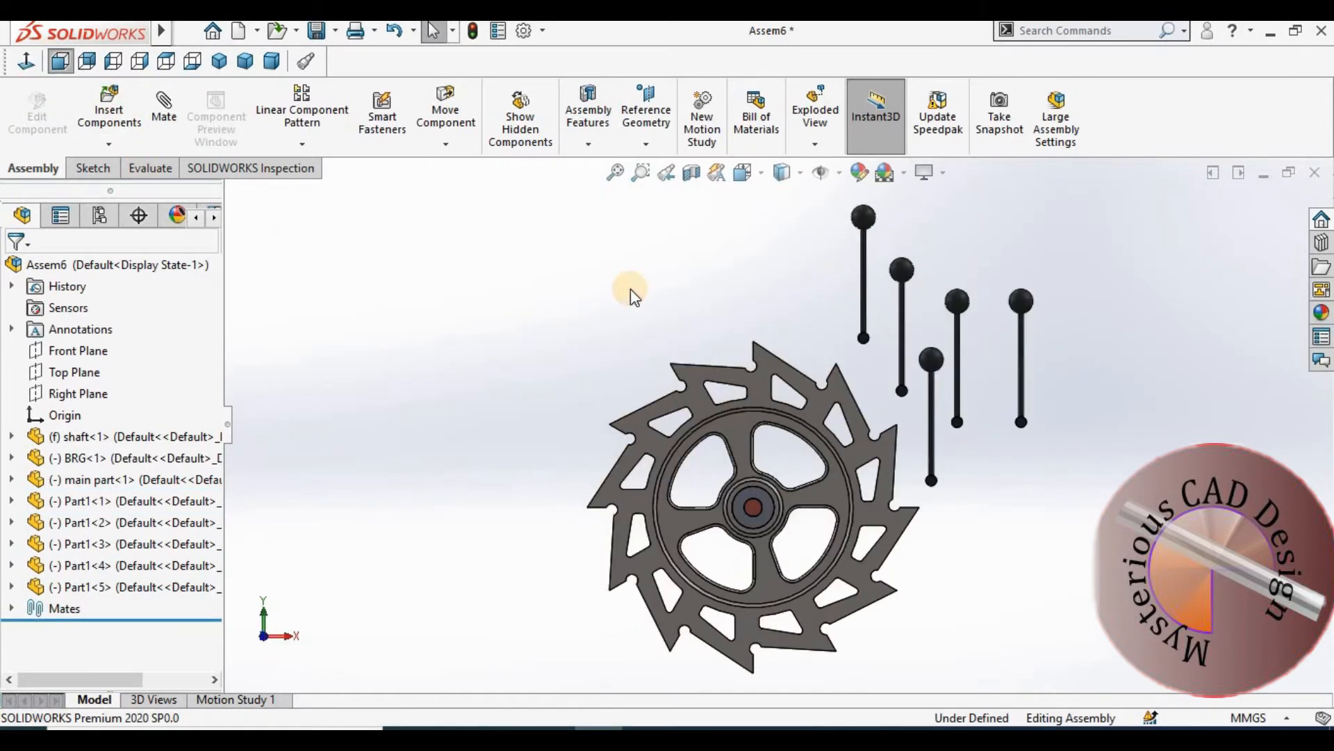
click(447, 143)
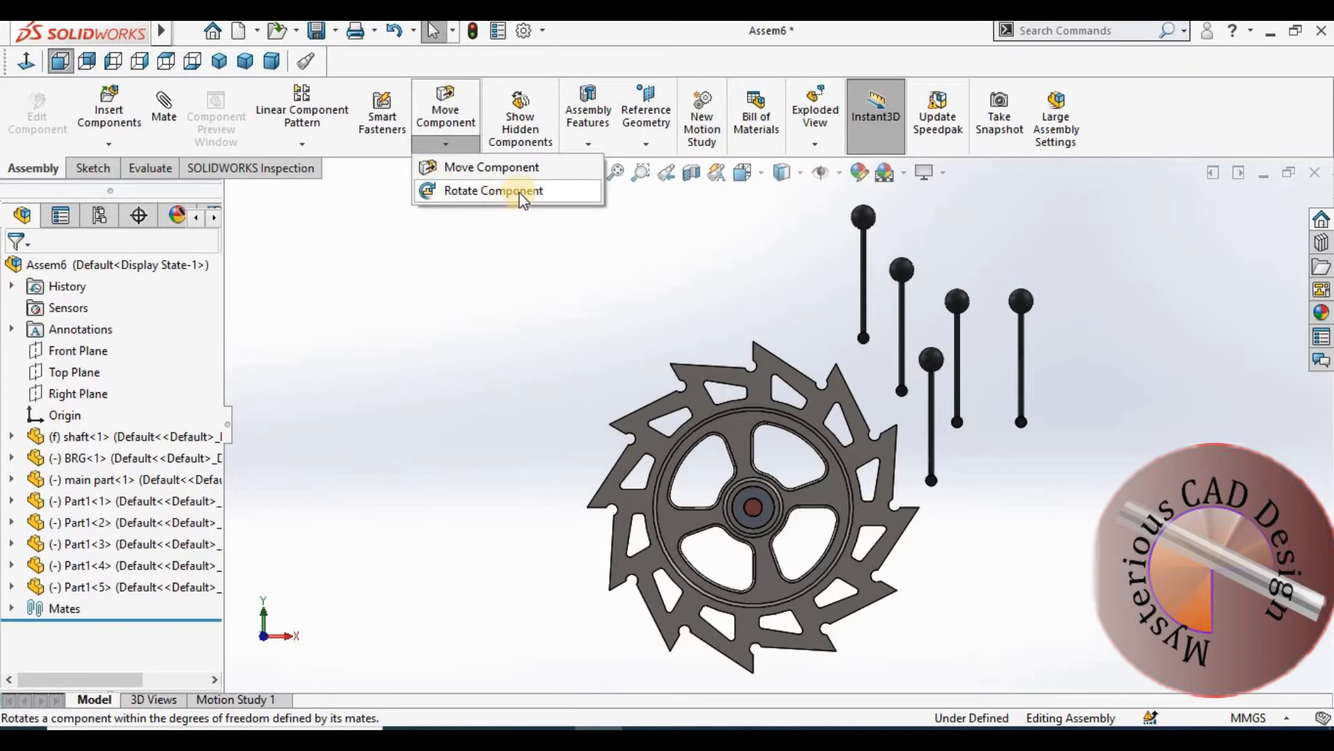
click(493, 190)
drag(870, 237, 625, 362)
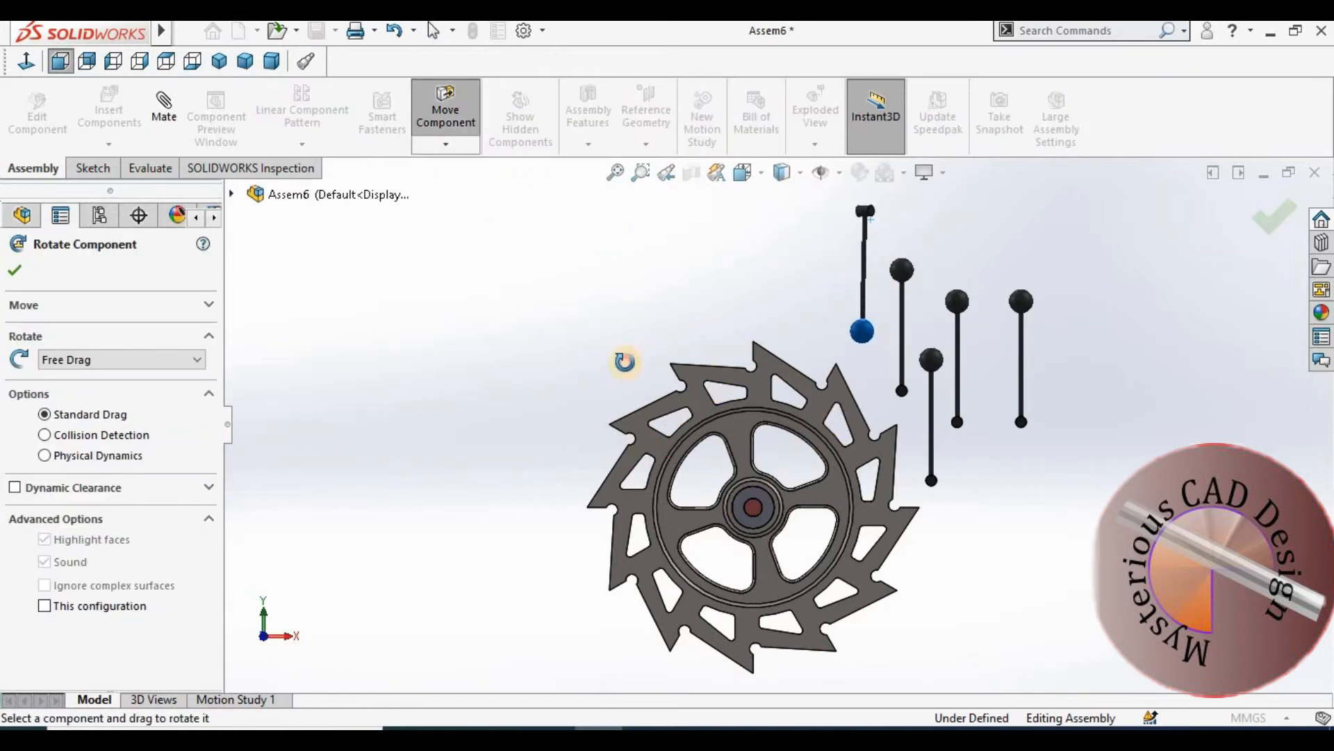
drag(902, 321, 762, 481)
drag(938, 361, 1019, 334)
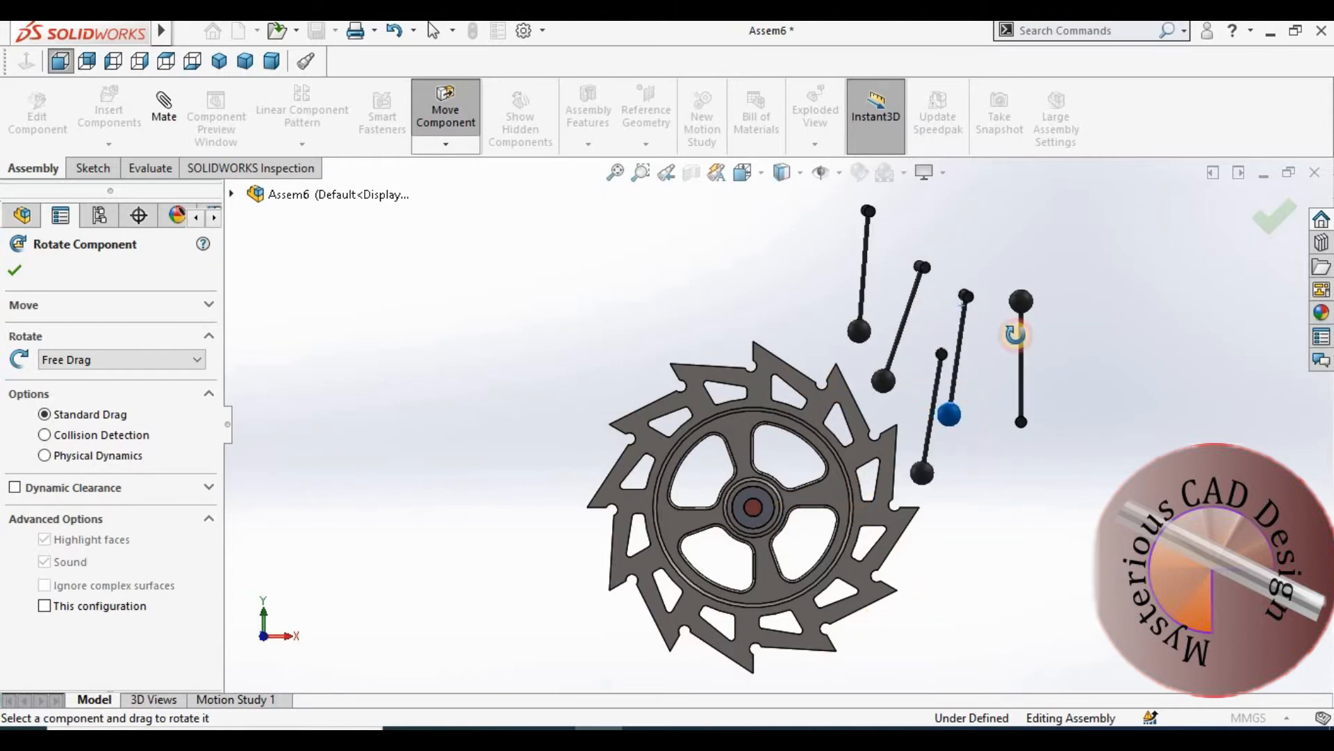
click(467, 132)
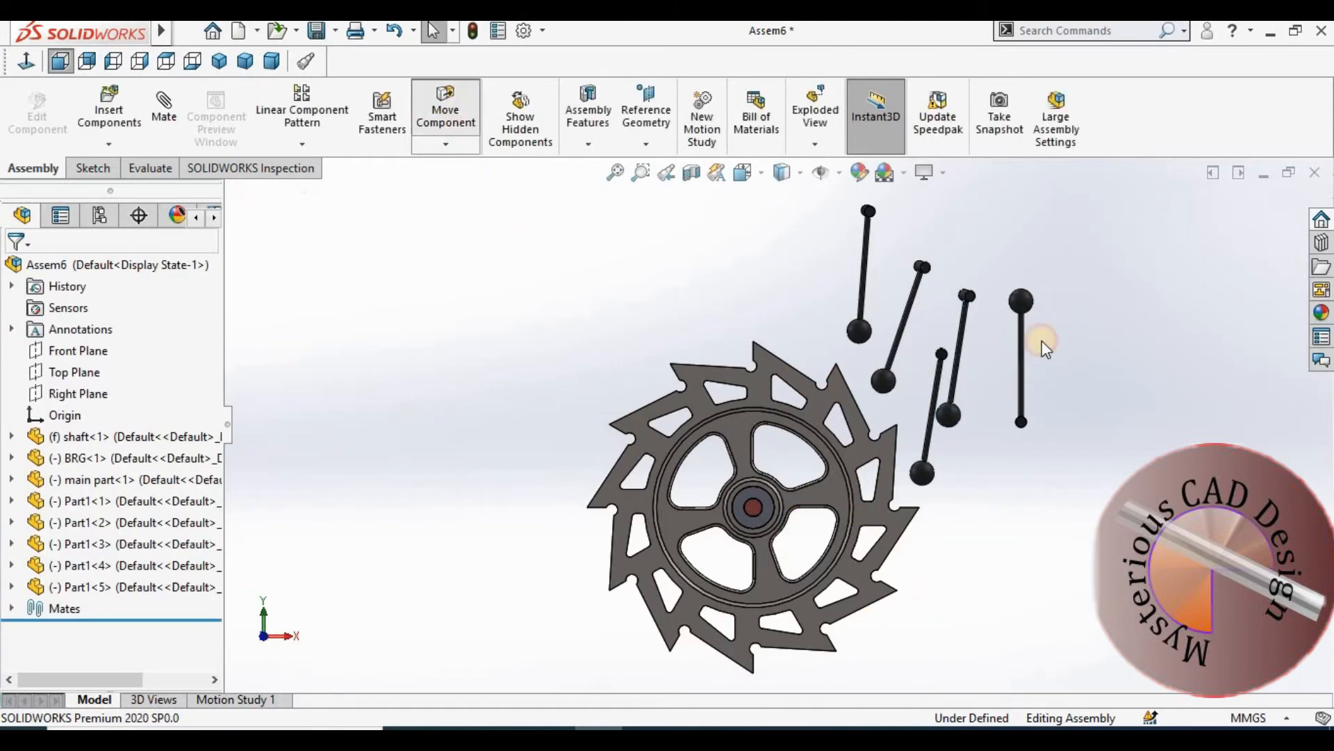
Step: Move the one rod whose ball still points upward to the wheel's left side, close to its teeth
drag(1022, 301, 490, 275)
key(Escape)
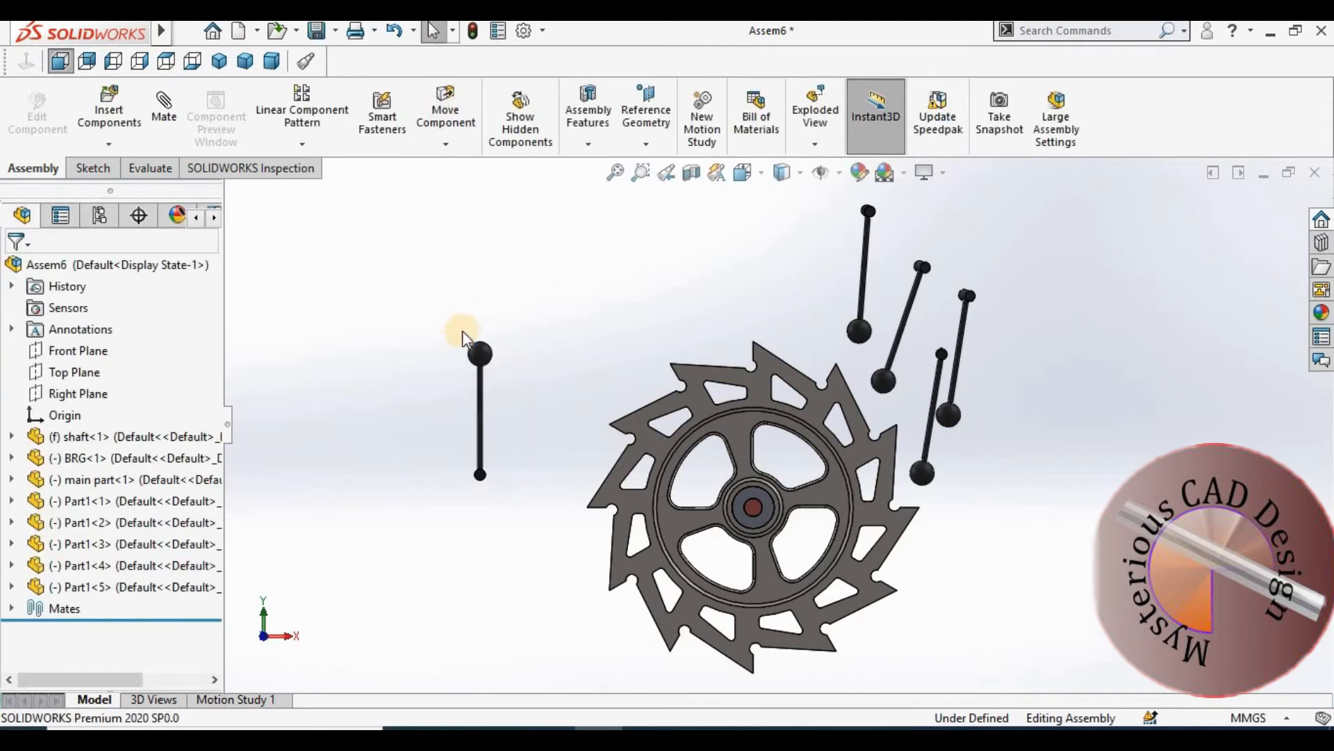
drag(480, 358, 526, 356)
click(526, 355)
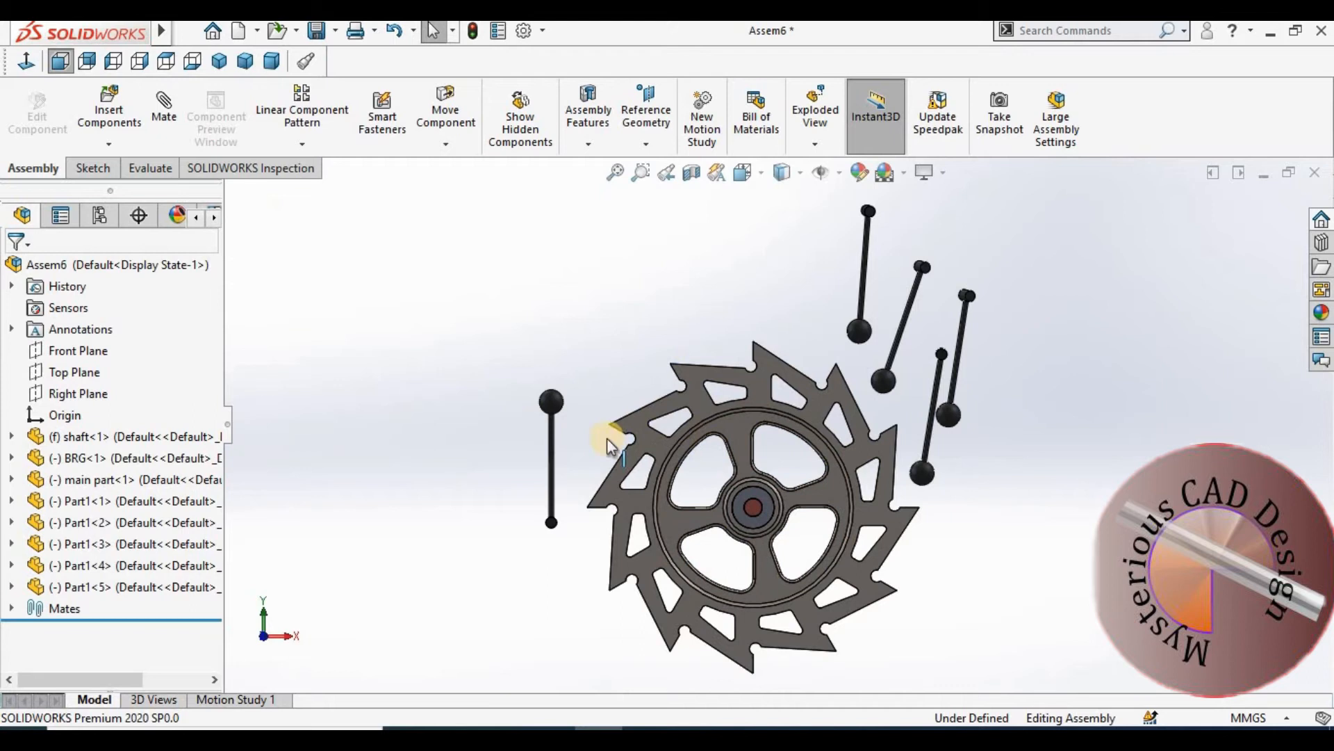
Step: Rotate the rod at the wheel's left side so its ball points outward and its cross pin faces the wheel
click(459, 146)
click(473, 186)
drag(552, 511, 652, 470)
key(Escape)
scroll(637, 407, down, 8)
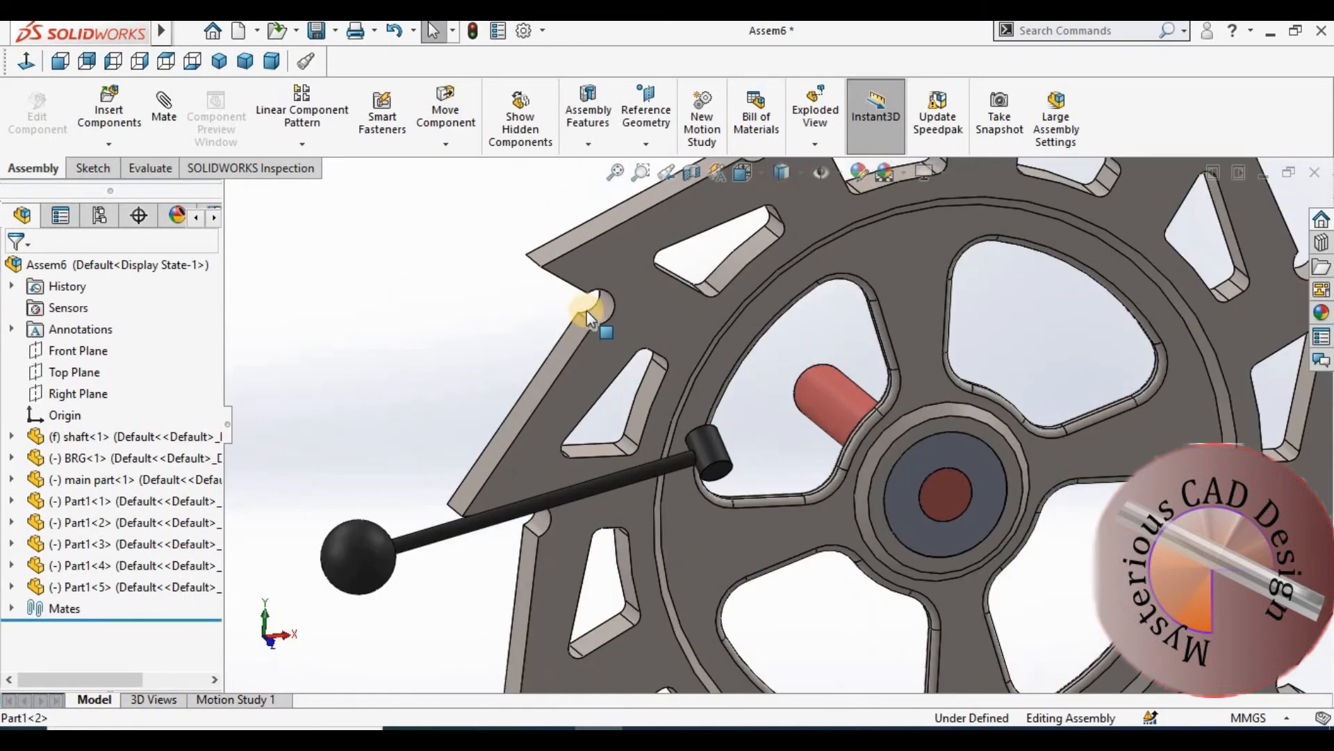
Step: Mate the wheel's upper-left rounded notch face and the nearby rod's cylindrical pin face as concentric
click(587, 310)
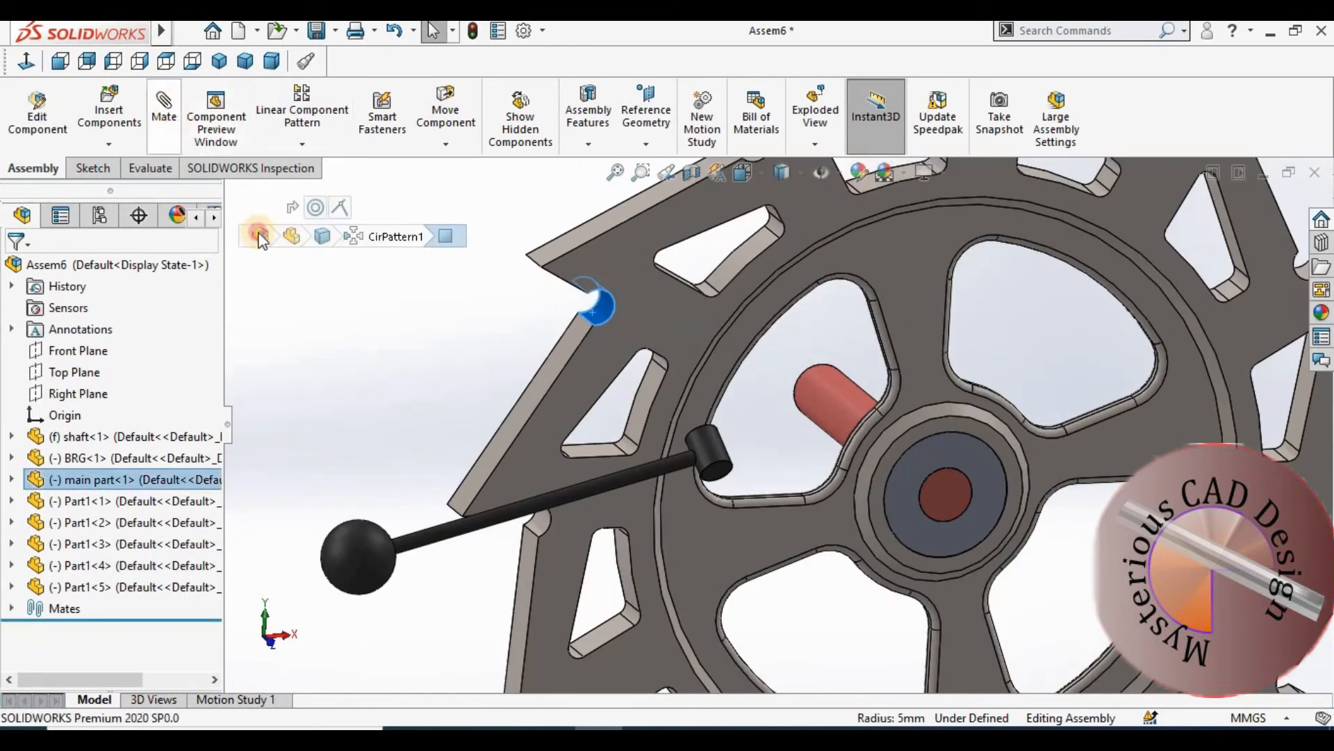
click(717, 447)
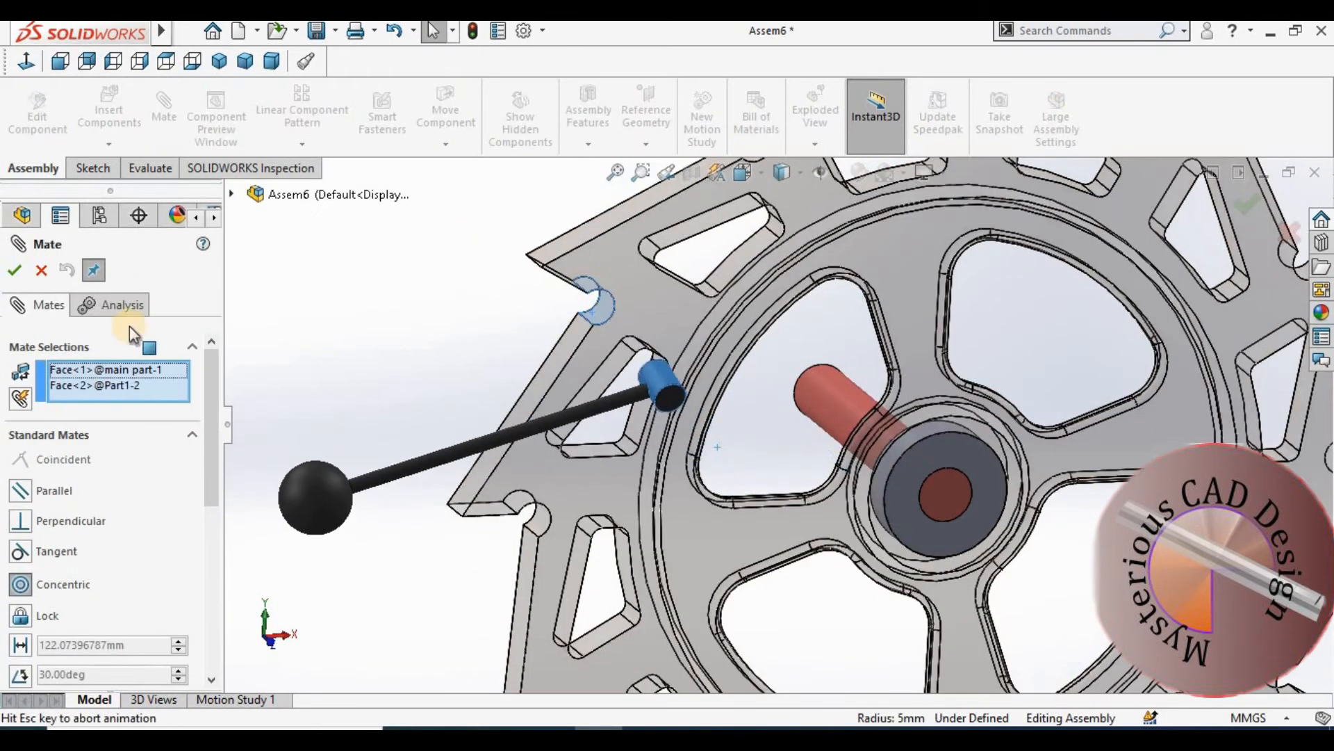
click(14, 270)
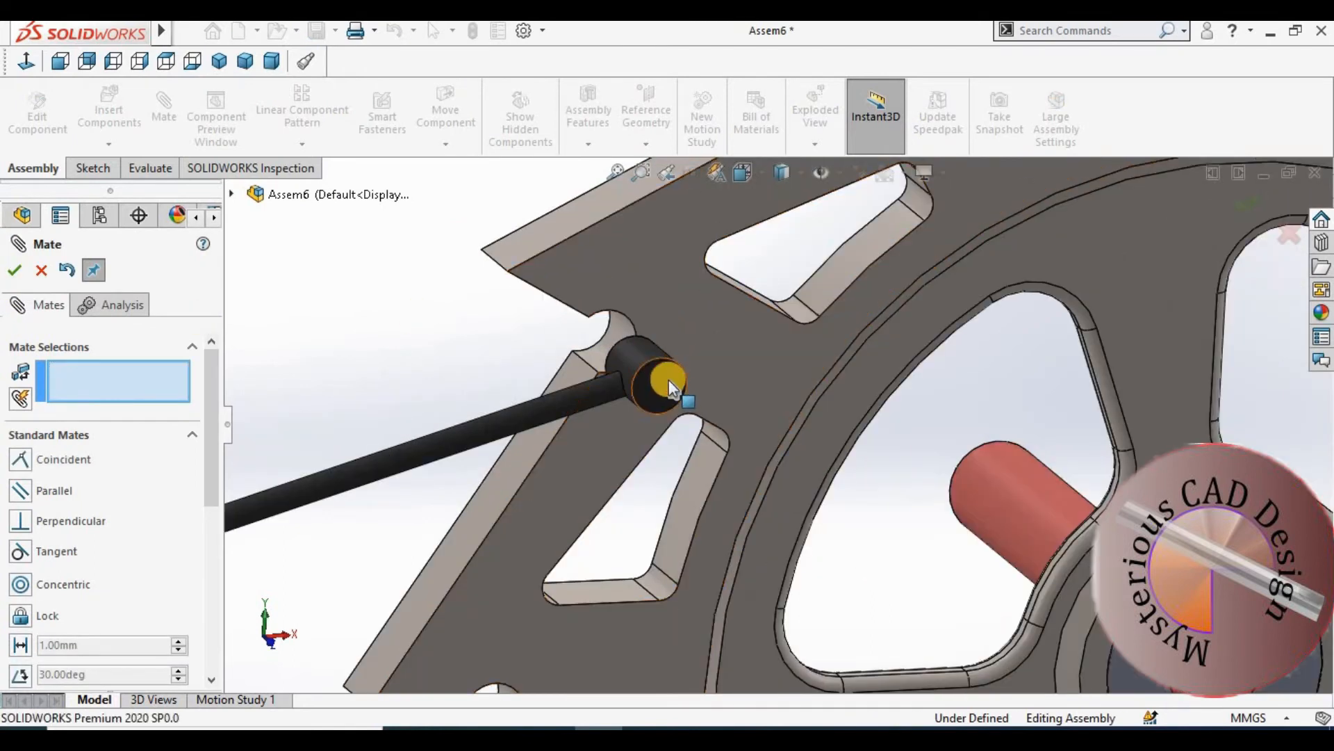
Step: Mate the first rod's pin end face and the wheel's front face as coincident
click(668, 380)
click(649, 290)
click(13, 271)
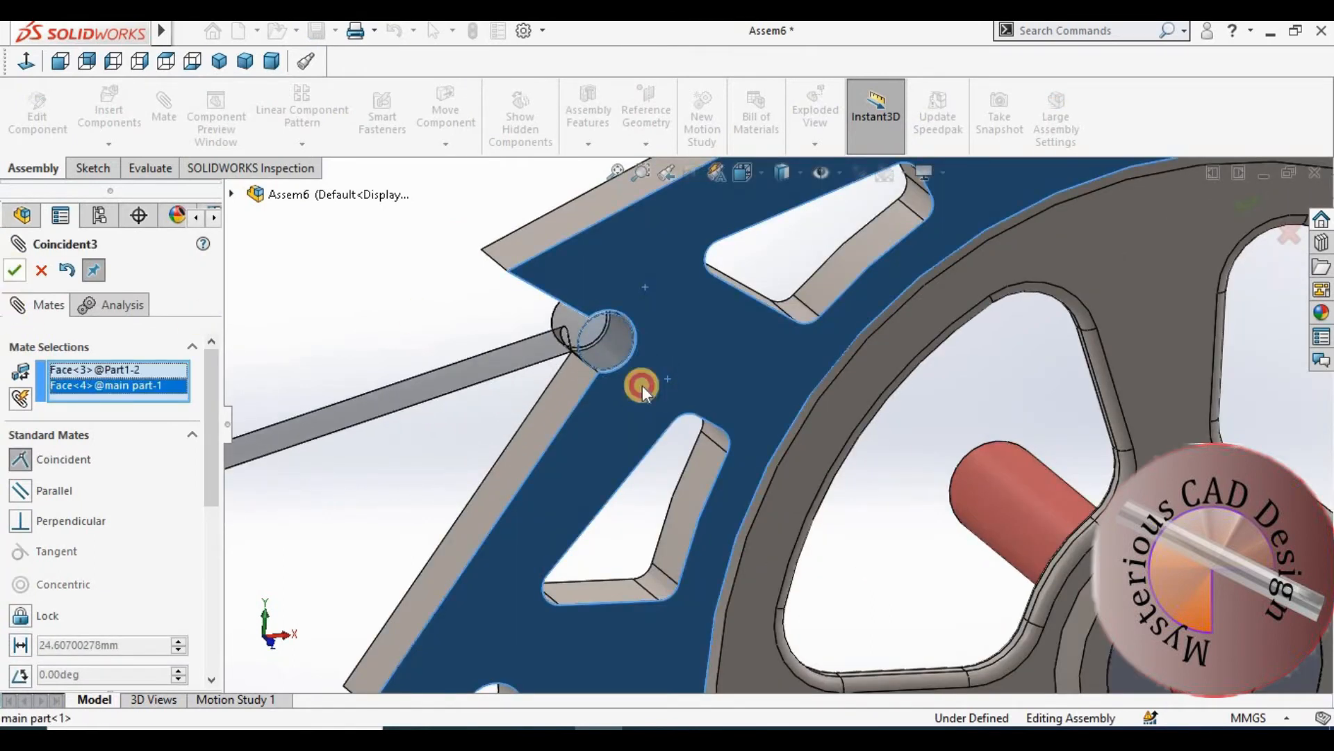
Step: Mate the pin face of the uppermost loose rod and the next rounded notch clockwise on the wheel as concentric
scroll(681, 382, up, 10)
scroll(934, 360, down, 4)
scroll(820, 215, down, 3)
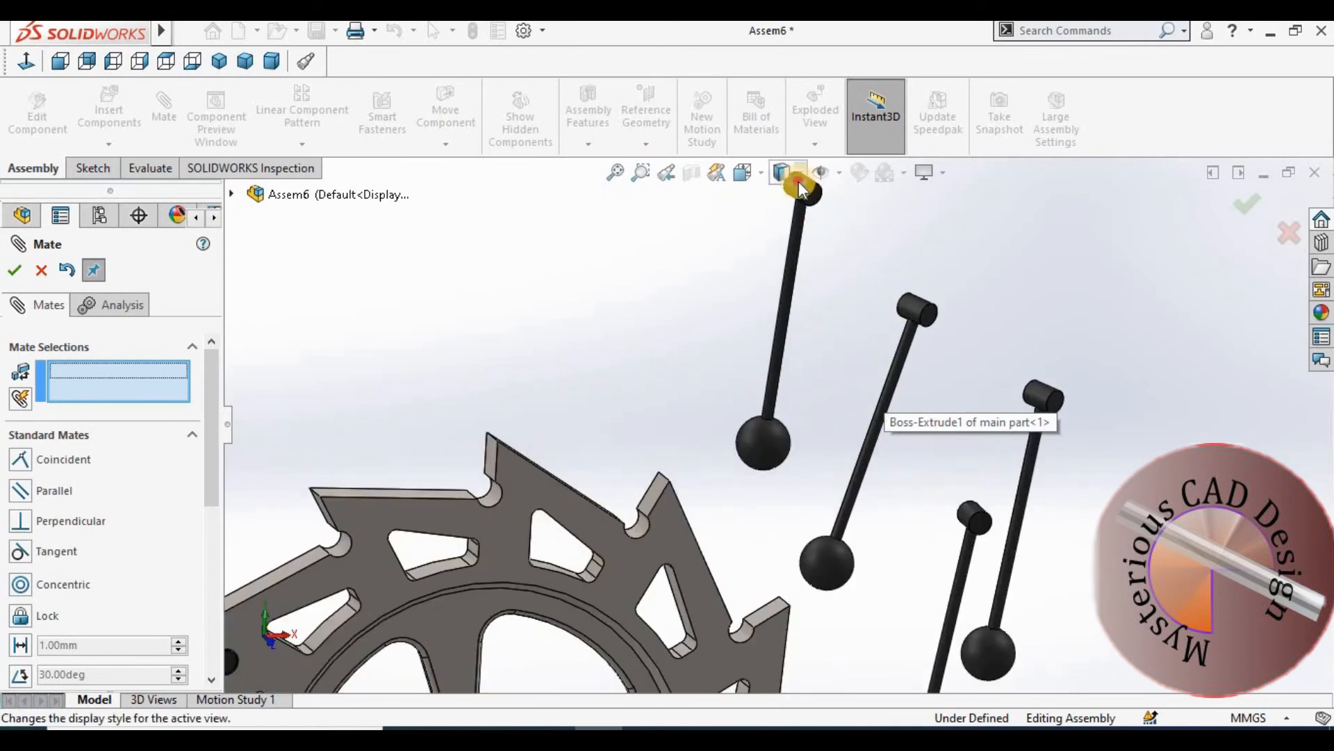
scroll(799, 354, up, 3)
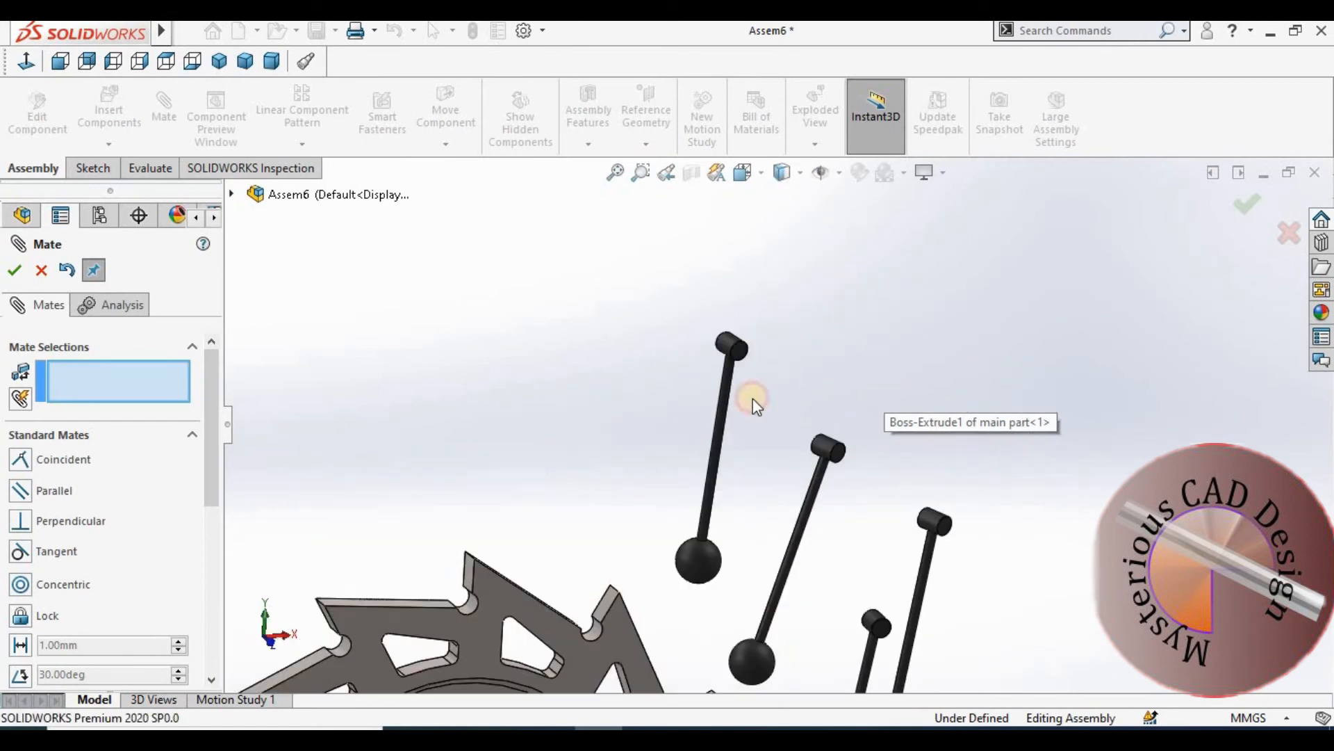
click(730, 349)
scroll(761, 495, up, 2)
scroll(820, 345, down, 6)
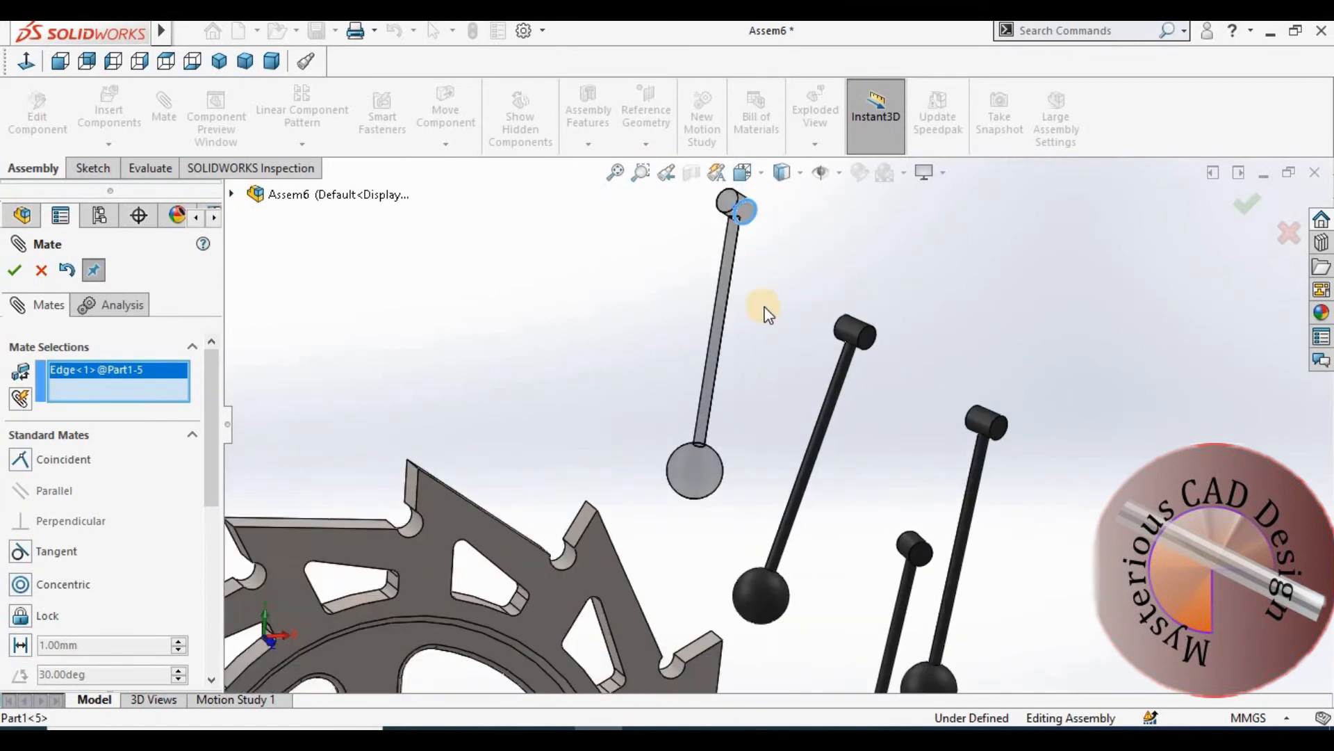
click(753, 326)
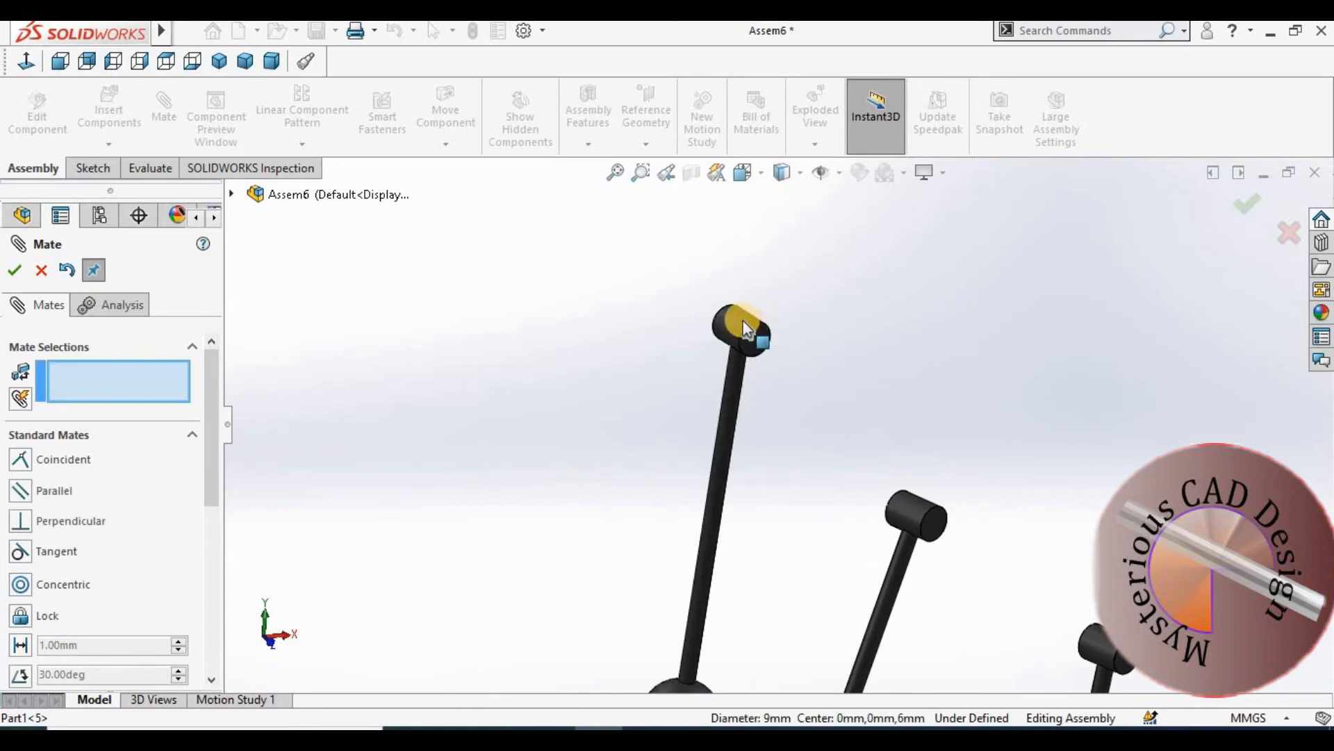
click(743, 320)
scroll(750, 389, up, 3)
scroll(581, 494, down, 6)
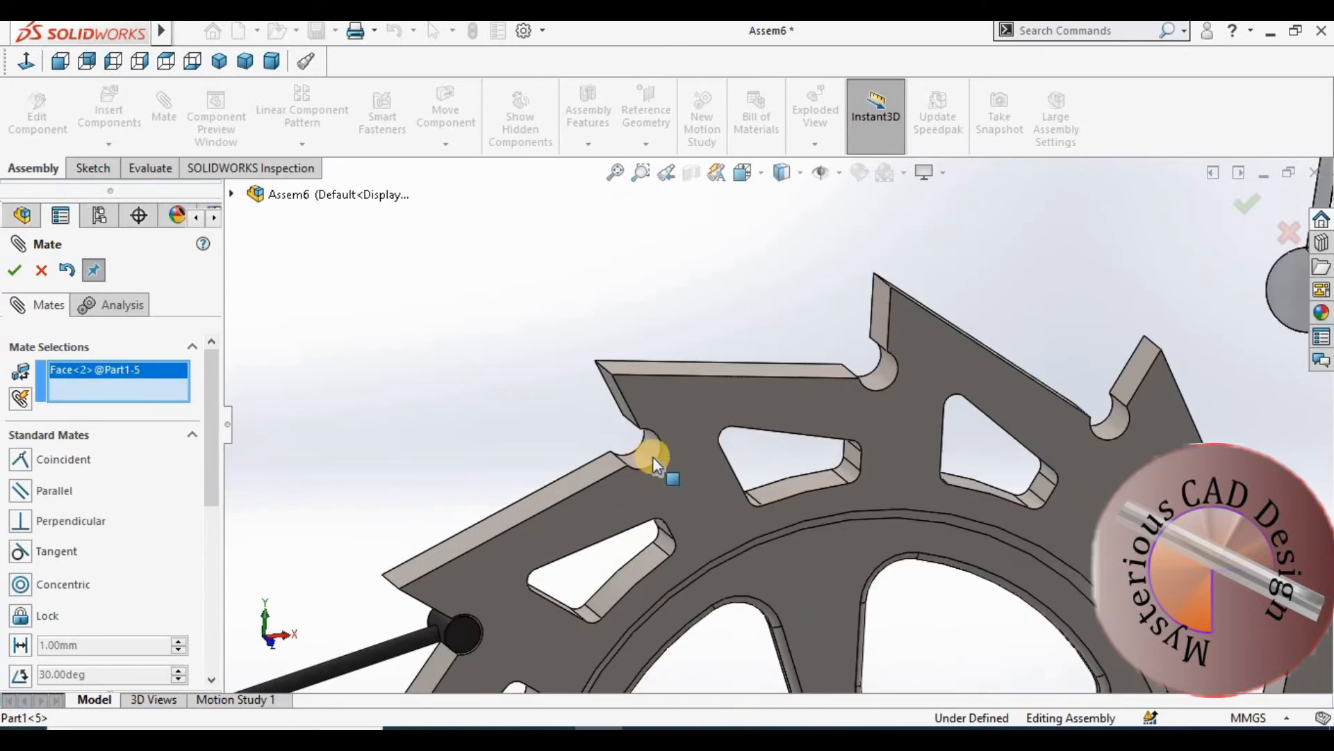
click(660, 459)
click(14, 270)
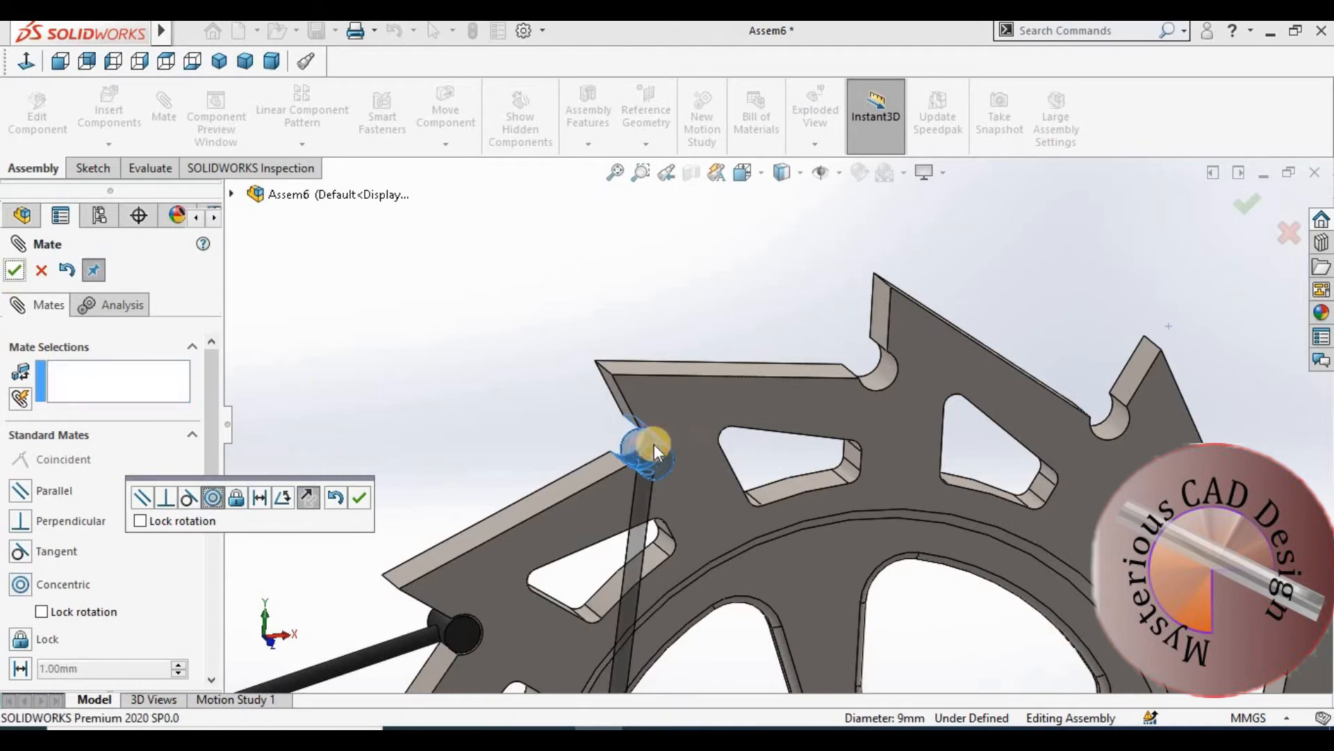
Step: Mate the second rod's pin end face and the wheel's front face as coincident
click(668, 417)
click(666, 455)
click(14, 270)
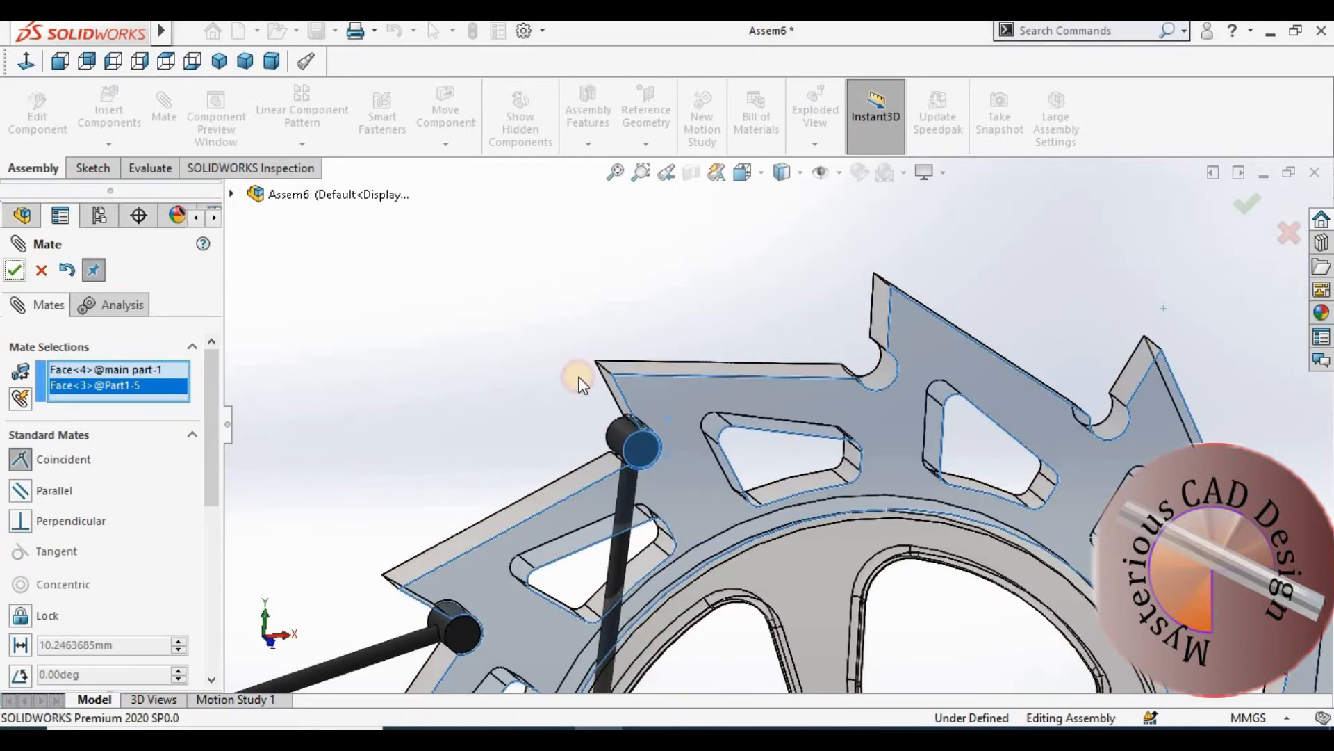
scroll(849, 402, up, 5)
click(841, 369)
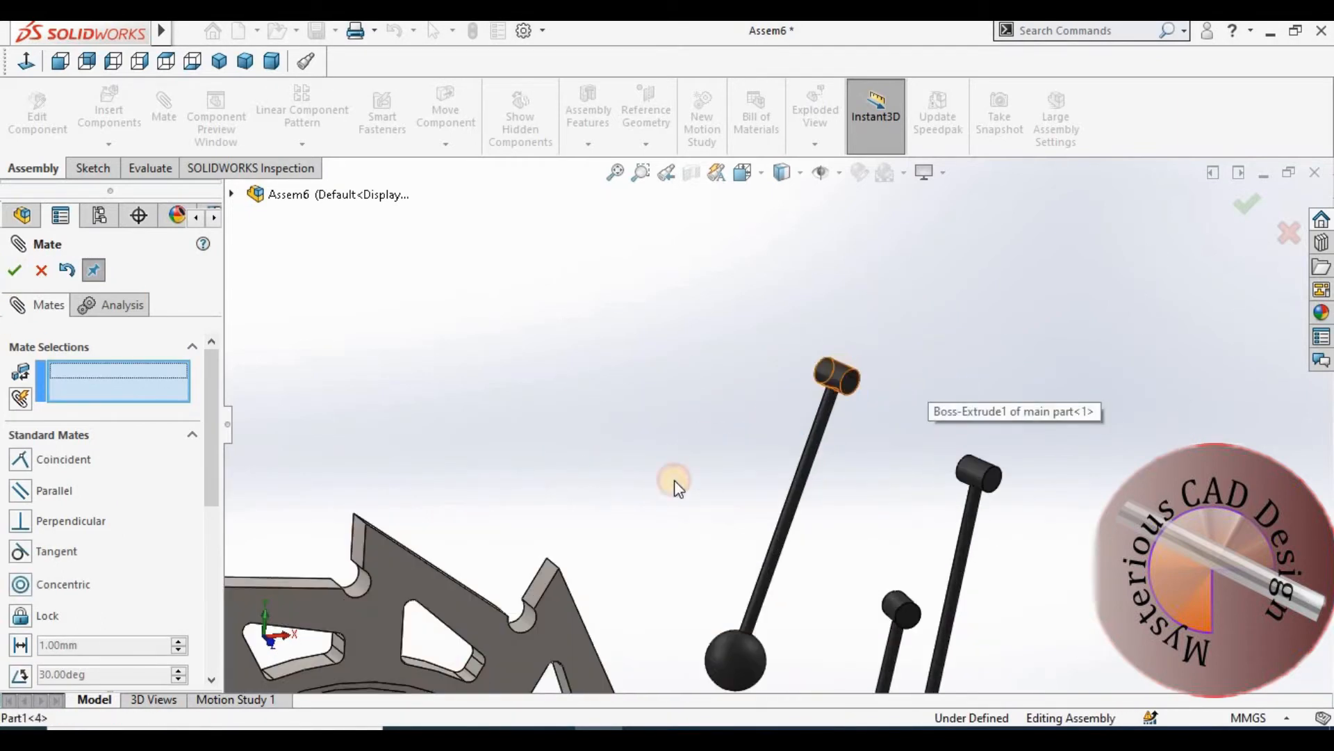
scroll(636, 494, down, 4)
click(482, 519)
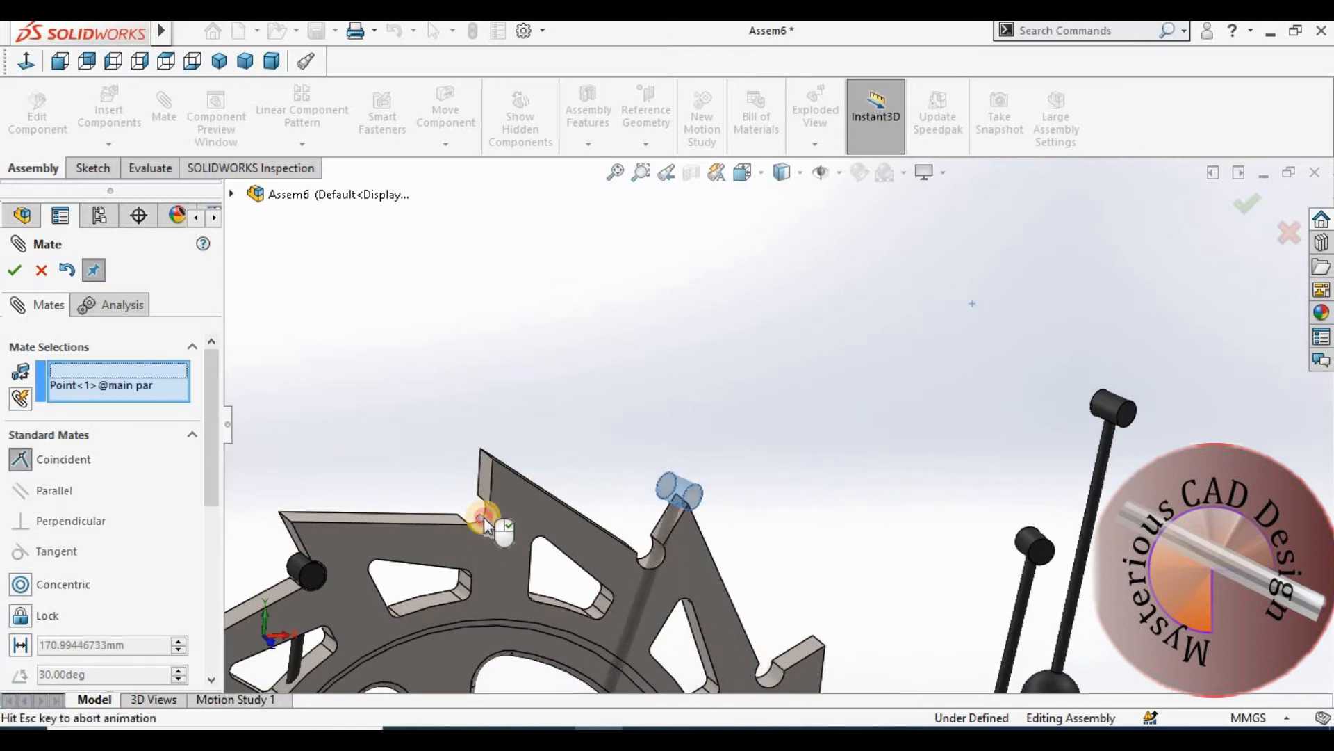
click(481, 518)
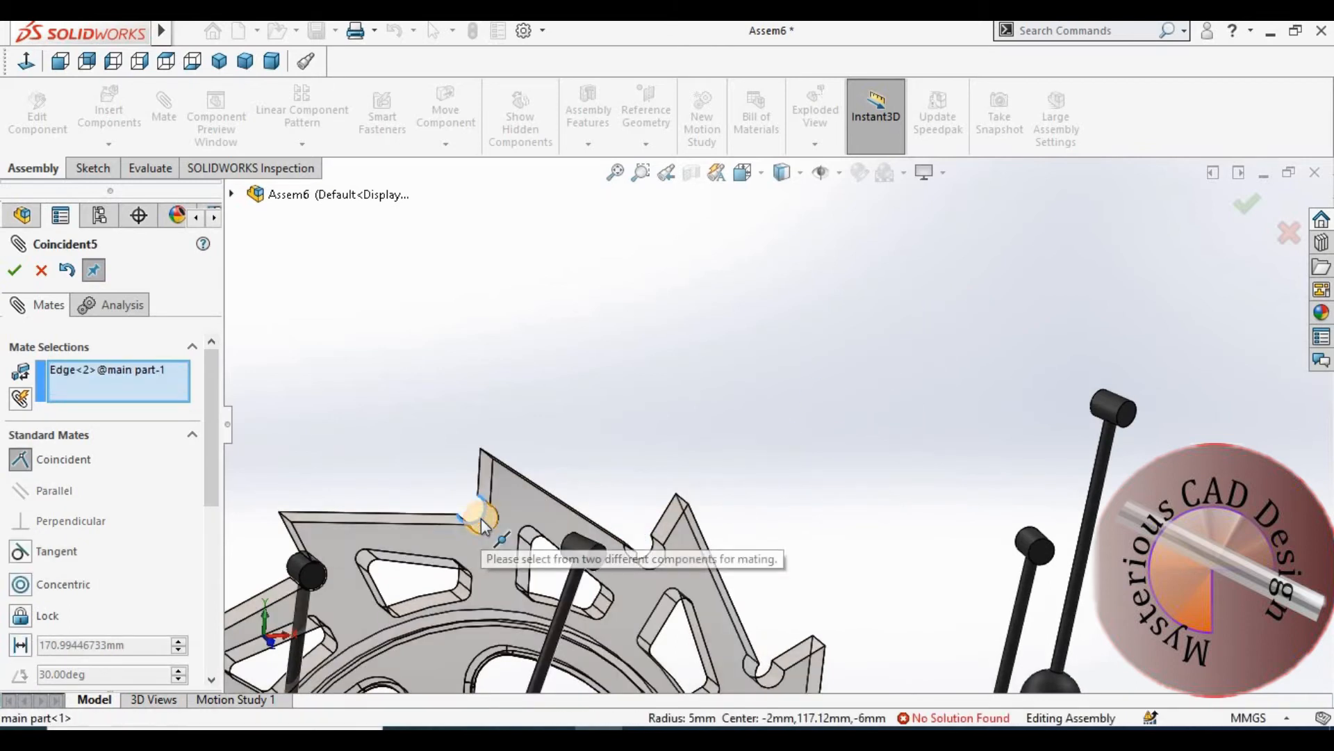
scroll(553, 473, down, 3)
click(557, 477)
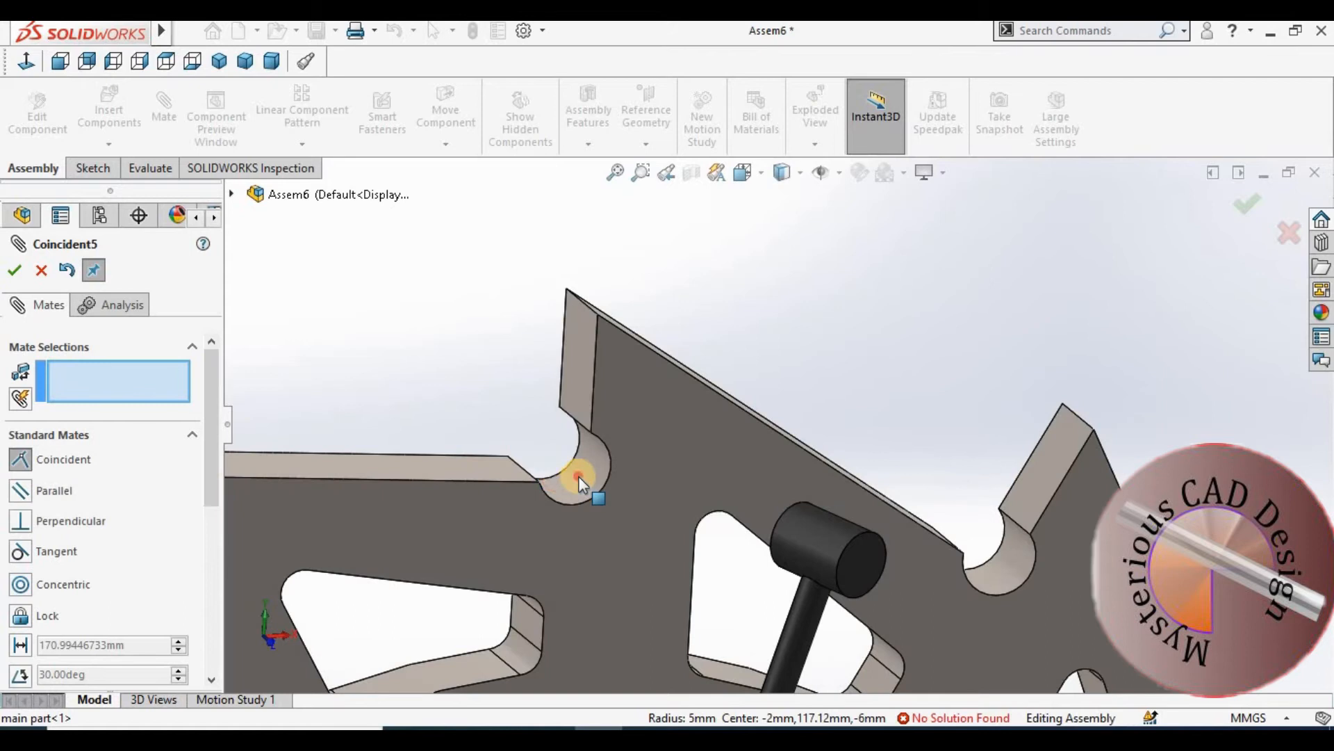
click(594, 473)
click(16, 271)
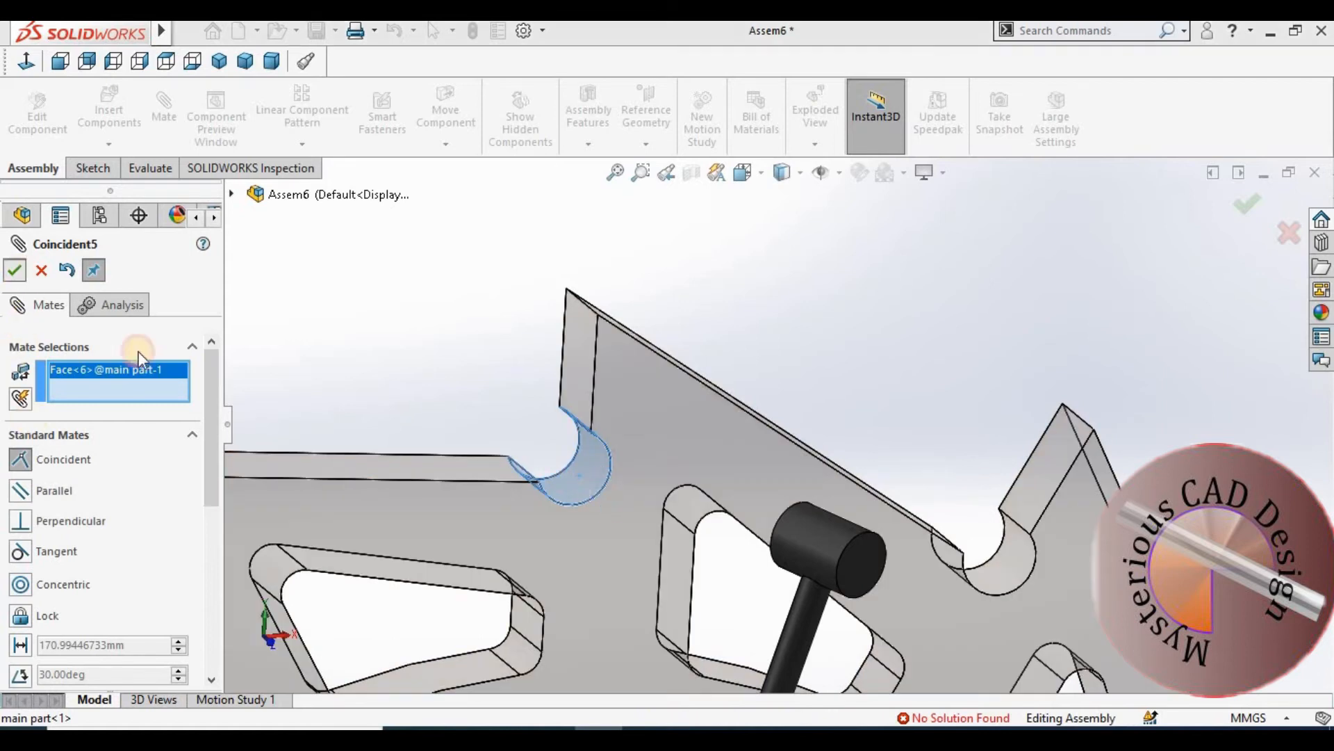
key(Return)
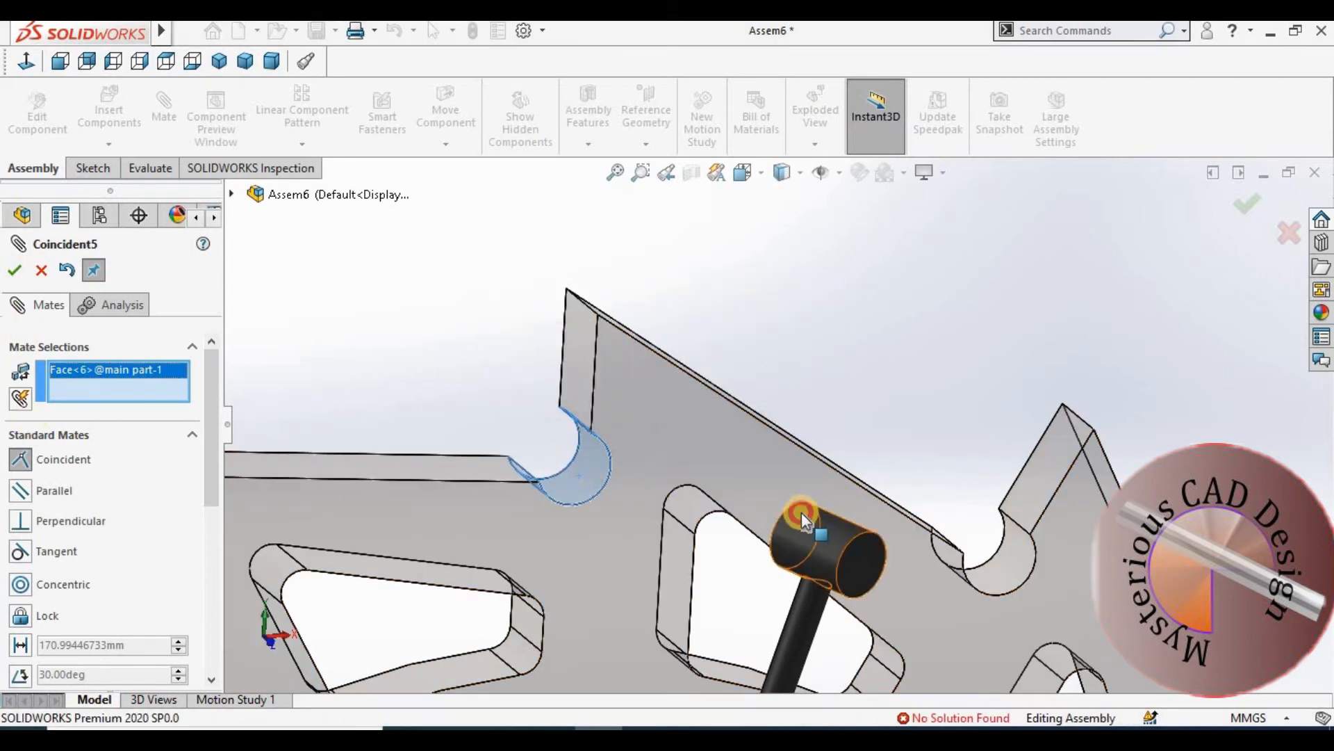
key(Escape)
key(Escape)
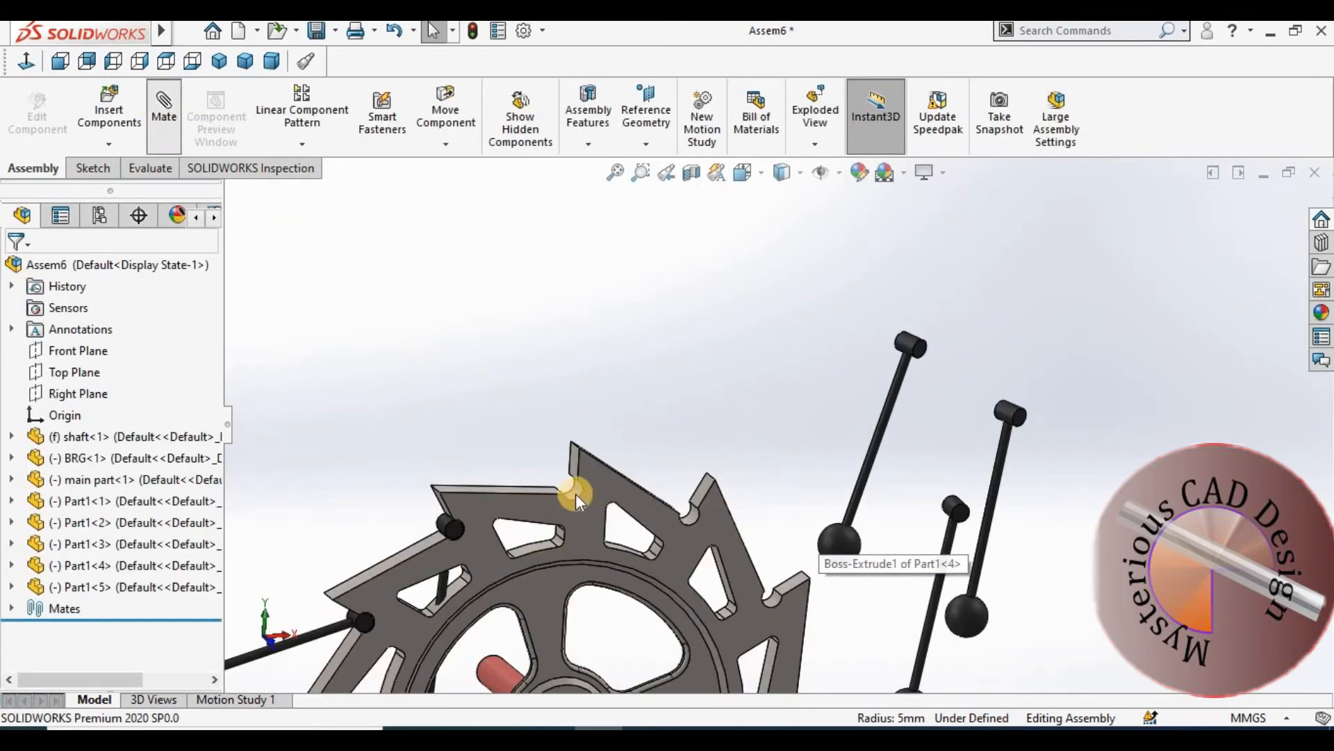
Step: Mate the rounded notch face at the wheel's top and the pin face of the nearest loose rod as concentric
click(575, 494)
scroll(603, 479, down, 3)
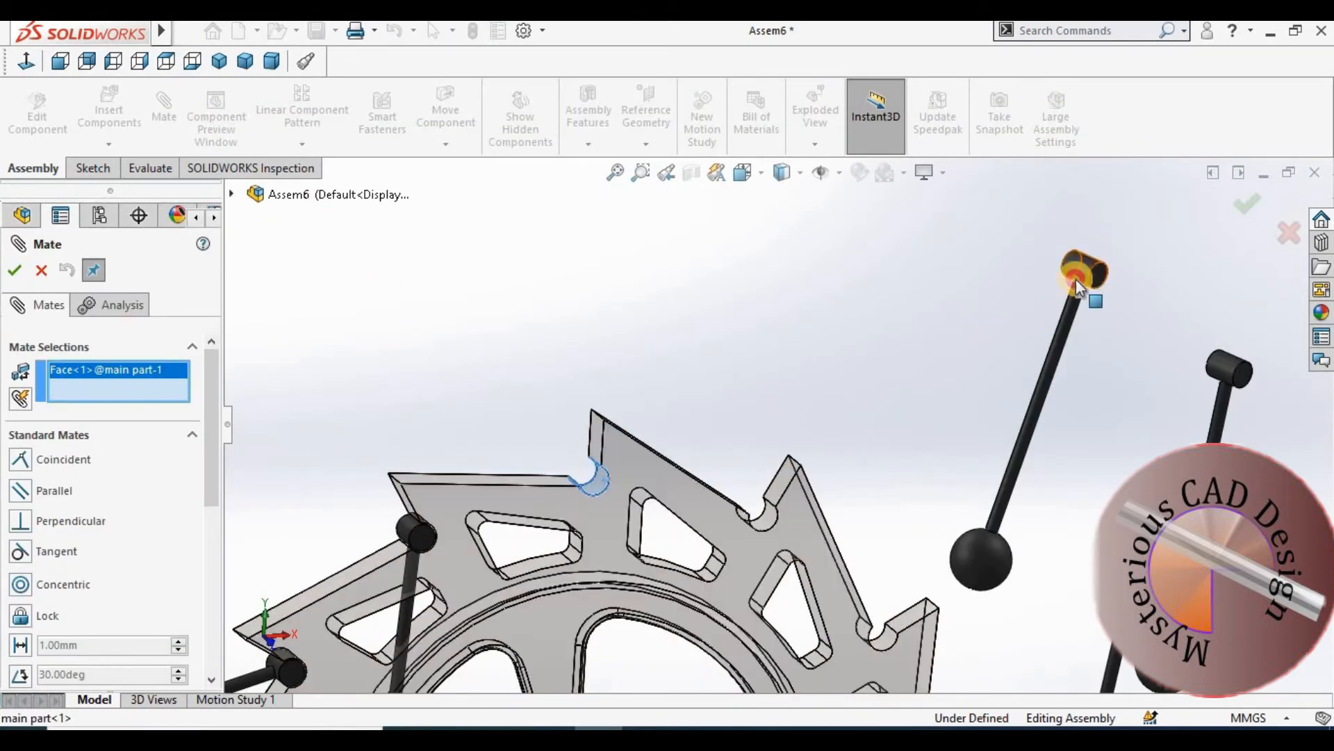
click(1076, 285)
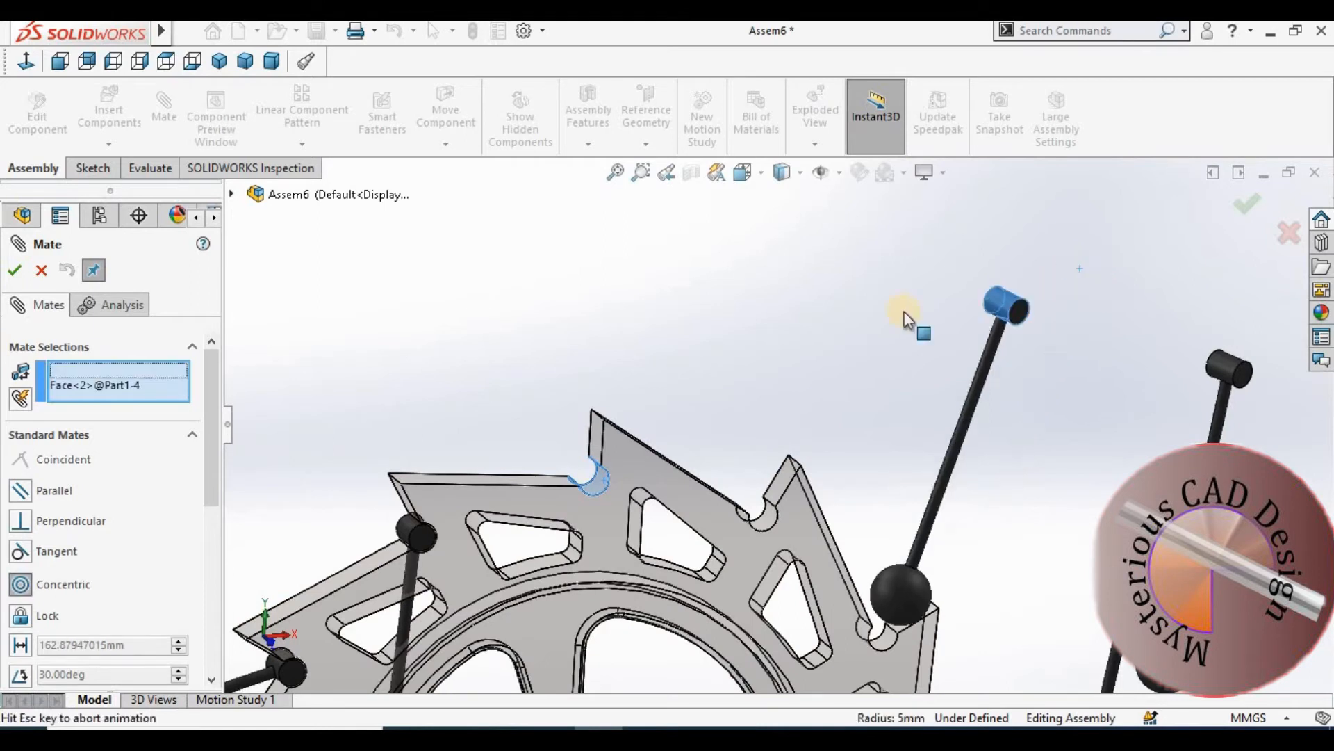
click(14, 271)
Step: Mate the third rod's pin end face and the wheel's front face as coincident
scroll(711, 381, down, 3)
click(704, 462)
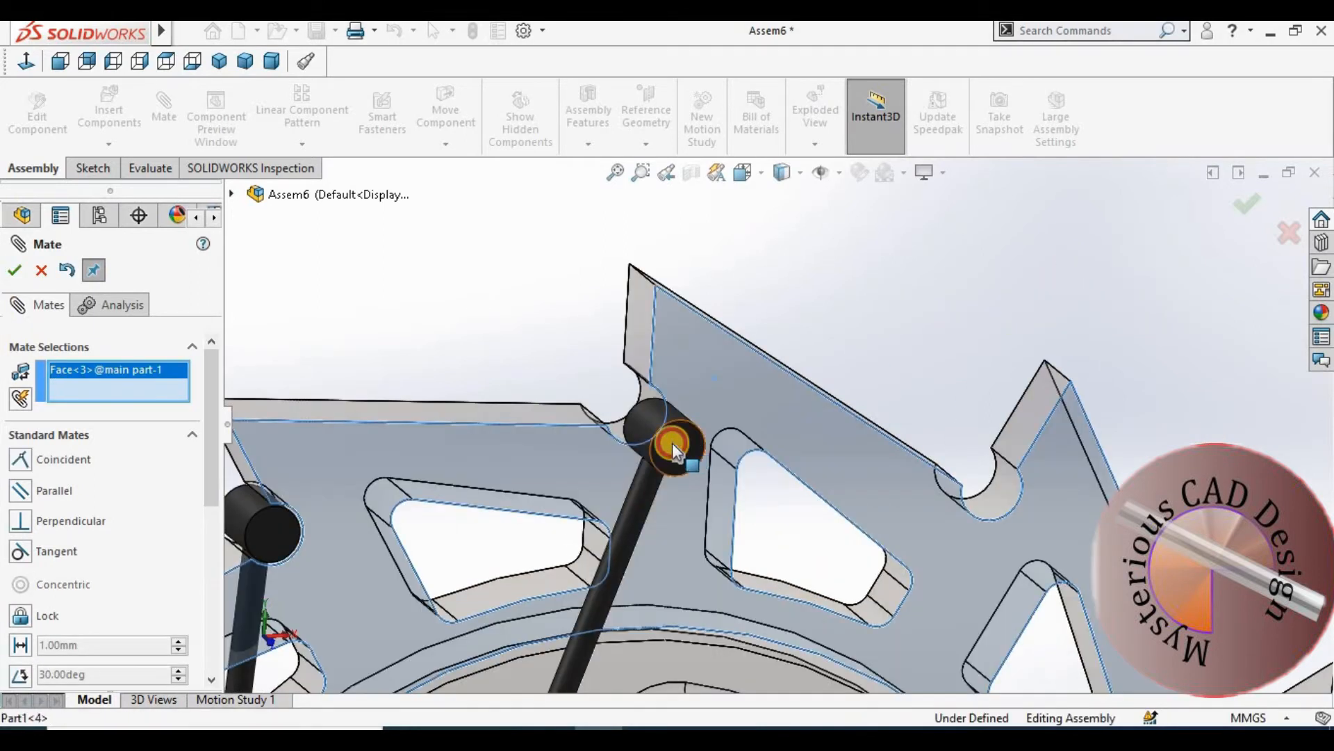
click(668, 444)
key(Return)
Step: Mate the next rounded notch face clockwise and the pin face of the nearer of the two remaining loose rods as concentric
scroll(862, 460, up, 3)
scroll(857, 448, down, 3)
click(857, 448)
scroll(862, 451, up, 2)
click(1147, 413)
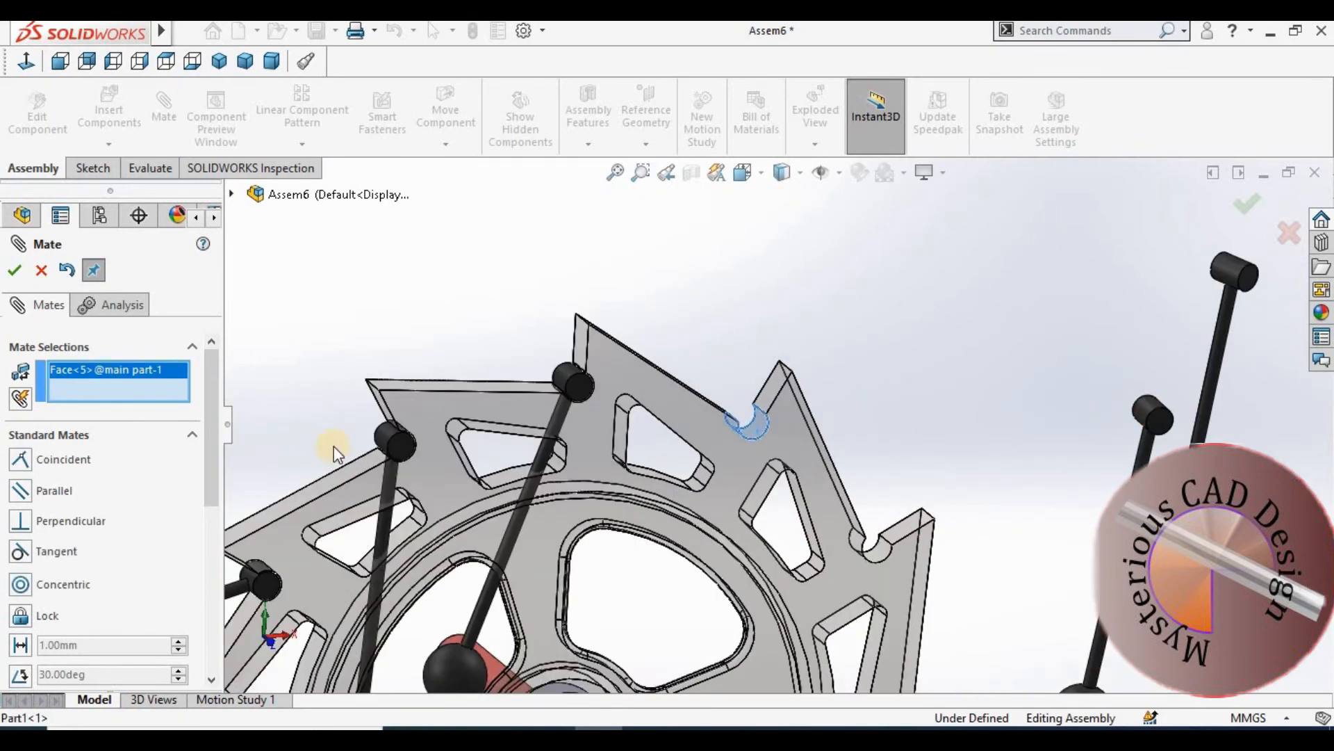
click(13, 271)
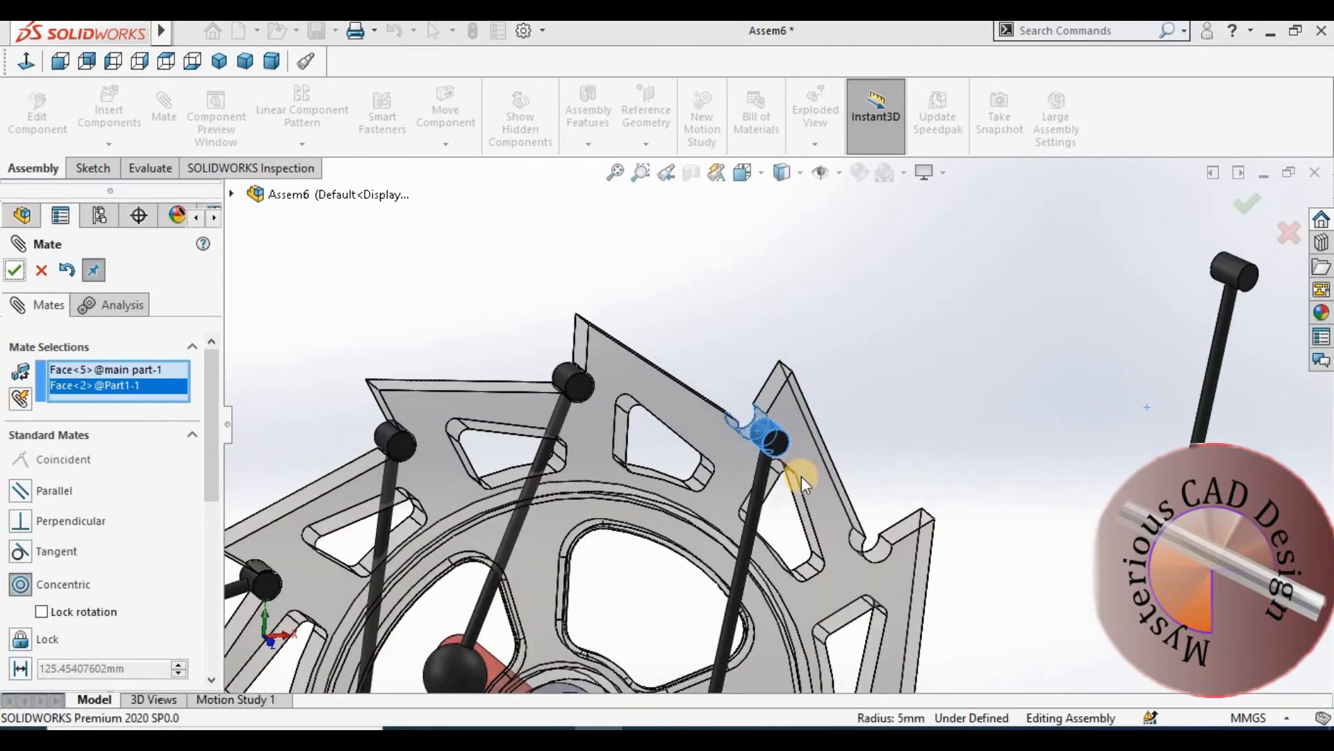
Step: Mate the fourth rod's pin end face and the wheel's front face as coincident
click(736, 427)
click(739, 428)
click(761, 439)
click(765, 445)
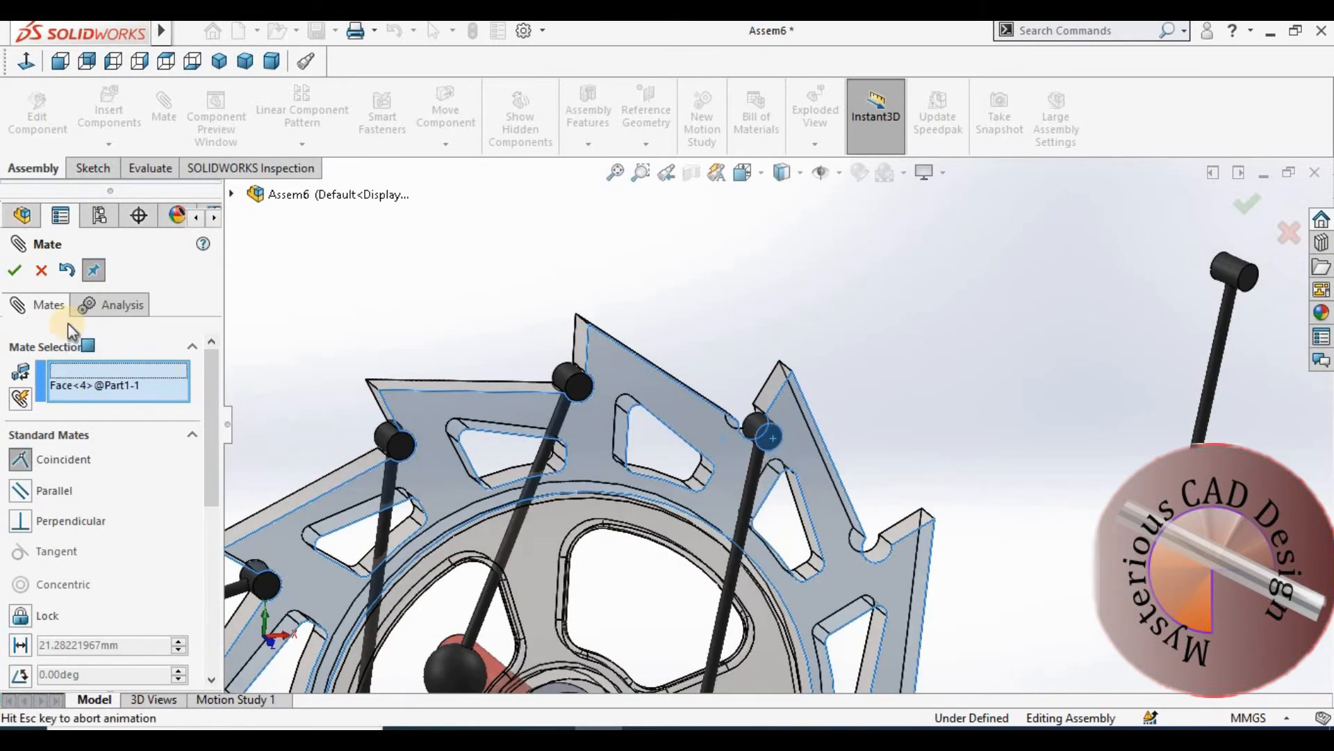
click(13, 271)
Step: Mate the next free rounded notch face clockwise and the last loose rod's cylindrical pin face as concentric
scroll(870, 548, down, 3)
click(870, 549)
scroll(870, 542, up, 3)
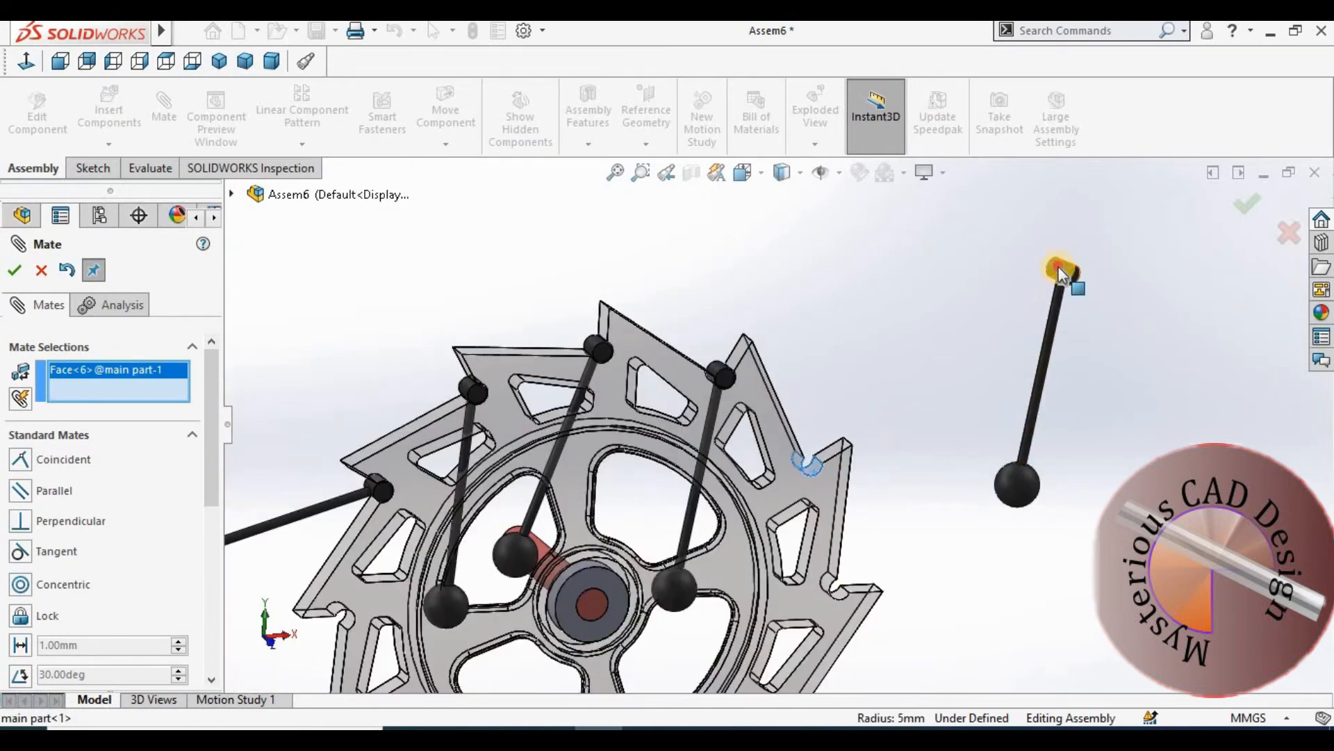
click(518, 539)
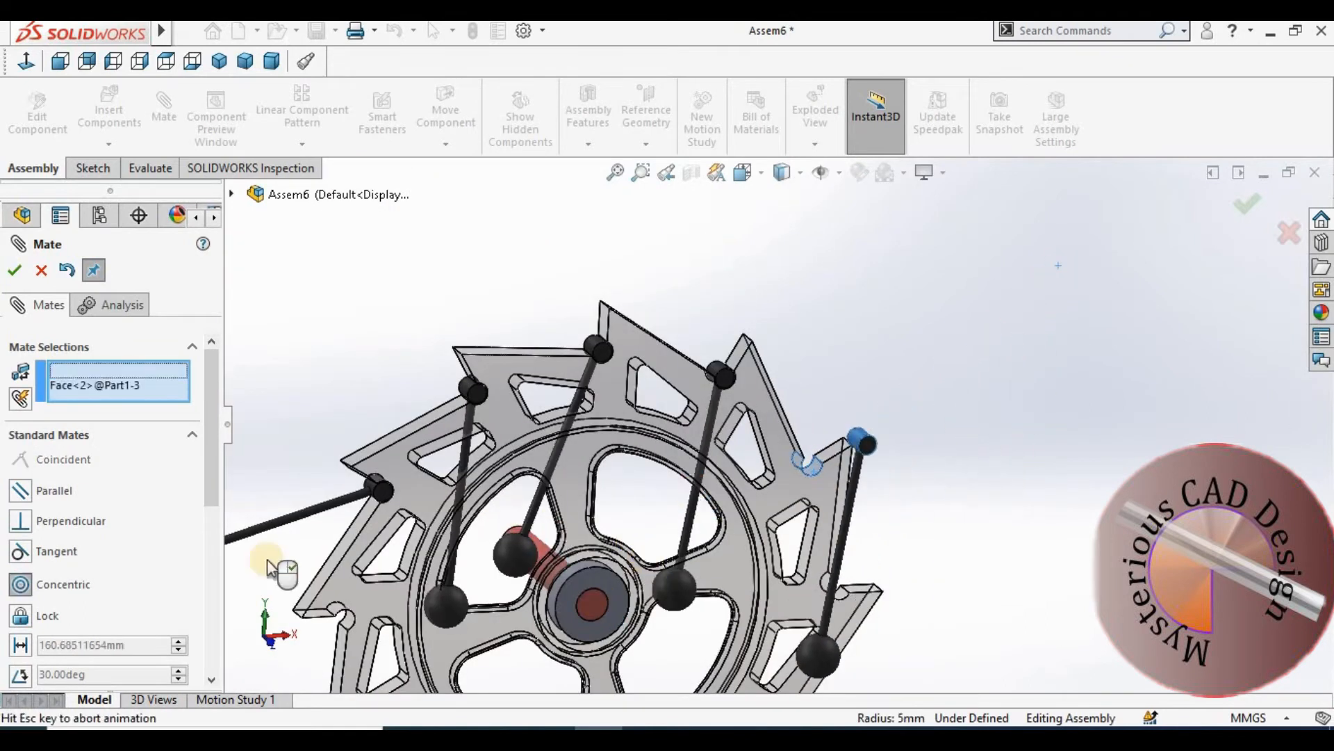
click(15, 271)
Step: Mate the fifth rod's pin end face and the wheel's front face as coincident, and finish mating
scroll(831, 489, up, 3)
click(895, 478)
click(905, 485)
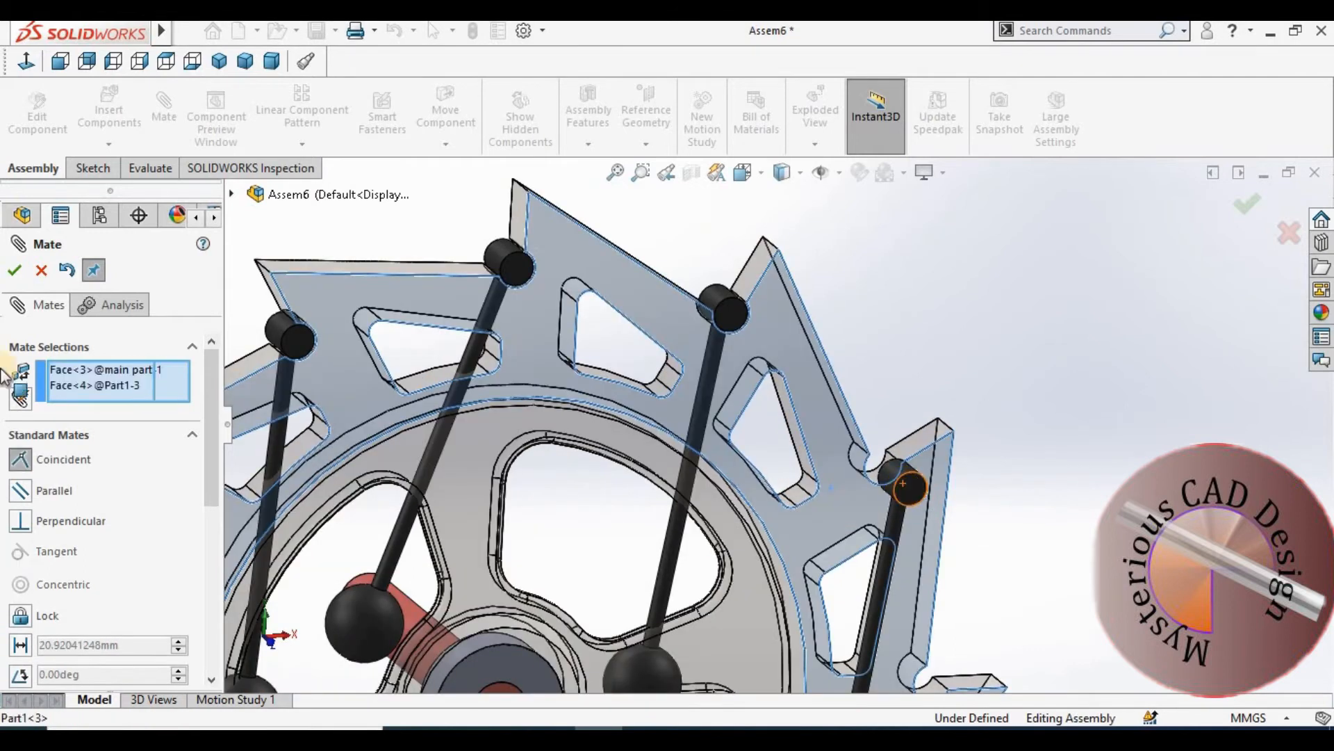
click(12, 271)
click(462, 446)
key(Escape)
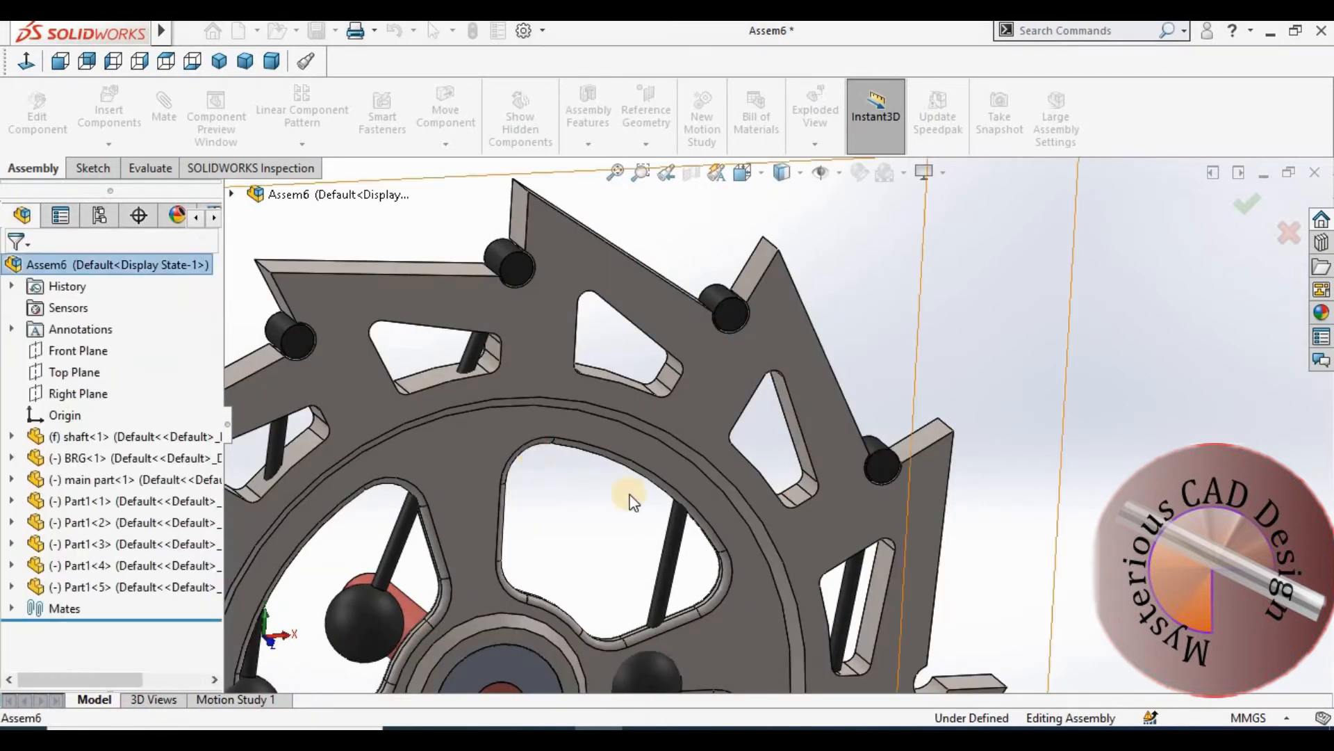
Step: Create four copies of the wheel's leftmost ball-ended rod in the empty space at the wheel's lower left
scroll(631, 496, up, 8)
scroll(756, 511, down, 3)
click(969, 478)
ctrl+drag(515, 408, 496, 648)
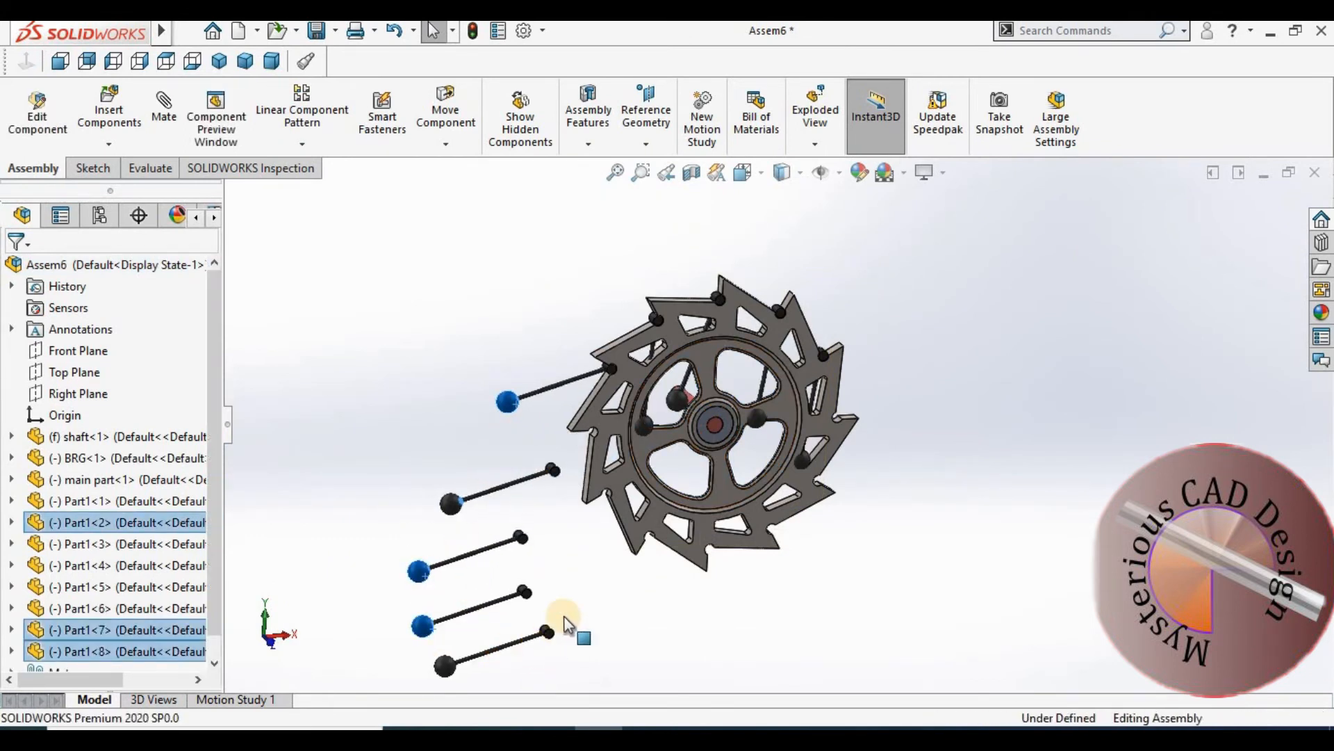
click(551, 523)
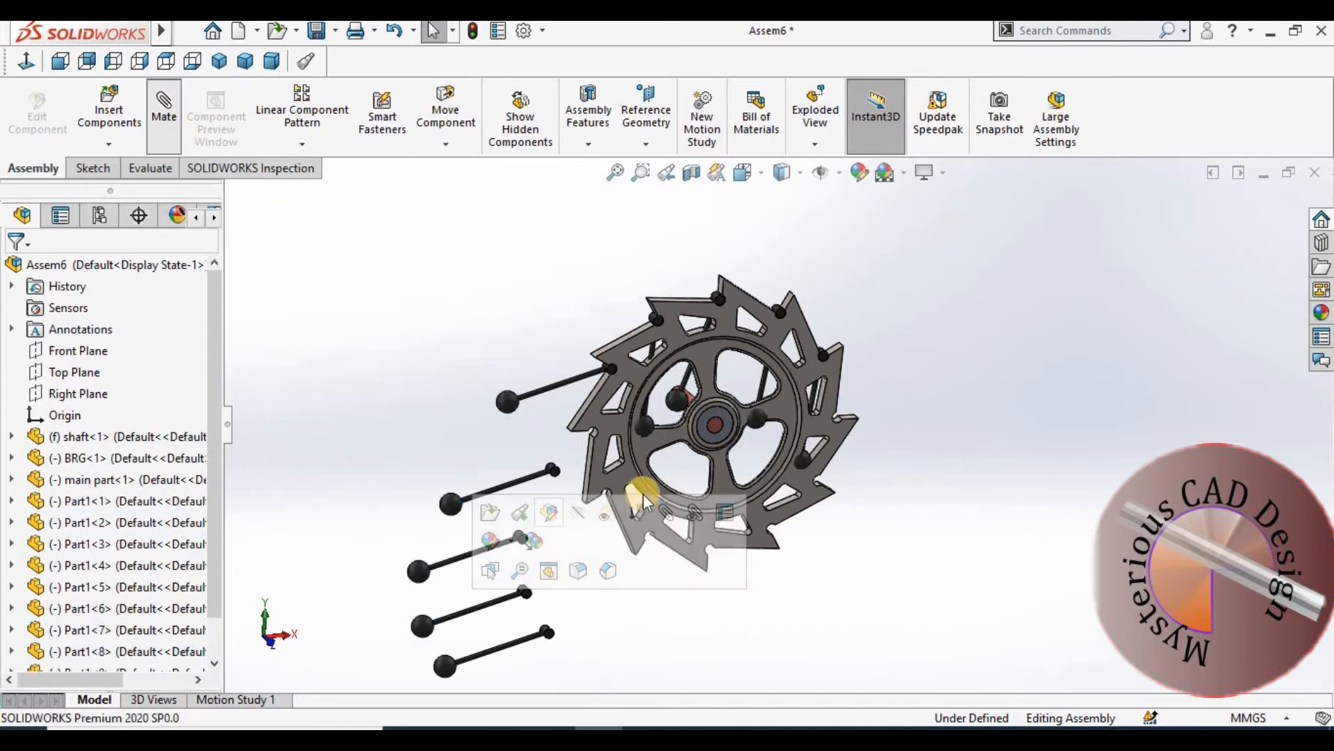
Step: Mate the uppermost copied rod's pin face and the first free rounded notch counterclockwise from the leftmost mated rod as concentric
click(639, 512)
scroll(626, 466, down, 8)
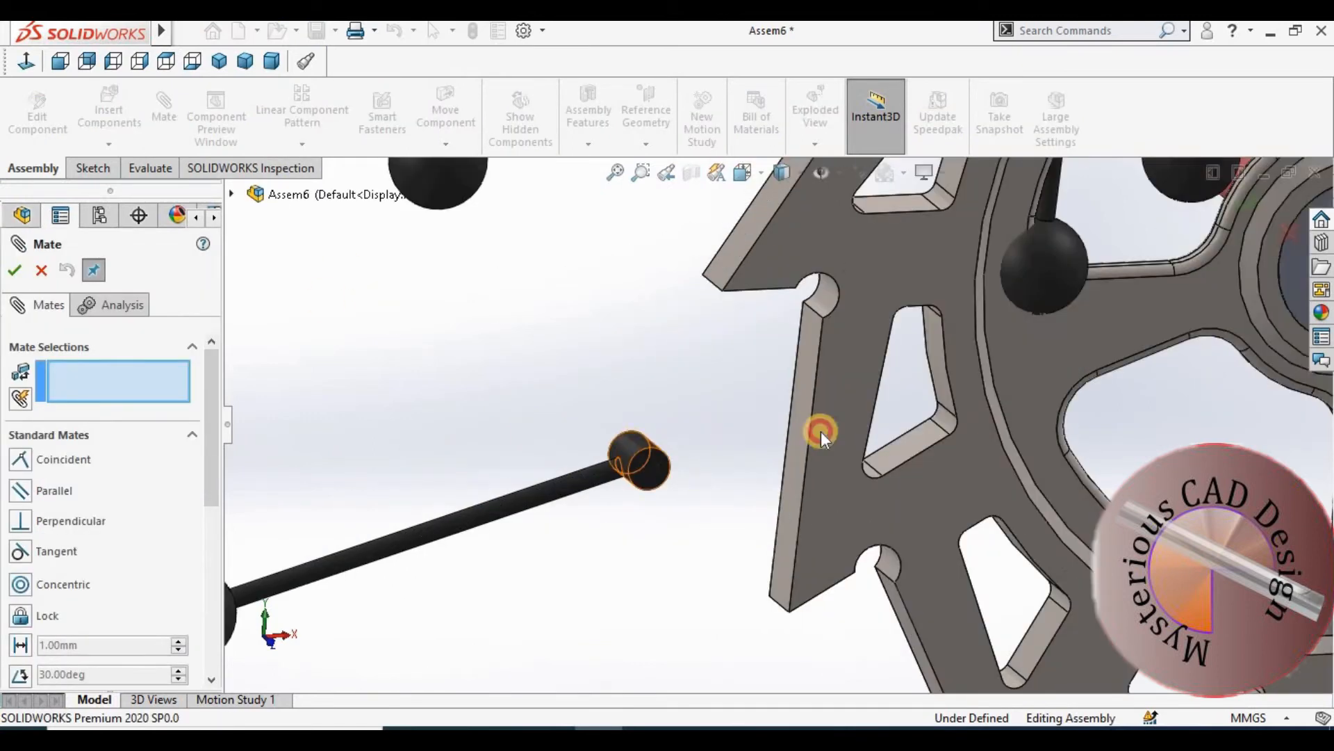
click(833, 296)
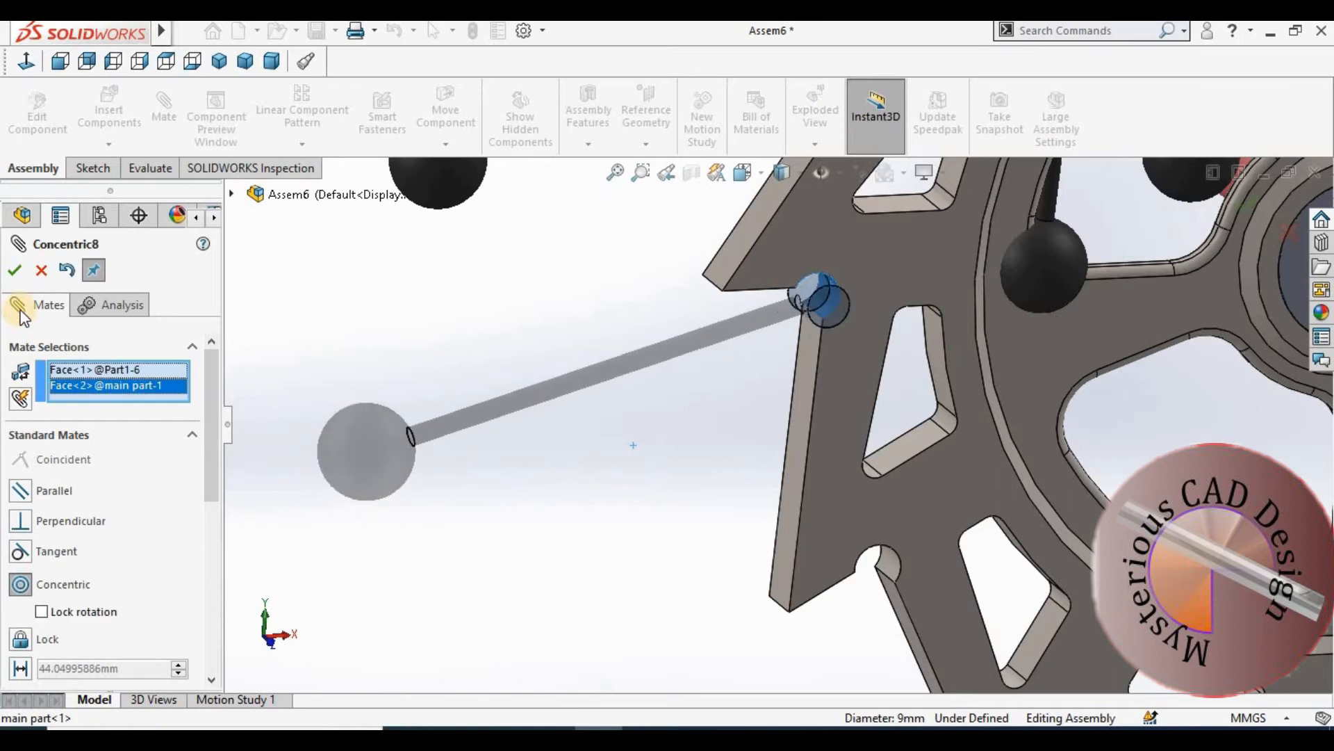
Step: Mate the first copied rod's pin end face and the wheel's front face as coincident
click(847, 251)
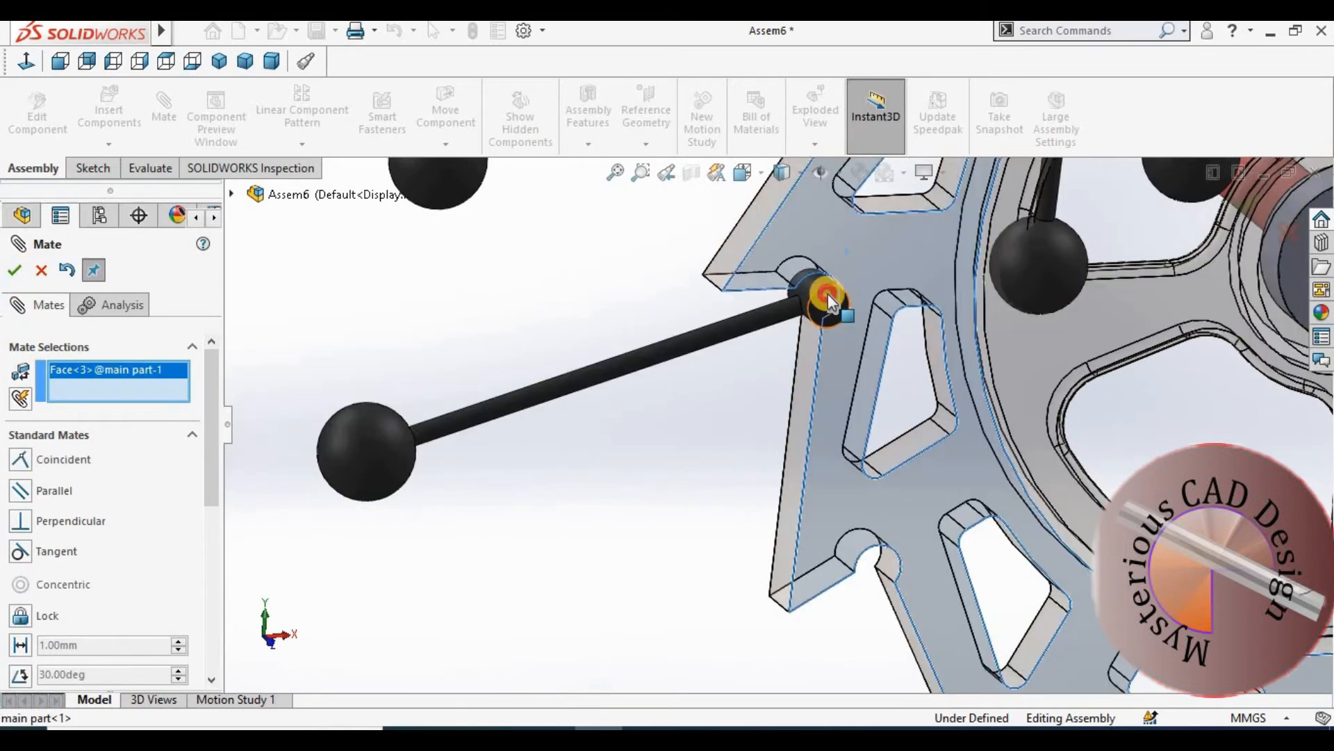
click(827, 295)
click(23, 273)
Step: Mate the next rounded notch face counterclockwise and the second copied rod's cylindrical pin face as concentric
scroll(741, 503, up, 4)
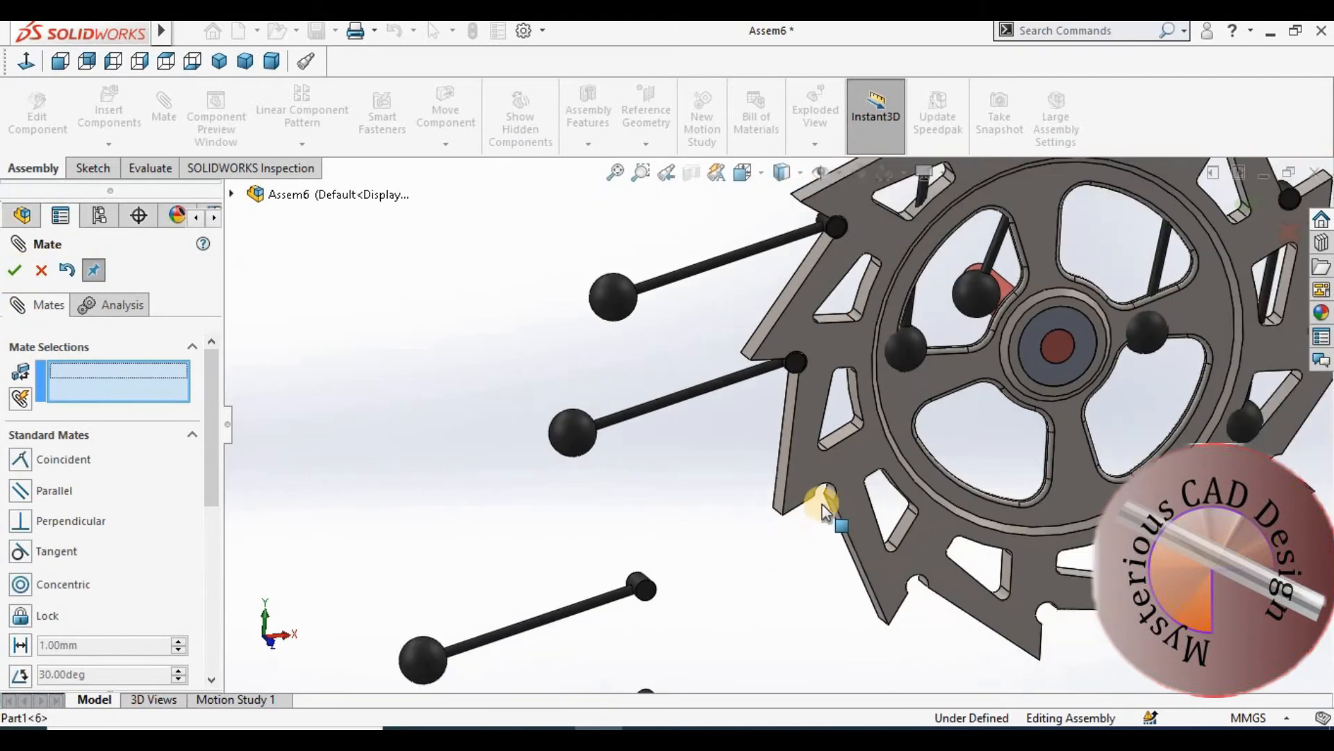
scroll(825, 501, down, 5)
click(833, 425)
click(339, 655)
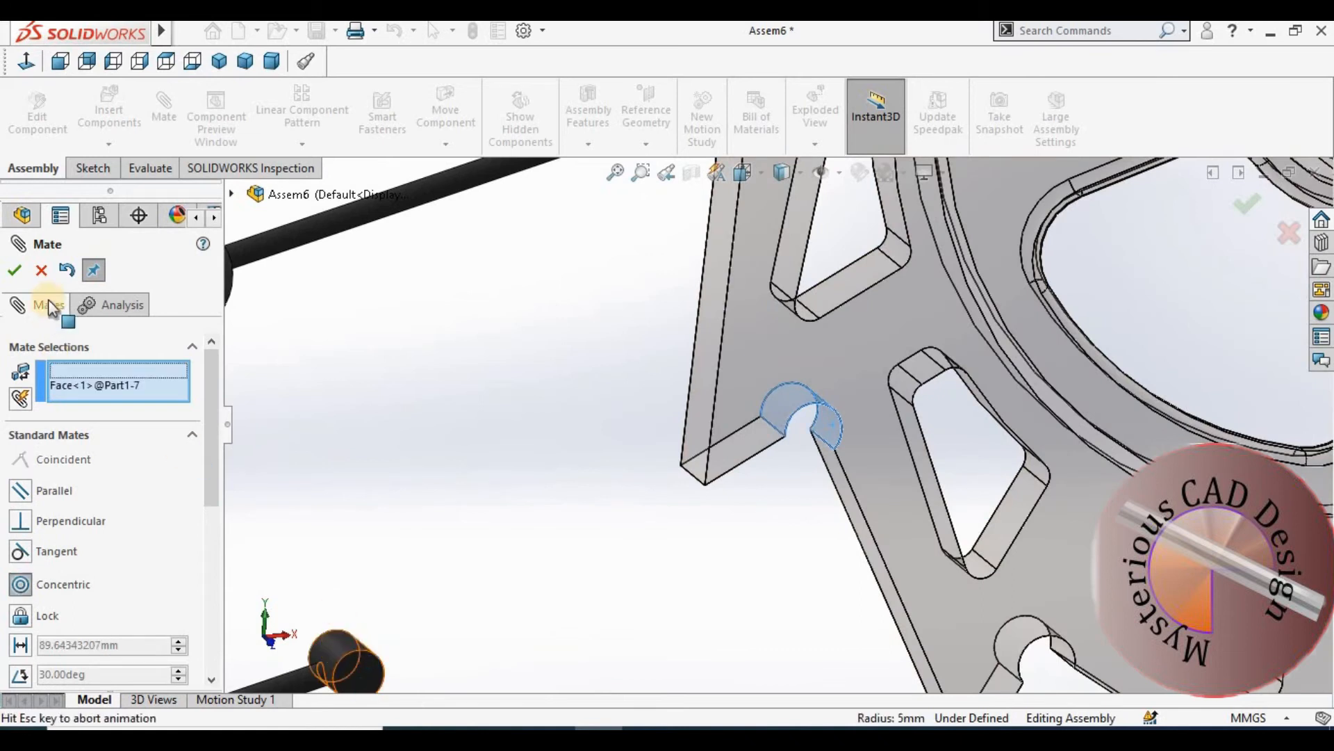
Step: Mate the second copied rod's pin end face and the wheel's front face as coincident
click(753, 437)
click(831, 443)
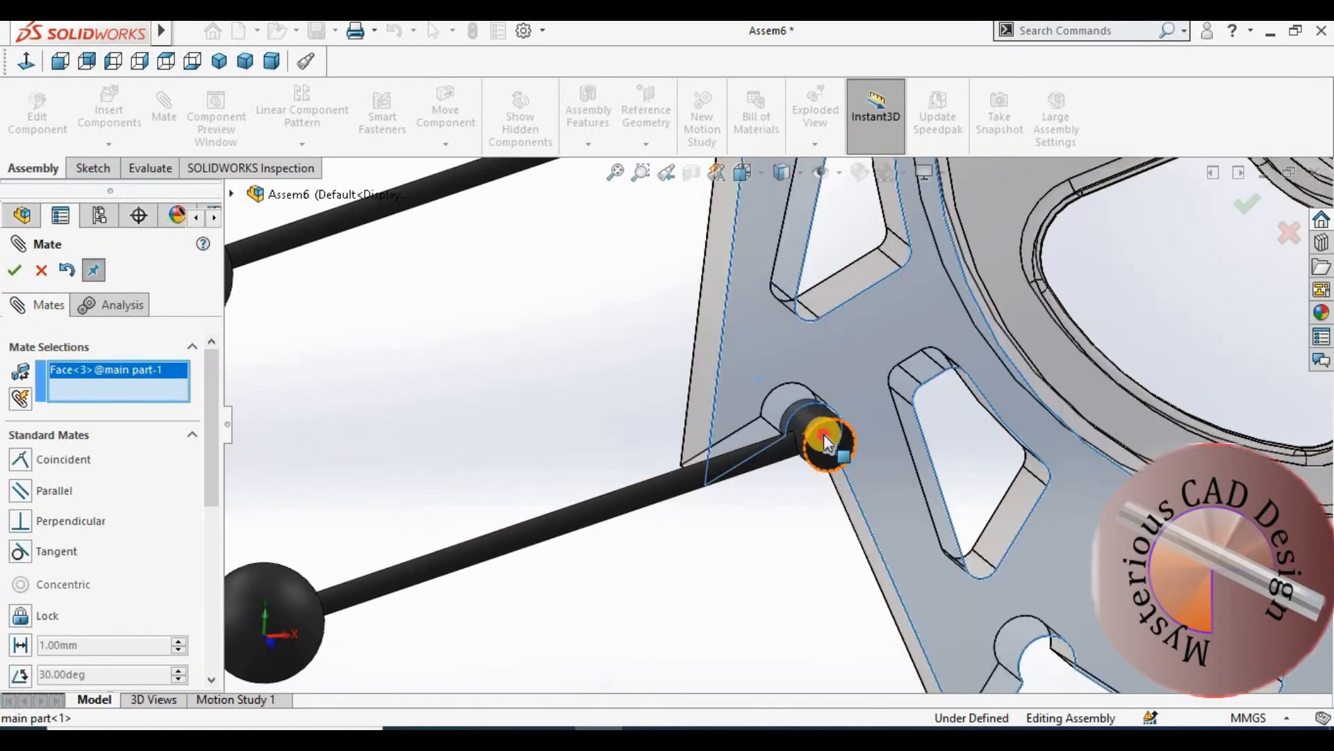
click(15, 272)
Step: Mate the wheel's lower-left rounded notch face and the third copied rod's cylindrical pin face as concentric
scroll(903, 556, up, 4)
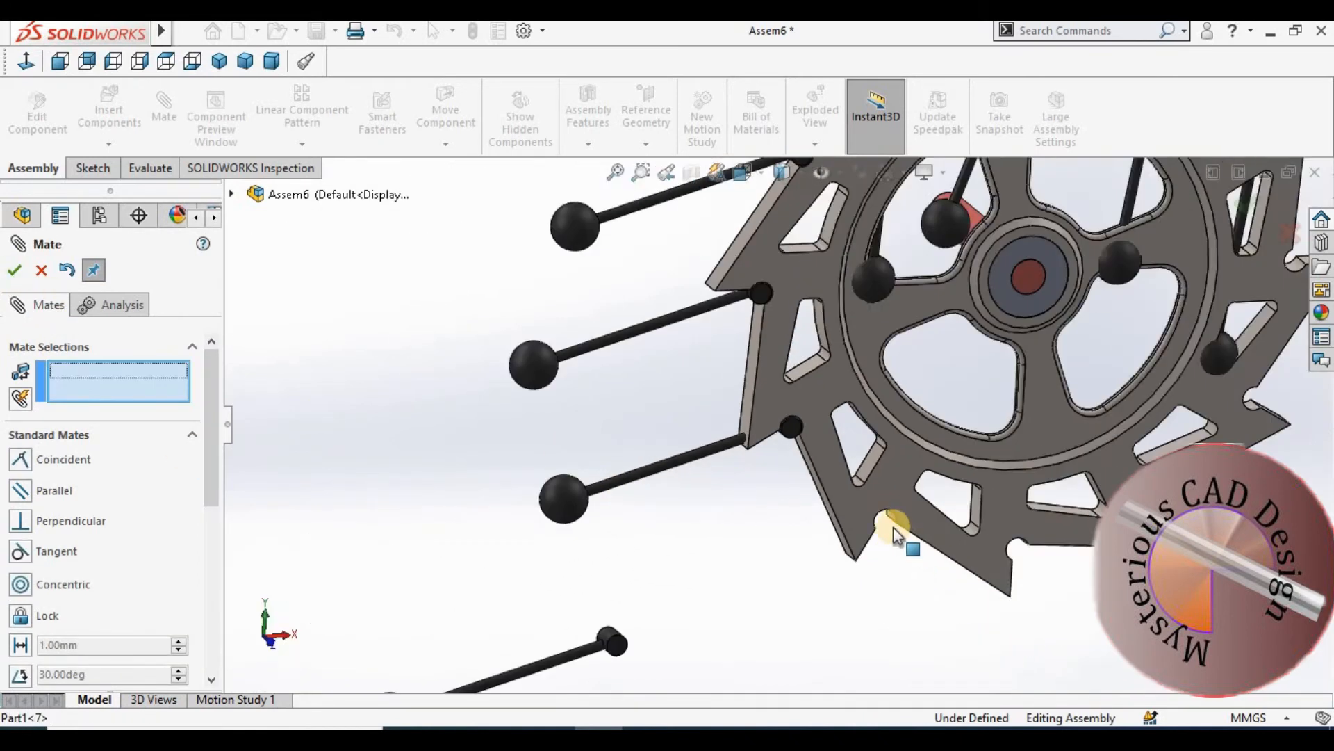
scroll(838, 426, down, 5)
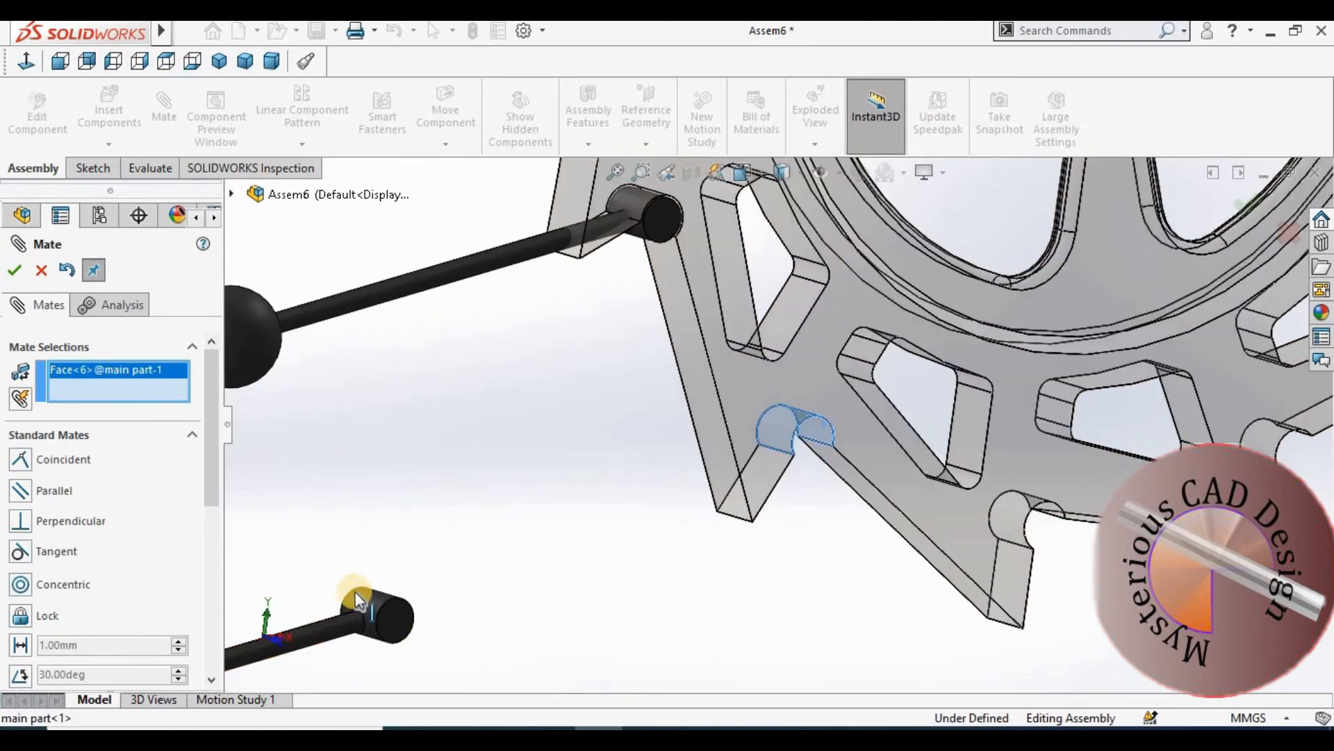
click(371, 592)
click(15, 272)
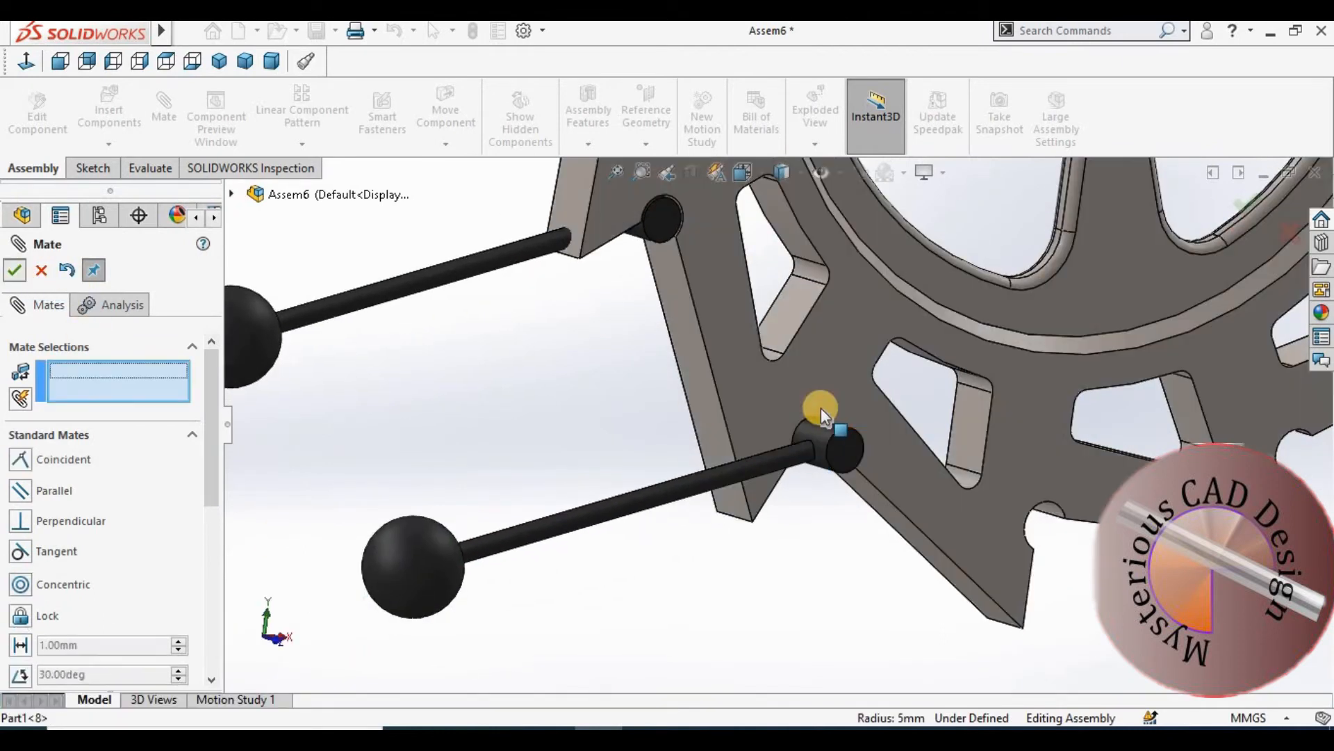
Step: Mate the third copied rod's pin end face and the wheel's front face as coincident
click(836, 441)
click(829, 456)
click(15, 271)
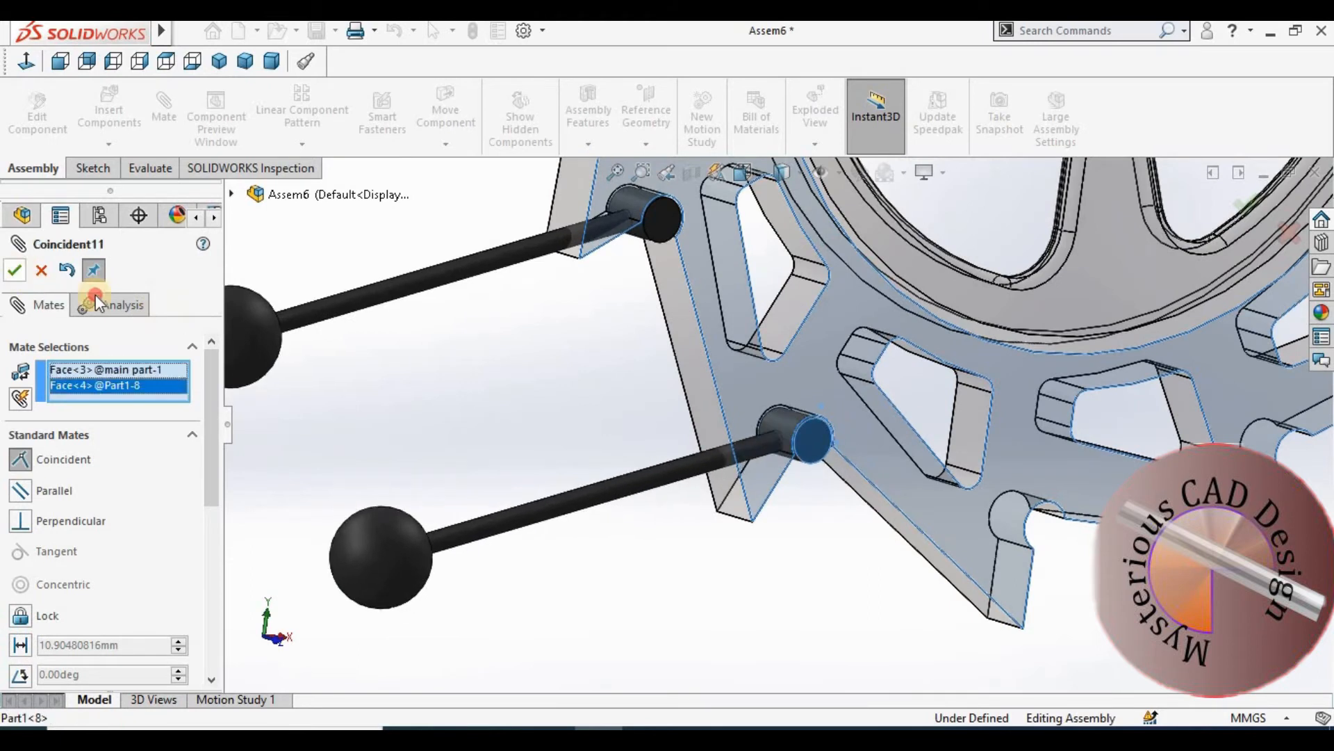
Step: Mate the last copied rod's cylindrical pin face and the rounded notch at the wheel's bottom as concentric
scroll(741, 515, down, 5)
scroll(665, 460, up, 8)
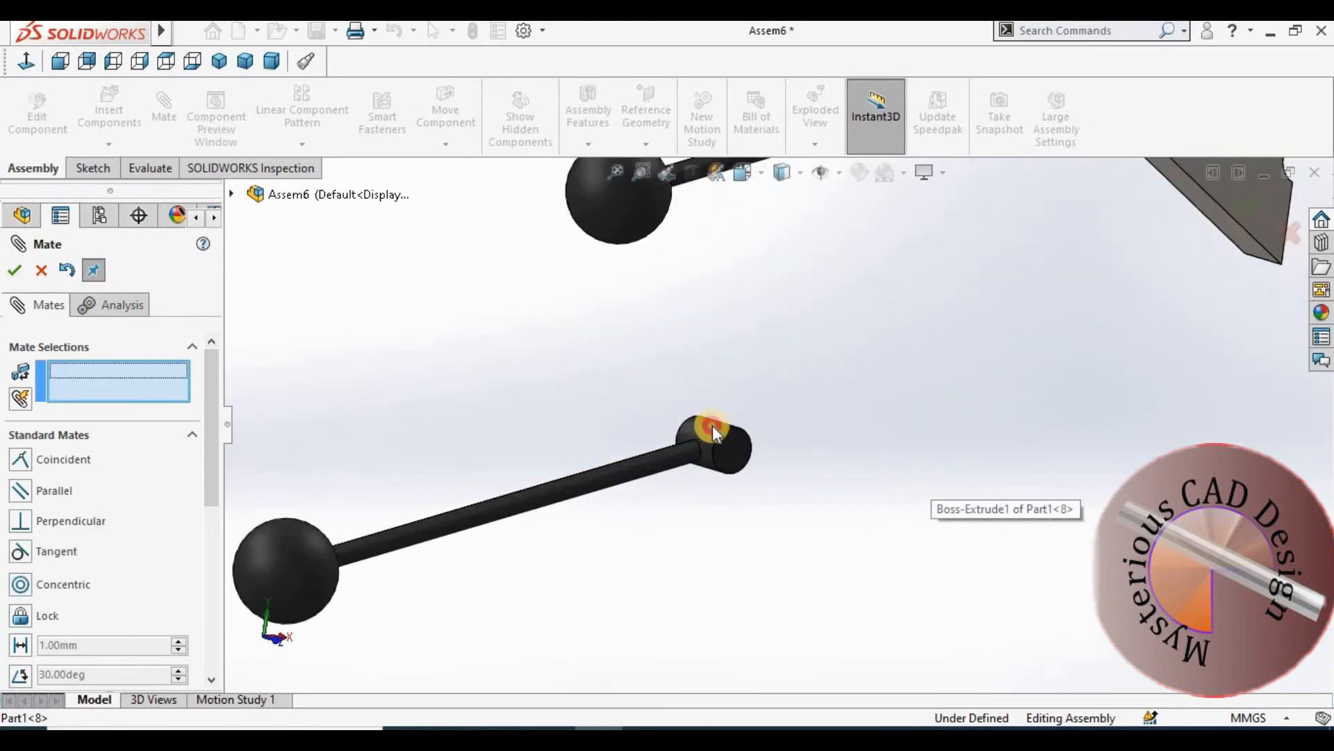
click(715, 431)
scroll(716, 428, down, 3)
scroll(1015, 347, up, 6)
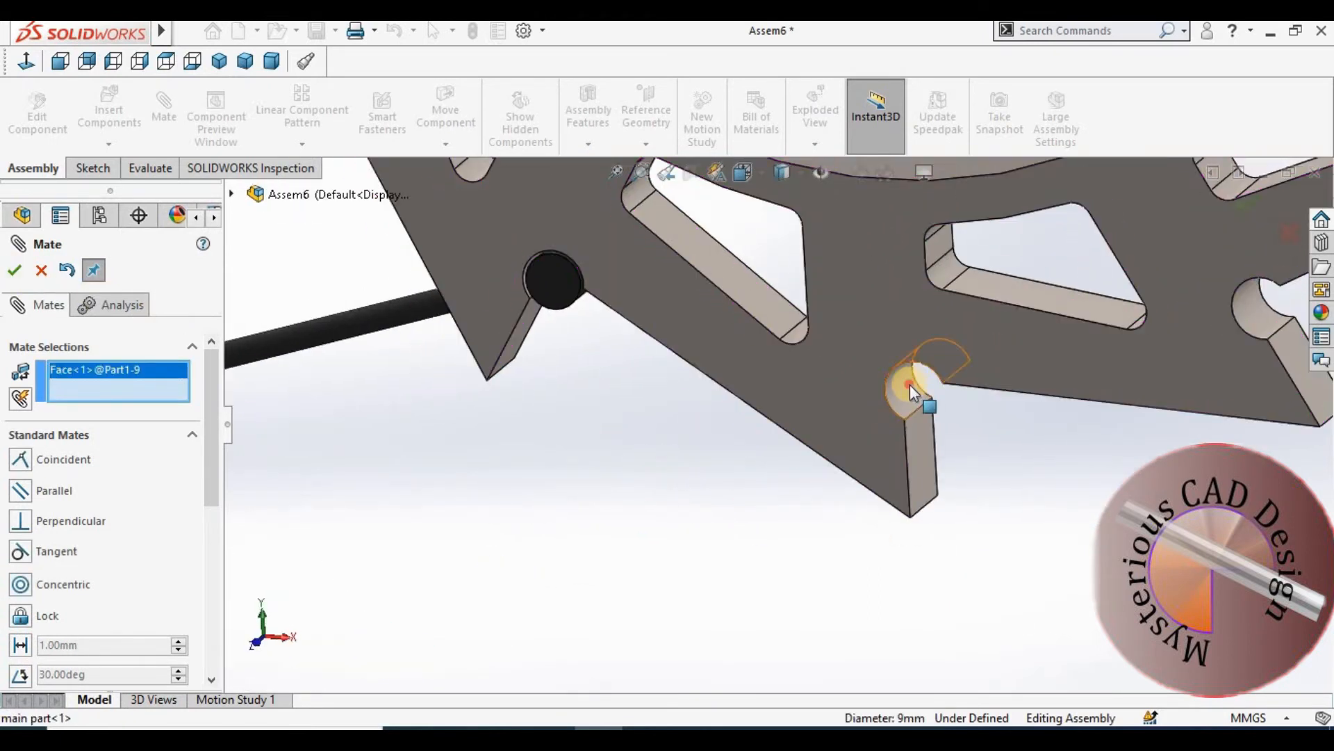
click(911, 385)
click(16, 270)
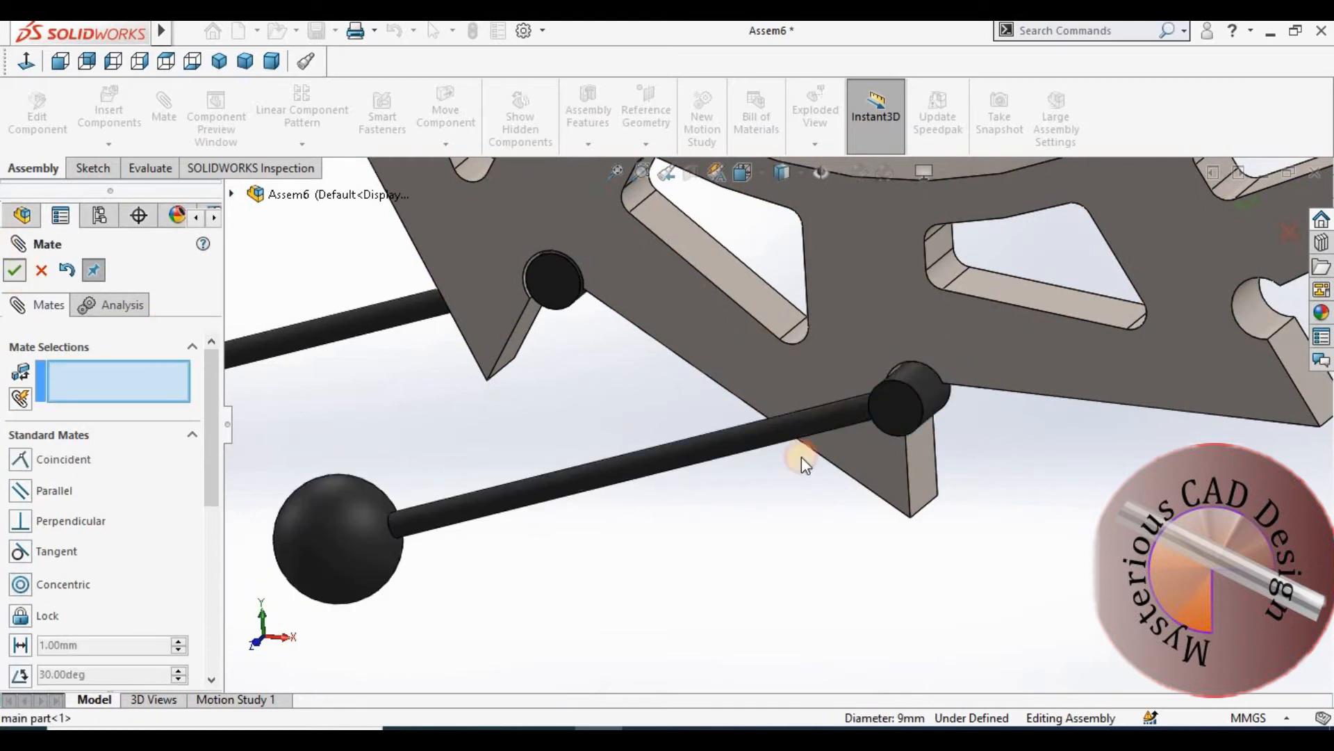
Step: Mate the last copied rod's pin end face and the wheel's front face as coincident, and finish mating
key(Escape)
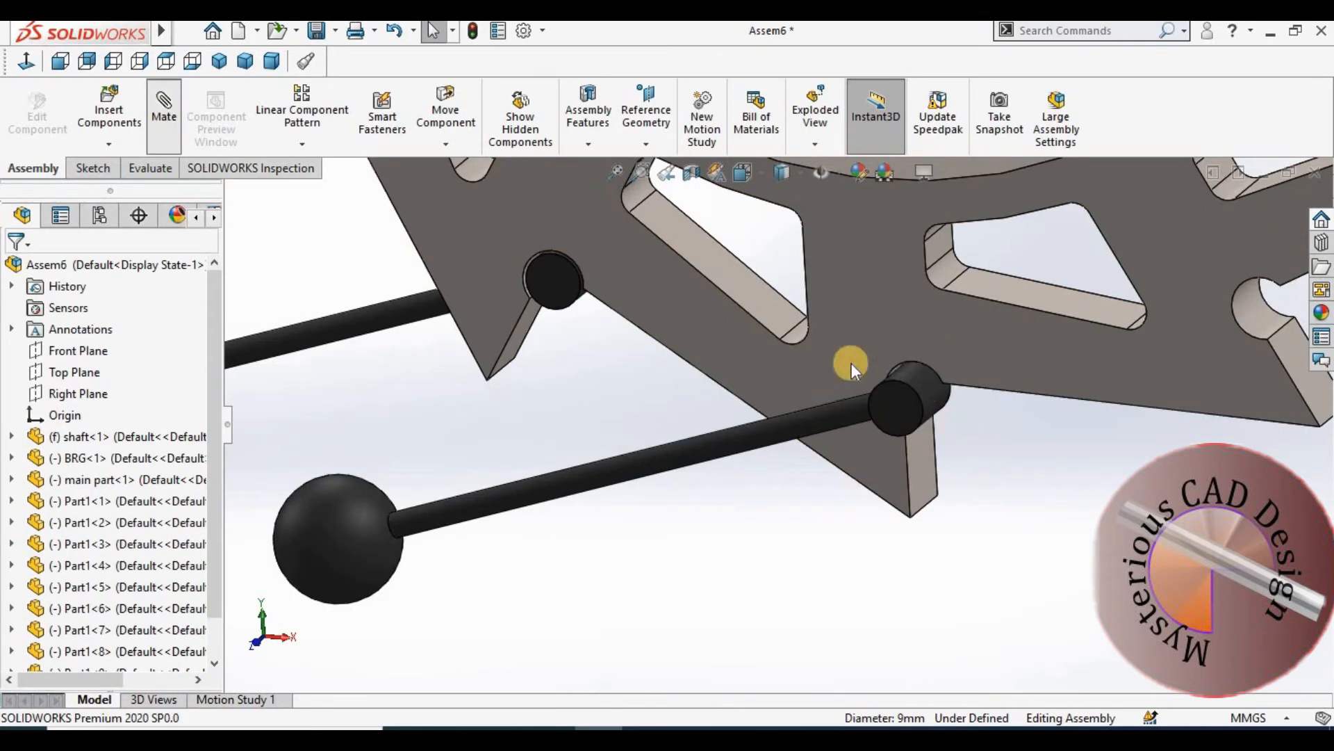
click(852, 362)
click(907, 411)
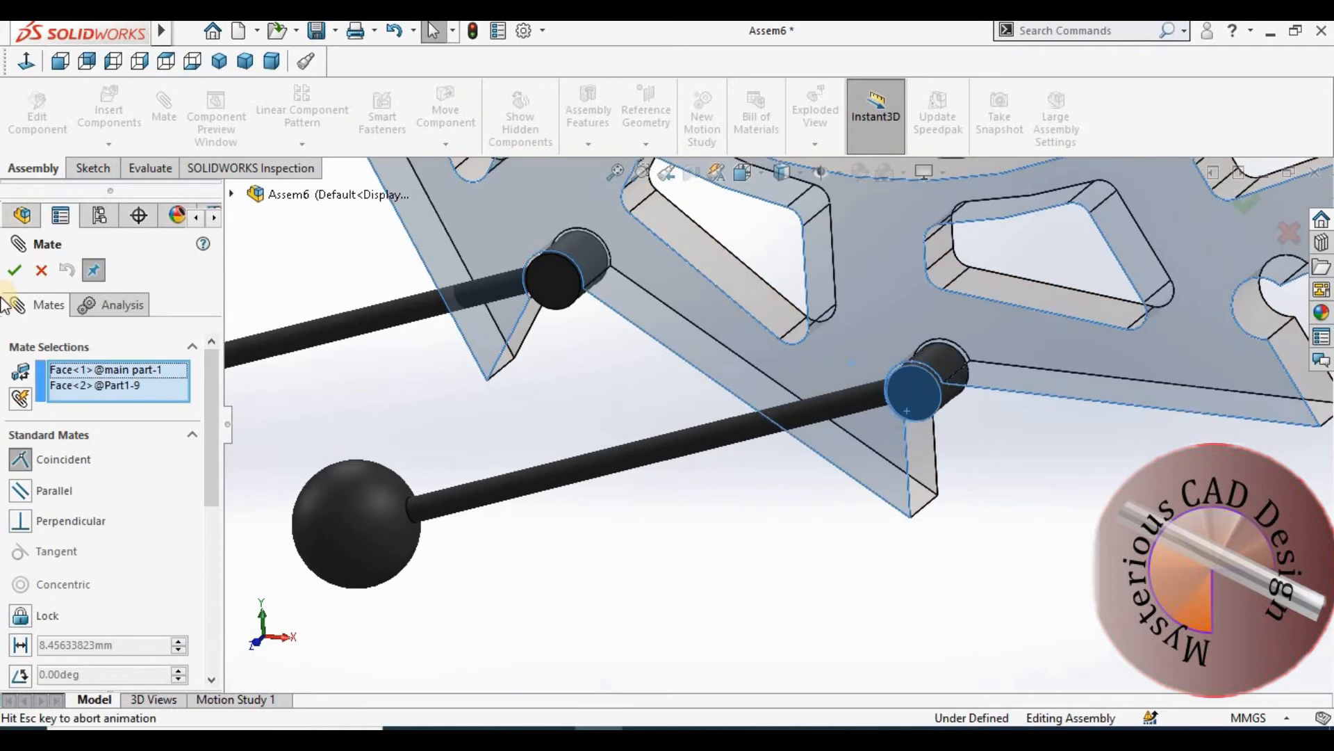
click(9, 277)
key(Escape)
scroll(901, 383, up, 7)
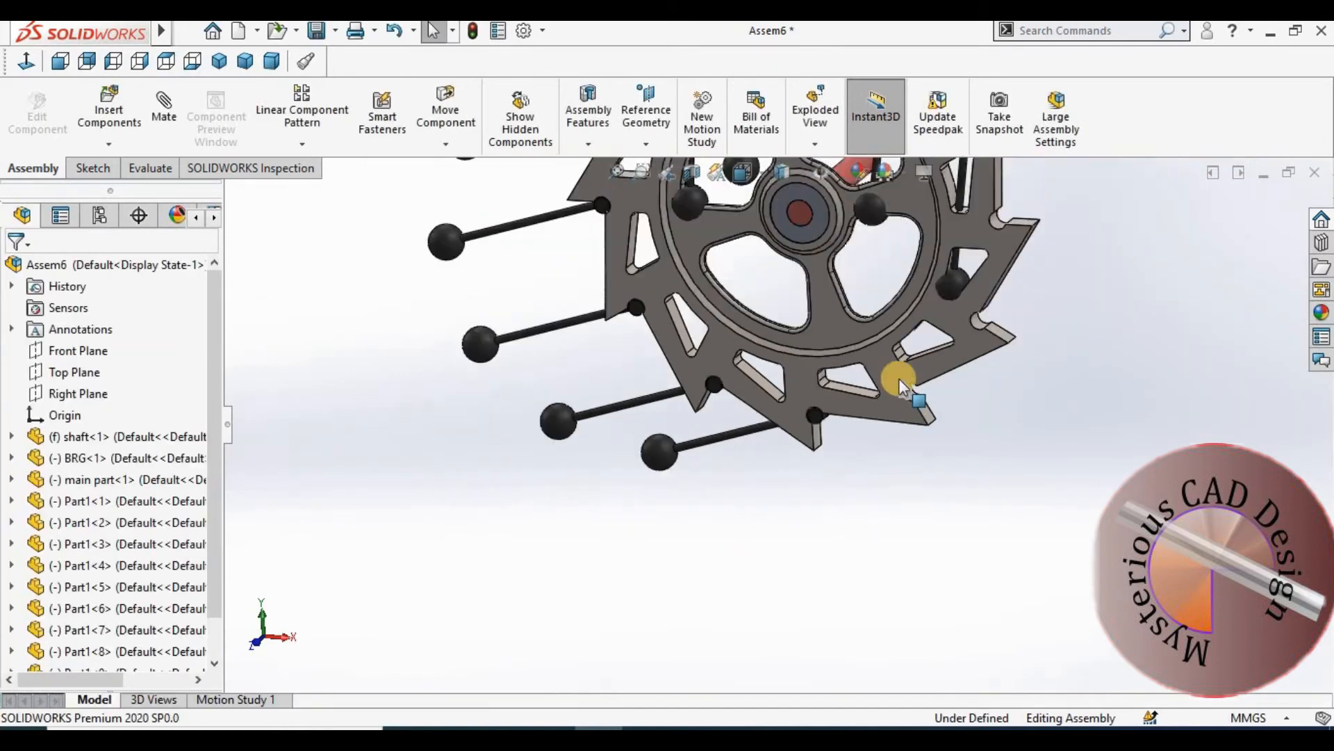
Step: Place three more copies of the ball-ended rod beside the lower-right part of the wheel's rim
mouse_move(932, 448)
ctrl+mouse_down()
mouse_move(970, 449)
mouse_move(917, 465)
ctrl+mouse_up()
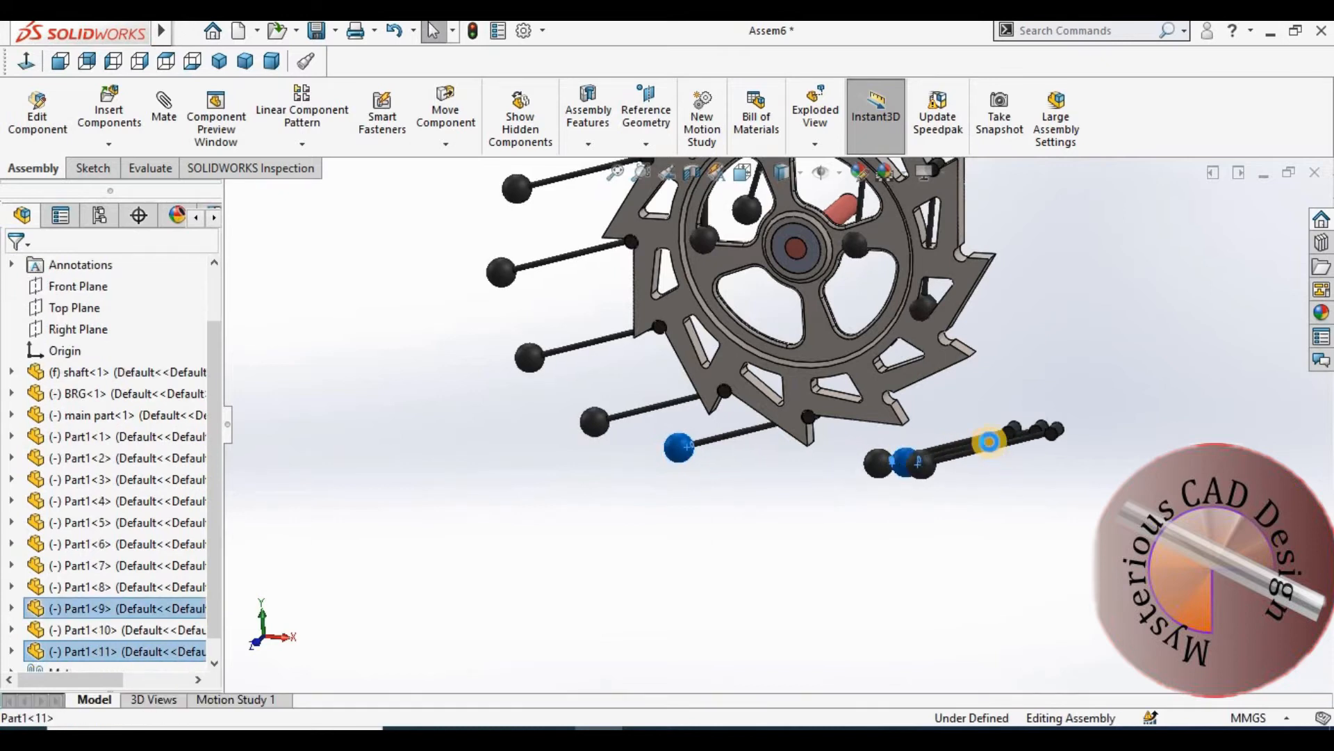
click(994, 410)
scroll(983, 417, down, 6)
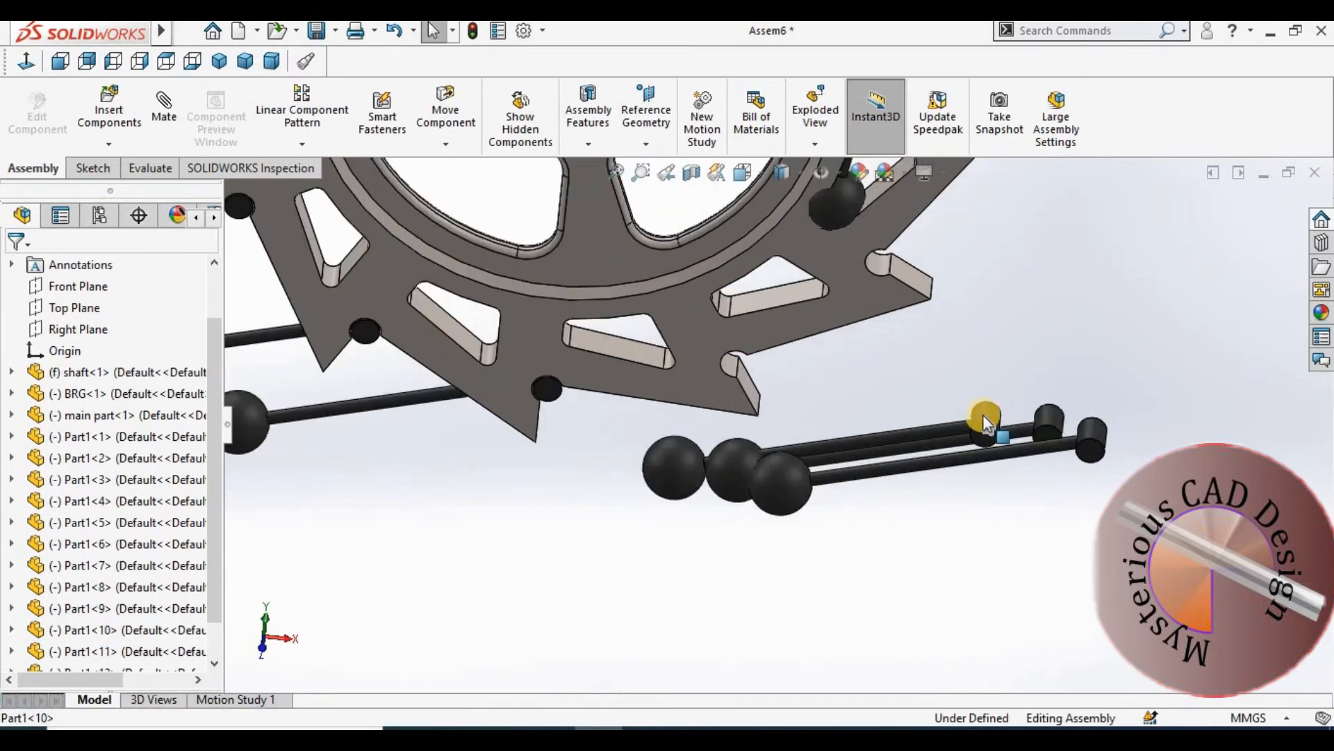
Step: Mate the first new rod's cylindrical pin face and the wheel's empty lower-right rounded notch face as concentric
click(983, 414)
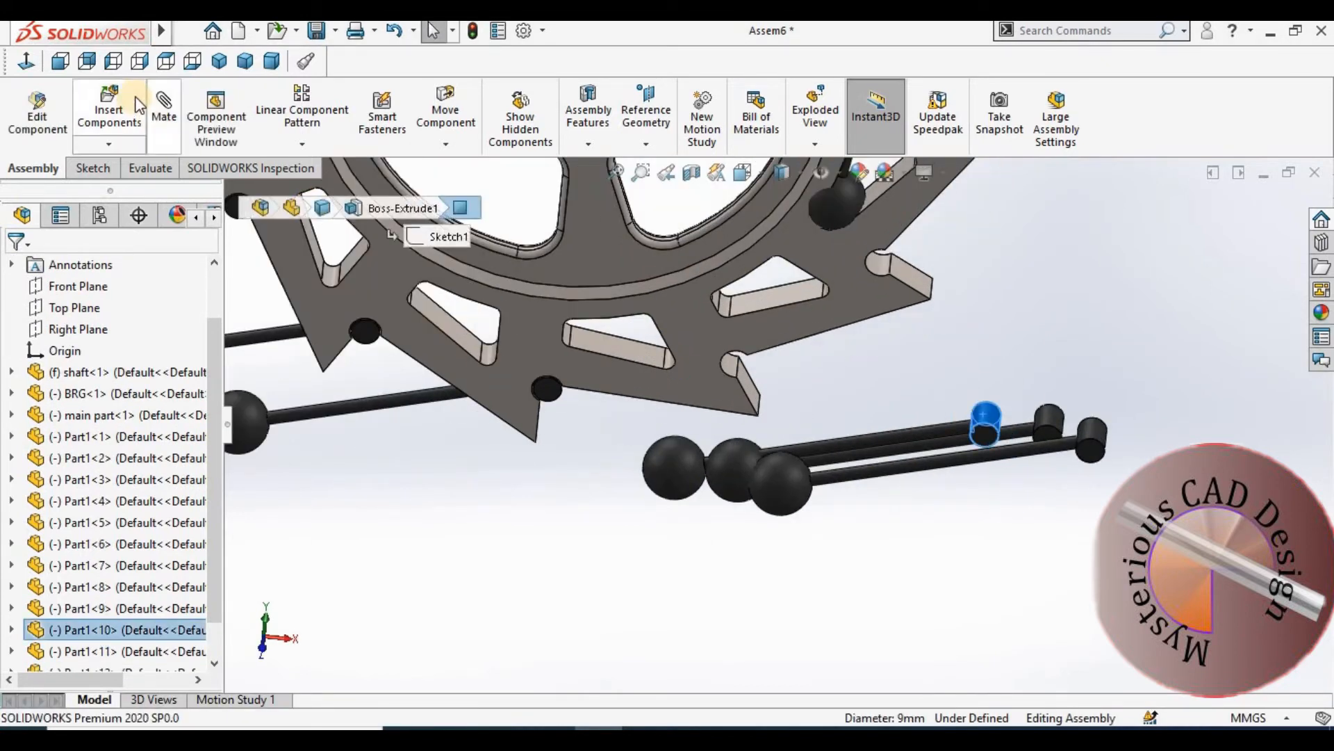
click(731, 367)
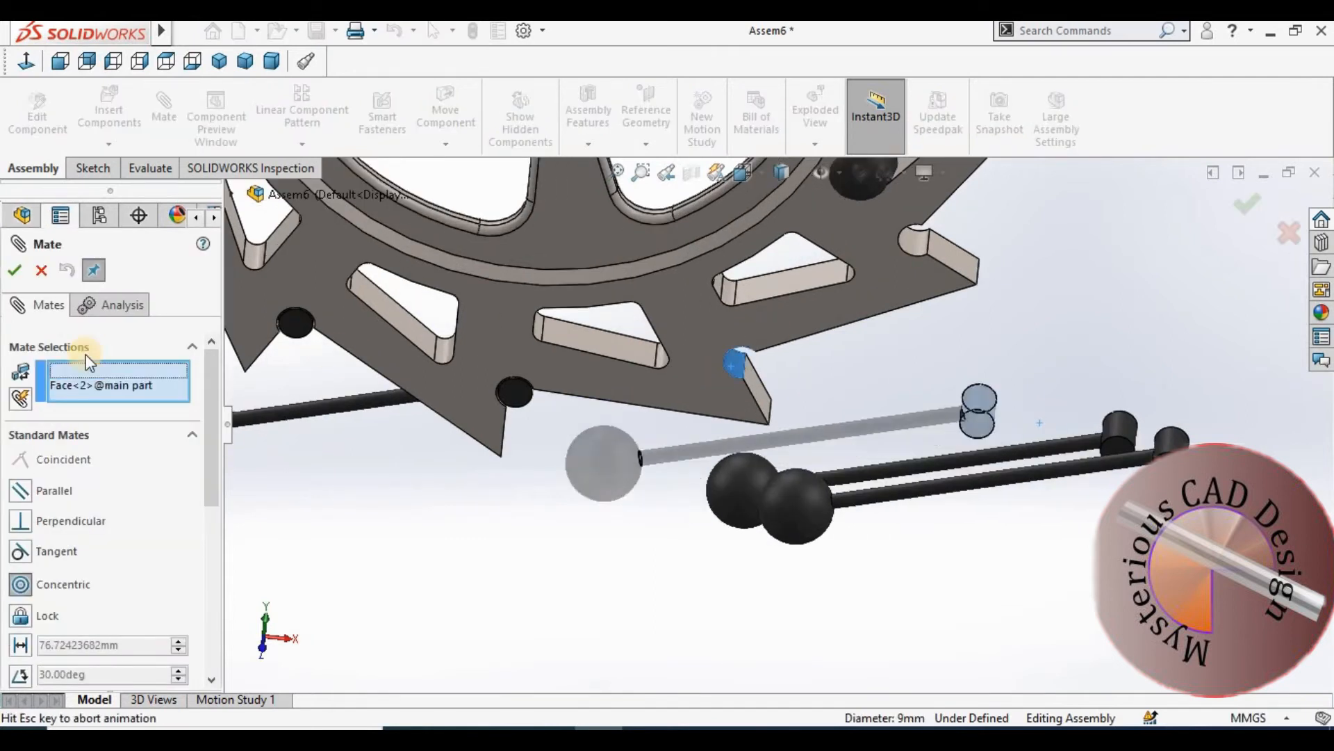
click(15, 270)
Step: Mate the wheel's front face and the first new rod's pin end face as coincident
scroll(792, 361, down, 3)
middle_drag(777, 348, 759, 280)
click(759, 304)
click(733, 377)
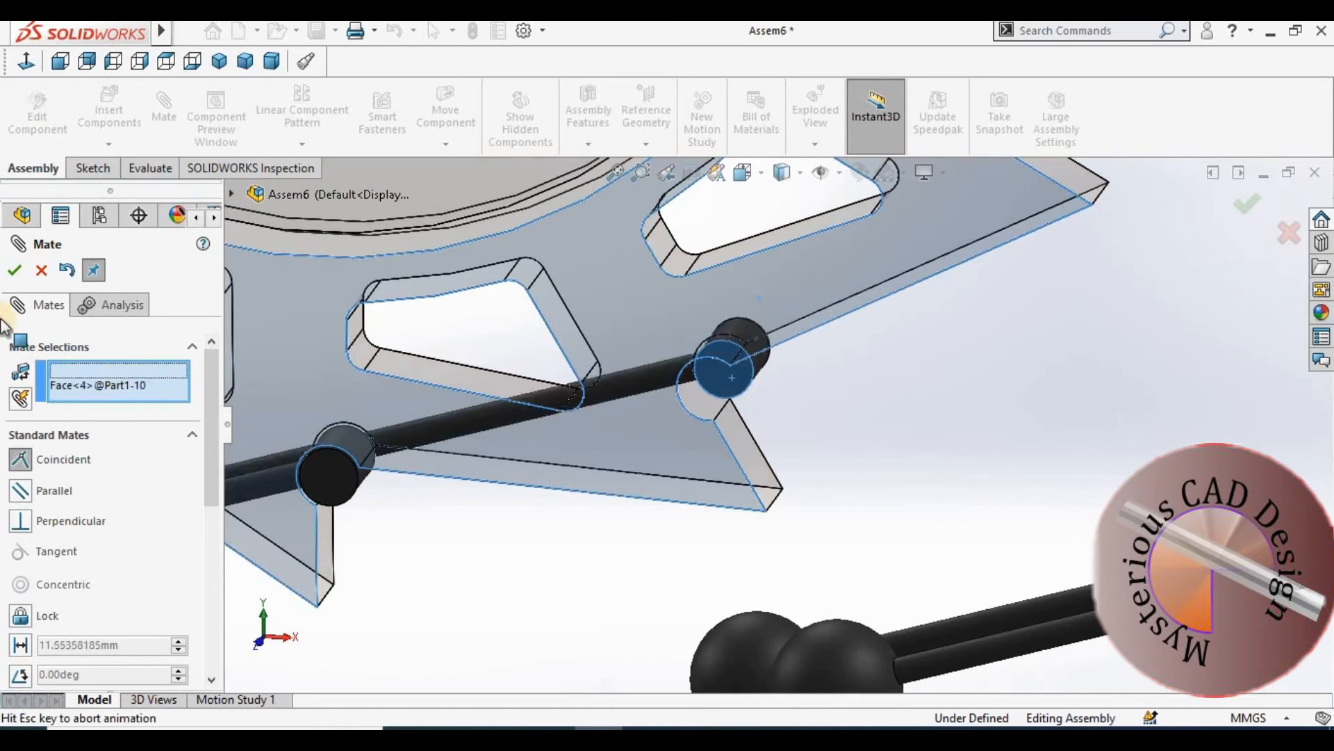
click(14, 271)
Step: Mate the next free rounded notch face on the wheel's right side and the second new rod's cylindrical pin face as concentric
scroll(695, 407, up, 5)
scroll(862, 320, down, 4)
click(874, 311)
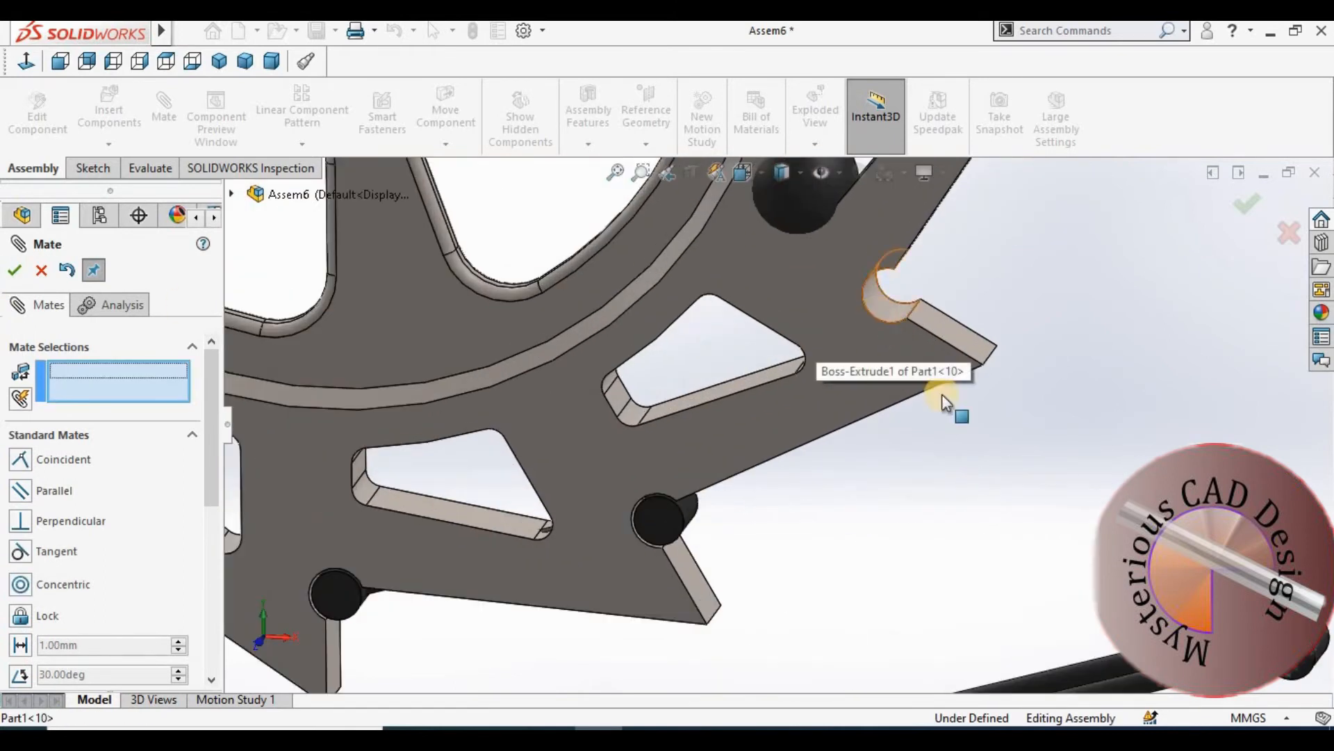
click(1301, 645)
click(14, 270)
Step: Mate the wheel's front face and the second new rod's pin end face as coincident
click(867, 261)
click(892, 284)
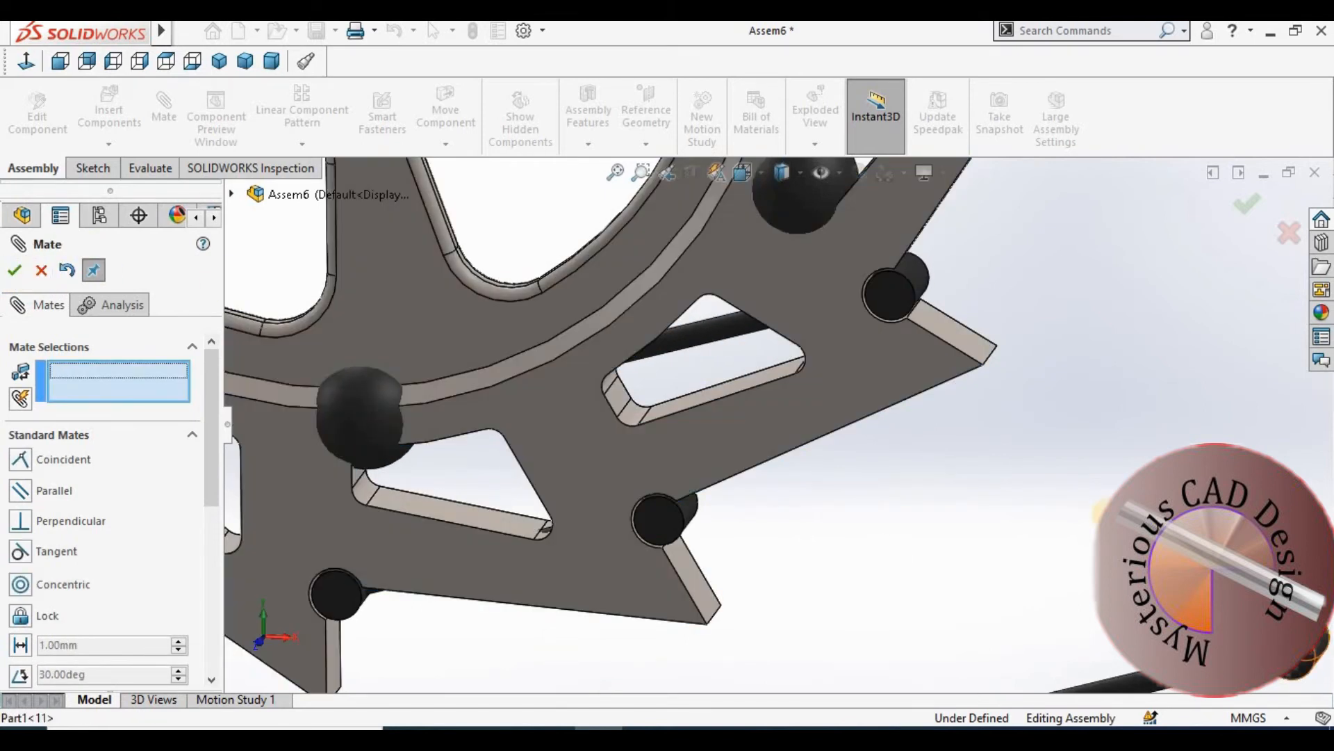
Step: Mate the third new rod's cylindrical pin face and the last free notch face on the wheel's right side as concentric
click(1300, 643)
scroll(987, 487, up, 7)
scroll(802, 291, down, 4)
click(837, 294)
click(14, 269)
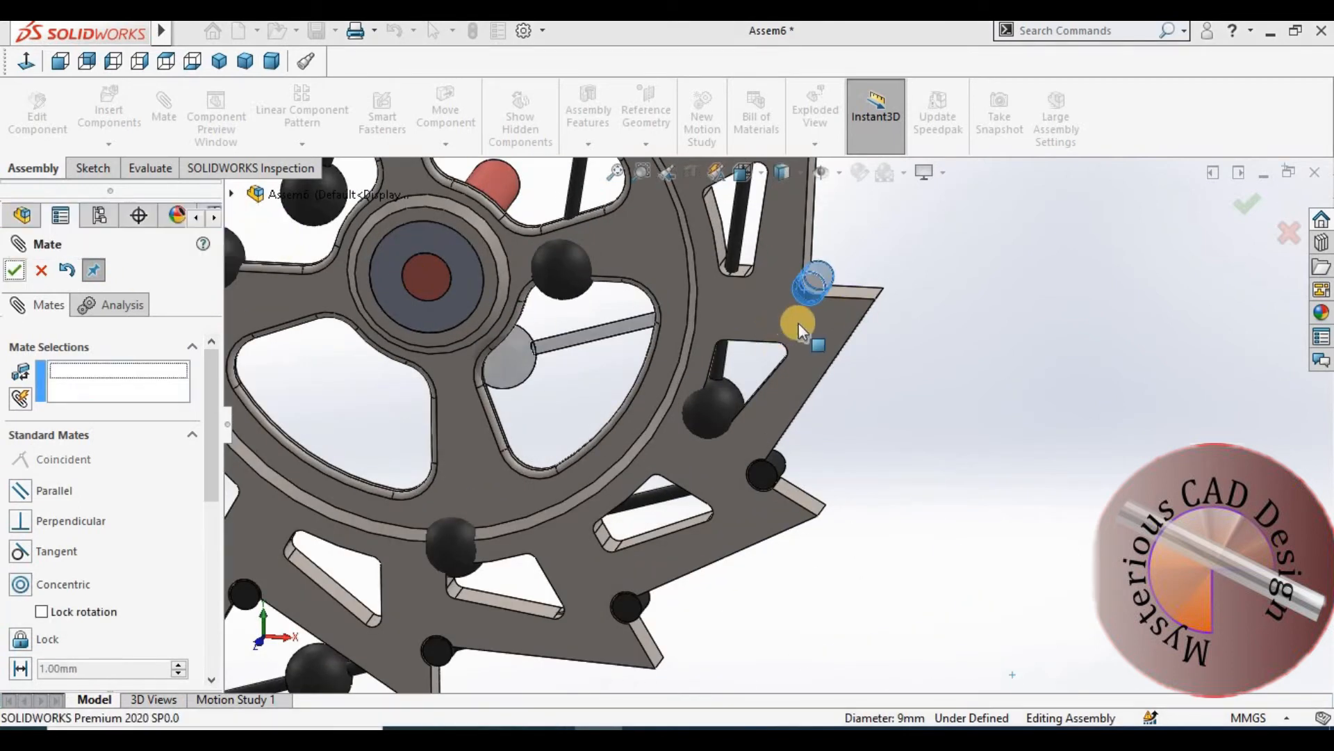
Step: Mate the wheel's front face and the third new rod's pin end face as coincident, and finish mating
click(798, 323)
click(813, 285)
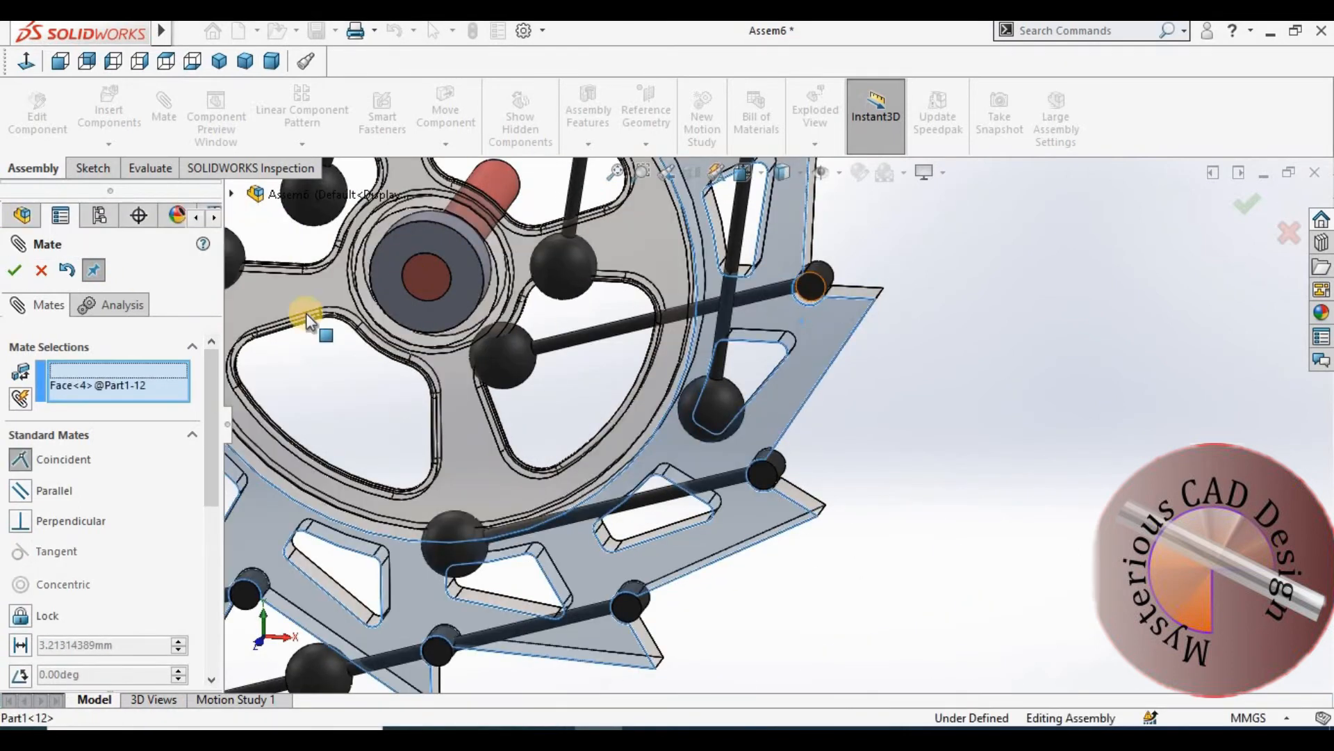
click(16, 270)
key(Escape)
key(f)
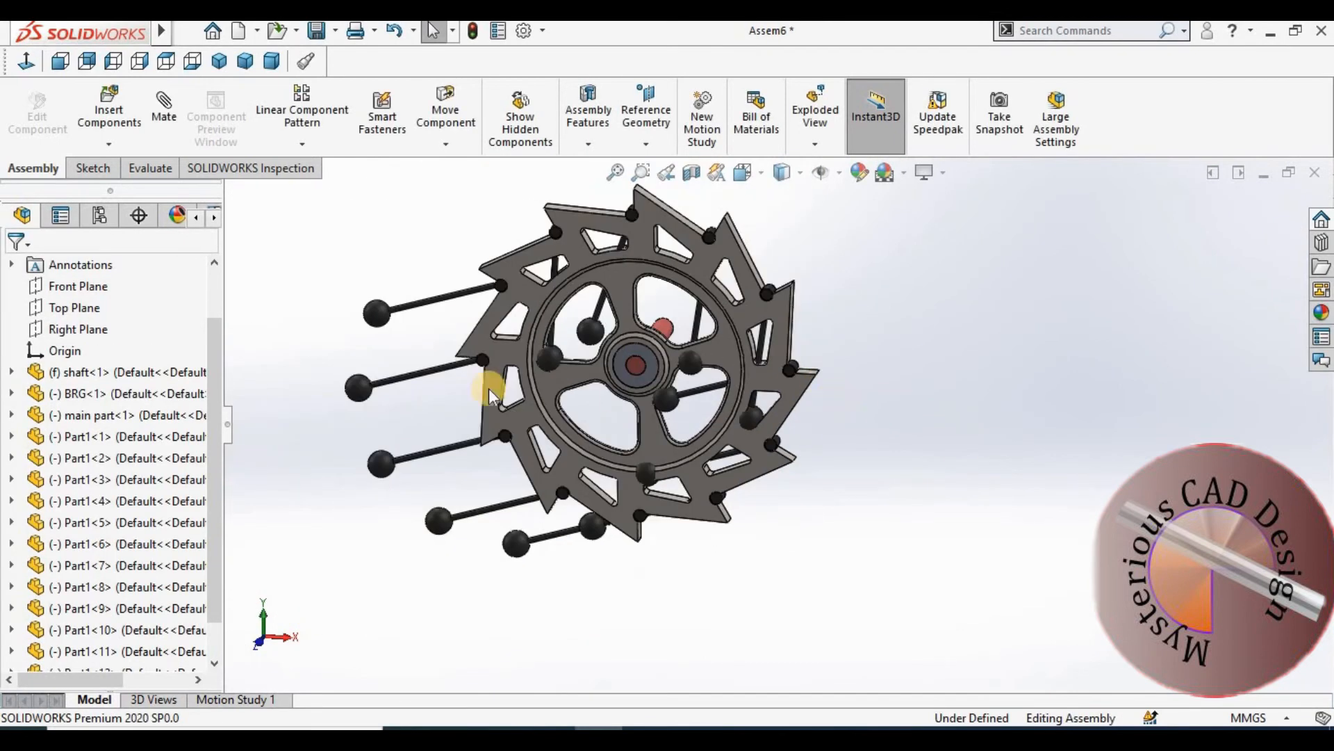
Step: Turn the toothed wheel about its shaft by moving its rim
scroll(704, 387, up, 2)
mouse_move(649, 365)
mouse_down()
mouse_move(602, 257)
mouse_move(521, 234)
mouse_move(510, 256)
mouse_move(503, 238)
mouse_move(440, 381)
mouse_move(616, 275)
mouse_move(752, 403)
mouse_move(737, 378)
mouse_move(669, 344)
mouse_up()
key(Escape)
click(664, 277)
drag(664, 277, 591, 225)
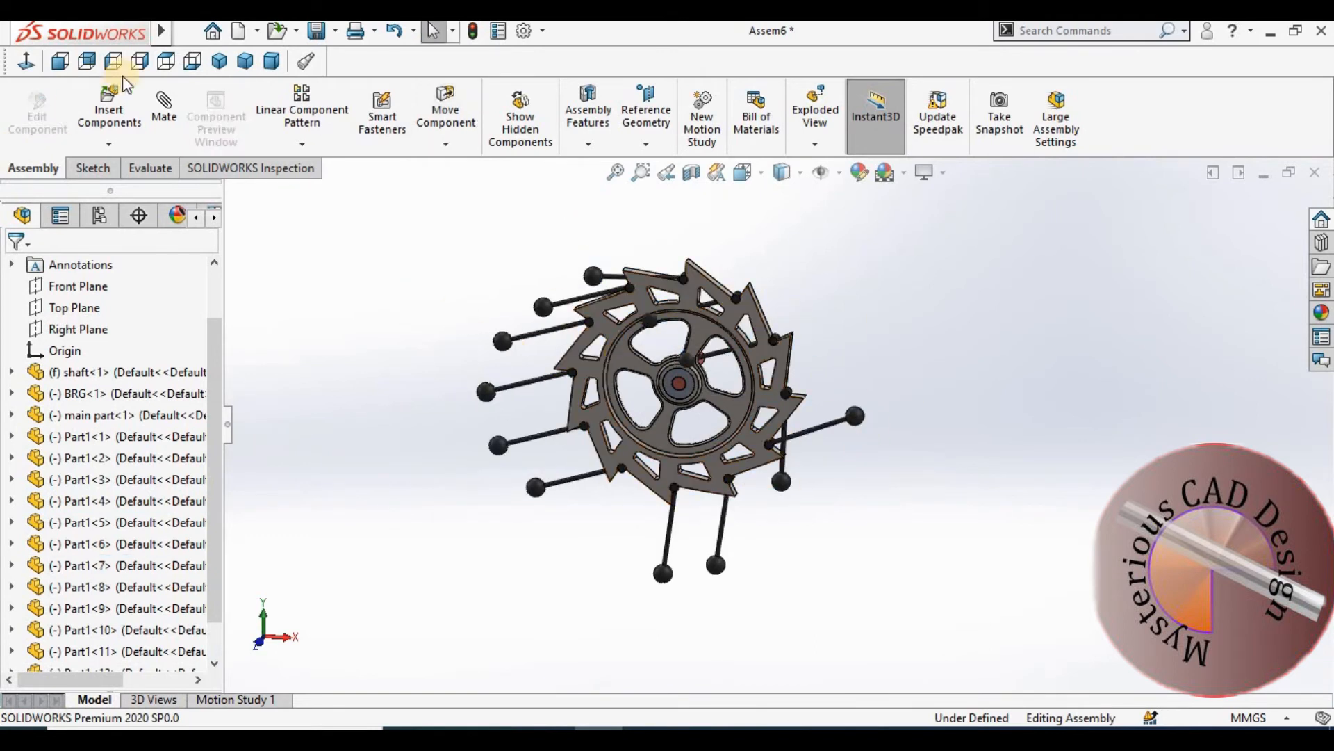
Step: View the assembly from the front and fix the wheel component in place
click(26, 62)
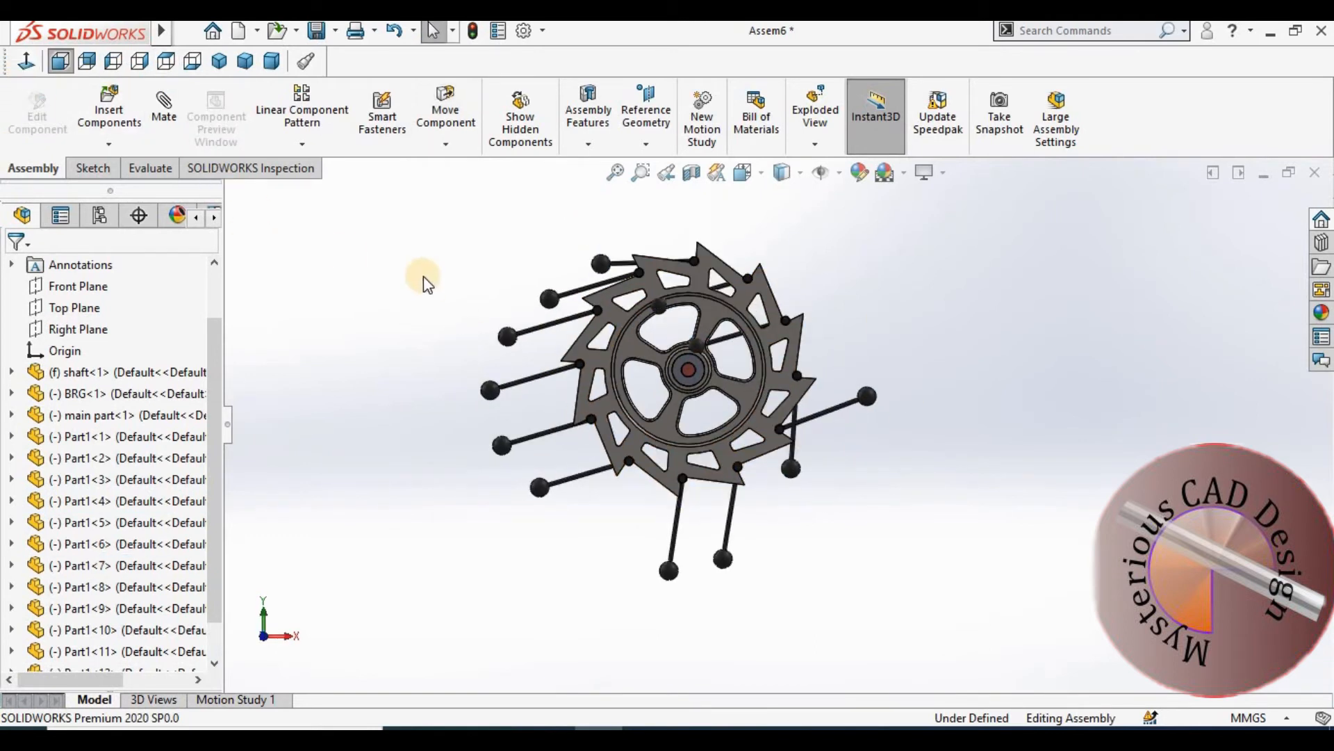
click(656, 285)
right_click(650, 285)
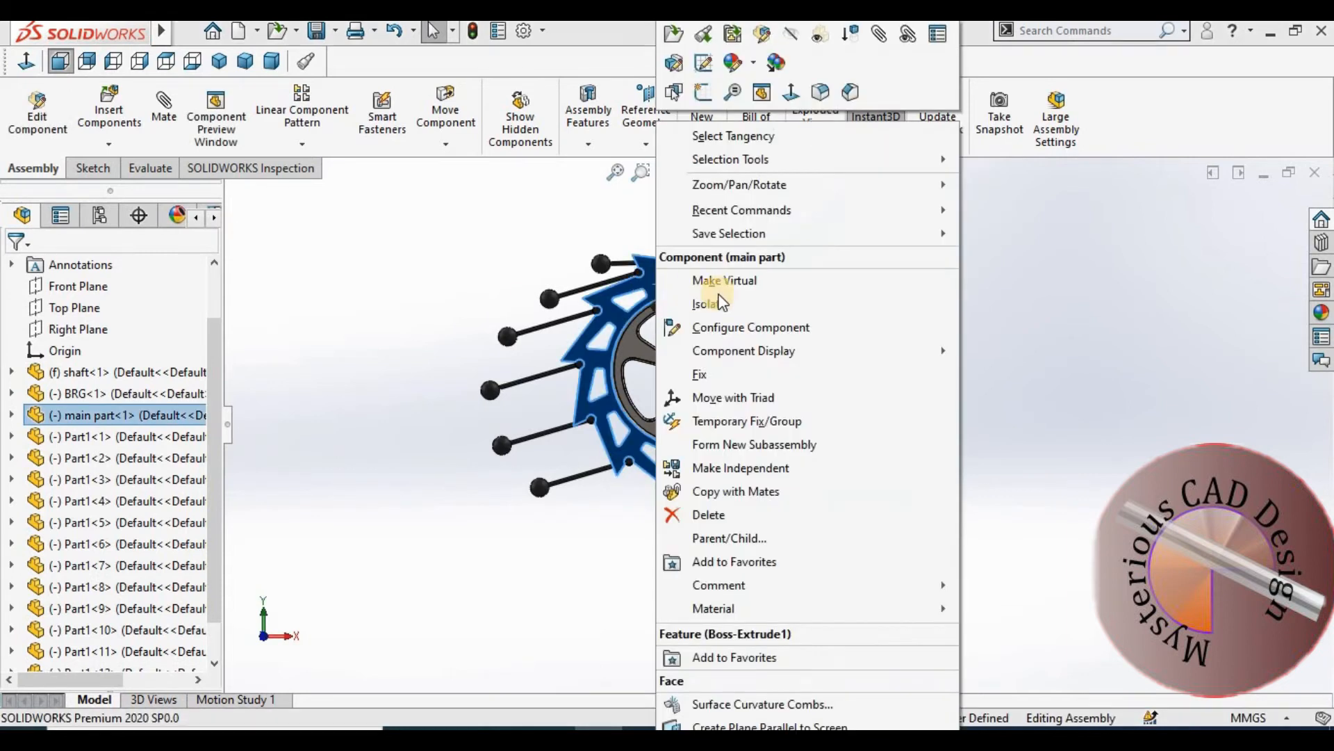
click(723, 378)
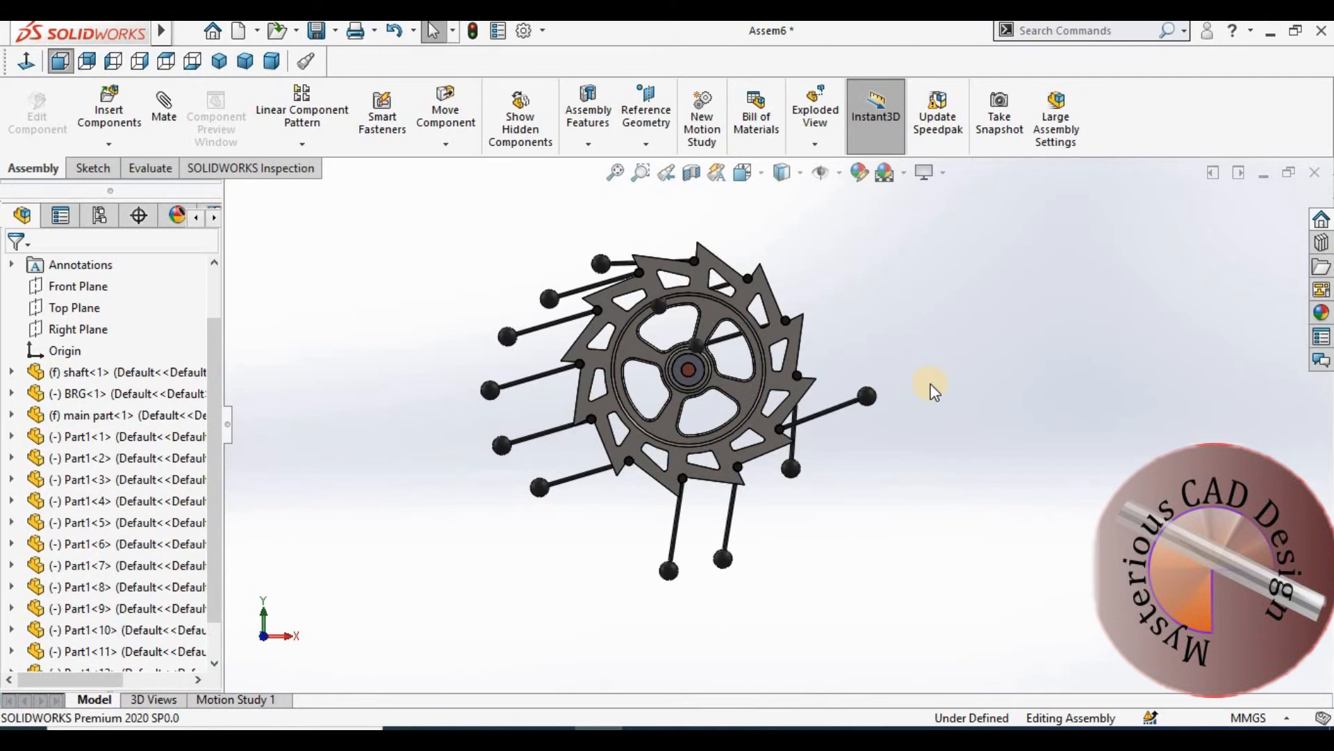
Step: Swing the rod at the wheel's upper-right notch out from behind the wheel to lie along the neighbouring tooth
drag(666, 312, 771, 235)
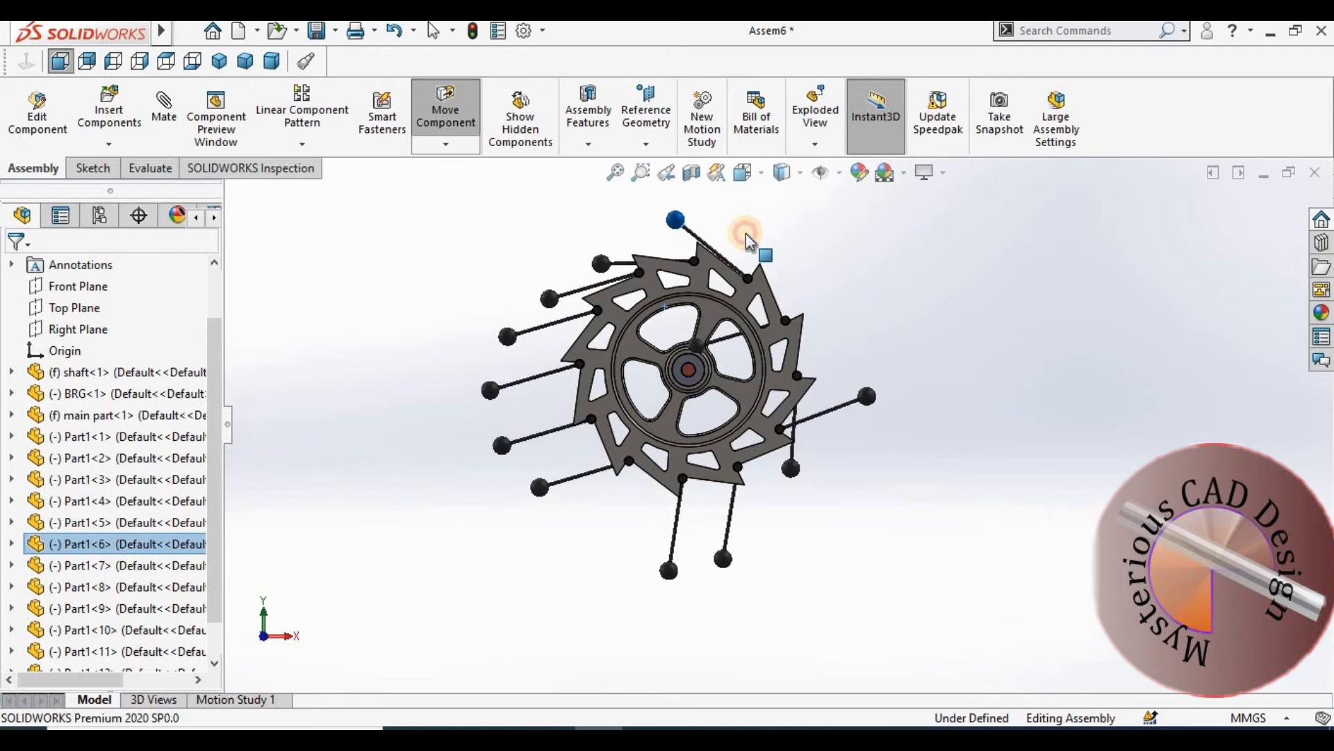
click(827, 281)
scroll(695, 260, down, 5)
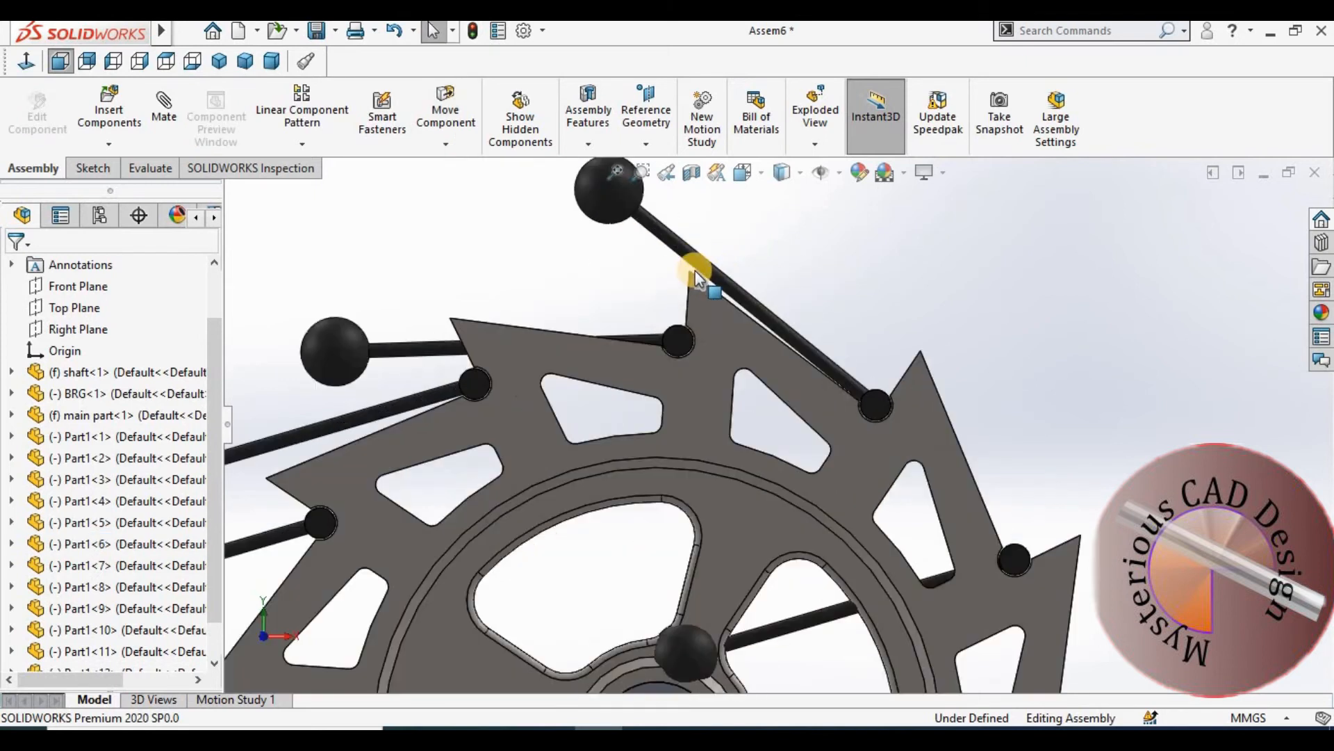
drag(672, 252, 798, 275)
click(677, 317)
Step: Swing the rod at the wheel's top notch up so it clears the adjacent tooth tip
scroll(677, 317, up, 3)
drag(461, 380, 478, 335)
click(370, 513)
scroll(522, 491, up, 3)
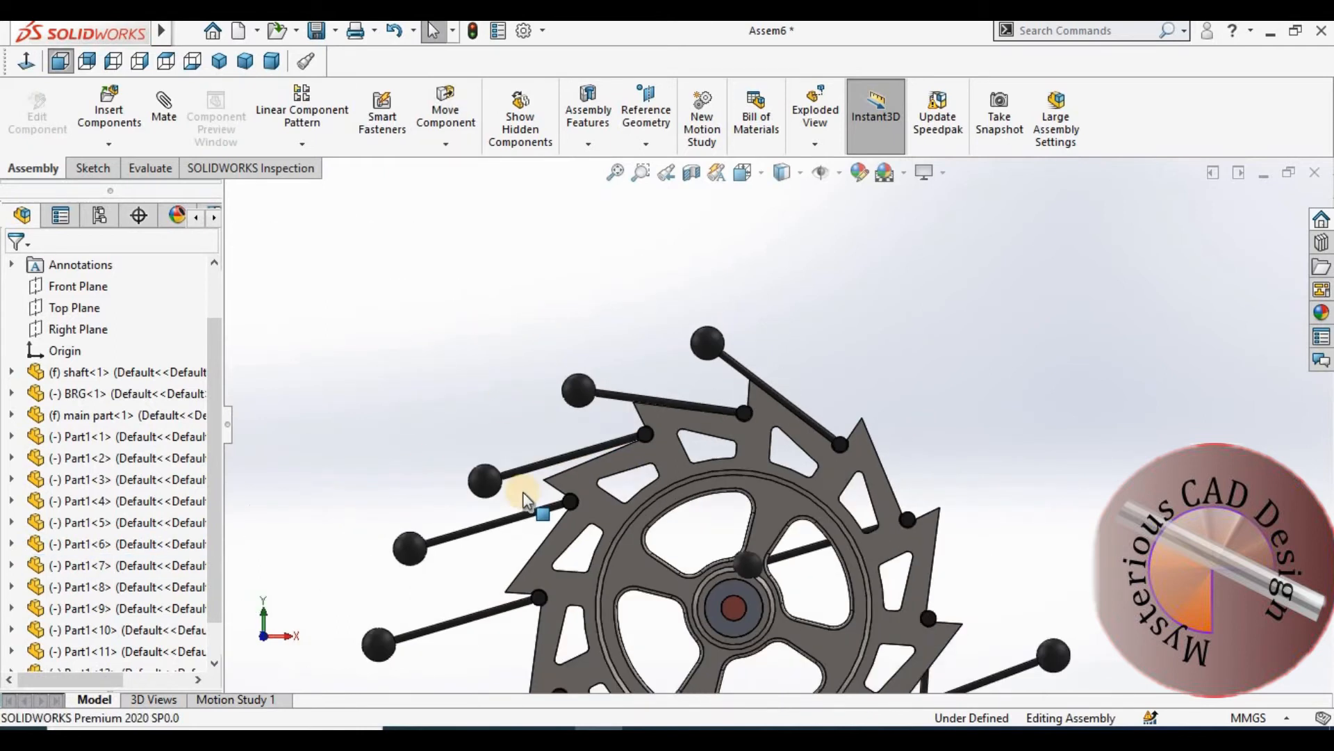
Step: Adjust the rod at the wheel's upper-left notch so it lies along the edge of the adjacent tooth
scroll(620, 430, down, 4)
drag(629, 442, 660, 458)
click(727, 524)
scroll(667, 506, up, 4)
Step: Swing the next rod on the wheel's upper-left side down along its tooth flank
scroll(510, 447, down, 3)
drag(605, 506, 709, 552)
click(612, 494)
scroll(779, 543, up, 4)
Step: Swing the rod at the wheel's left-side notch down until it hangs nearly vertical beside its tooth
scroll(793, 544, down, 4)
drag(505, 430, 836, 603)
drag(769, 561, 683, 527)
click(689, 520)
scroll(690, 520, down, 4)
click(721, 544)
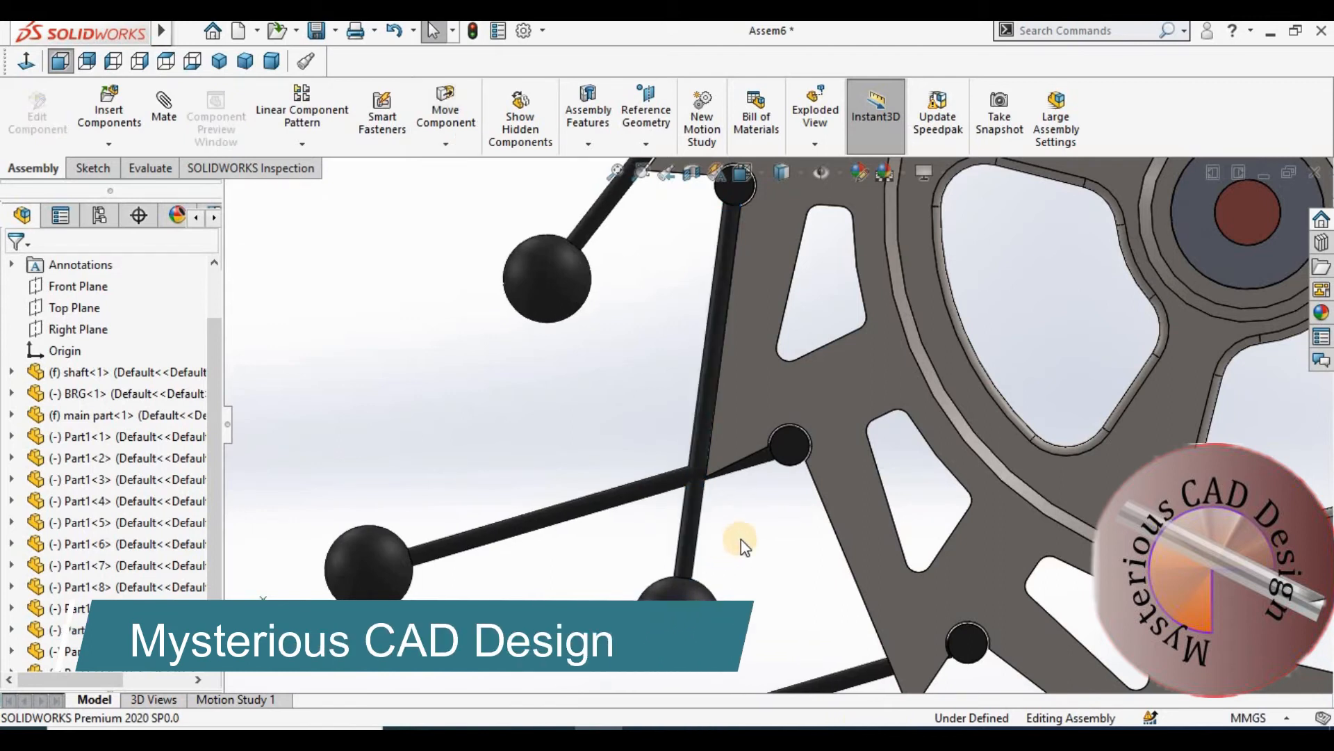
Step: Swing the rod at the lower-left notch, just left of the bottom one, downward away from the wheel
scroll(744, 547, up, 4)
drag(877, 644, 1005, 665)
scroll(770, 602, up, 4)
scroll(909, 555, down, 2)
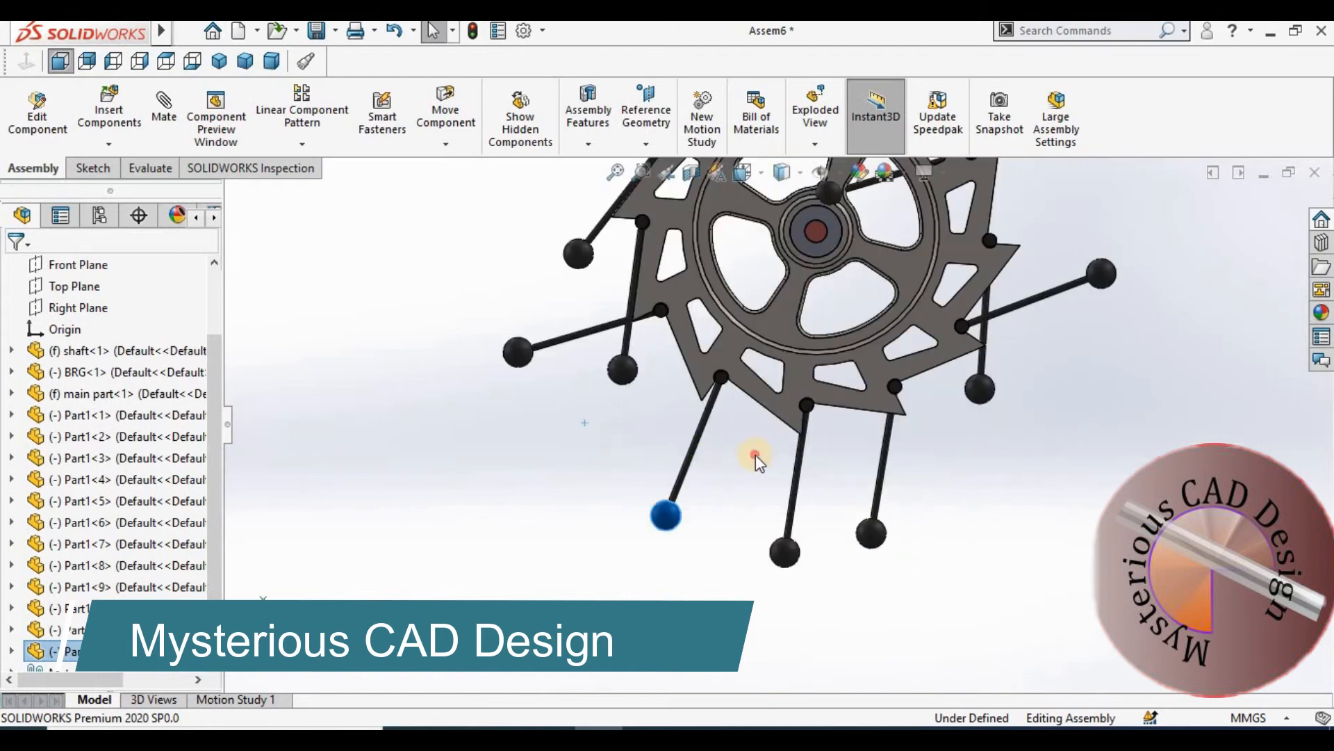
click(755, 452)
Step: Let the rod on the wheel's left side hang downward, and straighten the neighbouring lower-left rod to near vertical
drag(583, 381, 840, 486)
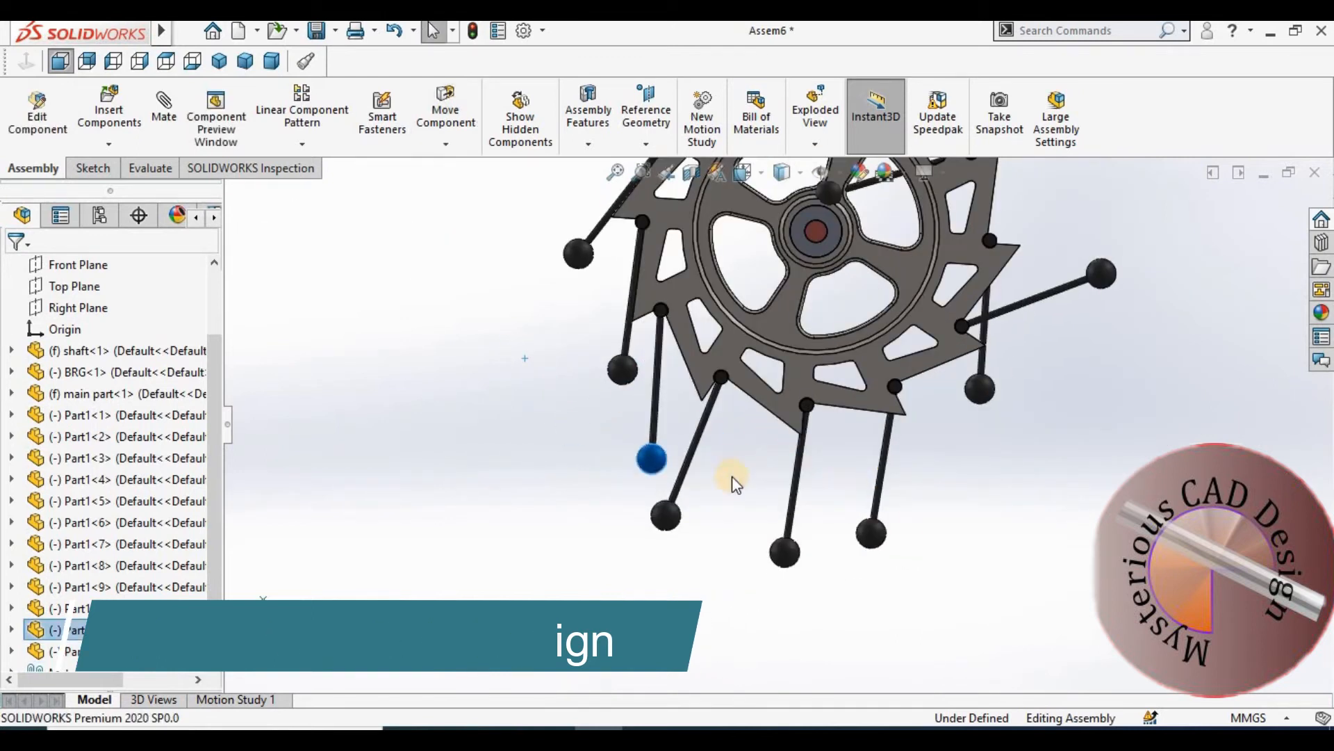
drag(669, 515, 823, 442)
scroll(823, 442, down, 5)
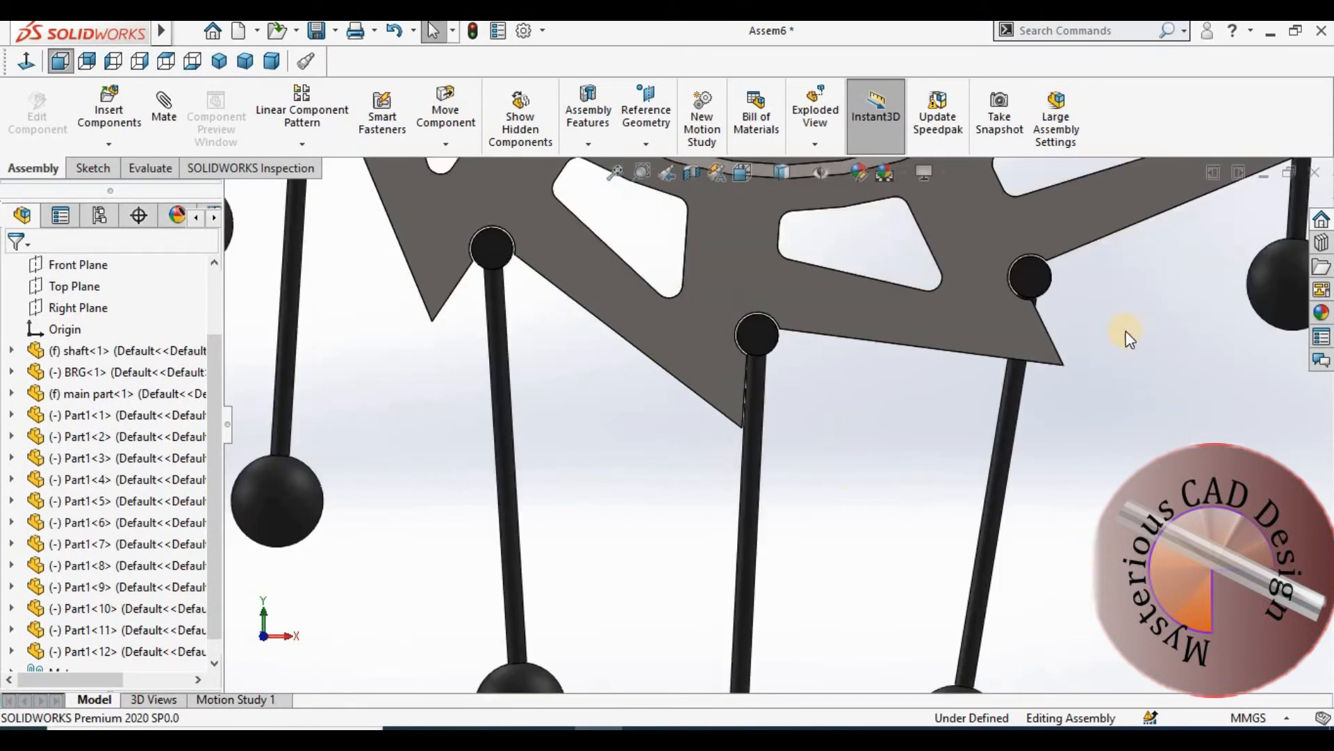
Step: Swing the rod at the notch just right of the wheel's bottom outward to the lower right
scroll(878, 597, up, 4)
drag(922, 590, 1095, 518)
scroll(938, 393, up, 4)
scroll(919, 451, down, 2)
Step: Swing the right-side rod Part1<5> upward and the lower-right rod Part1<4> outward to the lower right
drag(991, 509, 1082, 247)
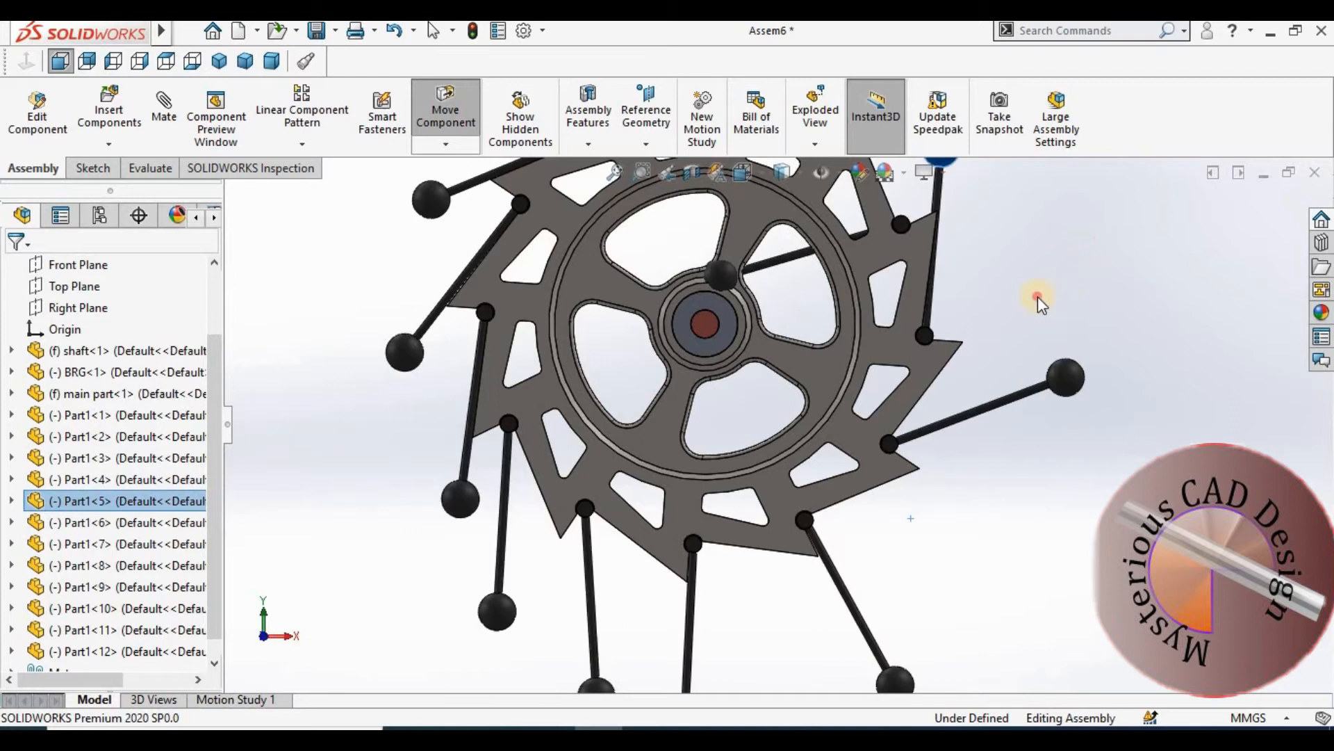
drag(1042, 381, 1040, 532)
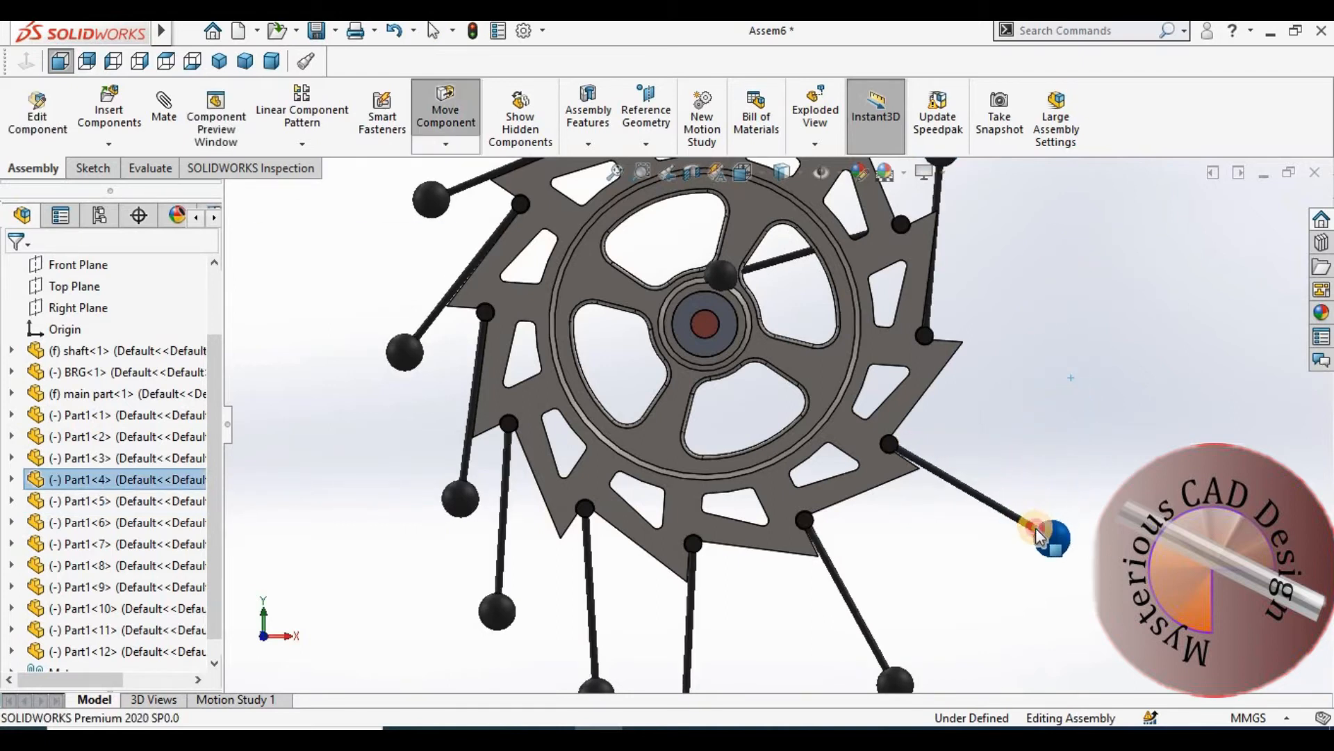
key(Escape)
click(888, 390)
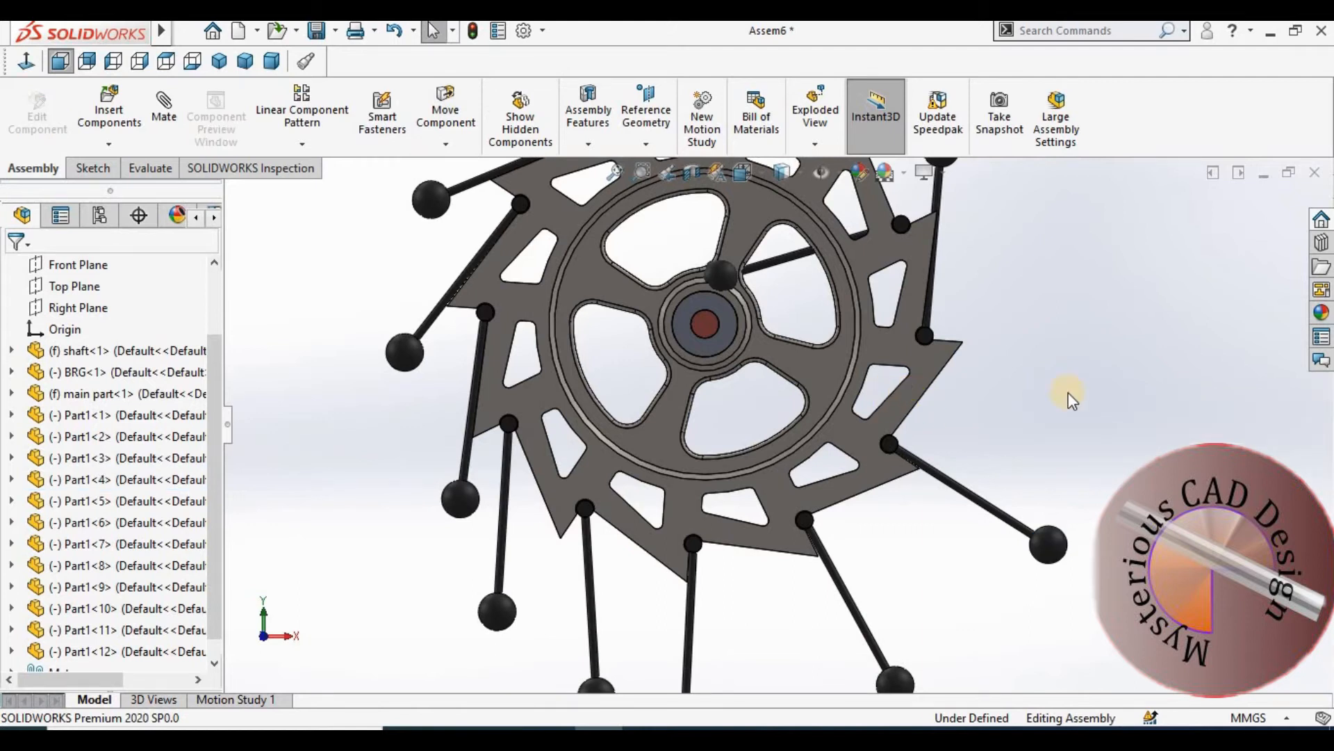
Step: Swing the rod whose ball sits over the hub outward so it points up past the wheel's upper-right rim
scroll(1069, 392, up, 3)
scroll(860, 369, down, 2)
drag(712, 365, 869, 214)
click(930, 374)
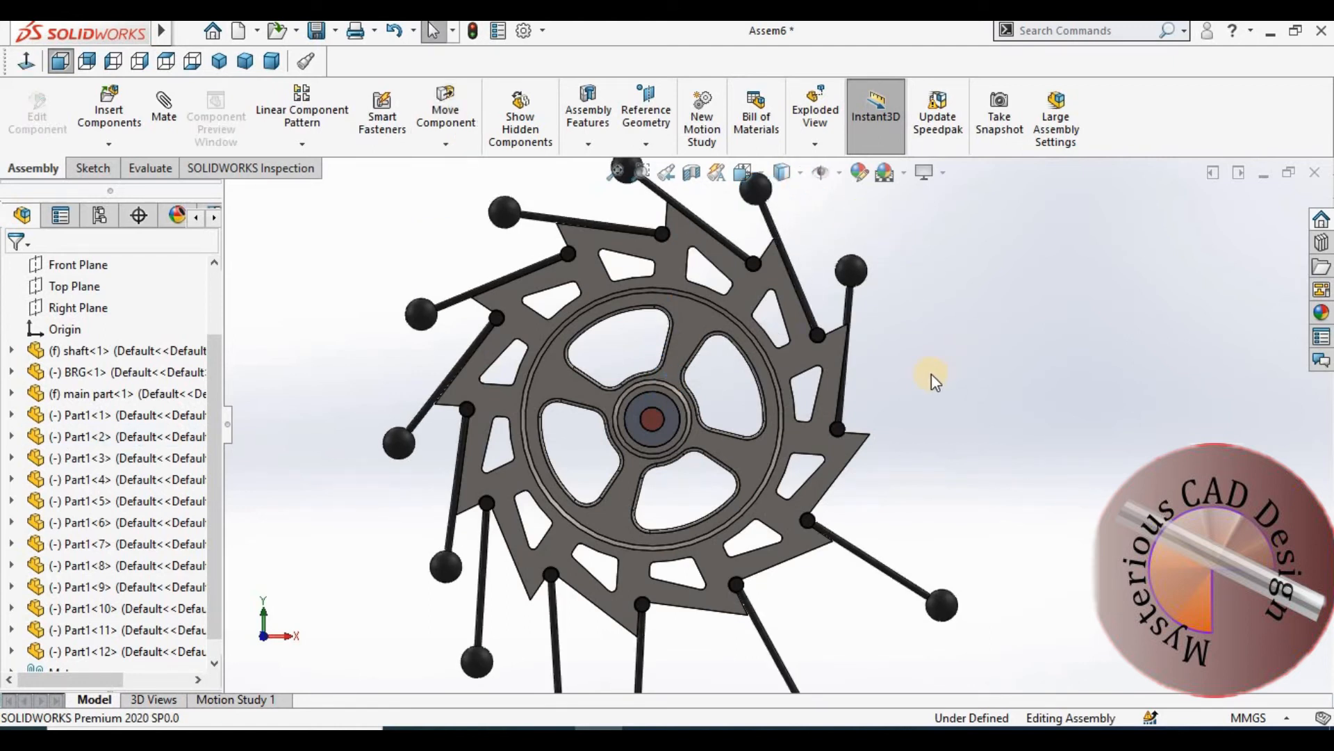
Step: Swing the upright rod on the wheel's right side down until it points horizontally outward
scroll(763, 370, up, 3)
scroll(857, 336, down, 3)
drag(946, 356, 1089, 540)
click(915, 381)
scroll(896, 344, down, 4)
scroll(669, 390, up, 7)
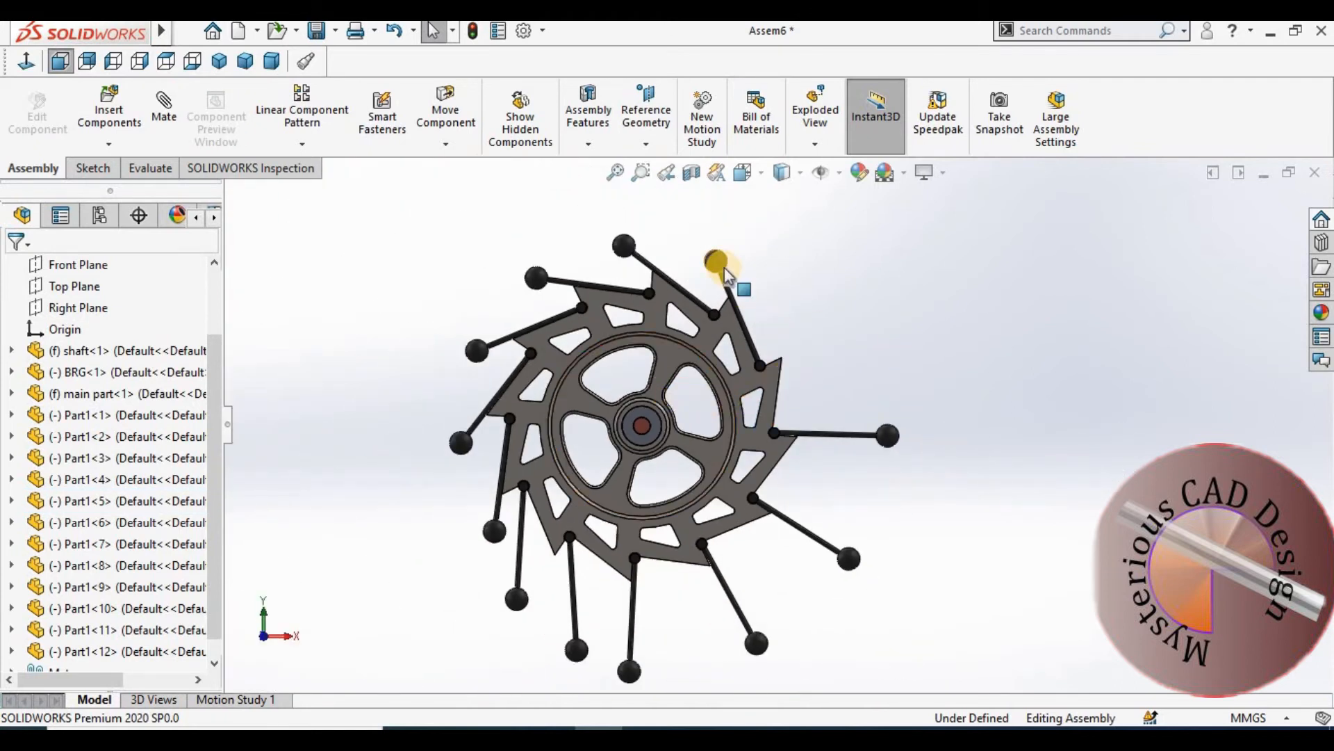
Step: Swing the upper-right rod Part1<2> outward so it points away from the wheel toward the upper right
drag(725, 257, 961, 353)
click(960, 353)
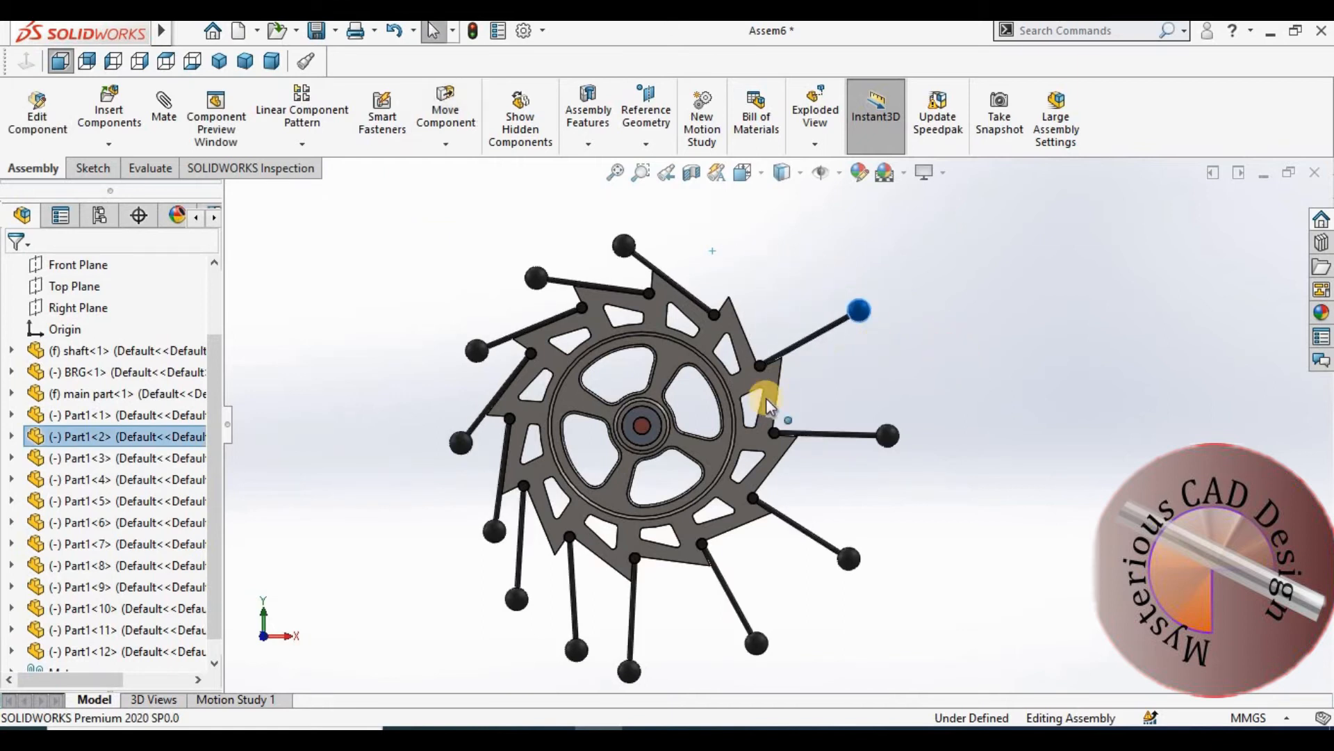
middle_drag(754, 359, 761, 503)
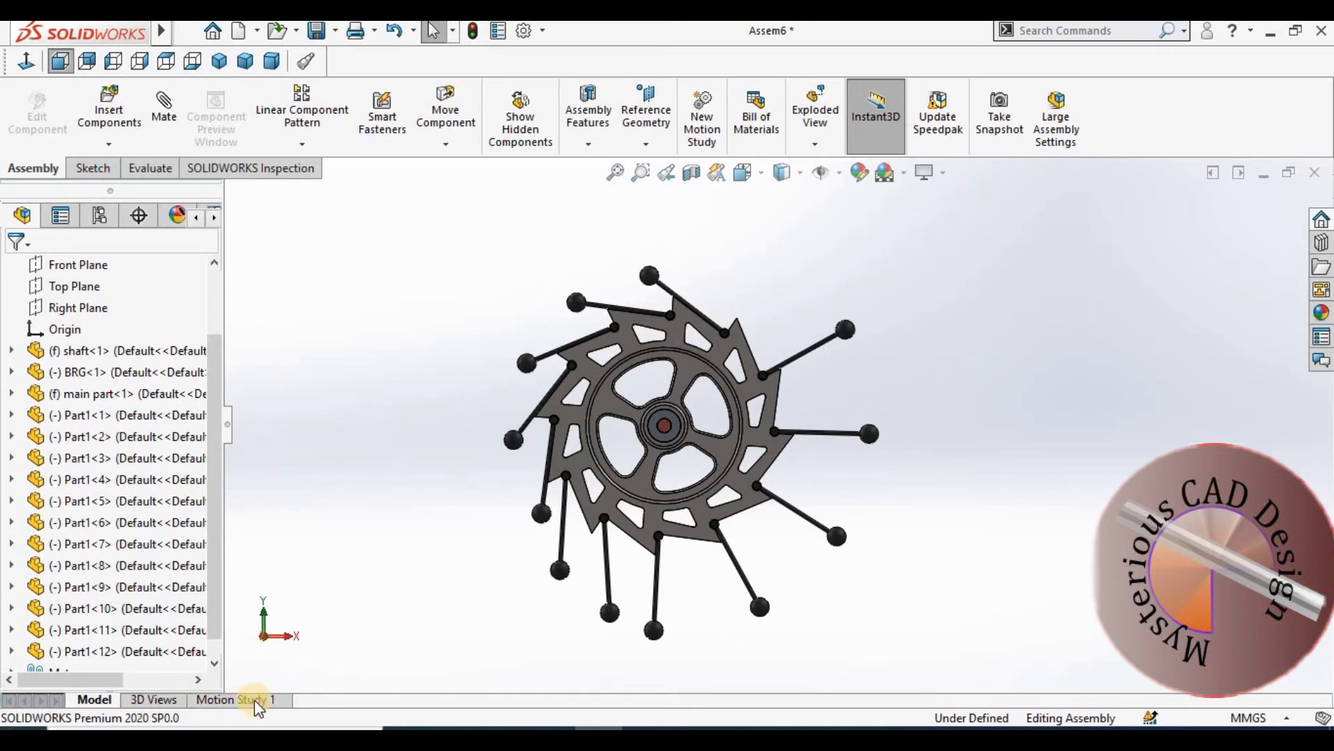
Step: Open Motion Study 1 and bring the wheel into close view for setting up the animation
click(234, 698)
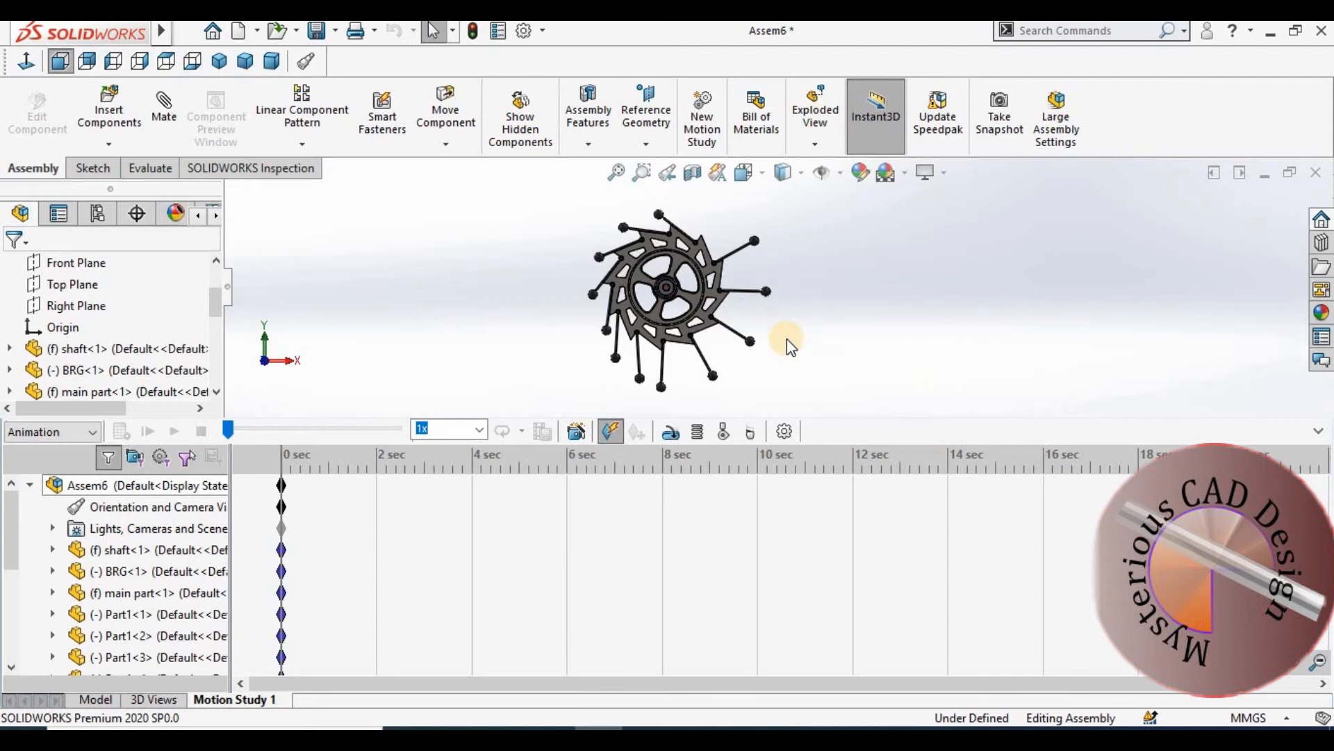
click(94, 701)
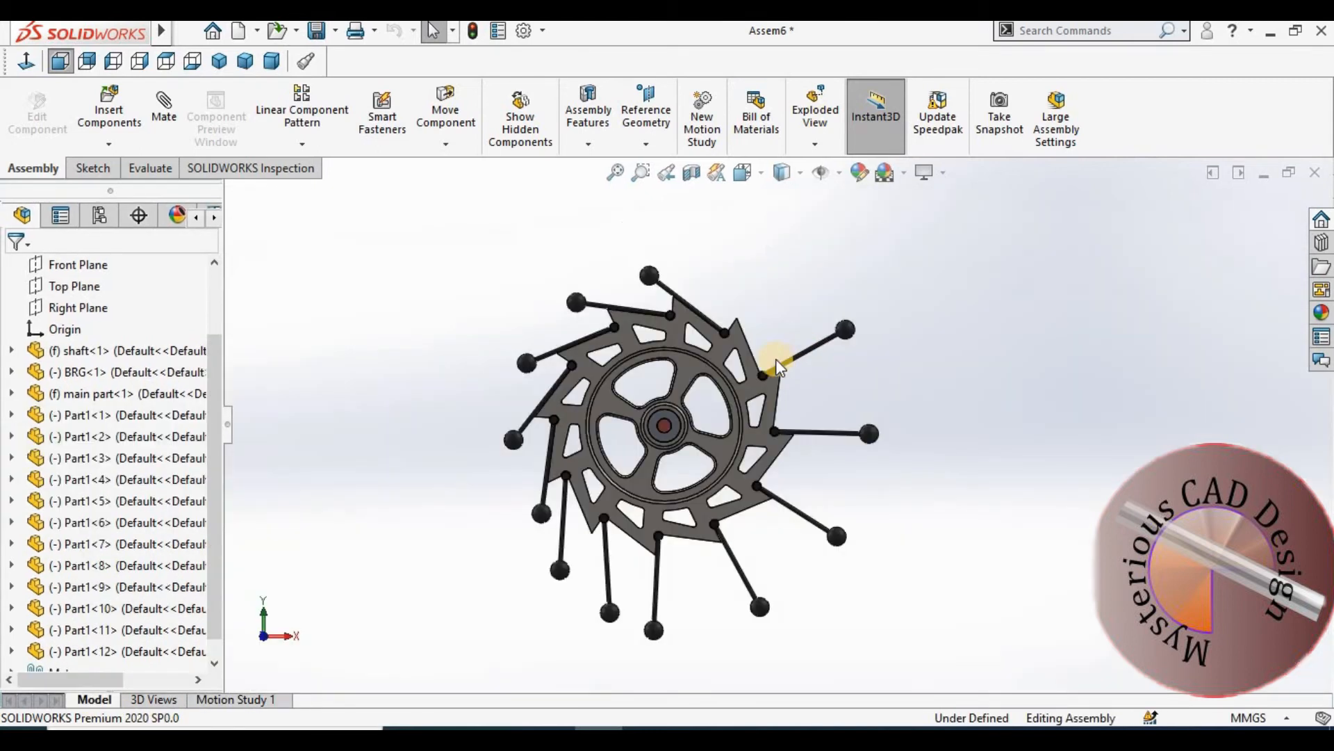
click(240, 699)
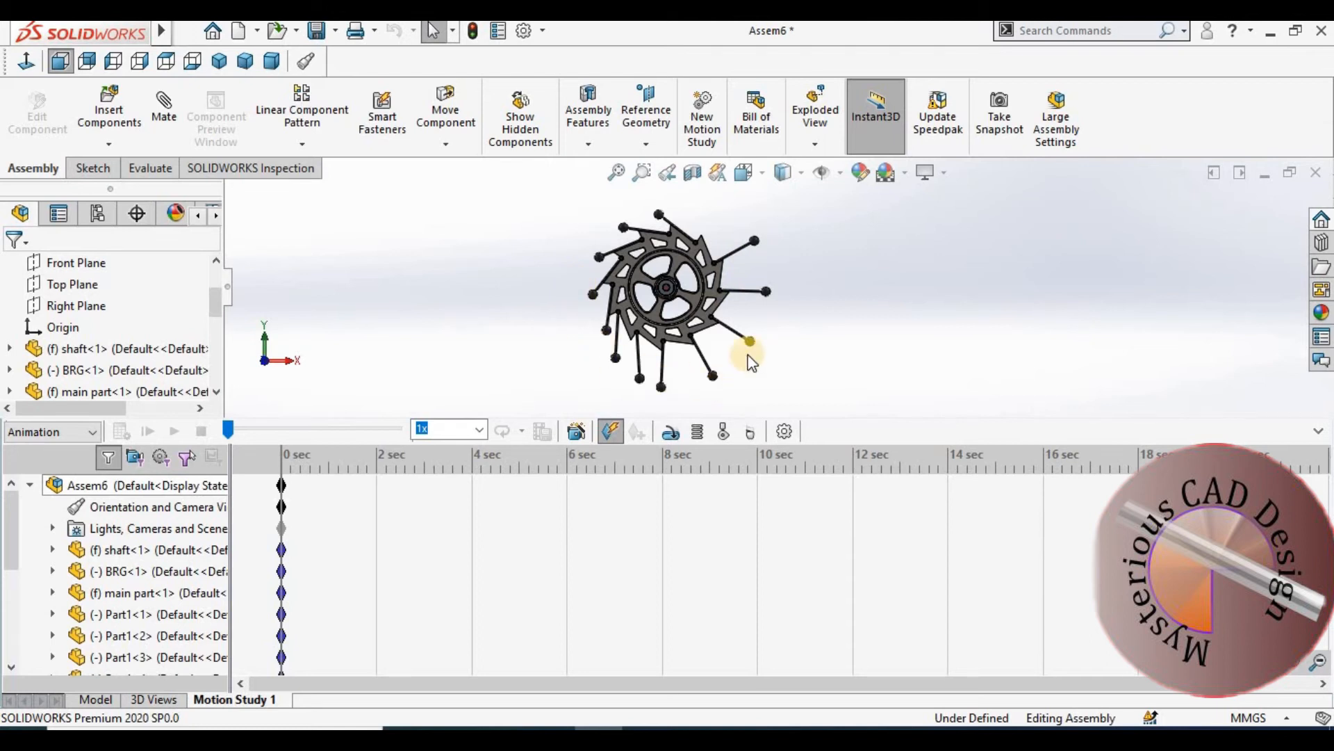
scroll(703, 293, down, 5)
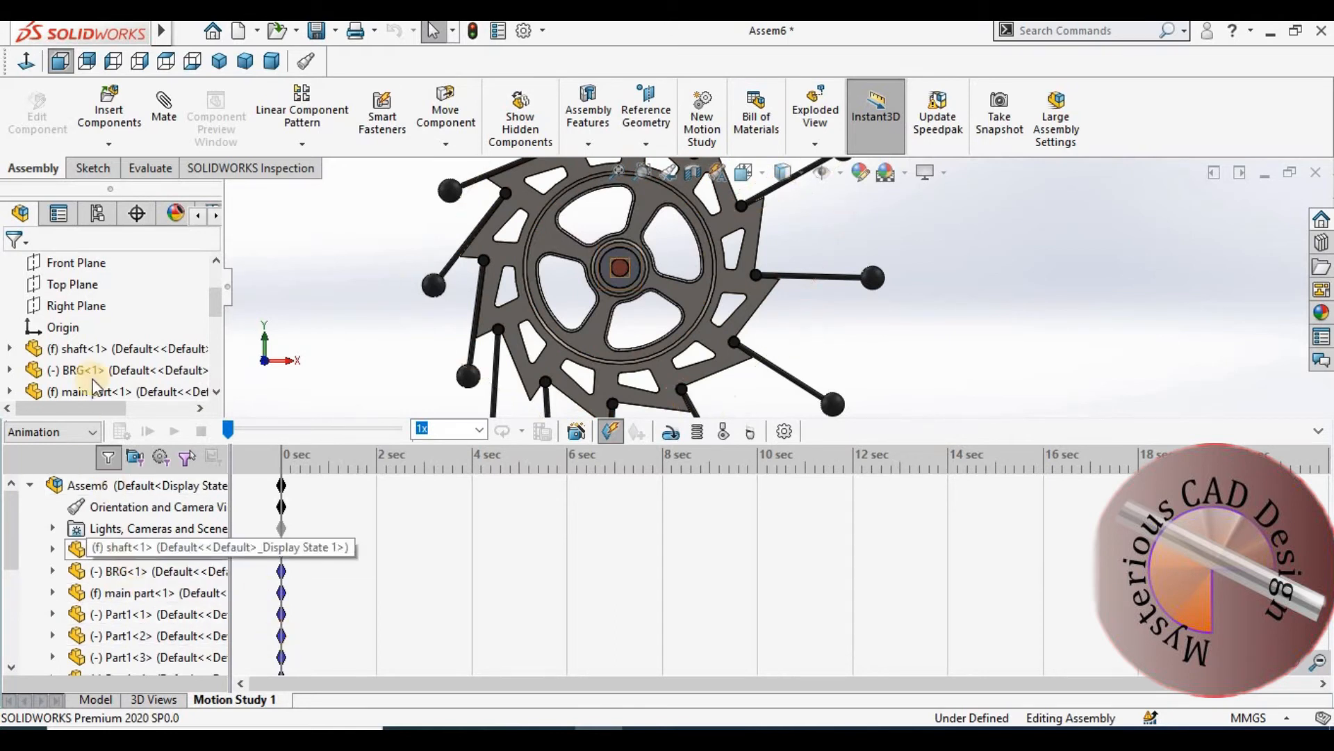
Step: Select all twelve rods, Part1<1> through Part1<12>, together with the wheel main part<1>
scroll(97, 362, down, 5)
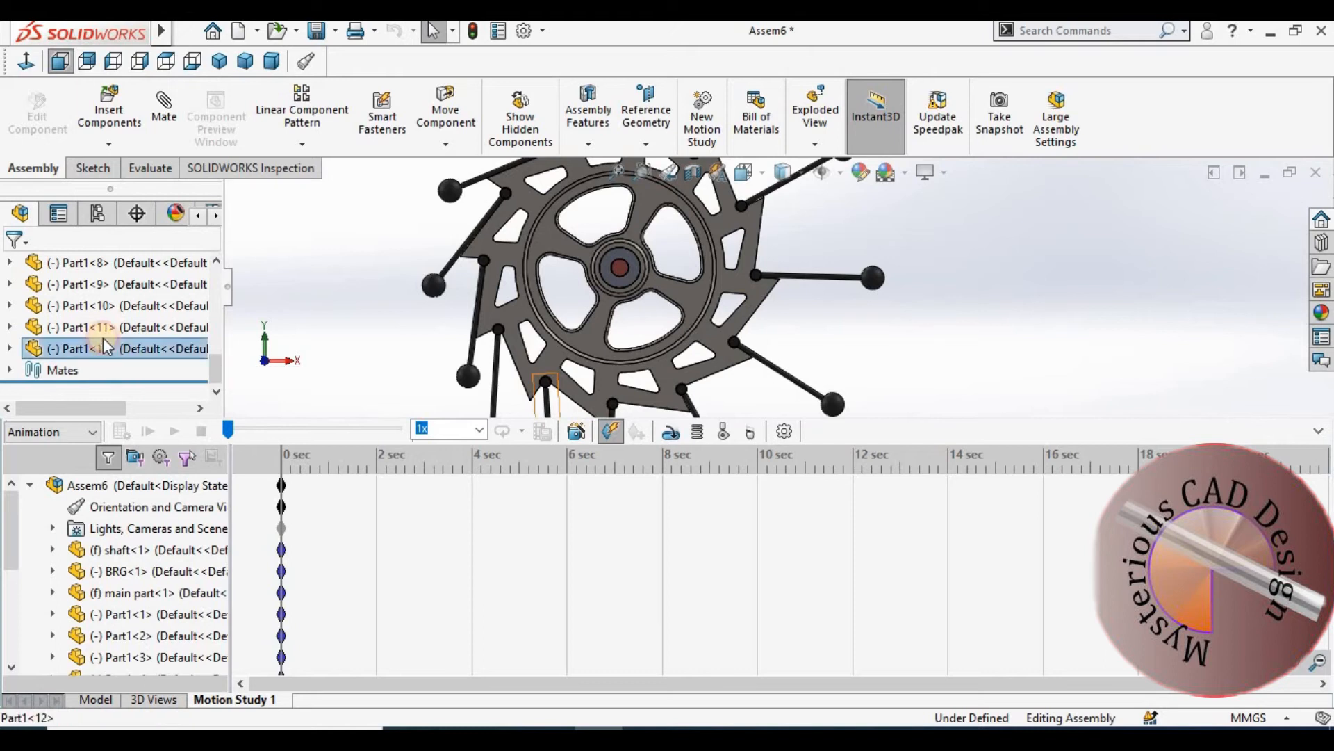
click(103, 344)
ctrl+click(103, 326)
ctrl+click(103, 306)
ctrl+click(102, 282)
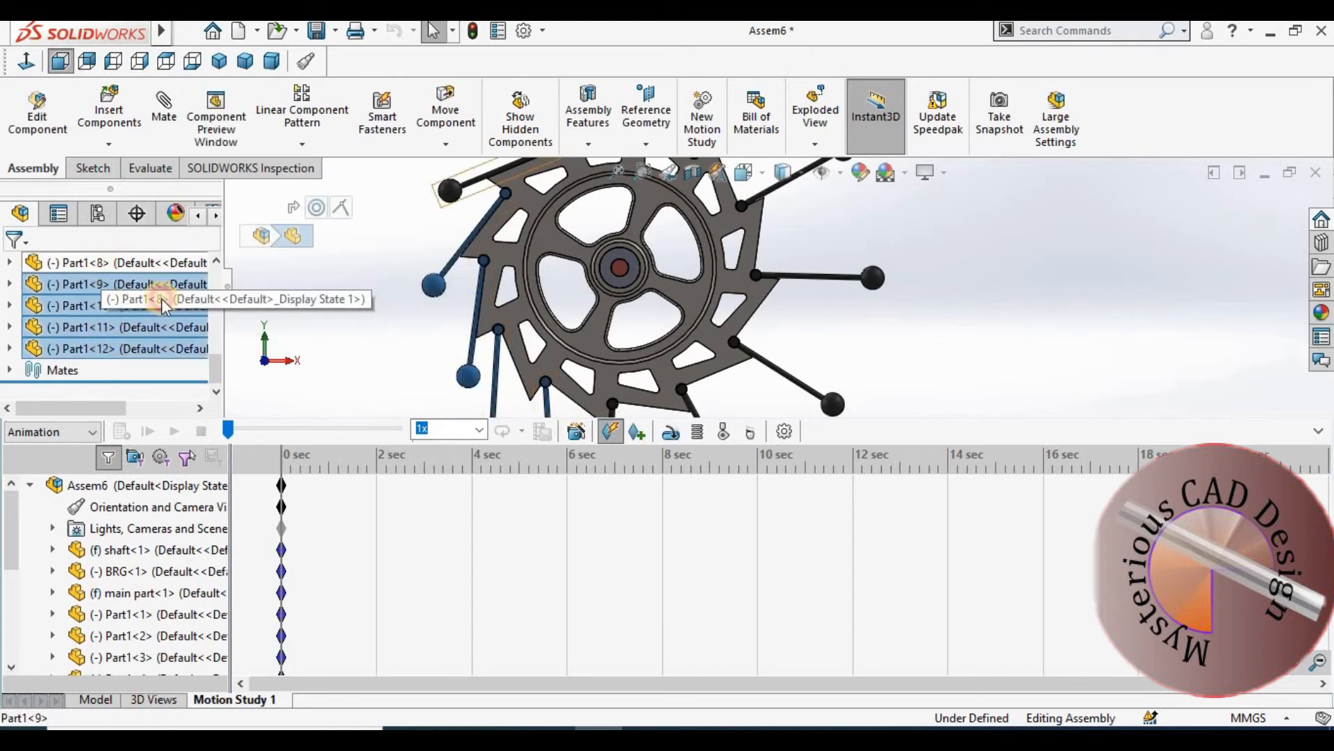
scroll(81, 336, up, 3)
scroll(91, 372, down, 1)
ctrl+click(89, 370)
ctrl+click(89, 348)
ctrl+click(89, 327)
ctrl+click(86, 305)
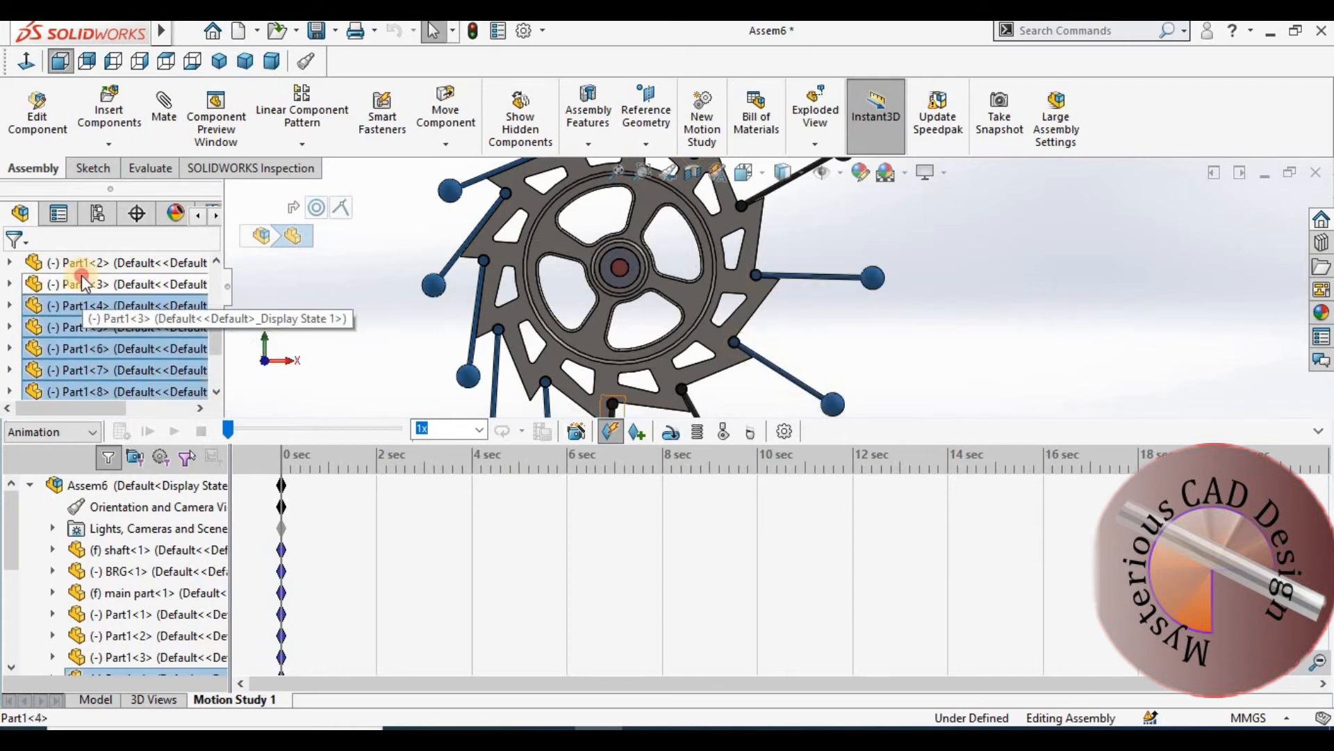
ctrl+click(83, 281)
ctrl+click(83, 264)
scroll(112, 354, up, 2)
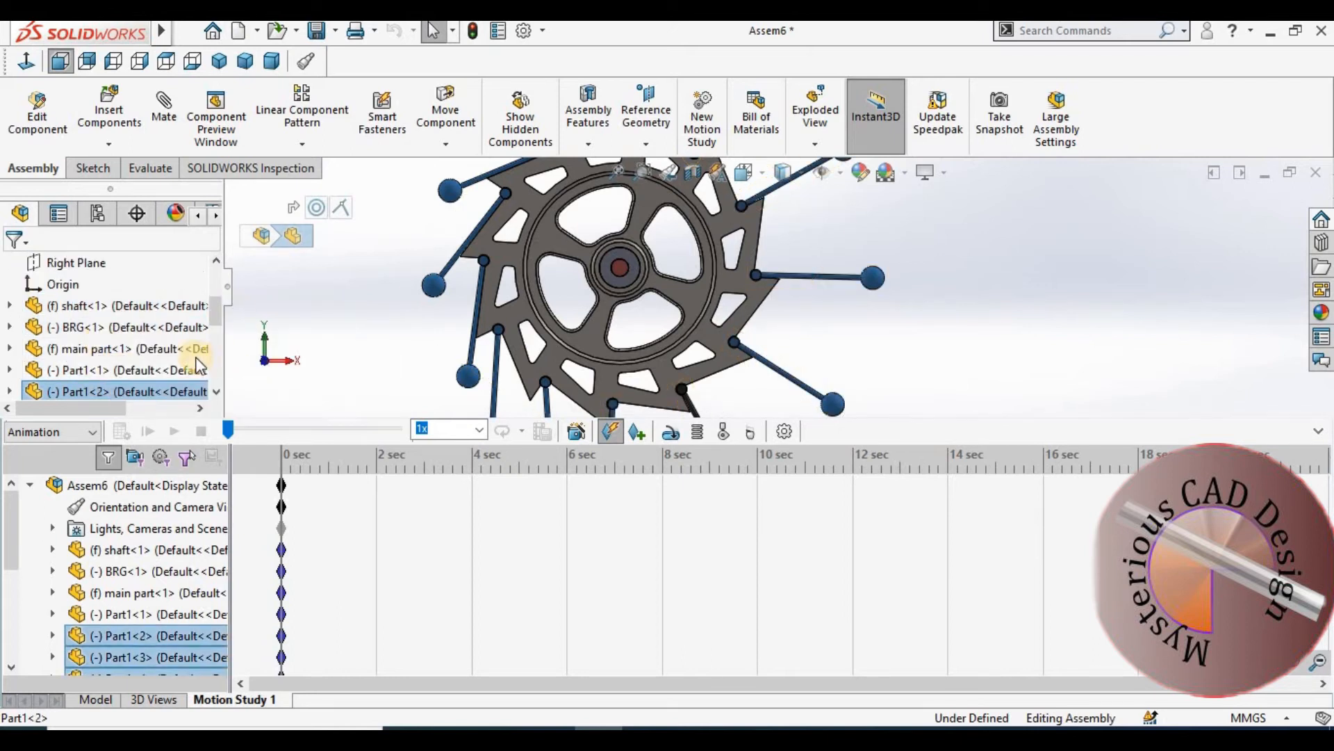
ctrl+click(94, 349)
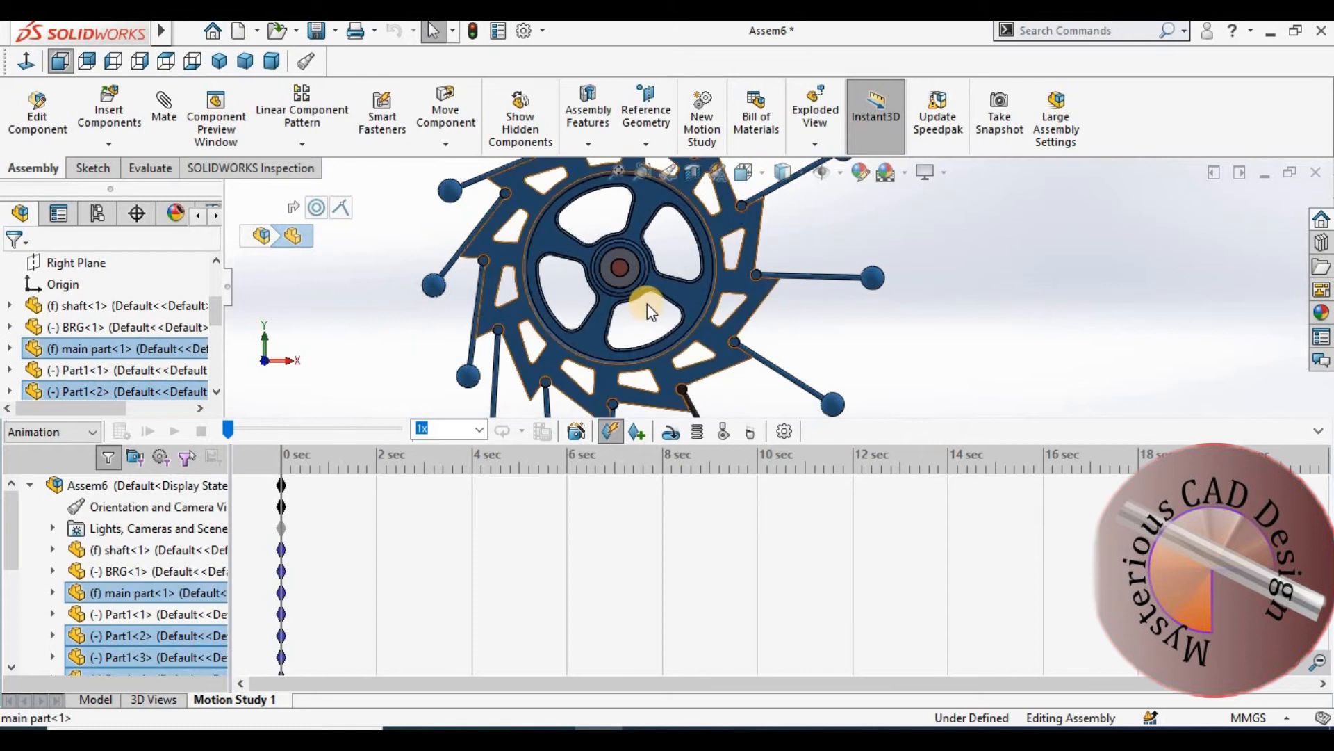
scroll(648, 303, up, 2)
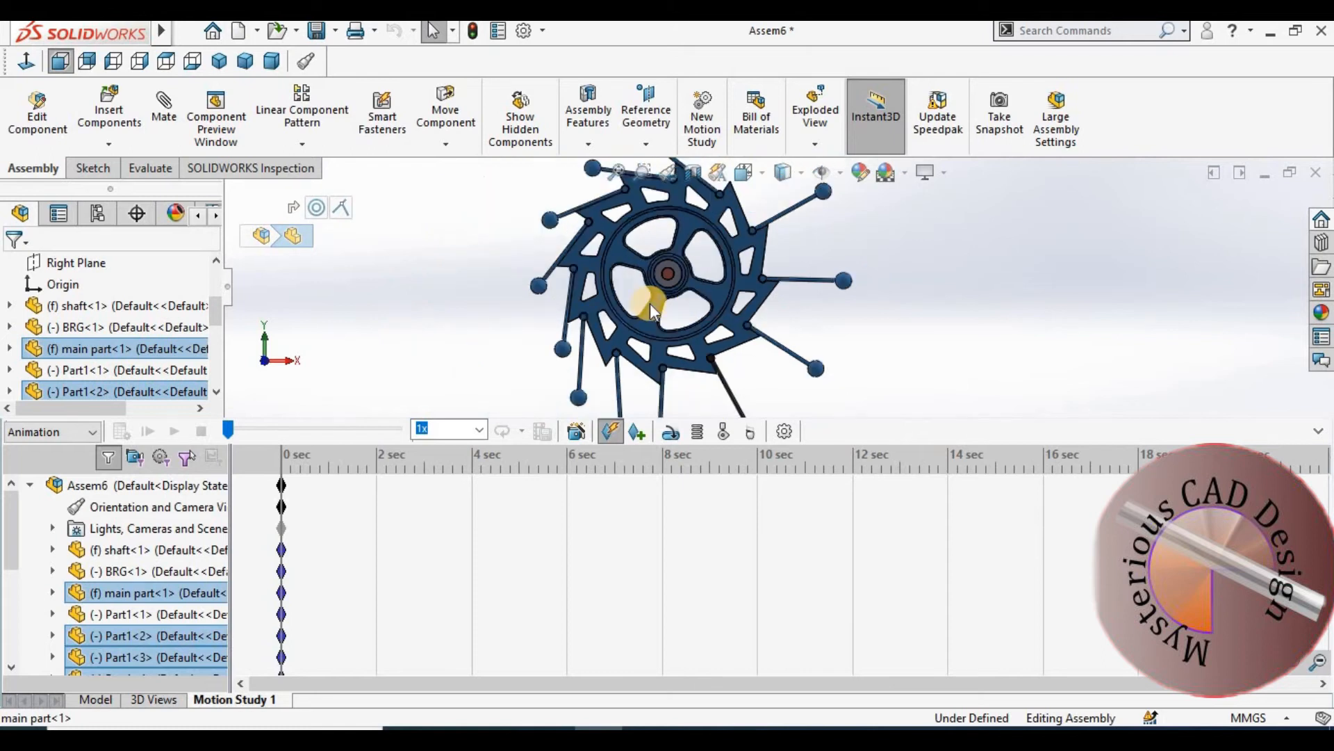
ctrl+click(96, 370)
scroll(784, 311, up, 2)
scroll(784, 310, up, 1)
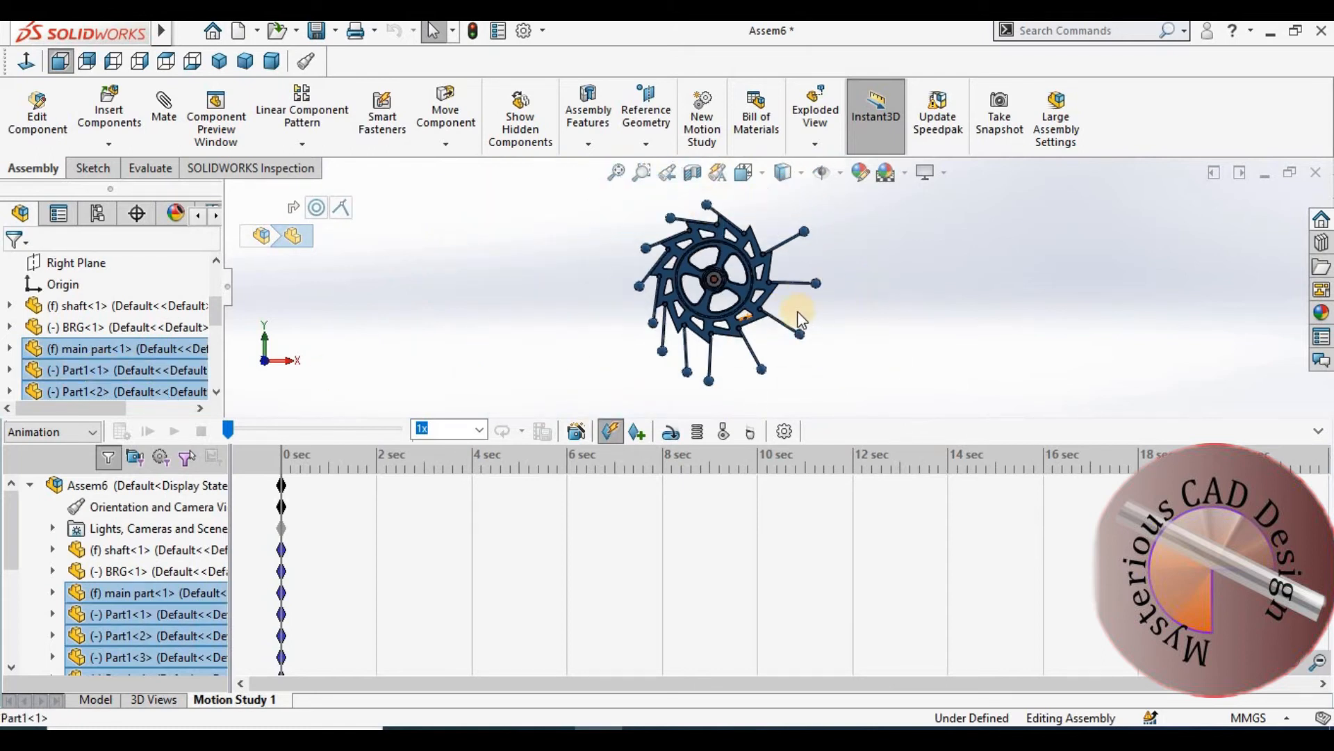
Step: Create a solid body contact between the selected rods and wheel, and change the study type to Basic Motion
click(730, 441)
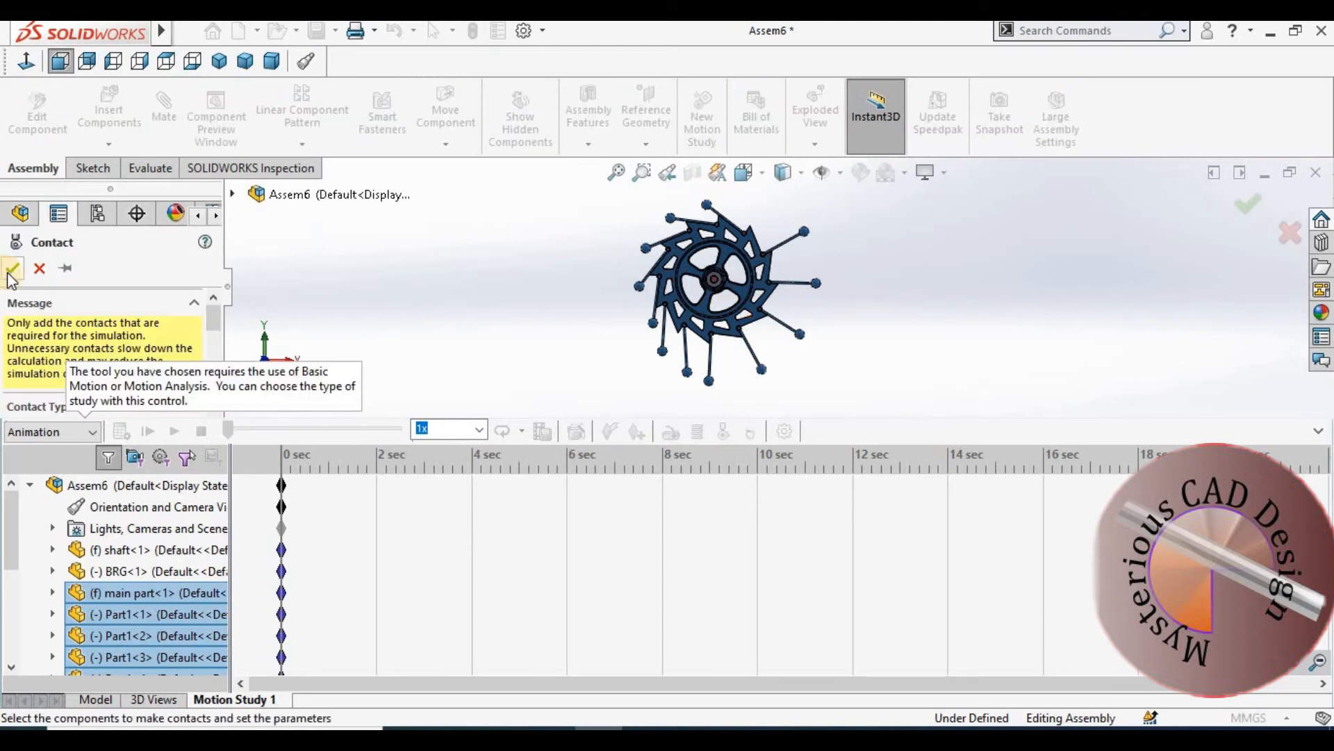
click(10, 270)
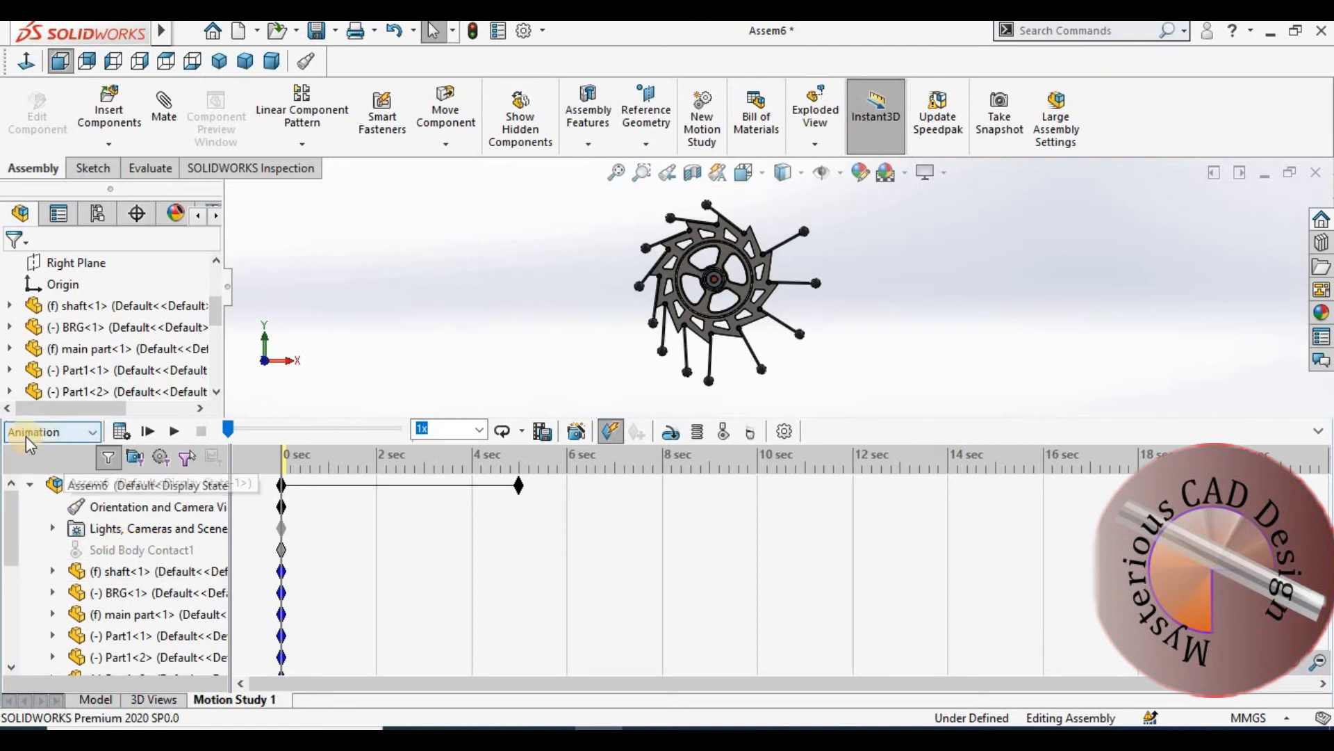
click(65, 432)
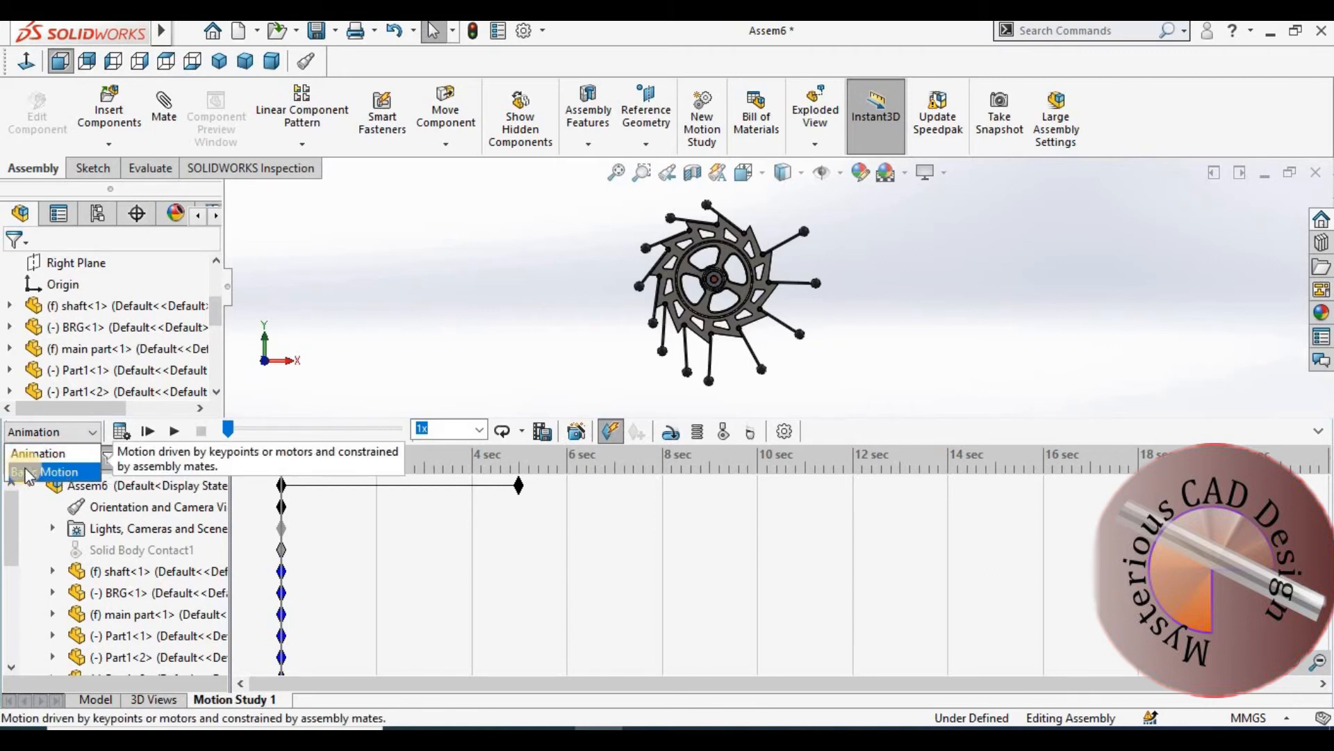
click(43, 471)
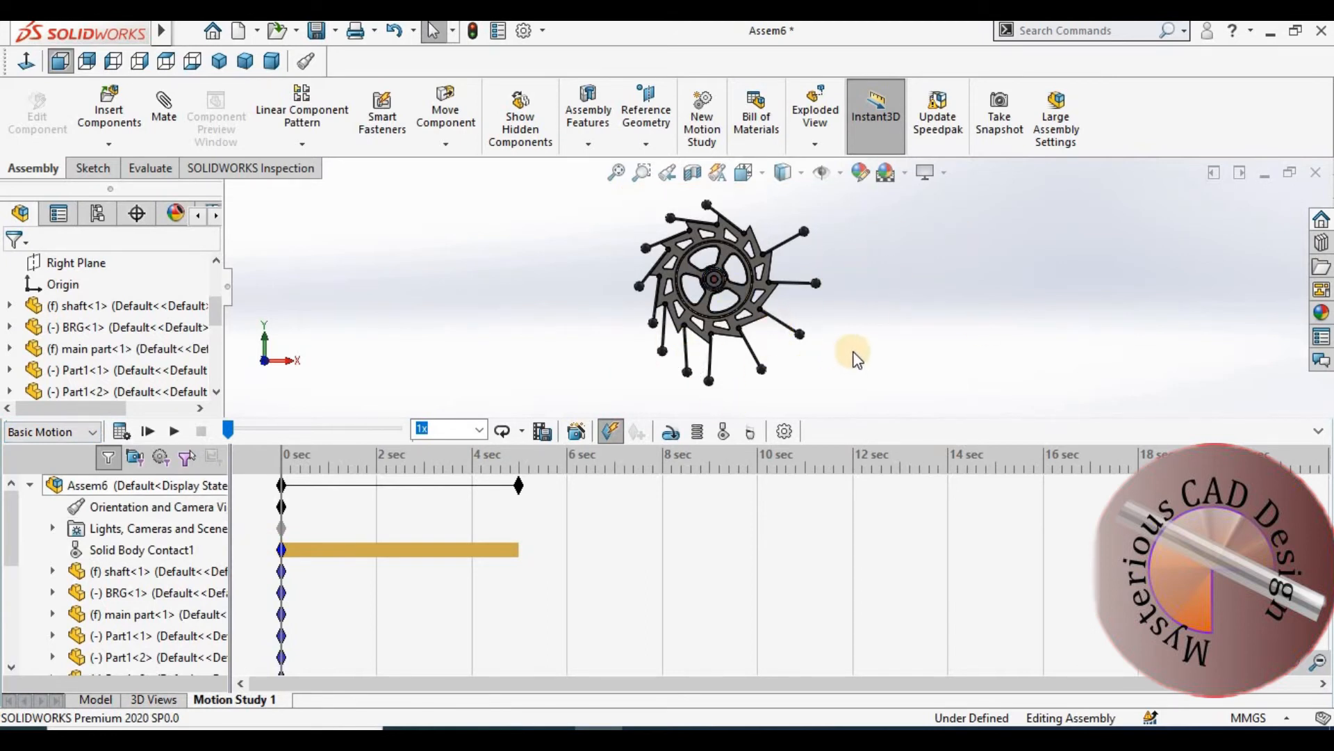
Step: Place a rotary motor on the spoked front face of main part<1> and reverse its direction to clockwise
click(672, 432)
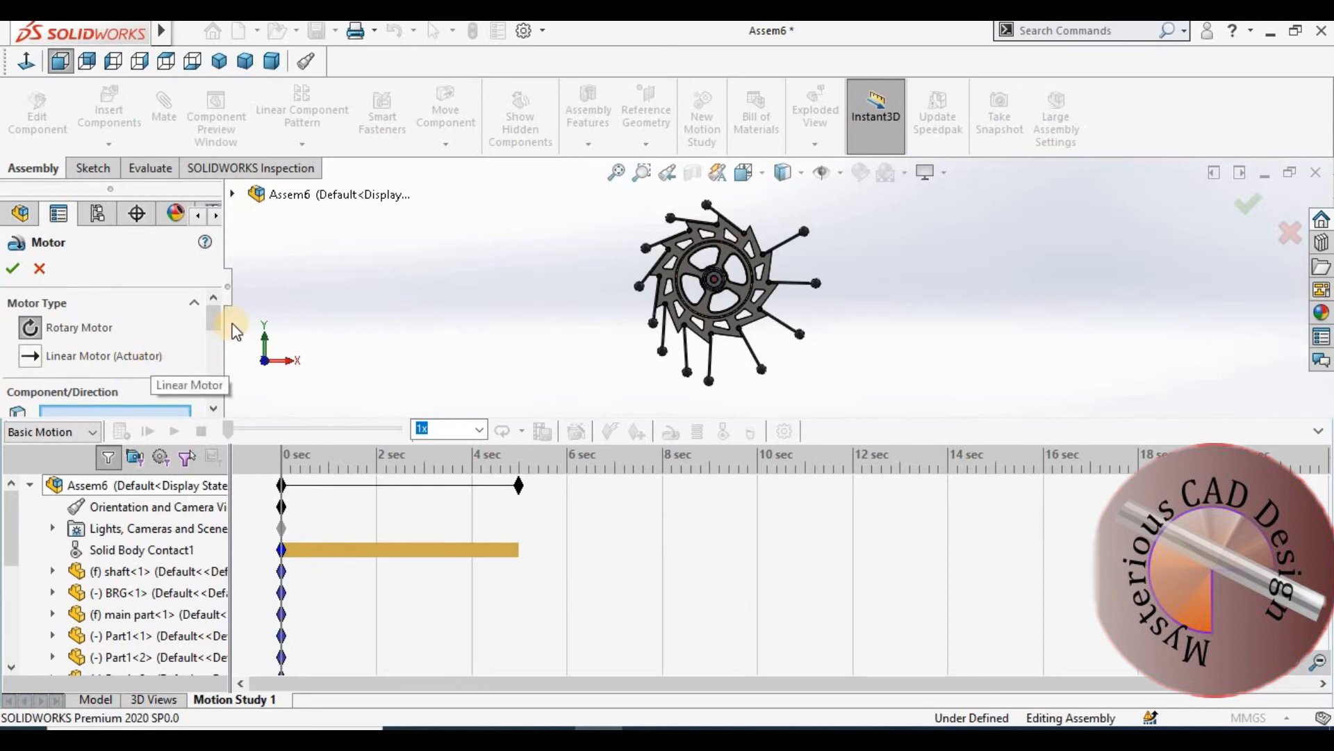
click(210, 324)
scroll(210, 334, down, 1)
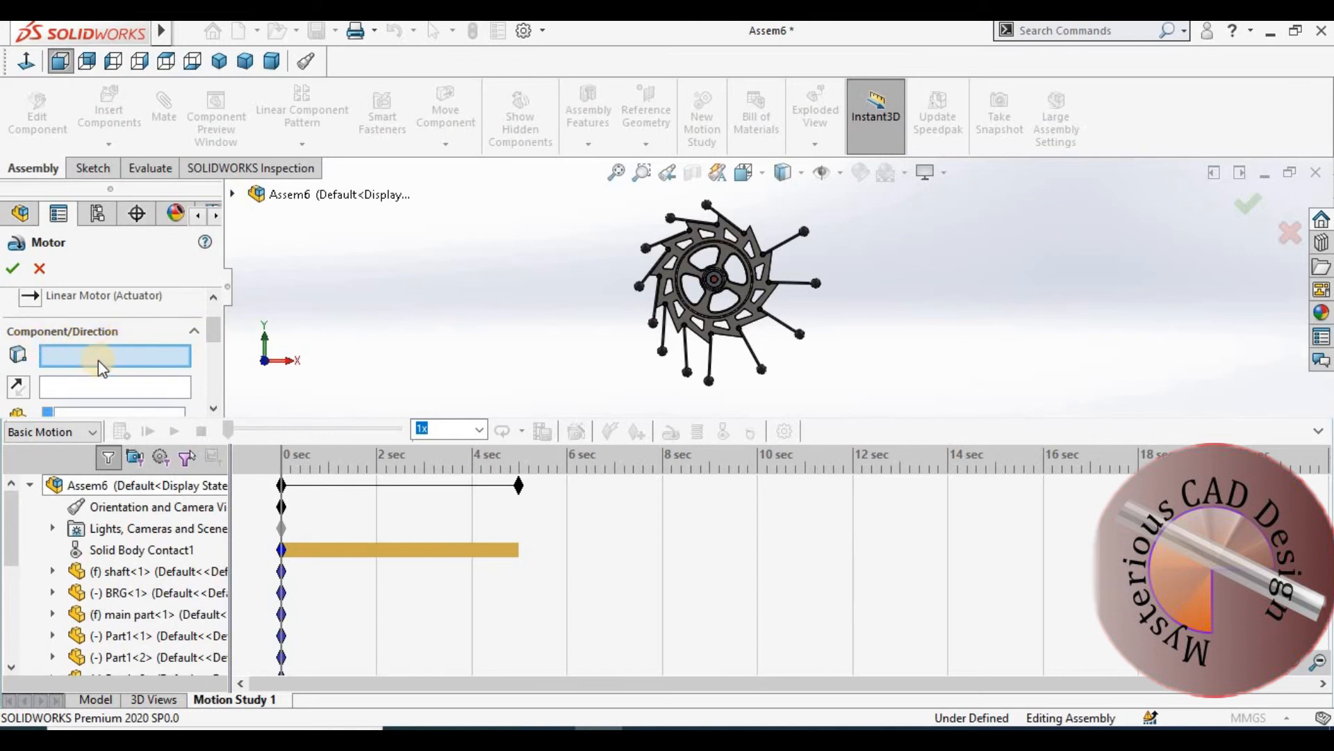
scroll(701, 319, down, 6)
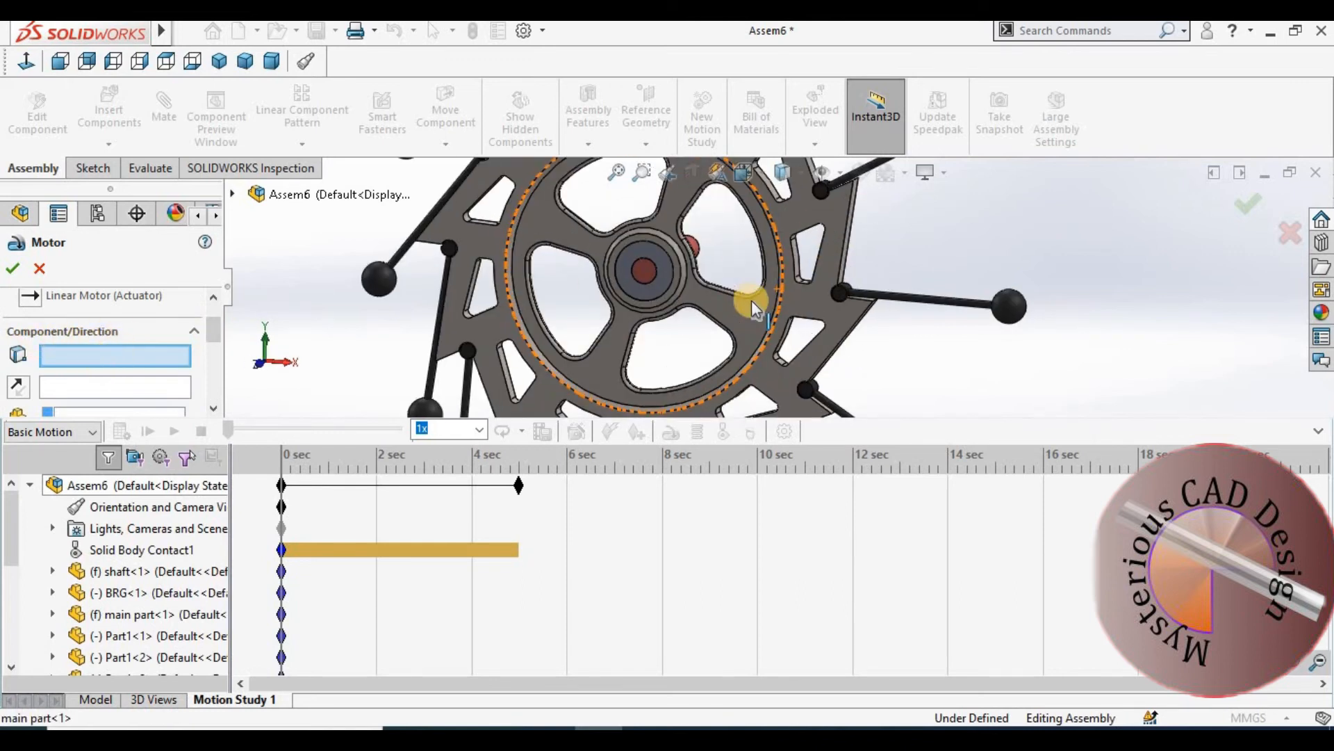
click(751, 319)
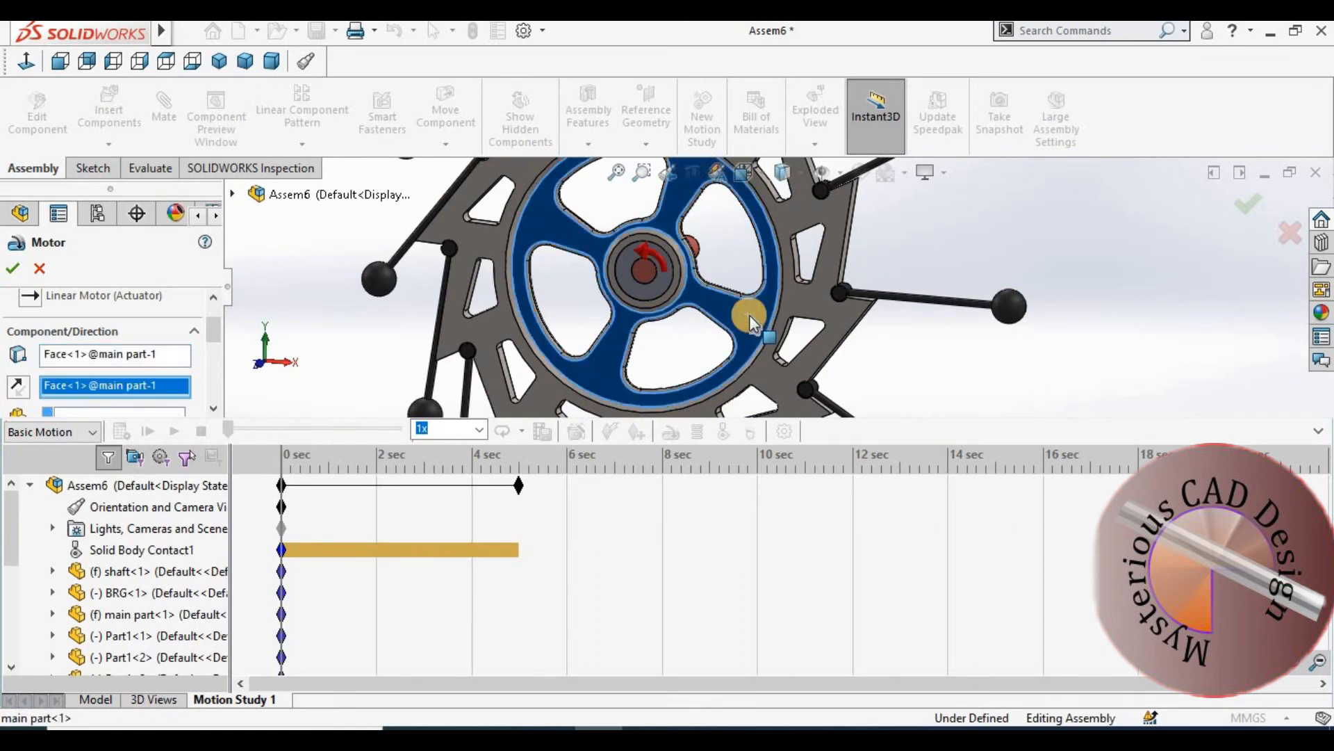
scroll(751, 320, up, 5)
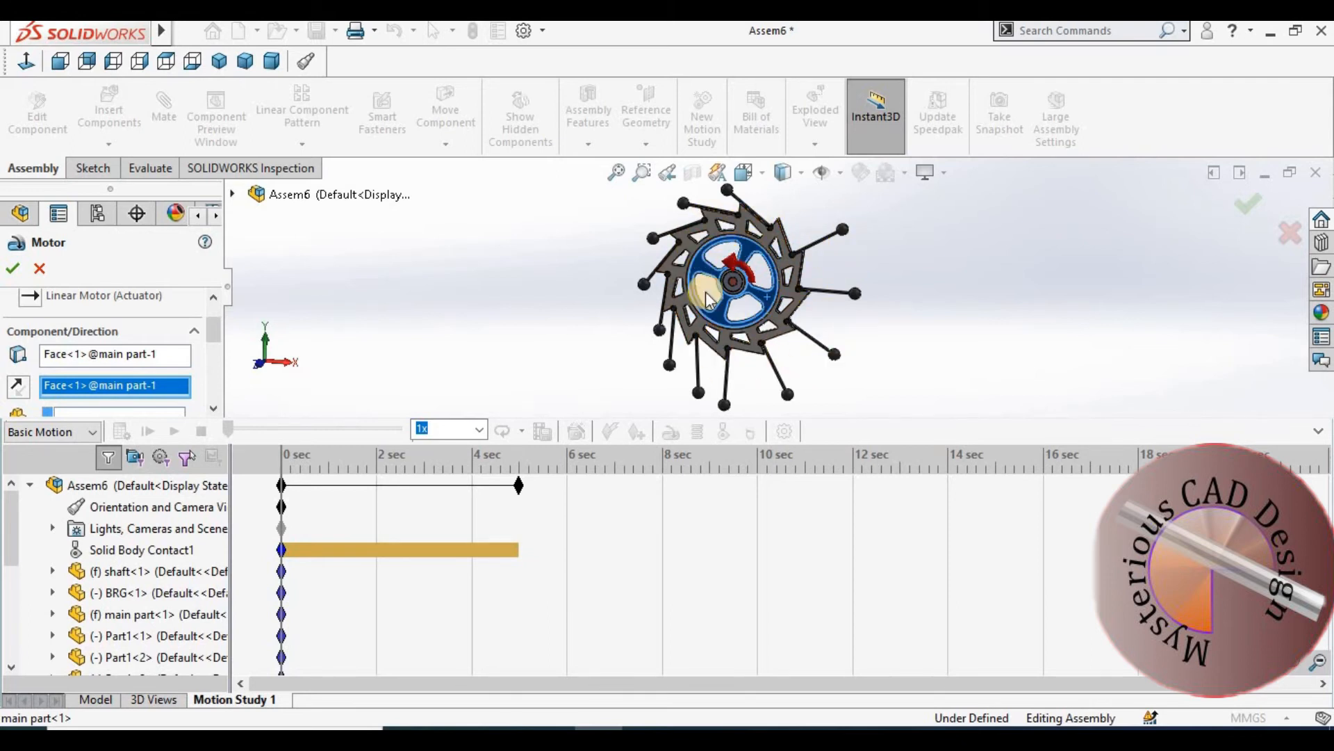
scroll(214, 340, down, 2)
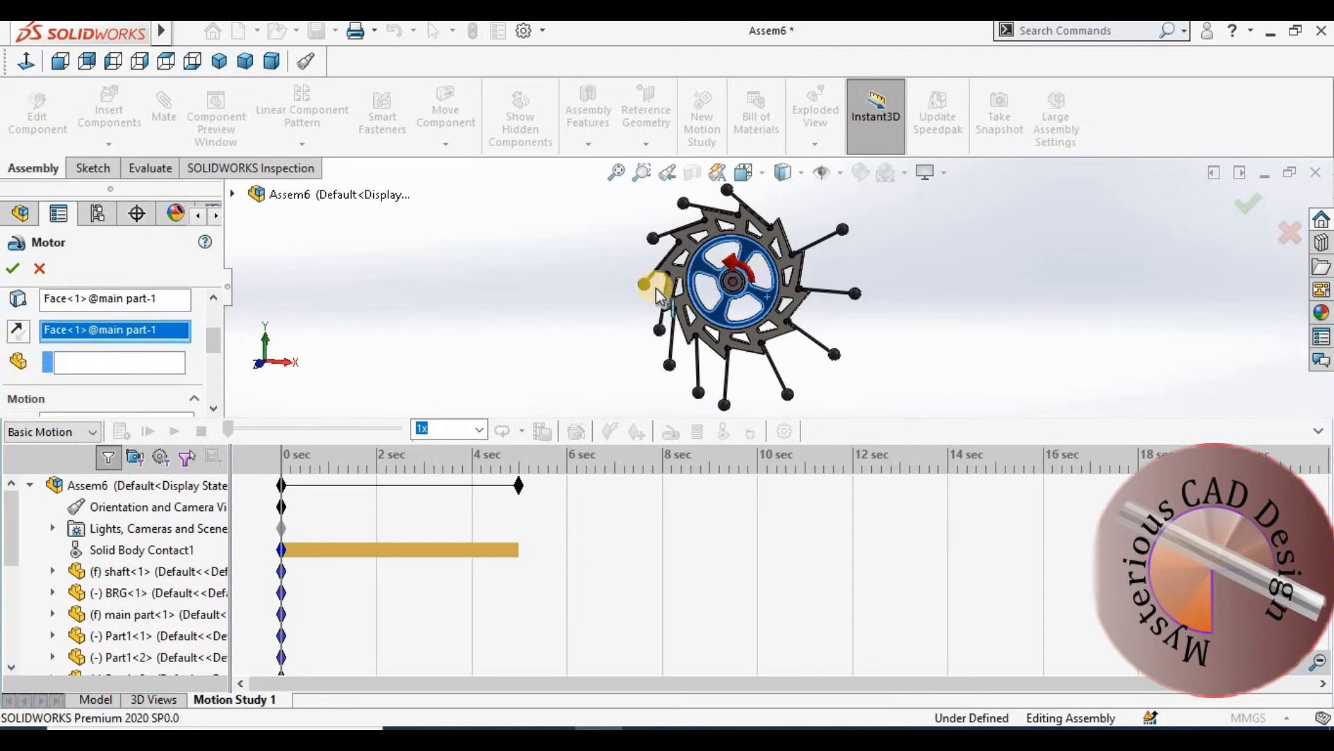
click(19, 333)
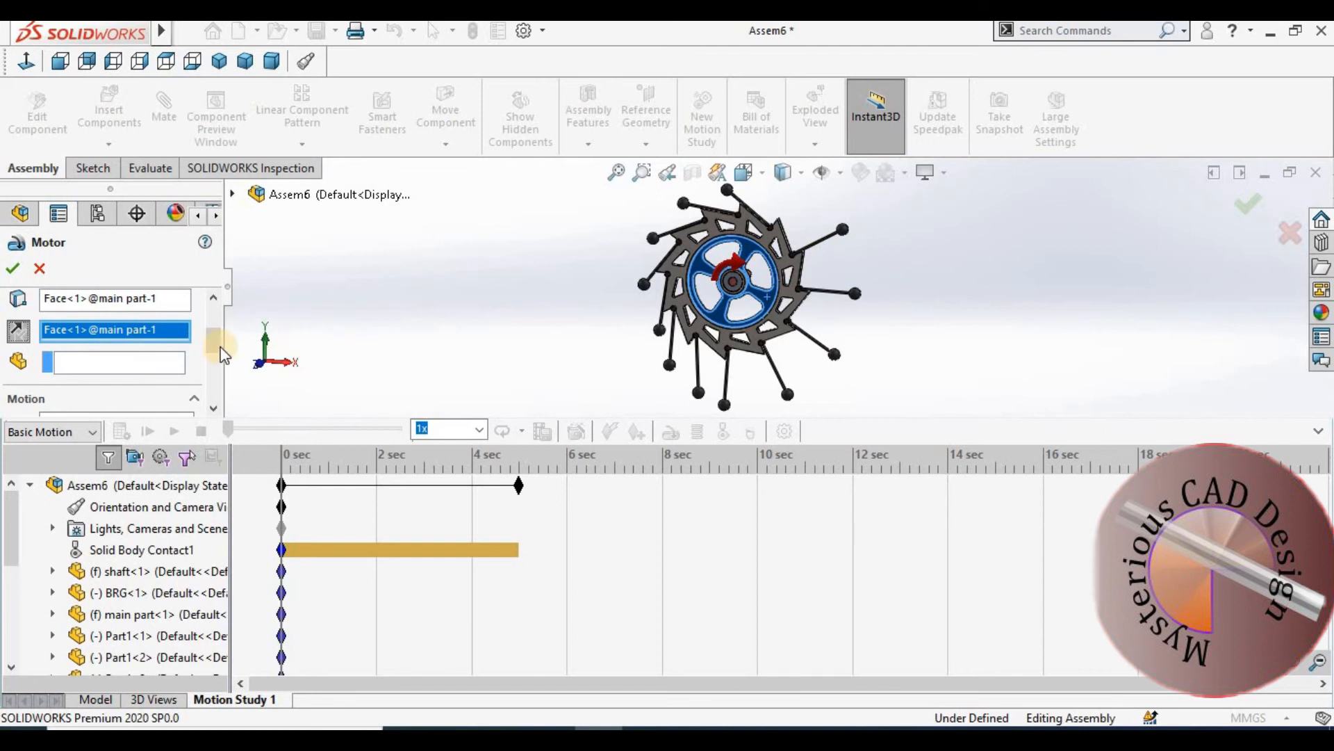
Step: Give the rotary motor a constant speed of 3.5 RPM and accept it
drag(214, 342, 214, 353)
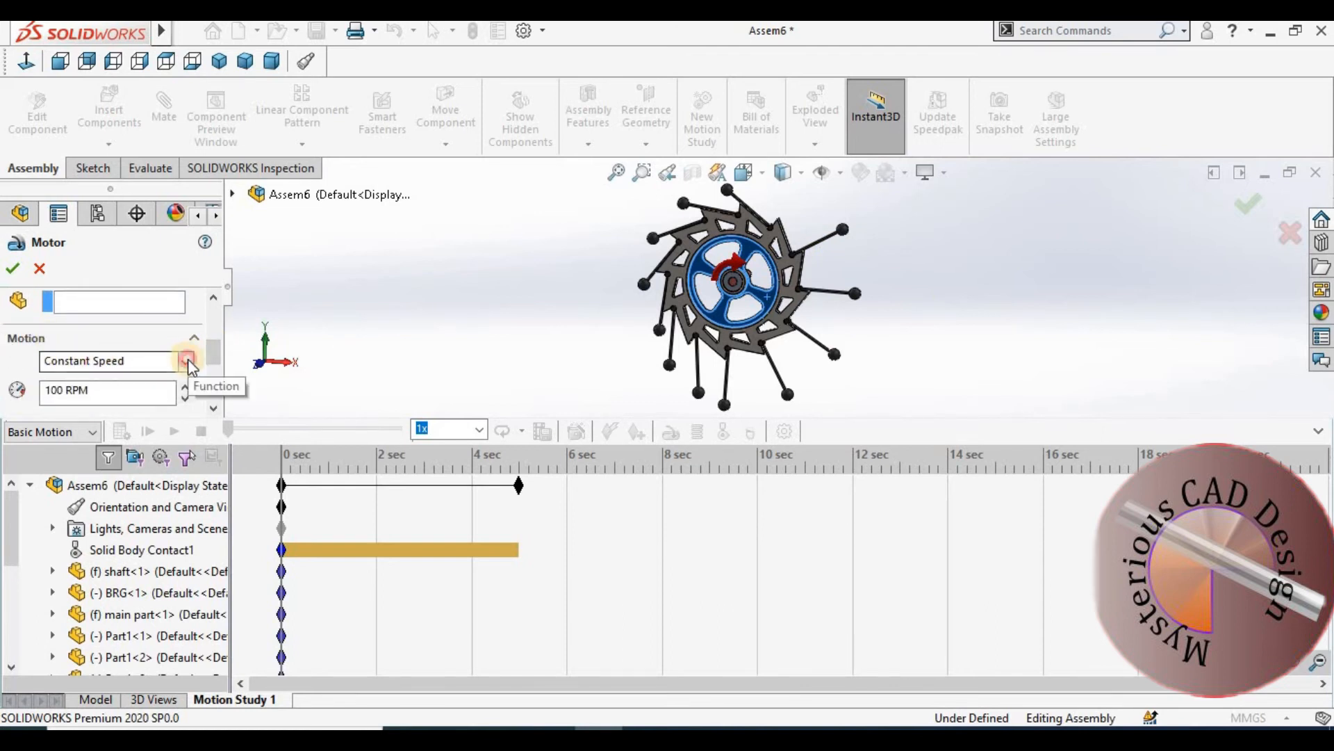
click(187, 359)
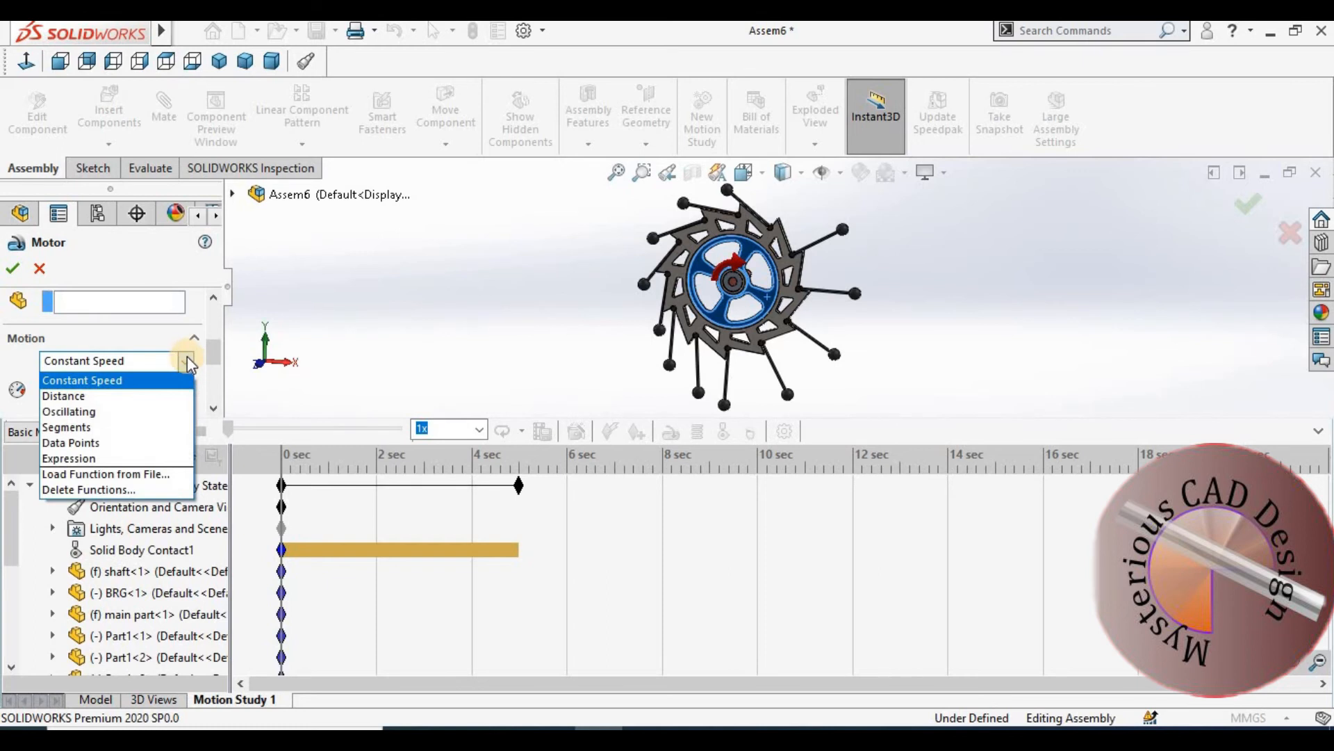
click(186, 358)
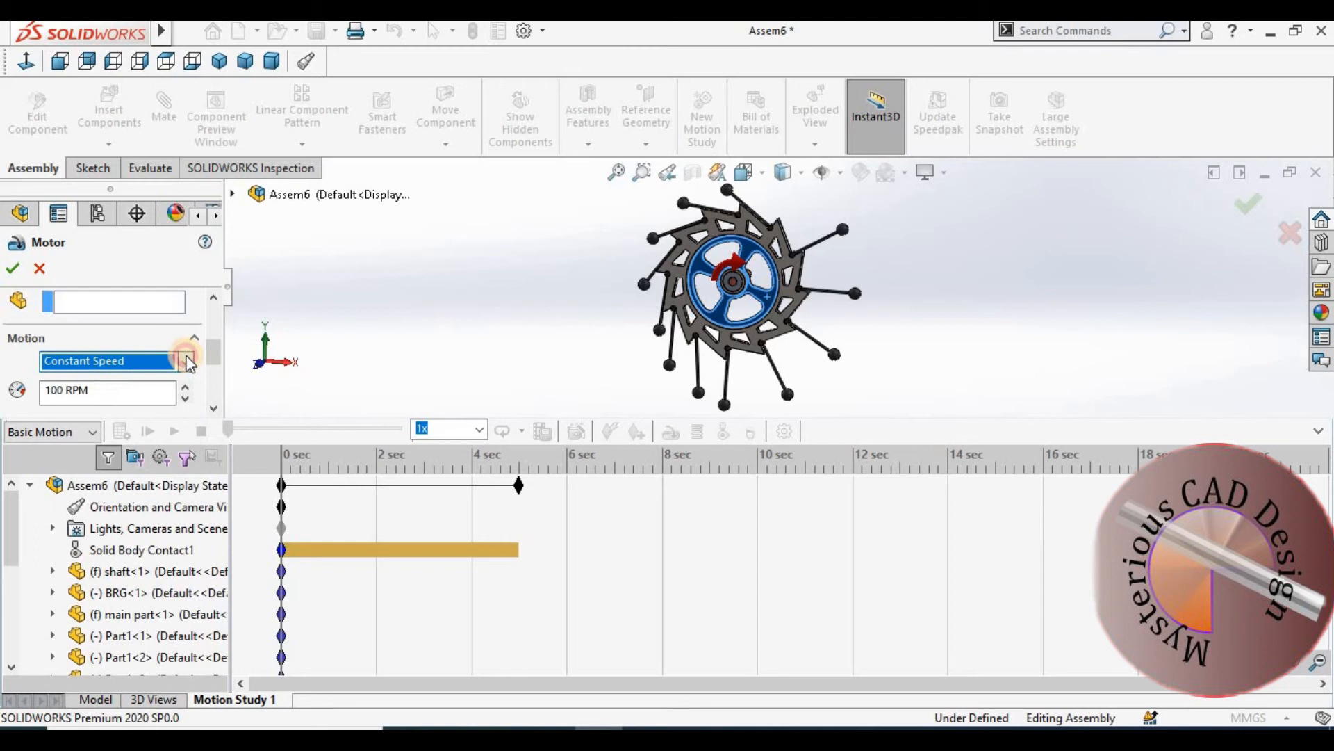
drag(61, 393, 42, 393)
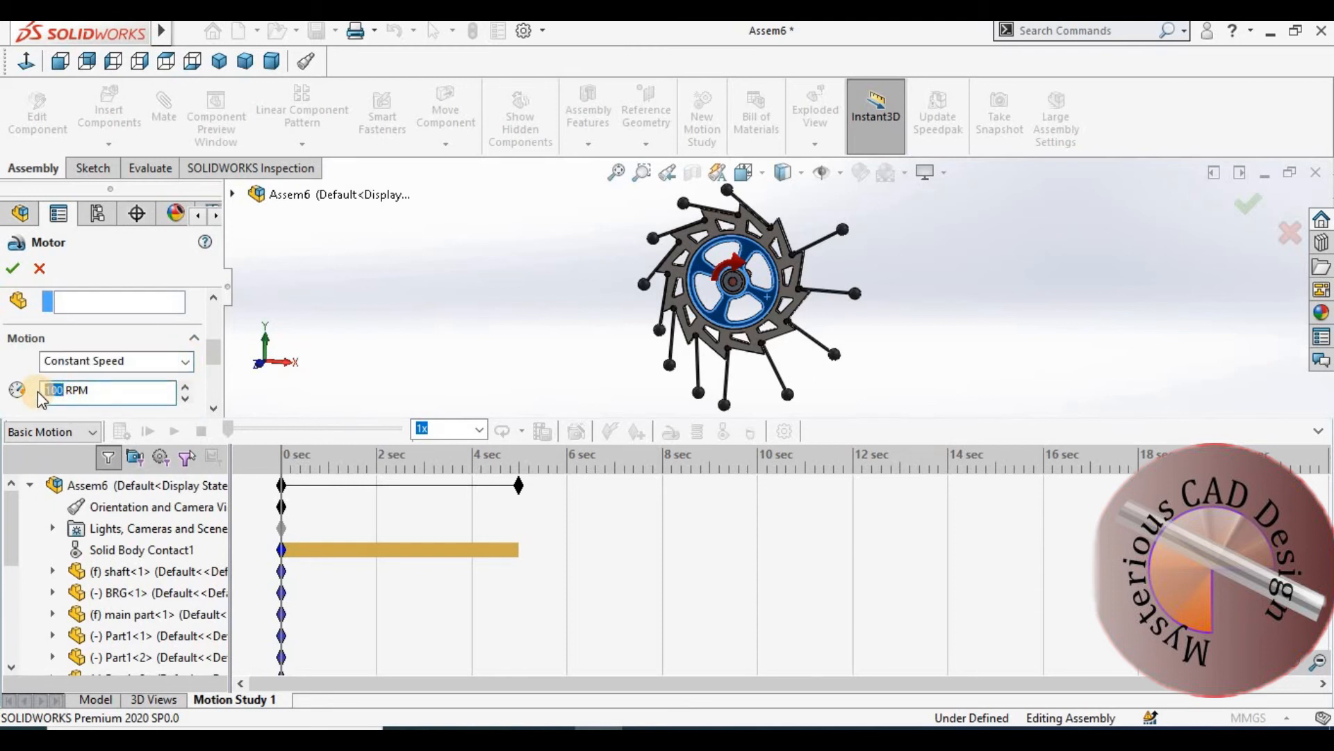
text(3.5)
click(13, 272)
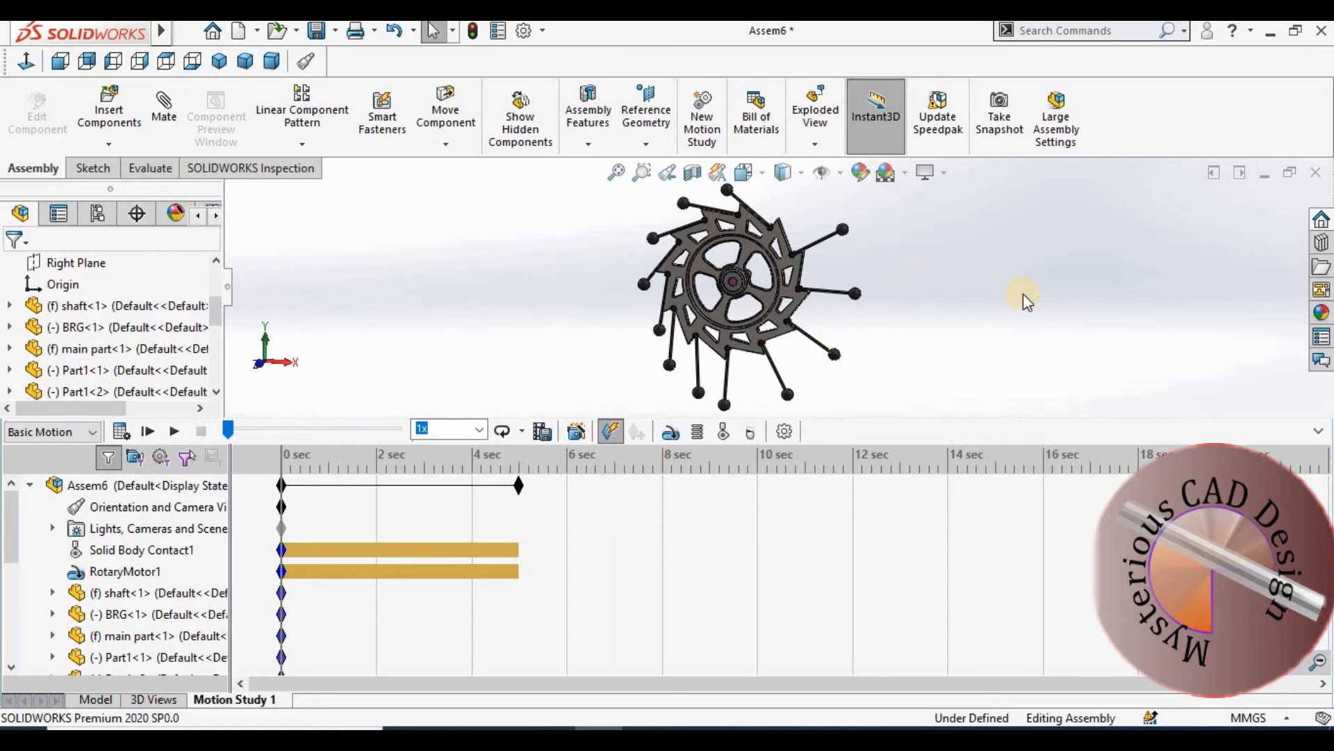
Step: Add gravity of 9806.65 mm/s^2 acting downward along the Y axis
click(751, 432)
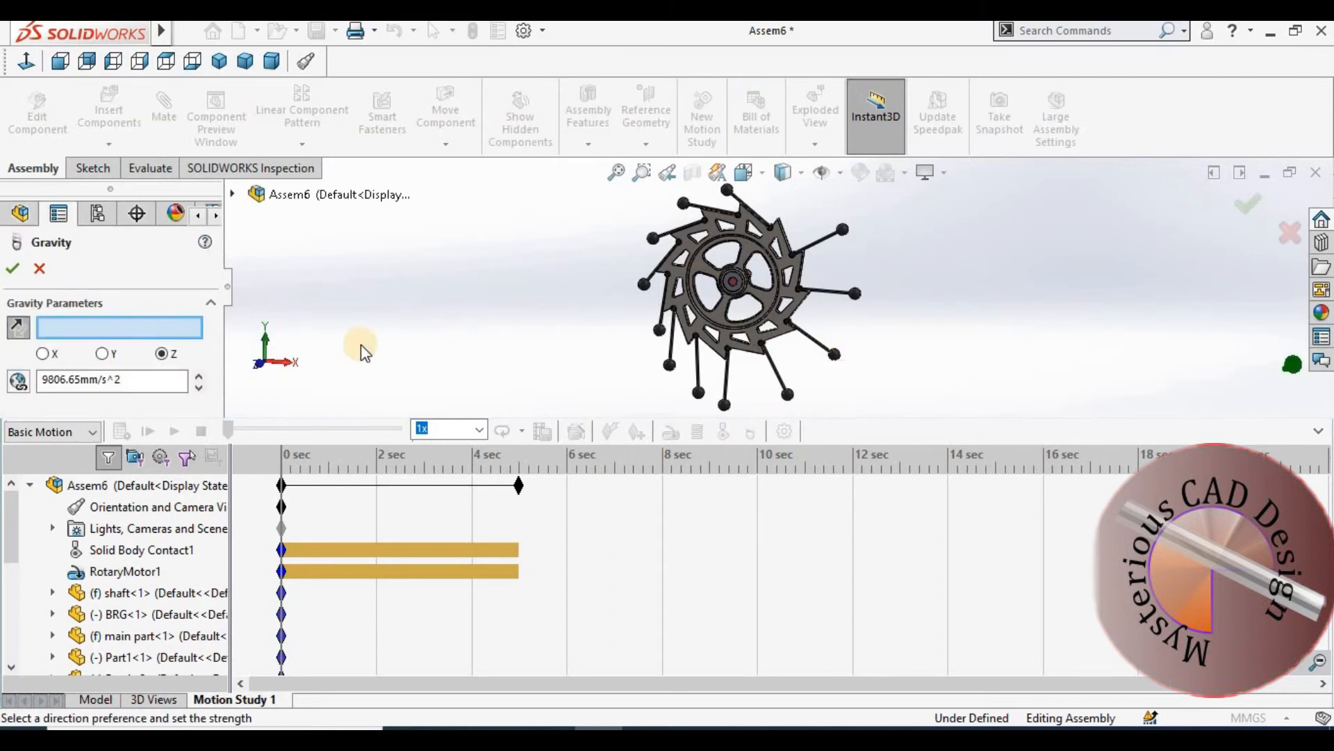
click(103, 354)
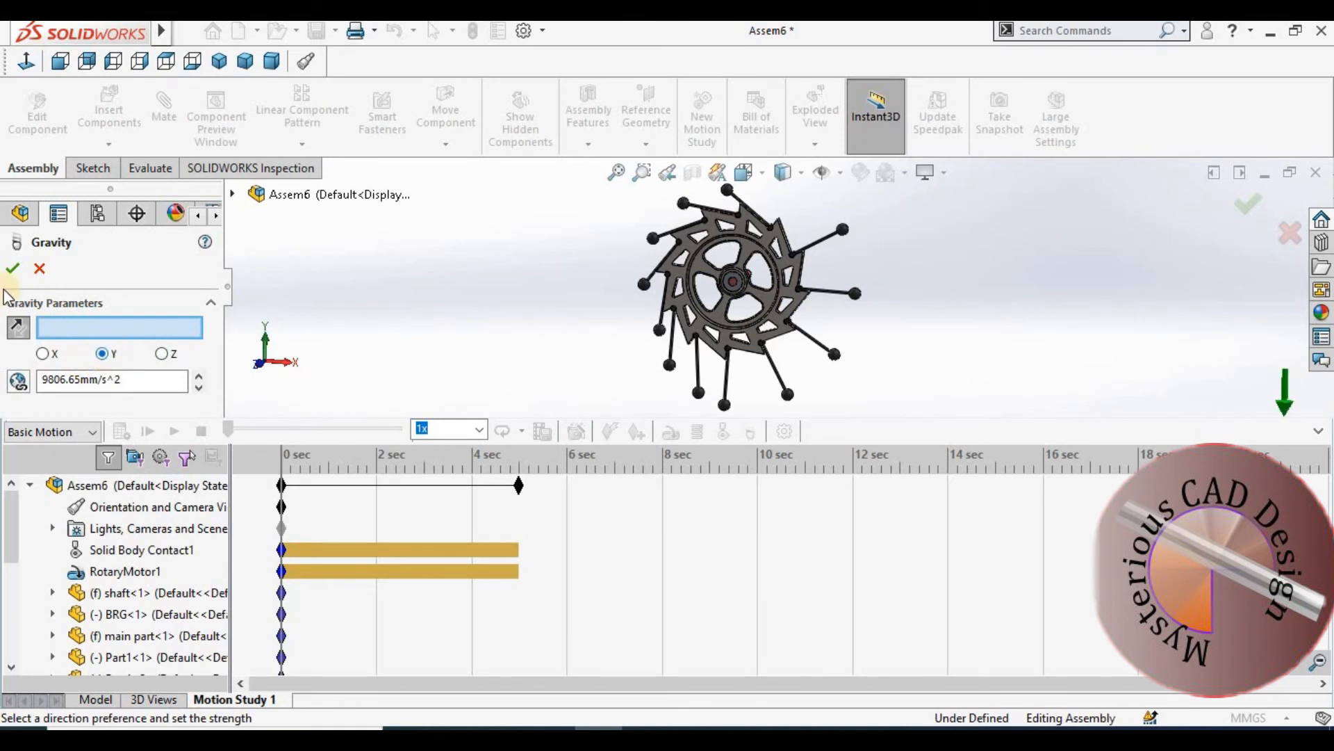
click(13, 268)
click(511, 282)
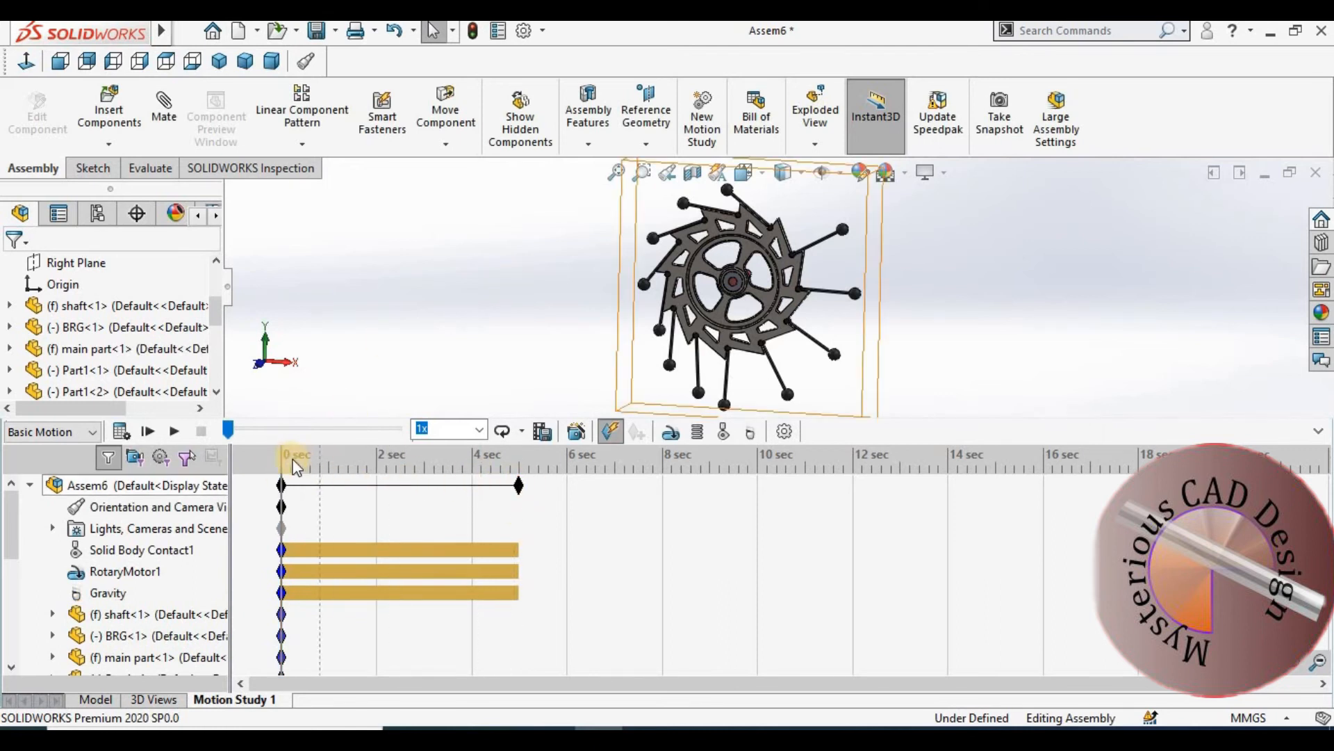
Step: Extend the motion study's duration to beyond 16 seconds by moving its end key along the timeline
drag(475, 466, 535, 466)
drag(770, 469, 454, 487)
drag(832, 484, 565, 473)
drag(565, 478, 775, 510)
drag(1201, 491, 1207, 487)
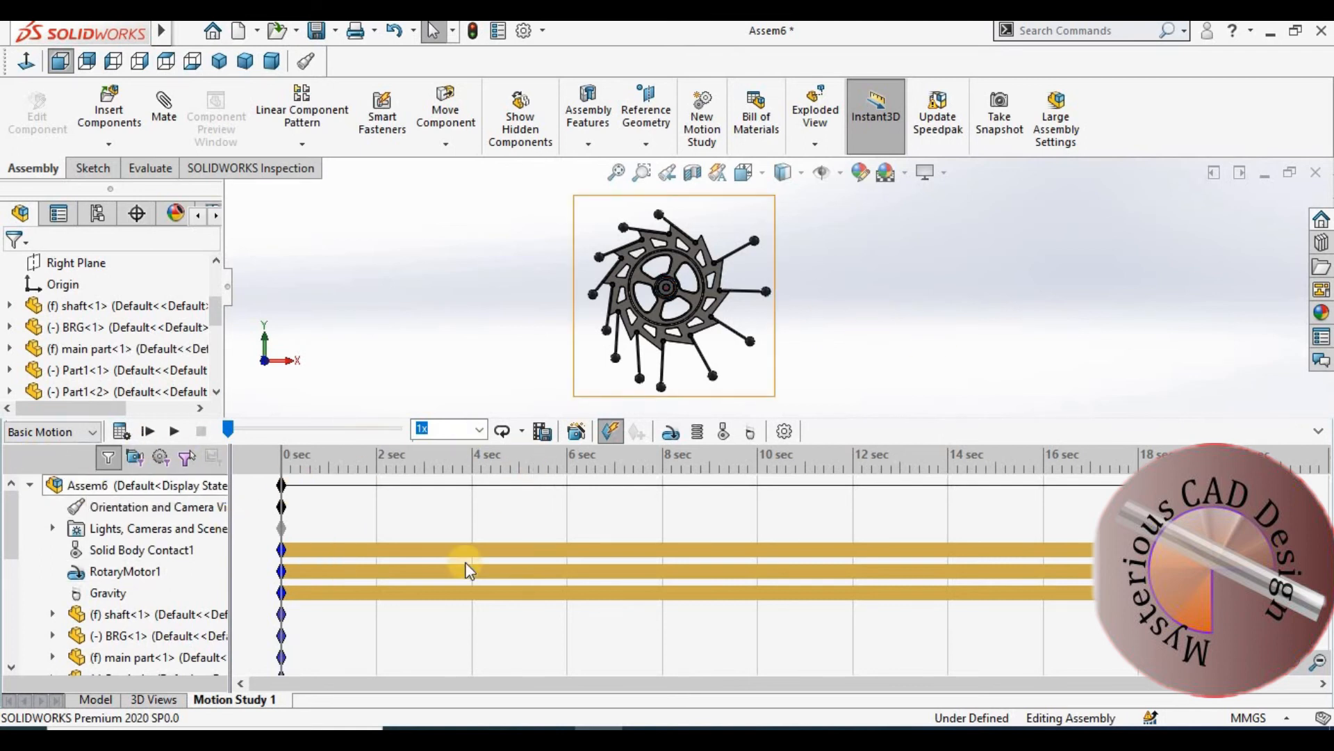
Step: Calculate the motion study to check the wheel's movement, and stop the calculation partway
click(429, 436)
click(122, 437)
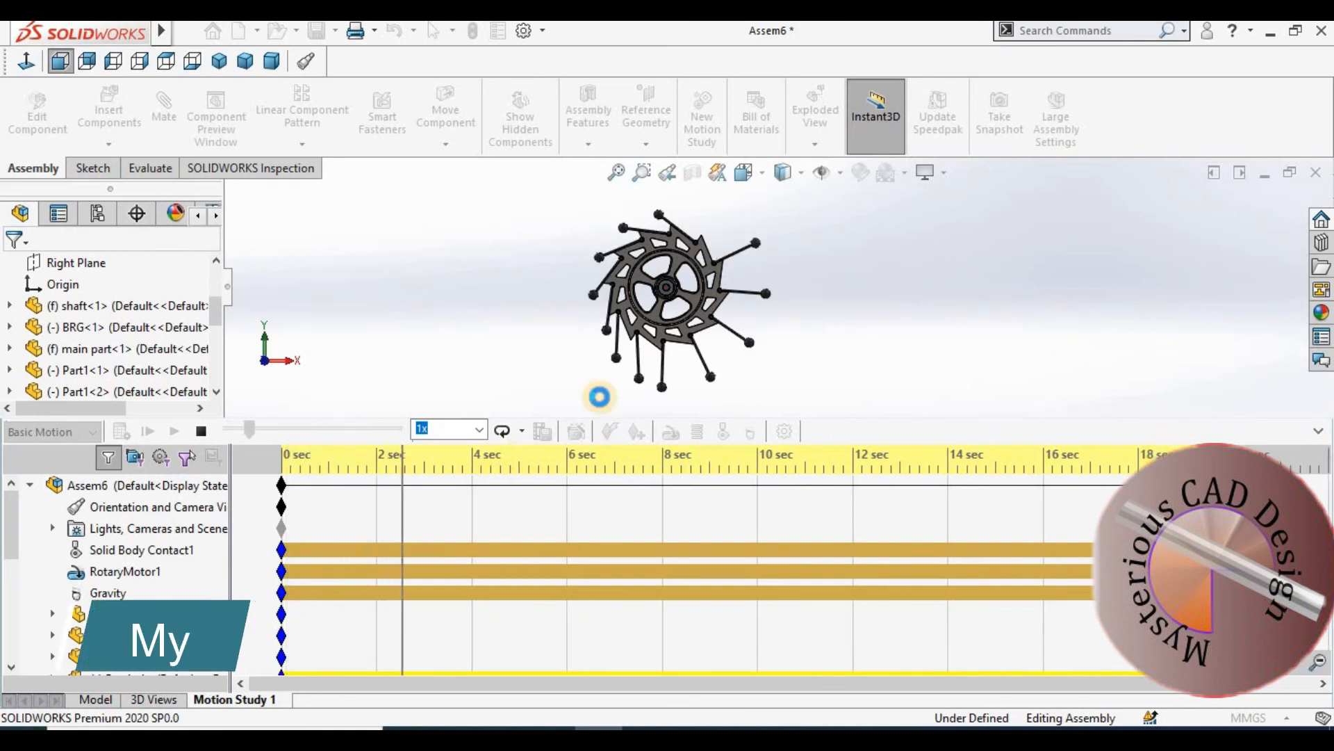
click(201, 431)
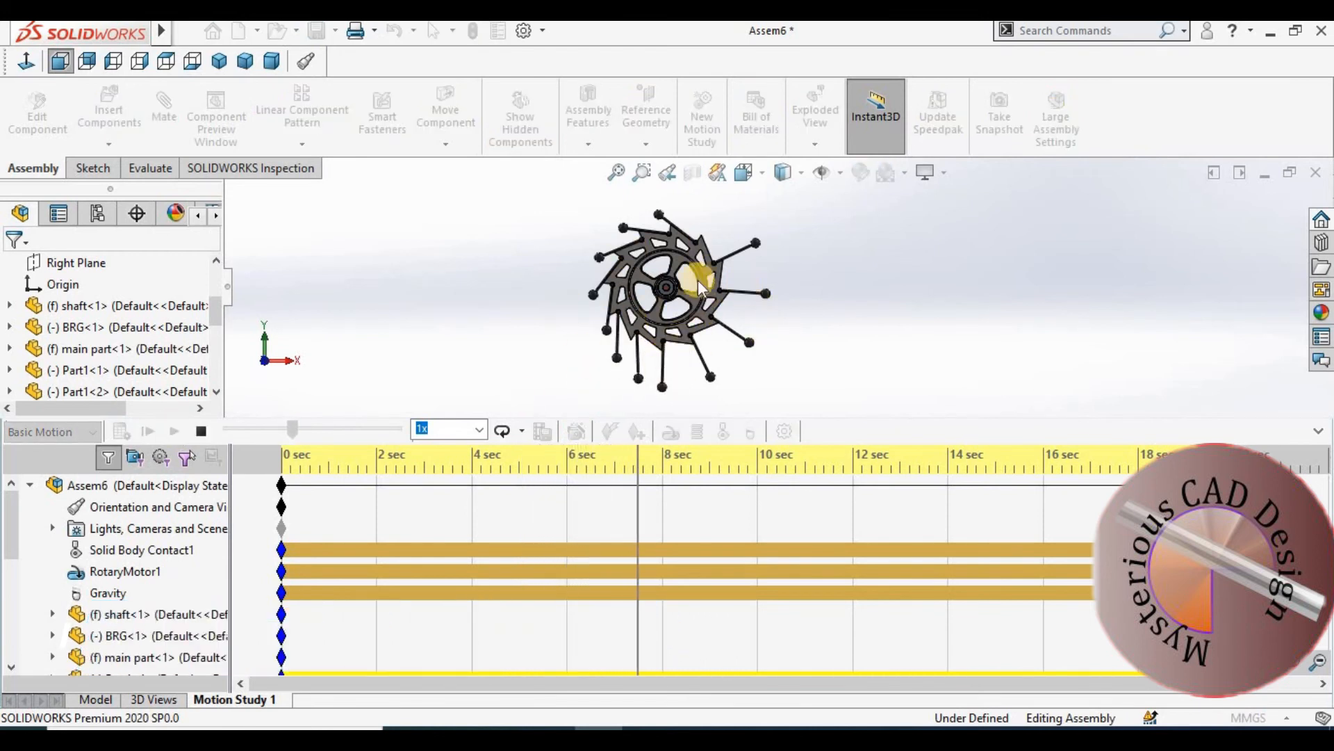
click(201, 431)
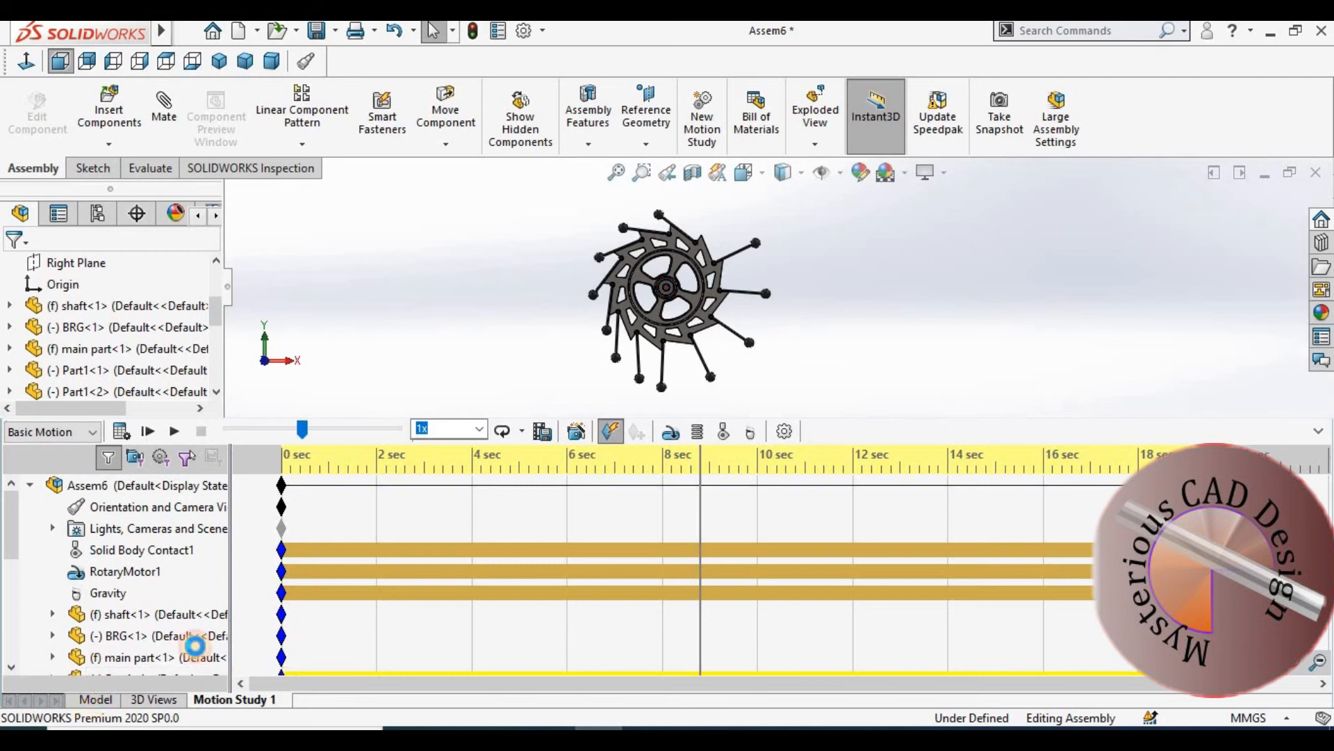
Step: Float main part<1> in the model so the wheel can rotate, and return to Motion Study 1
click(95, 699)
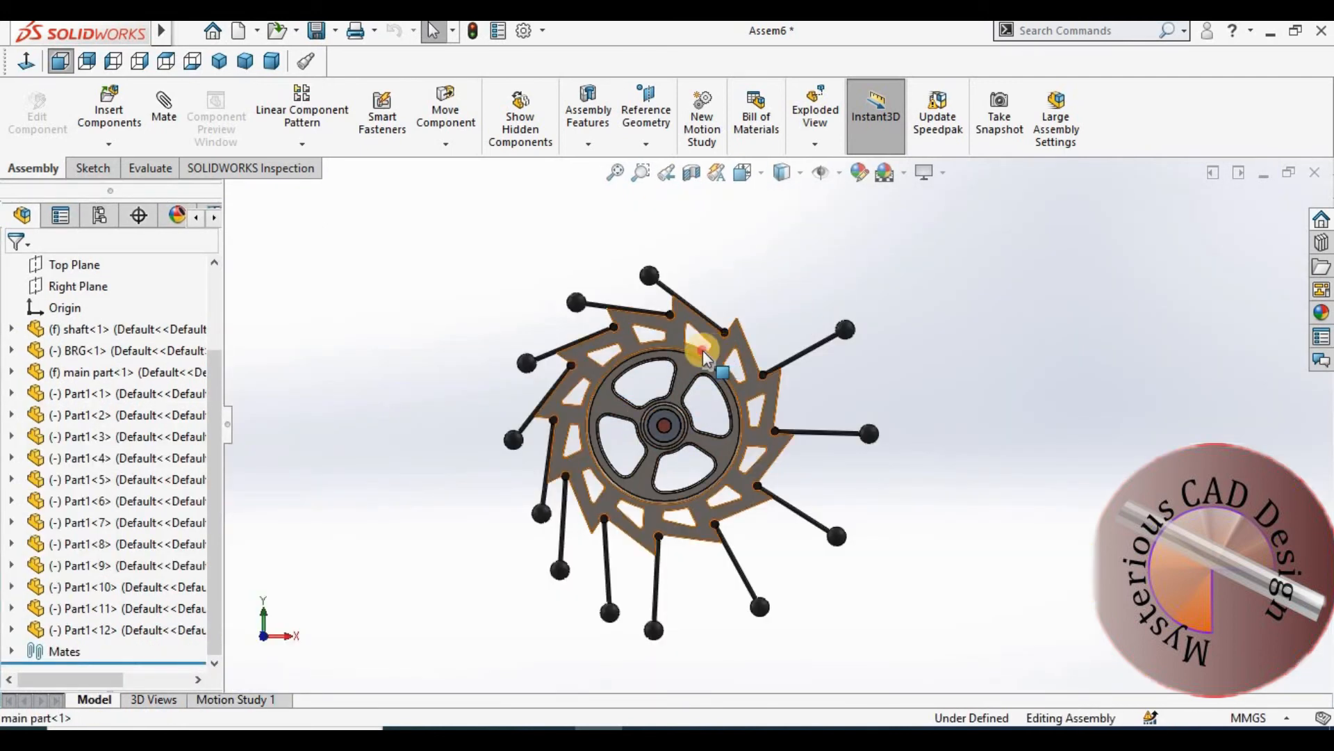
click(702, 350)
click(727, 299)
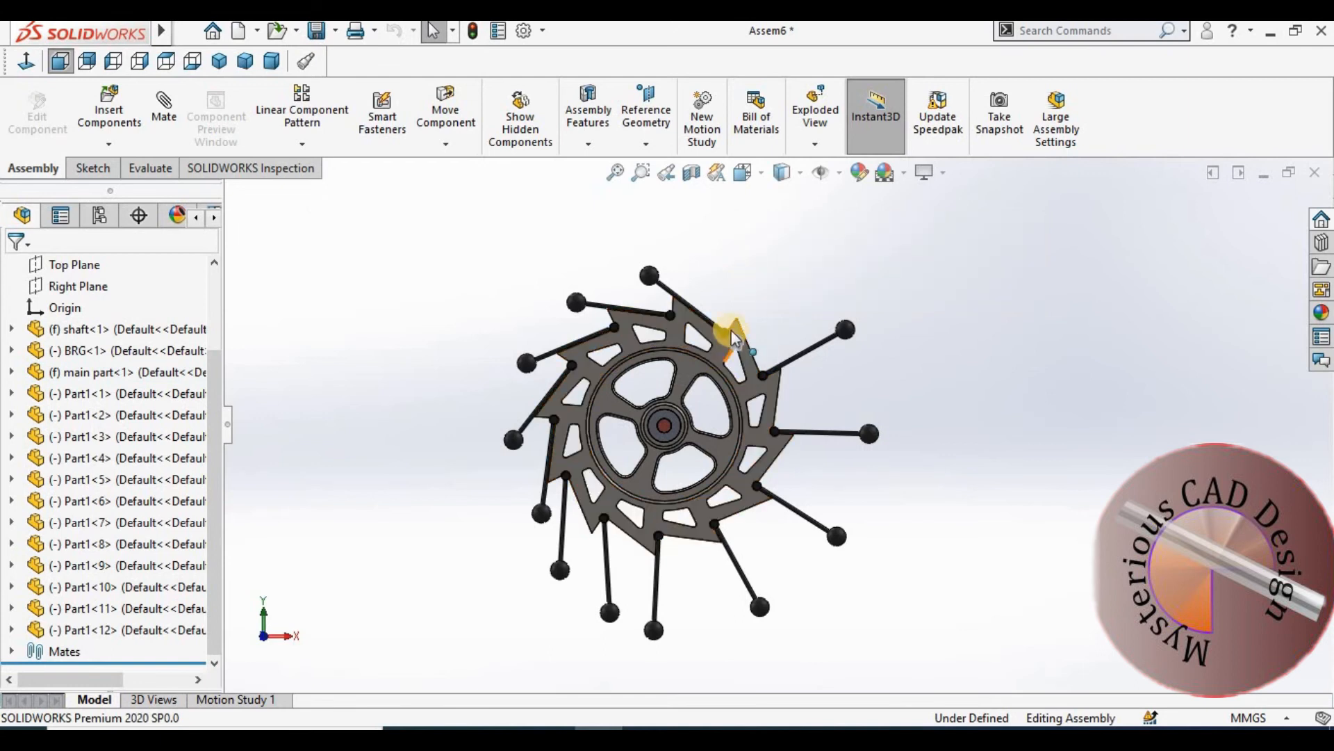
drag(733, 344, 678, 332)
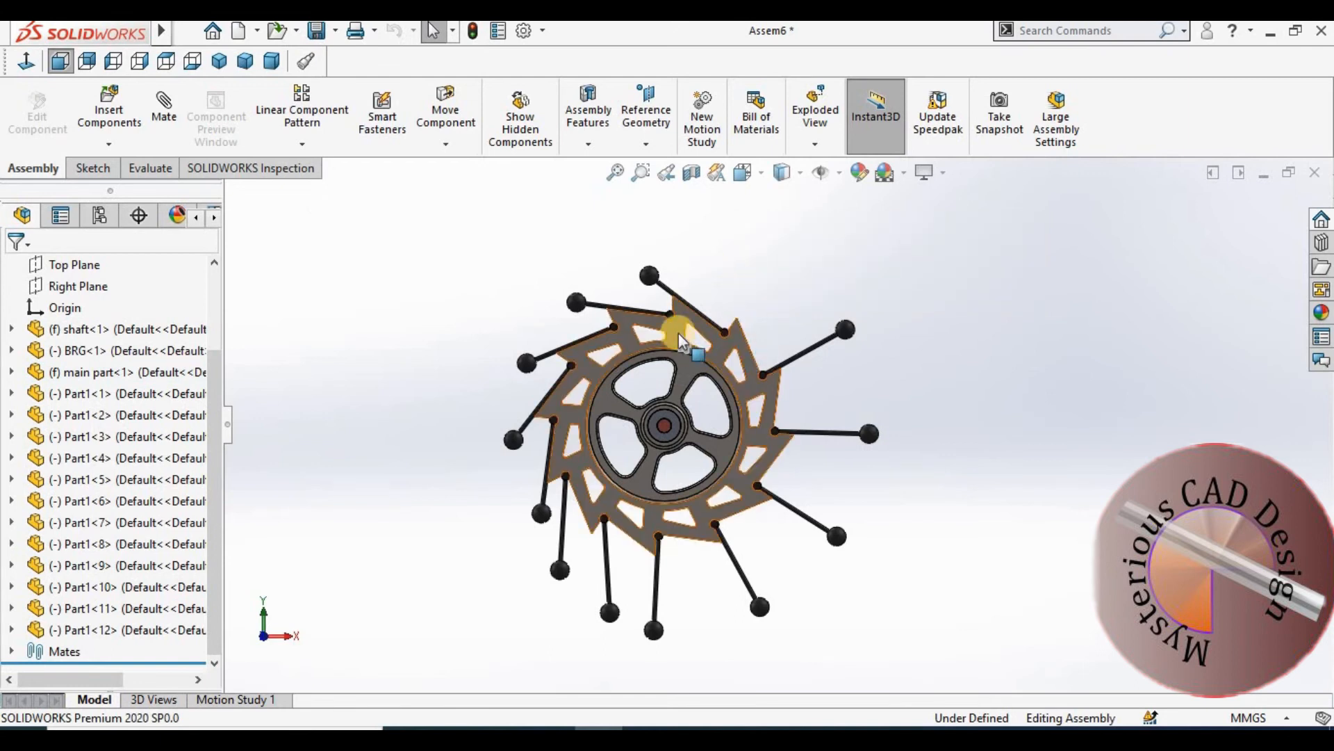
right_click(721, 347)
click(871, 386)
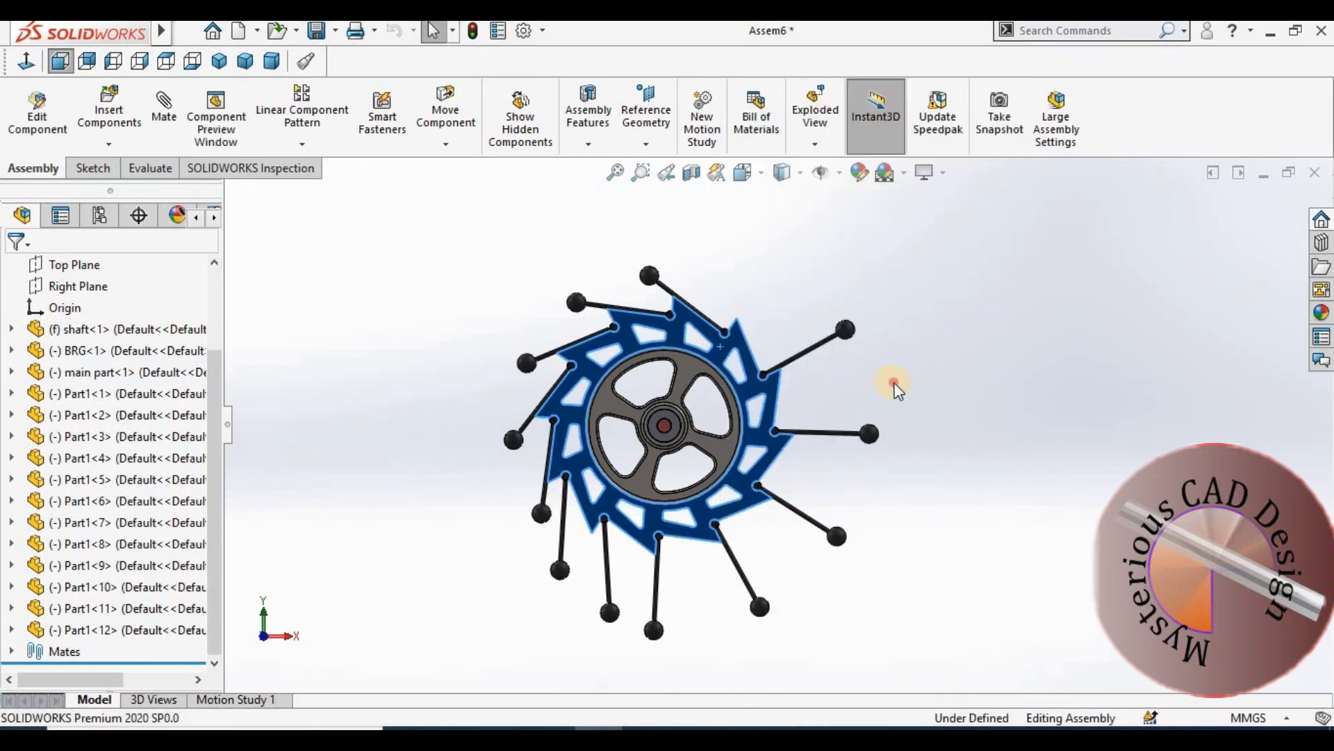
click(260, 699)
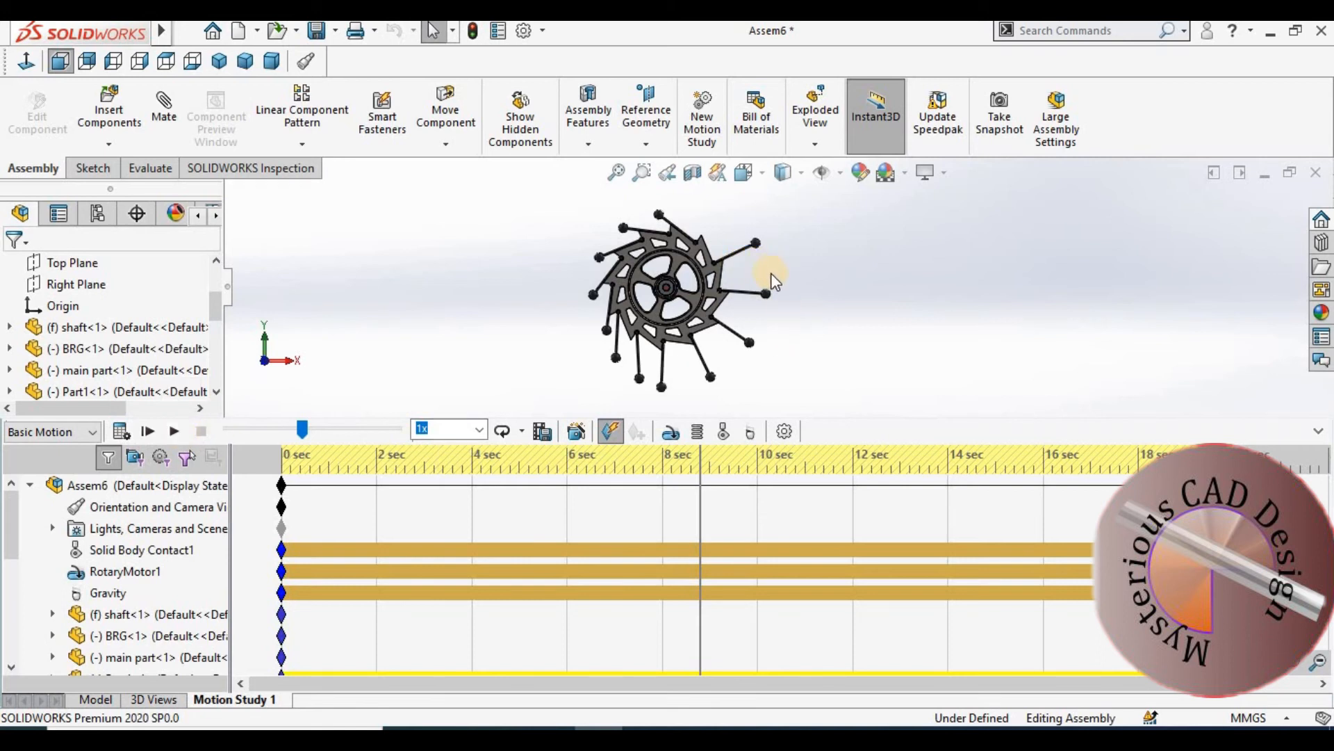
Step: Recalculate the motion study with the floated wheel, and play the result back in Normal playback mode
click(122, 431)
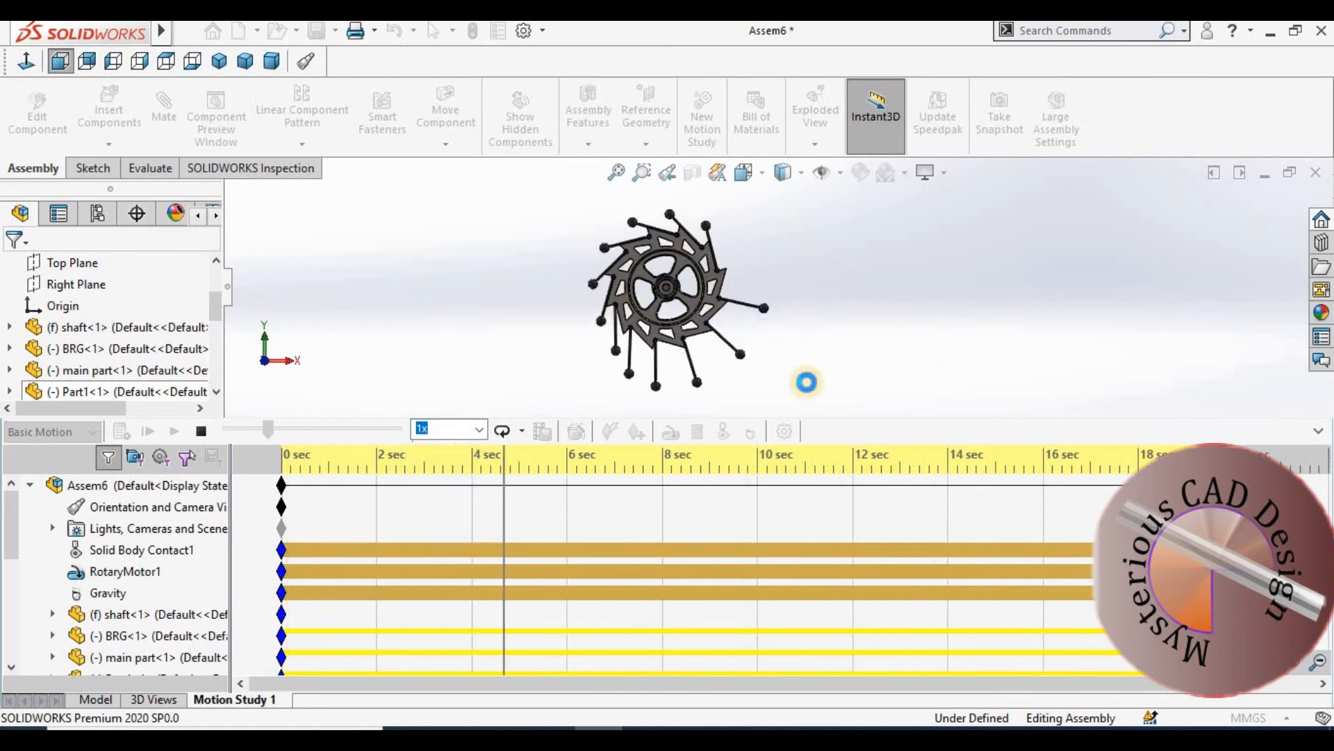
click(202, 431)
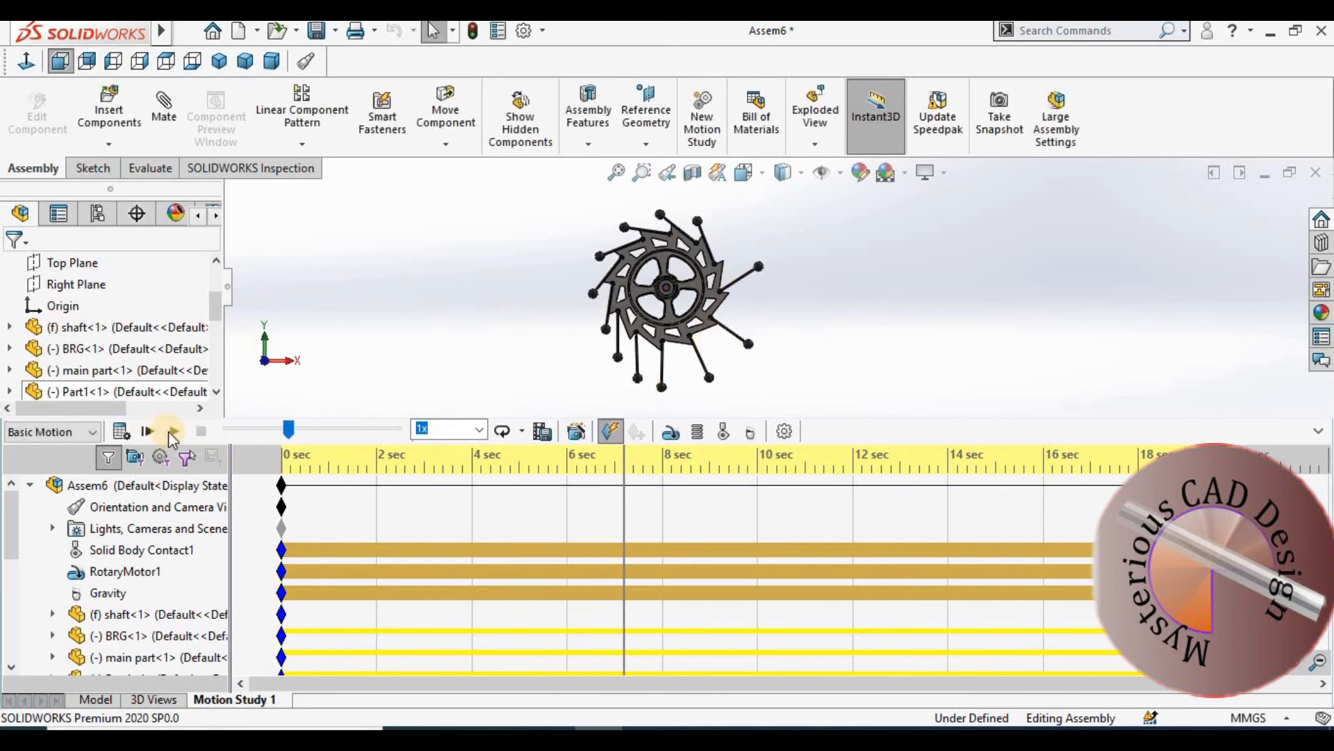
click(523, 430)
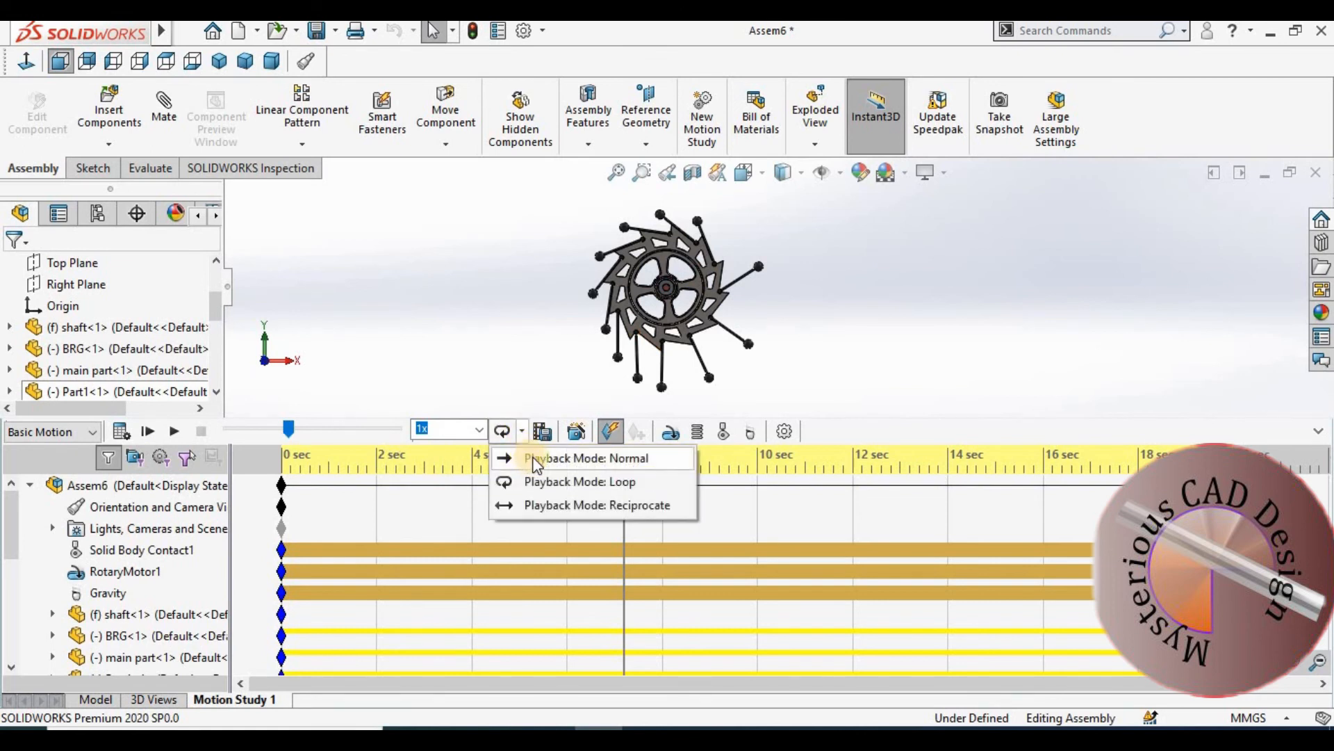
click(1124, 502)
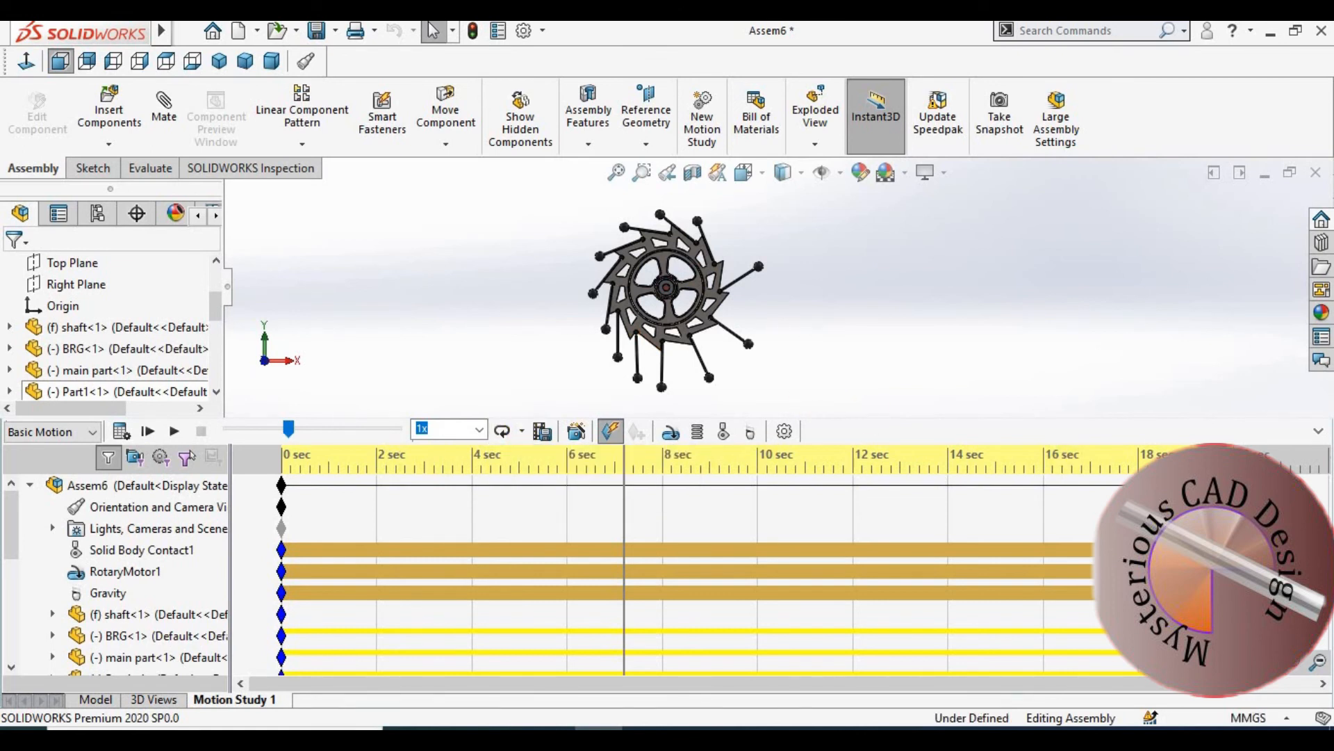
click(522, 432)
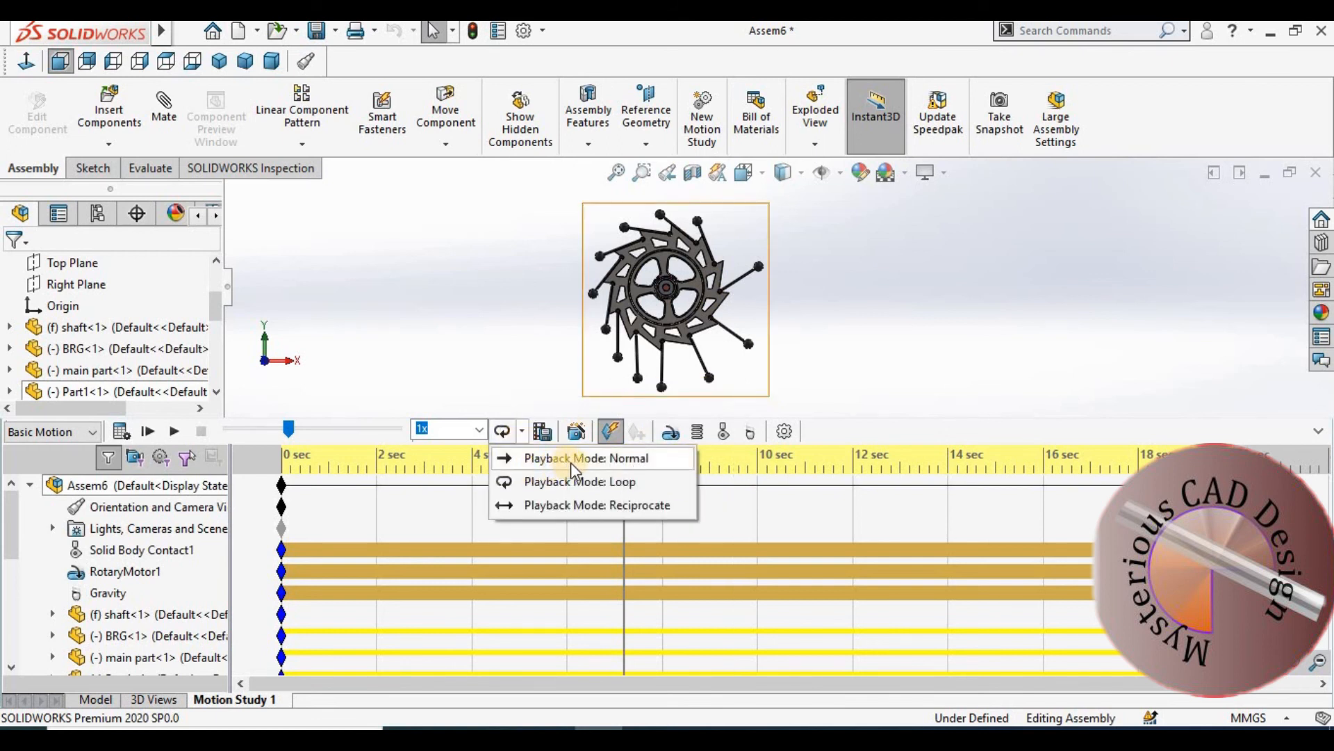
click(570, 459)
click(174, 434)
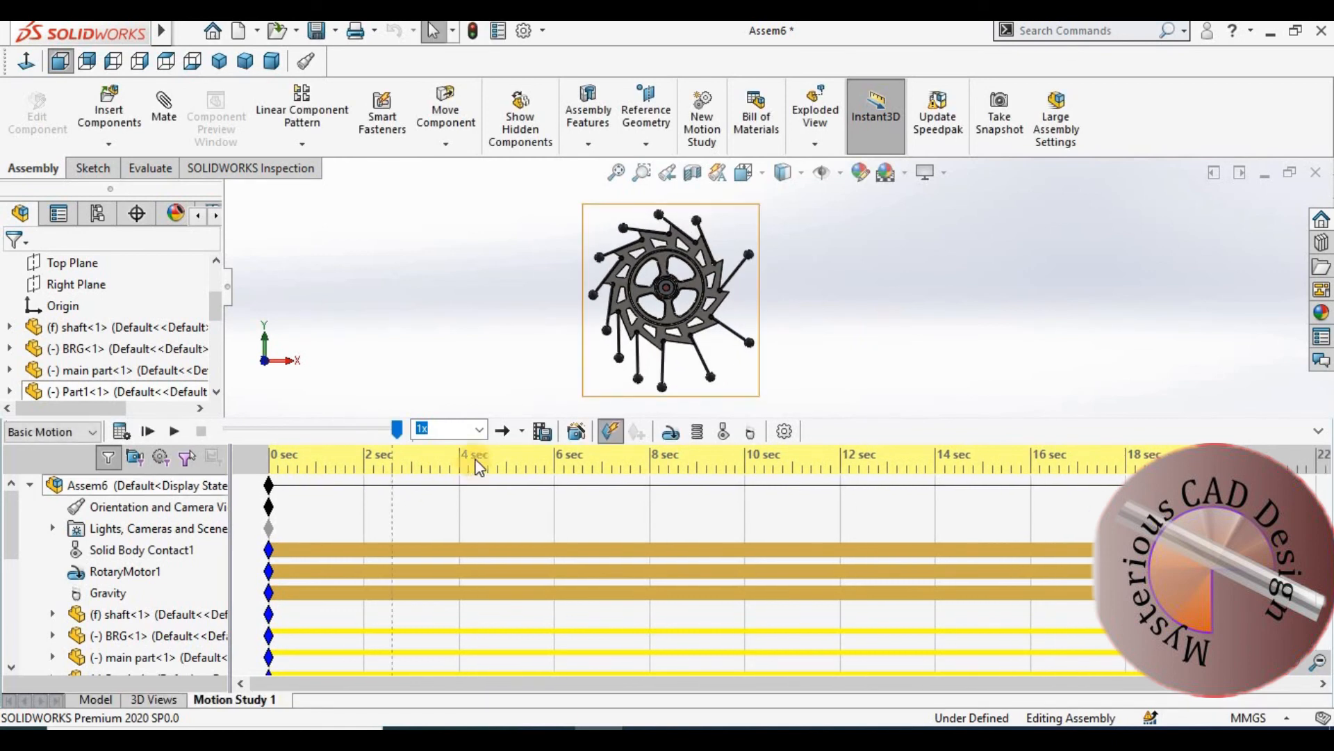
Step: Play the wheel animation at 0.1x speed, and change the playback speed to 10 sec while it runs
click(479, 431)
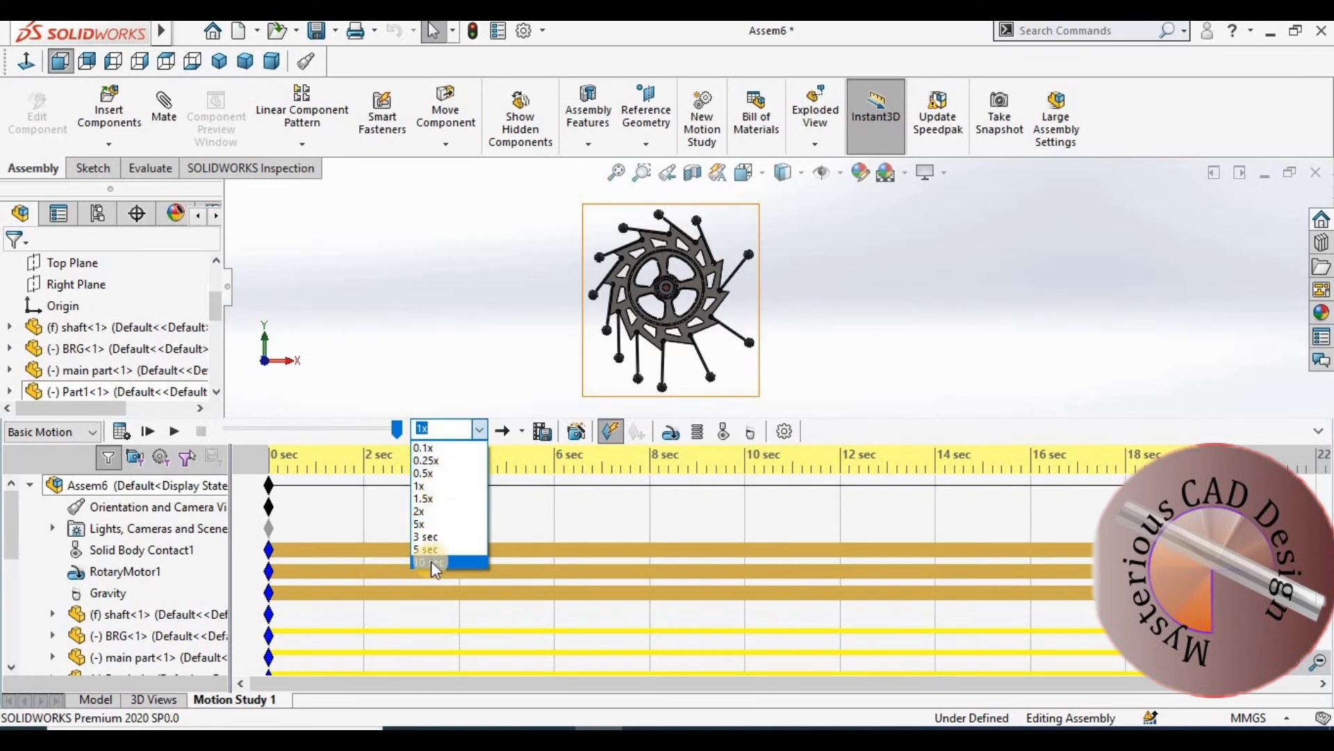
click(444, 450)
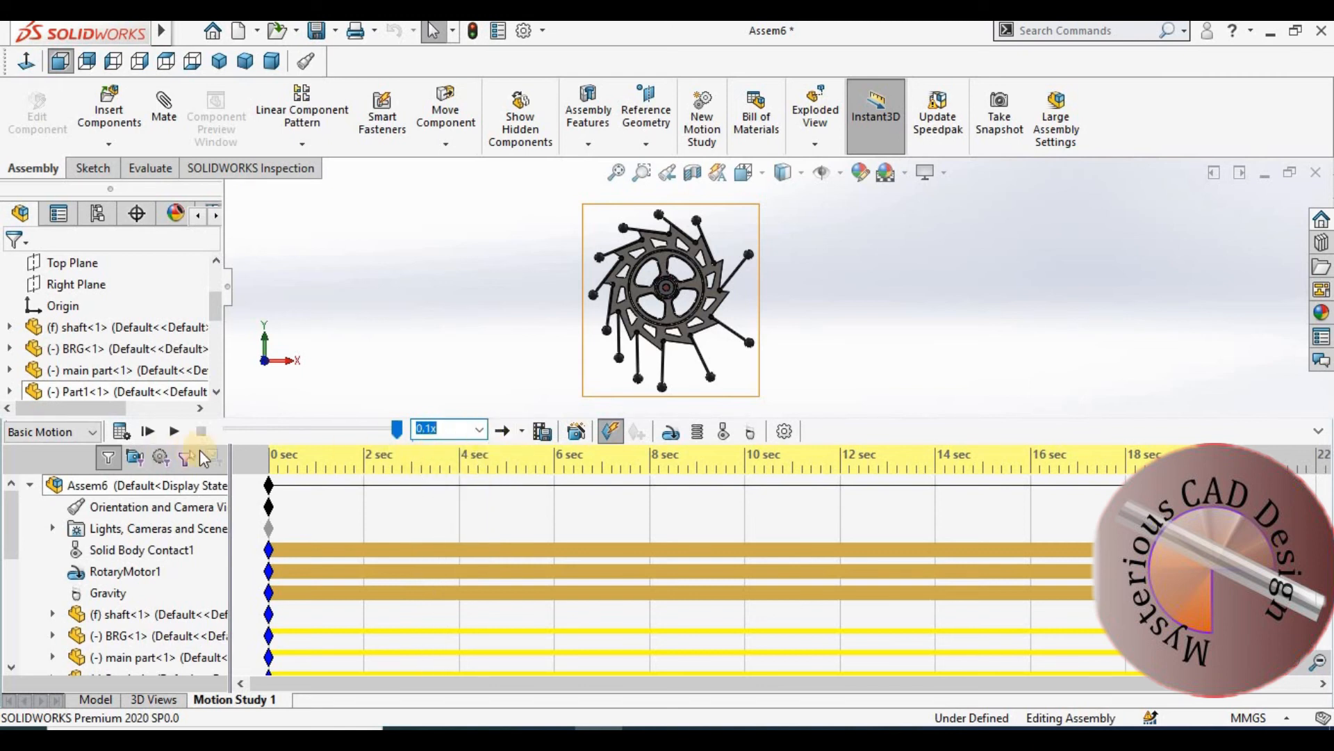
click(177, 432)
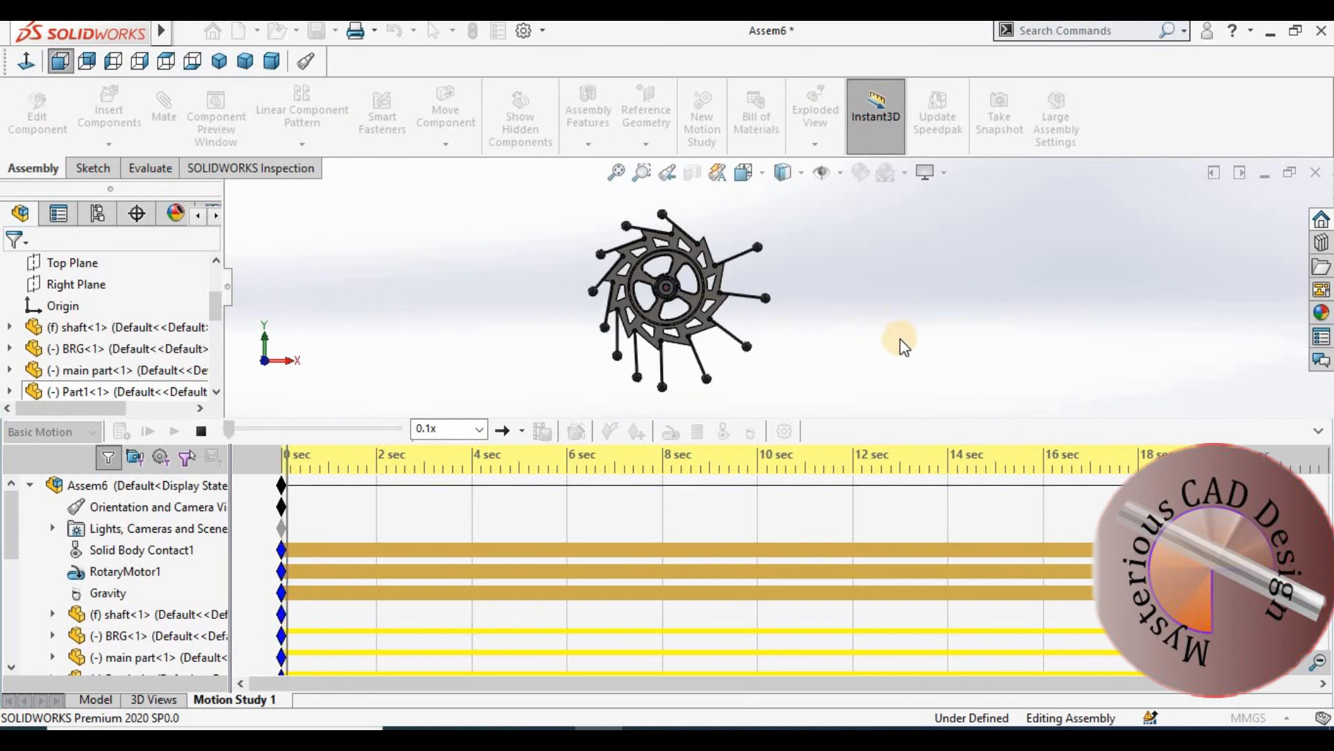
click(479, 430)
click(442, 556)
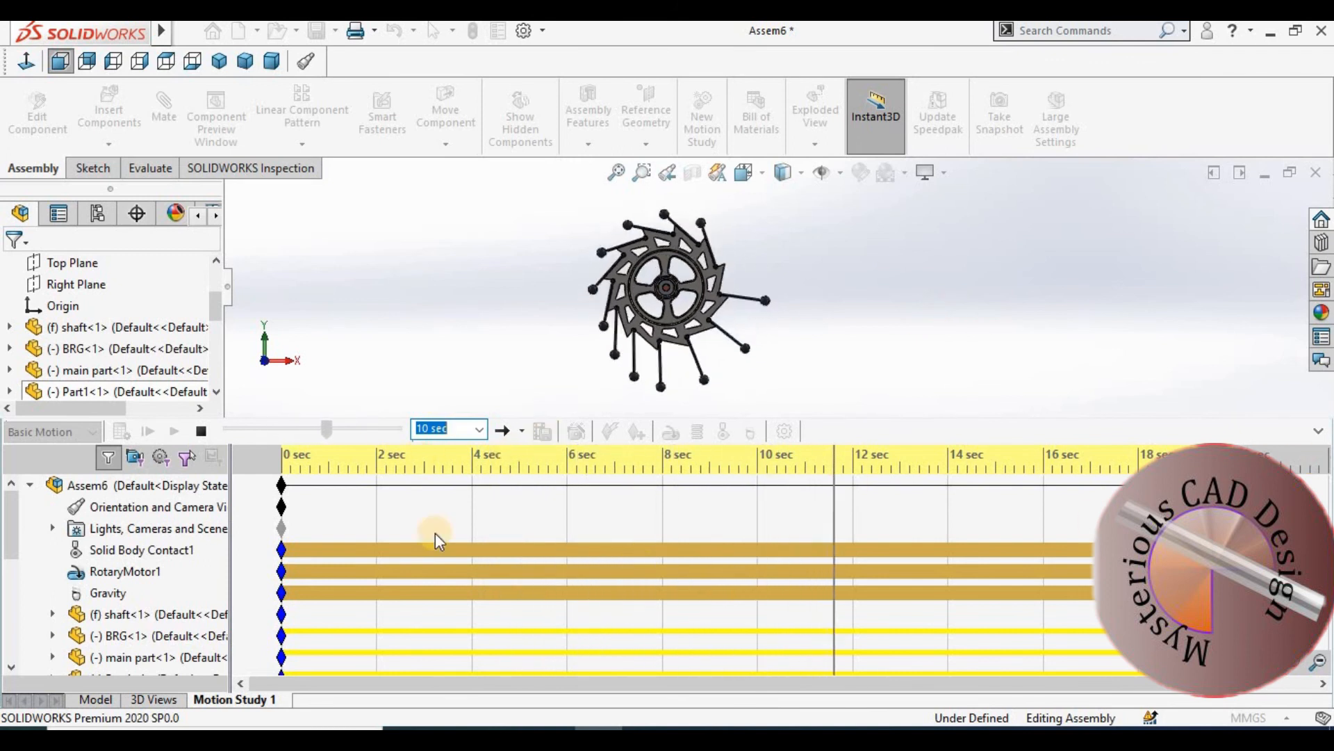
Step: Switch the playback mode to Loop, replay the wheel animation and stop it
click(521, 431)
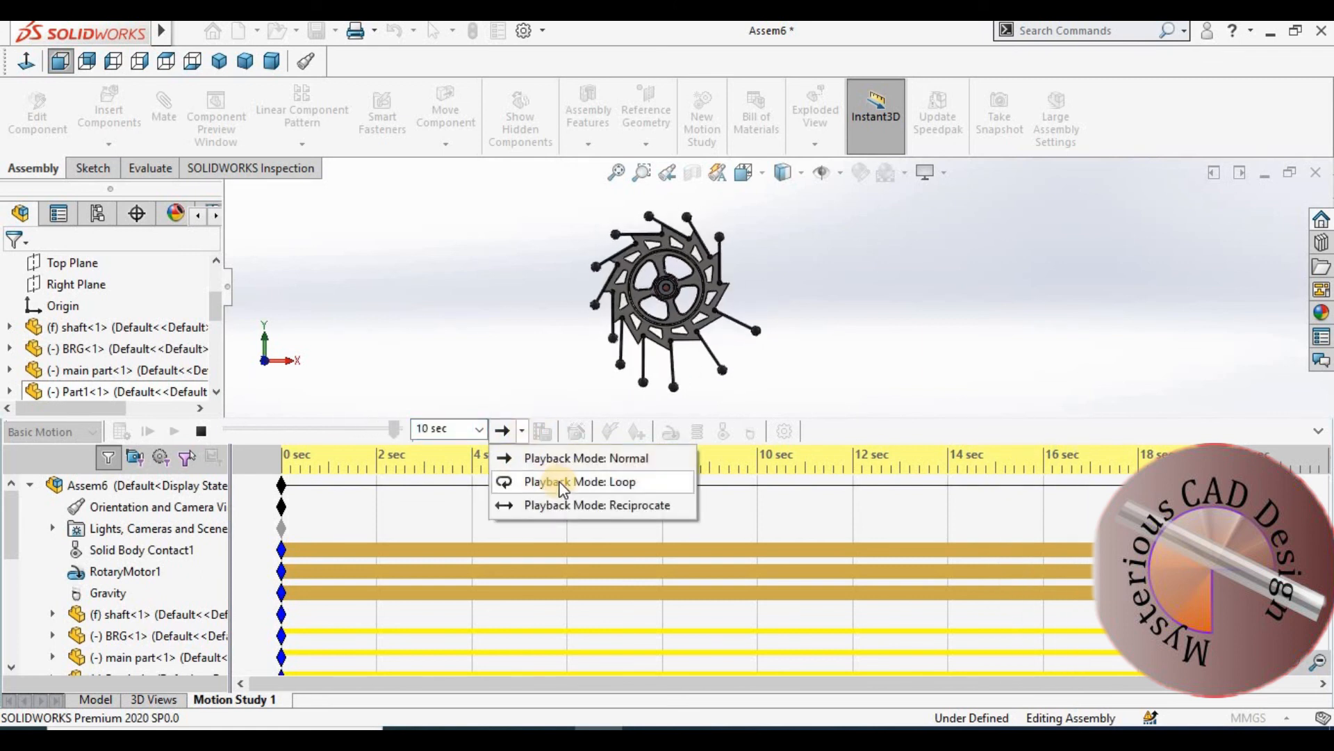
click(563, 481)
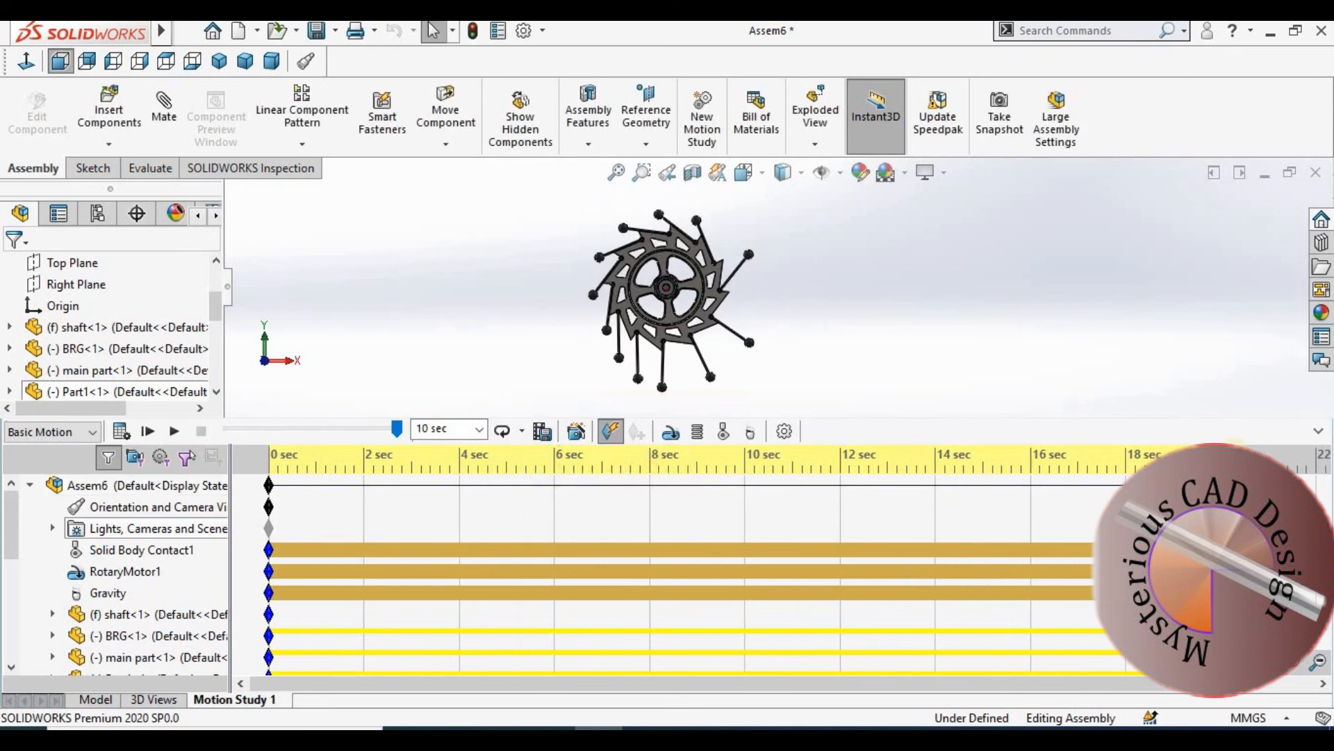
click(168, 434)
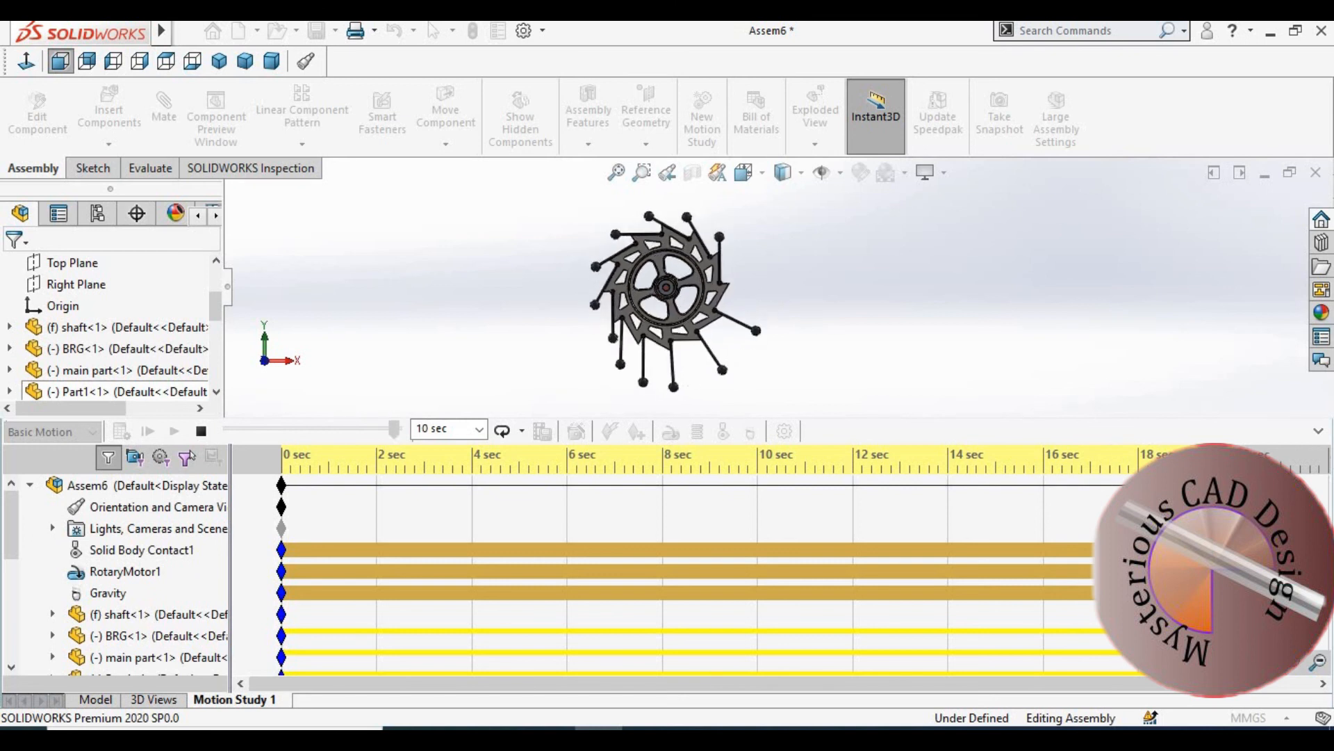
click(203, 430)
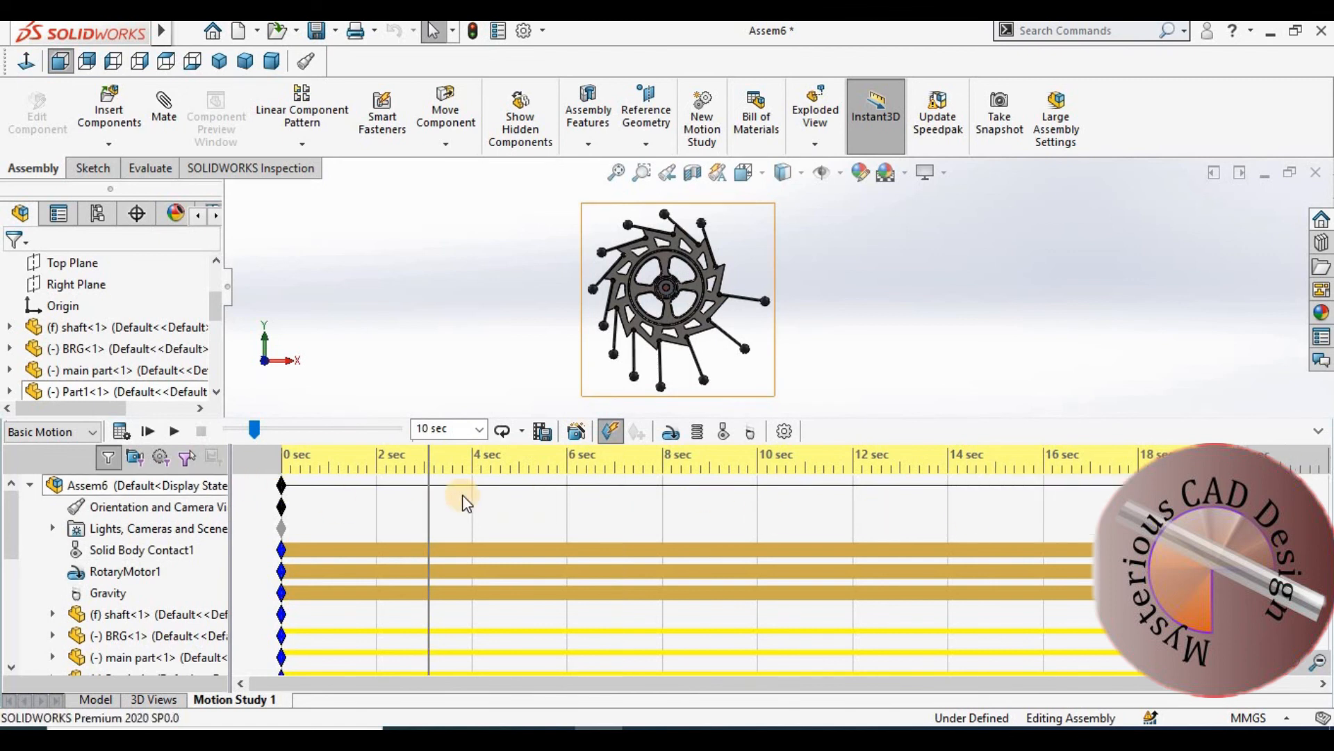
Step: Change the playback mode to Reciprocate, play the wheel animation forwards and backwards, and stop it
click(523, 431)
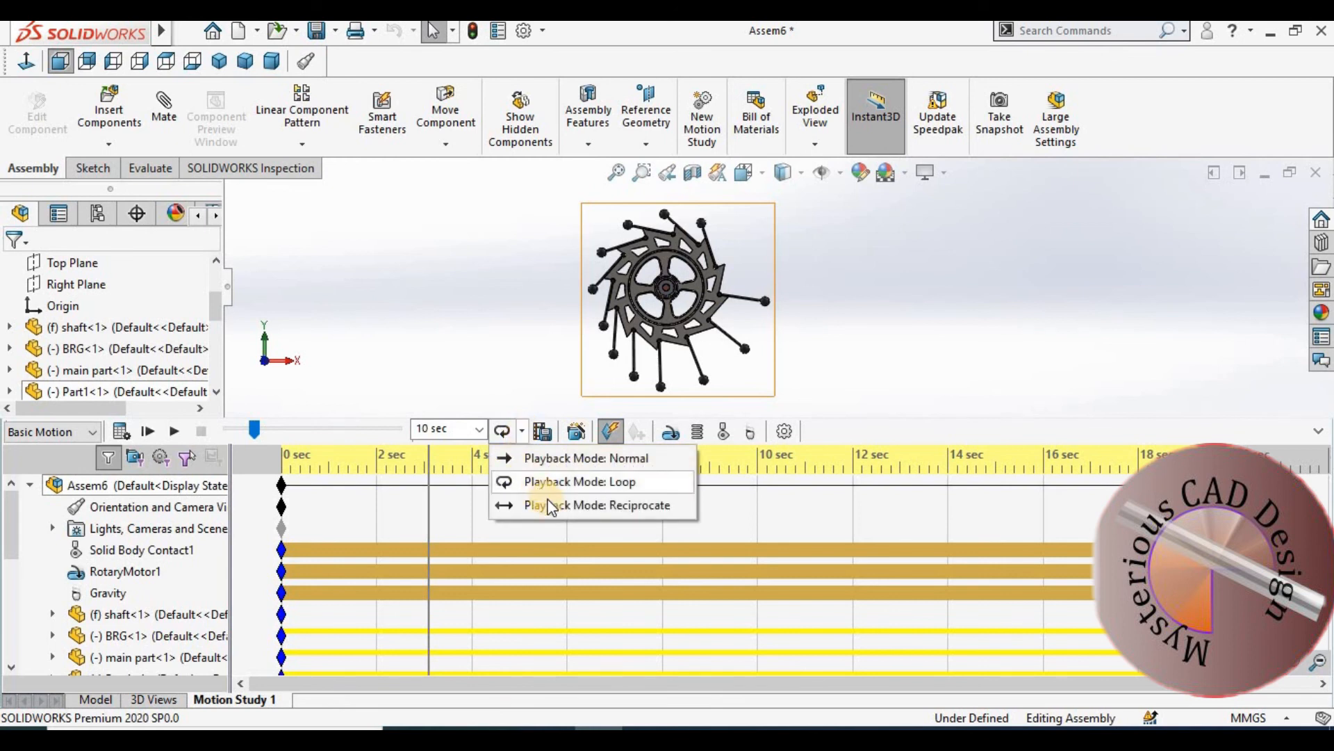
click(576, 505)
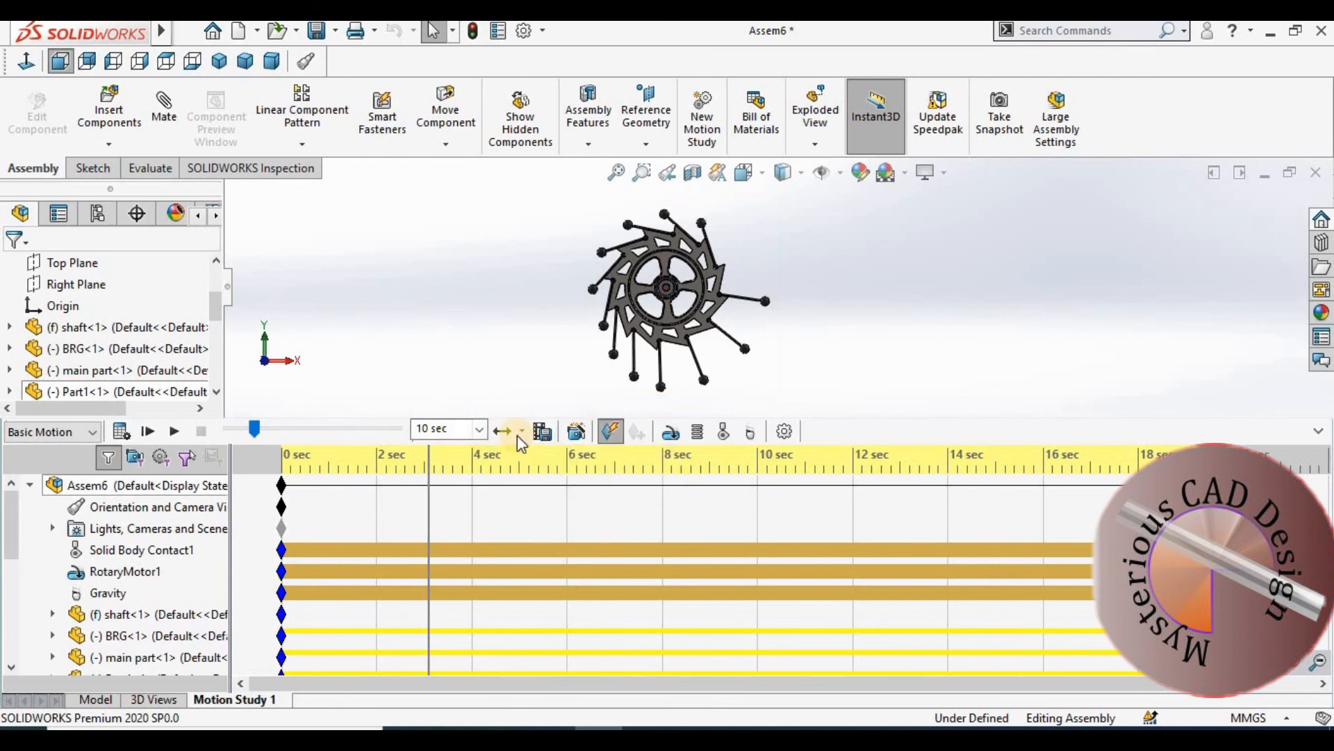
click(179, 431)
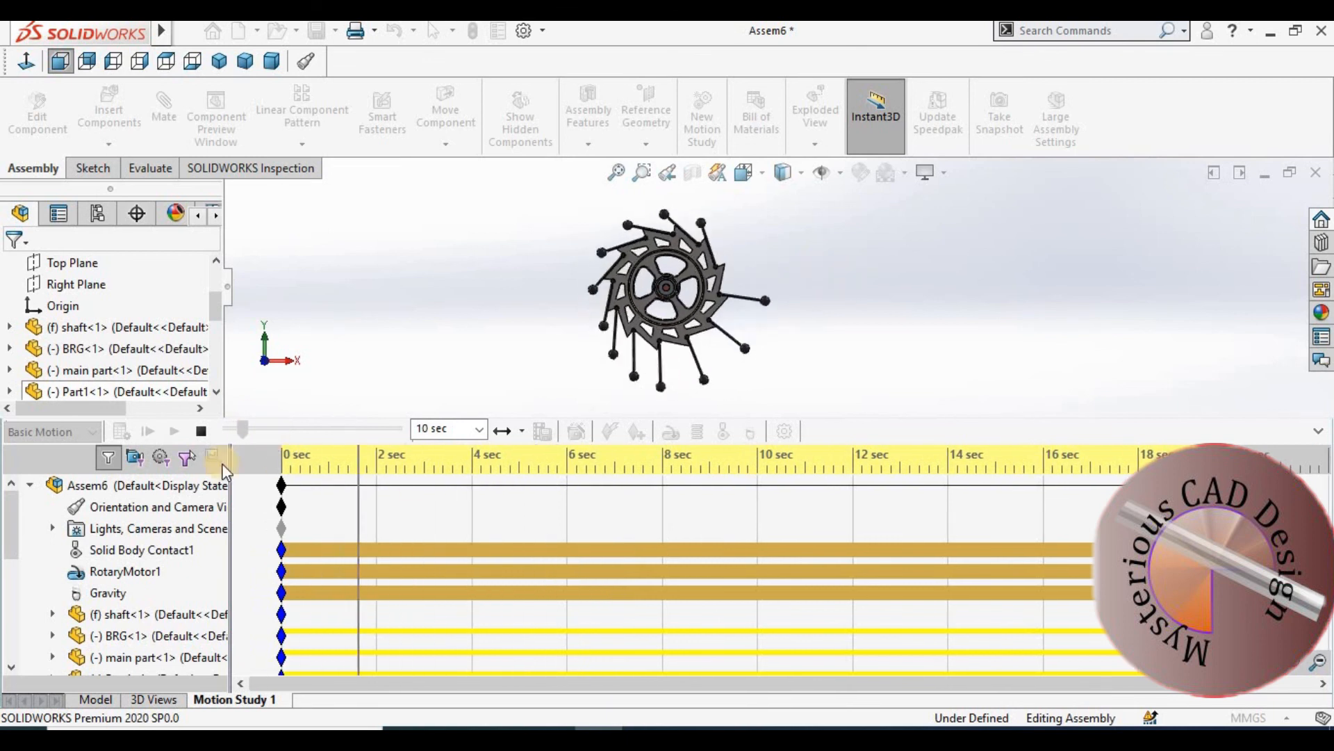
click(202, 431)
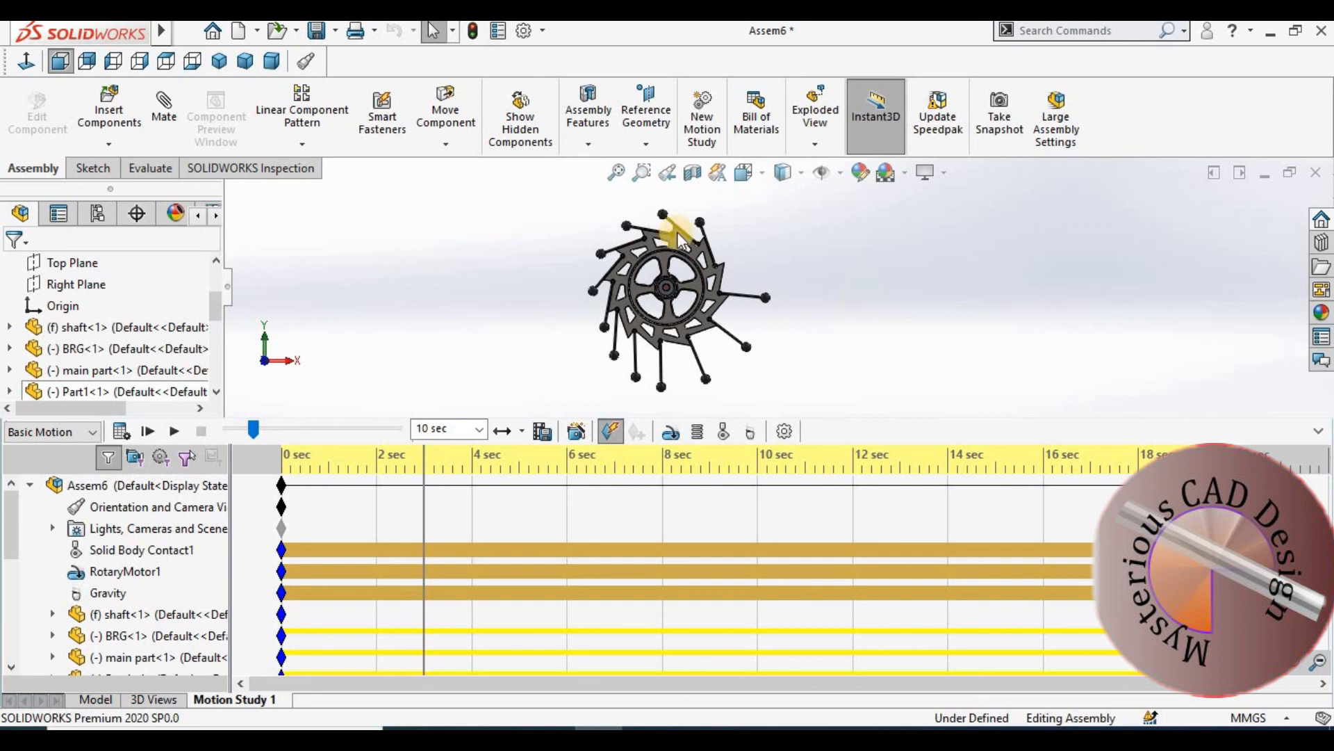
Step: Save the entire animation as the AVI file Assem6 in the making a perpetuum mobile folder, compressed with Microsoft Video 1
click(543, 432)
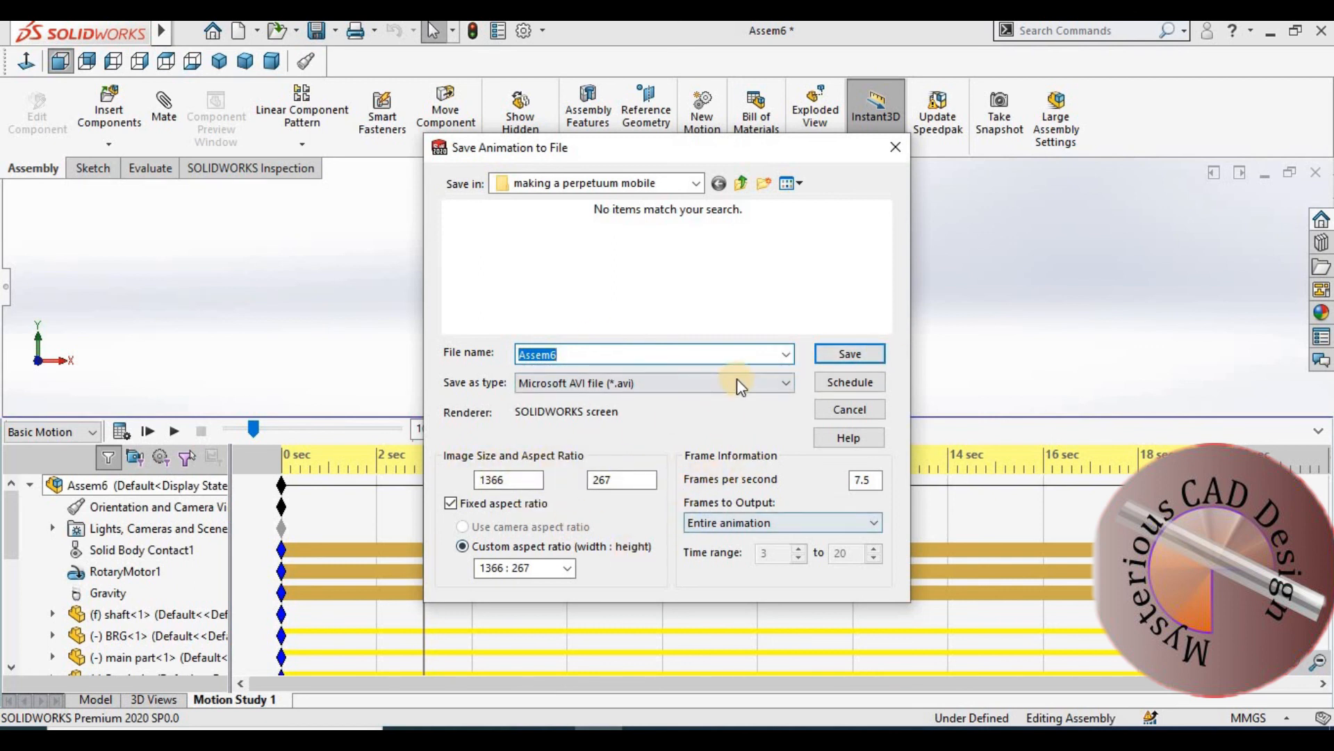
click(866, 353)
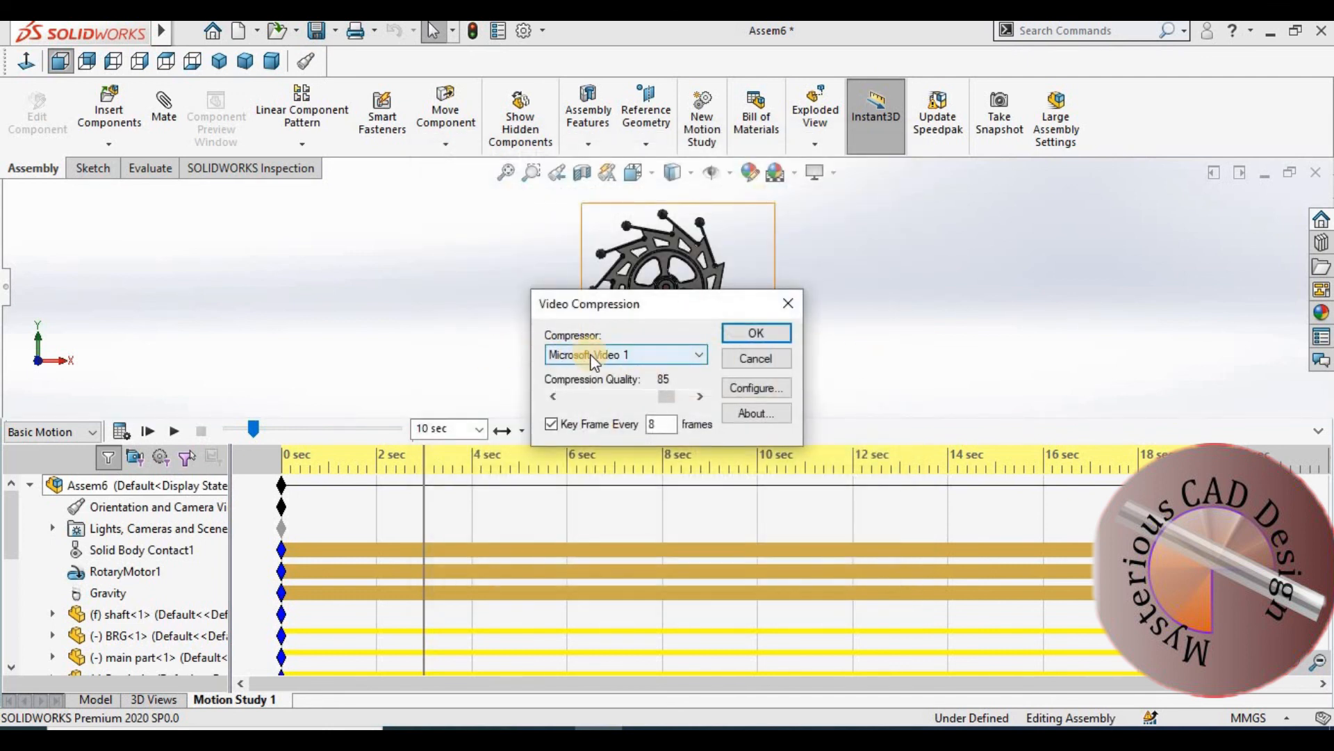
click(669, 356)
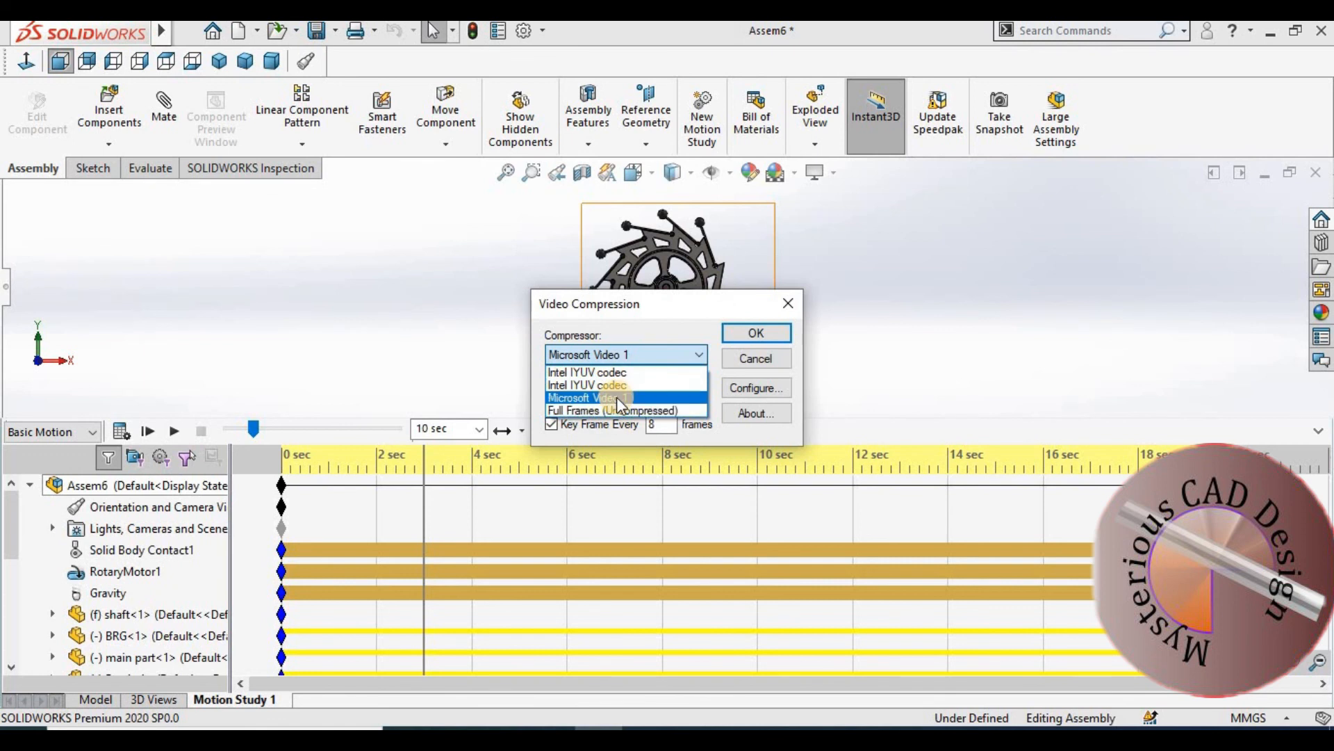
click(617, 398)
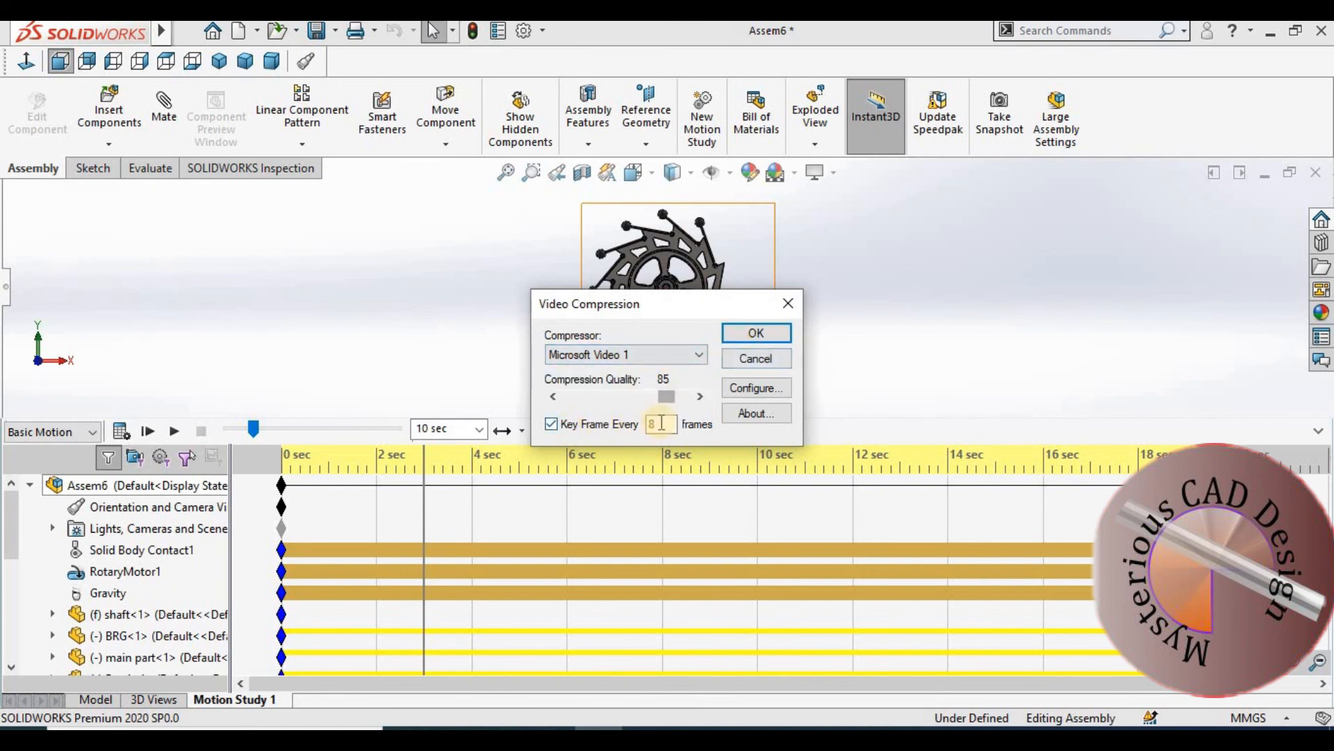
click(769, 336)
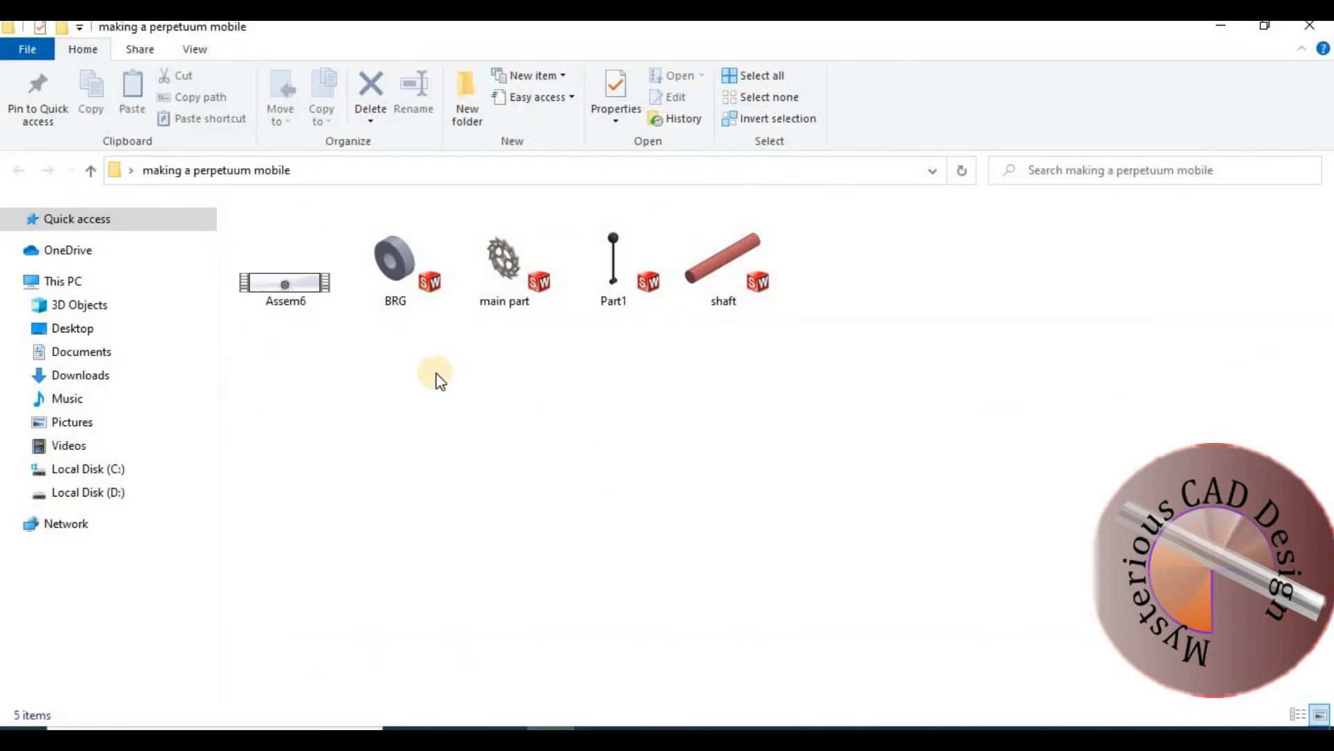
Step: Open the exported Assem6 video from File Explorer in VLC media player to review it, and close the player
click(292, 304)
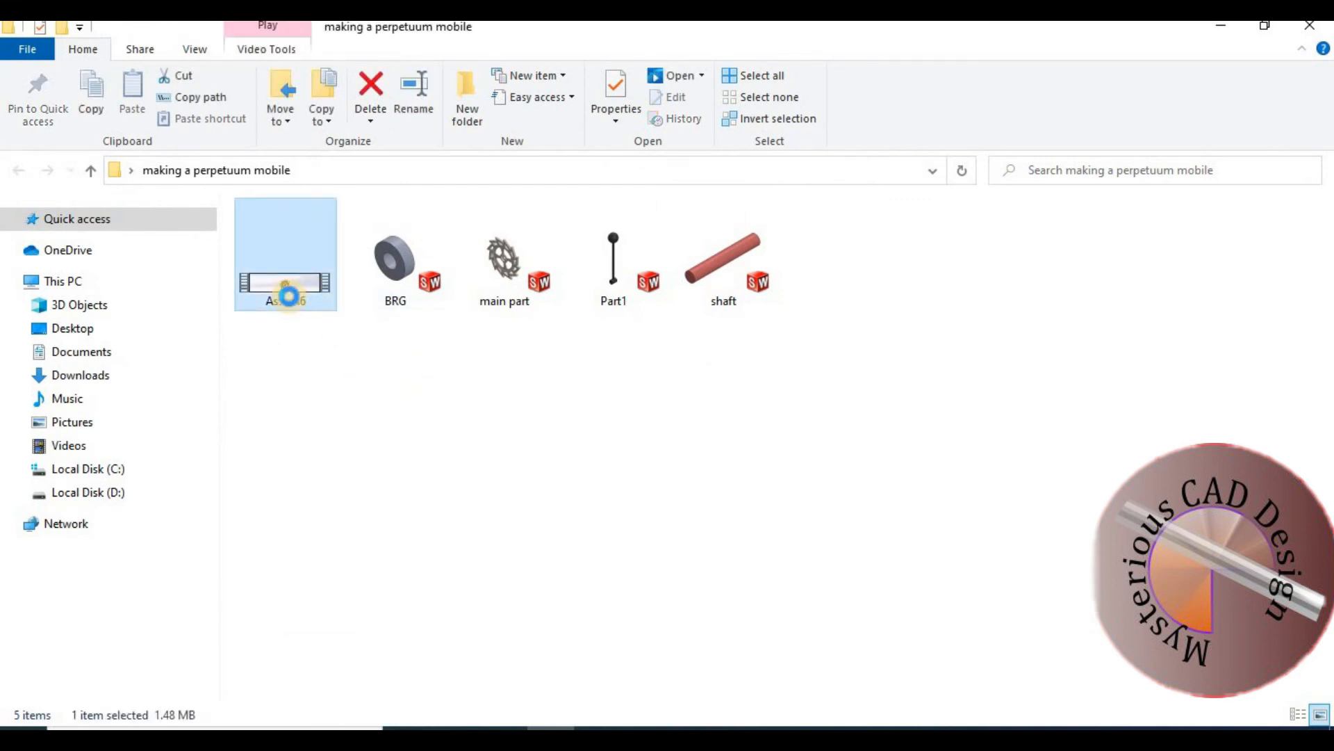
right_click(291, 304)
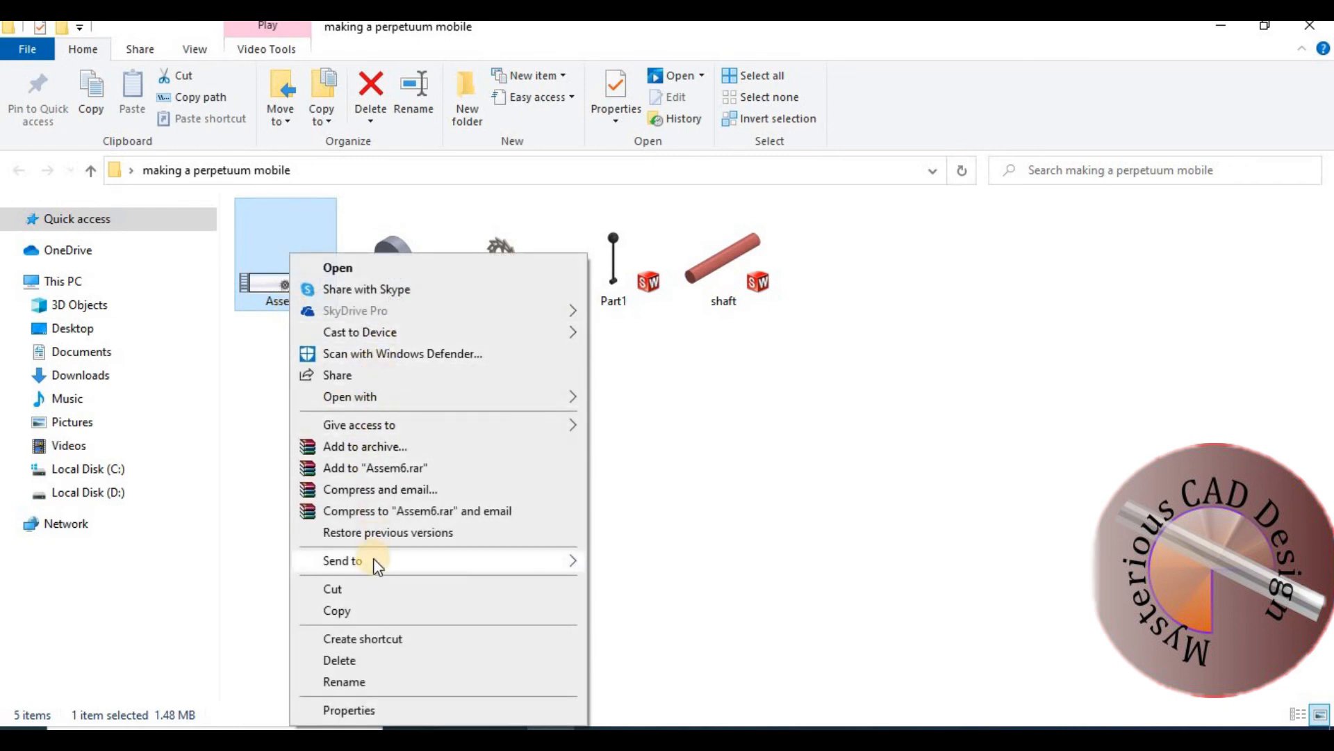
mouse_move(380, 560)
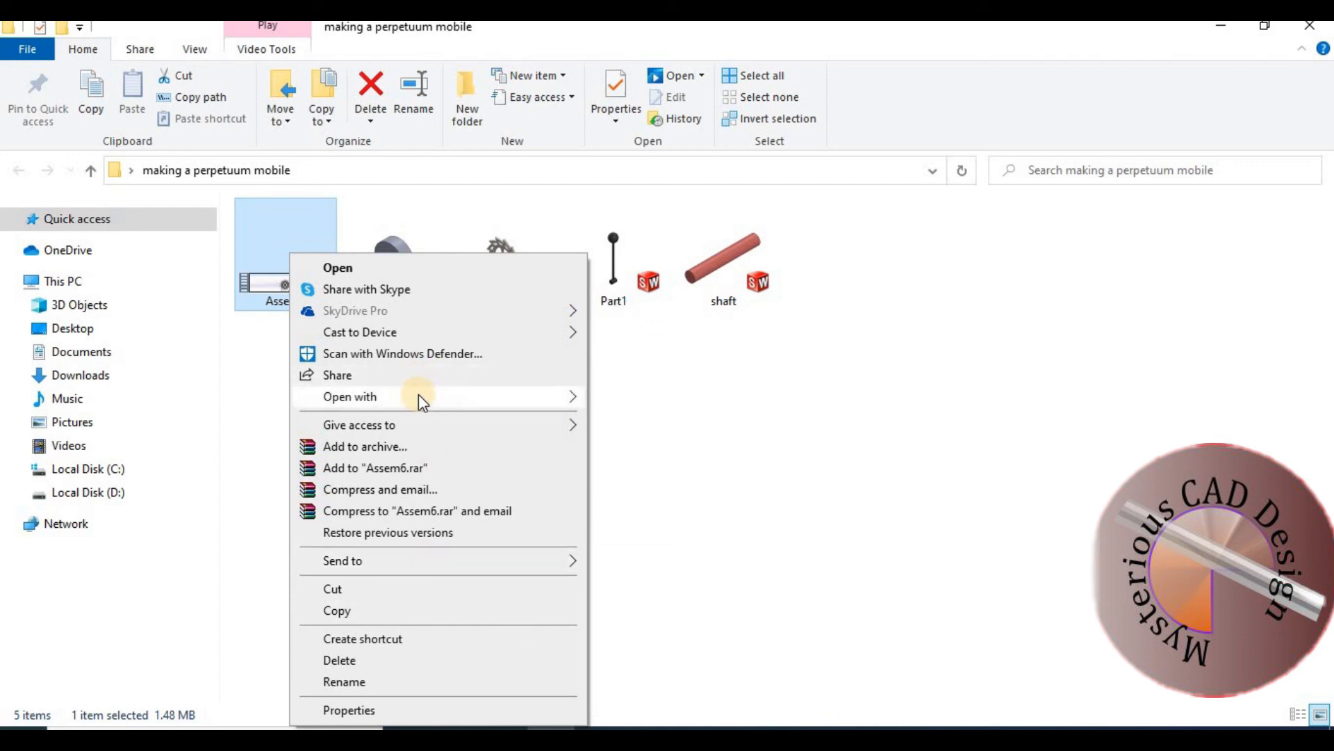
mouse_move(447, 404)
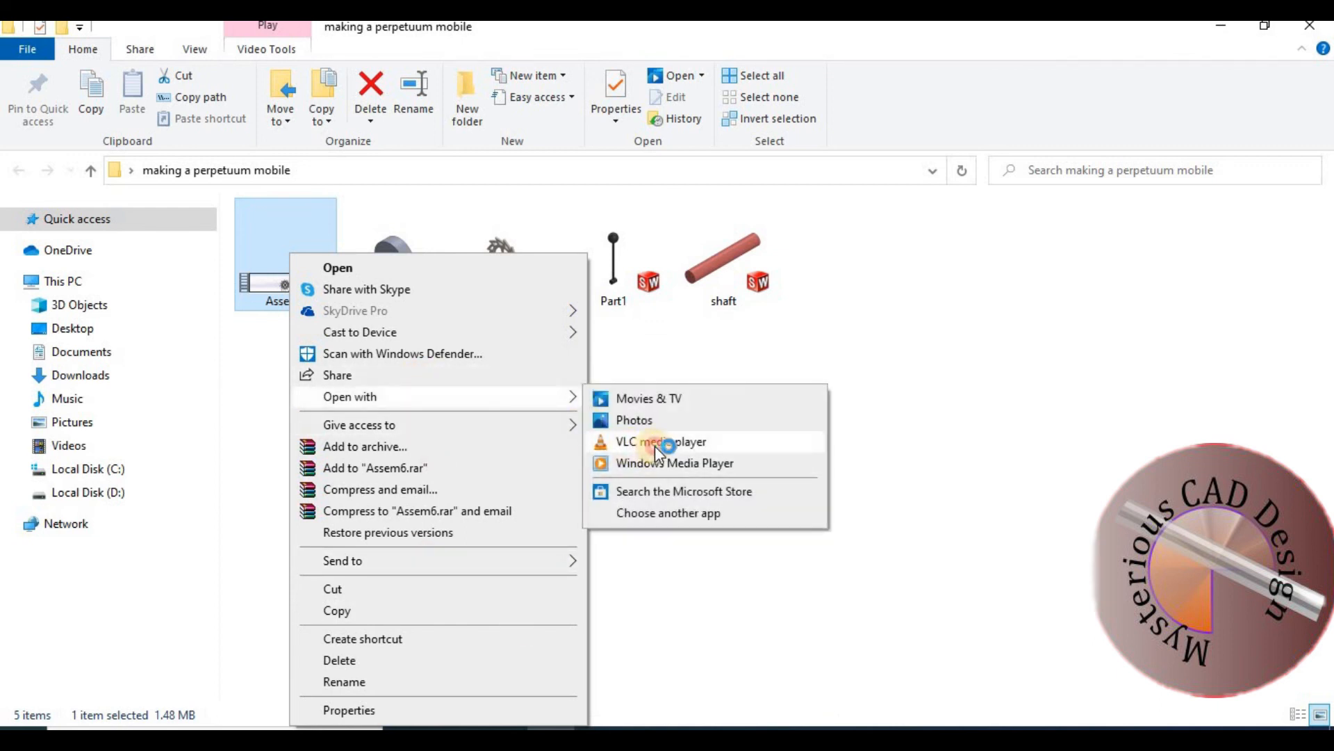
click(657, 444)
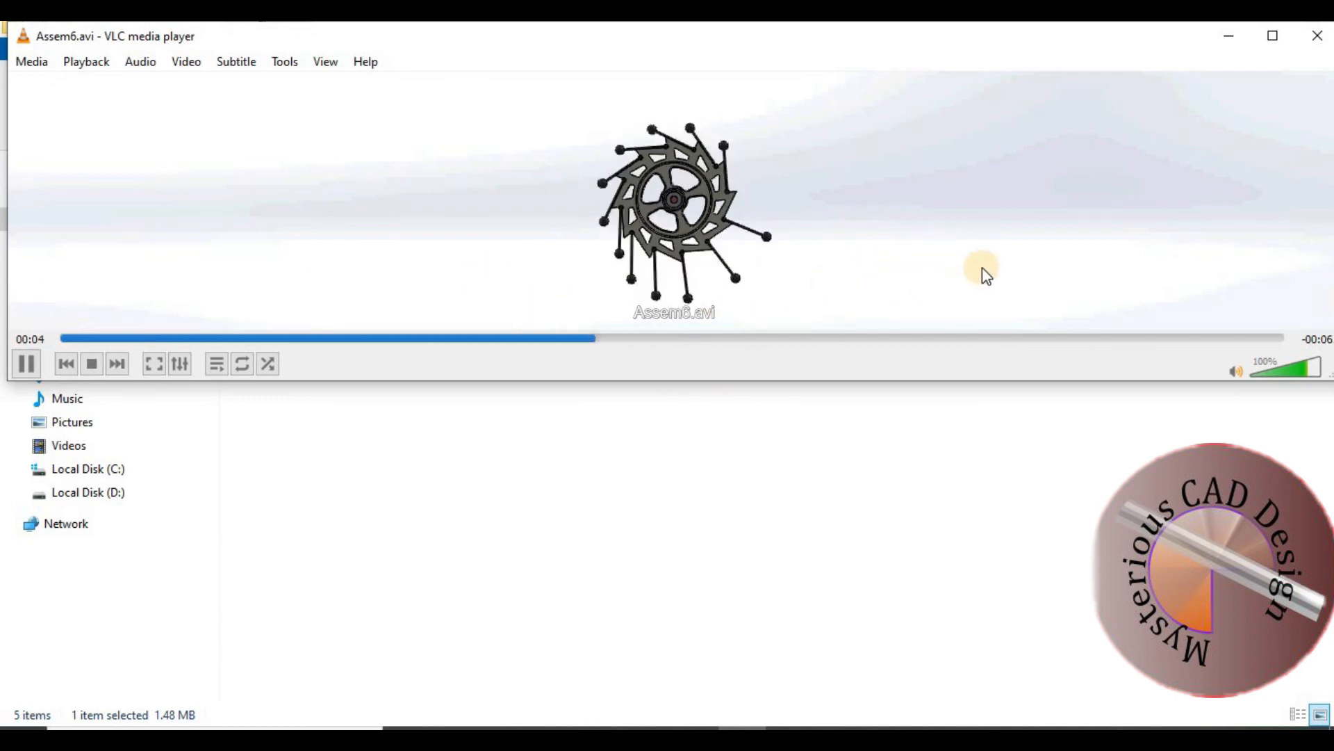
click(1318, 36)
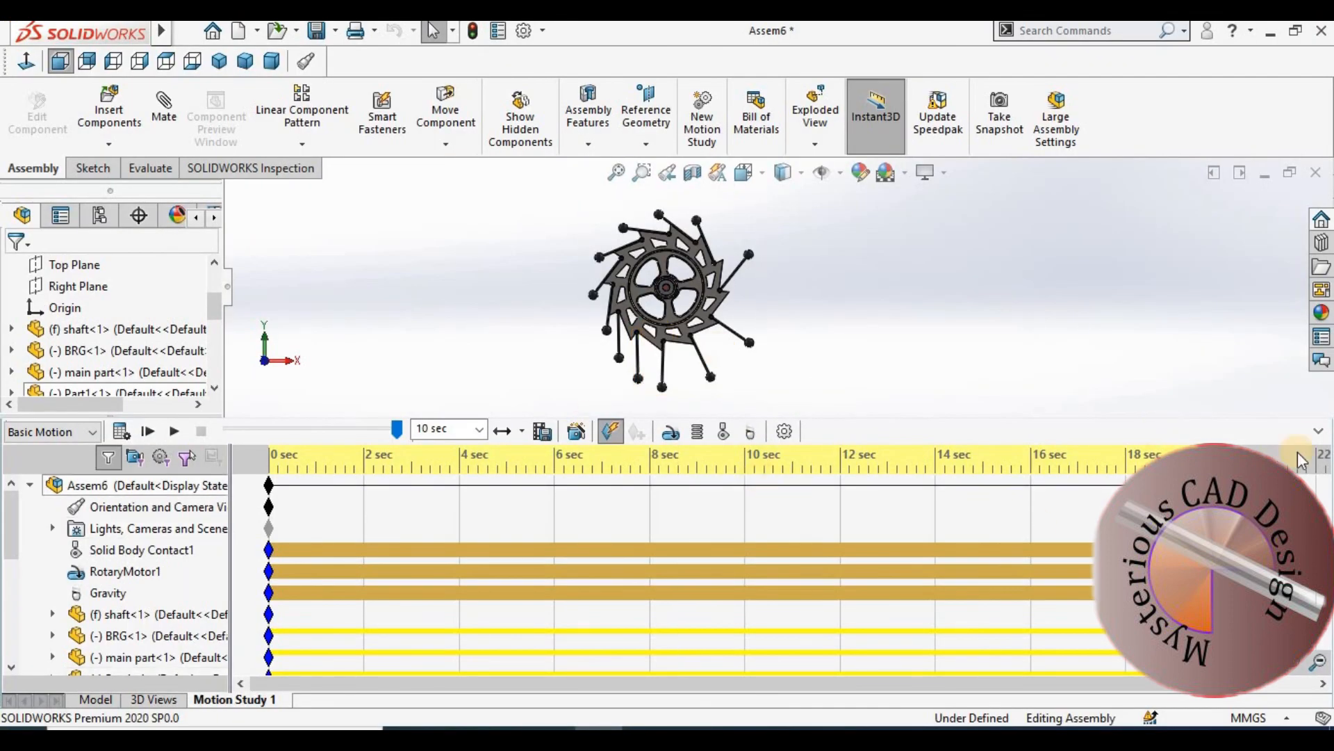
Step: In SOLIDWORKS, collapse the motion study timeline and play the wheel animation at 1x speed in Loop mode
click(1319, 433)
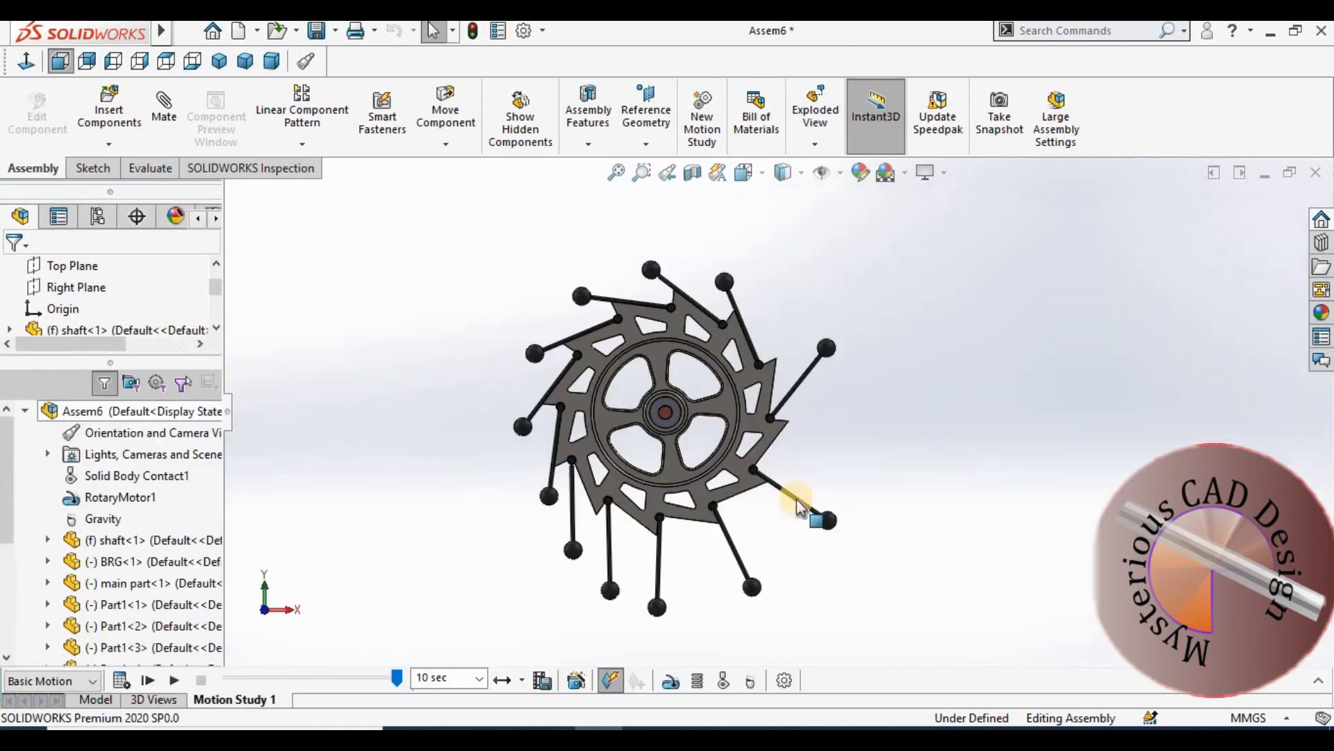
click(249, 432)
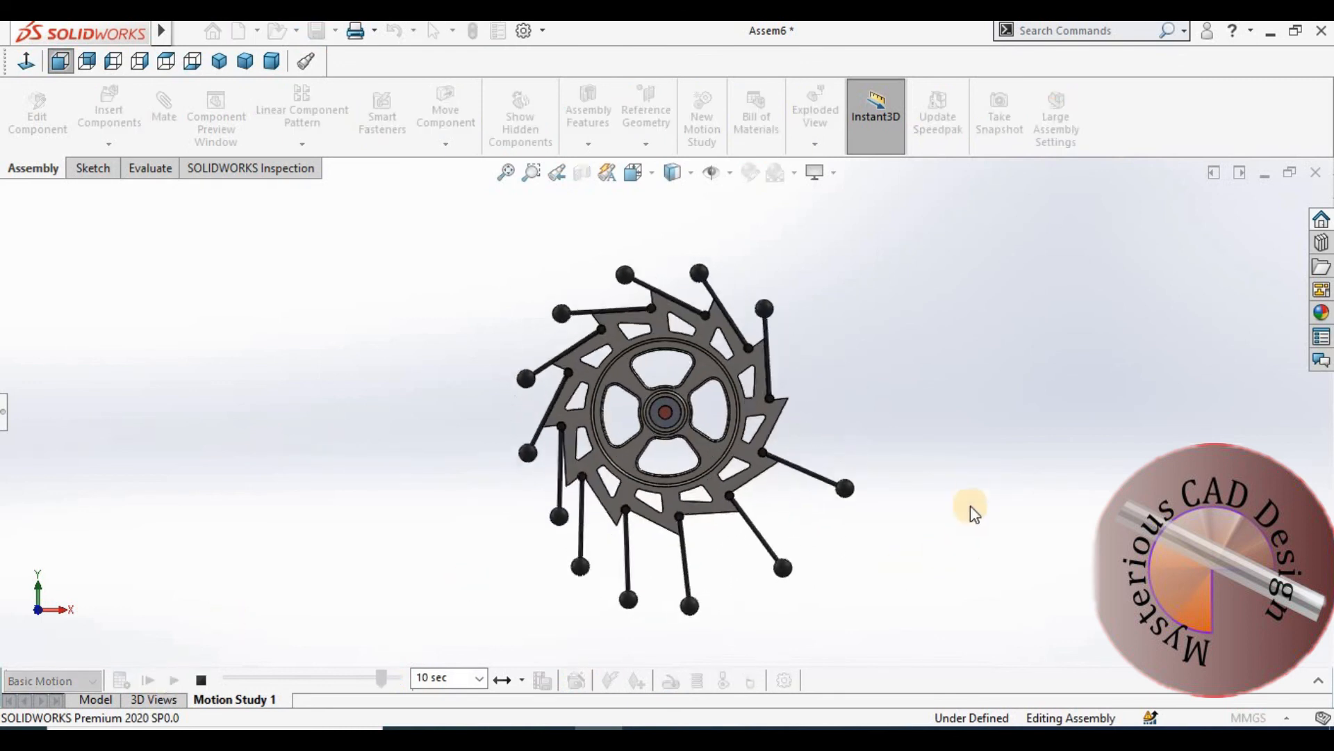
click(480, 679)
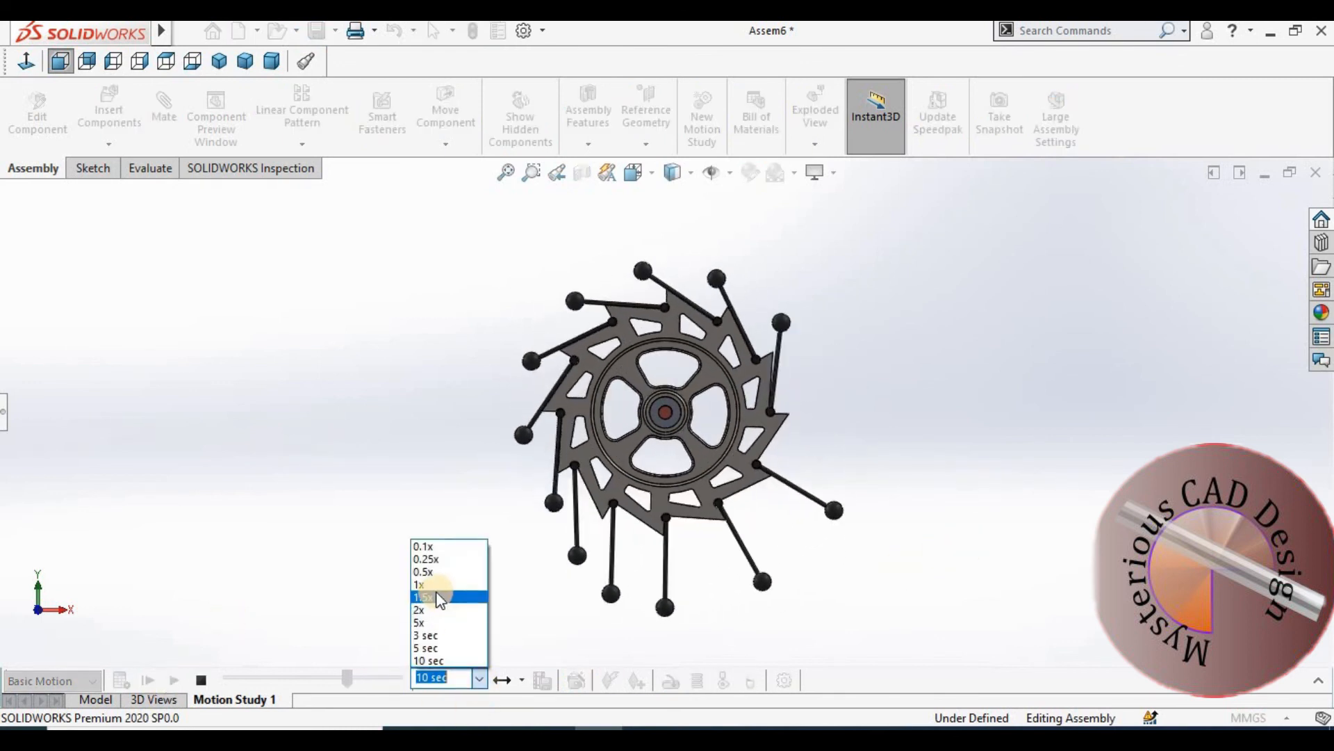
click(431, 594)
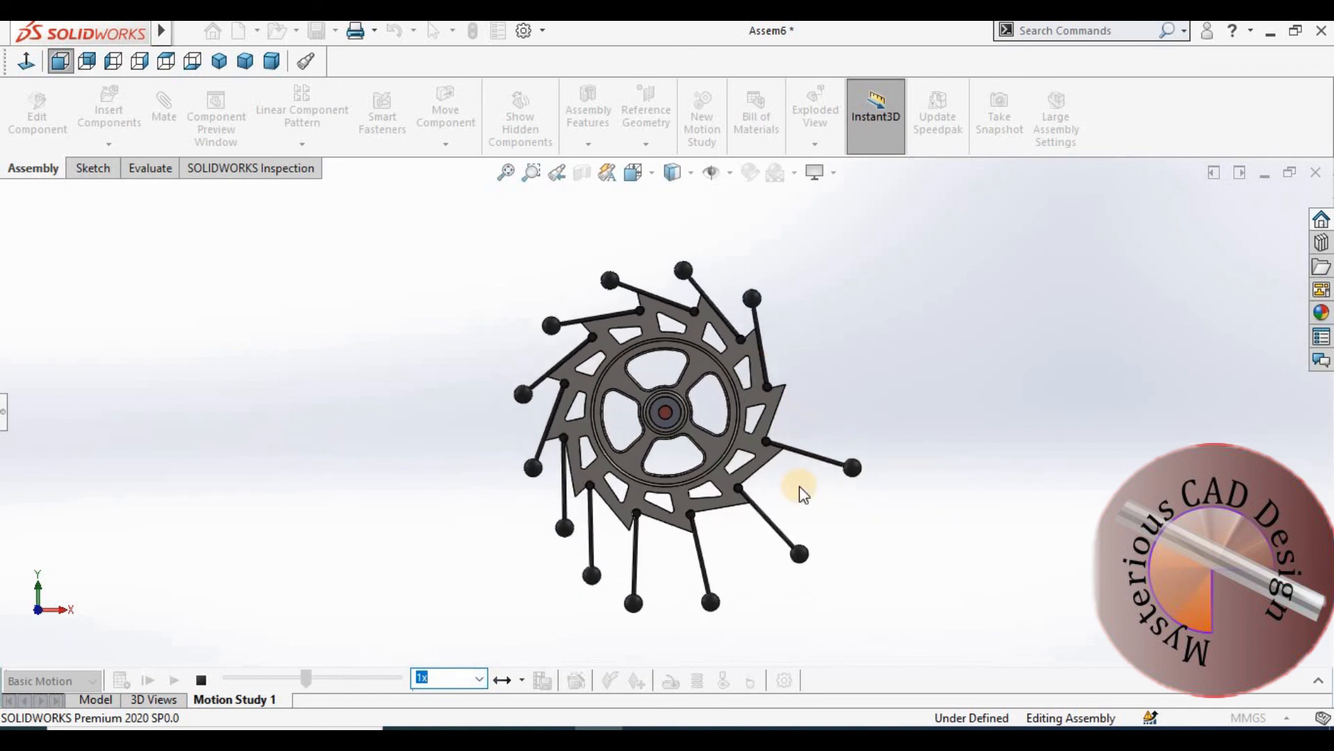
click(521, 679)
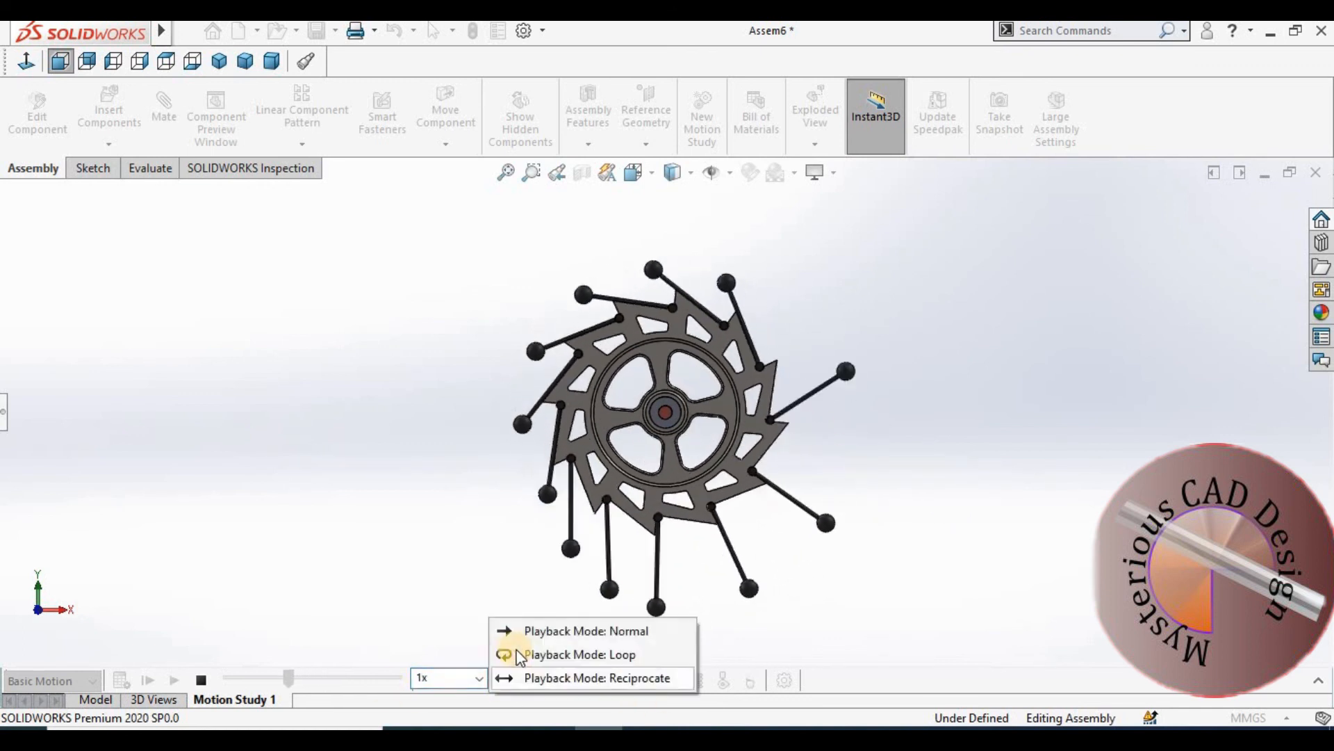
click(556, 652)
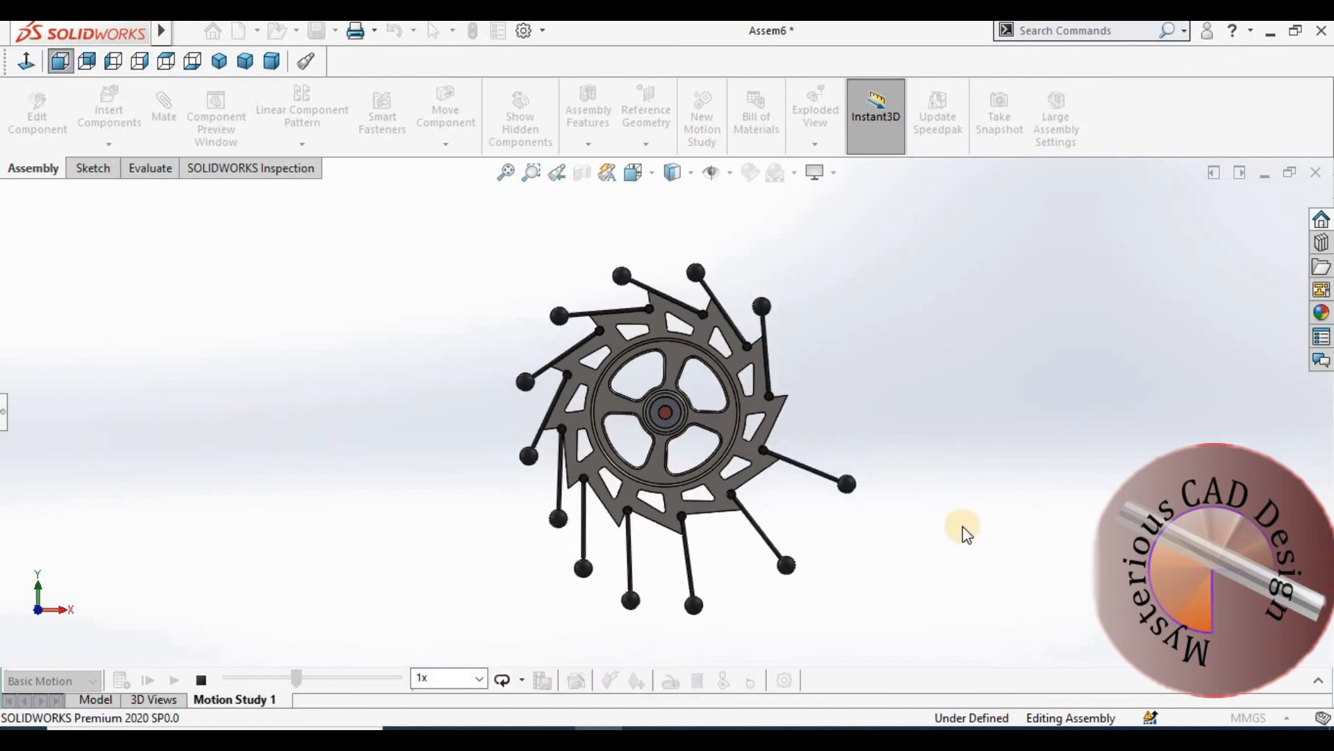
Step: Slow the looping animation to 0.1x speed and examine up close how the ball arms move at the wheel's teeth
scroll(656, 414, down, 5)
scroll(667, 403, down, 2)
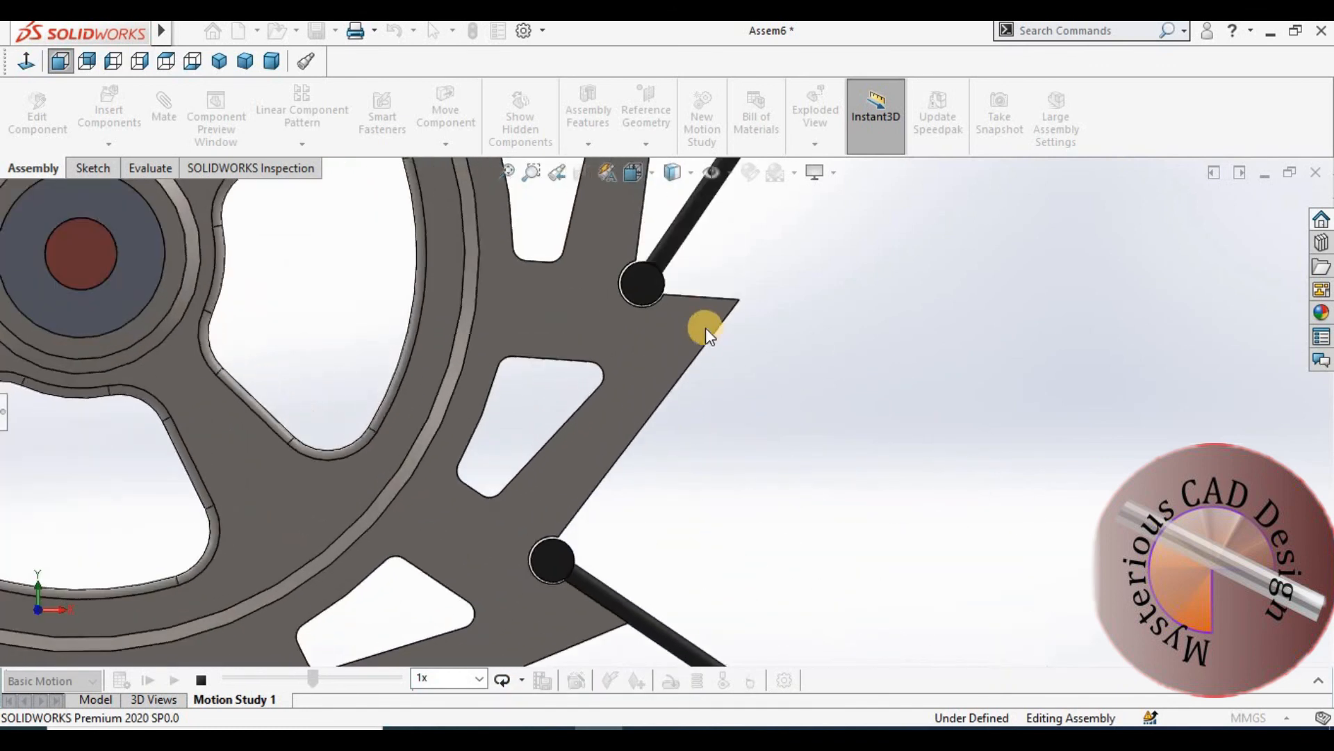
scroll(711, 378, up, 4)
scroll(710, 385, up, 3)
click(478, 678)
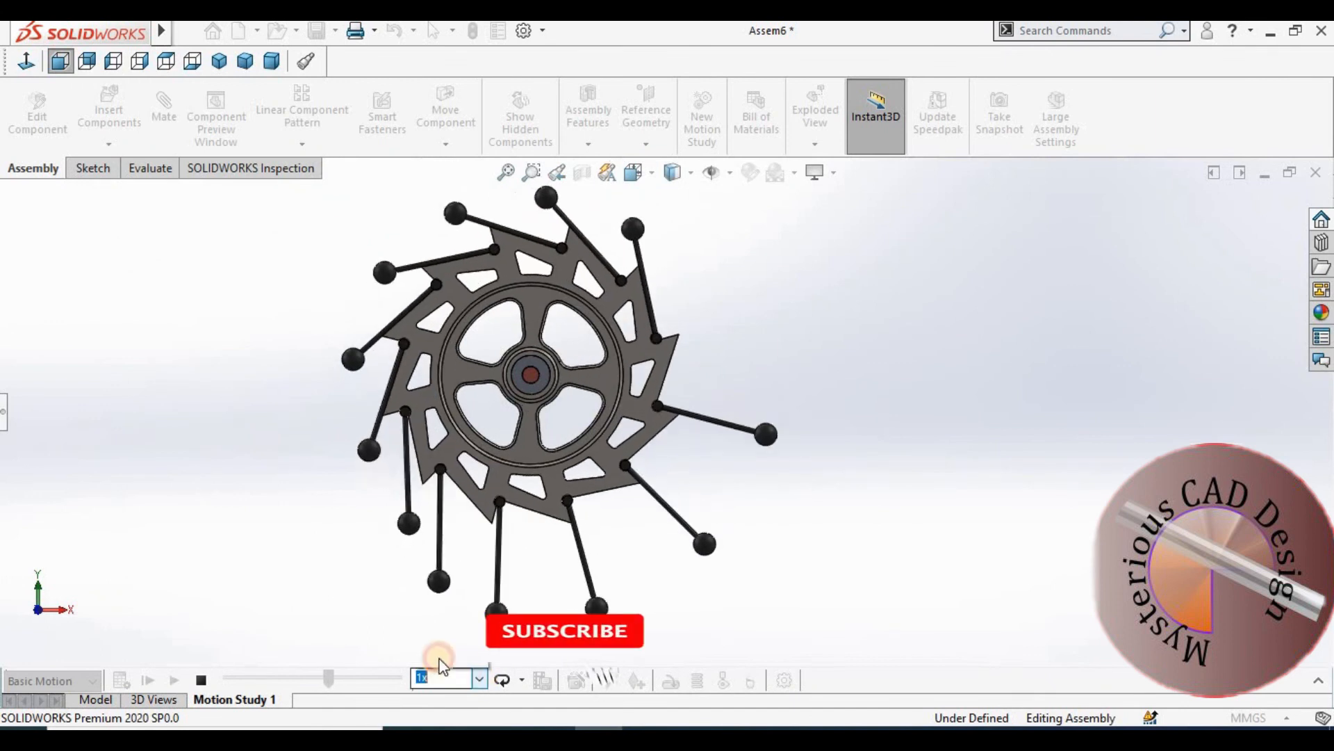
click(436, 549)
scroll(671, 409, down, 5)
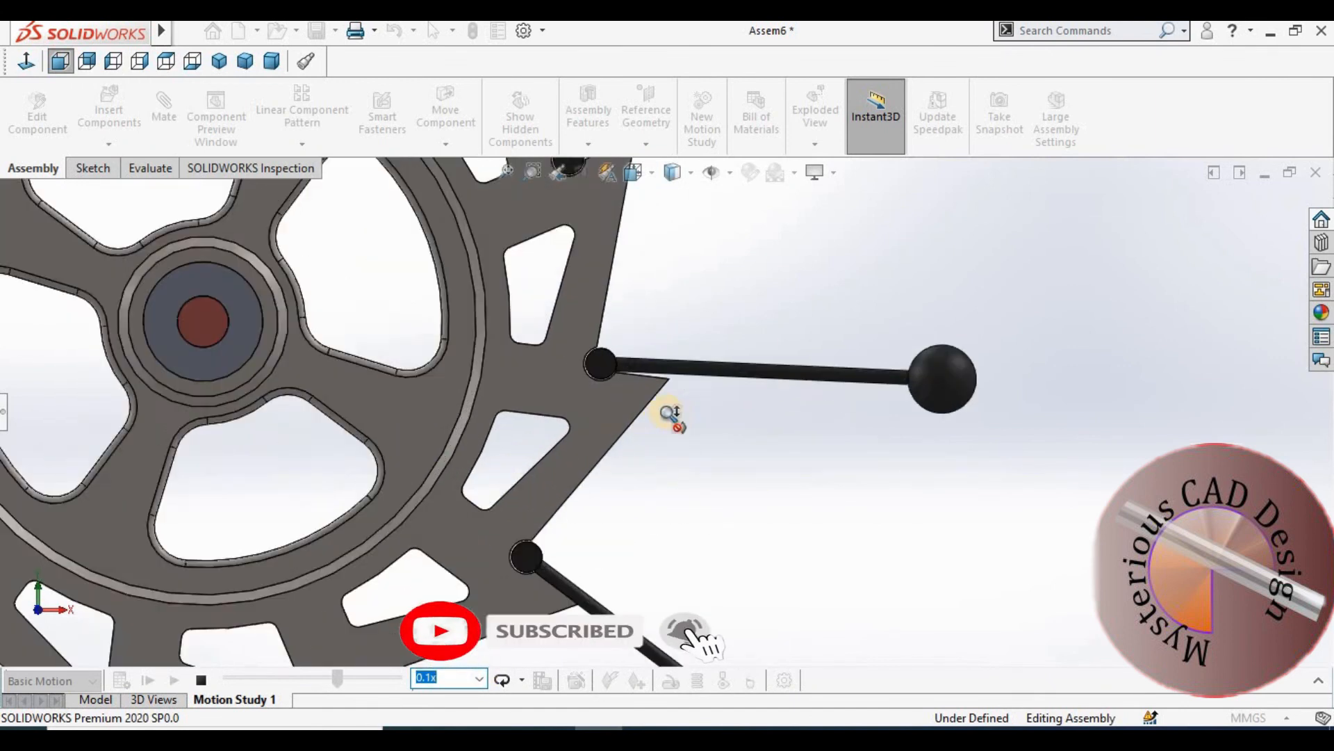
scroll(666, 411, up, 5)
scroll(667, 411, up, 4)
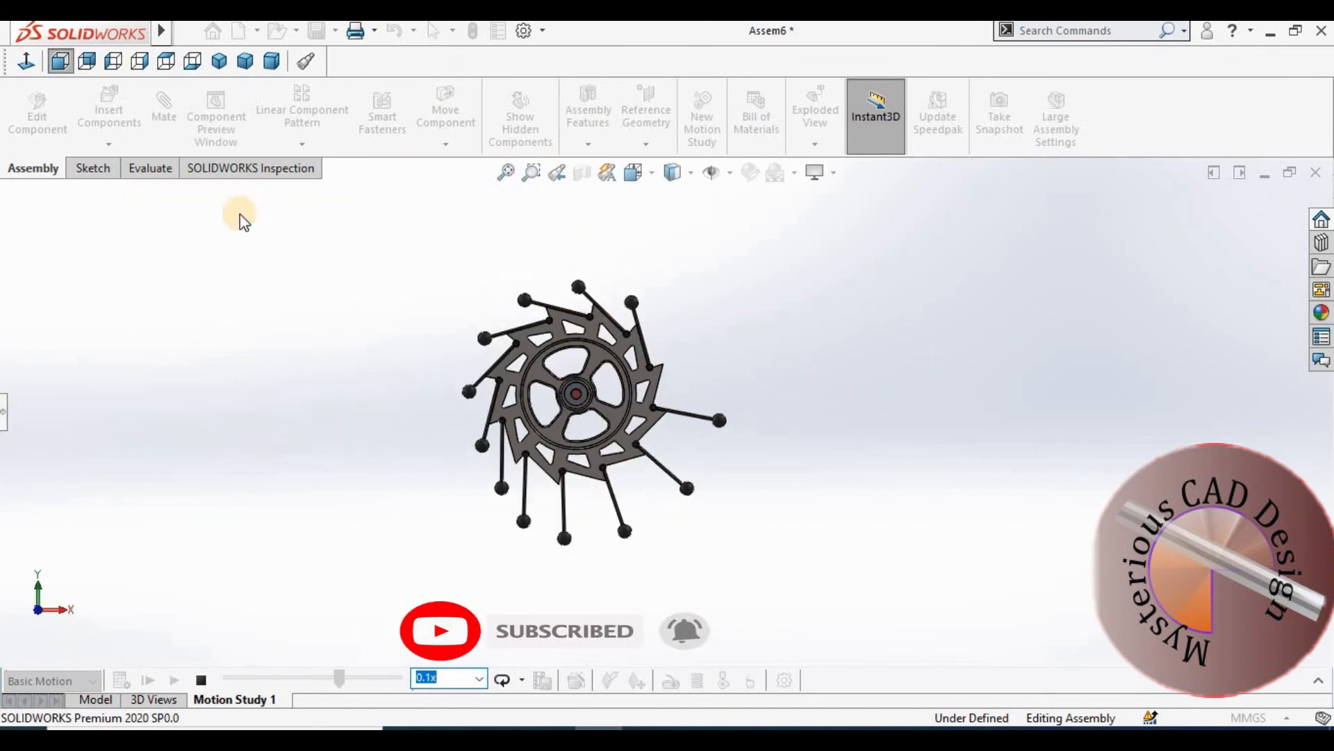
Step: Show the running wheel animation in the isometric view and set its playback speed to 1x
click(219, 61)
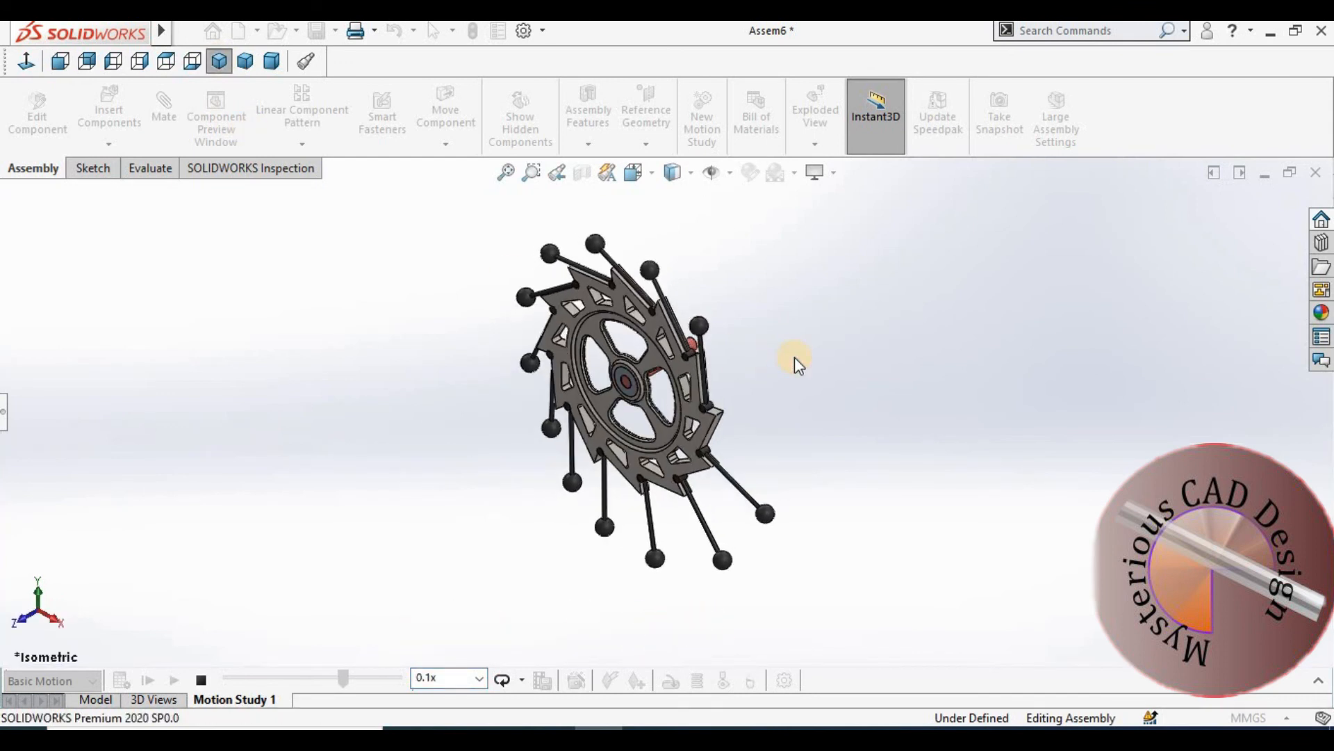
click(480, 678)
click(433, 585)
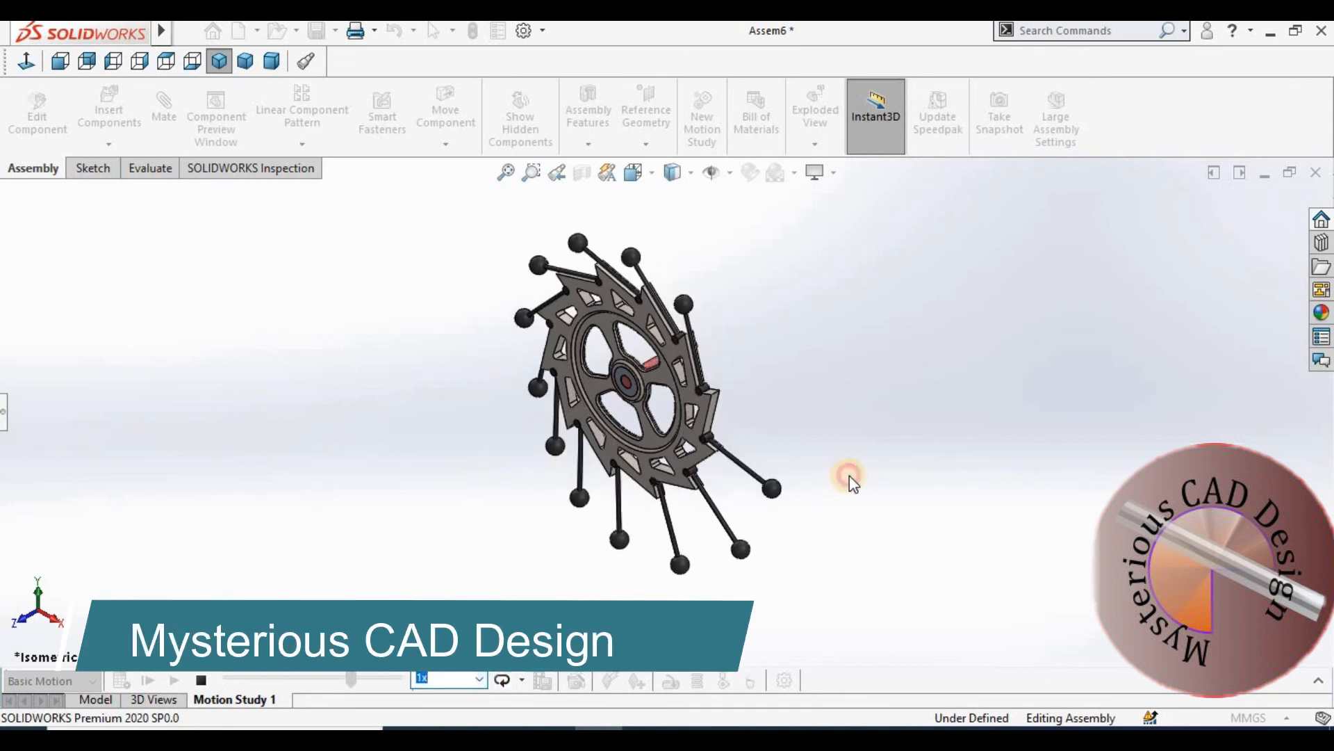